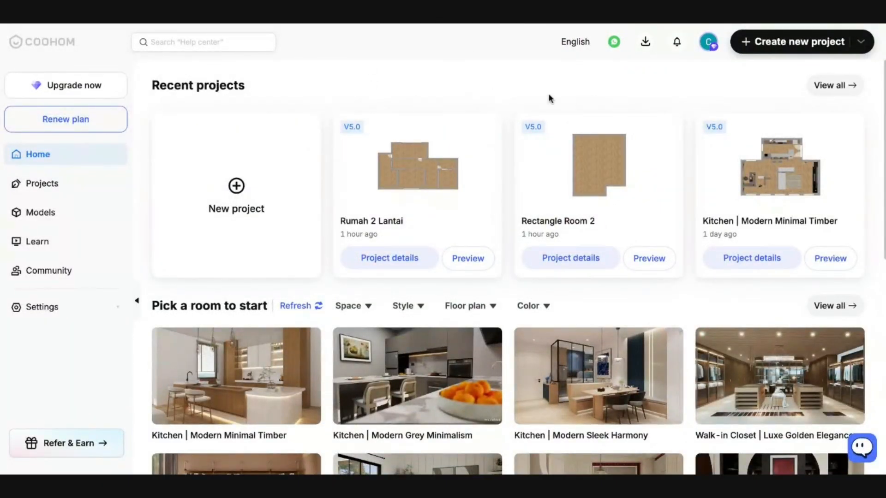
- Create a blank new project so the floor plan editor opens with a default room
mouse_move(225, 148)
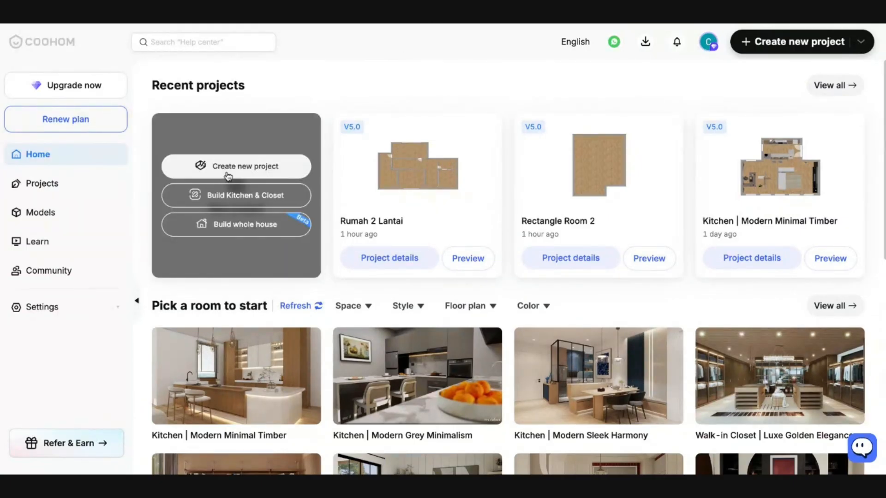
left_click(228, 175)
left_click(586, 148)
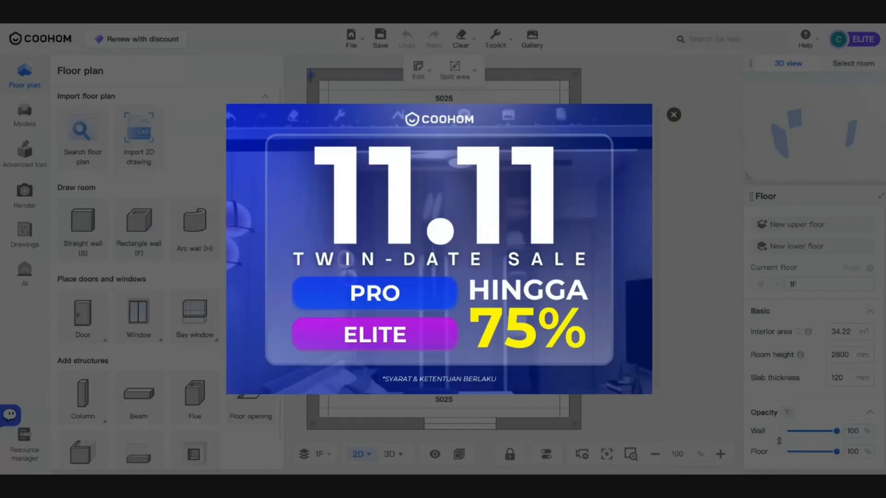
- Dismiss the 11.11 sale popup and preview the room in 3D before returning to 2D
left_click(674, 116)
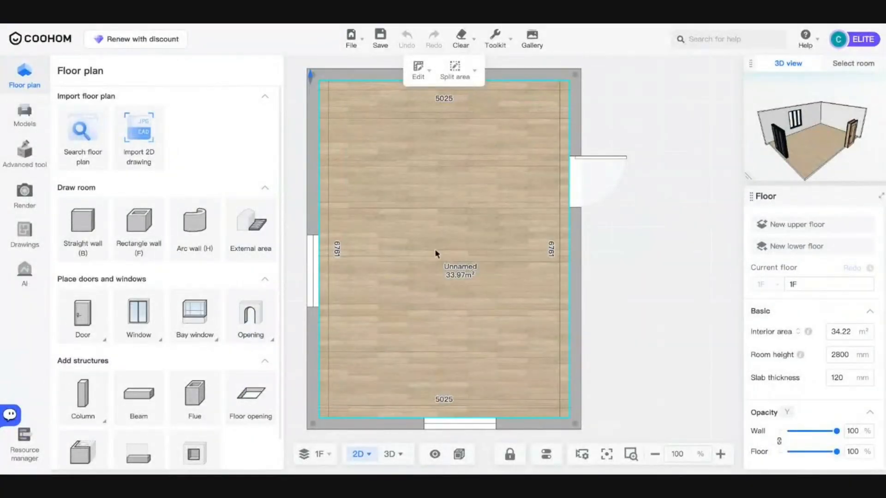
left_click(388, 459)
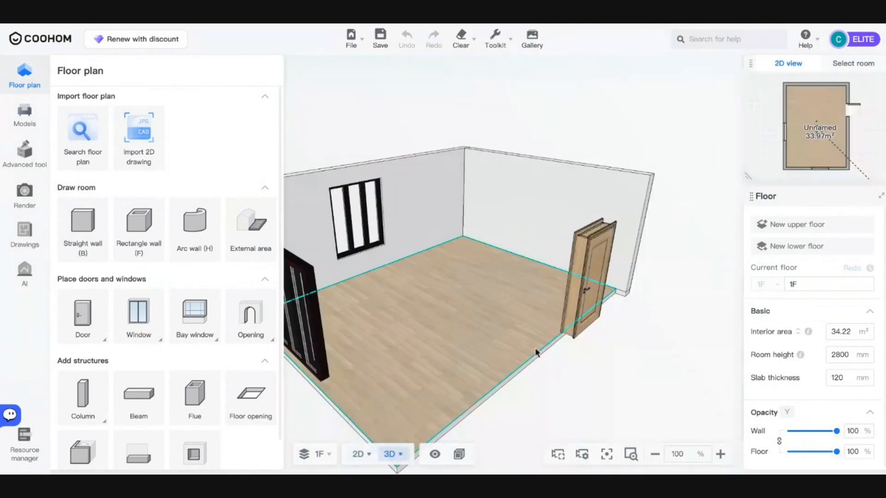
left_click(358, 454)
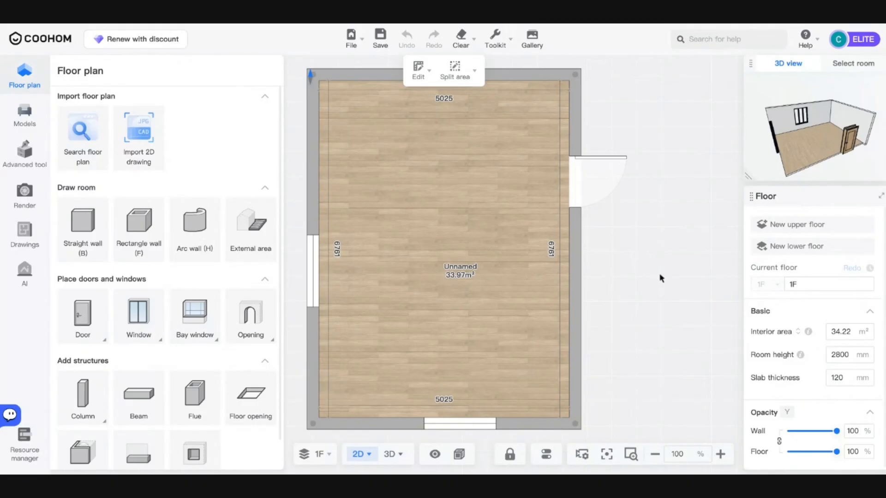
- Change the Floor panel's room height from 2800 to 3000 mm, then to 6500 mm
scroll(825, 368, "down", 1)
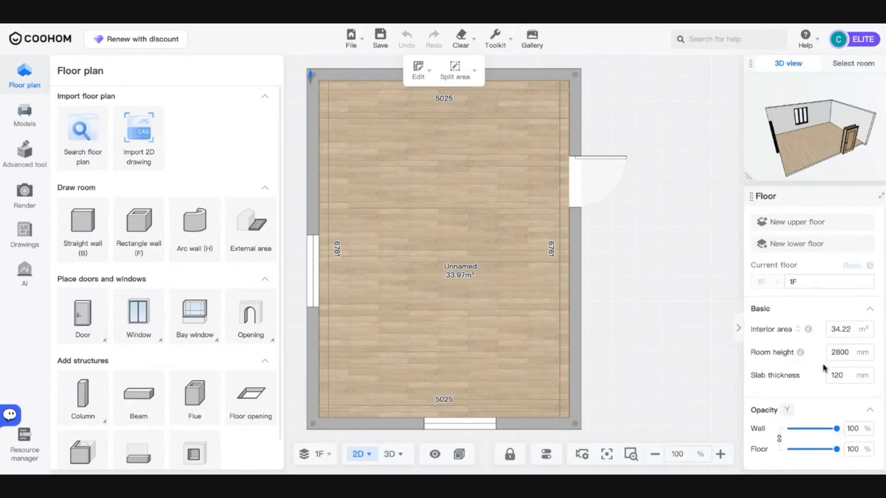
double_click(844, 354)
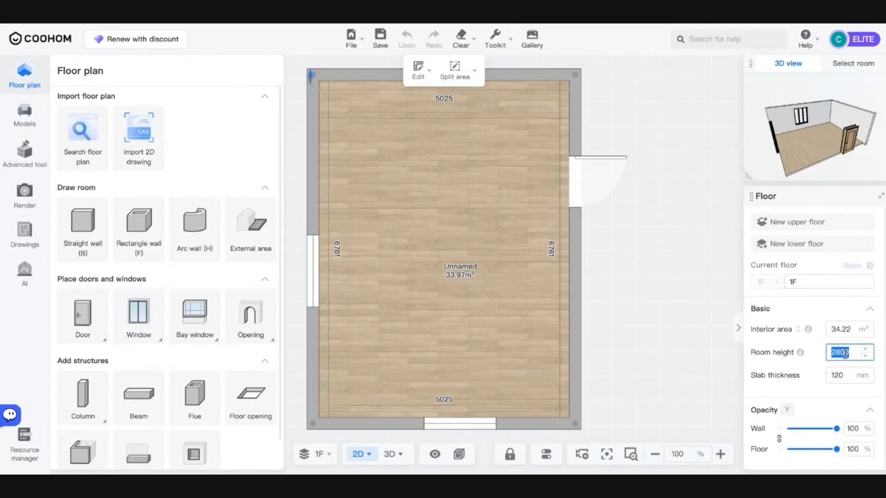
type("3000")
key("Return")
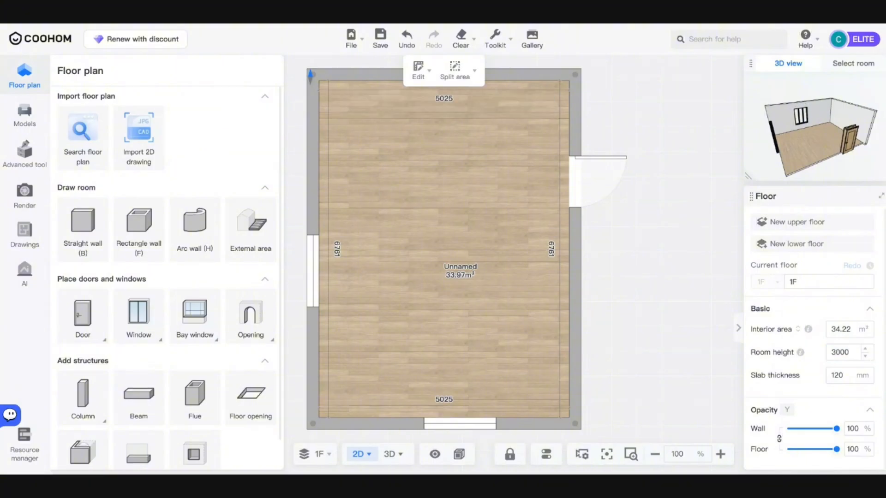
left_click(843, 353)
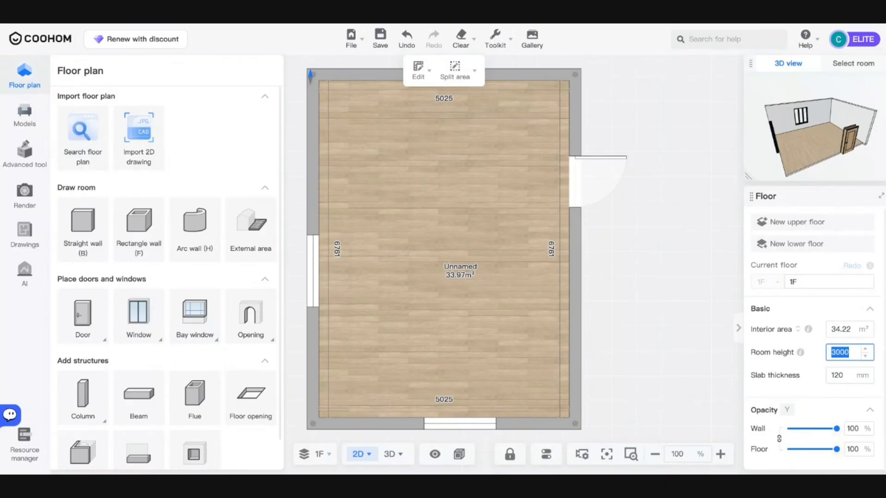
type("65")
key("Return")
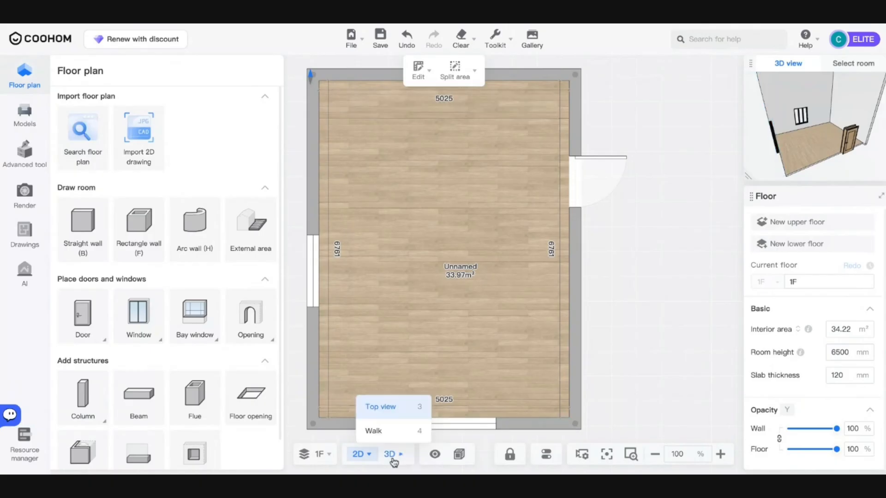
- In 3D, browse Models > Construction > Windows filtered to Floor to Ceiling models
left_click(394, 463)
scroll(503, 355, "down", 5)
left_click_drag(461, 358, 526, 305)
scroll(500, 253, "up", 8)
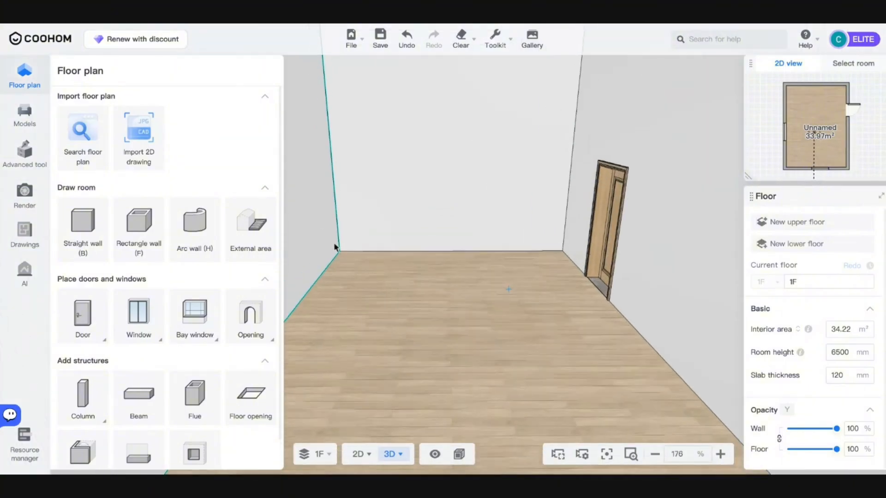
left_click(6, 105)
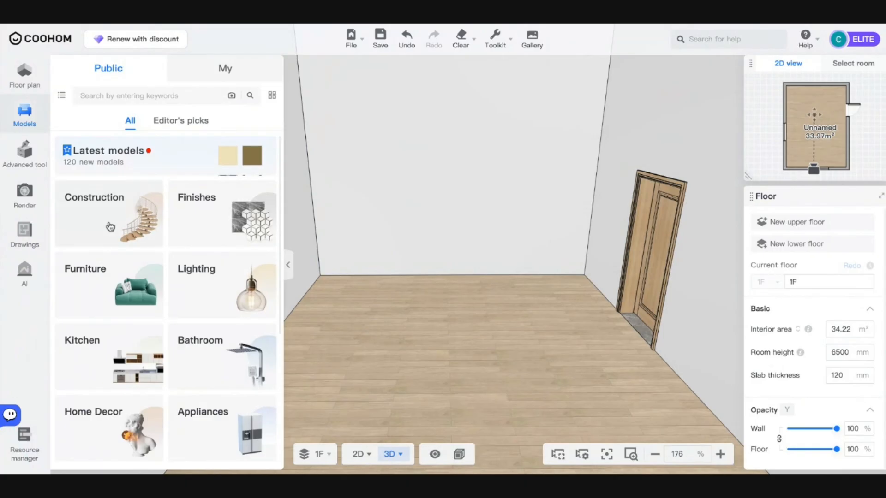
left_click(110, 227)
left_click(175, 173)
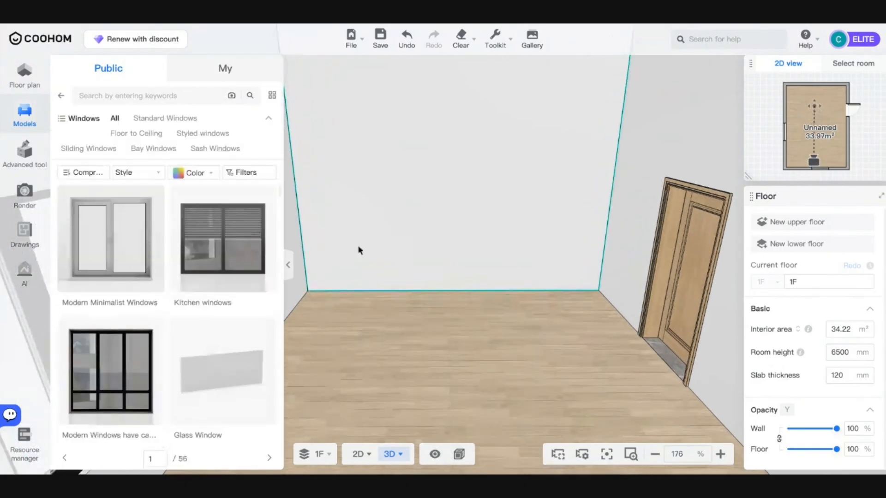
key("a")
key("w")
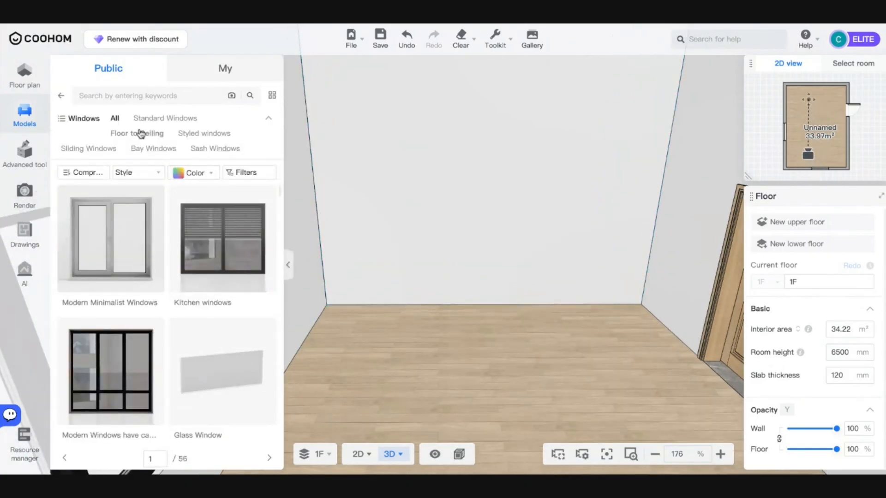
left_click(141, 134)
scroll(248, 281, "down", 4)
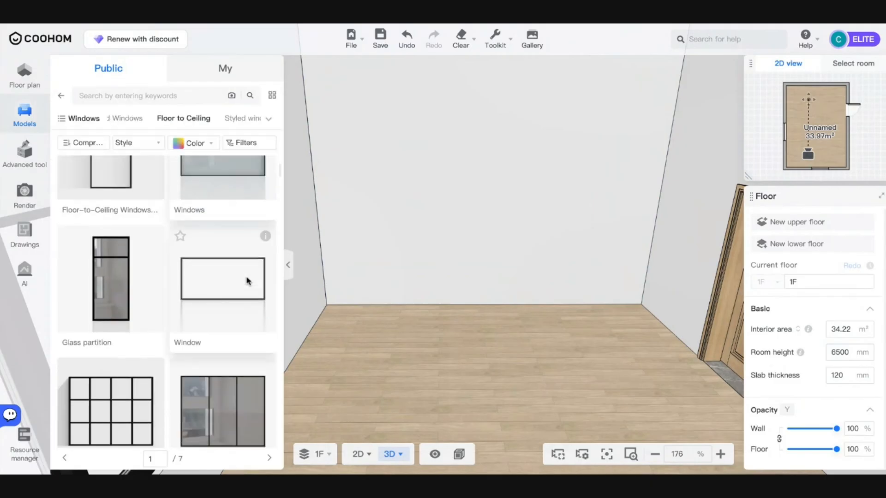
scroll(248, 281, "down", 3)
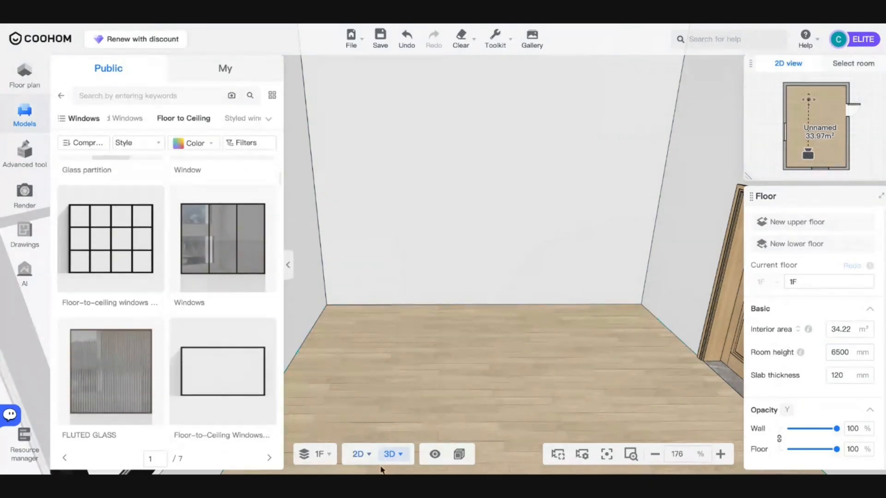
- Back in the 2D plan, place a floor-to-ceiling window along the top wall
left_click(358, 454)
left_click(491, 38)
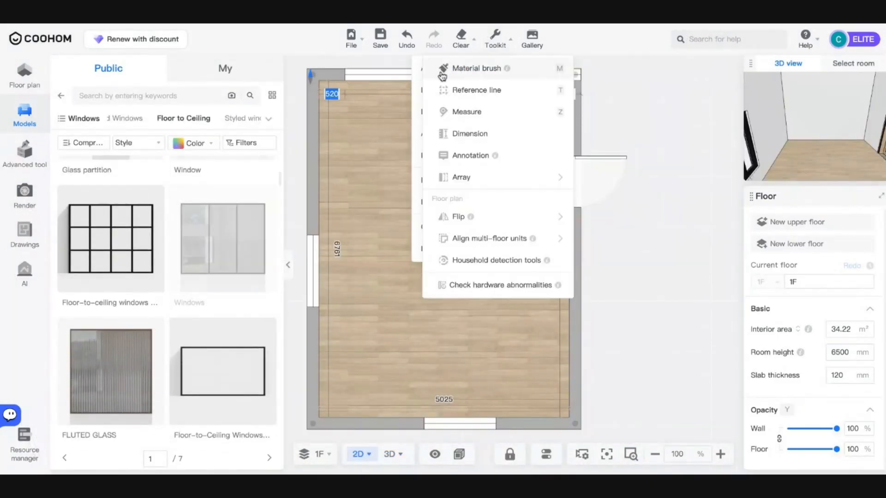
left_click(457, 111)
left_click(446, 80)
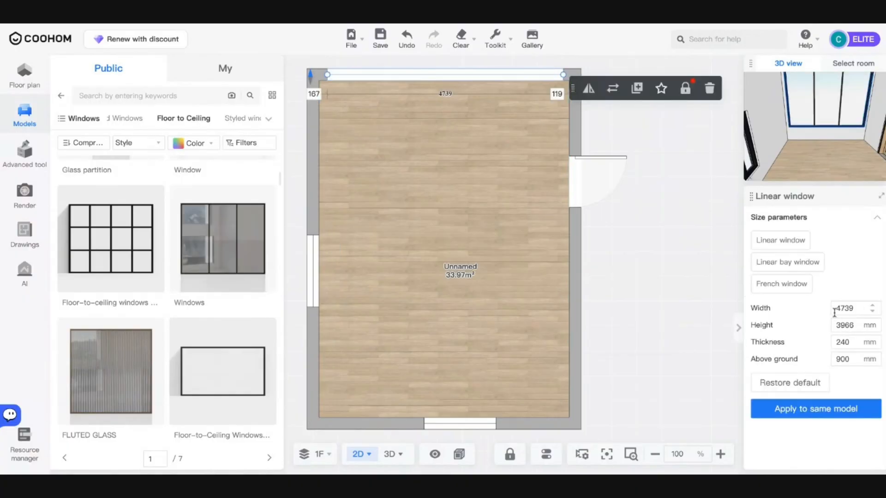
- Set the top-wall window's width to 5000 mm
double_click(839, 309)
type("5250")
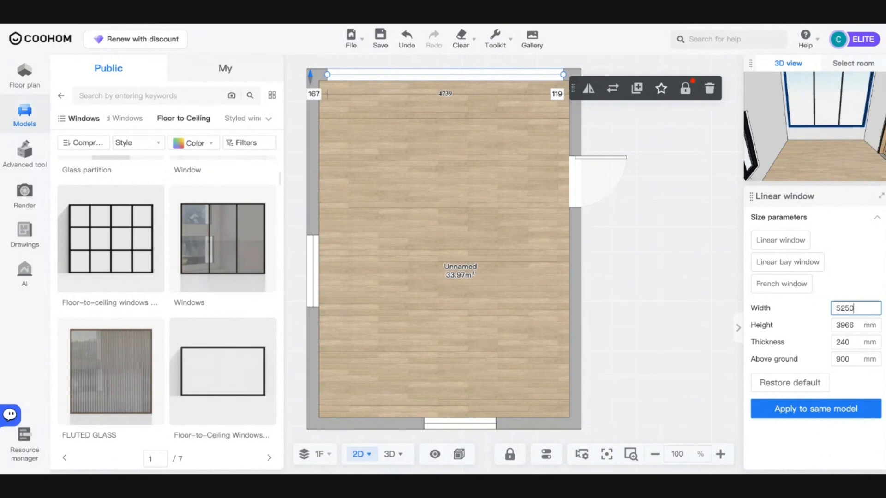
key("Return")
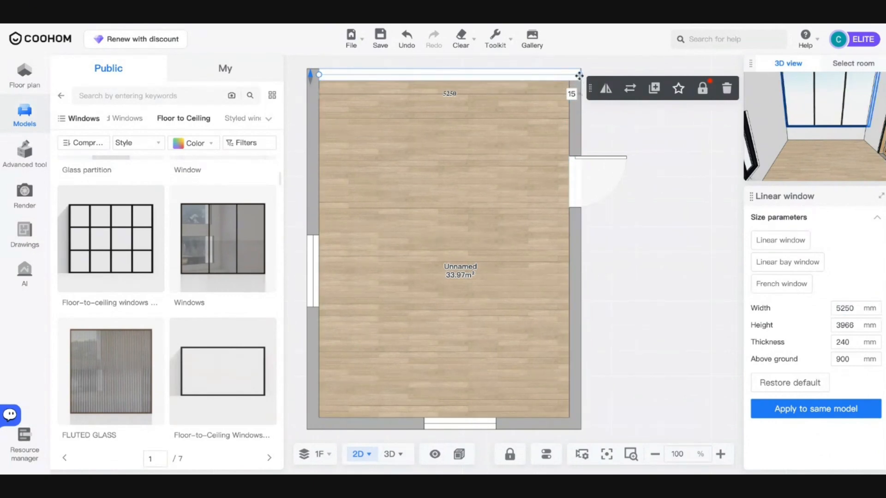
left_click_drag(579, 75, 566, 98)
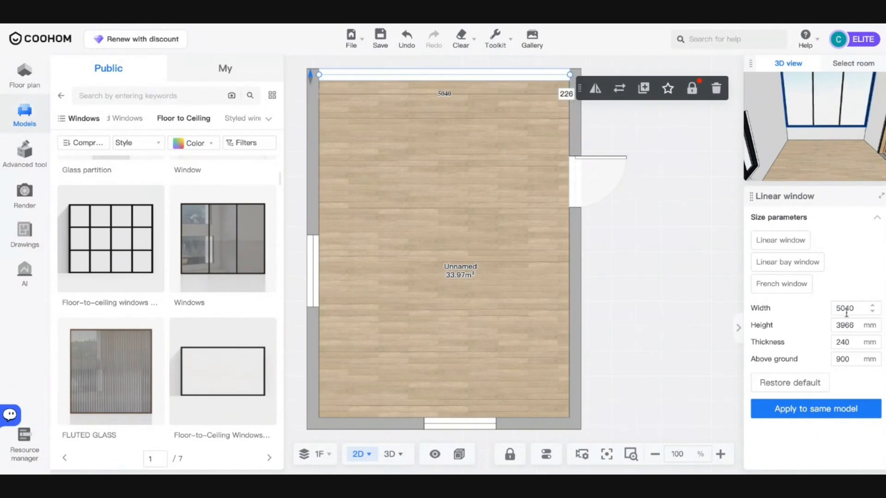
left_click(844, 309)
type("50")
key("Return")
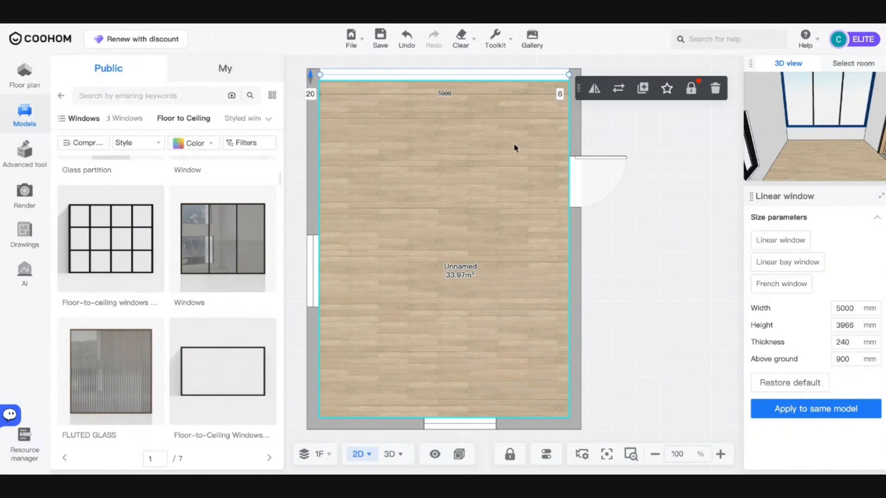
left_click(575, 159)
- Resize the room to a 5000 mm top wall and 7000 mm vertical dimension
left_click(574, 135)
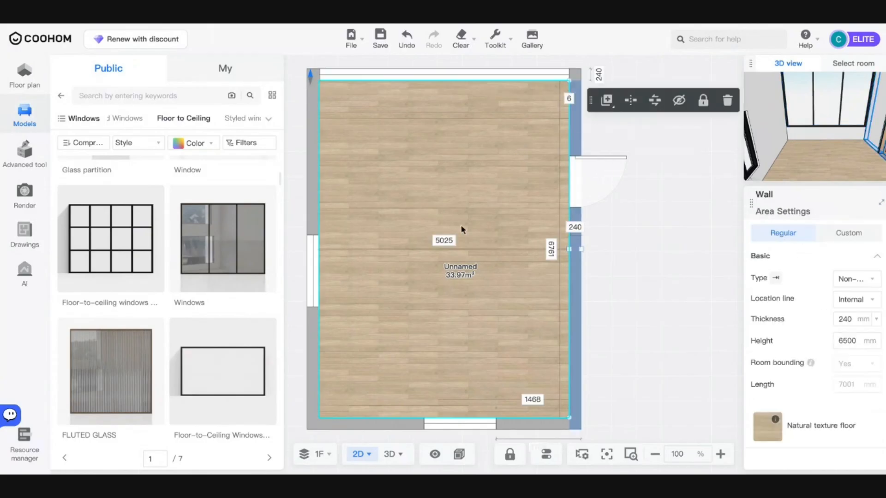
left_click(420, 423)
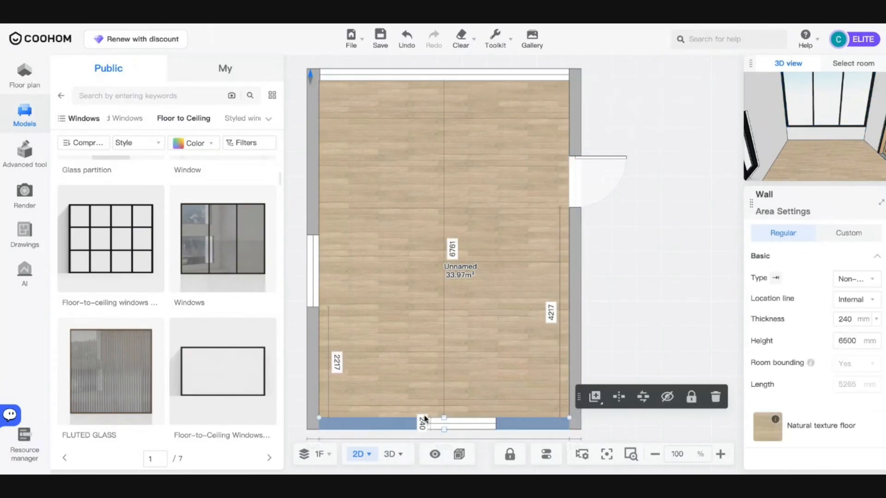
left_click(399, 78)
left_click(400, 78)
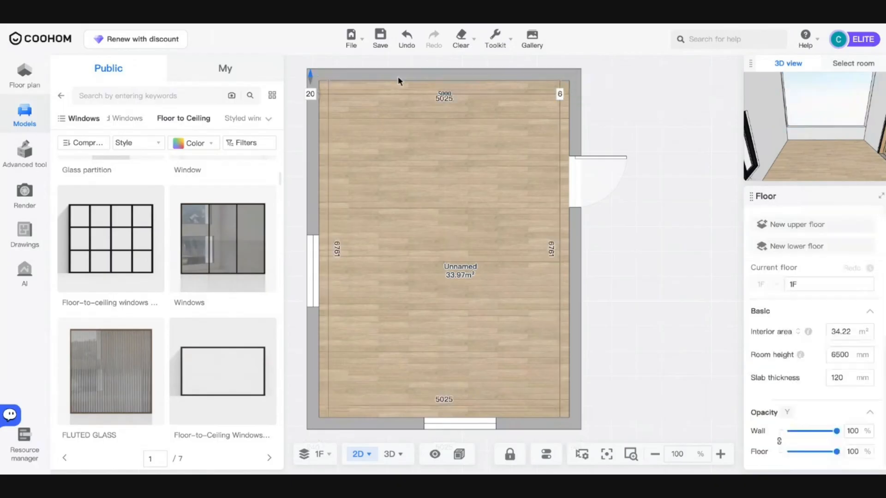
left_click(400, 78)
left_click(444, 99)
type("5000")
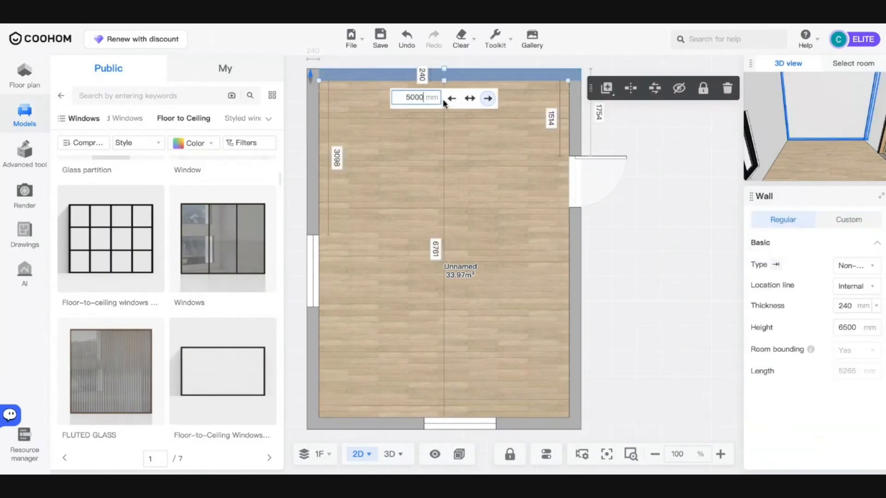
key("Return")
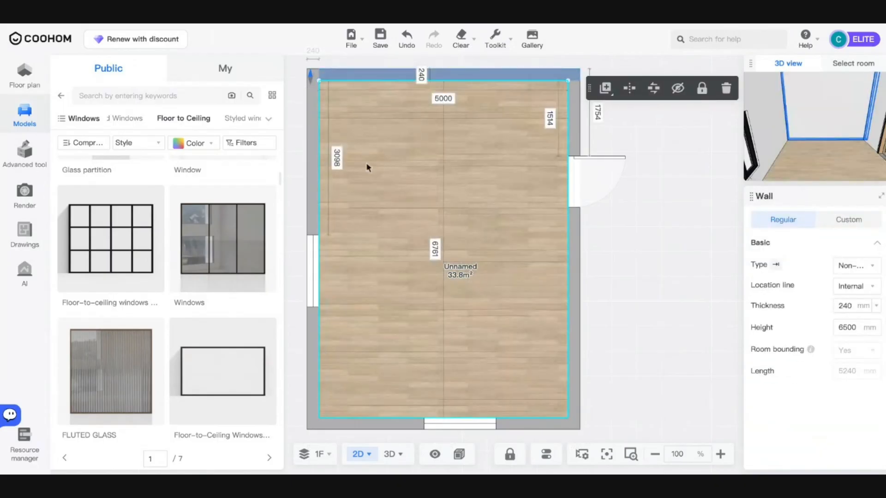
left_click(434, 249)
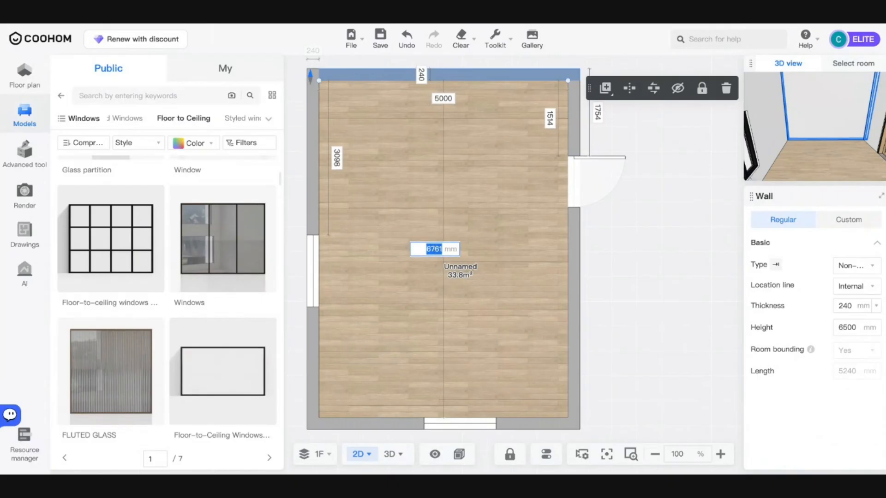
type("7000")
key("Return")
left_click(443, 239)
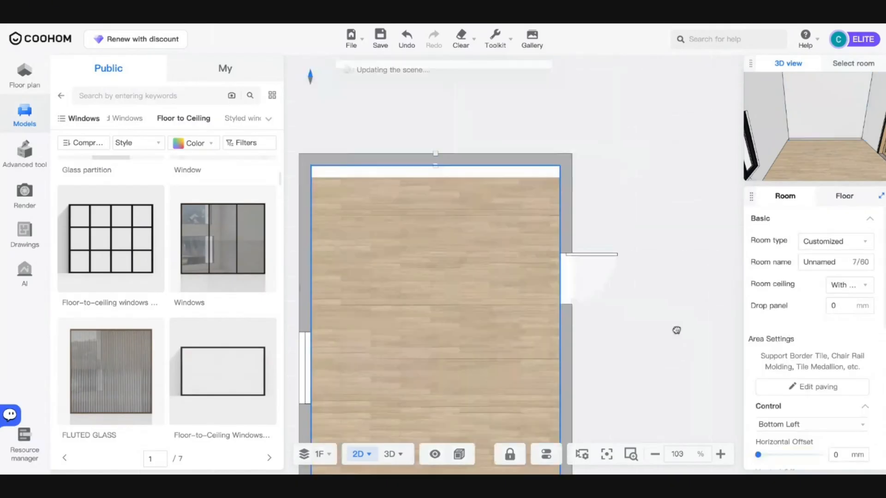
- Drag a Windows model from the library onto the top wall
left_click(344, 180)
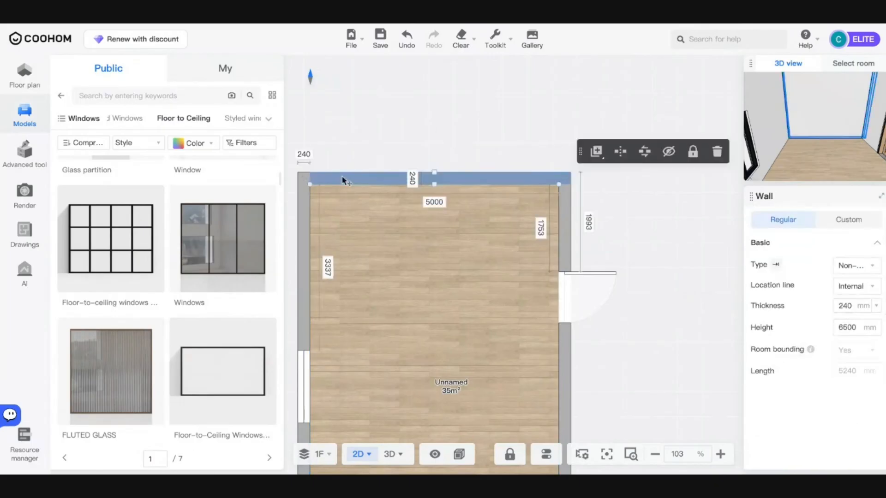
scroll(227, 355, "down", 3)
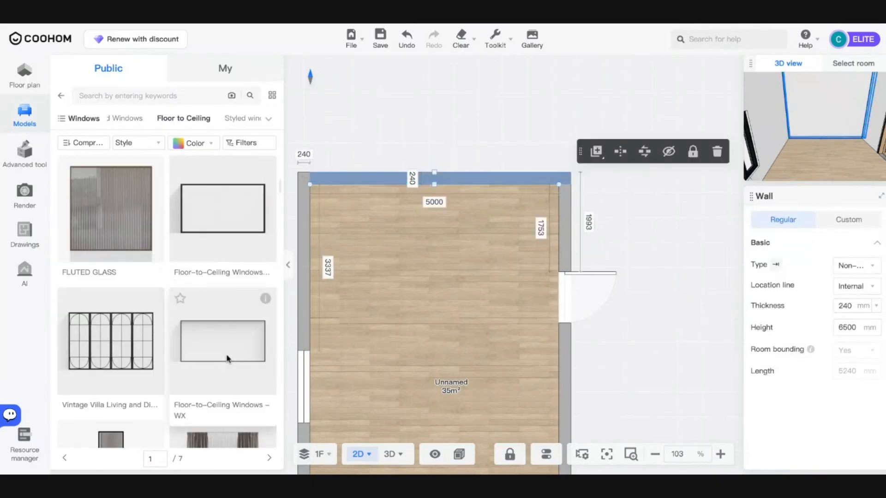
scroll(226, 359, "down", 10)
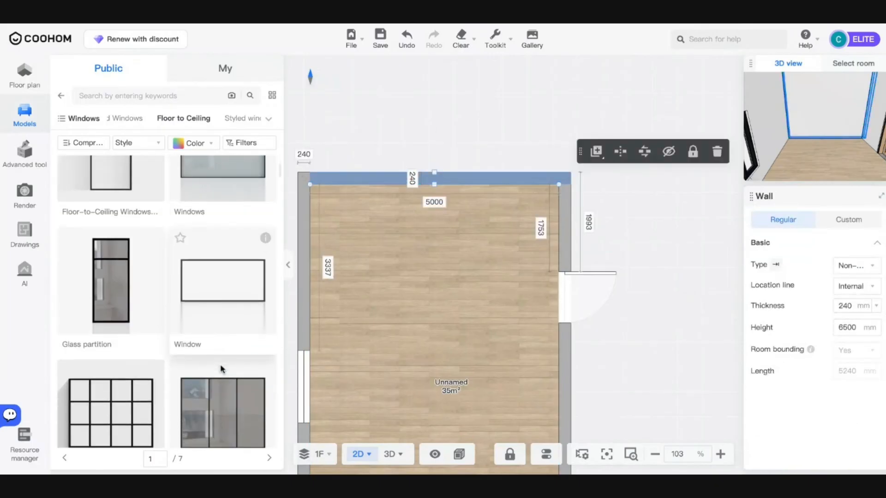
scroll(222, 369, "down", 2)
left_click_drag(222, 367, 435, 184)
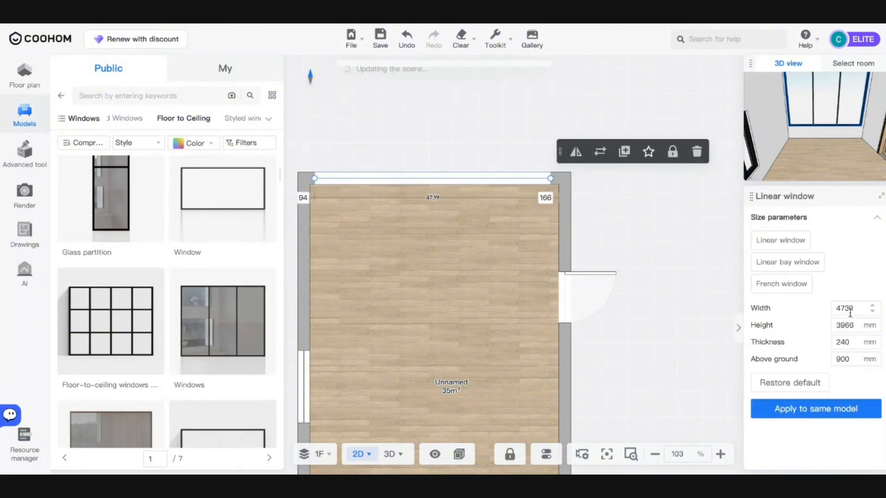
- Give the linear window width 5000, height 3000 and 0 mm above ground
double_click(850, 313)
type("5000")
key("Return")
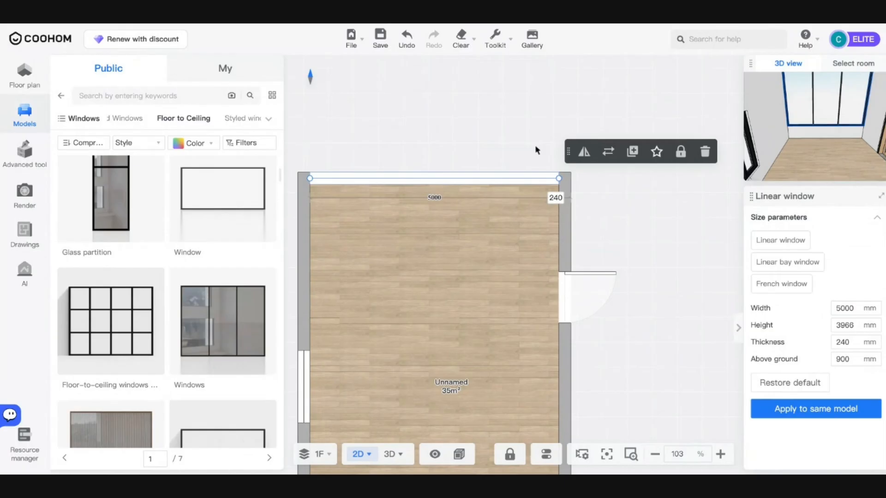
double_click(855, 324)
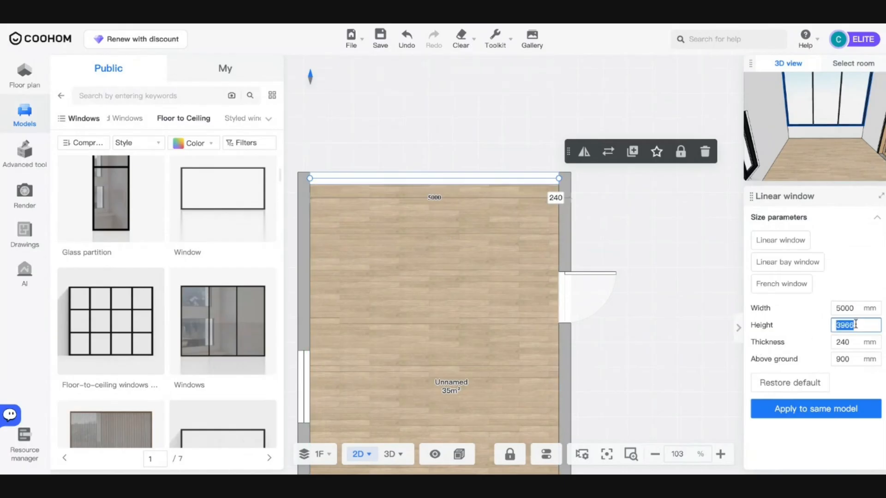
type("3000")
key("Return")
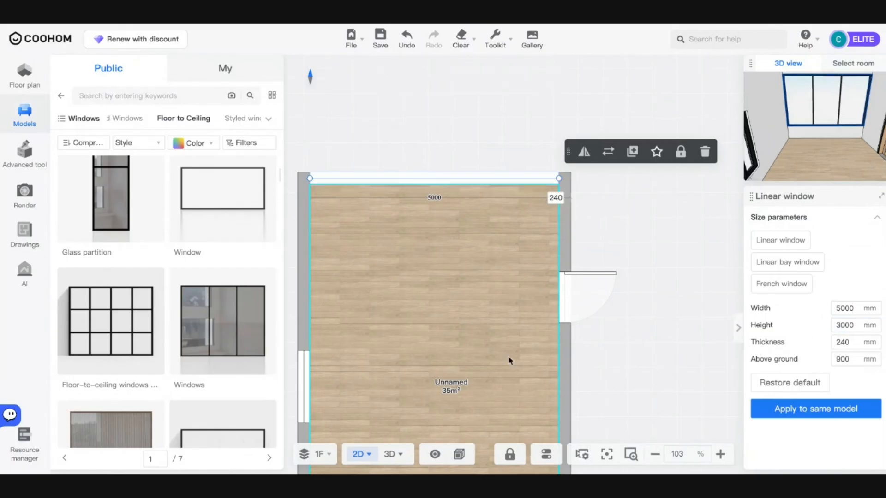
double_click(840, 359)
type("0")
key("Return")
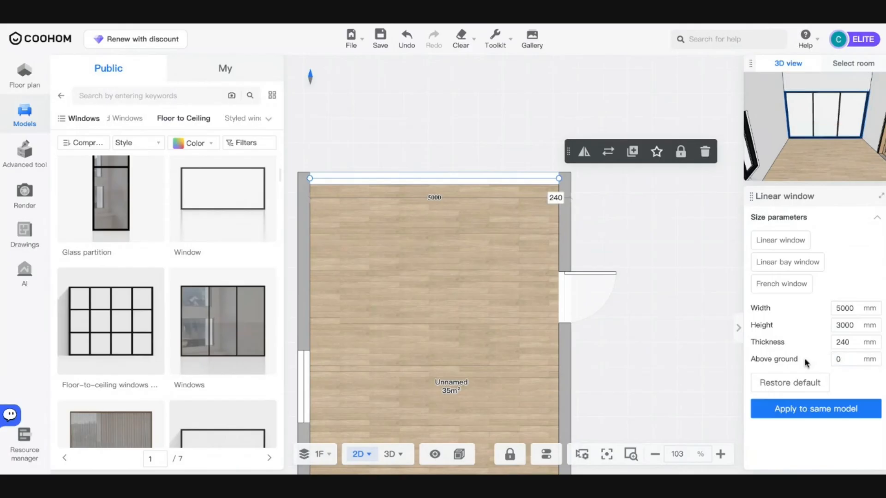
left_click(390, 454)
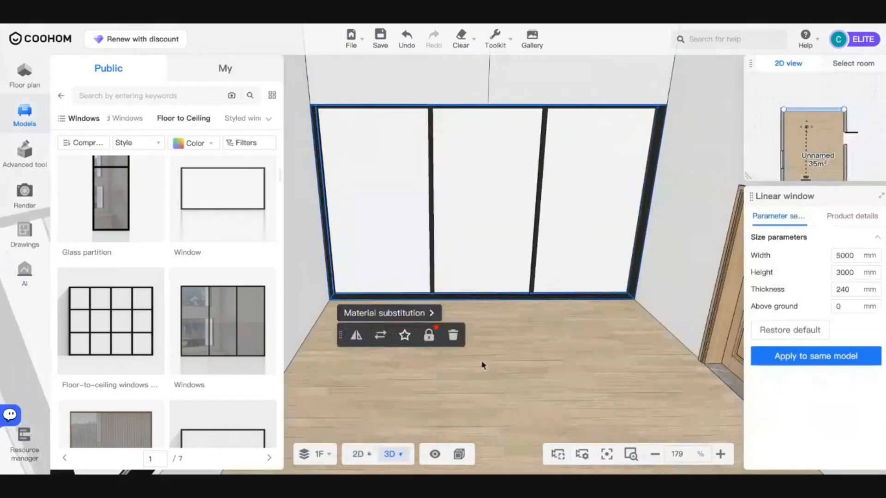
left_click_drag(536, 355, 520, 303)
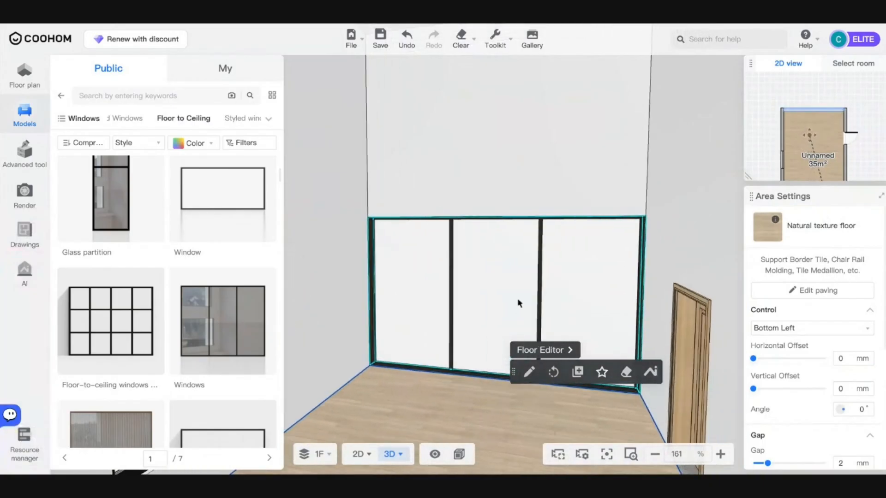
left_click(518, 302)
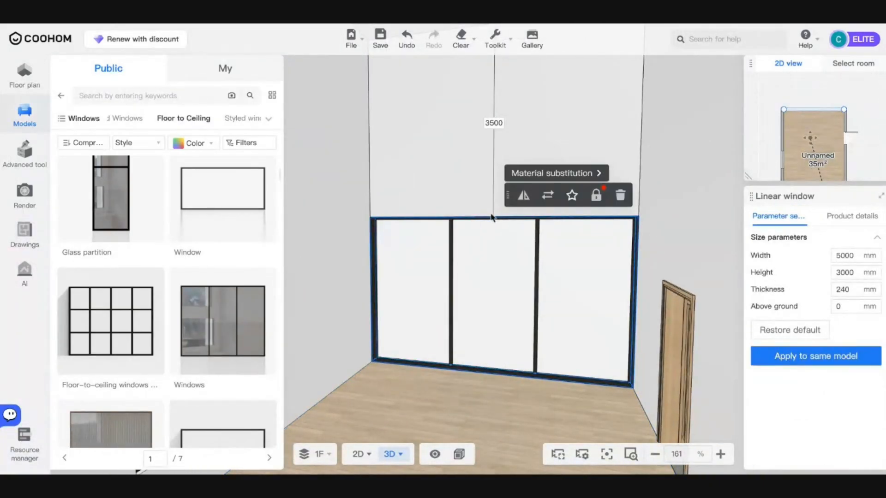
key("ctrl+v")
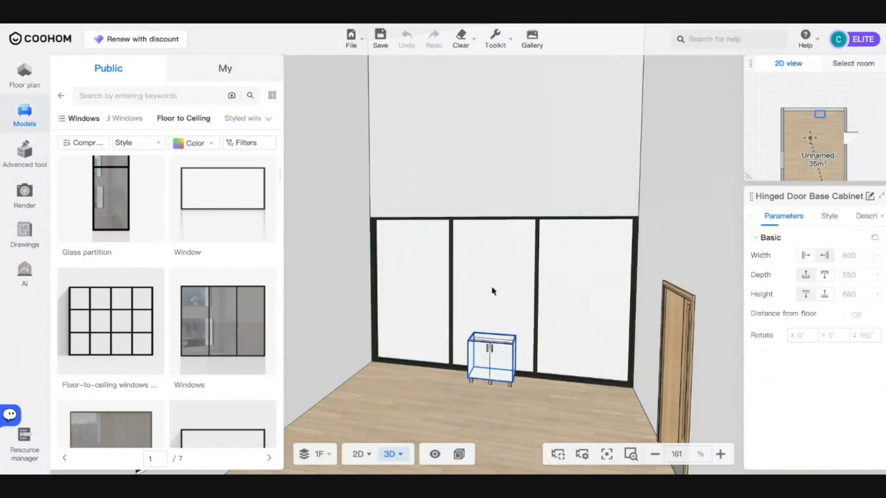
left_click(489, 294)
left_click(492, 341)
left_click(490, 357)
key("Delete")
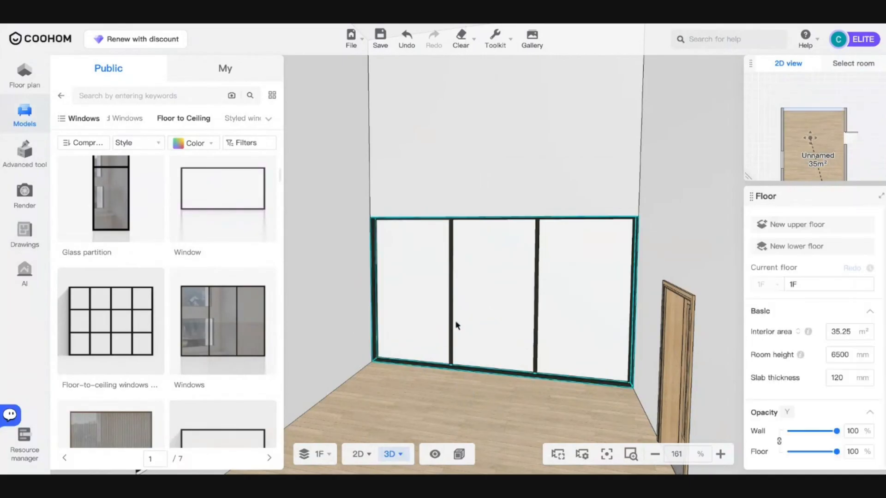
left_click(456, 326)
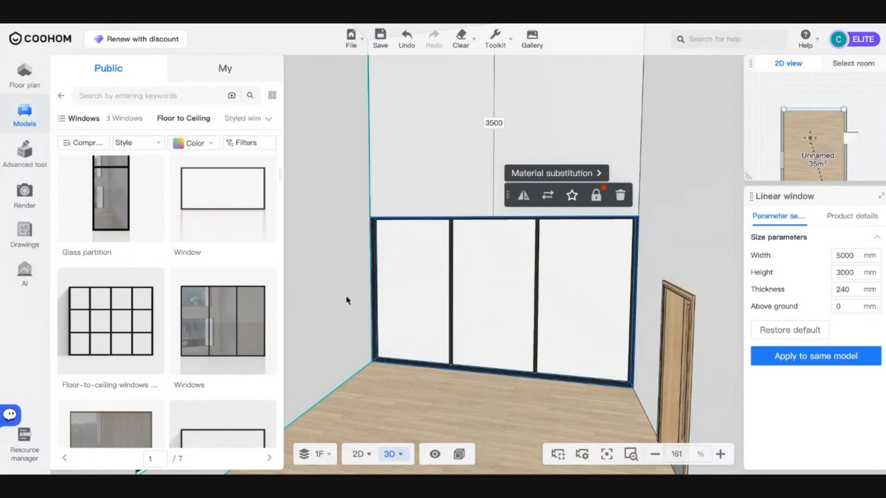
scroll(405, 306, "down", 5)
left_click_drag(441, 345, 437, 293)
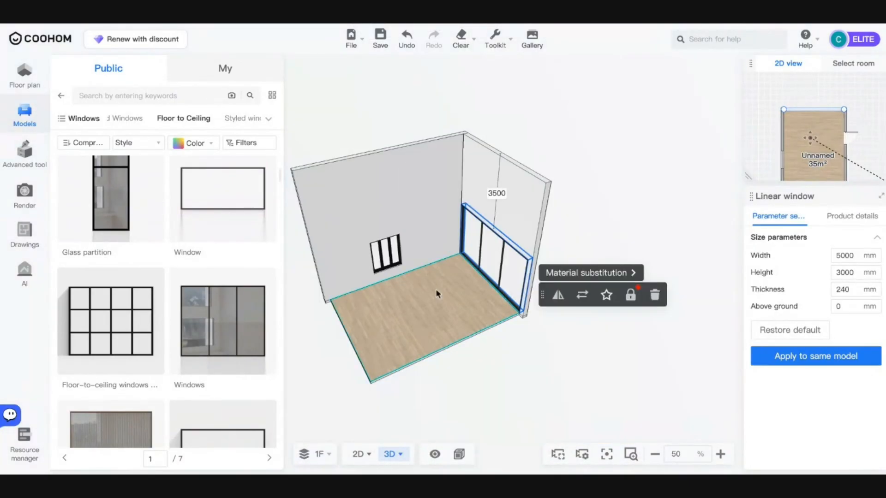
scroll(438, 292, "up", 4)
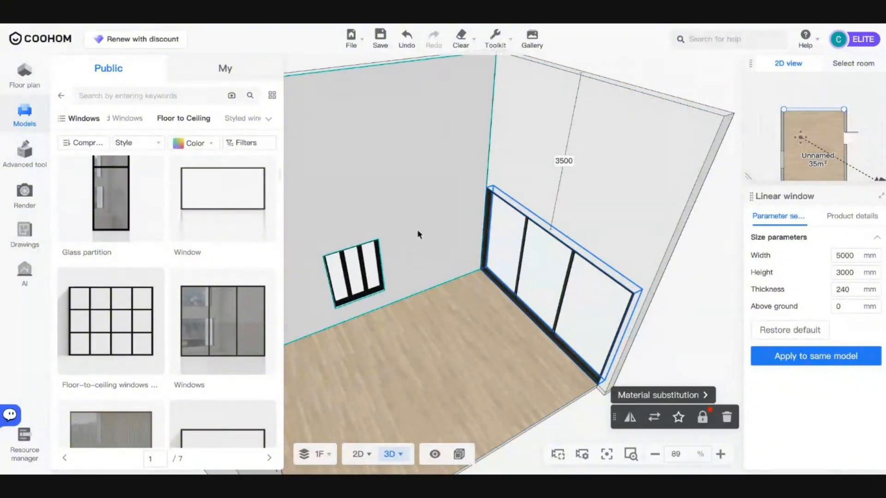
left_click(473, 270)
left_click(358, 454)
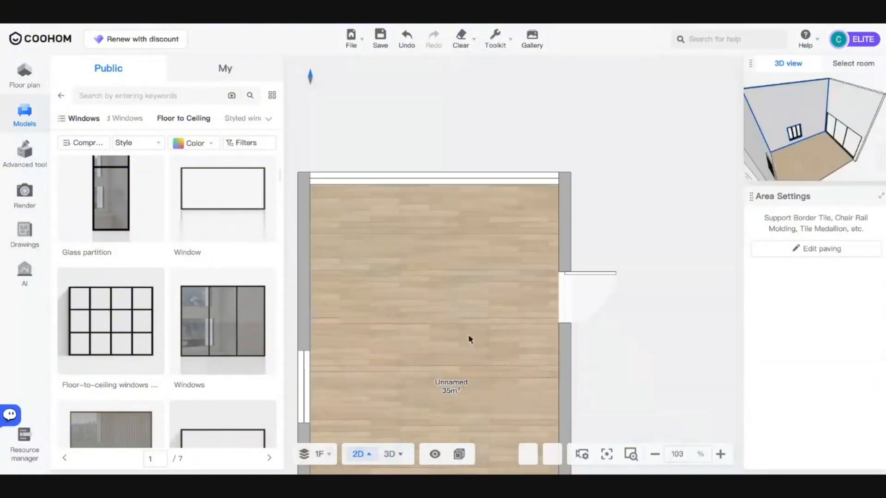
left_click(510, 181)
left_click(629, 157)
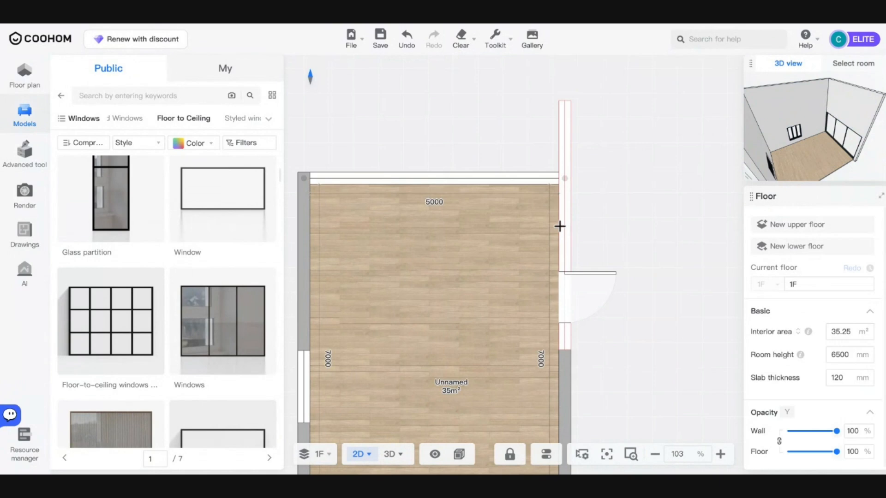
left_click_drag(435, 190, 578, 347)
scroll(576, 331, "down", 5)
scroll(577, 347, "up", 4)
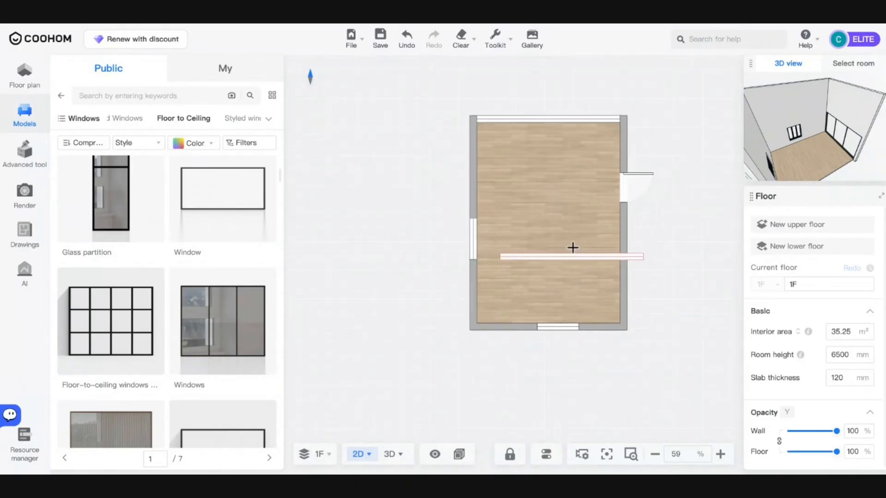
key("Escape")
left_click_drag(577, 101, 514, 157)
scroll(513, 157, "up", 10)
scroll(513, 157, "down", 1)
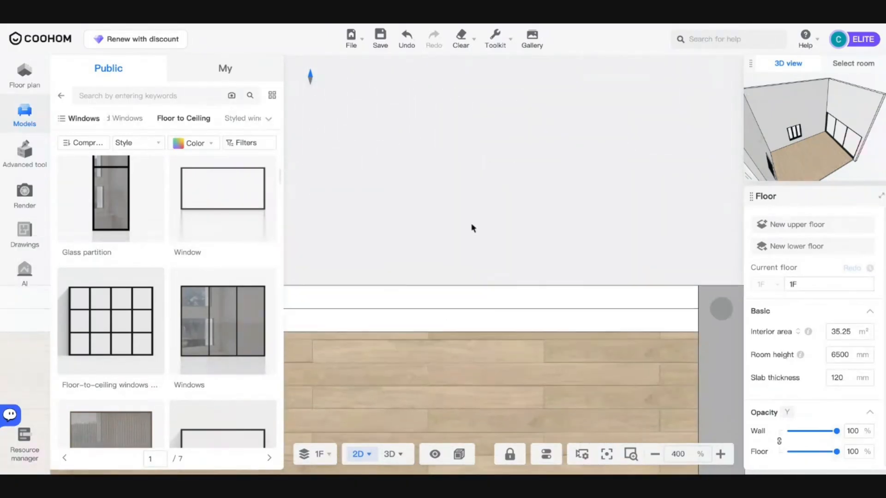
mouse_move(390, 464)
scroll(448, 356, "down", 5)
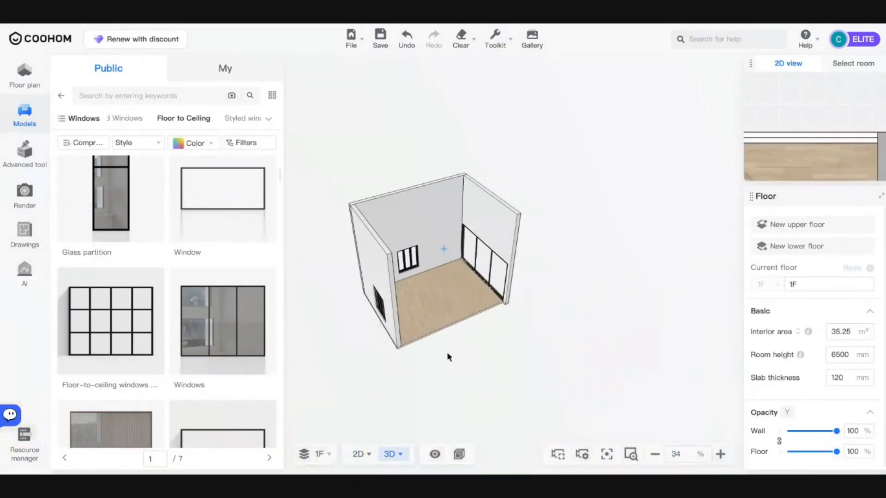
left_click_drag(449, 355, 546, 314)
scroll(497, 249, "up", 5)
left_click(497, 249)
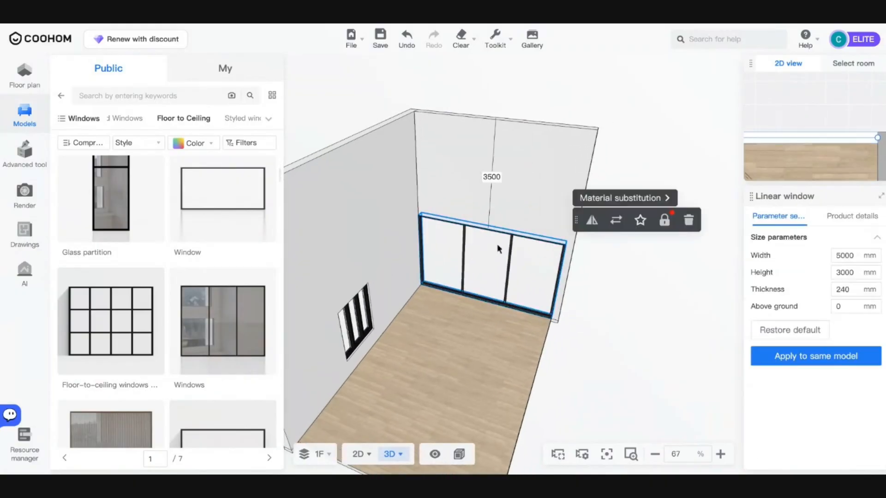
left_click(613, 278)
left_click_drag(616, 278, 660, 257)
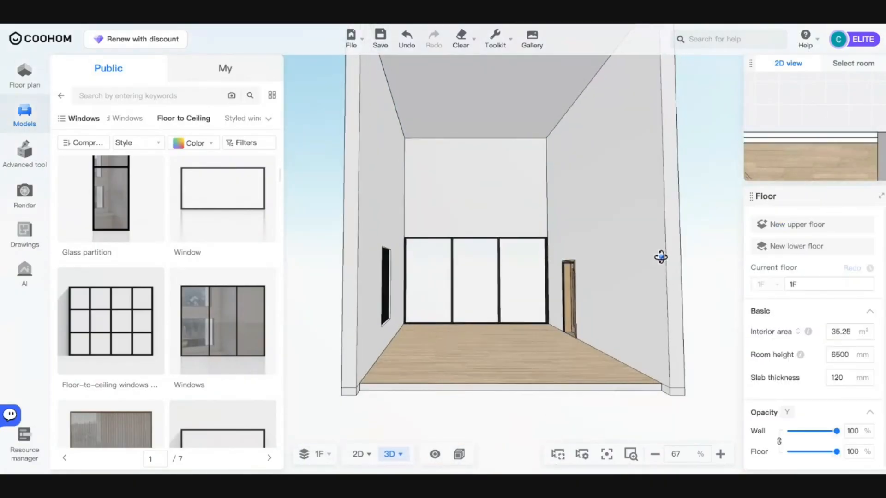
scroll(591, 233, "up", 5)
scroll(591, 233, "down", 2)
left_click(507, 325)
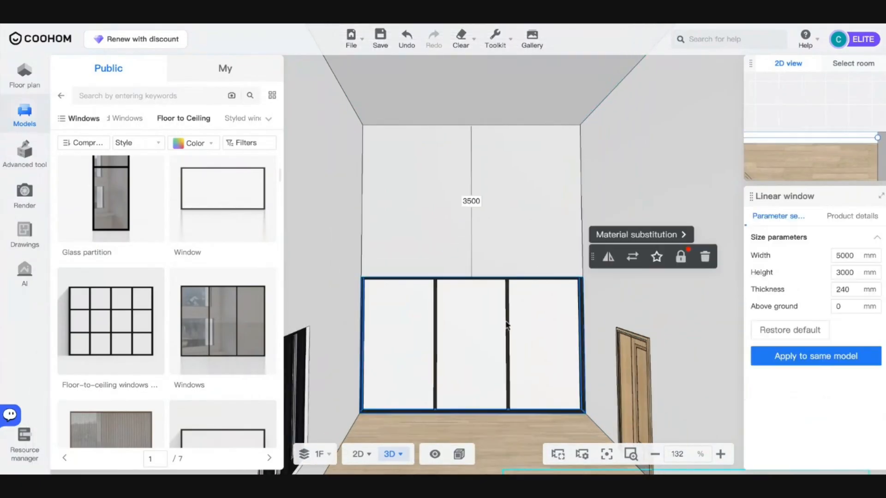
- Shorten the top-wall window and place a duplicate raised 3500 mm above ground
left_click(351, 455)
scroll(421, 316, "down", 5)
scroll(358, 314, "up", 3)
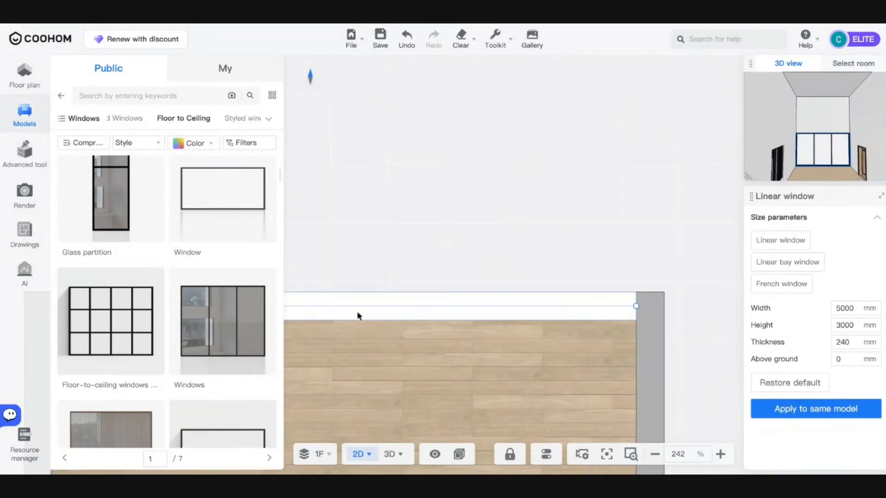
left_click_drag(635, 306, 475, 310)
scroll(570, 314, "down", 5)
left_click(551, 284)
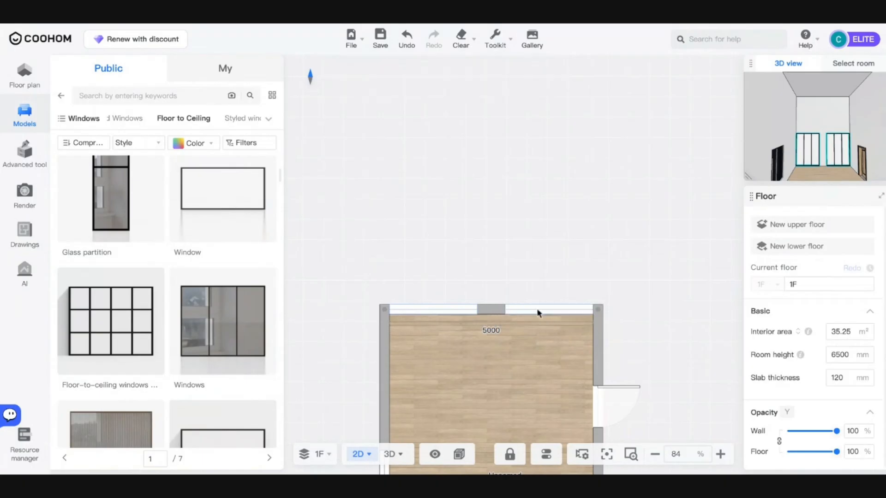
left_click(538, 311)
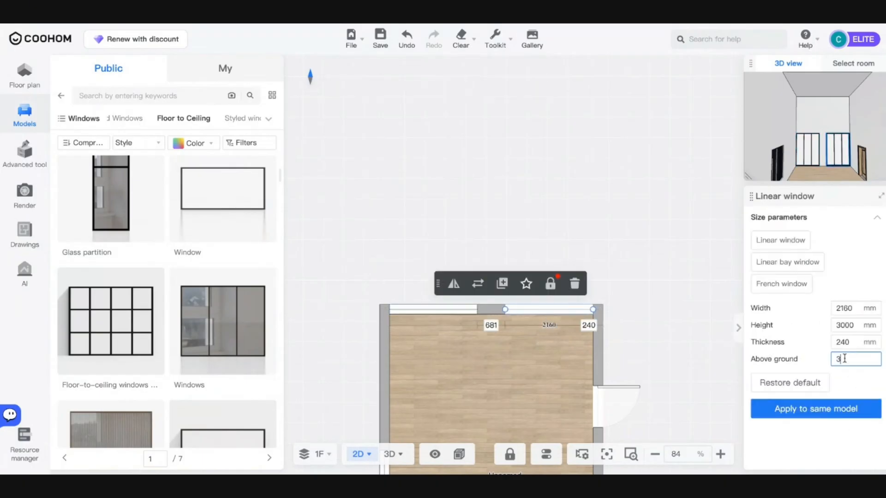
key("Return")
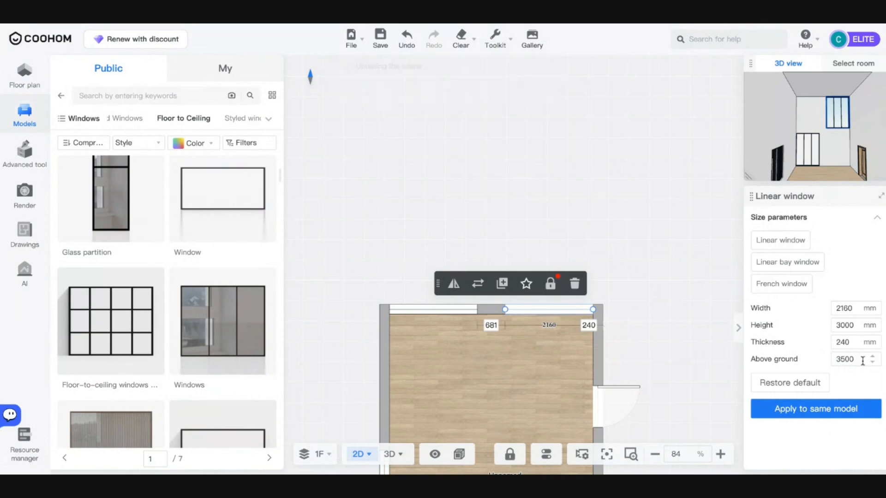
- Make the raised window 5000 mm wide with zero offset from the wall edge
left_click(845, 308)
type("3")
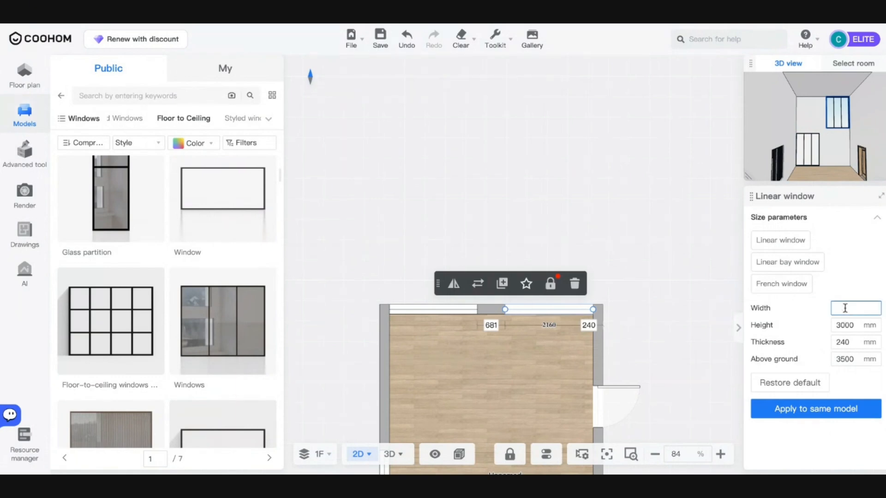
key("Return")
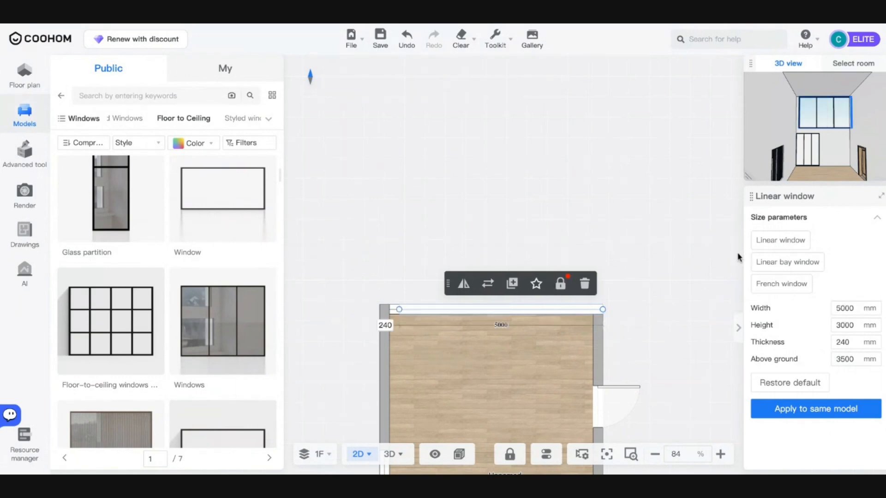
left_click(387, 325)
key("Return")
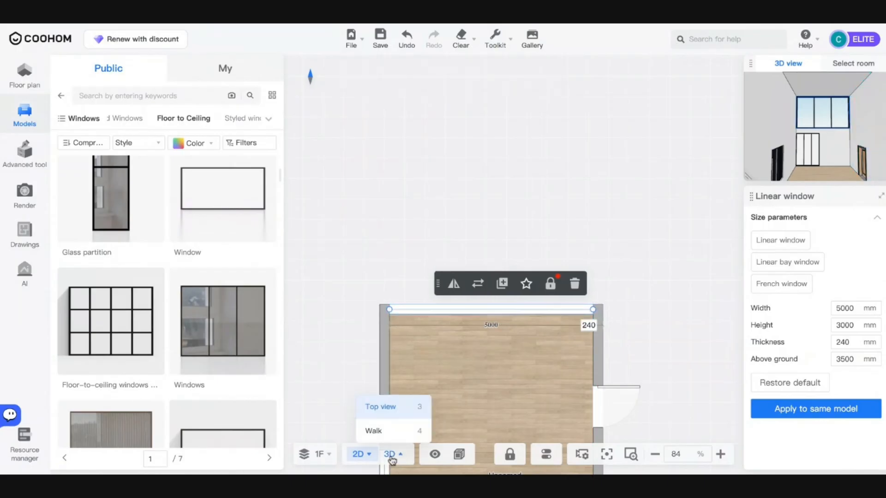
left_click(391, 459)
- Commit the lower window's 5000 mm width and orbit the 3D view to check both stacked windows
left_click(443, 326)
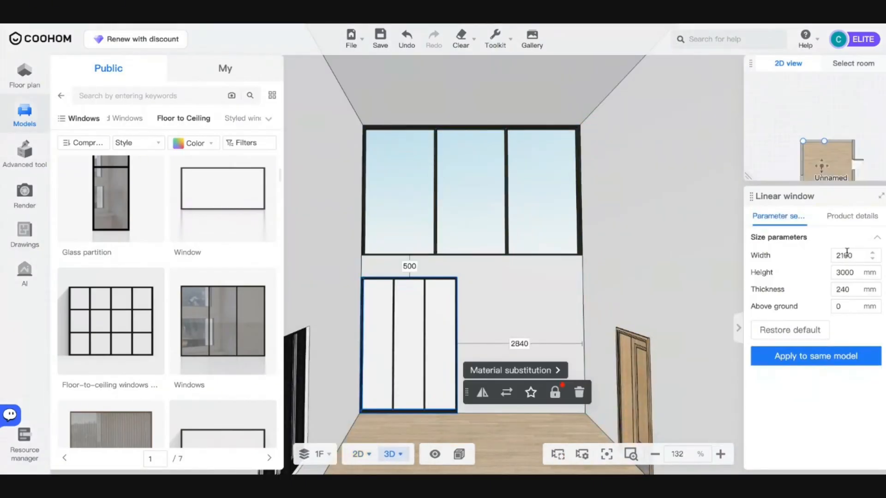
key("Return")
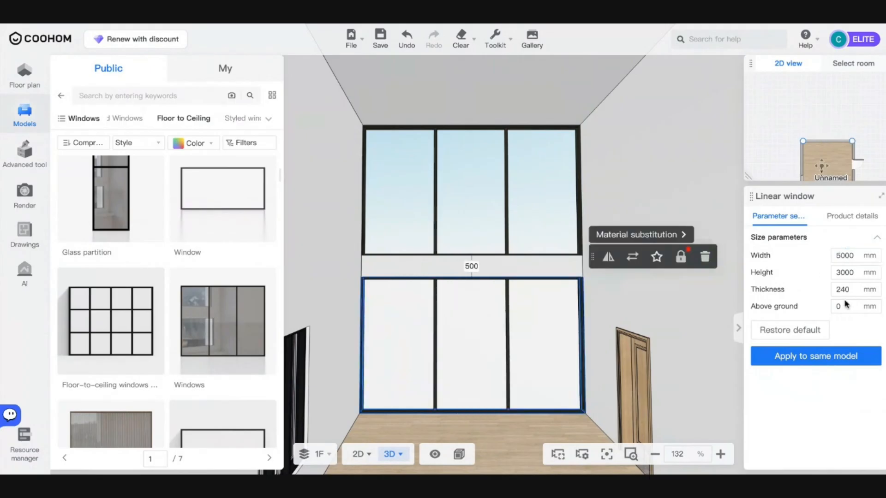
left_click(475, 427)
left_click_drag(475, 426, 521, 424)
scroll(493, 361, "up", 3)
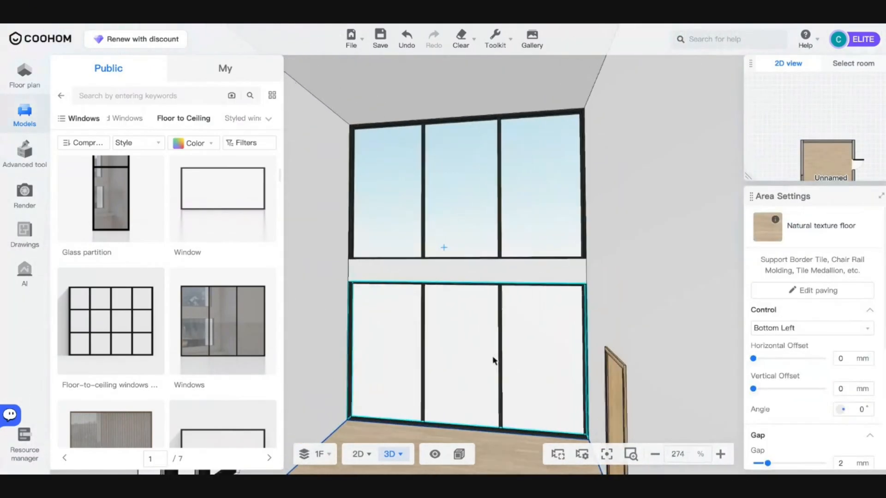
key("a")
key("s")
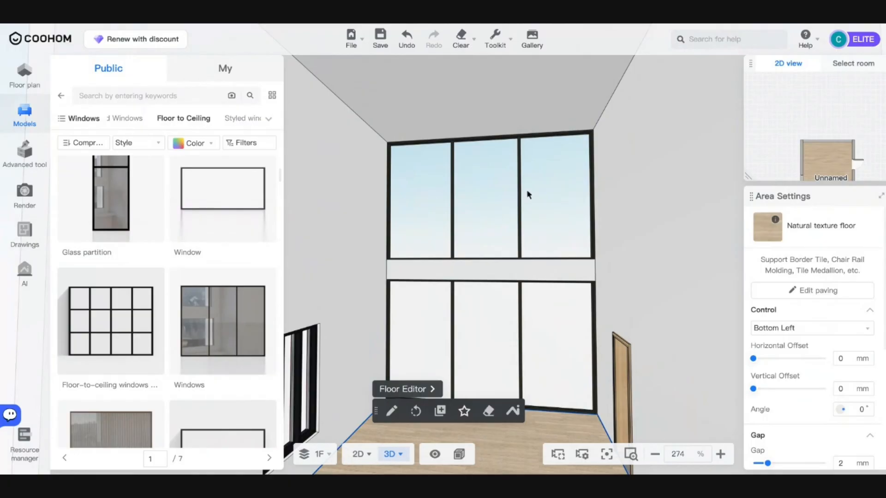
left_click_drag(623, 226, 464, 271)
mouse_move(460, 452)
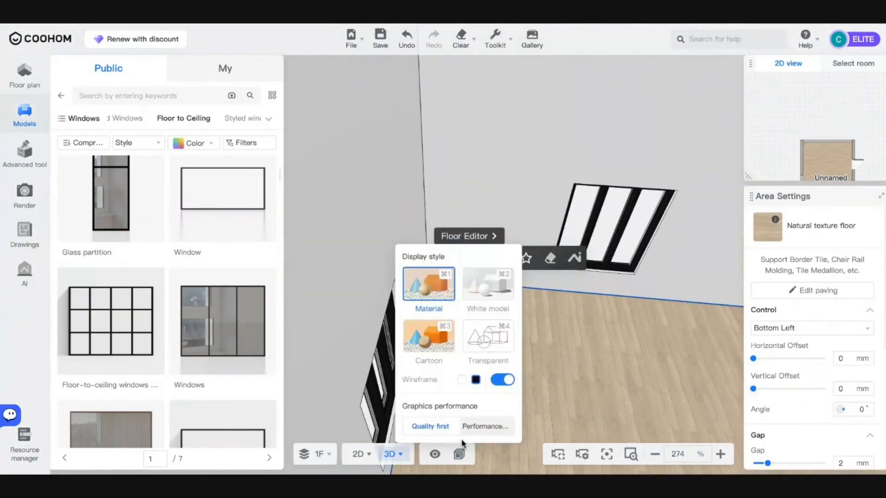
- Delete the unwanted small window in the 3D view
left_click(595, 250)
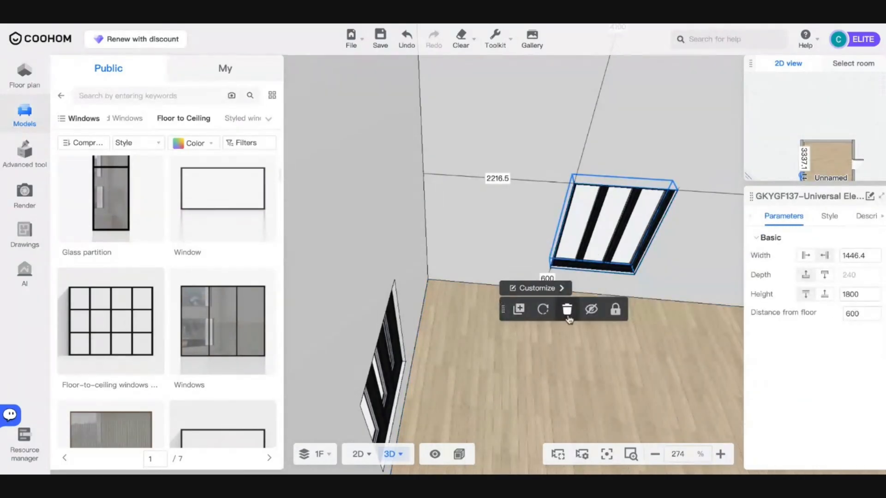
left_click(566, 310)
left_click(401, 355)
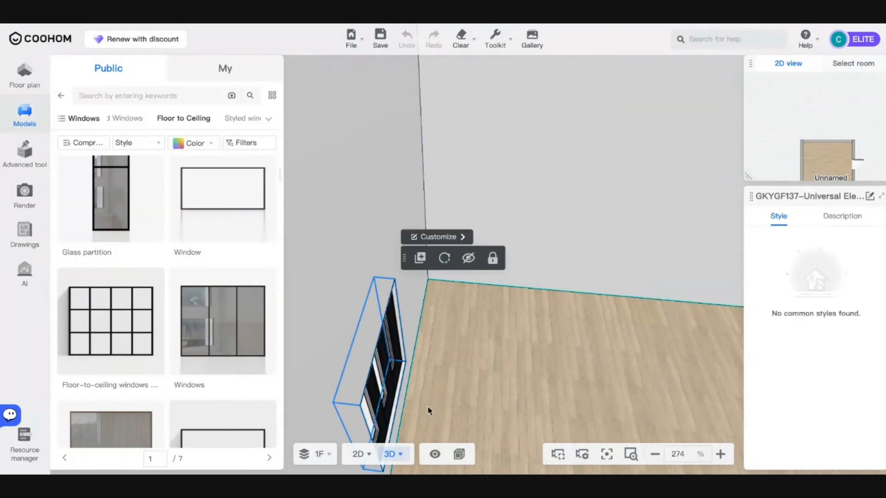
left_click_drag(501, 394, 446, 419)
scroll(447, 419, "down", 5)
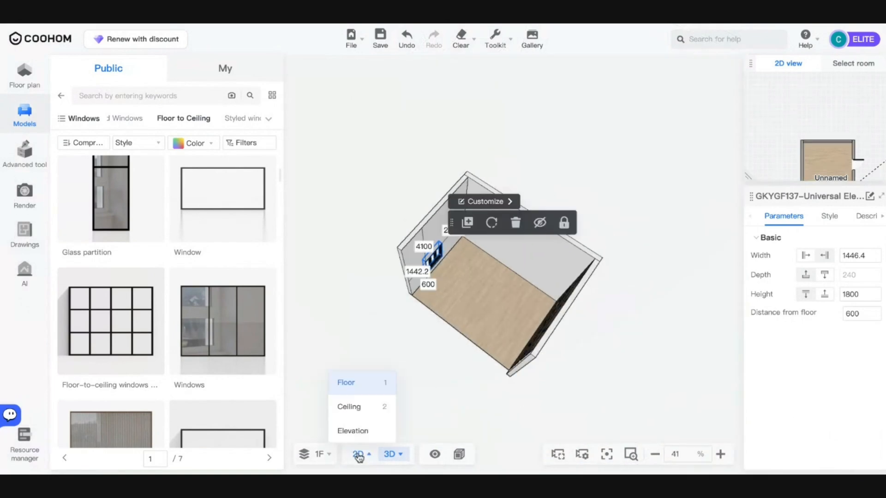
- In the 2D plan, delete the bottom-wall window and the right-wall door
left_click(358, 454)
scroll(421, 324, "down", 4)
left_click_drag(474, 337, 460, 117)
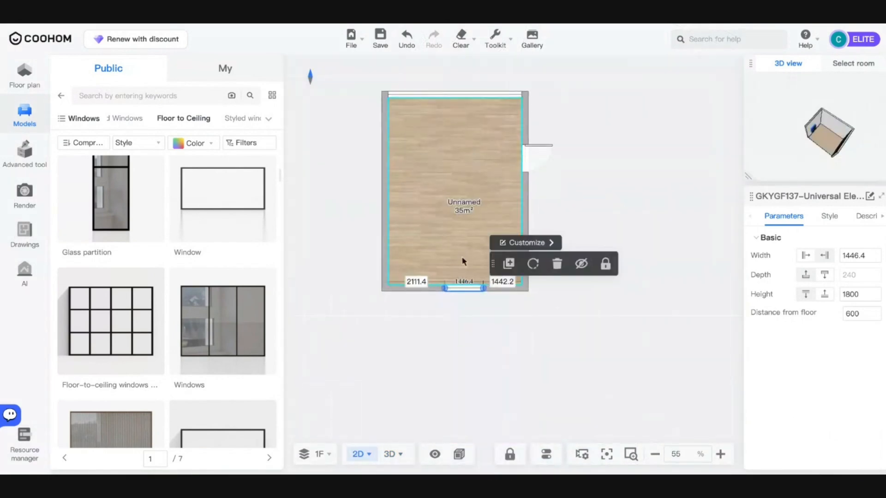
left_click(457, 290)
key("Delete")
left_click(521, 157)
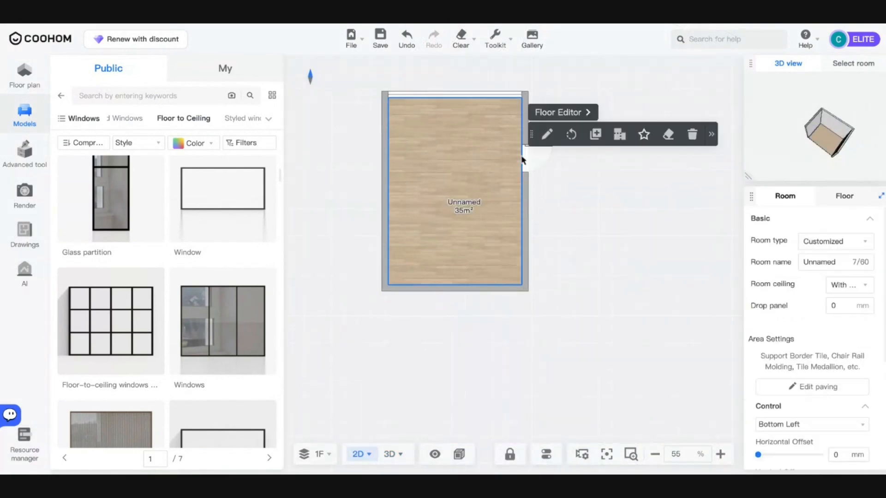
left_click(527, 159)
key("Delete")
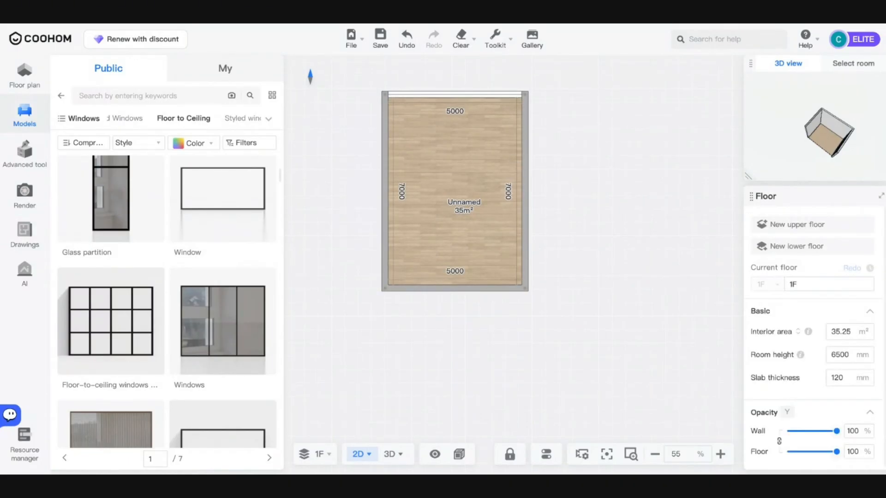
left_click_drag(582, 268, 577, 341)
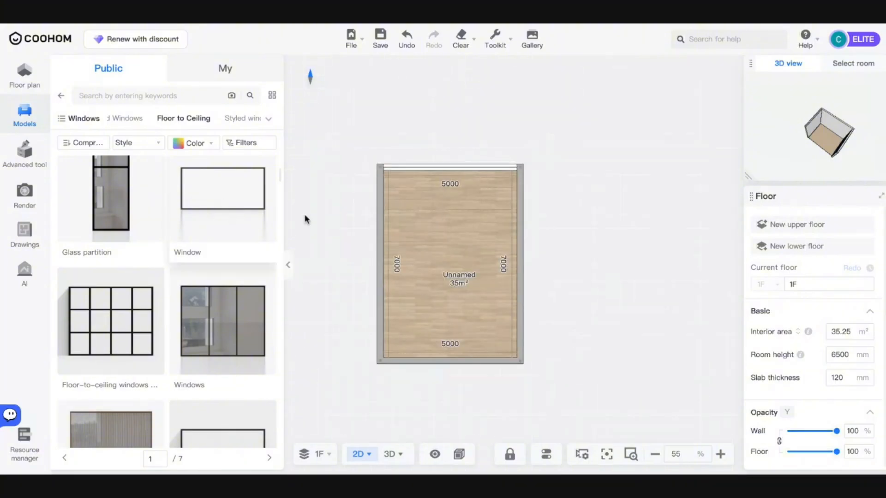
left_click(390, 455)
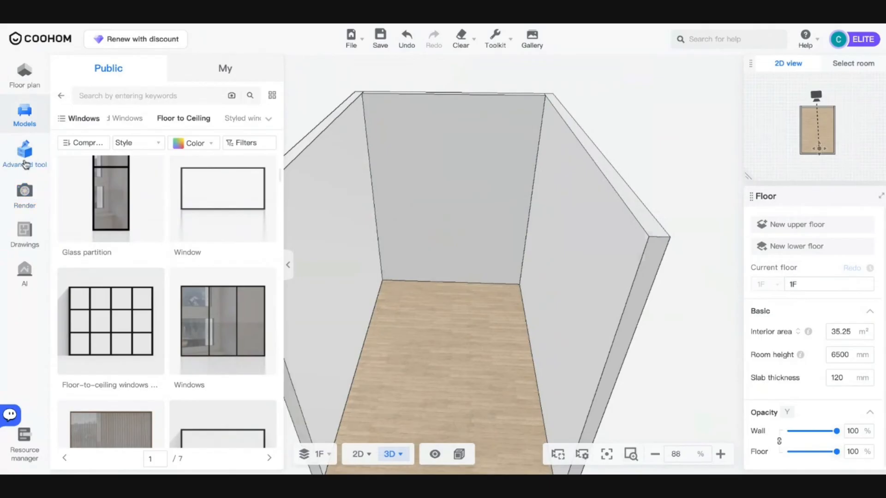
- Launch Advanced tool > Closet and set the catalog to the Wide catalog view
left_click(24, 152)
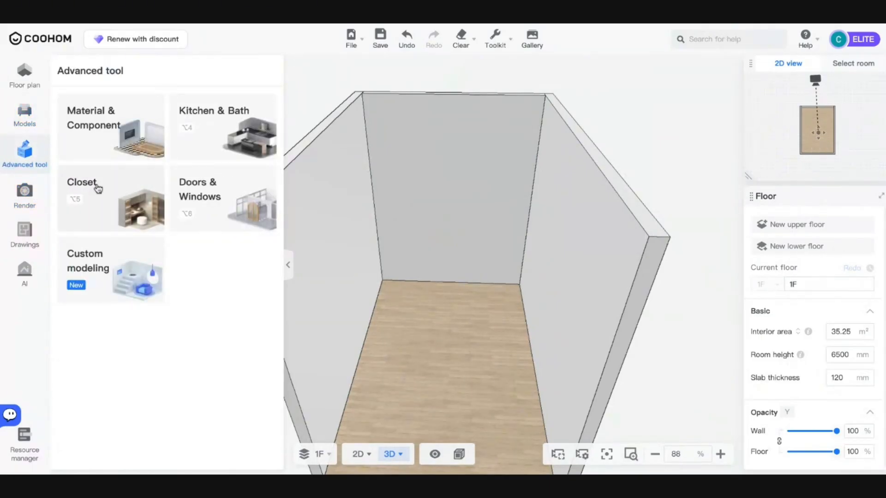
left_click(98, 188)
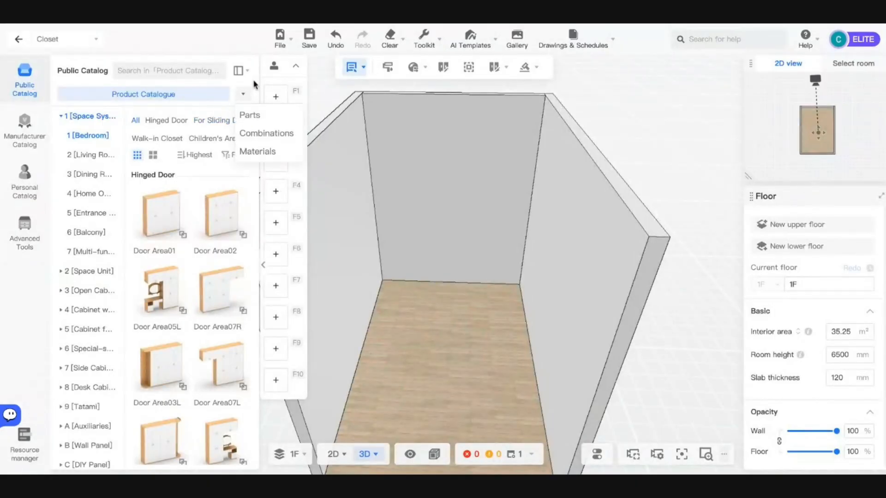
left_click(243, 71)
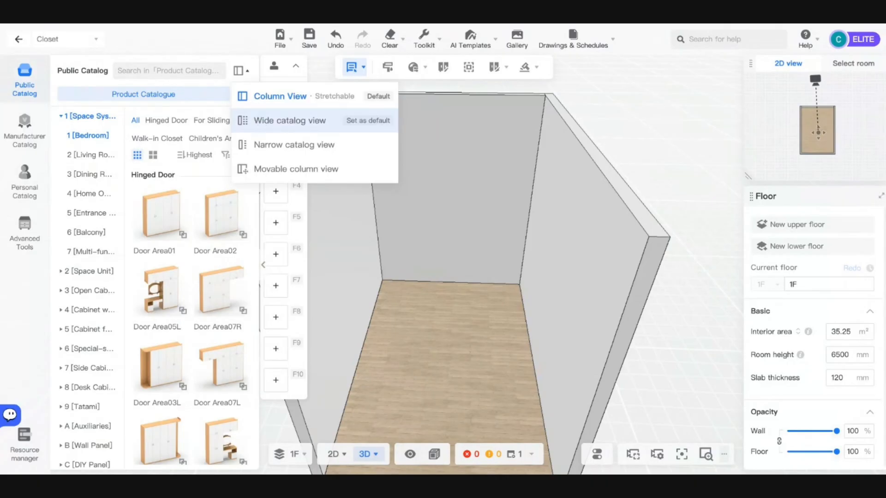
left_click(290, 121)
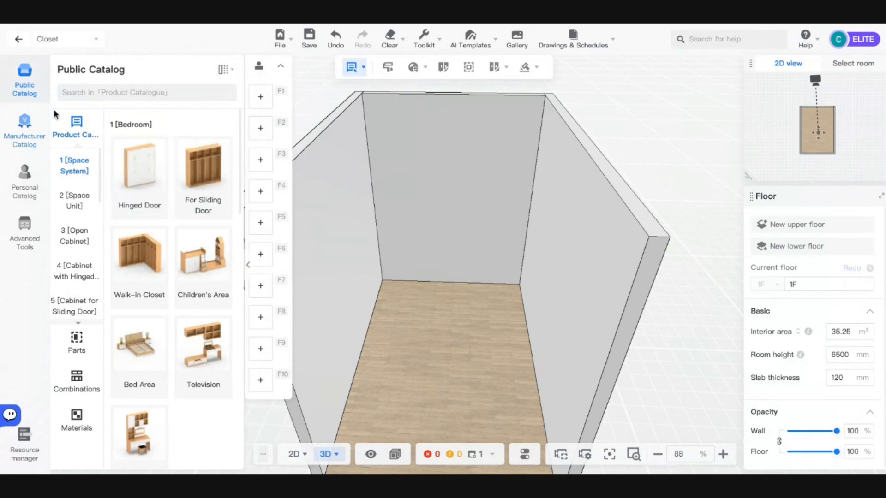
- Browse the Walk-in Closet and Hinged Door product lists in the public catalog
scroll(76, 197, "down", 1)
scroll(76, 197, "up", 1)
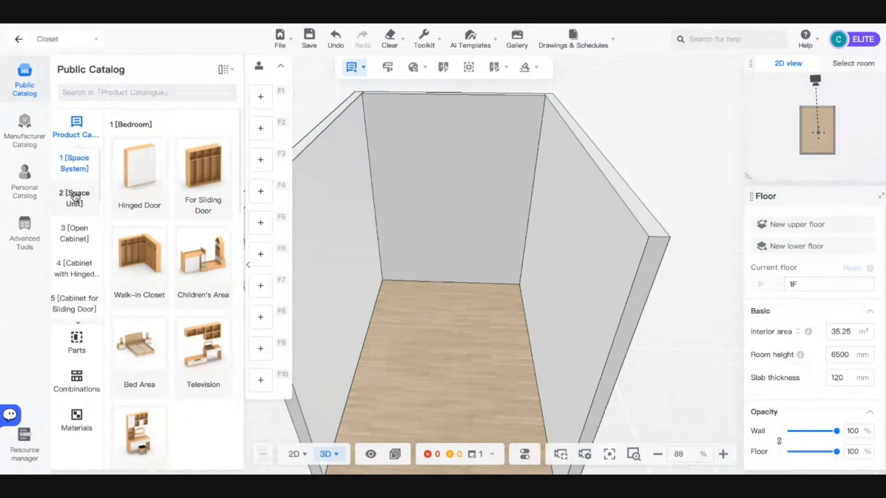
scroll(75, 197, "up", 1)
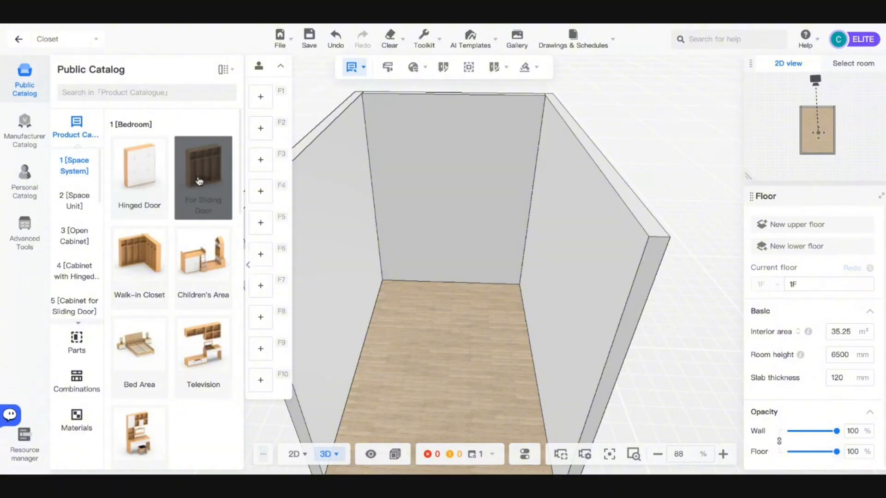
scroll(129, 252, "down", 1)
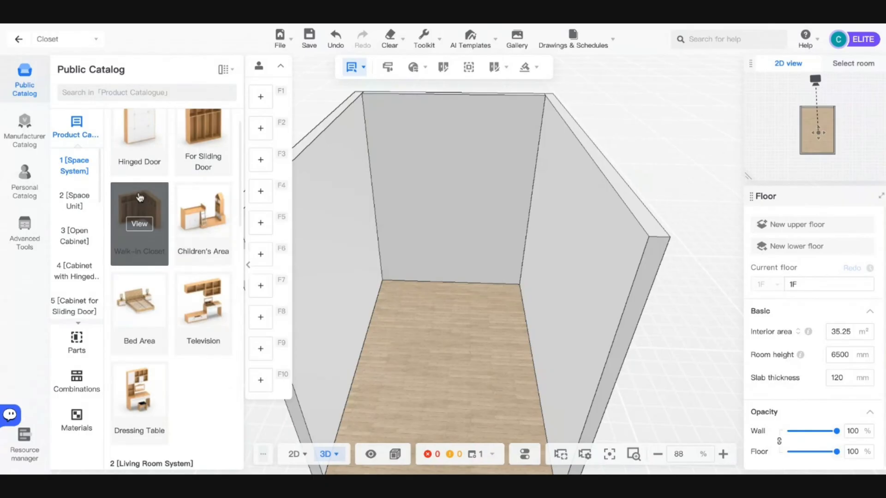
left_click(148, 223)
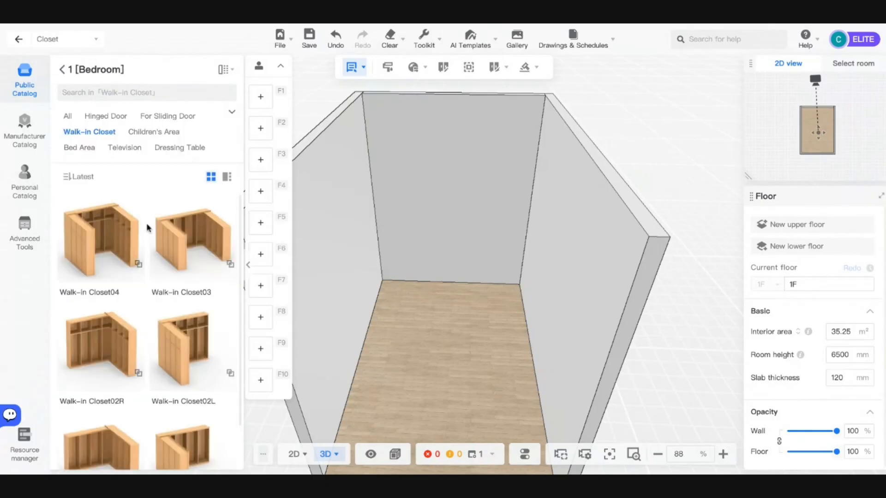
scroll(119, 331, "down", 1)
scroll(119, 331, "up", 1)
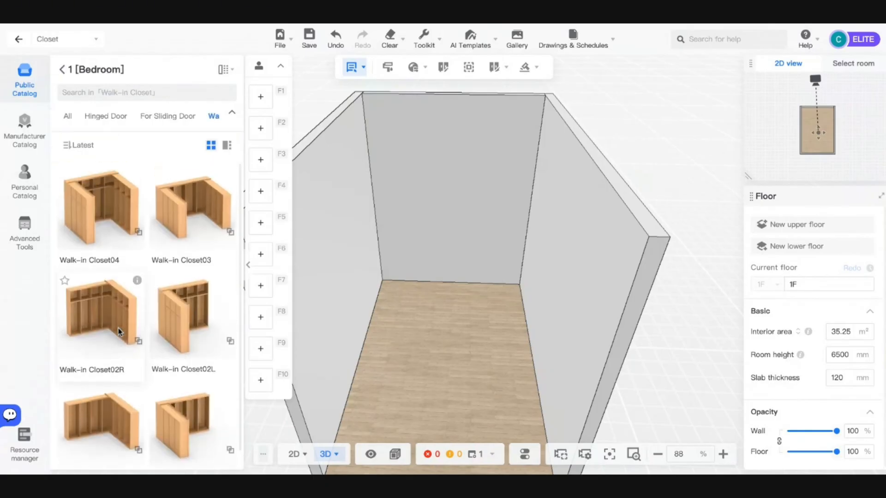
left_click(63, 70)
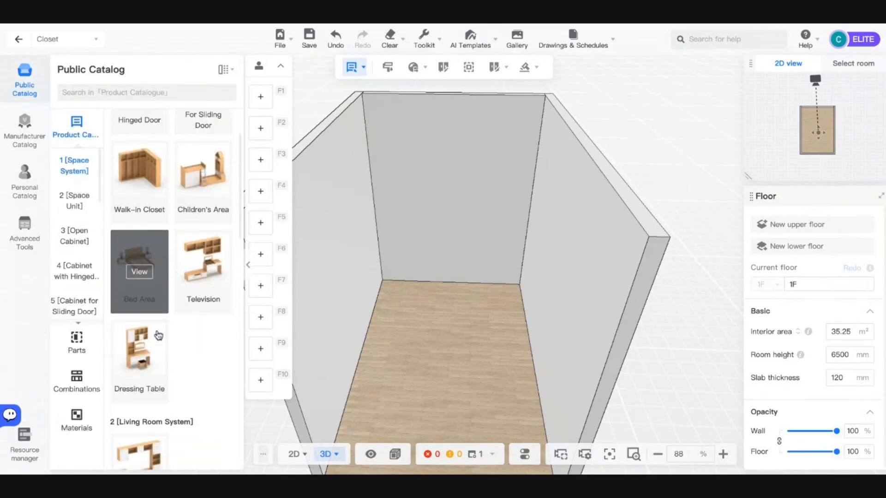
scroll(138, 277, "down", 10)
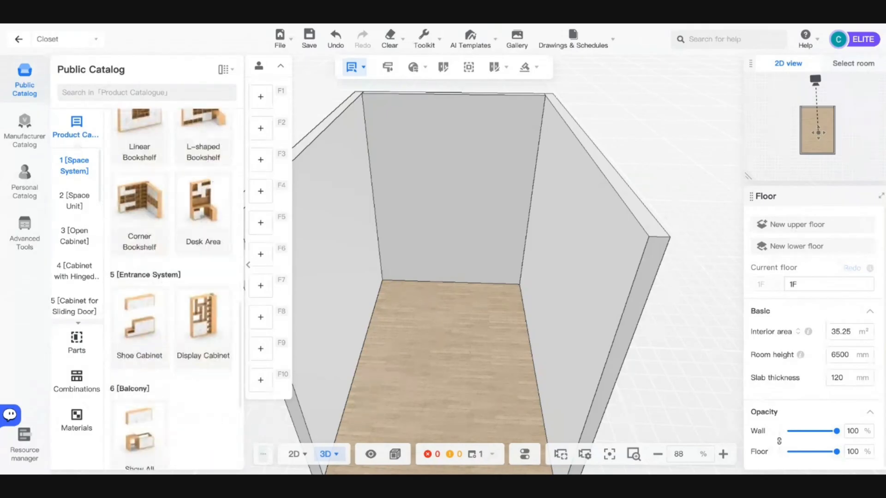
scroll(165, 240, "down", 10)
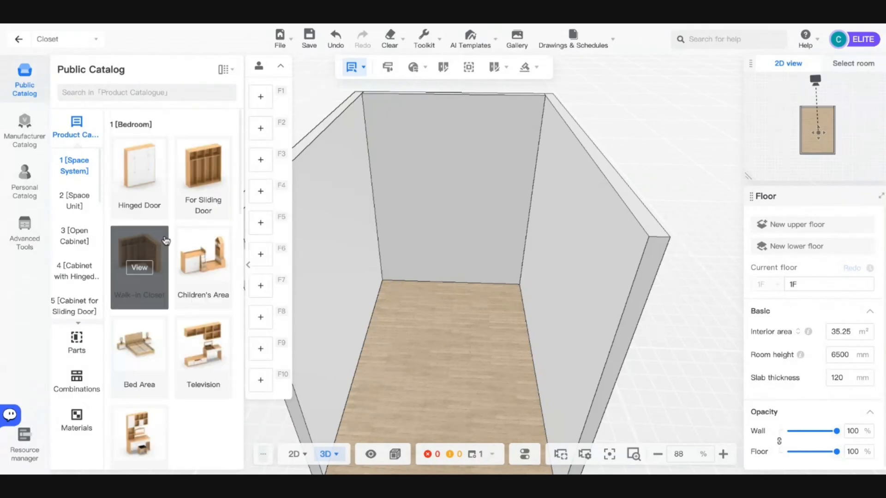
left_click(147, 181)
scroll(150, 216, "down", 3)
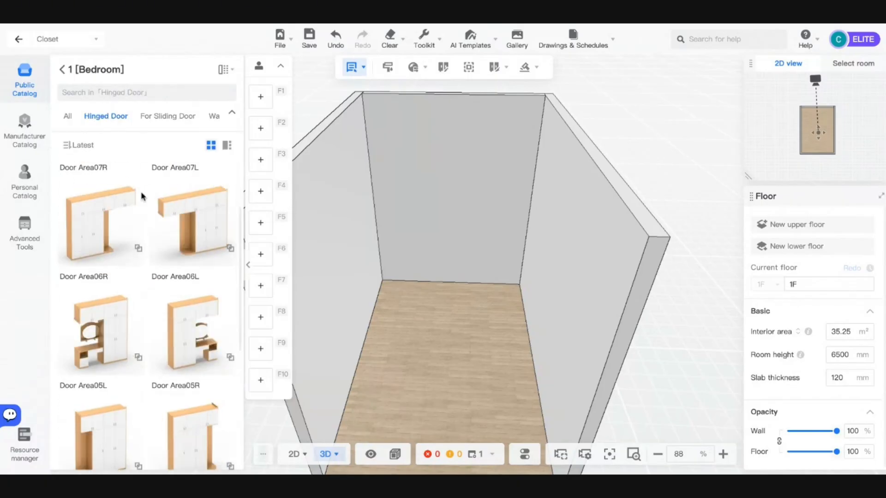
left_click(66, 74)
- Open 3 [Open Cabinet] and view the Multi-row Open Bottom Units, facing the back wall
left_click(76, 210)
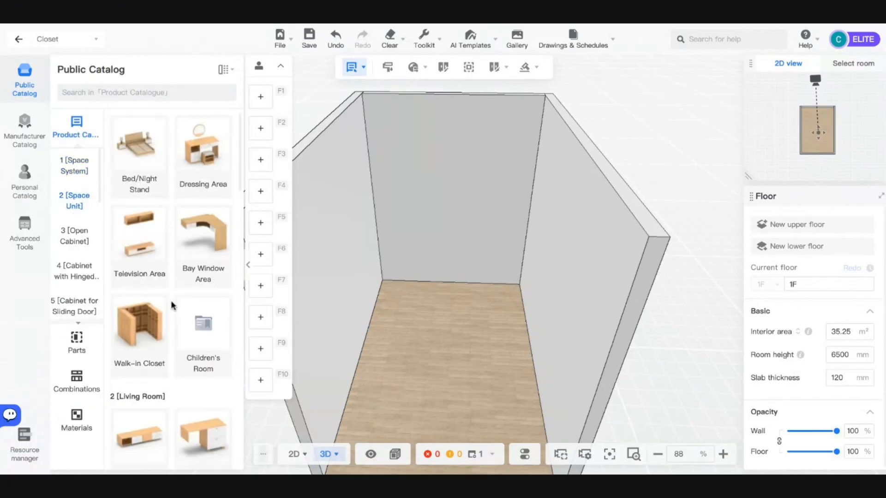
scroll(172, 304, "down", 5)
scroll(172, 305, "down", 10)
scroll(172, 304, "up", 5)
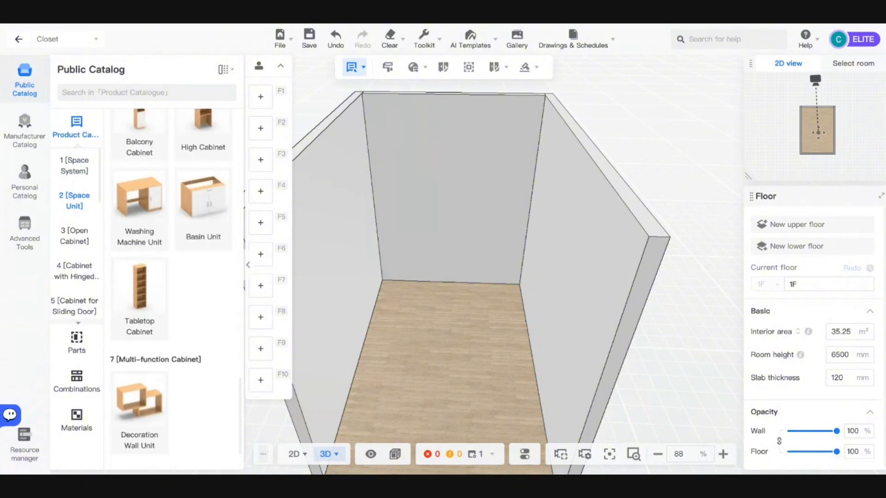
scroll(135, 257, "down", 10)
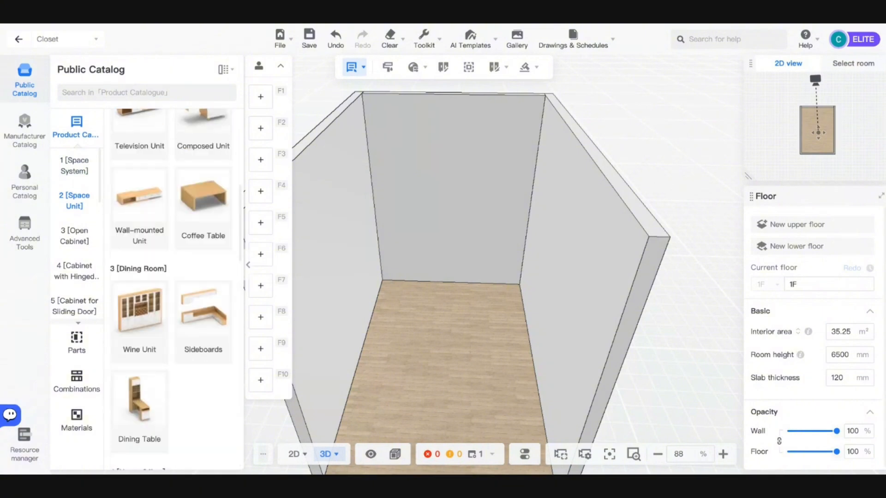
left_click(74, 236)
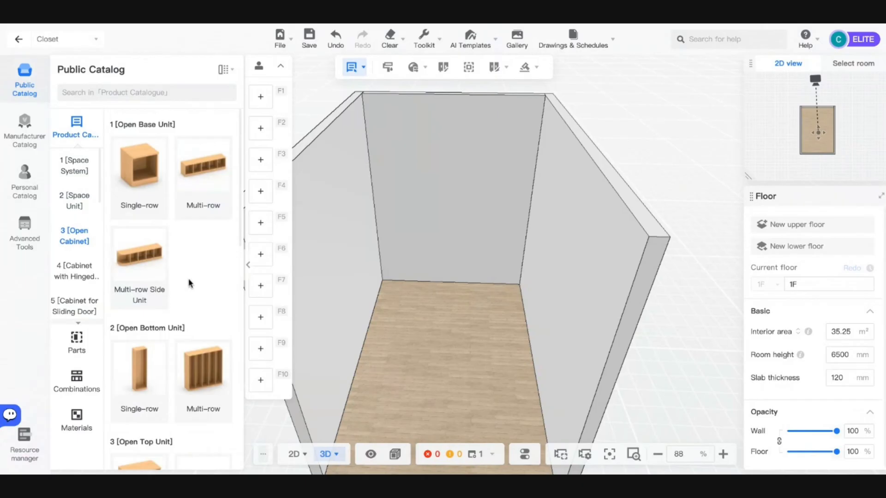
scroll(185, 355, "down", 1)
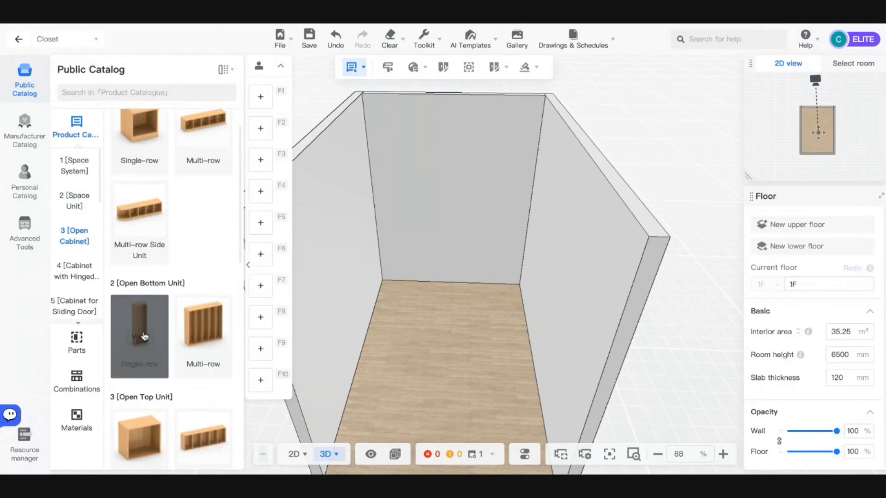
left_click(205, 342)
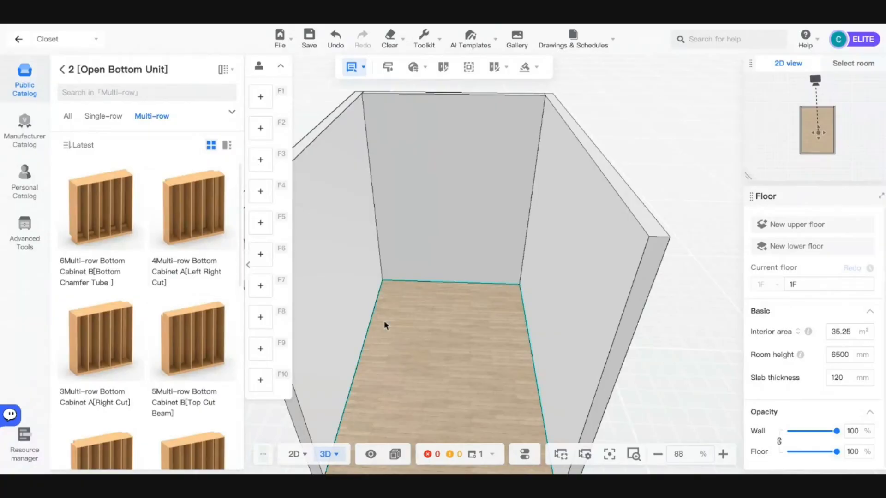
scroll(502, 389, "up", 5)
left_click_drag(503, 389, 326, 331)
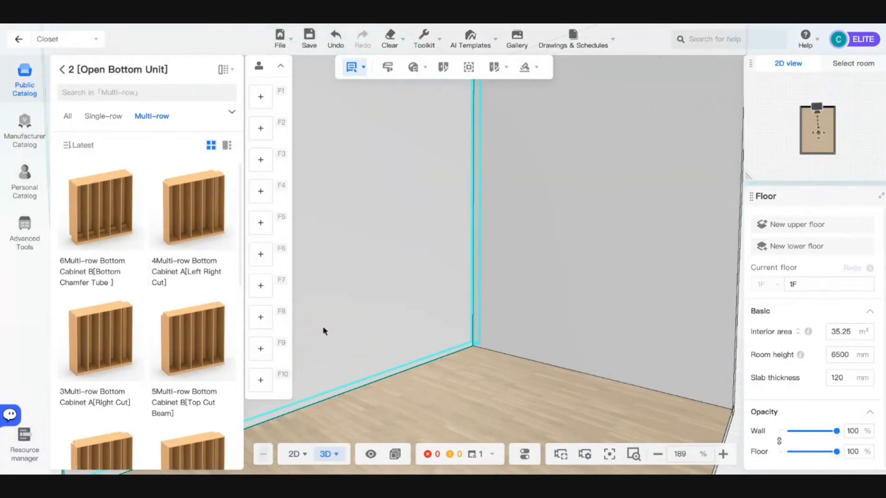
left_click_drag(421, 336, 582, 408)
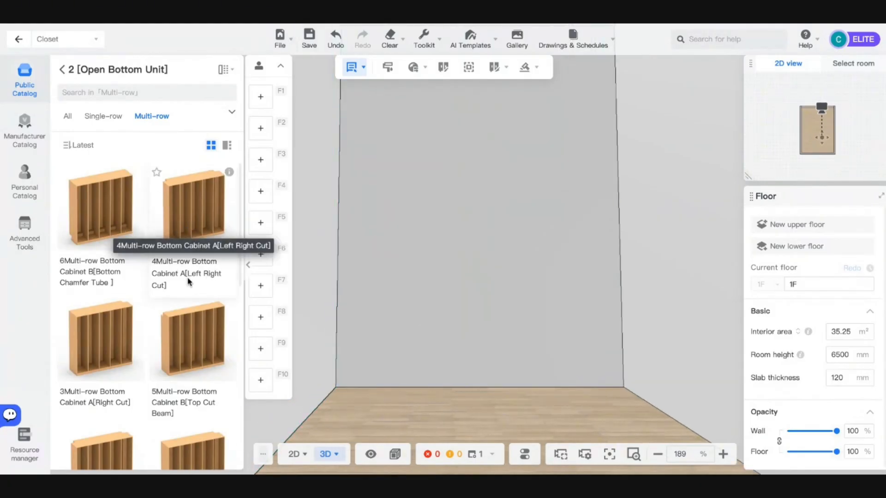
scroll(179, 341, "down", 5)
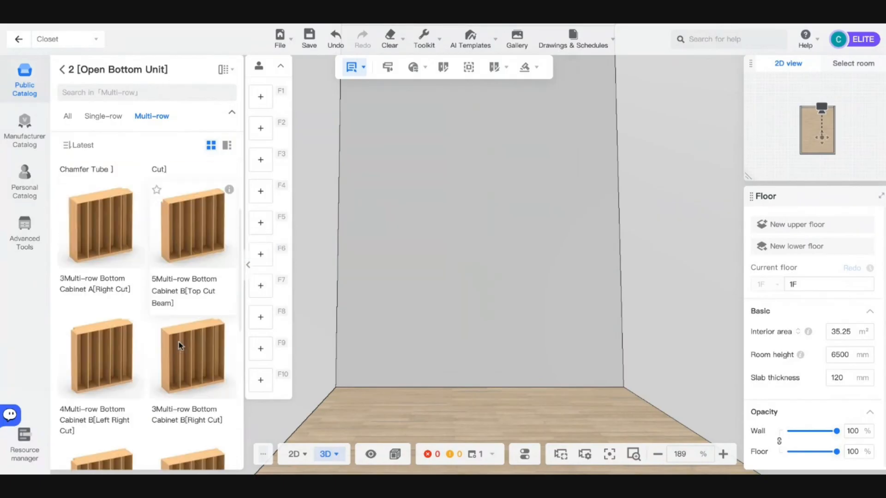
scroll(147, 406, "down", 5)
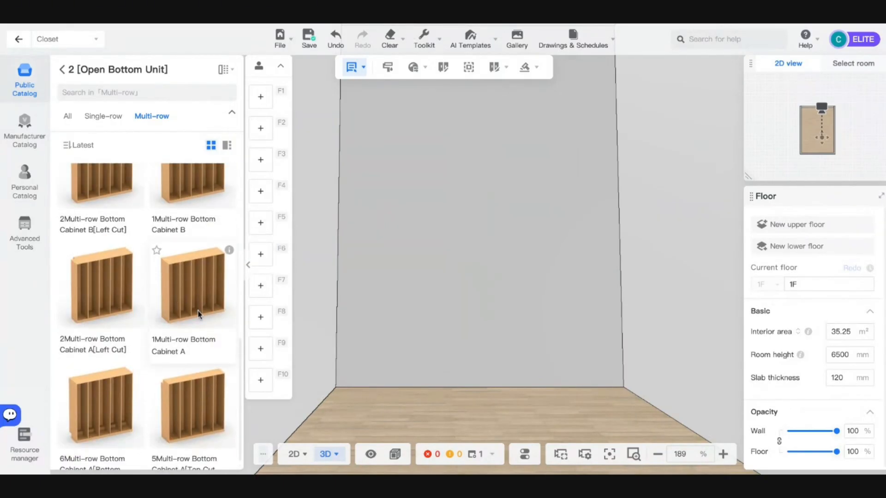
- Place the 1Multi-row Bottom Cabinet A against the back wall and frame it in view
left_click_drag(198, 314, 476, 301)
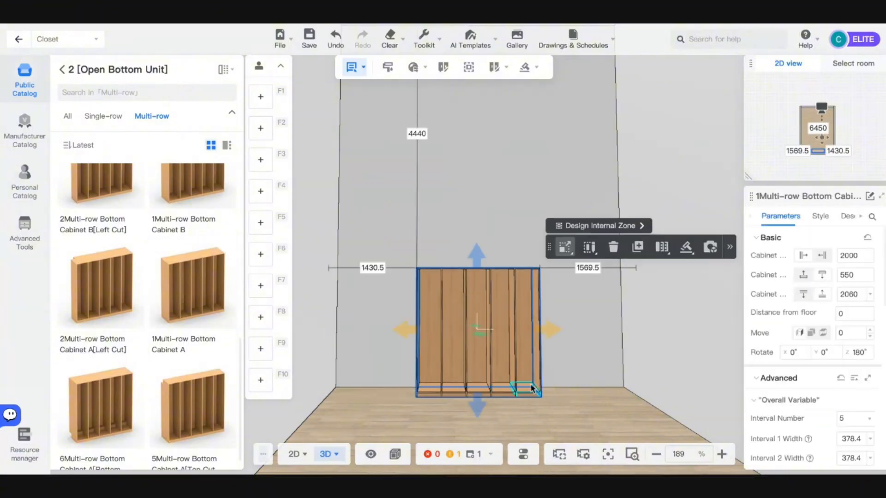
scroll(531, 388, "up", 6)
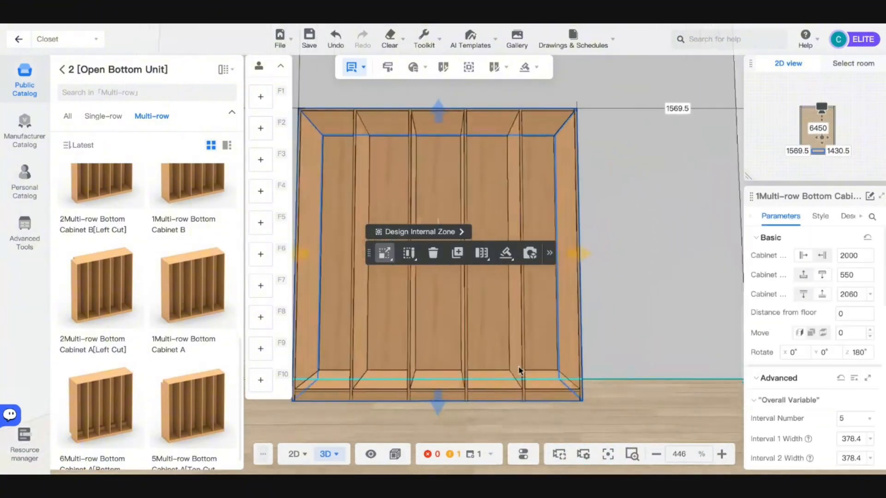
right_click_drag(519, 371, 623, 415)
left_click_drag(633, 423, 665, 419)
key("q")
key("d")
key("s")
key("a")
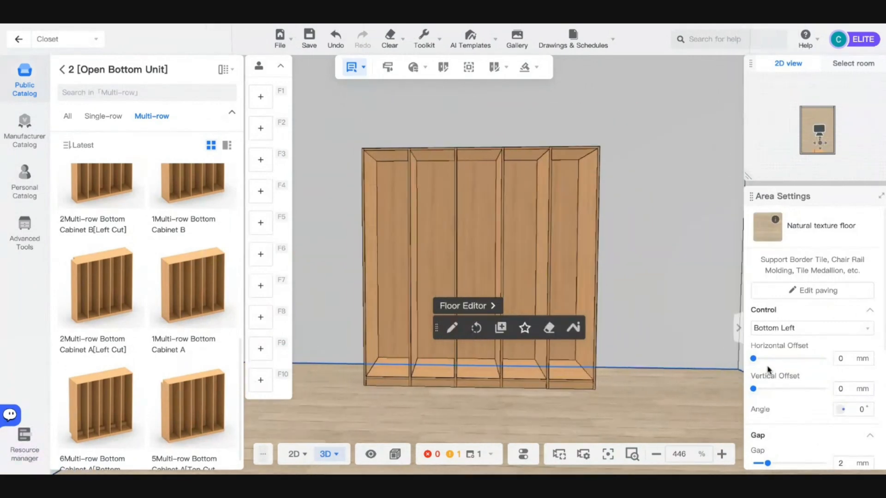
scroll(765, 392, "down", 3)
- Set the cabinet's Interval Number to 1, giving one 1964 mm-wide interval
left_click(531, 279)
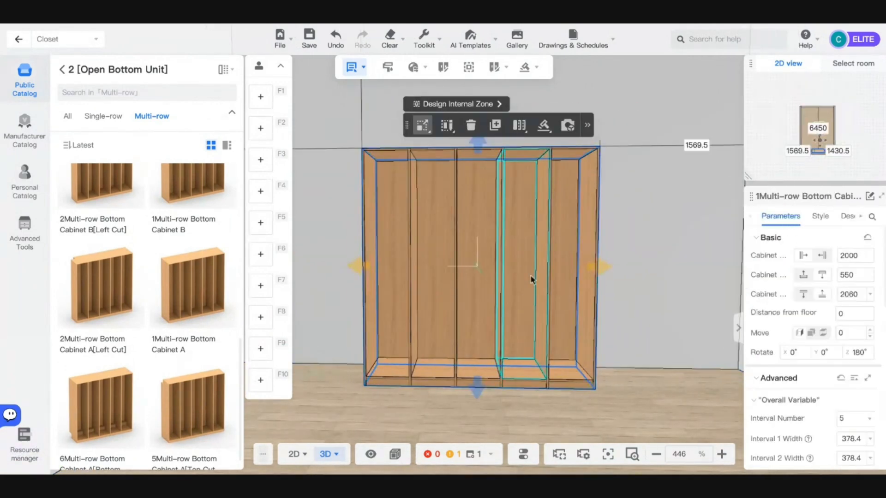
scroll(803, 323, "down", 4)
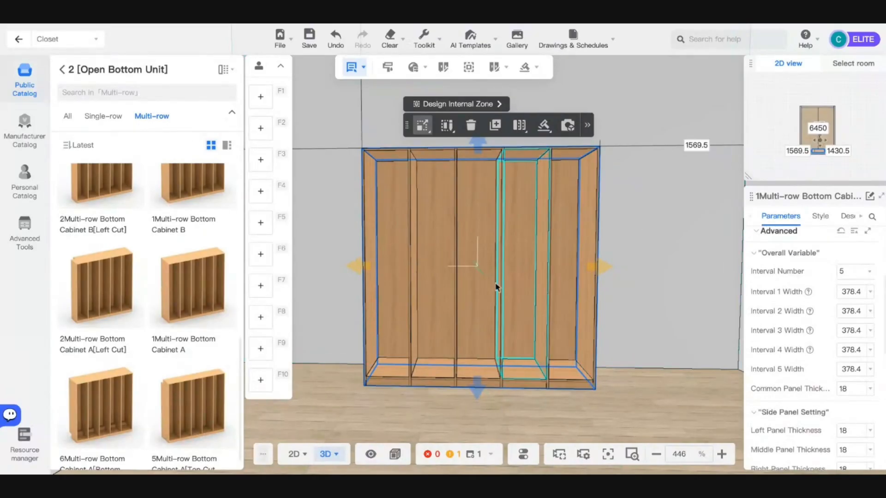
left_click(840, 271)
left_click(843, 292)
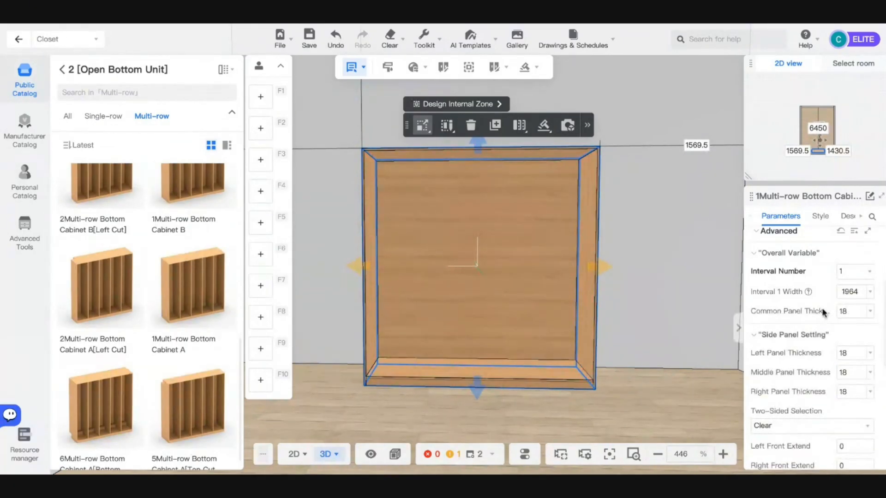
- Step Interval Number through 2 and 3 up to 4 equal 477.5 mm intervals
left_click(856, 275)
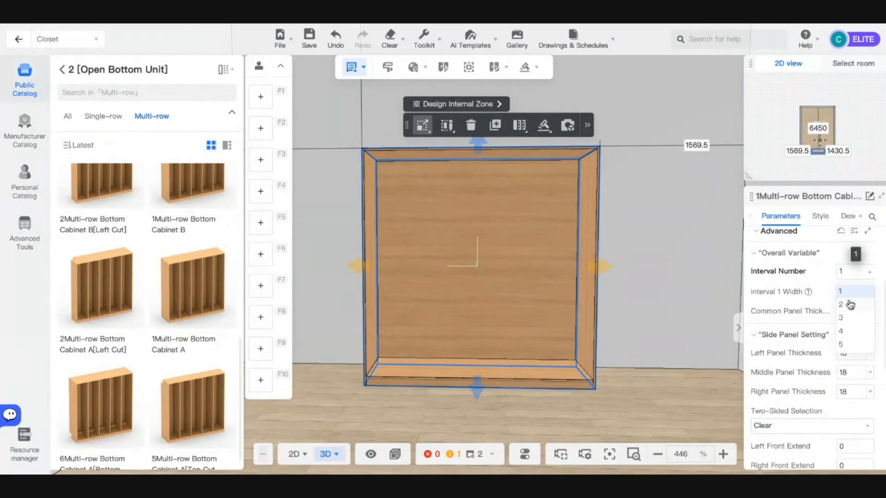
left_click(847, 303)
left_click(852, 275)
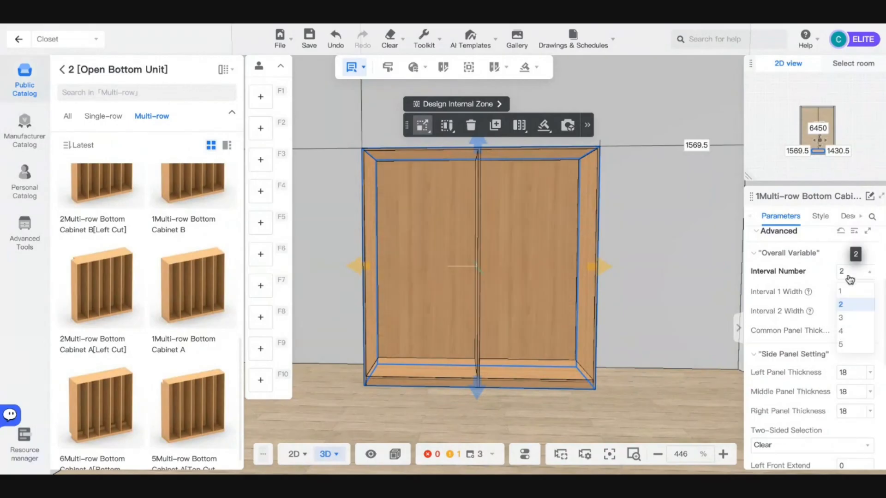
left_click(841, 320)
left_click(853, 276)
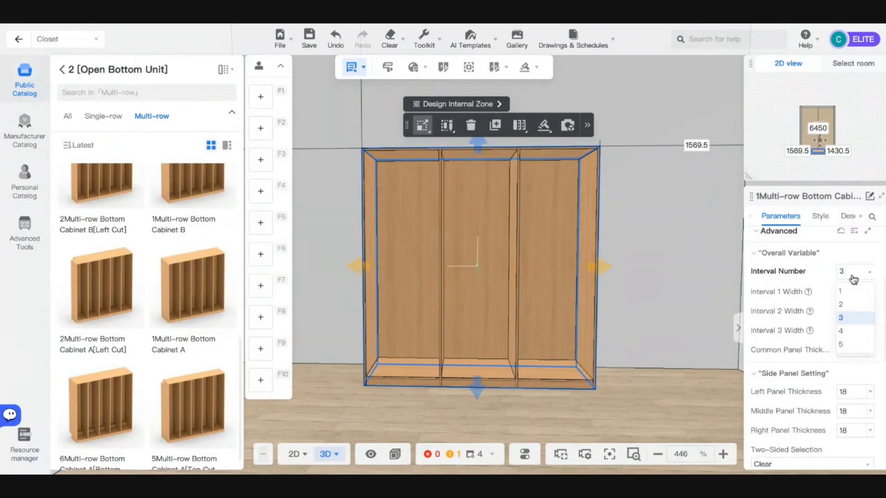
left_click(849, 332)
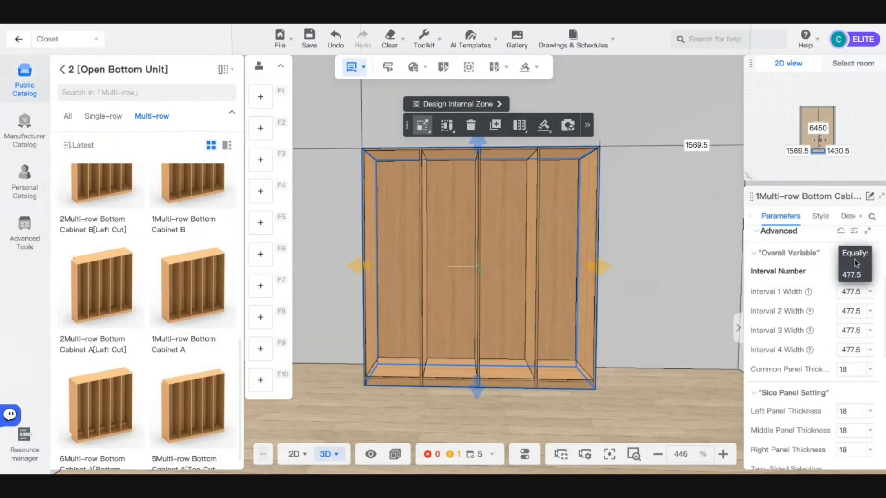
- Try Interval 1 widths of 700 and 1000, then undo back to equal widths
left_click(847, 291)
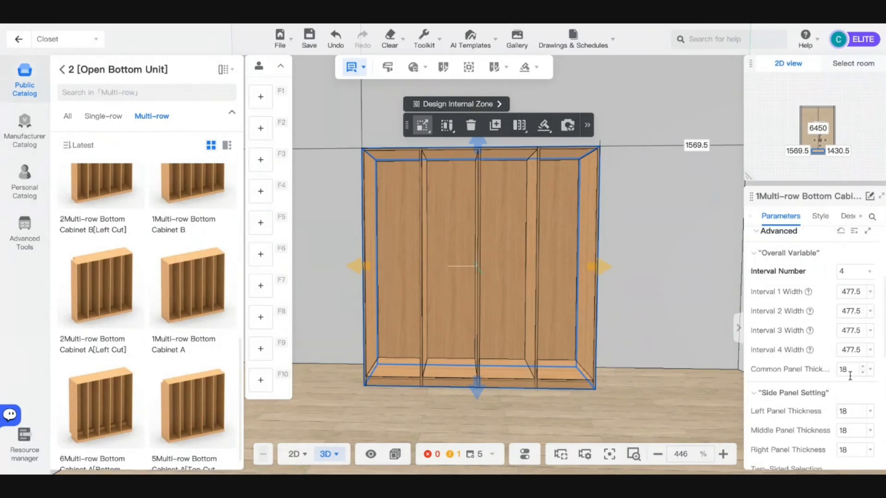
double_click(845, 295)
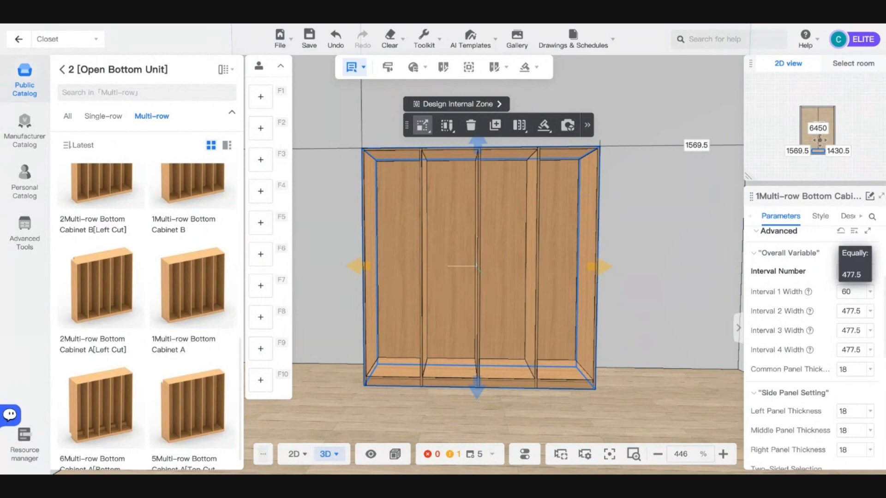
key("Return")
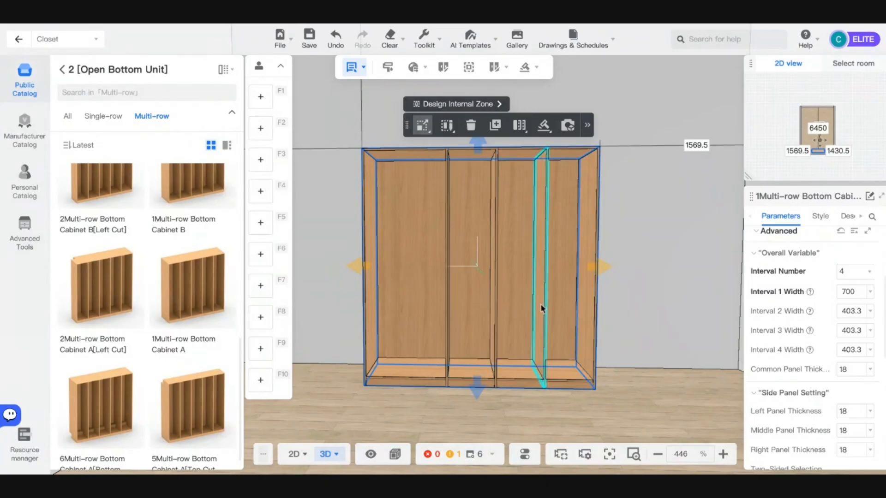
double_click(847, 292)
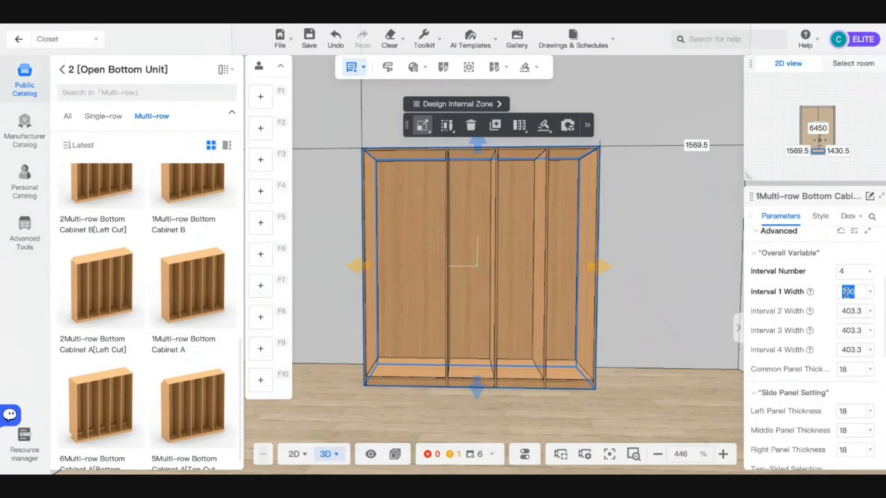
type("1000")
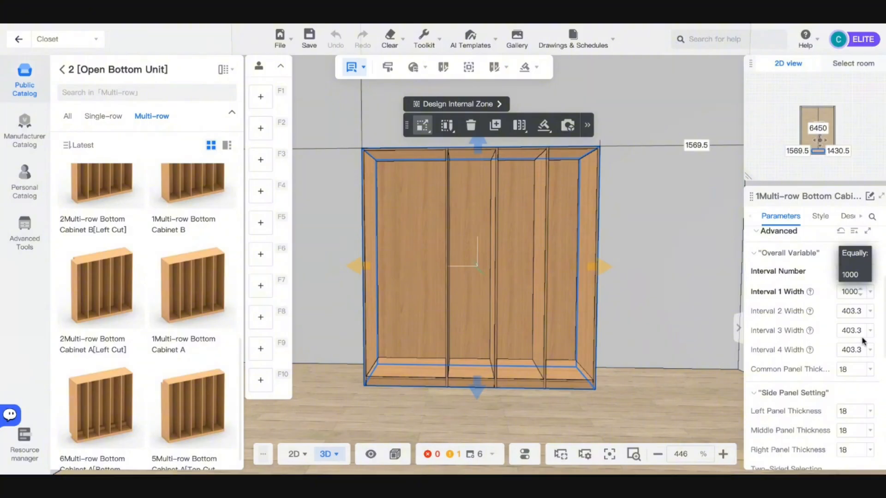
key("Return")
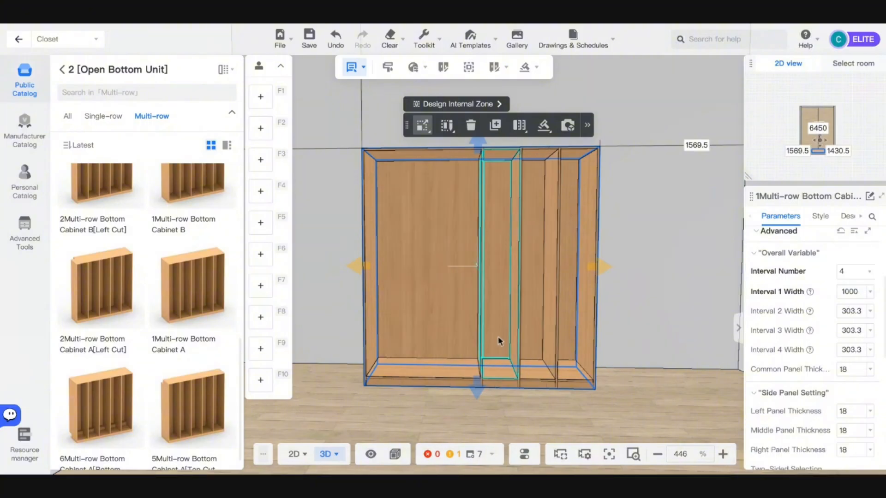
key("d")
key("w")
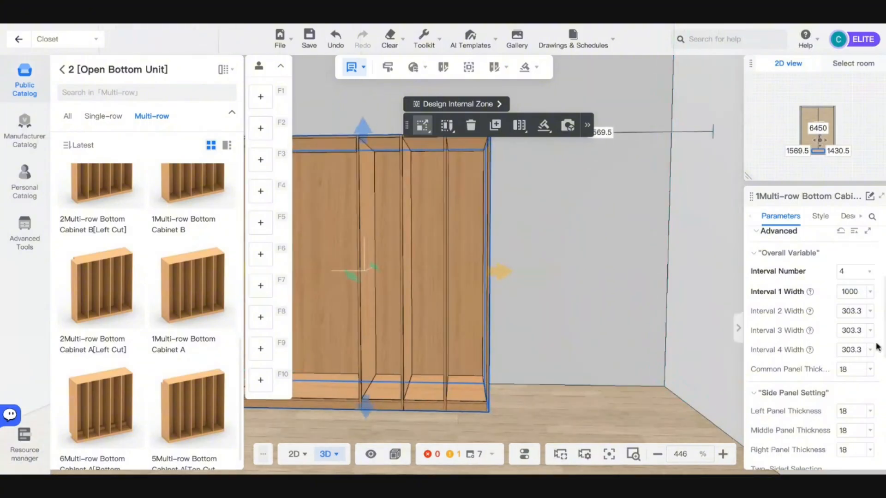
key("a")
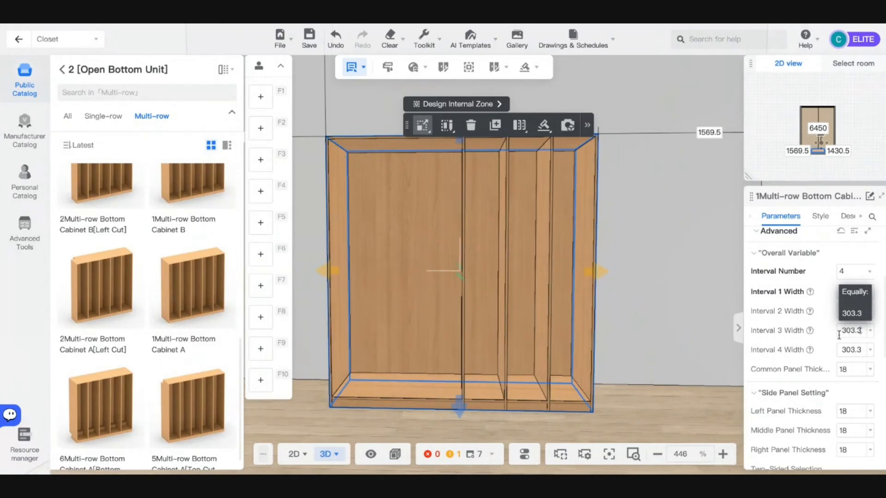
key("ctrl+z")
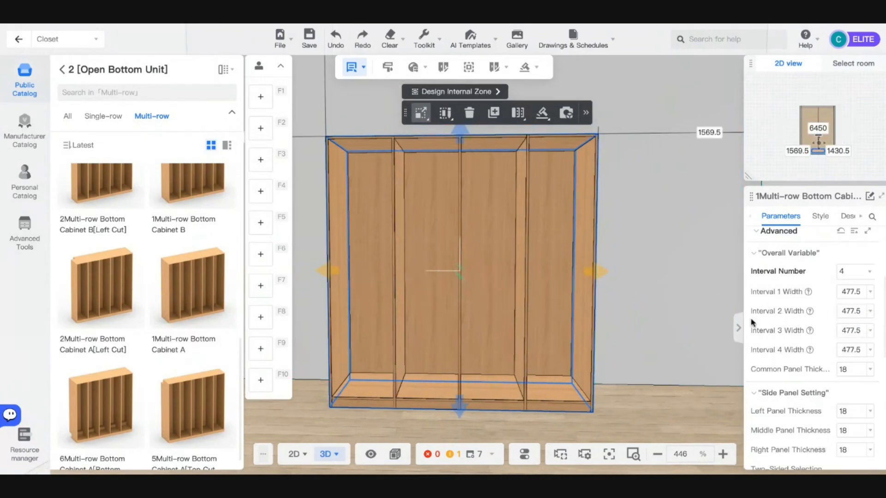
- Change the cabinet depth to 600 mm and height to 2400 mm
scroll(808, 228, "up", 3)
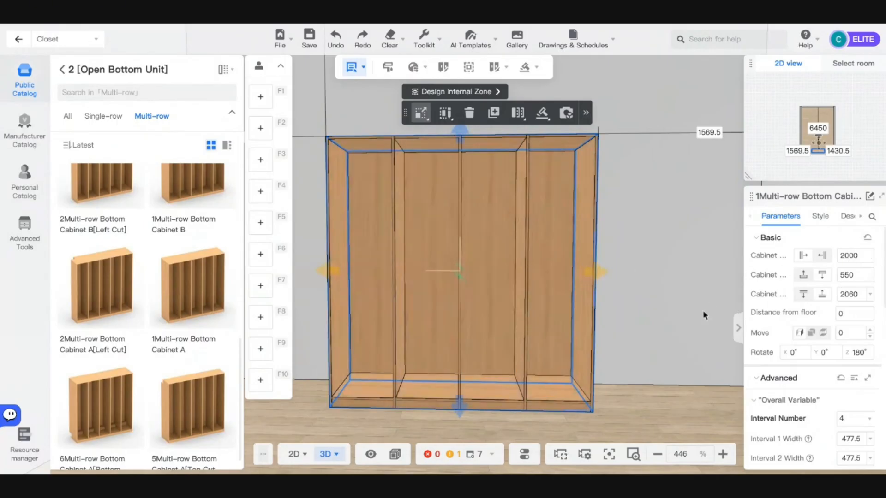
left_click_drag(682, 376, 581, 384)
double_click(851, 275)
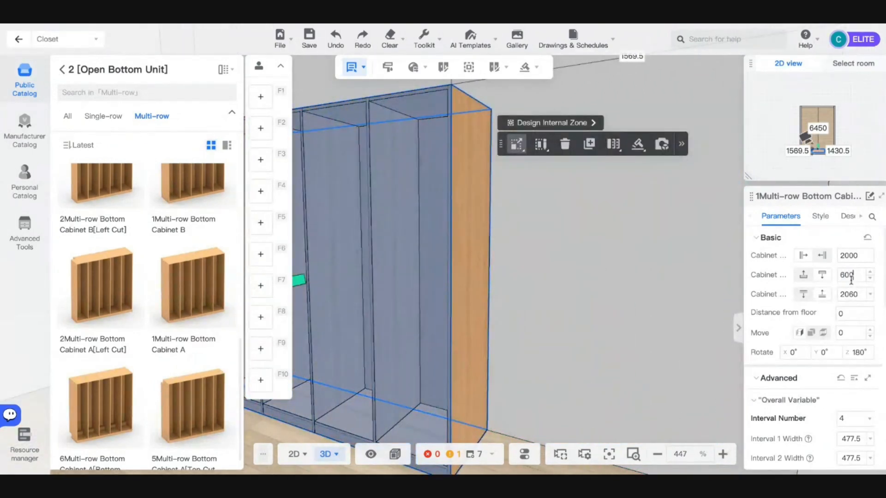
key("Return")
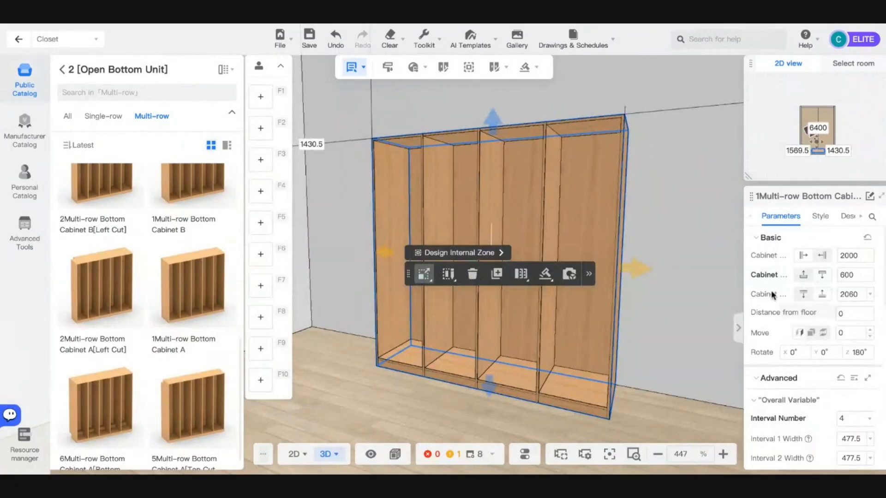
double_click(847, 295)
type("2")
- Deselect the closet, face its front, and bring up the Select-mode options
scroll(677, 277, "down", 3)
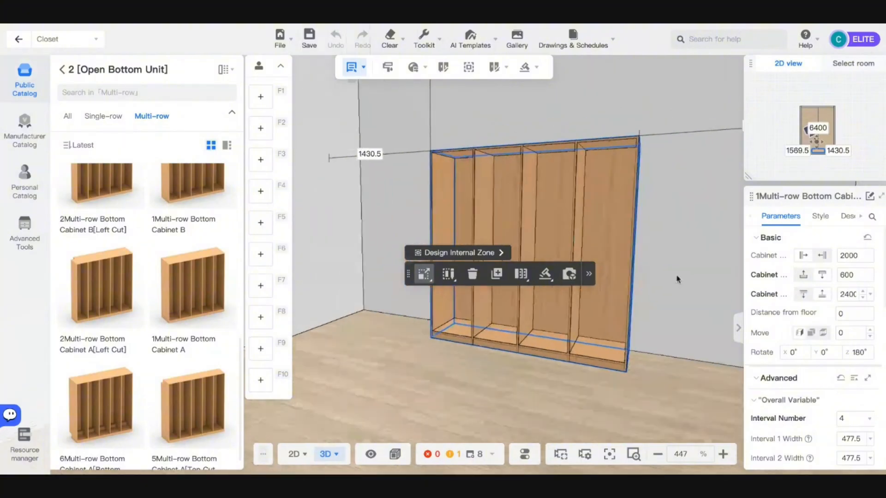
left_click_drag(676, 277, 444, 405)
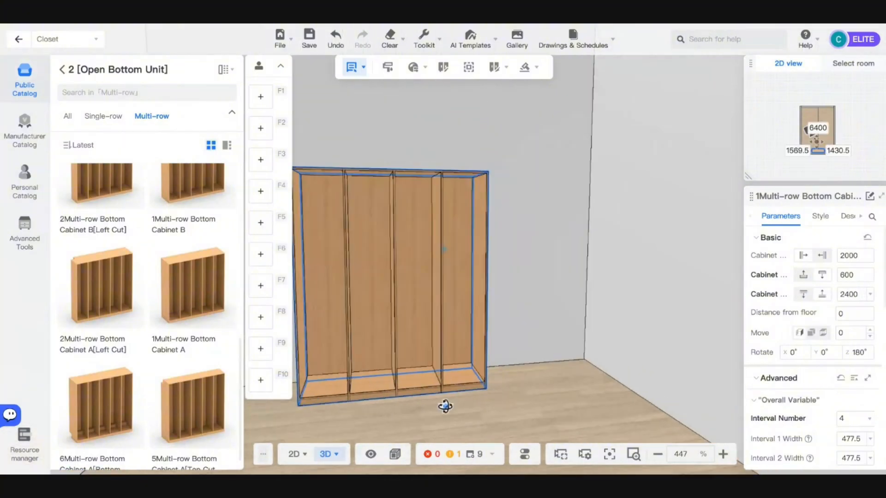
scroll(445, 405, "up", 5)
scroll(603, 422, "down", 5)
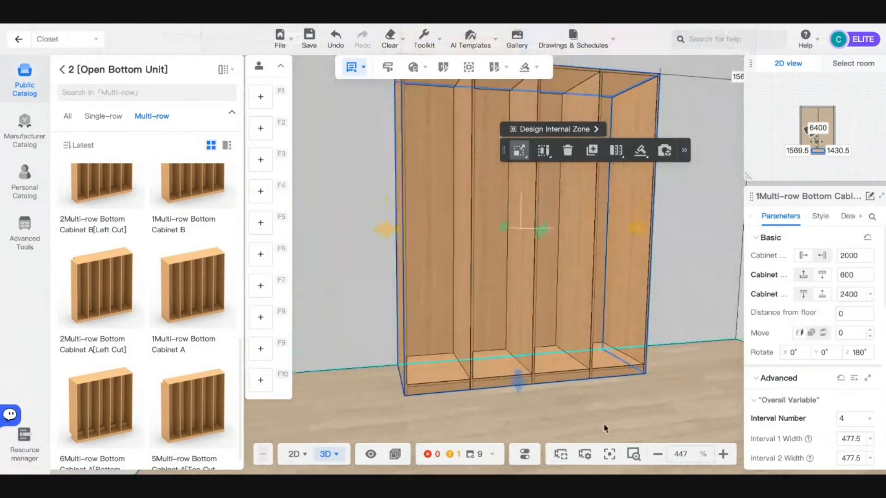
left_click(654, 415)
left_click_drag(654, 415, 605, 418)
scroll(390, 194, "down", 2)
mouse_move(351, 67)
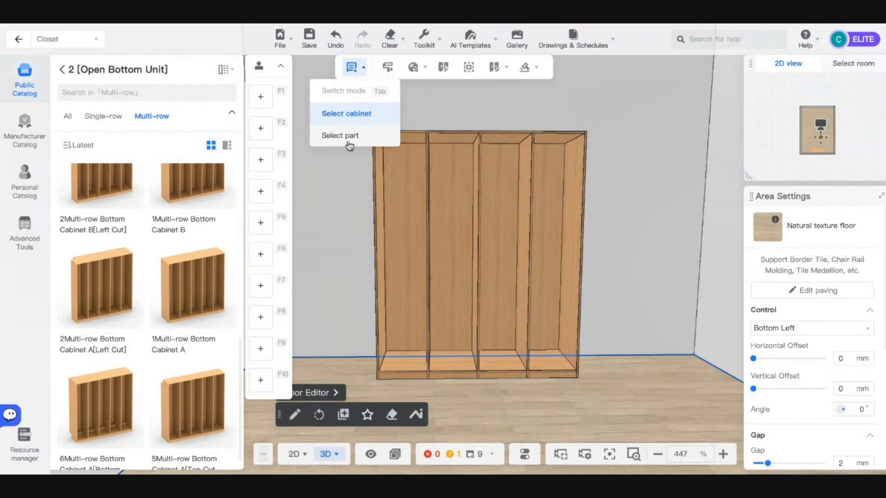
- Select the whole closet, then switch the selection mode to Select part
left_click(342, 116)
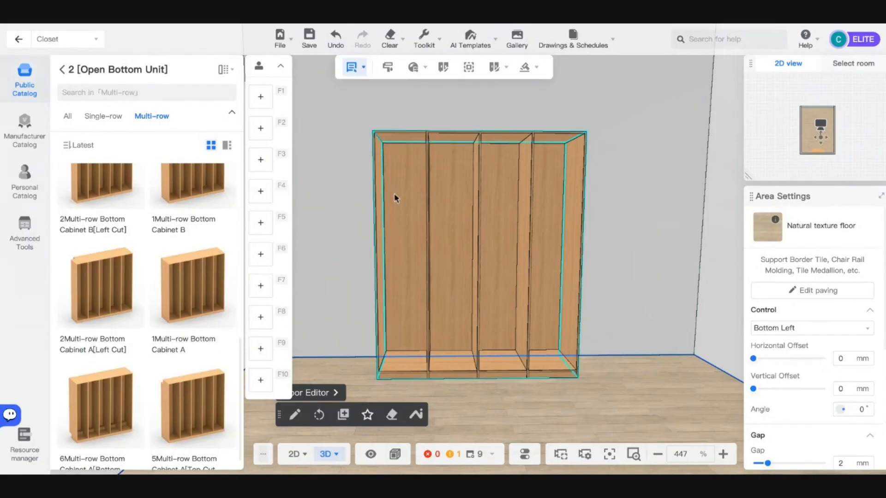
left_click(406, 203)
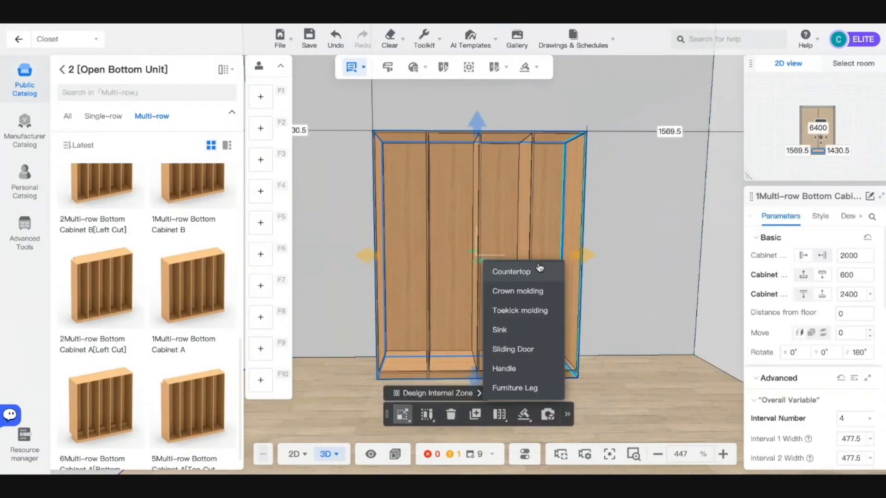
left_click(353, 70)
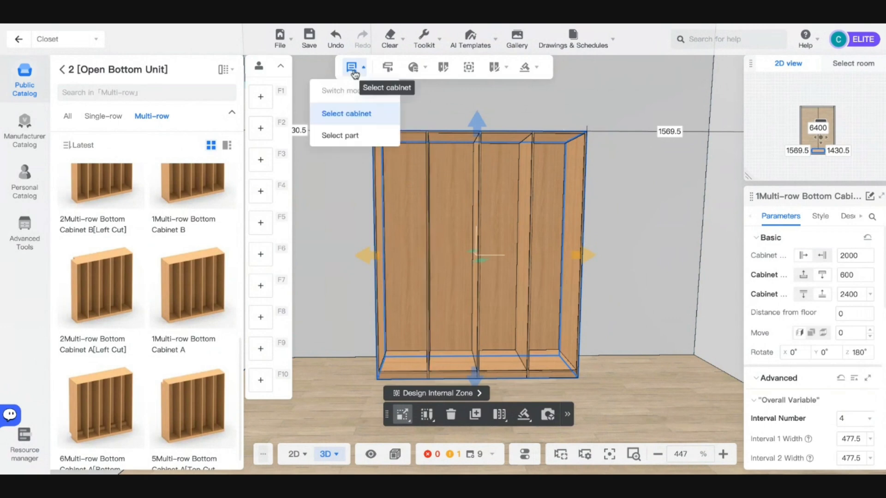
left_click(352, 136)
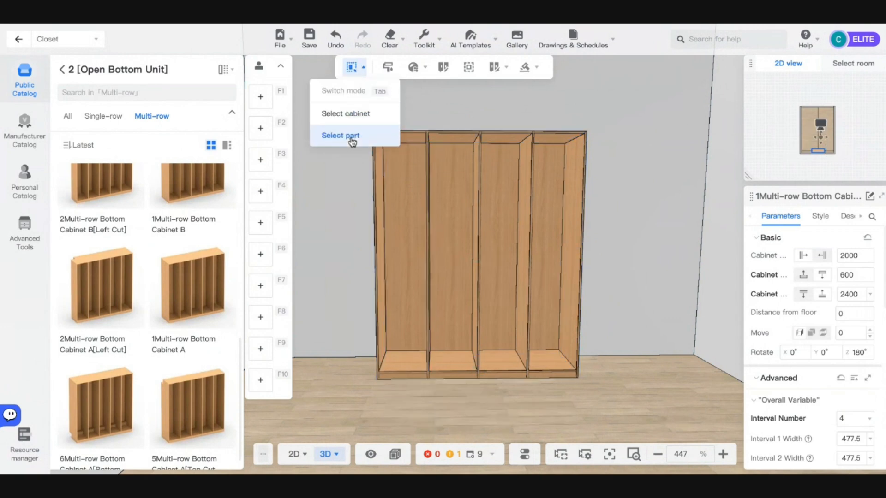
- Inspect each section, Center Panel 3, the Right Side Panel and Top Panels 4–1
left_click(407, 190)
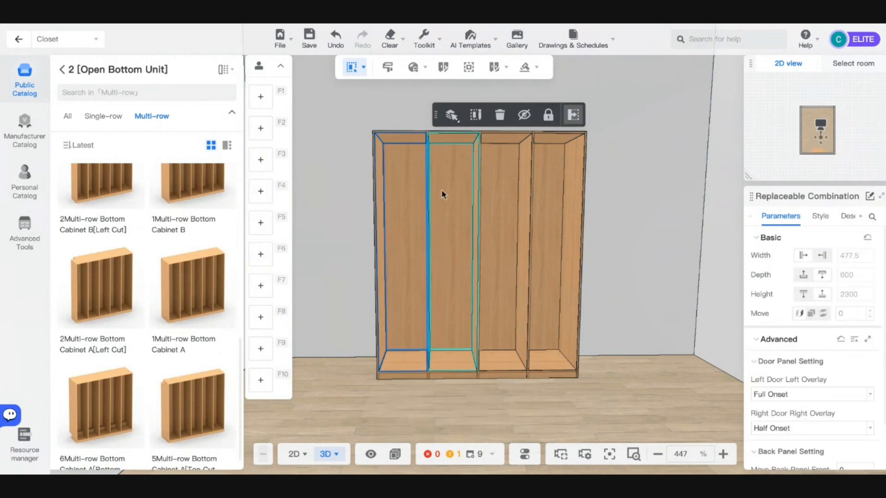
left_click(452, 192)
left_click(503, 193)
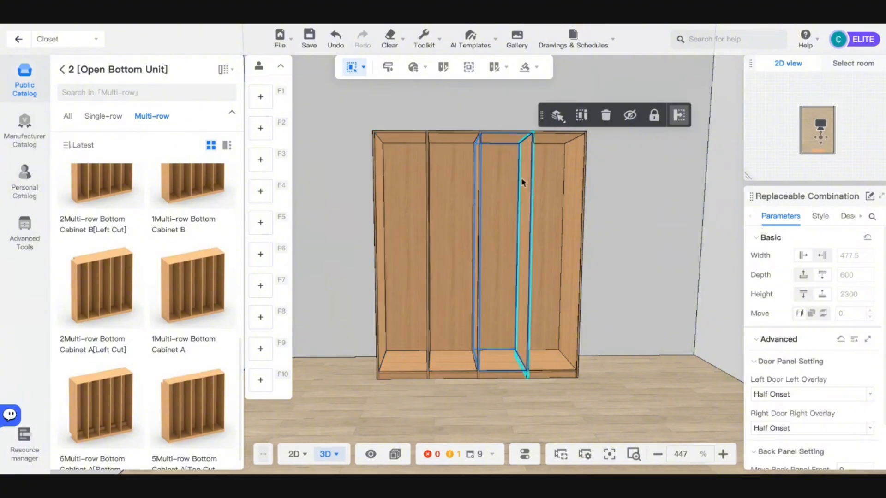
left_click(527, 211)
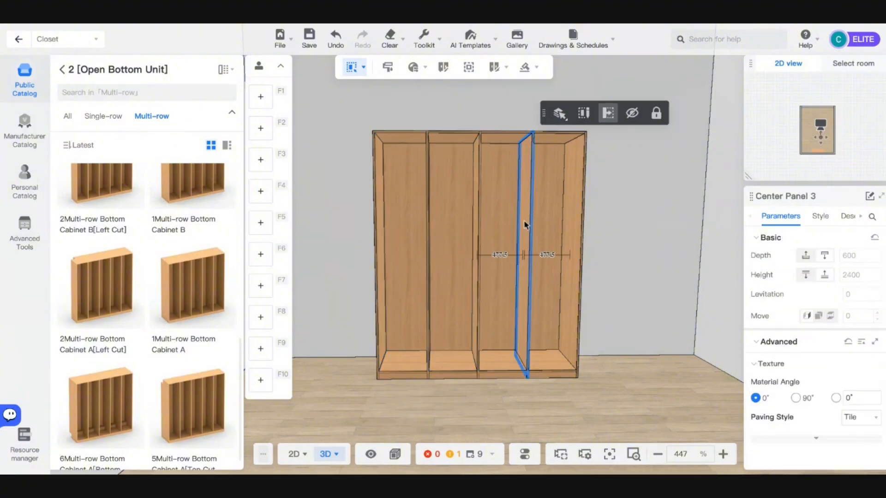
left_click(577, 232)
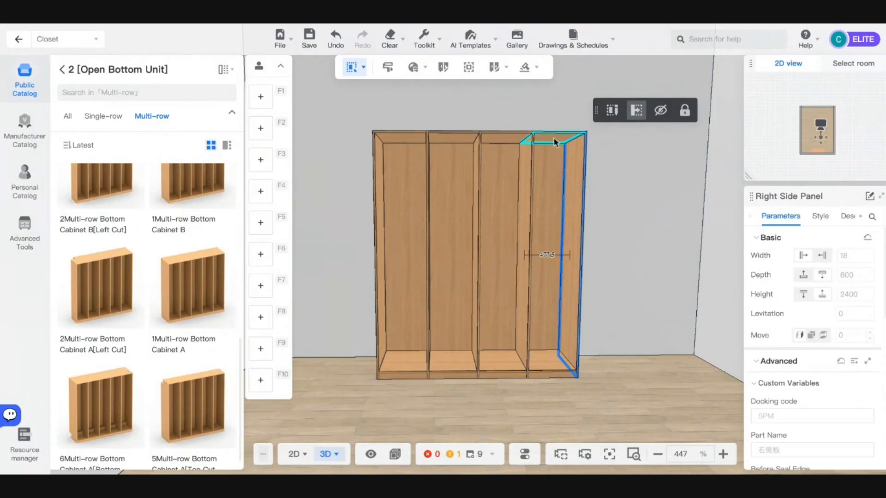
left_click(555, 142)
left_click(486, 137)
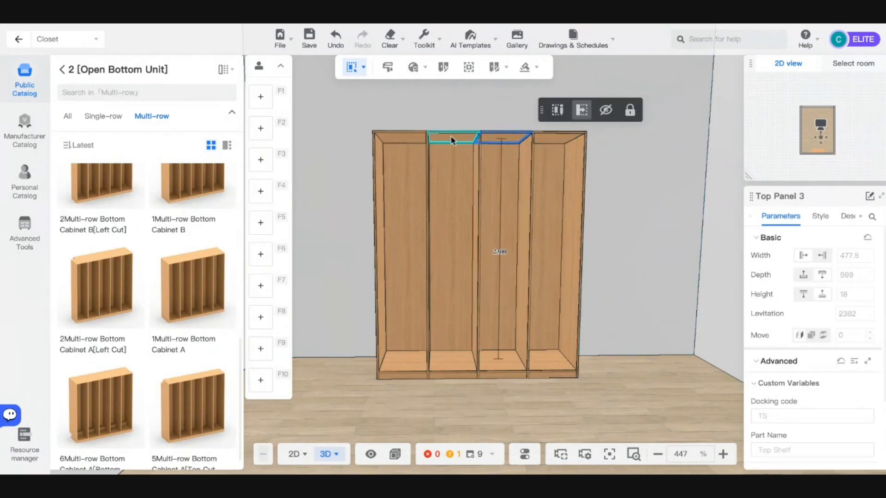
left_click(452, 139)
left_click(403, 147)
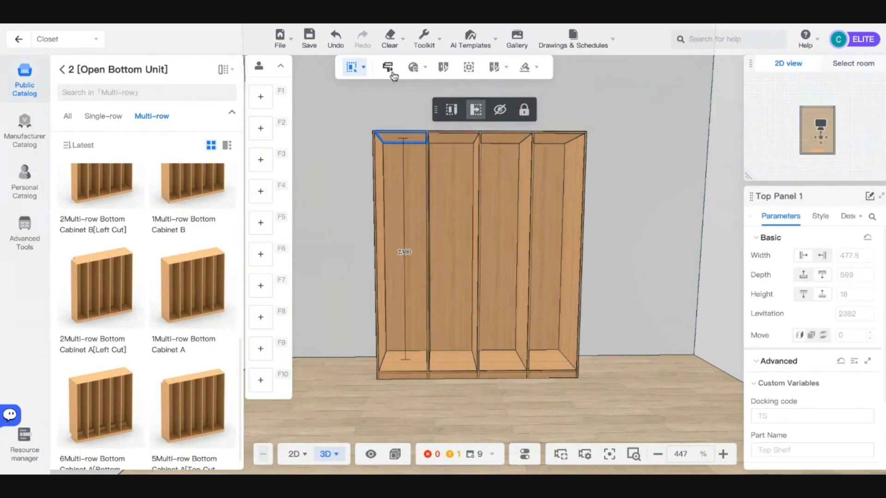
left_click(363, 69)
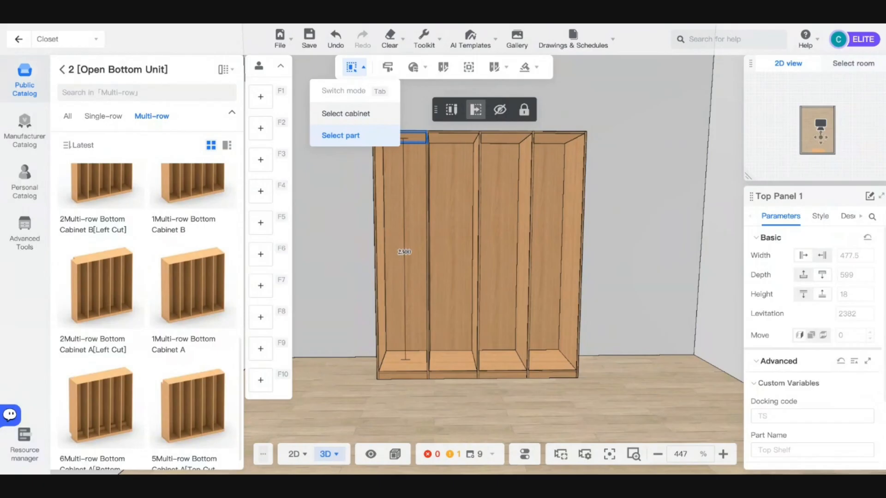
- Switch back to Select cabinet and inspect Center Panel 2 up close
left_click(350, 114)
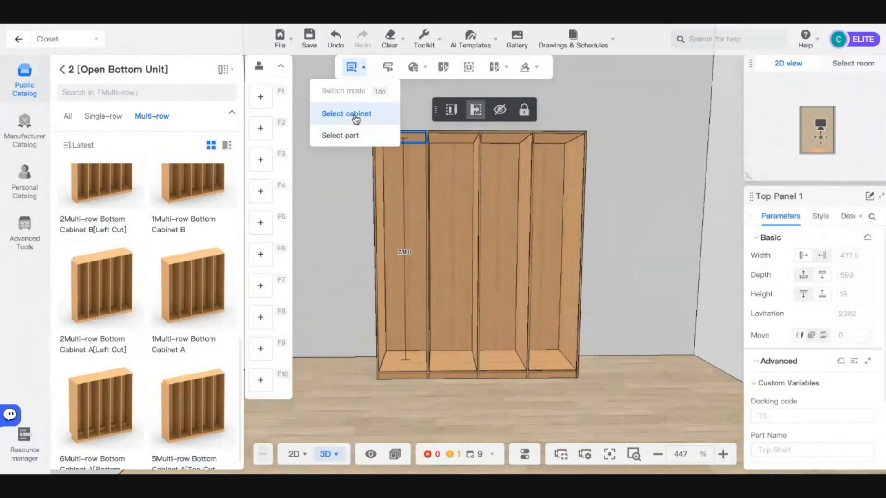
left_click(485, 220)
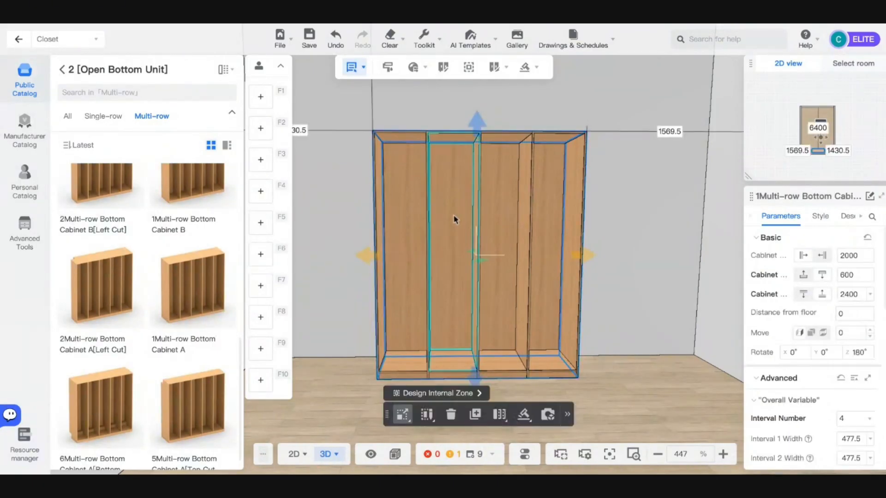
left_click(477, 219)
scroll(477, 241, "up", 5)
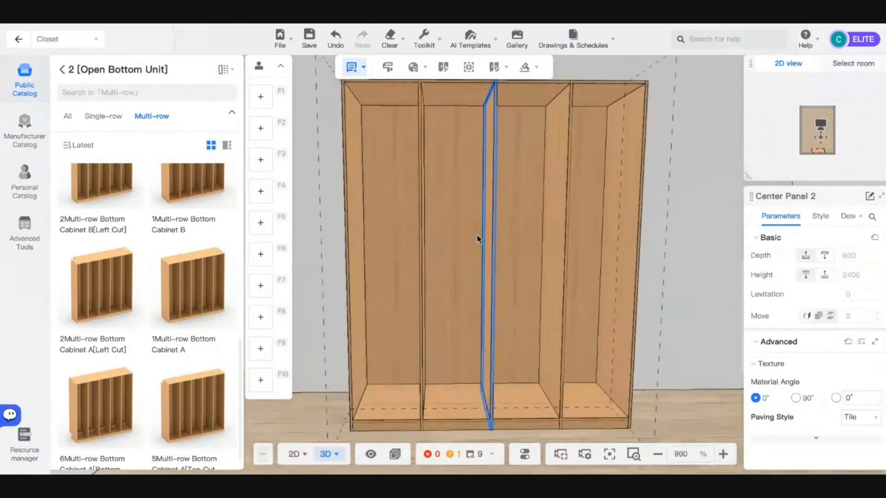
right_click_drag(554, 279, 501, 313)
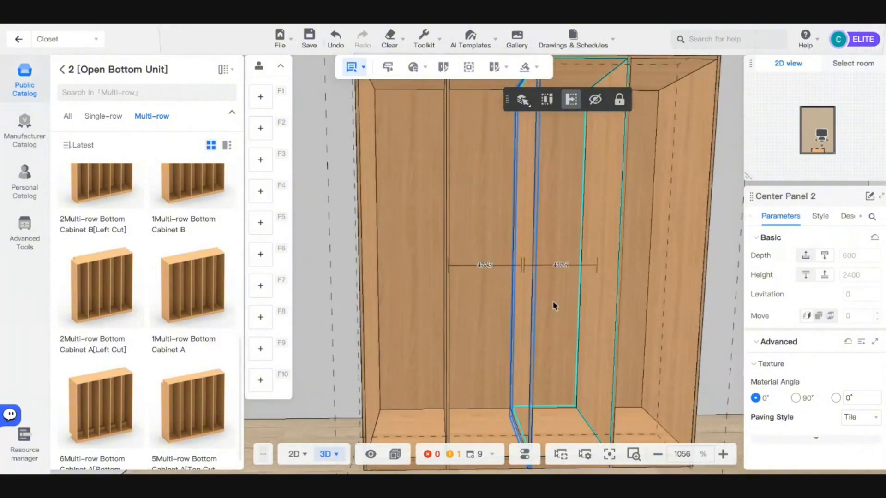
scroll(574, 299, "down", 3)
left_click(577, 303)
scroll(520, 393, "down", 2)
- Reposition the view and select the 2000 × 600 × 2400 mm four-interval closet
left_click(519, 392)
right_click_drag(519, 392, 447, 391)
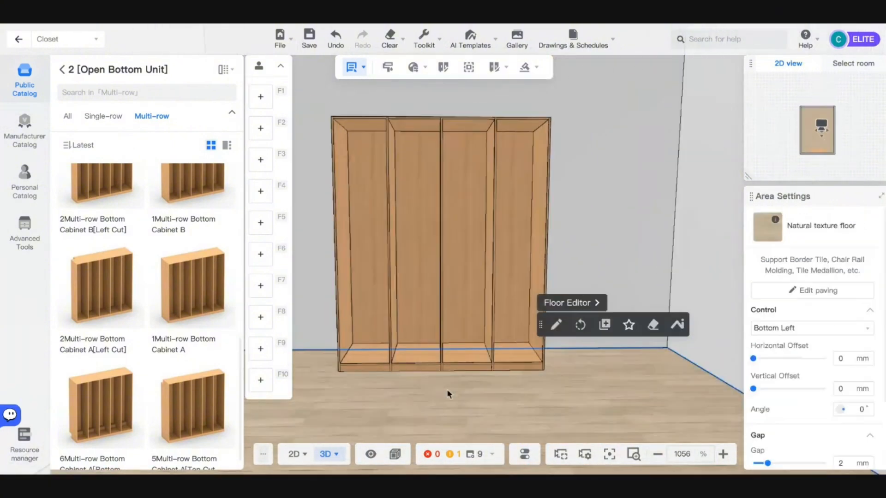
scroll(448, 395, "up", 3)
left_click(363, 67)
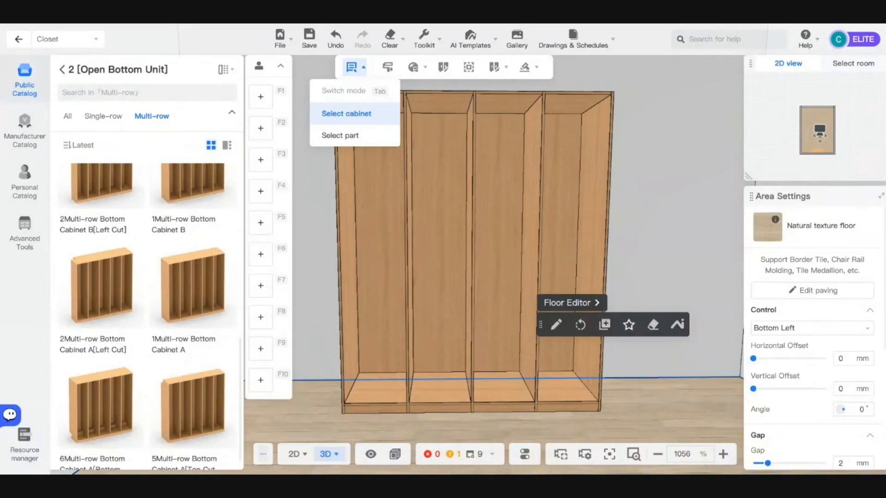
scroll(503, 189, "down", 2)
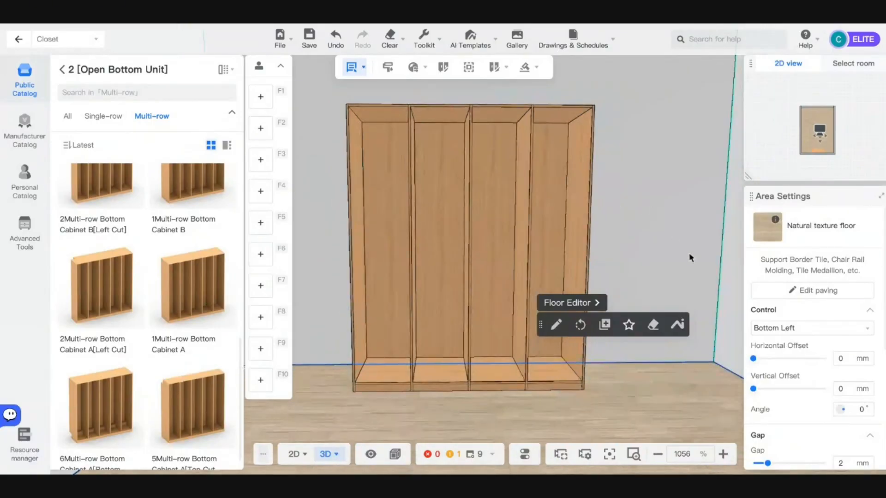
left_click(689, 253)
scroll(459, 215, "down", 2)
scroll(511, 266, "up", 3)
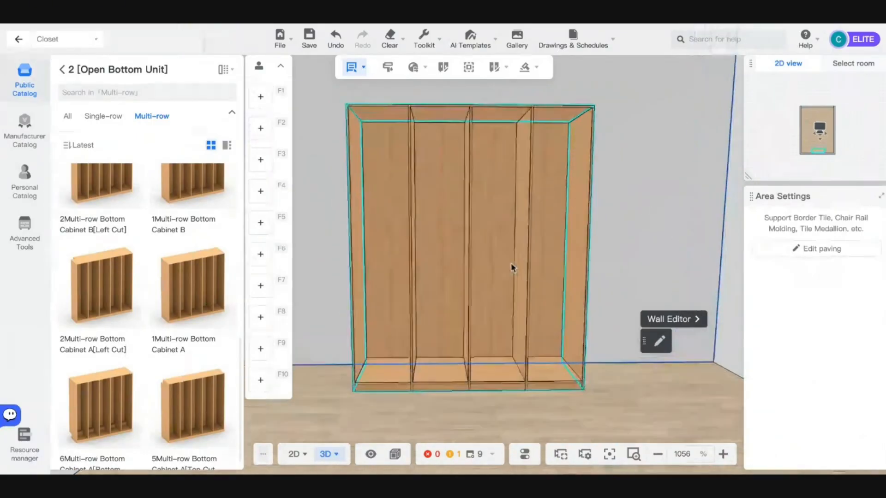
right_click_drag(512, 266, 502, 270)
scroll(512, 277, "down", 2)
left_click(513, 275)
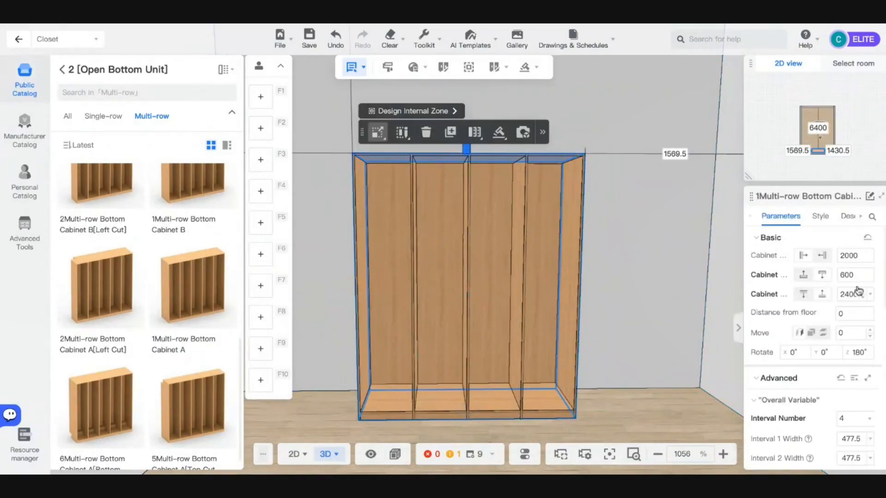
- Reduce the closet back to a single 1964 mm interval
scroll(841, 323, "down", 3)
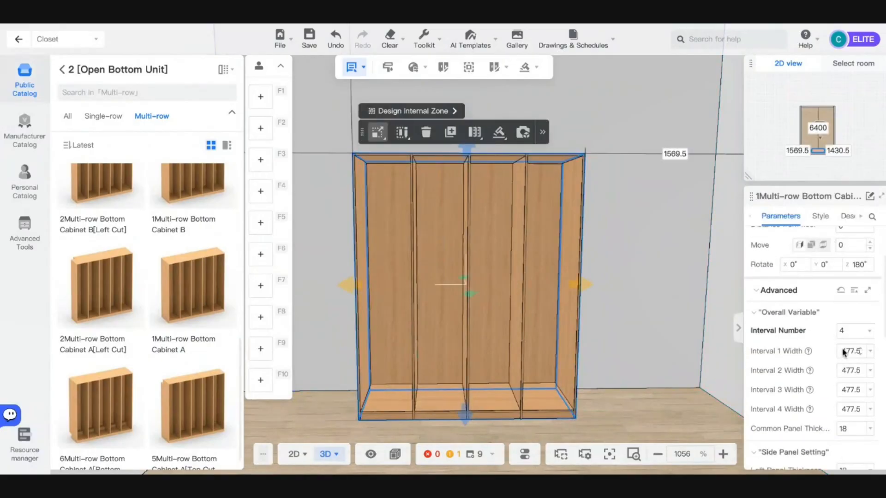
left_click(847, 331)
left_click(842, 352)
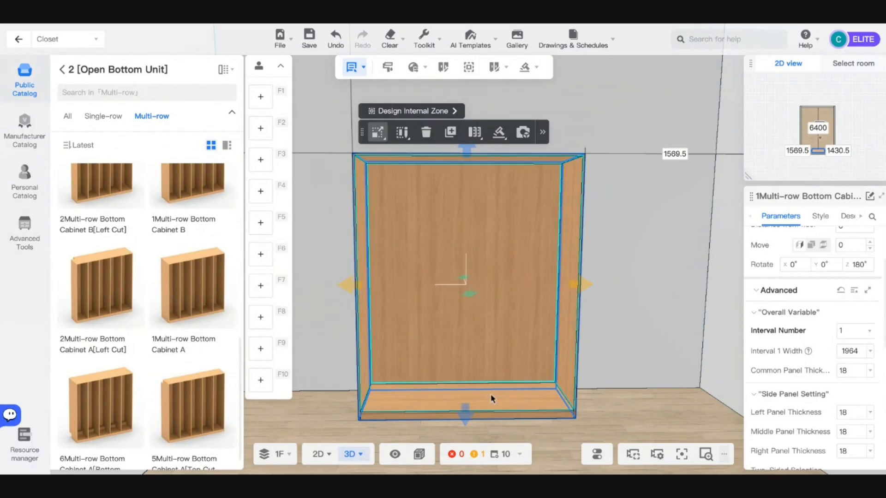
- Bring up the Common parts collection under Parts in the catalog
left_click(62, 69)
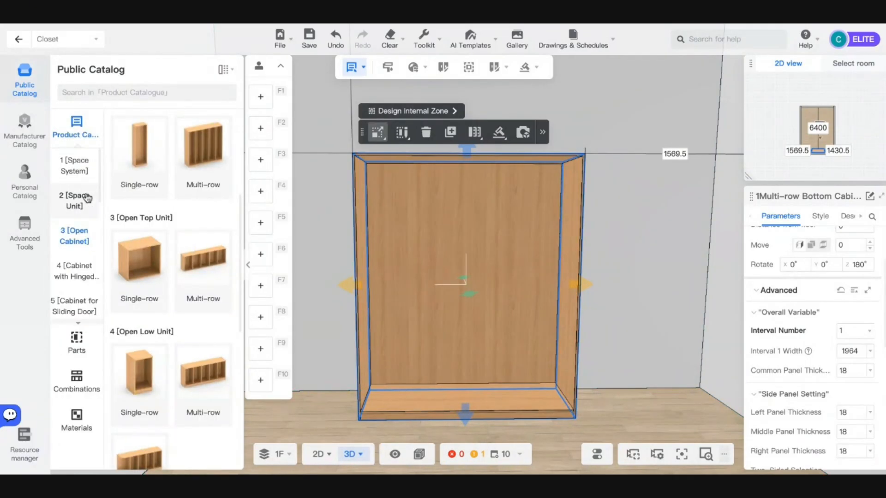
scroll(85, 198, "down", 3)
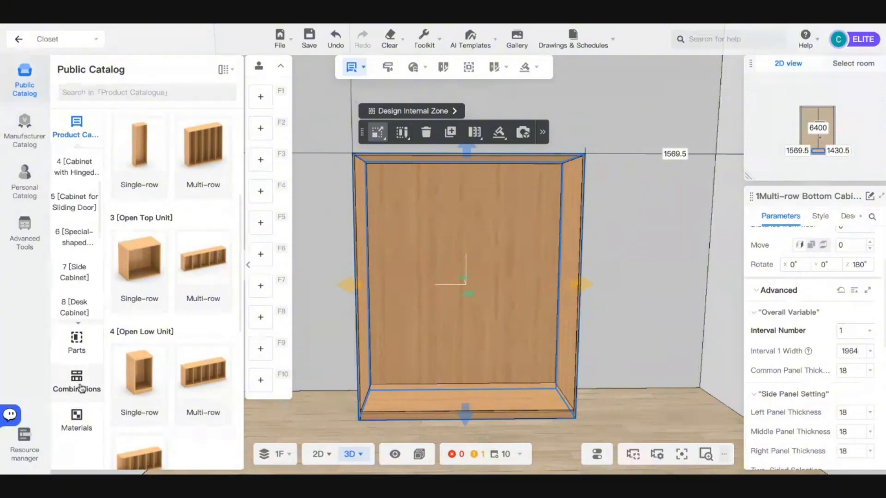
left_click(76, 343)
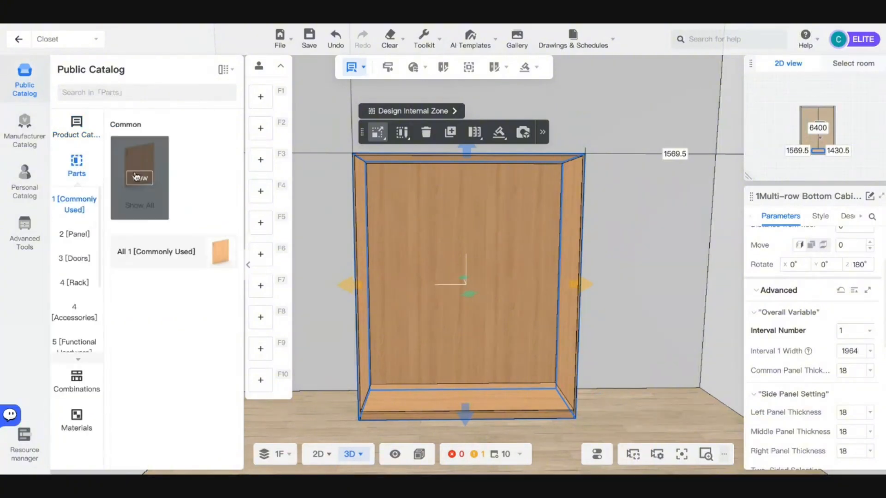
left_click(140, 181)
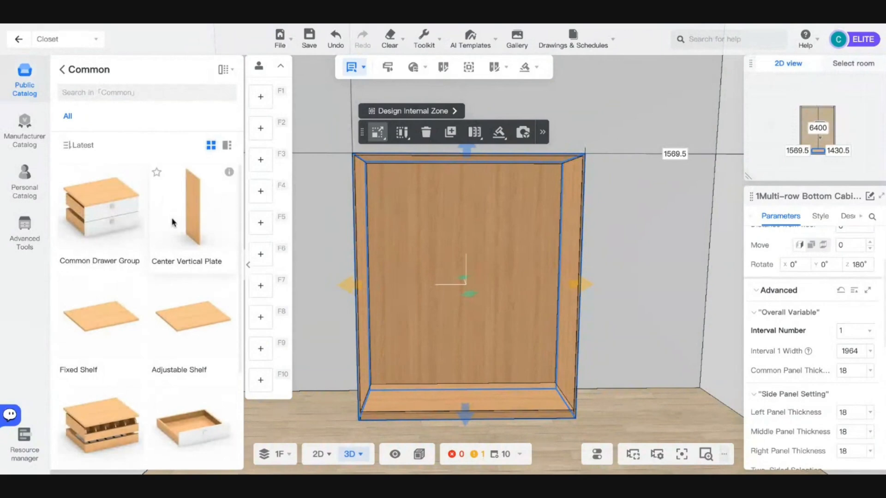
scroll(178, 254, "up", 1)
- Place a Center Vertical Plate and try a 600 mm left distance, then undo
left_click_drag(193, 225, 422, 273)
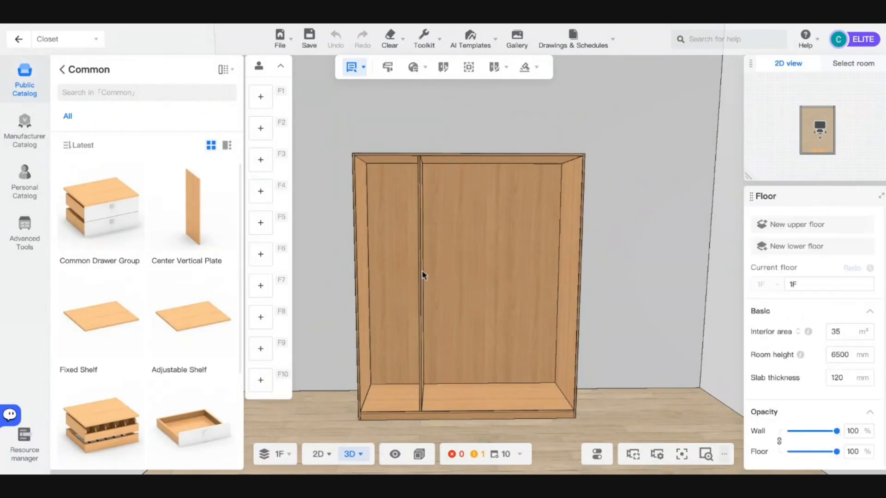
left_click(422, 272)
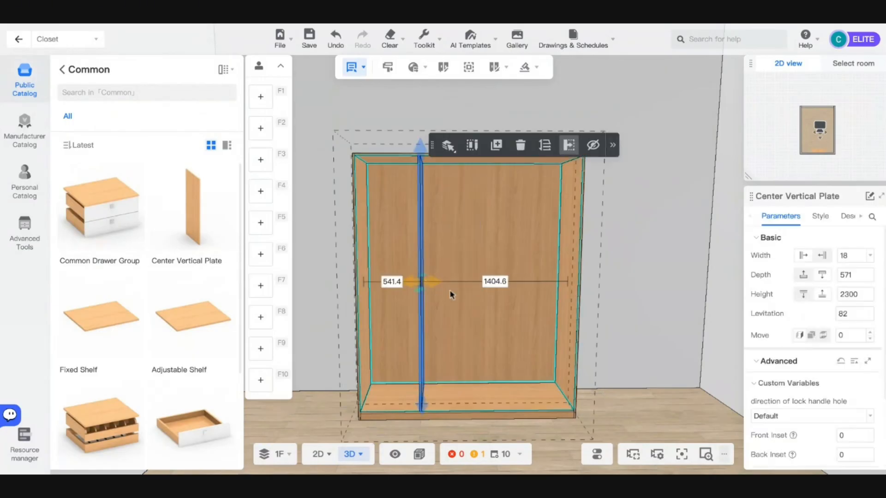
left_click(394, 283)
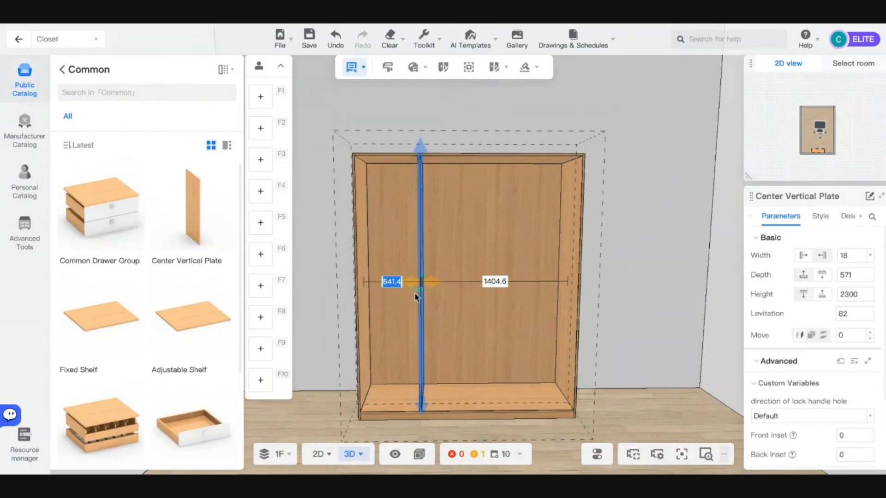
type("600")
key("Return")
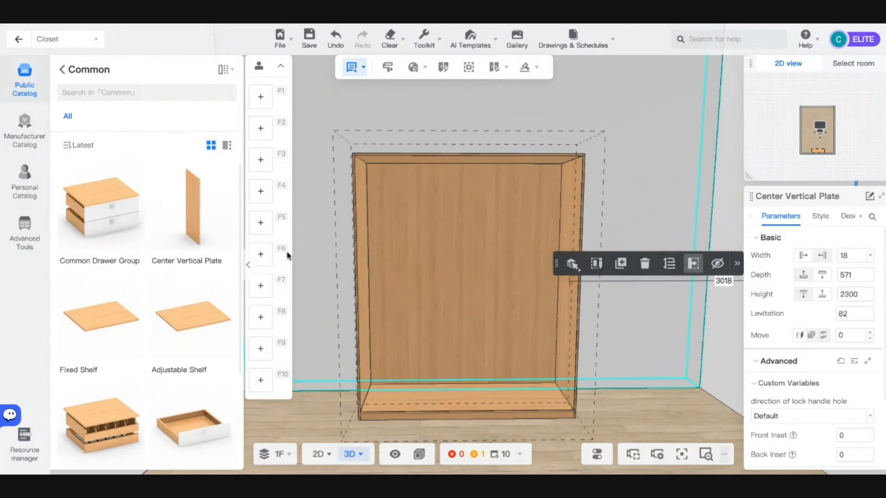
key("ctrl+z")
- Try a 500 mm left distance, undo it, and delete the Center Vertical Plate
left_click(391, 282)
type("500")
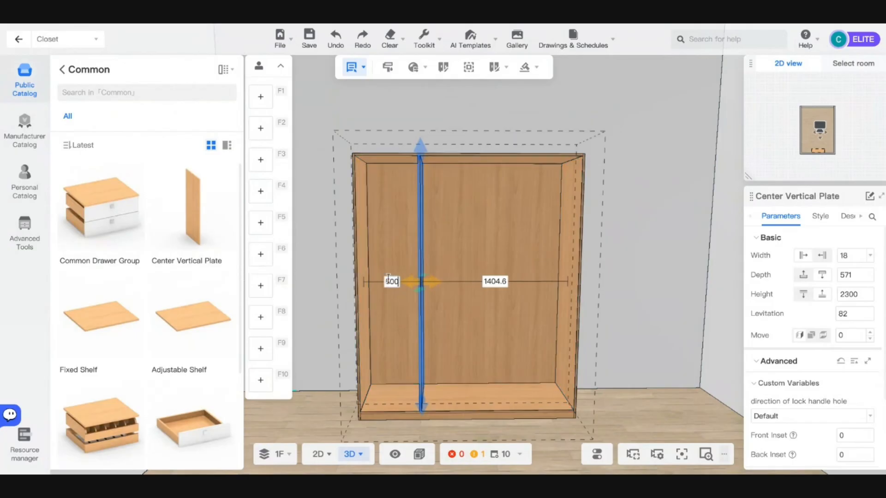
key("Return")
scroll(812, 307, "down", 1)
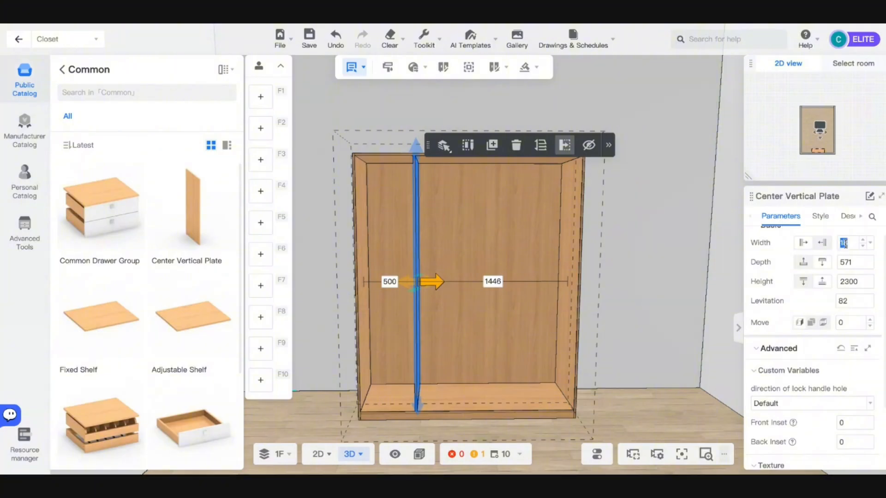
scroll(480, 256, "up", 3)
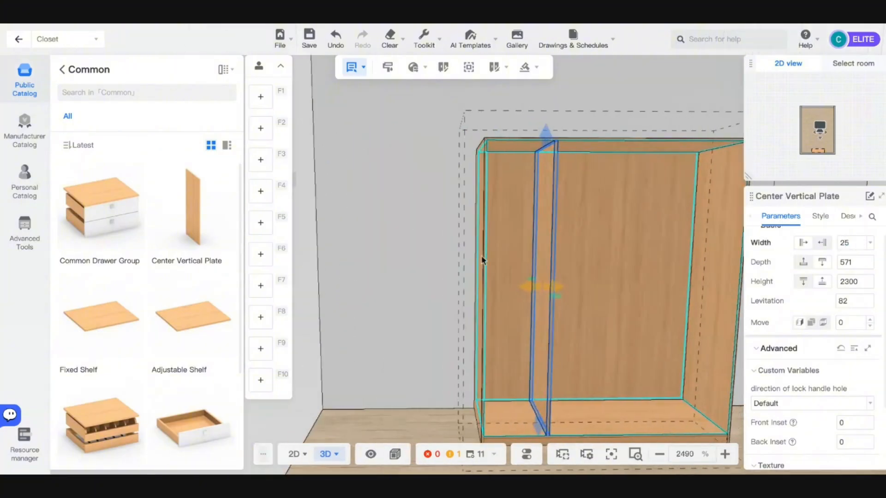
scroll(558, 282, "down", 2)
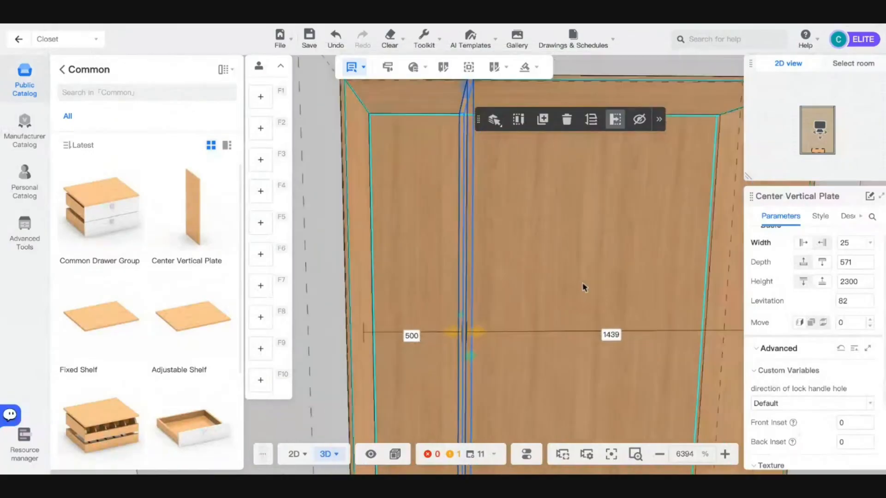
key("ctrl+z")
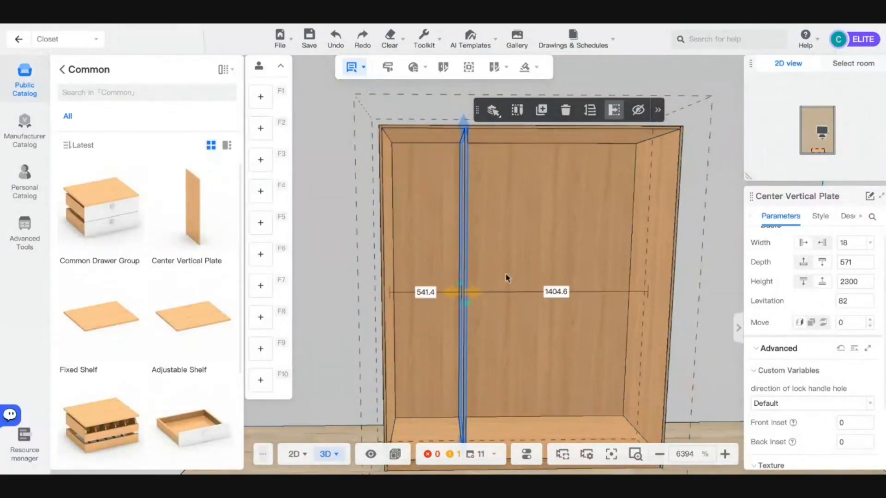
key("Delete")
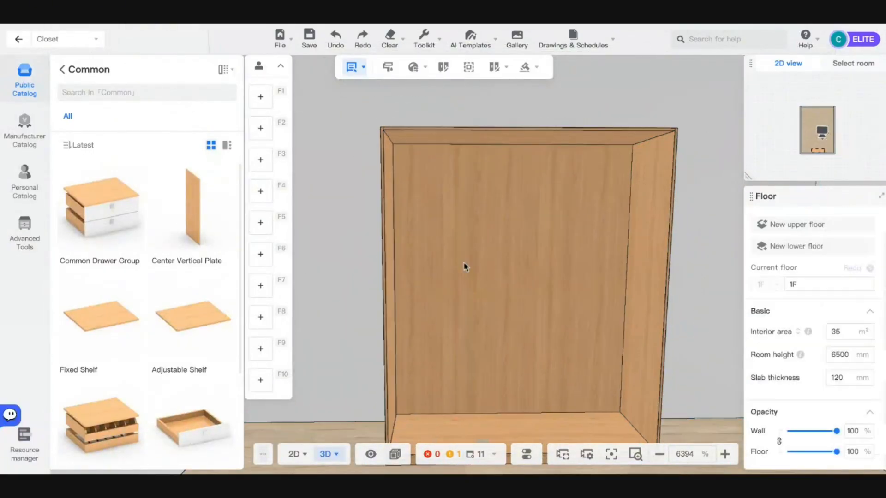
- Place a Center Vertical Plate leaving a 500 mm gap on the right
key("d")
key("w")
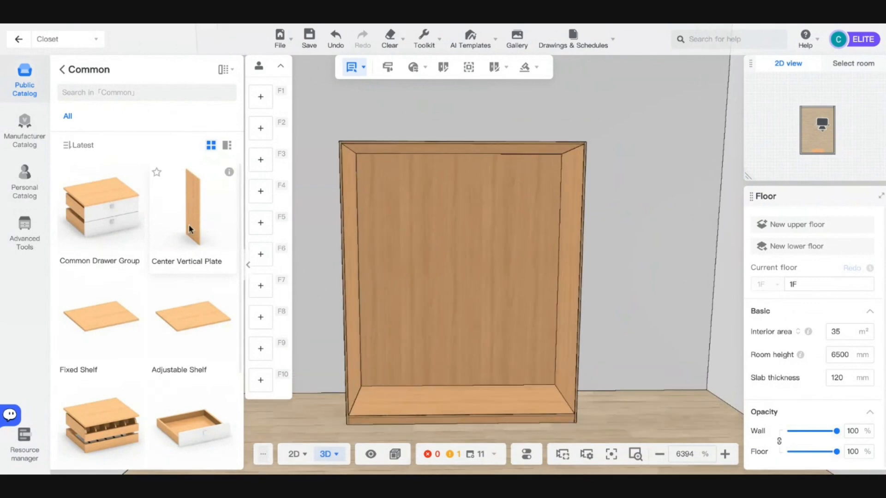
left_click(188, 225)
left_click(513, 248)
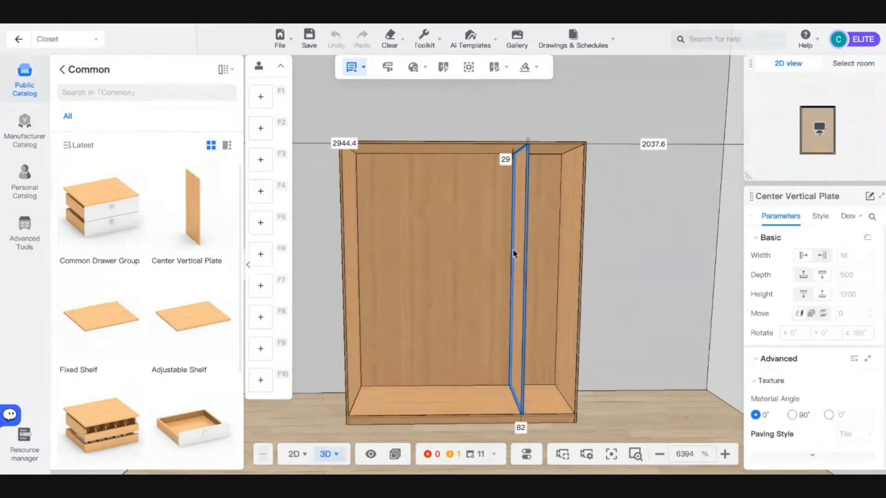
left_click(525, 257)
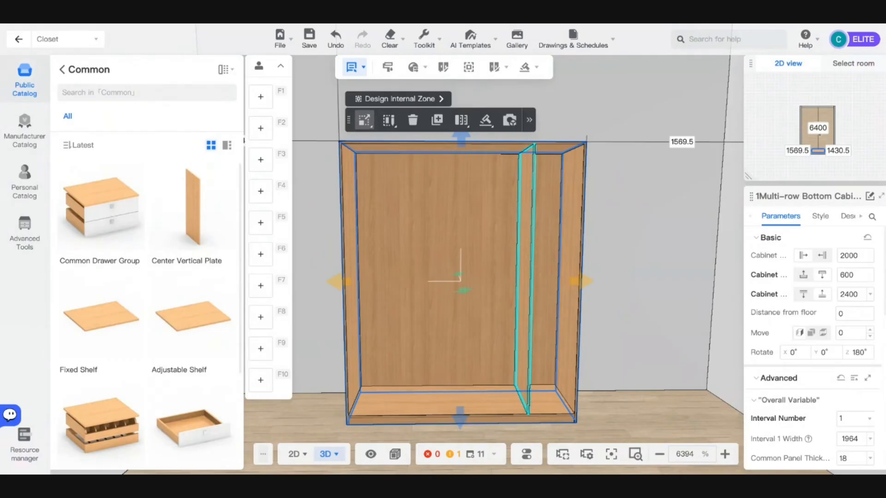
left_click(525, 270)
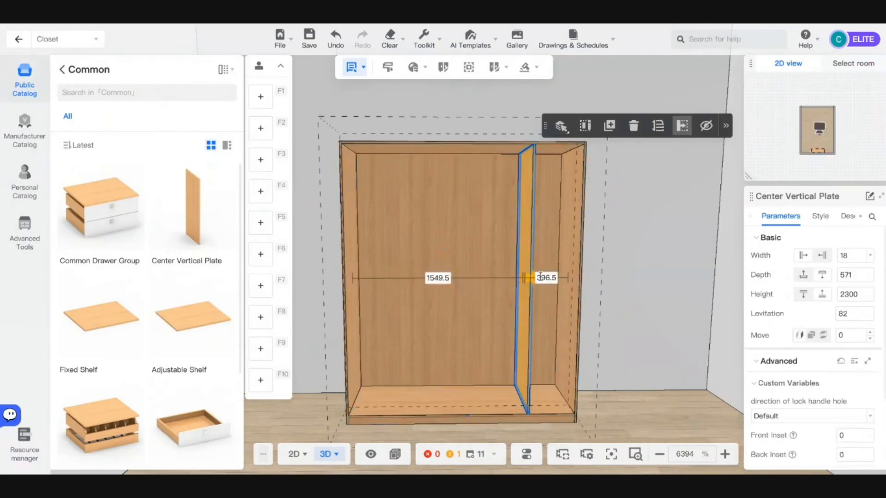
left_click(546, 278)
type("500")
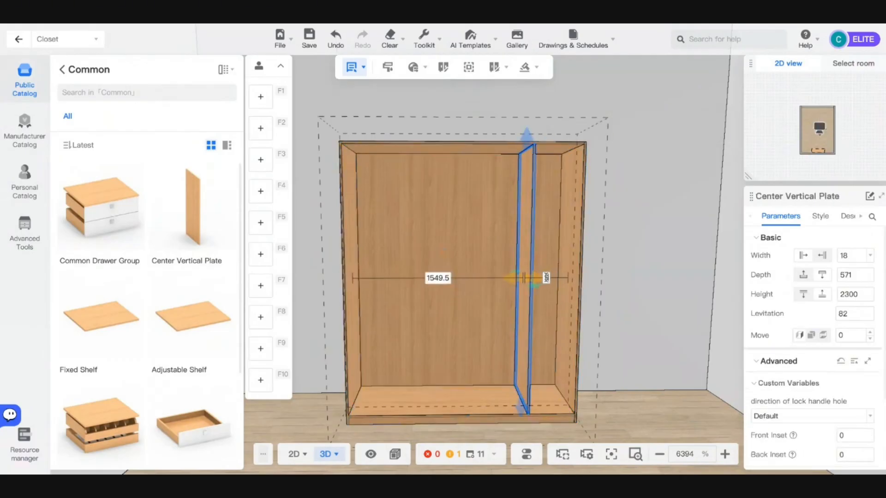
key("Return")
- Add a second plate centred in the left section with an 82 mm levitation
left_click_drag(509, 253, 480, 303)
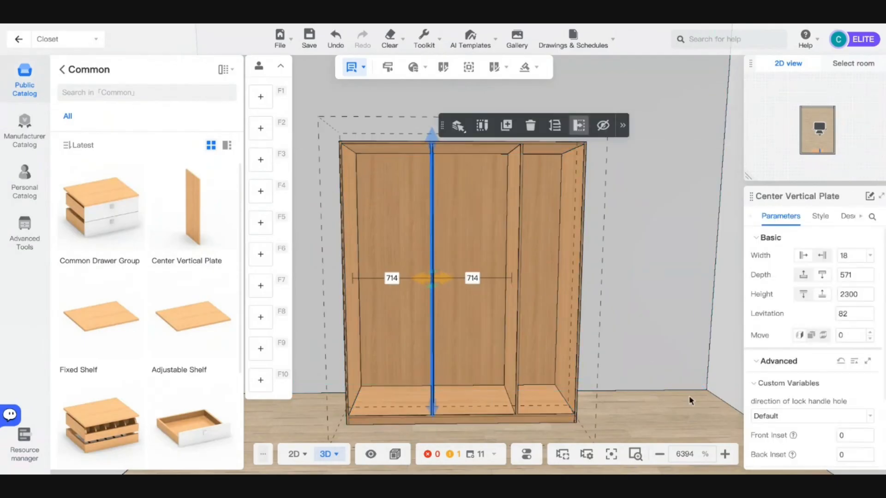
scroll(669, 395, "up", 10)
scroll(577, 276, "up", 5)
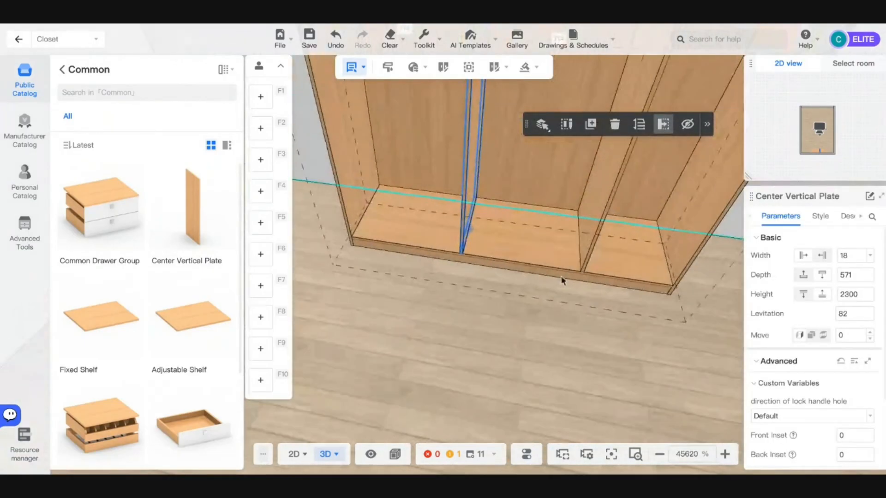
scroll(563, 279, "down", 2)
scroll(472, 251, "up", 3)
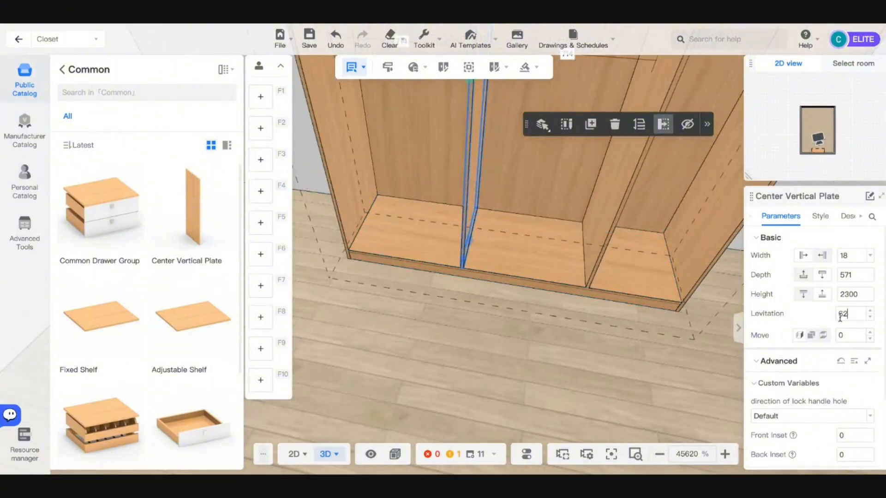
key("Return")
left_click_drag(470, 350, 488, 306)
scroll(488, 307, "down", 3)
scroll(488, 307, "up", 4)
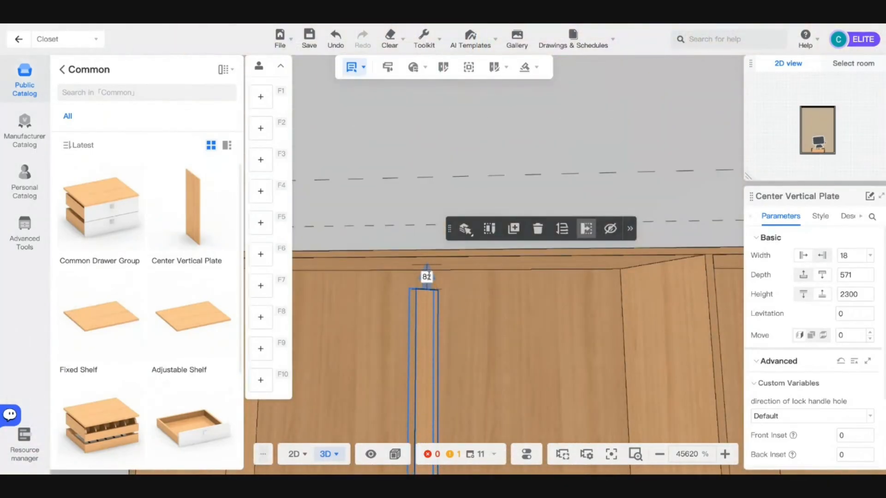
scroll(440, 286, "down", 4)
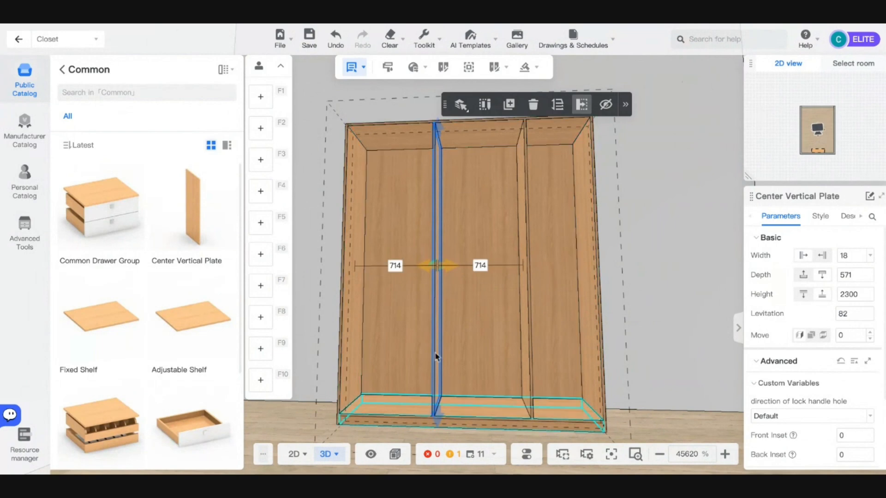
- Deselect the plate and orbit around the room to the closet's end panel
scroll(836, 374, "down", 2)
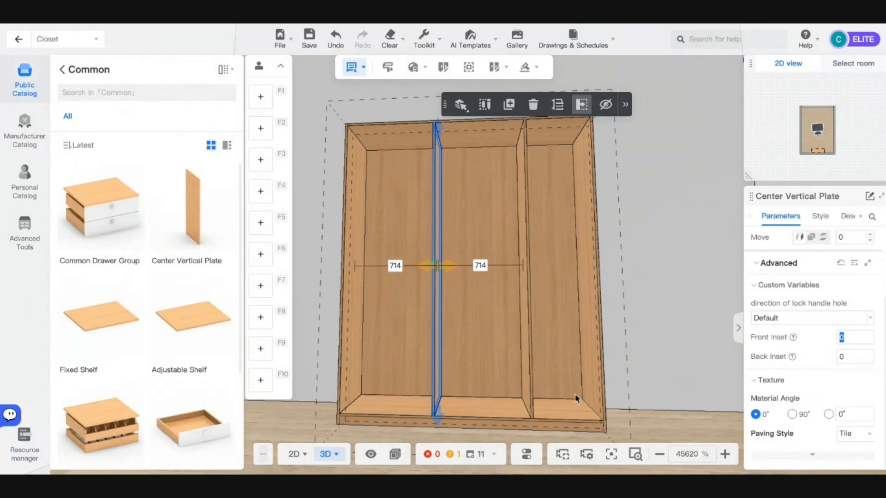
left_click(544, 419)
left_click(685, 305)
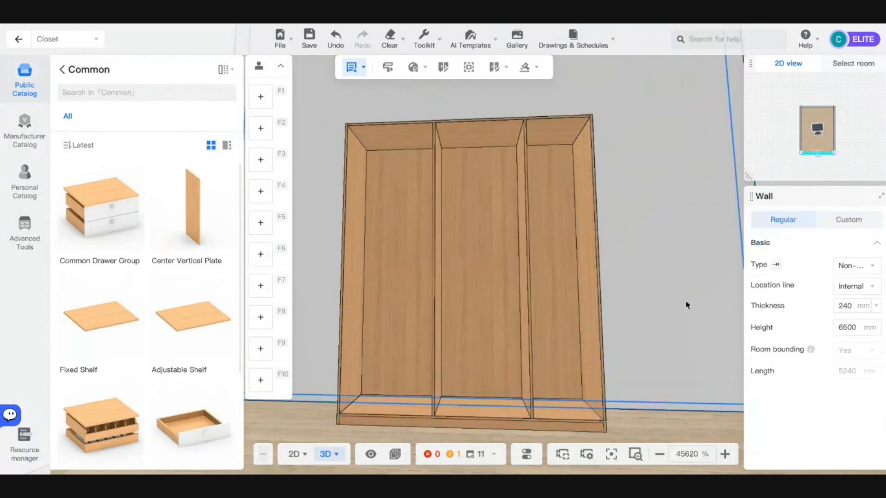
right_click_drag(686, 304, 638, 331)
scroll(554, 329, "down", 5)
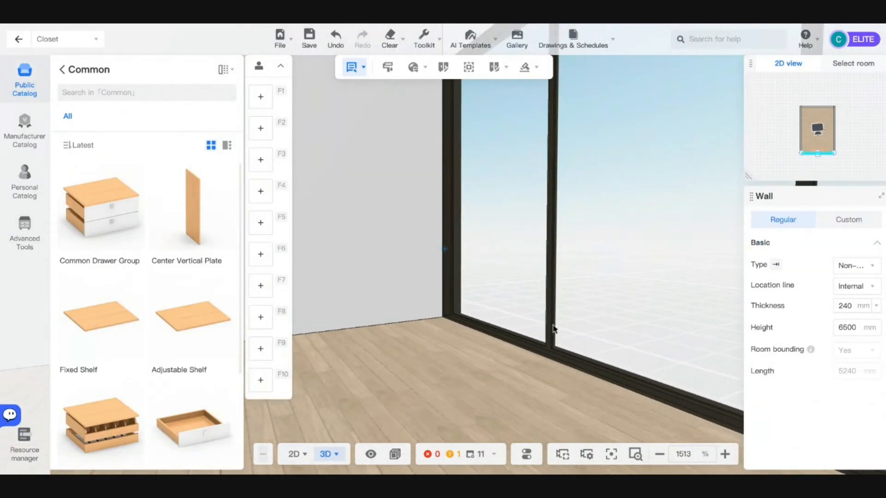
left_click(610, 456)
right_click_drag(521, 341, 287, 329)
right_click_drag(518, 299, 384, 305)
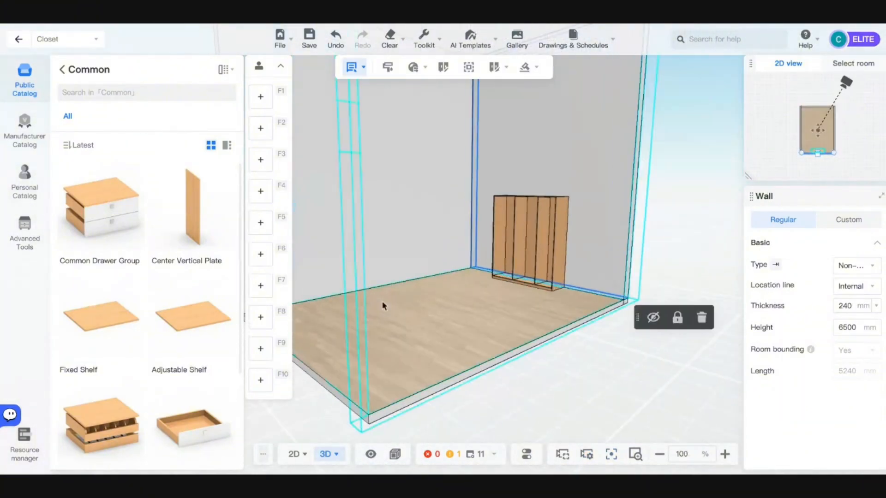
scroll(443, 251, "up", 6)
right_click_drag(532, 407, 476, 413)
left_click_drag(486, 393, 442, 319)
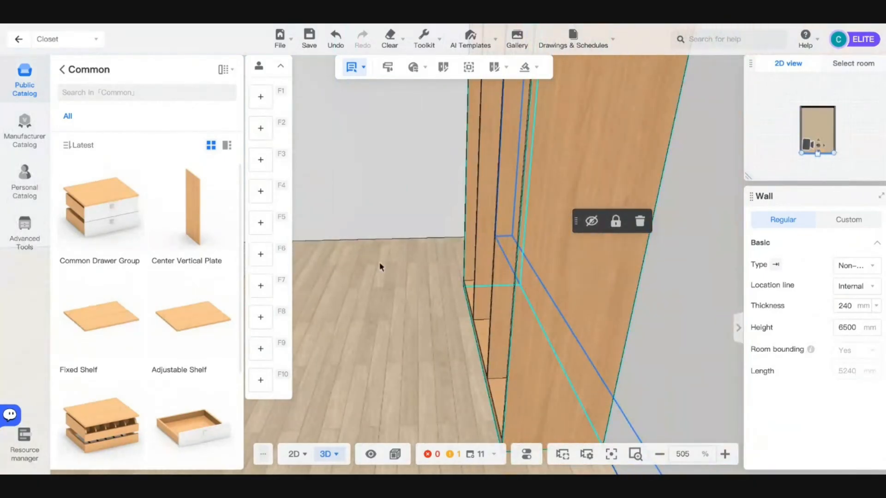
- Give the middle divider plate a 100 mm front inset
left_click(480, 299)
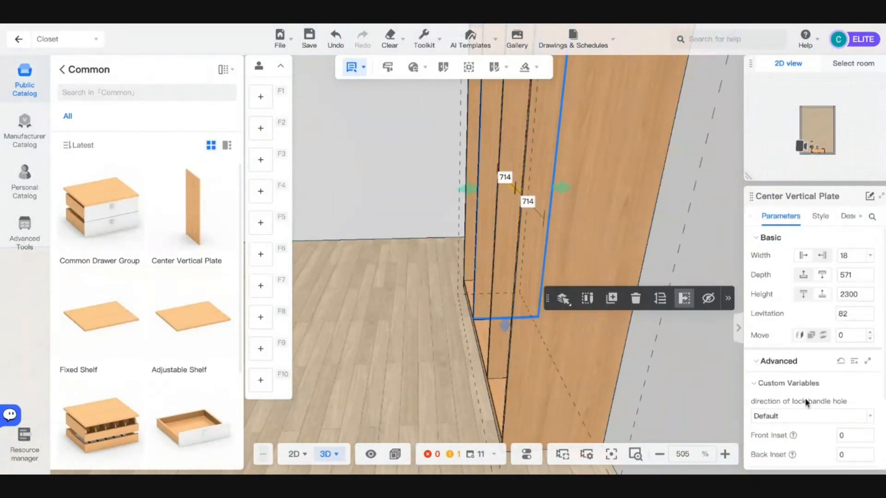
scroll(812, 403, "down", 1)
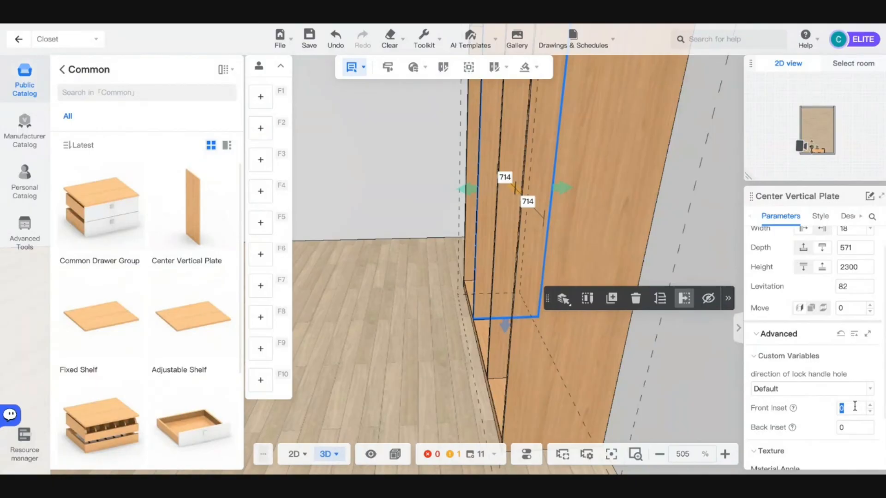
key("Return")
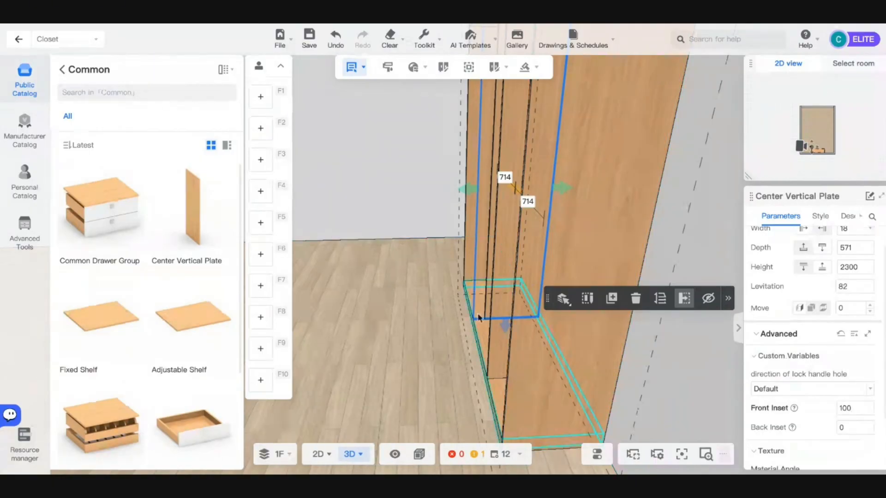
left_click_drag(480, 317, 486, 399)
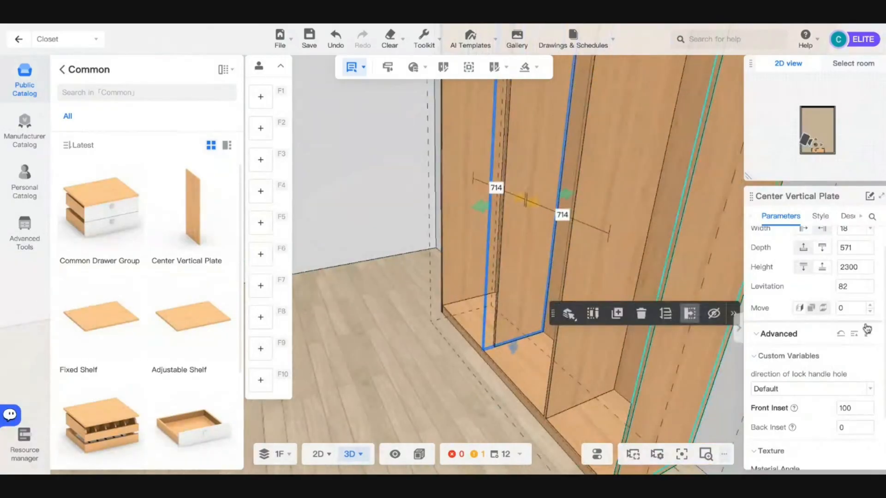
scroll(597, 365, "down", 3)
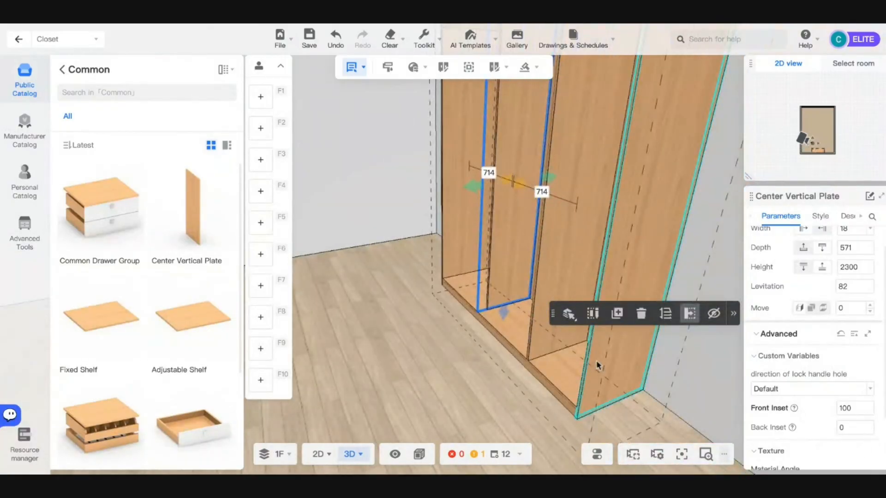
scroll(451, 305, "down", 2)
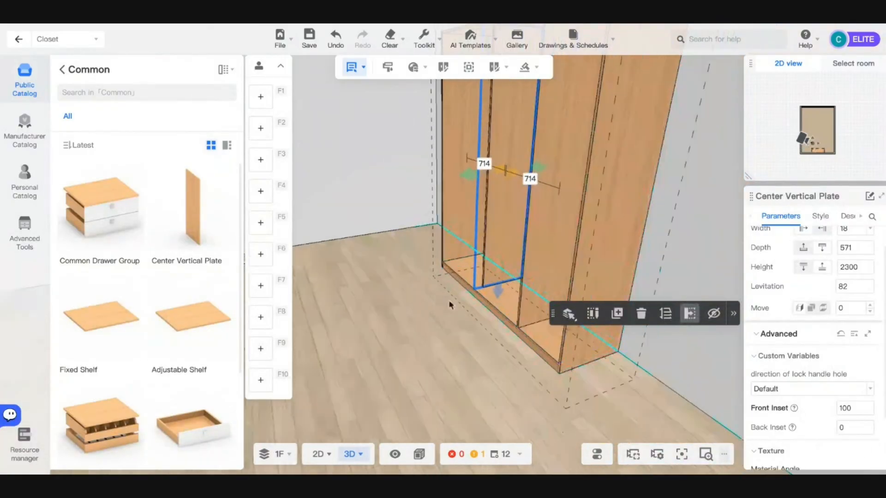
- Deselect the plate and turn the view to face the three-section closet
left_click(406, 316)
left_click_drag(406, 315, 526, 329)
scroll(534, 323, "up", 2)
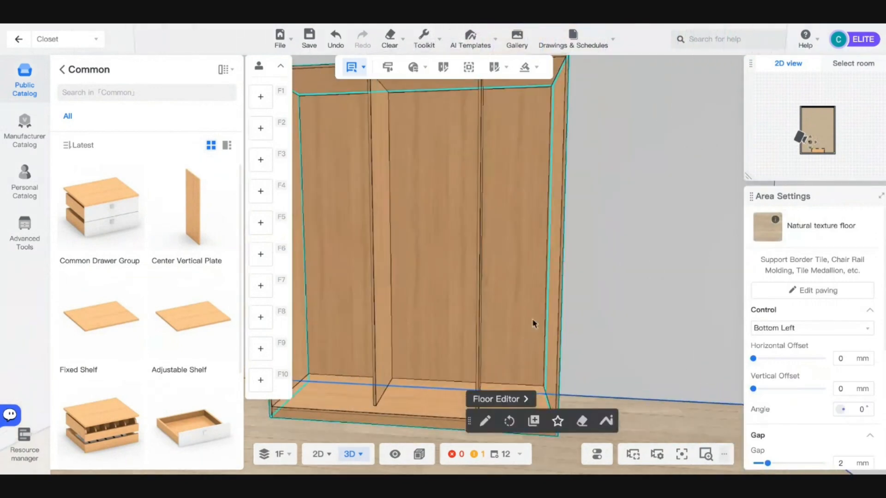
scroll(534, 323, "down", 2)
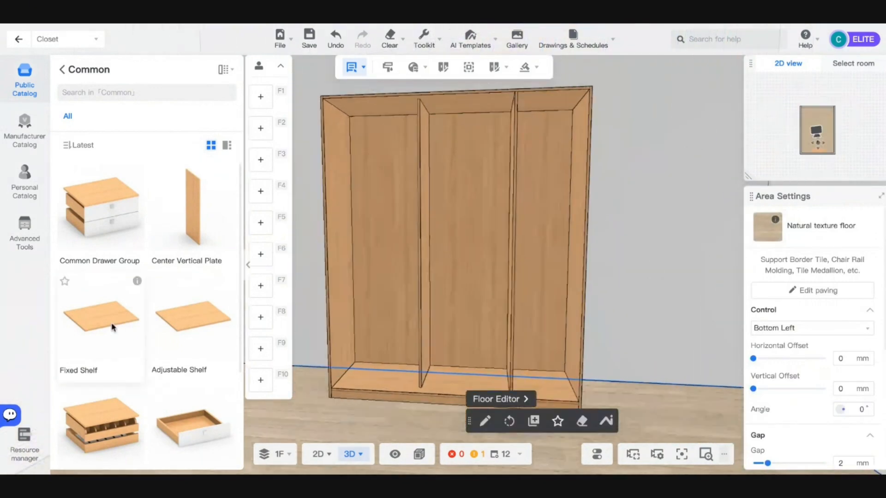
- Drop a fixed shelf into the right section, then delete the misplaced lower shelf
left_click_drag(106, 322, 572, 303)
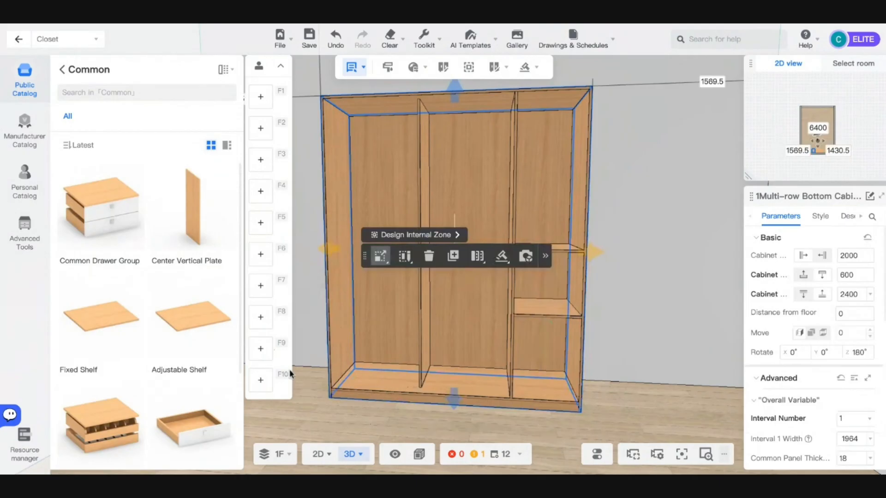
scroll(93, 445, "down", 3)
scroll(92, 445, "down", 1)
left_click_drag(93, 298, 549, 288)
key("Escape")
left_click(546, 315)
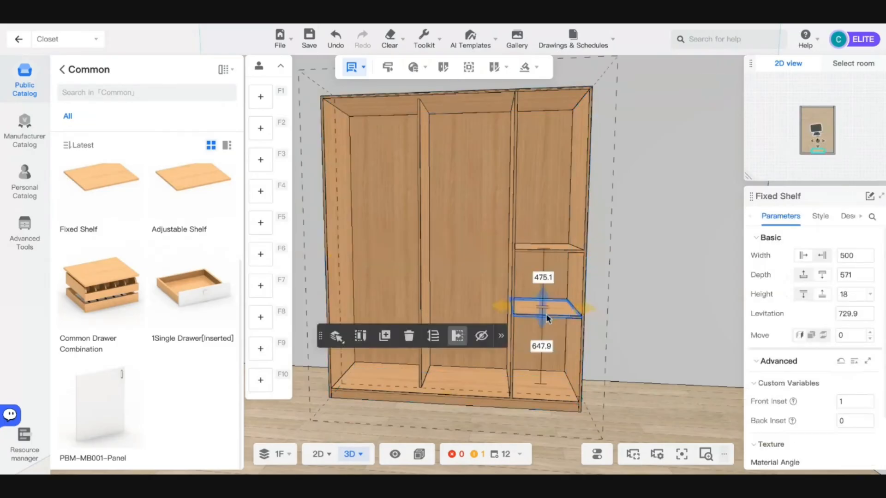
key("Delete")
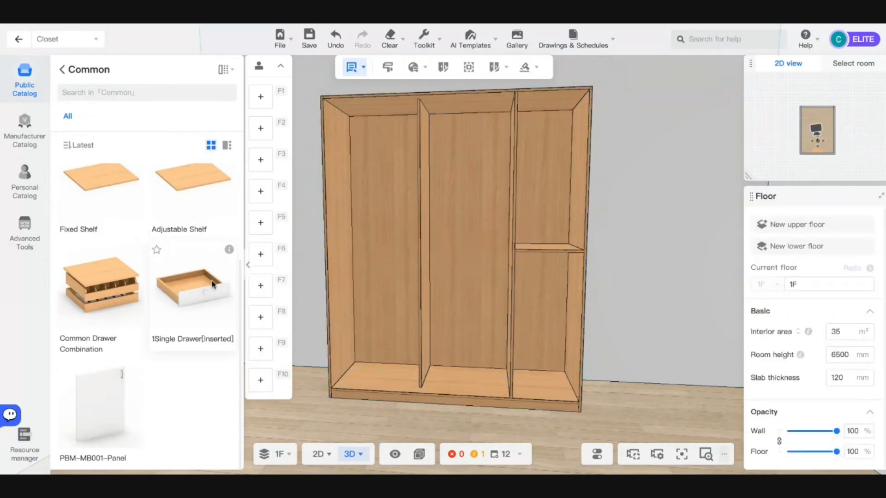
- Place a new fixed shelf in the right section with a 200 mm gap above it
left_click(130, 200)
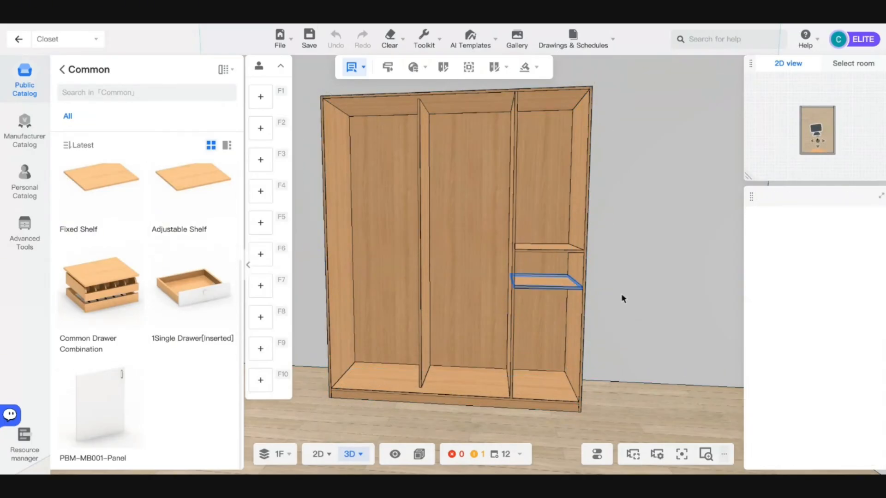
left_click(534, 272)
left_click(534, 272)
left_click(543, 260)
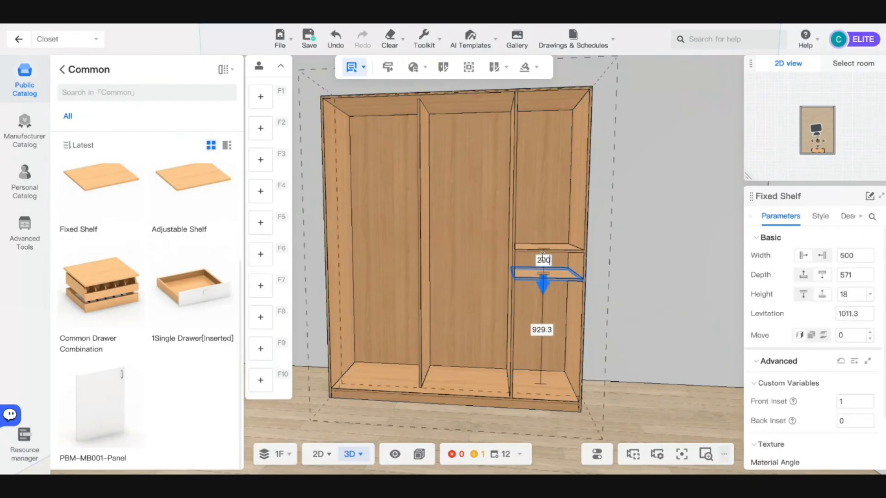
type("200")
key("Return")
left_click(193, 296)
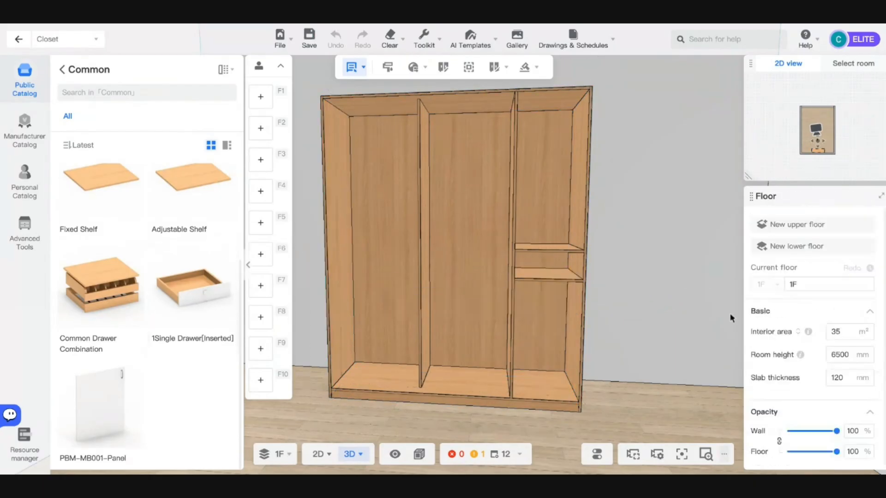
- Place a single drawer in the right section with a 0 gap to the shelf above
left_click(537, 264)
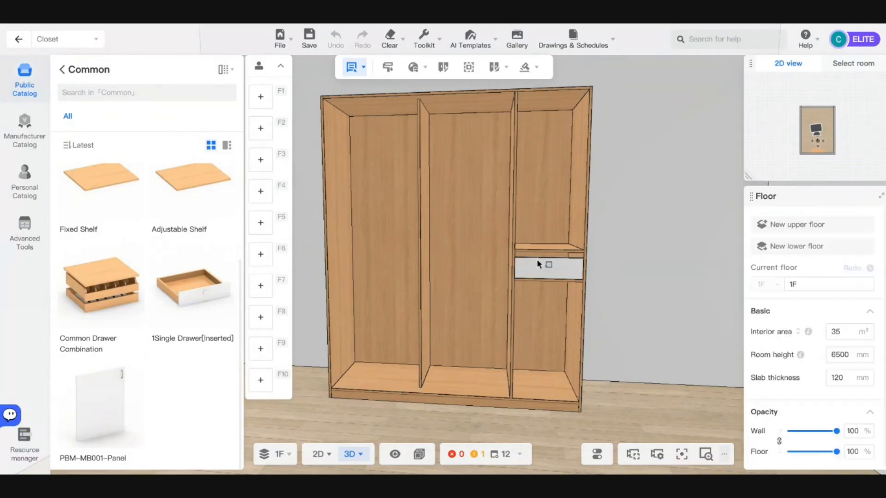
scroll(553, 261, "up", 2)
scroll(556, 260, "up", 2)
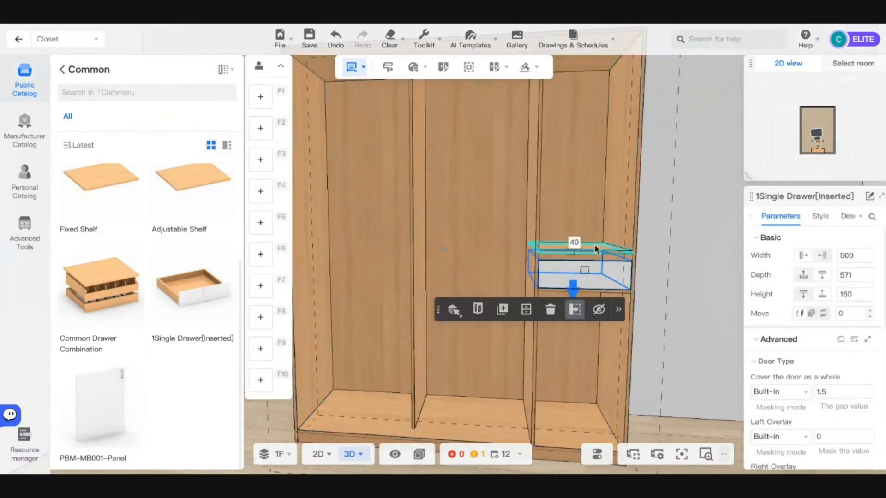
left_click_drag(597, 274, 597, 265)
left_click(574, 242)
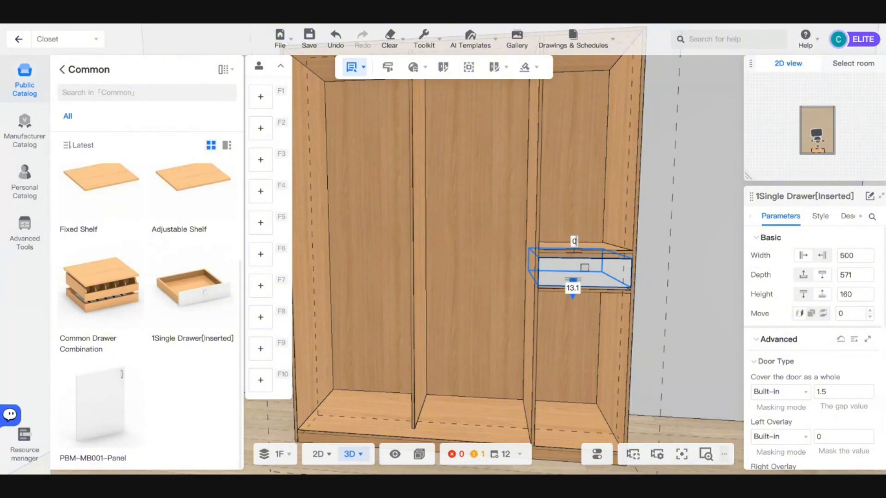
key("Return")
- Set the gap between the lower shelf and the drawer to 0
left_click(600, 292)
left_click(573, 267)
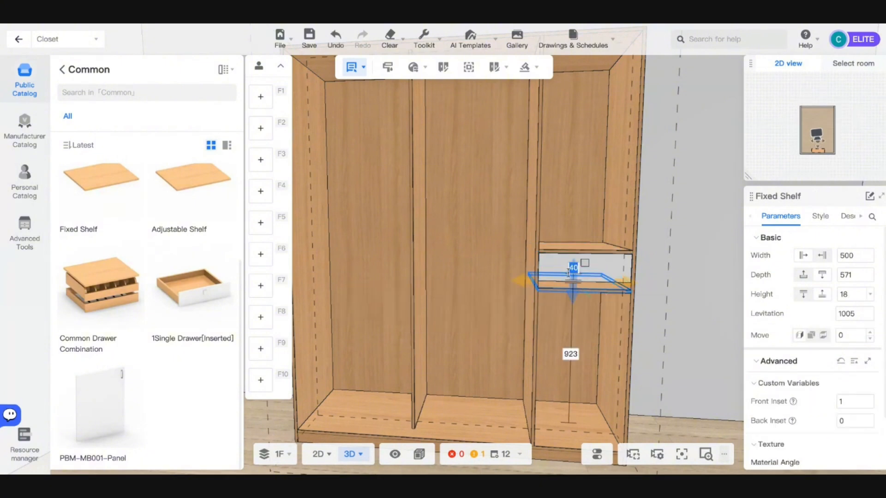
type("0")
key("Return")
left_click(685, 292)
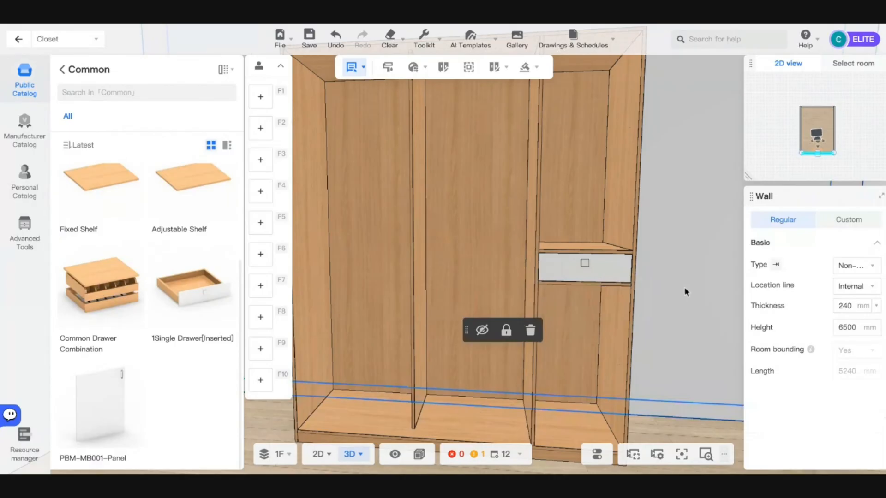
key("d")
key("a")
- Add a Common Drawer Combination beneath the shelf in the right section
left_click(119, 299)
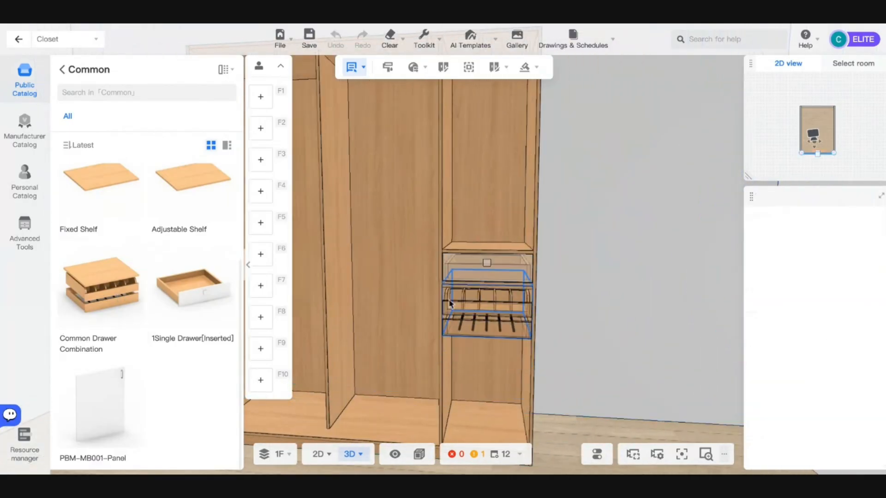
left_click(456, 304)
left_click(467, 288)
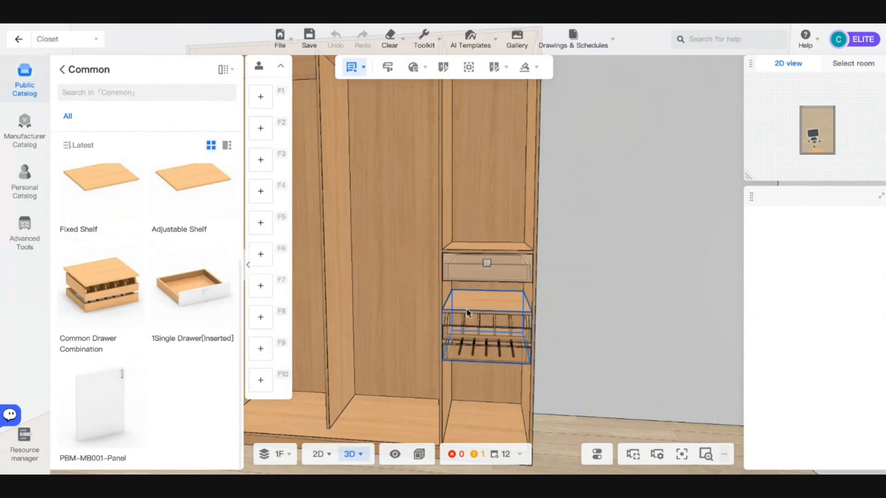
left_click(473, 289)
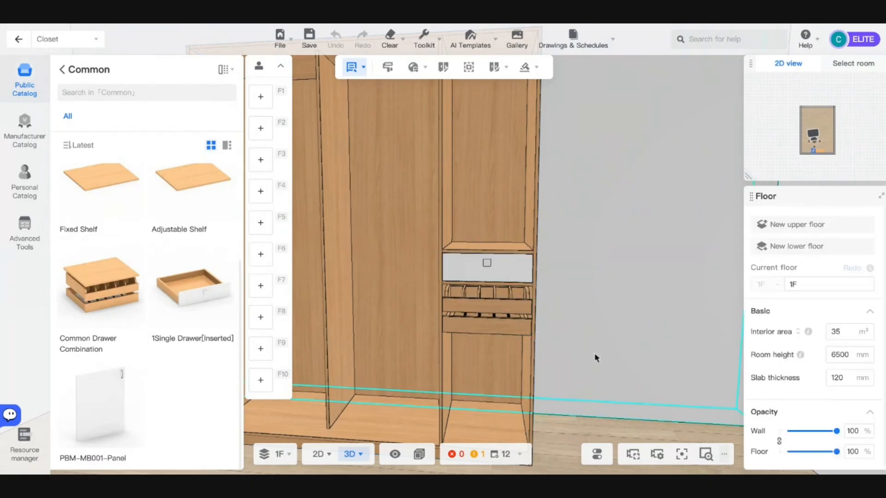
scroll(596, 354, "down", 4)
scroll(596, 354, "down", 2)
scroll(596, 354, "up", 3)
- Set the drawer combination's Shelf Inset to 50 mm
left_click_drag(580, 318, 711, 389)
scroll(770, 391, "down", 1)
scroll(794, 386, "down", 1)
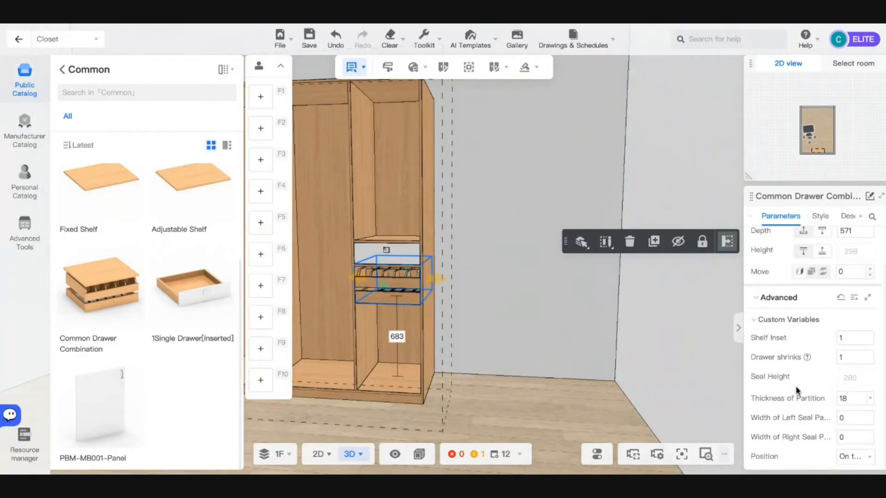
left_click_drag(593, 334, 497, 366)
scroll(627, 356, "up", 3)
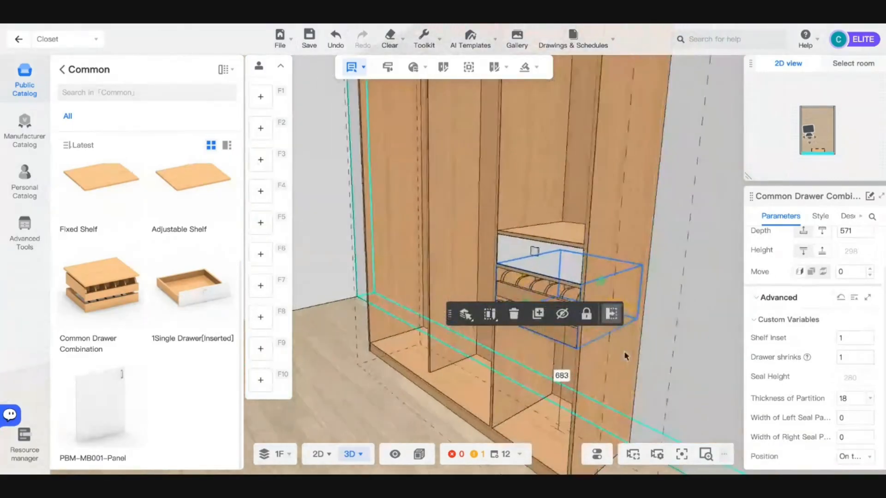
scroll(627, 356, "down", 2)
key("Return")
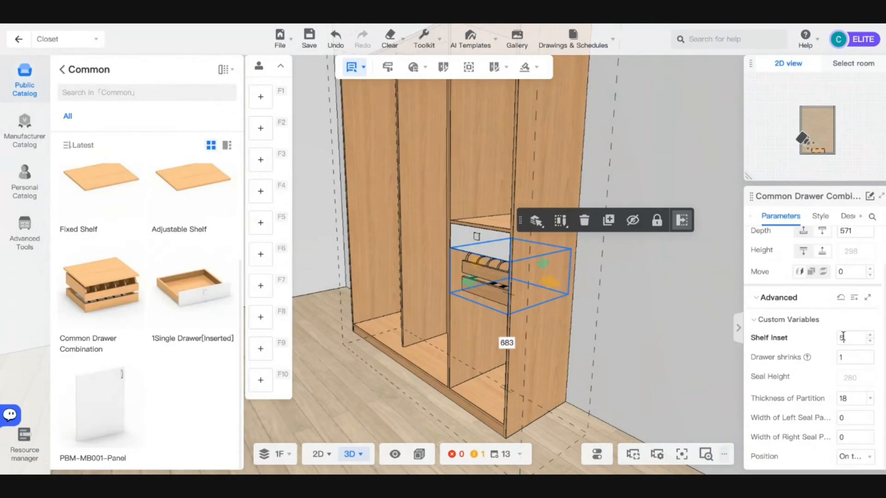
- Give the single drawer and the shelf above it a 50 mm front inset
left_click(464, 236)
scroll(833, 347, "down", 5)
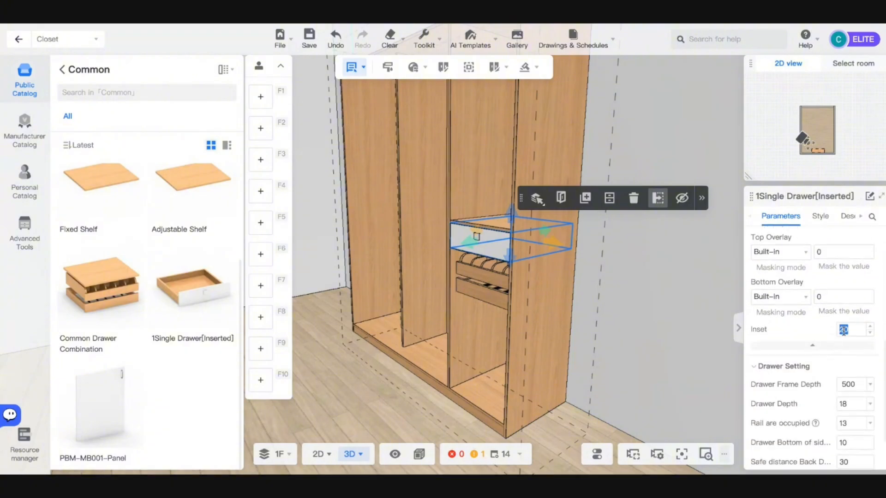
left_click(483, 222)
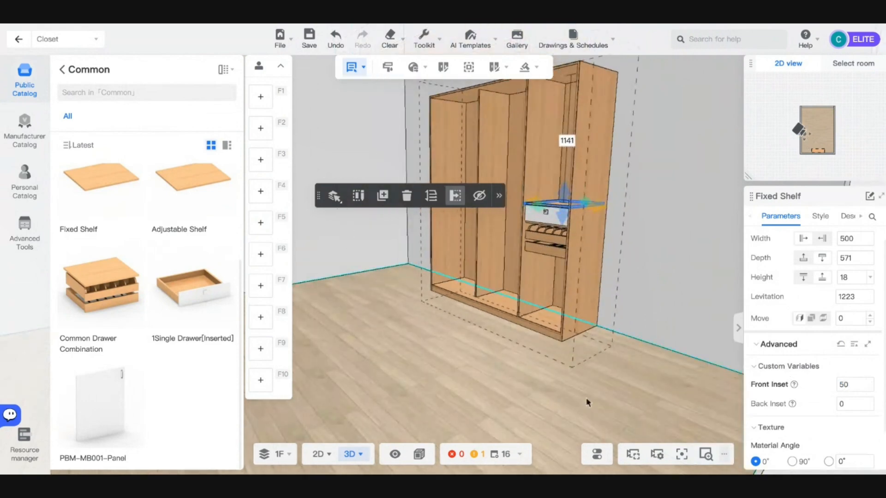
left_click(588, 403)
scroll(514, 391, "up", 3)
left_click_drag(513, 391, 591, 402)
right_click_drag(512, 395, 593, 397)
scroll(593, 398, "up", 3)
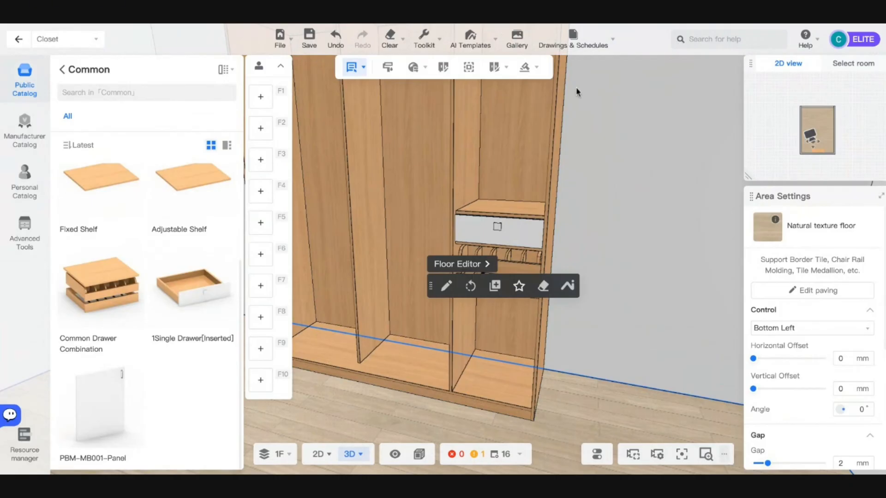
- Return to the catalog categories and look through the Common parts list
scroll(648, 292, "down", 3)
right_click_drag(552, 343, 587, 344)
scroll(587, 344, "up", 3)
scroll(391, 266, "down", 3)
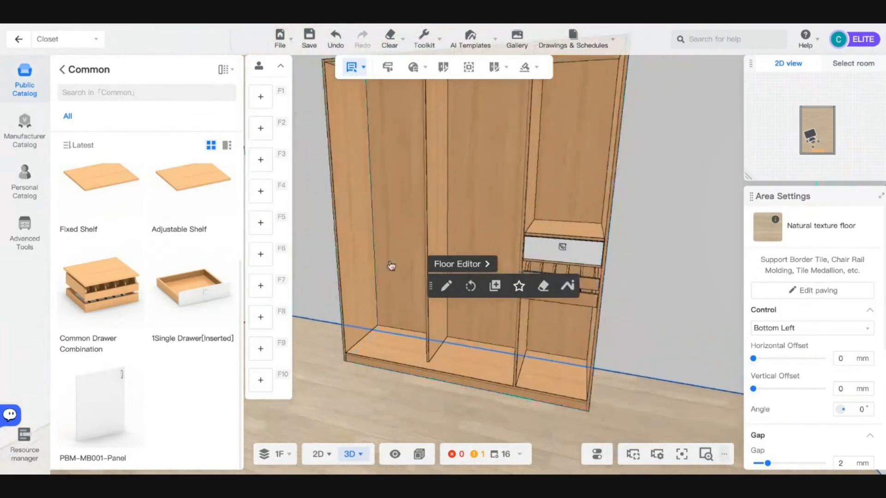
scroll(392, 266, "down", 2)
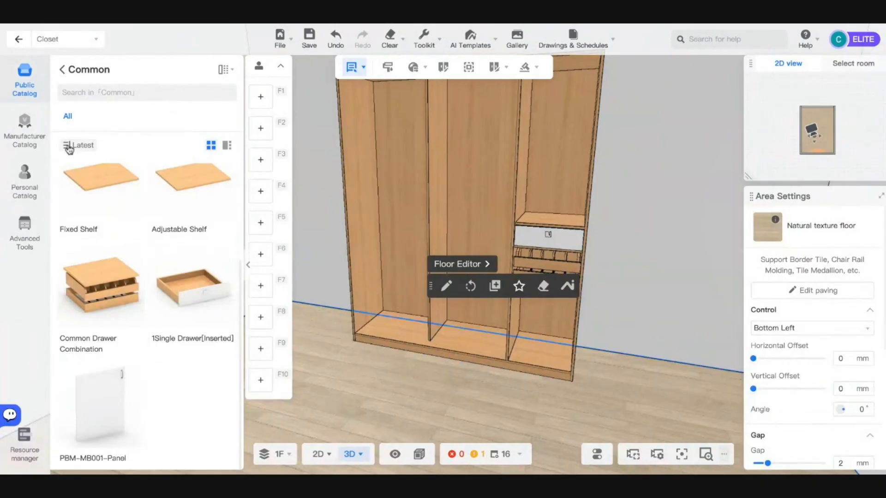
left_click(59, 69)
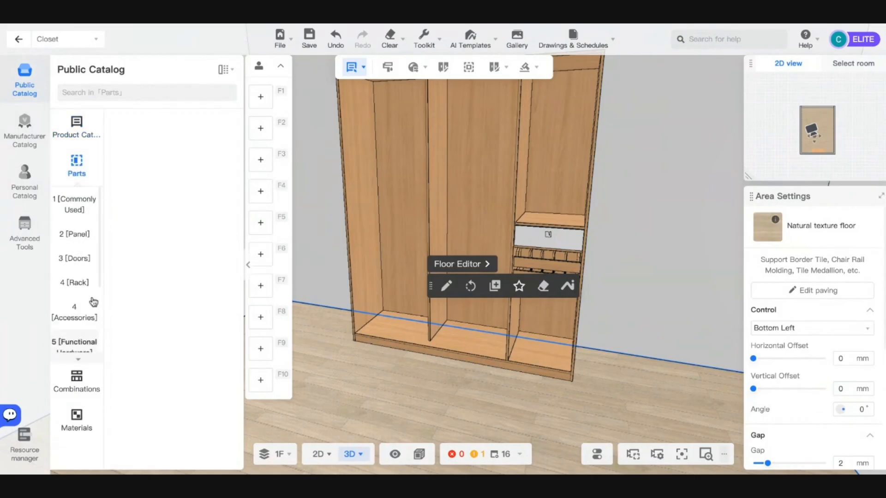
mouse_move(74, 204)
left_click(138, 178)
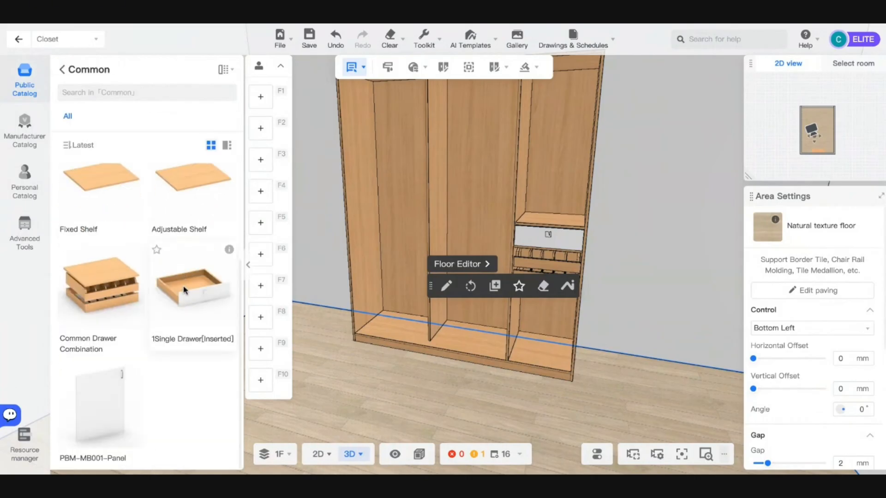
scroll(183, 289, "up", 3)
left_click(66, 69)
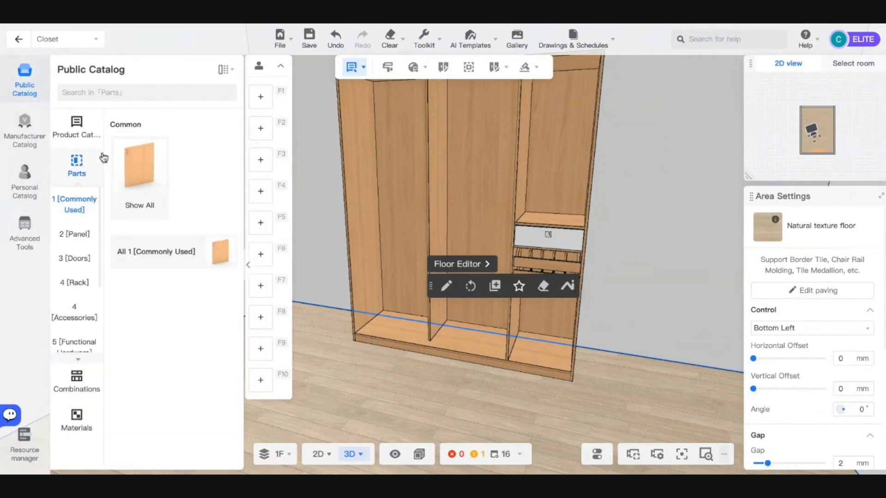
- Browse the Product Catalogue: unit, side, special-shaped, sliding-door, open cabinets and Space System
left_click(78, 124)
scroll(88, 244, "down", 4)
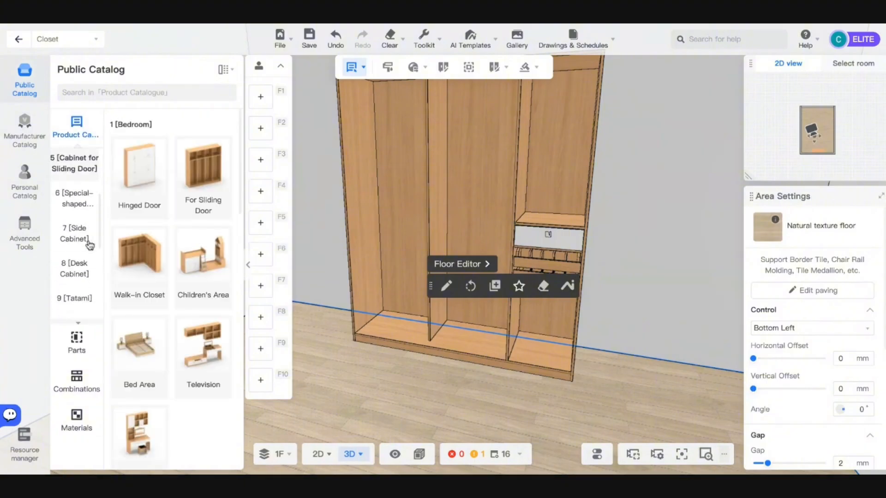
scroll(90, 245, "down", 6)
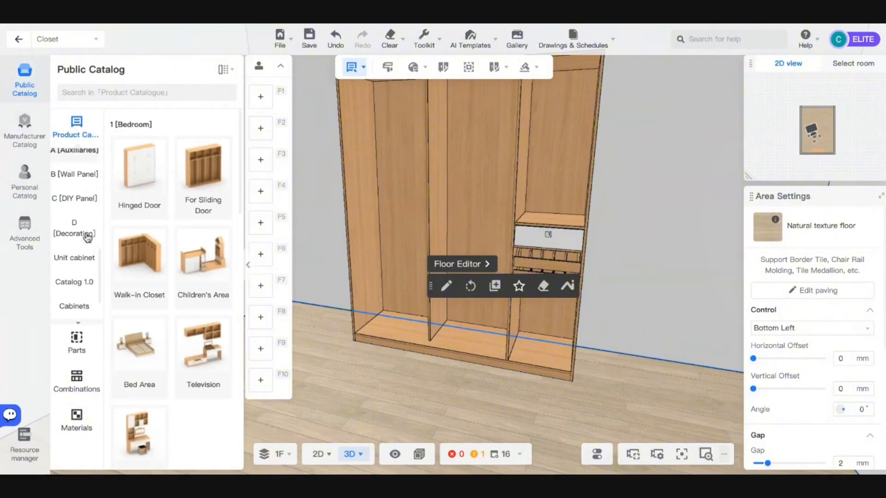
scroll(88, 238, "down", 2)
left_click(82, 224)
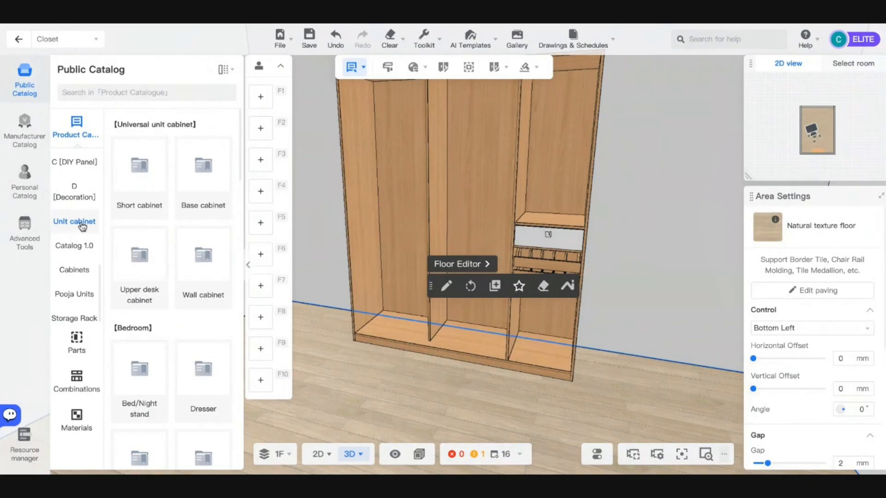
scroll(87, 258, "up", 5)
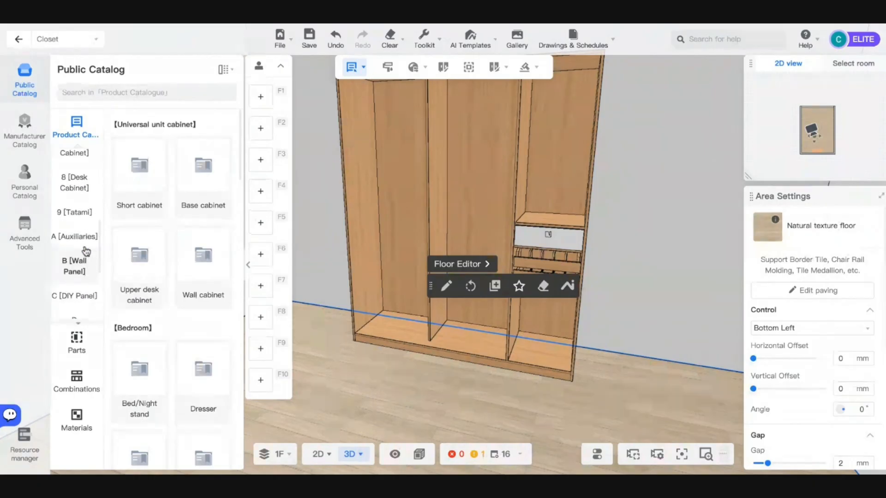
scroll(86, 234, "up", 2)
left_click(73, 231)
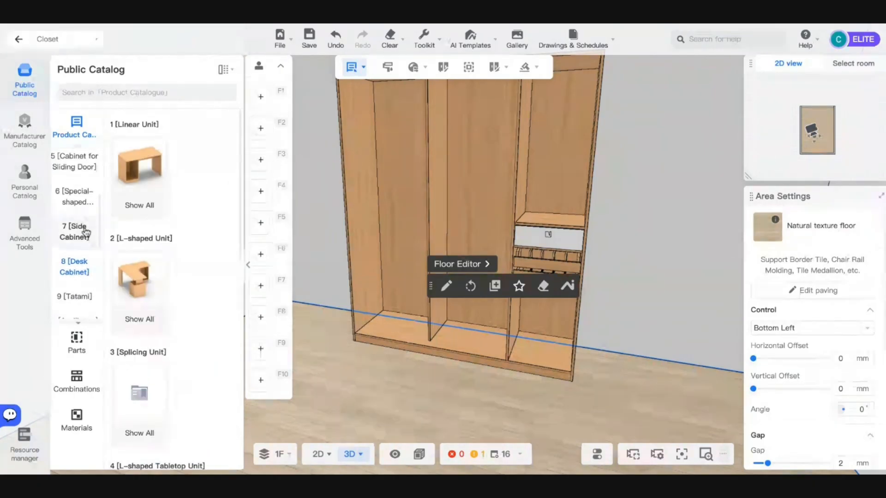
left_click(82, 204)
left_click(81, 164)
scroll(85, 185, "up", 2)
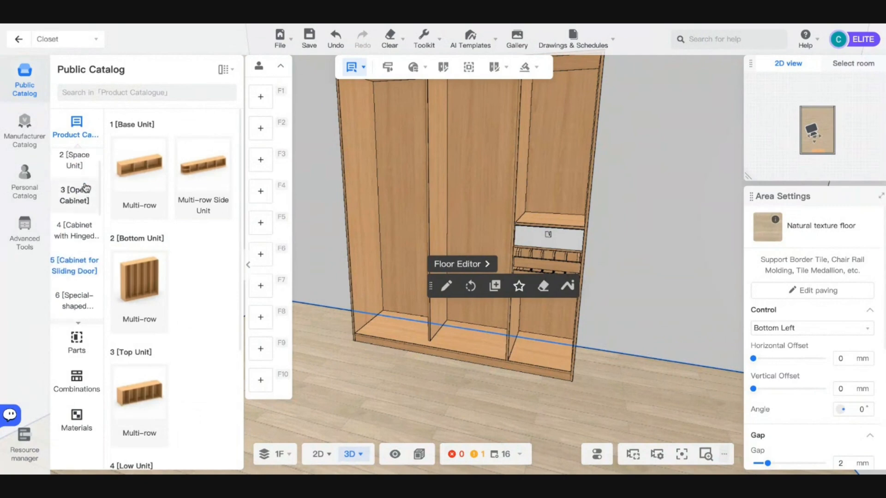
left_click(86, 189)
scroll(86, 190, "up", 2)
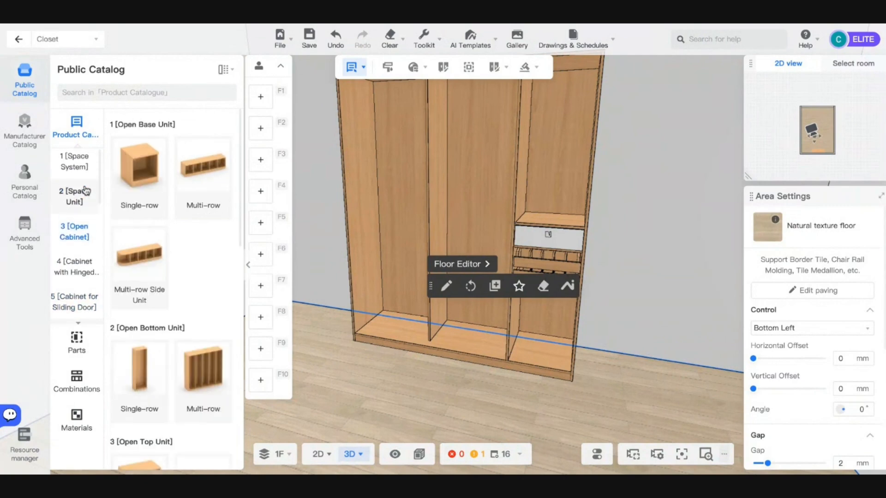
left_click(73, 165)
scroll(171, 256, "down", 15)
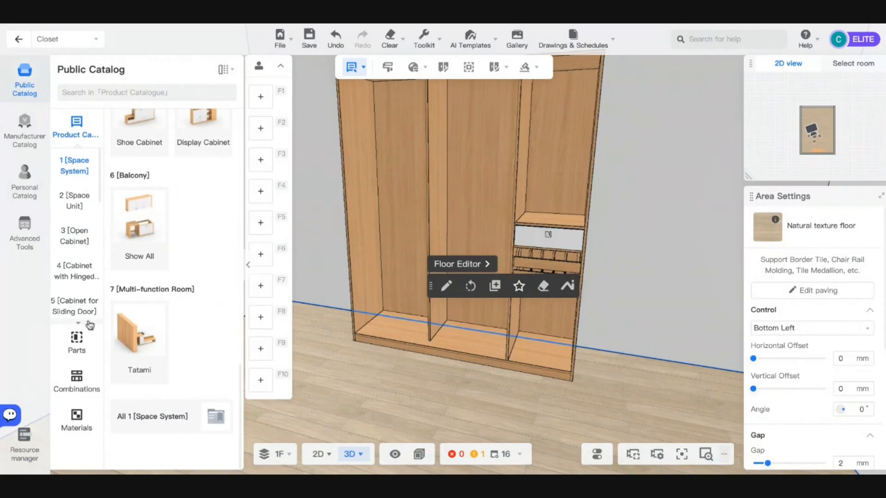
- Switch the Public Catalog to Parts and open the 4 [Rack] category
left_click(83, 355)
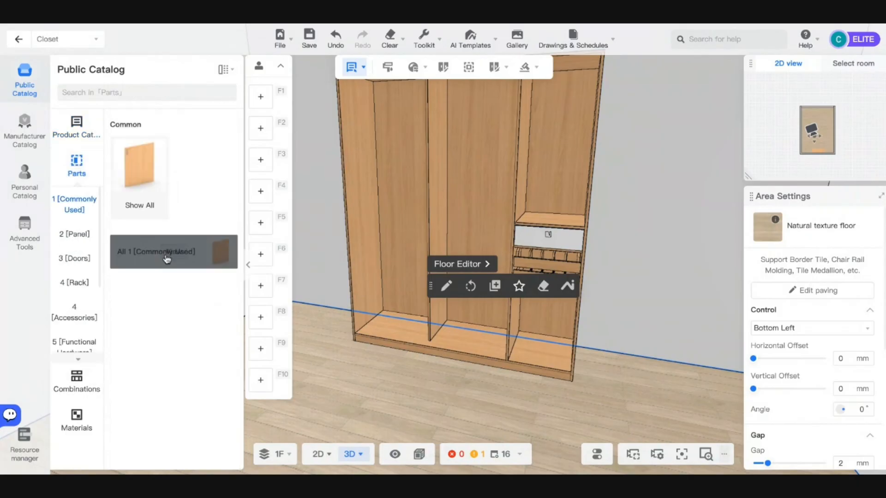
left_click(166, 260)
scroll(159, 287, "down", 2)
scroll(157, 296, "up", 2)
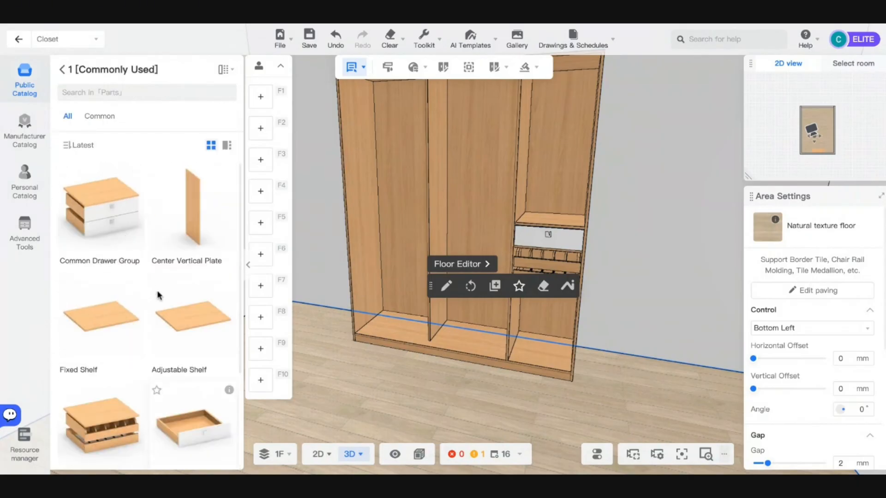
left_click(61, 71)
left_click(84, 288)
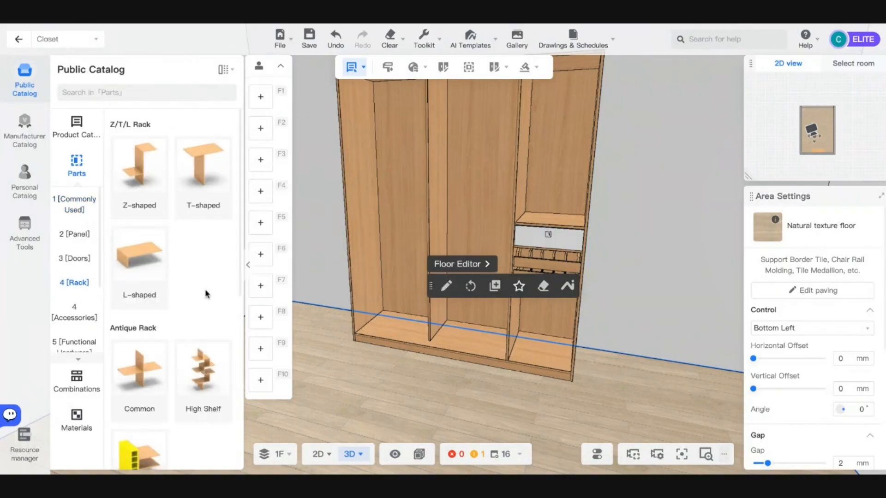
key("s")
key("d")
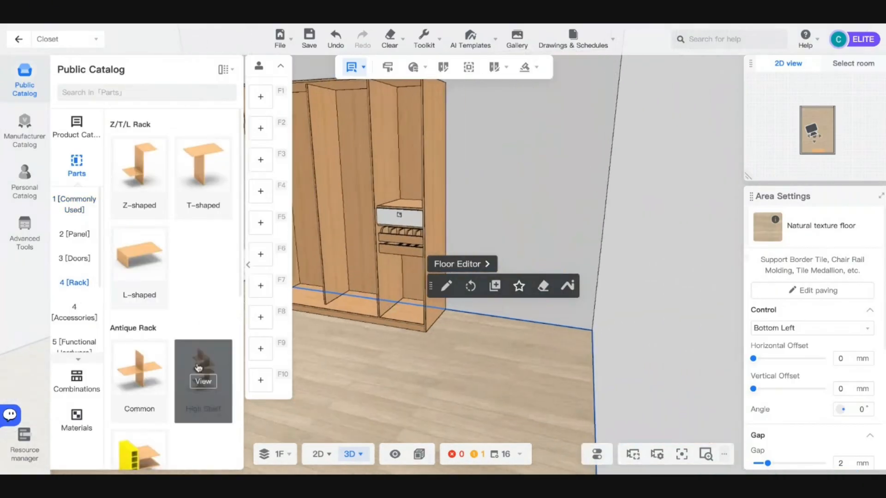
key("a")
left_click_drag(417, 402, 464, 403)
- Drop a T-shaped Rack into the right section's lower compartment below the drawers
key("a")
key("w")
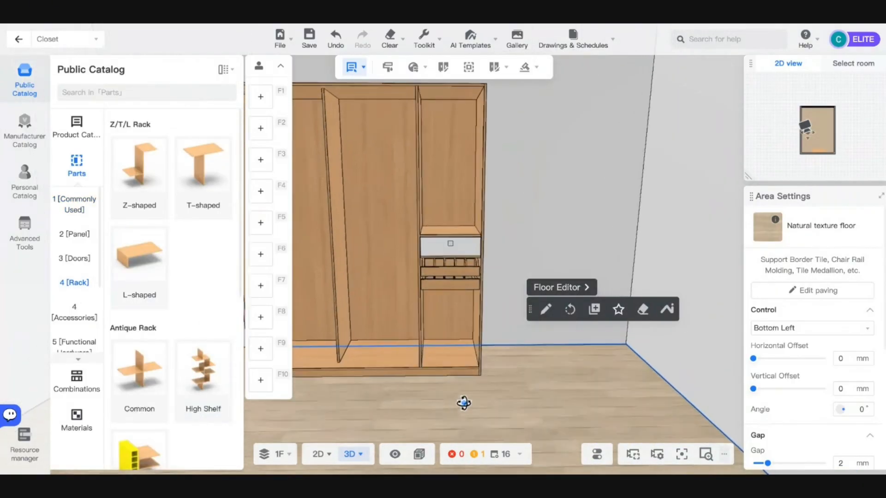
key("s")
key("q")
key("w")
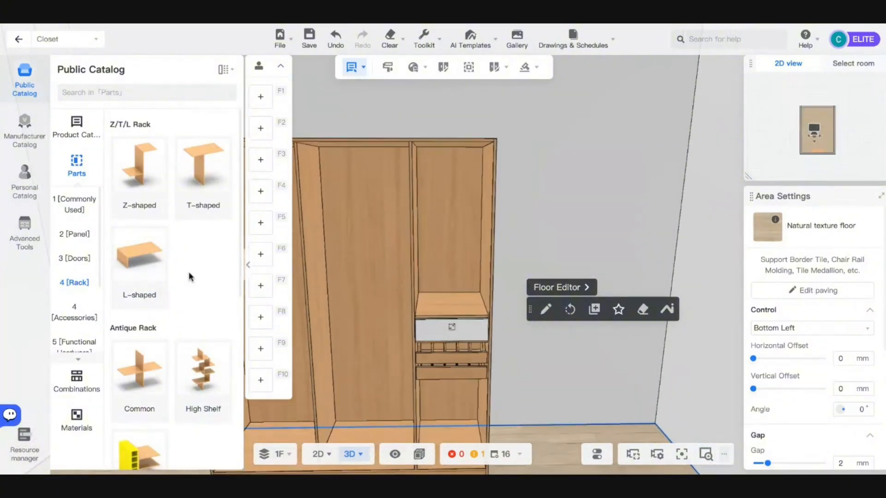
key("s")
key("e")
key("w")
left_click(199, 179)
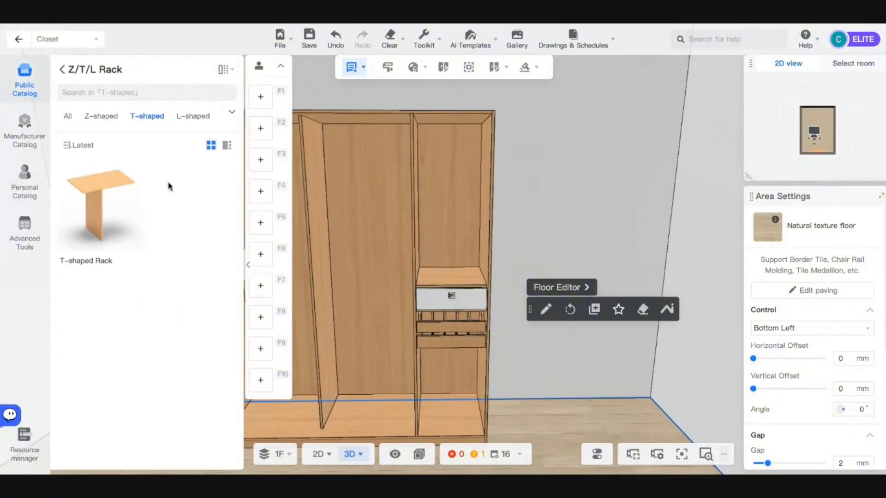
left_click(103, 221)
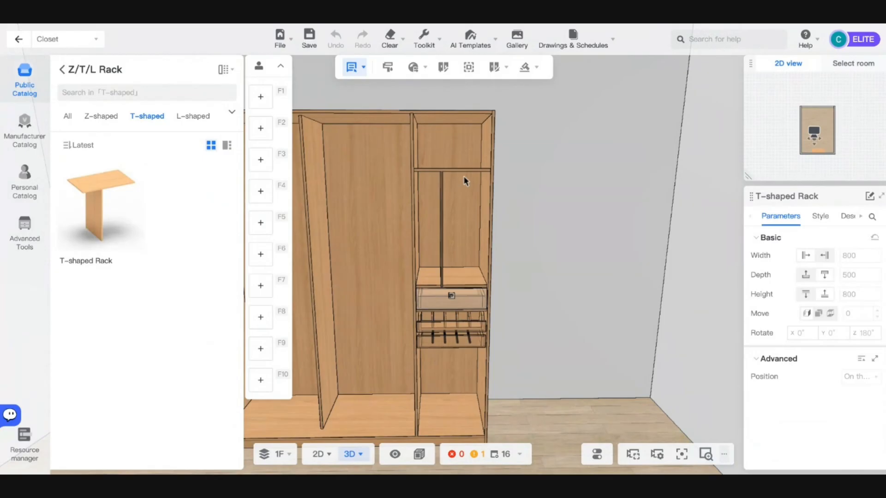
left_click(461, 371)
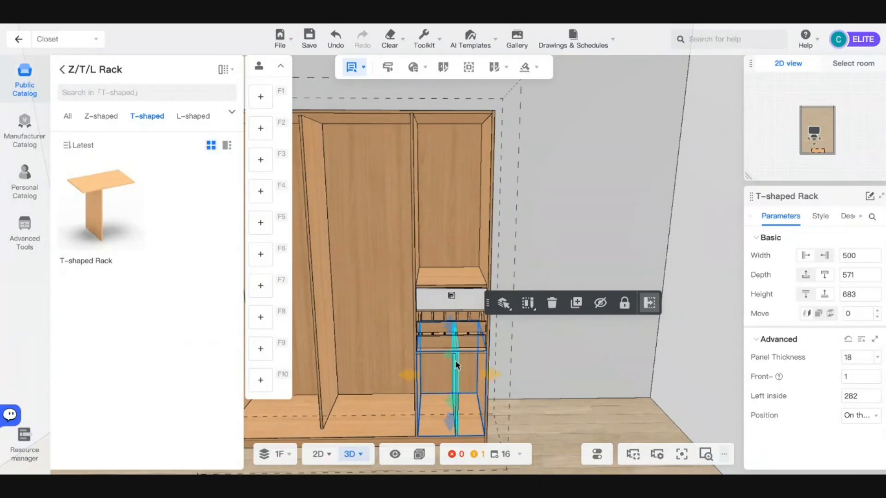
- Select the placed T-shaped Rack and its middle vertical panel
left_click(476, 377)
scroll(480, 384, "up", 3)
scroll(475, 360, "up", 3)
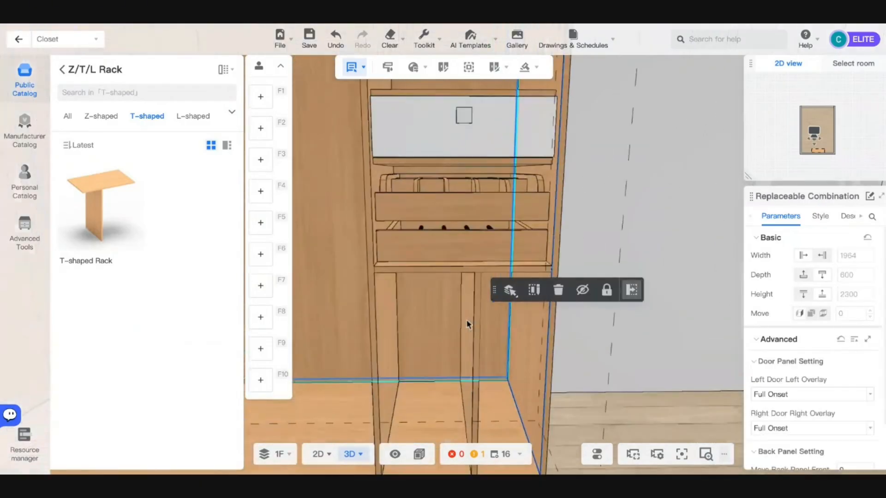
left_click(412, 231)
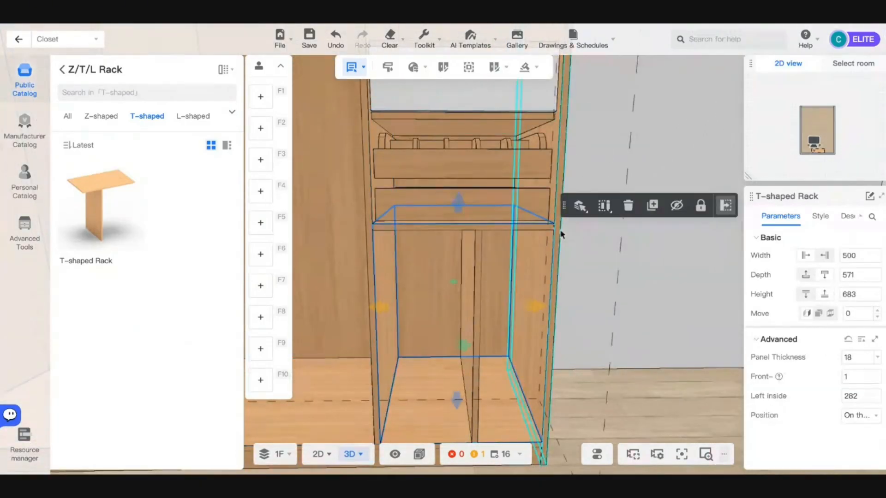
scroll(600, 258, "down", 3)
scroll(465, 281, "up", 2)
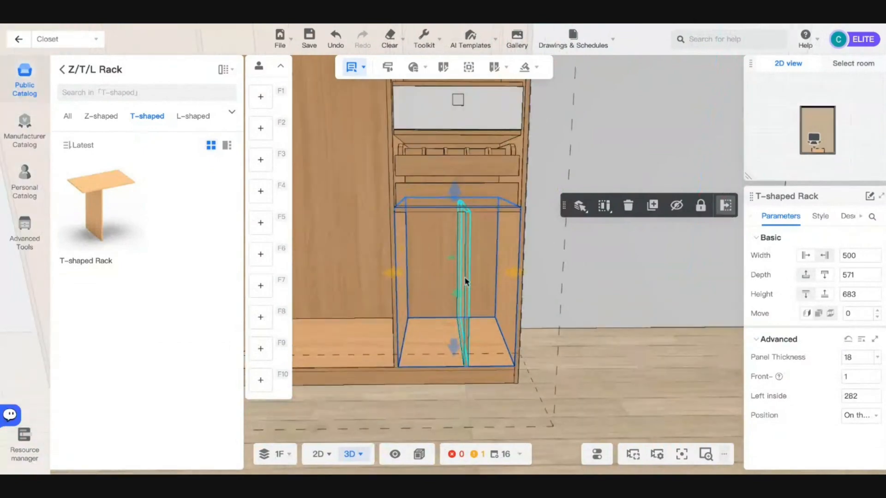
left_click(465, 281)
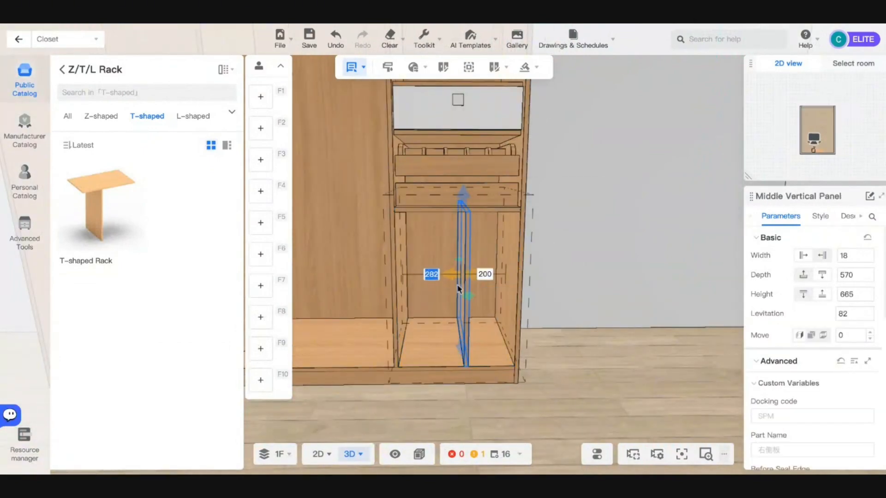
- Set the rack's middle vertical panel 250 mm from the left, leaving 232 mm on the right
key("Escape")
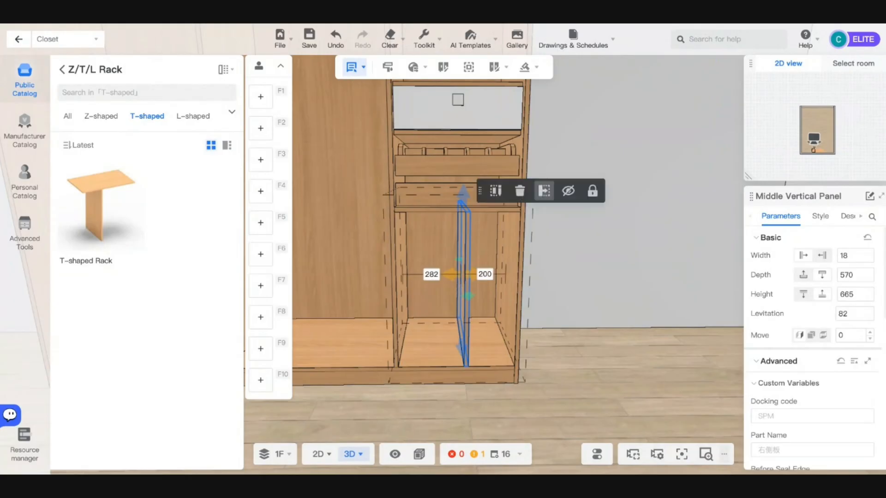
left_click(463, 281)
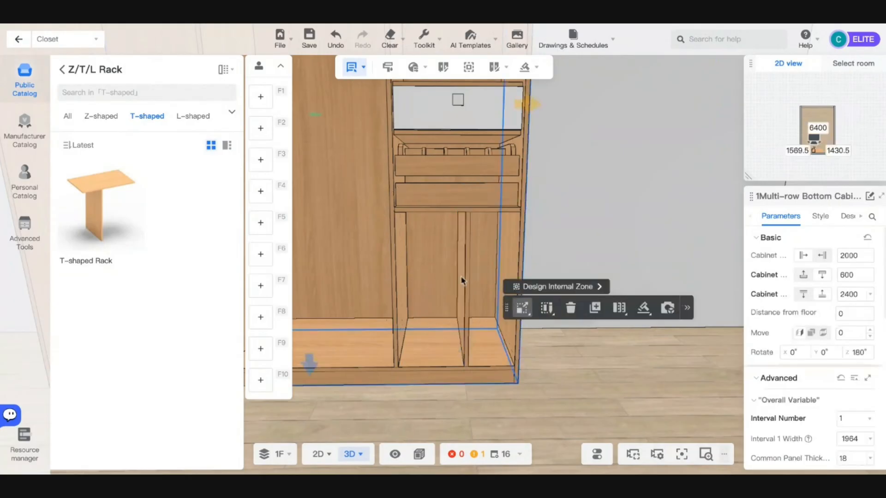
left_click(464, 295)
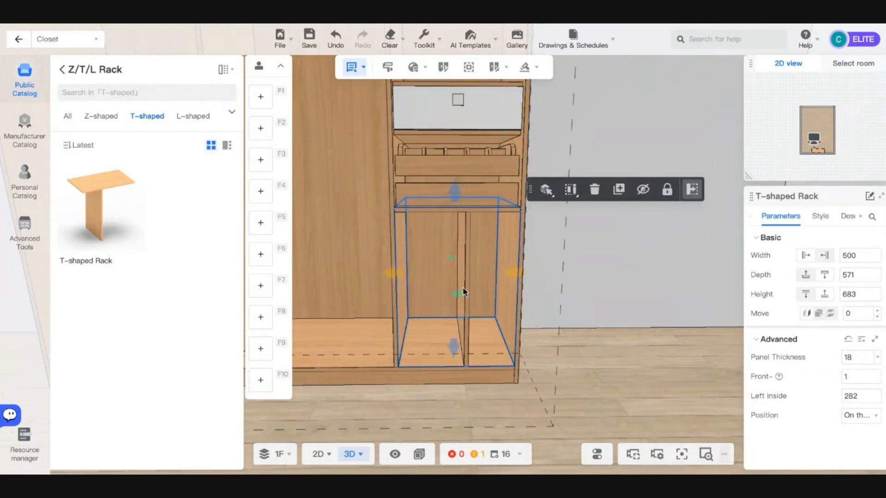
left_click(465, 283)
left_click(430, 274)
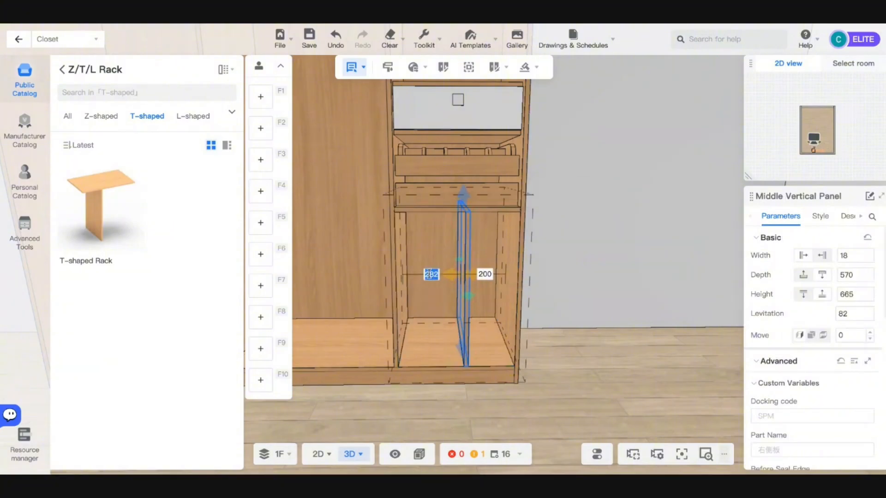
key("Return")
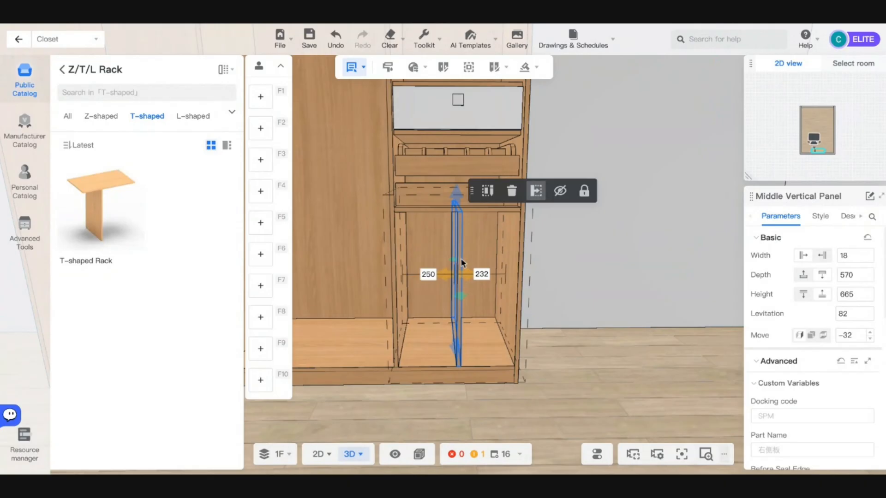
scroll(590, 297, "down", 4)
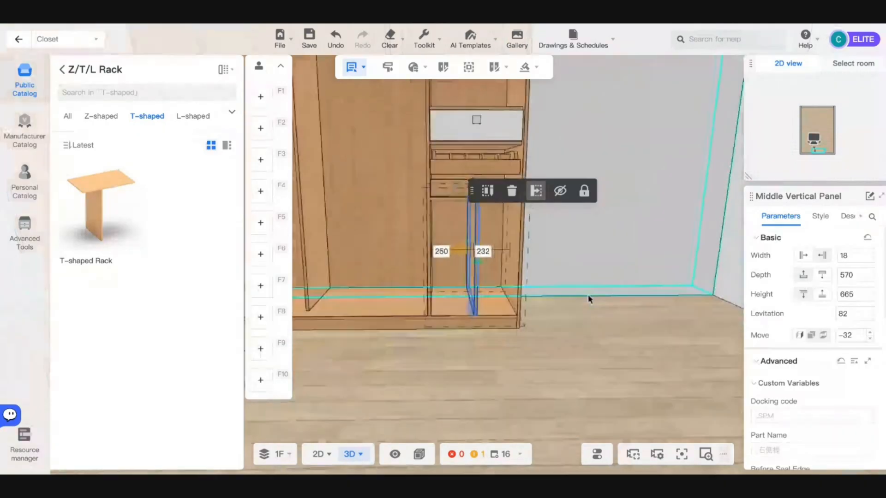
left_click(588, 346)
scroll(538, 320, "up", 4)
scroll(441, 288, "up", 3)
- Select the right section's lower cabinet with the T-shaped Rack and orbit to view its right side
left_click(439, 288)
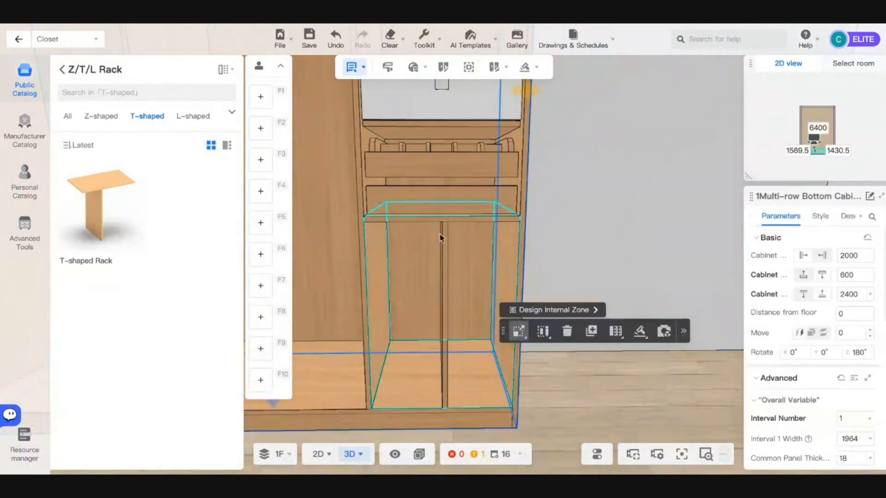
left_click_drag(641, 238, 566, 226)
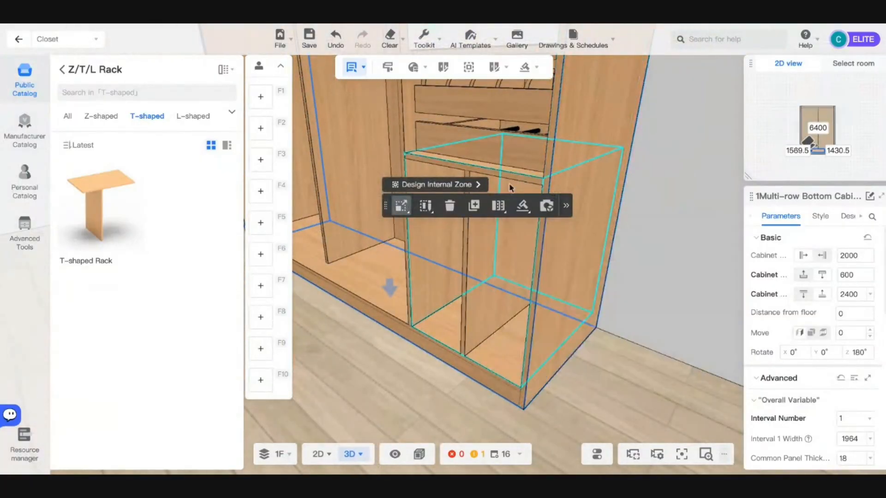
scroll(825, 349, "down", 1)
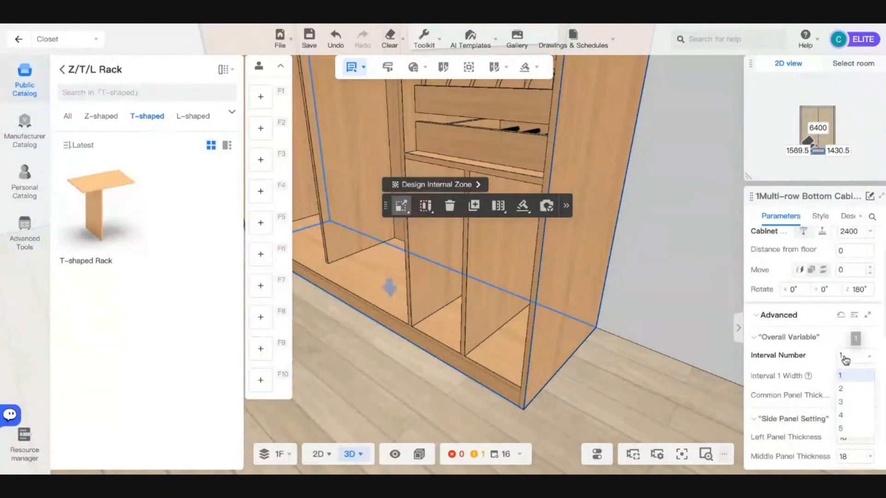
scroll(829, 376, "down", 3)
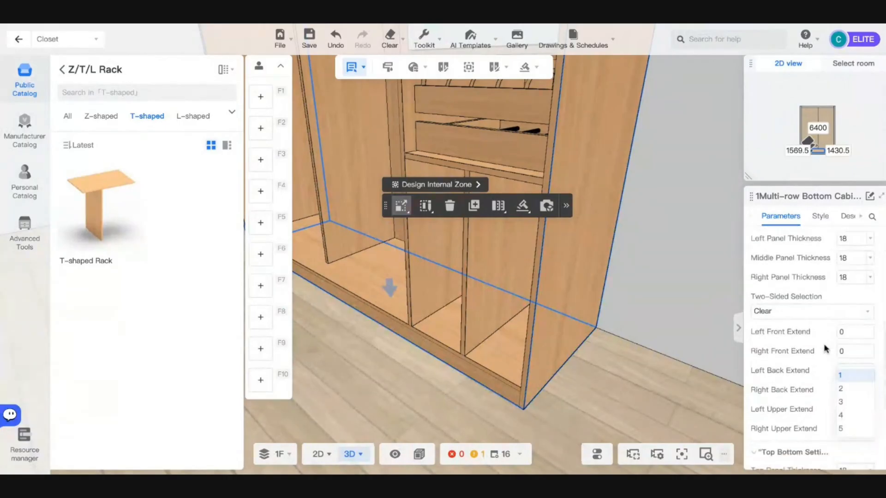
scroll(825, 350, "down", 4)
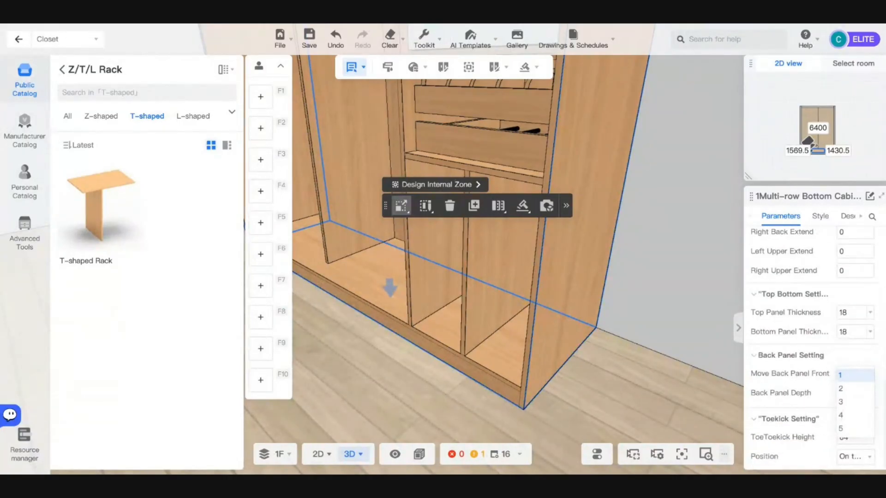
scroll(814, 392, "up", 8)
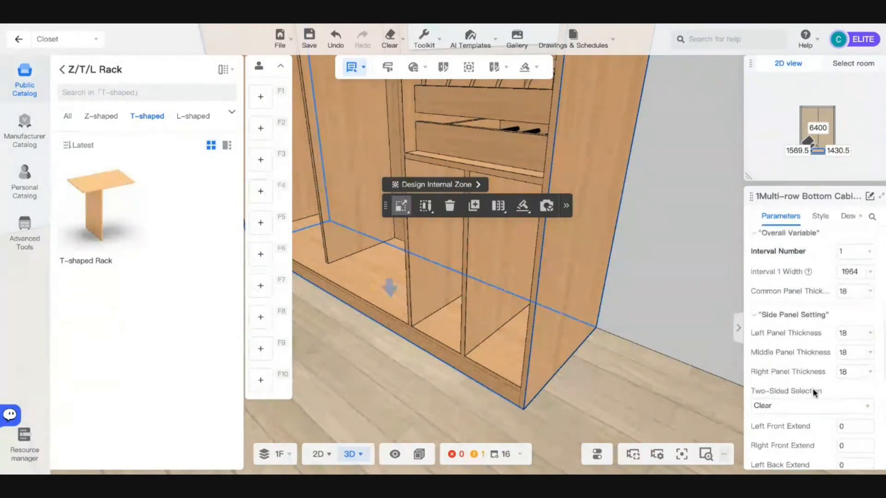
scroll(814, 392, "up", 2)
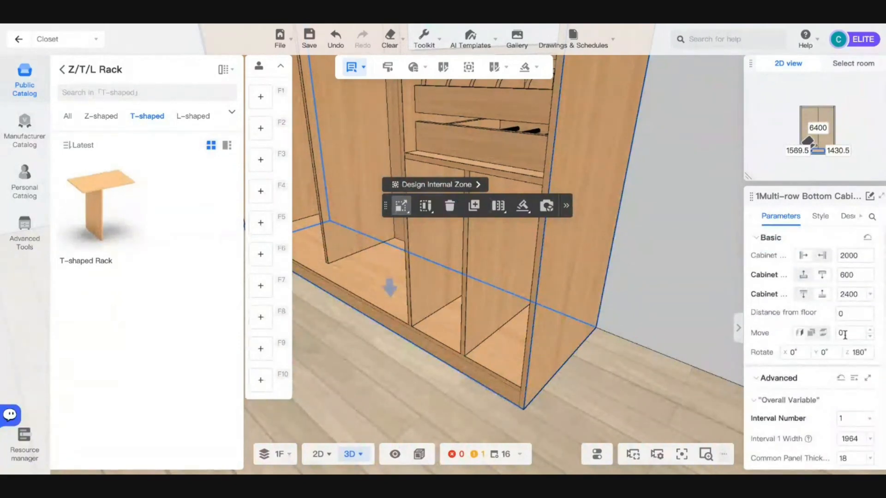
- Set the T-shaped rack's top fixed shelf depth to 520 mm
left_click(477, 270)
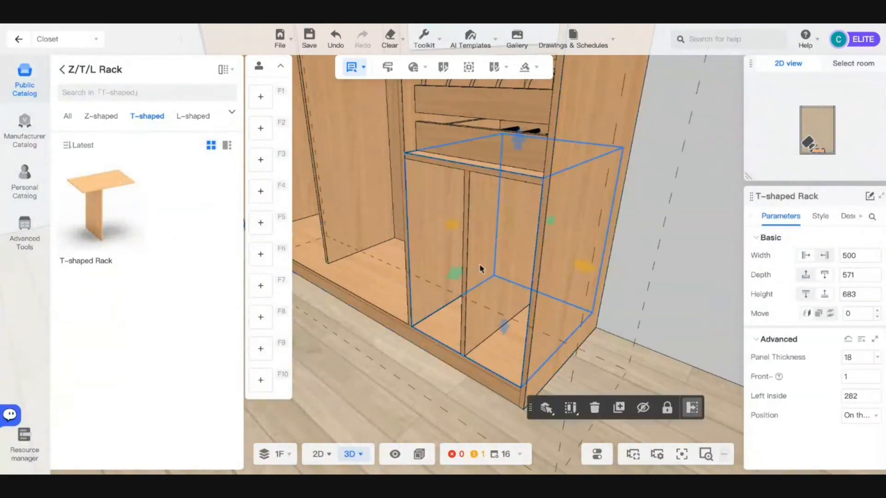
left_click(503, 173)
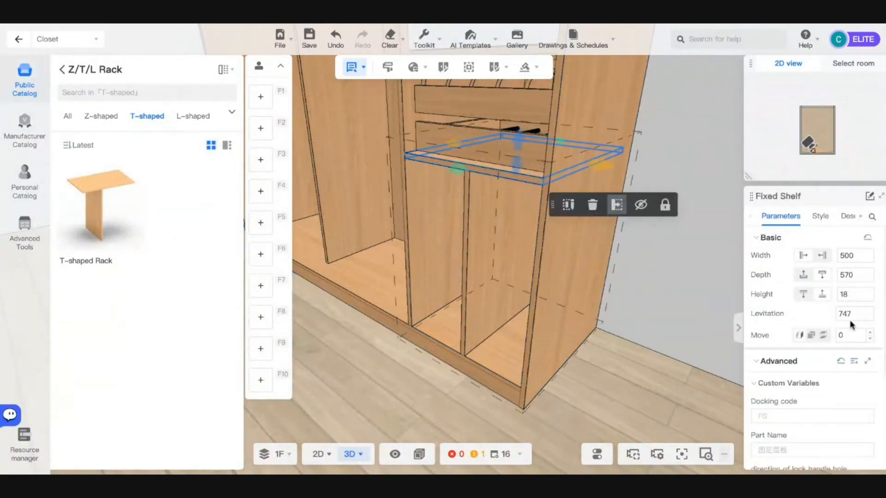
scroll(853, 325, "down", 3)
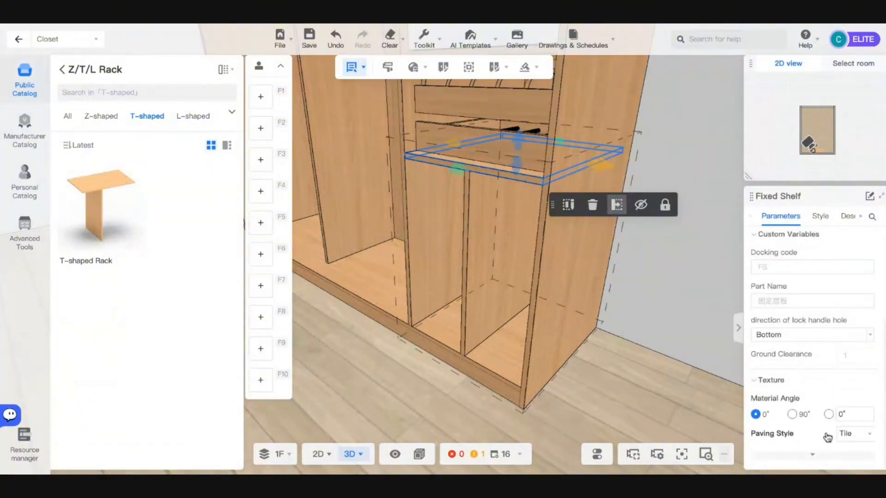
scroll(821, 453, "down", 2)
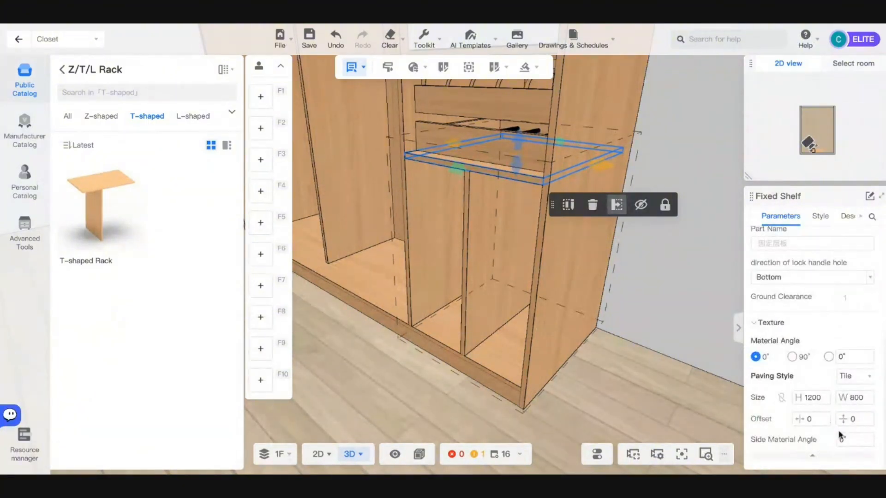
right_click_drag(461, 171, 474, 175)
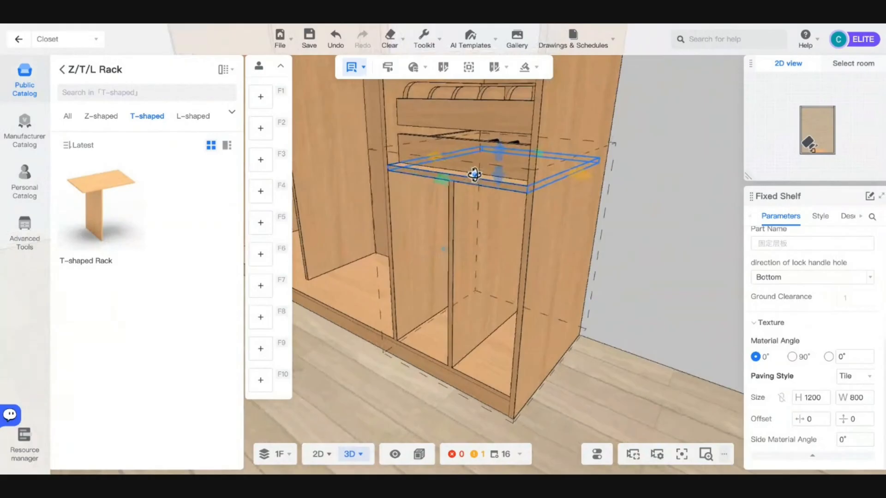
scroll(811, 337, "up", 5)
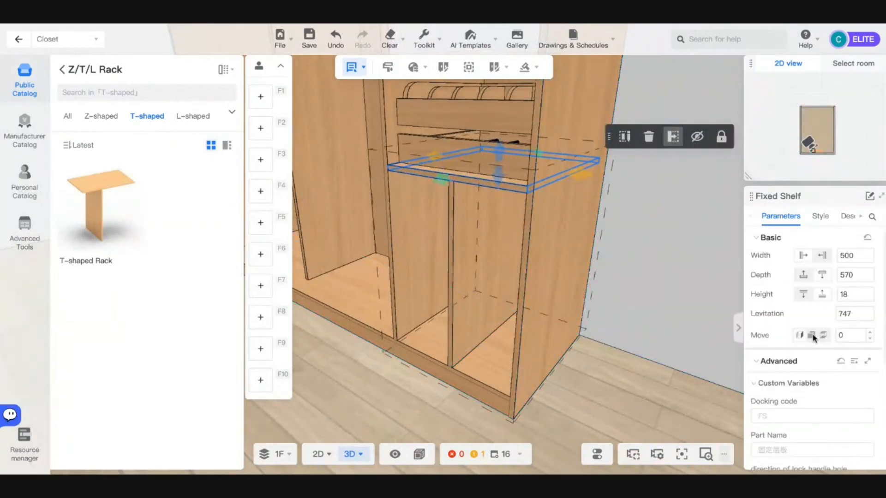
mouse_move(840, 335)
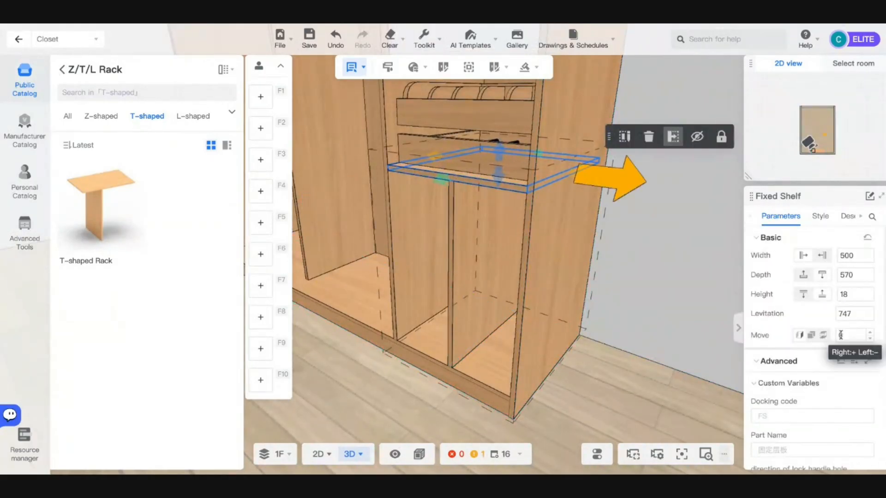
mouse_move(841, 294)
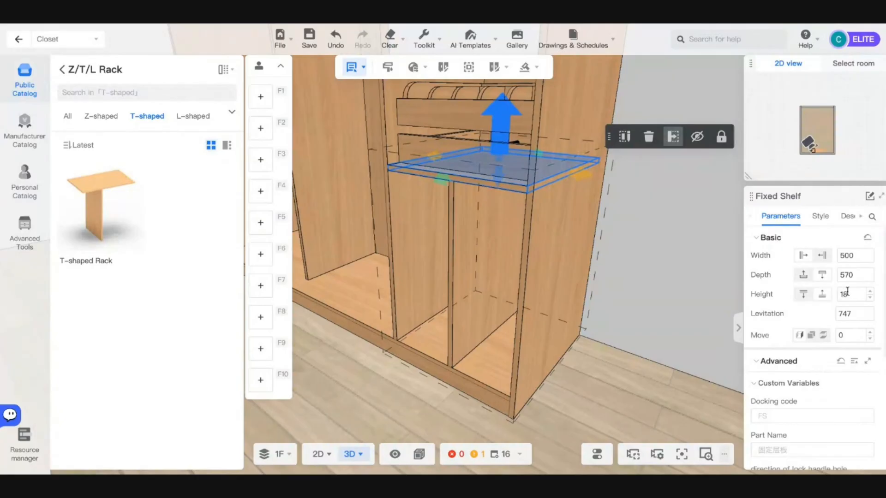
mouse_move(849, 279)
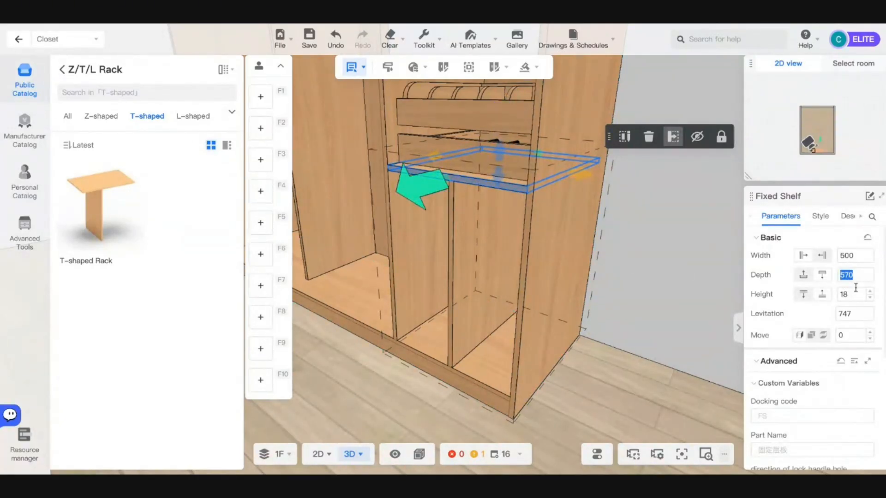
left_click(438, 116)
left_click(454, 122)
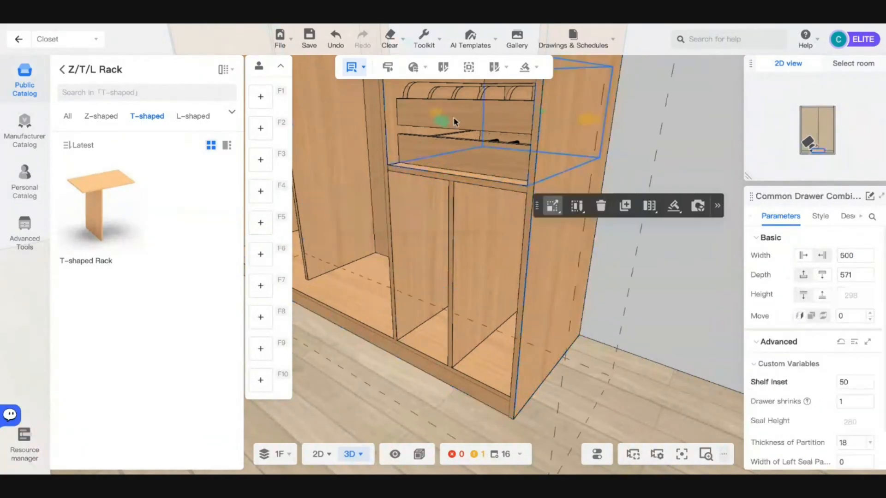
left_click(487, 189)
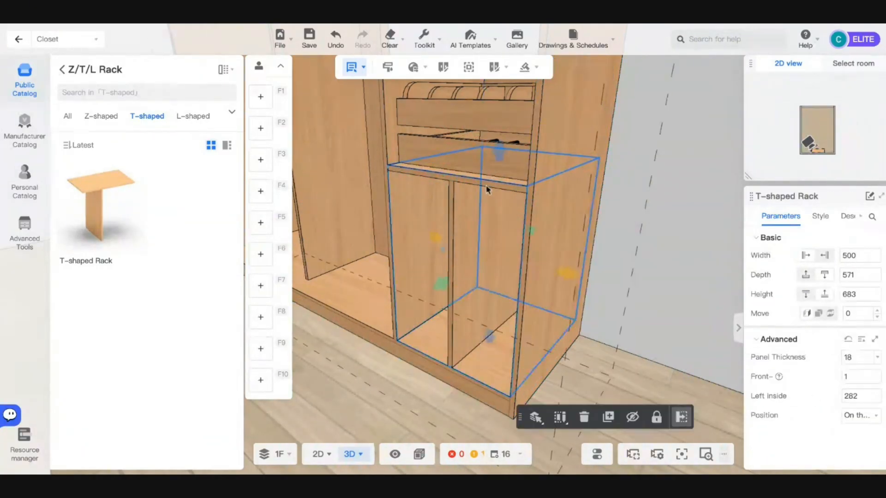
left_click(487, 188)
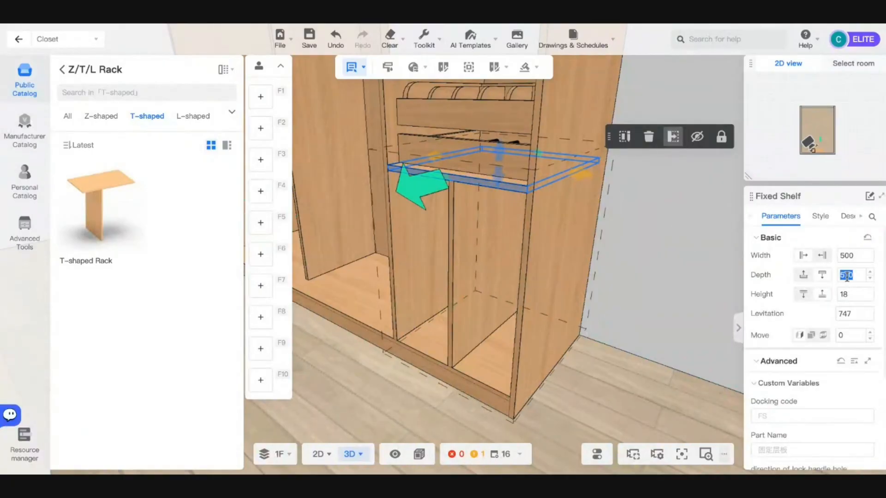
key("Return")
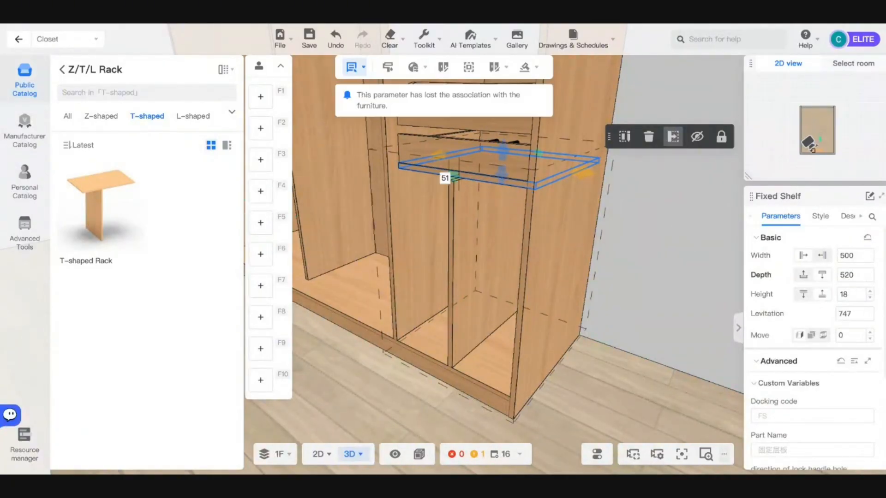
- Set the rack's middle vertical panel depth to 520 mm
left_click(499, 198)
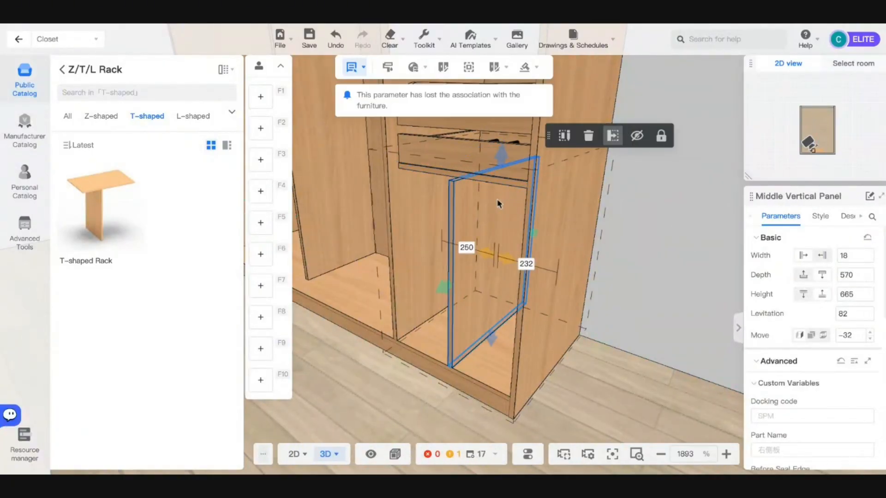
left_click(849, 273)
type("520")
key("Return")
left_click_drag(563, 339, 639, 325)
- Deselect the rack by picking the floor and turn the view to face the closet front
left_click(618, 362)
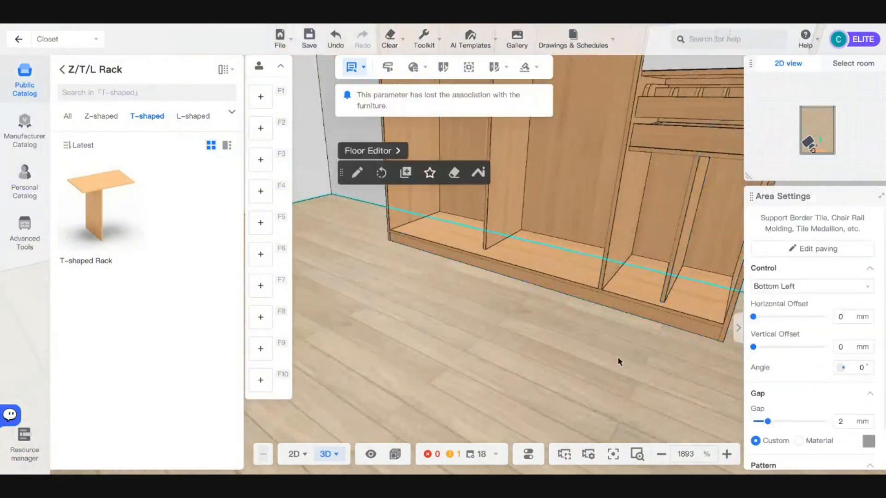
left_click_drag(600, 364, 642, 358)
scroll(642, 358, "down", 10)
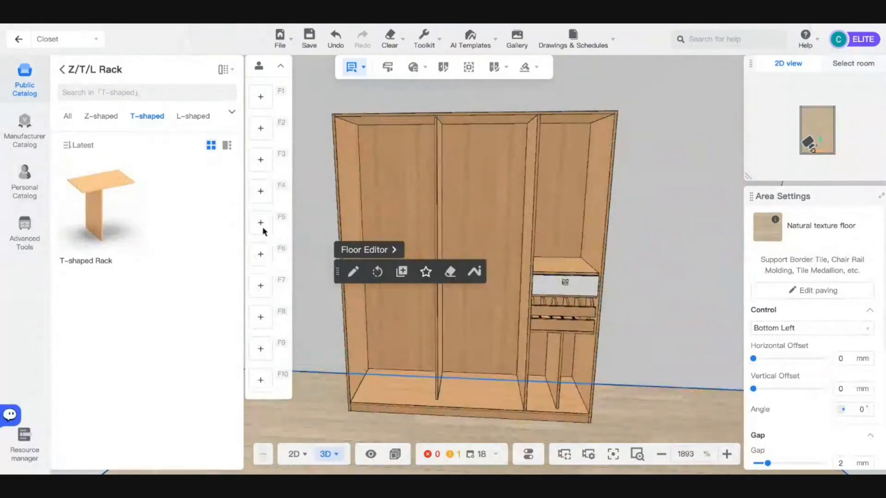
- Return to the full Parts catalog, jump to Accessories, and view all Light Strip items
left_click(62, 69)
scroll(168, 266, "down", 3)
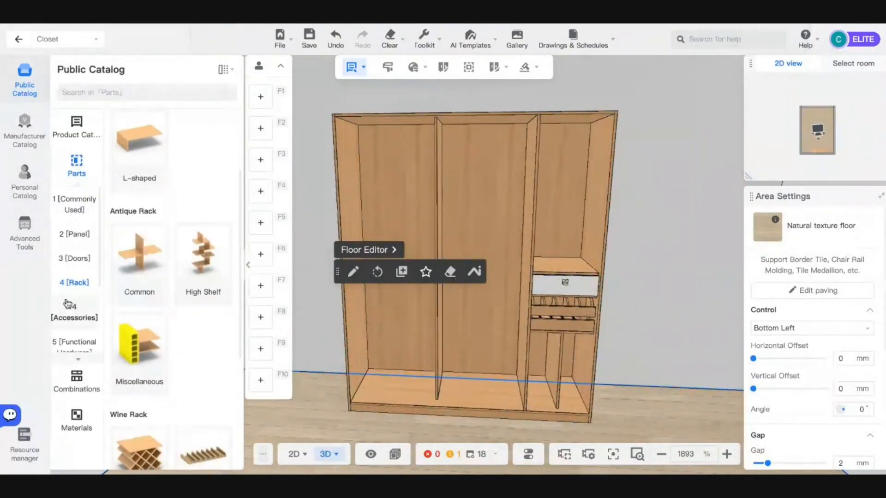
left_click(67, 308)
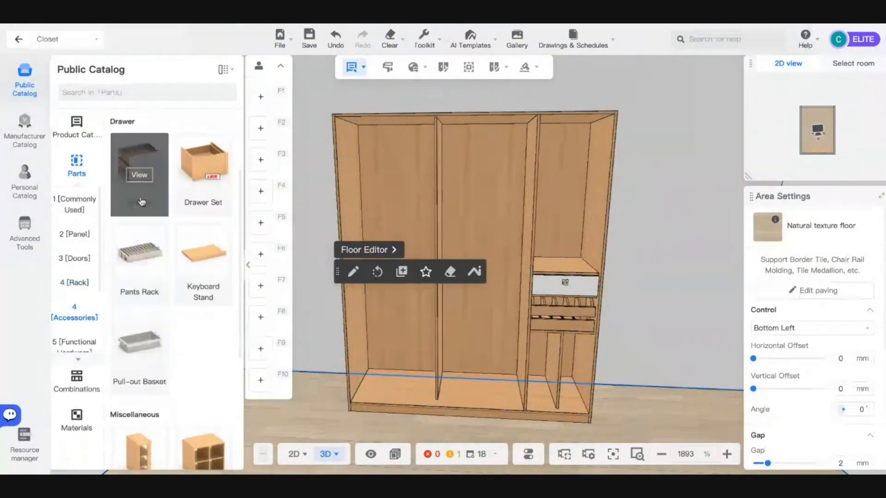
scroll(169, 225, "down", 5)
scroll(171, 225, "up", 5)
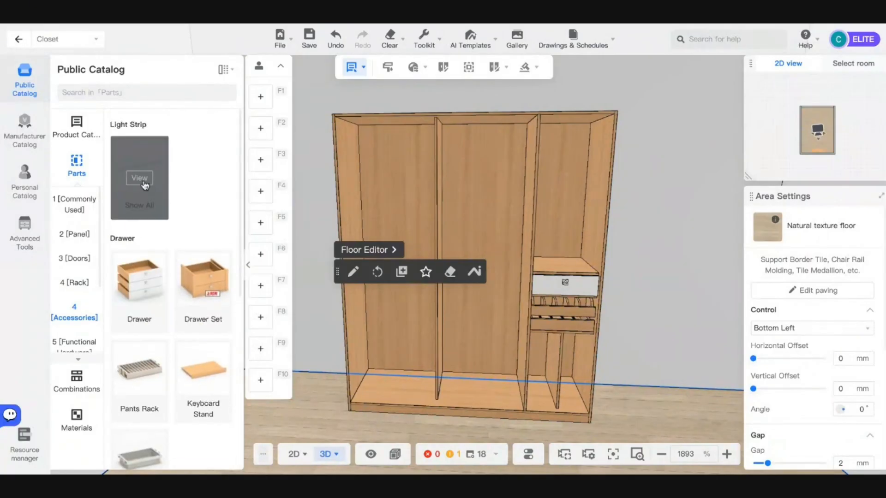
left_click(139, 179)
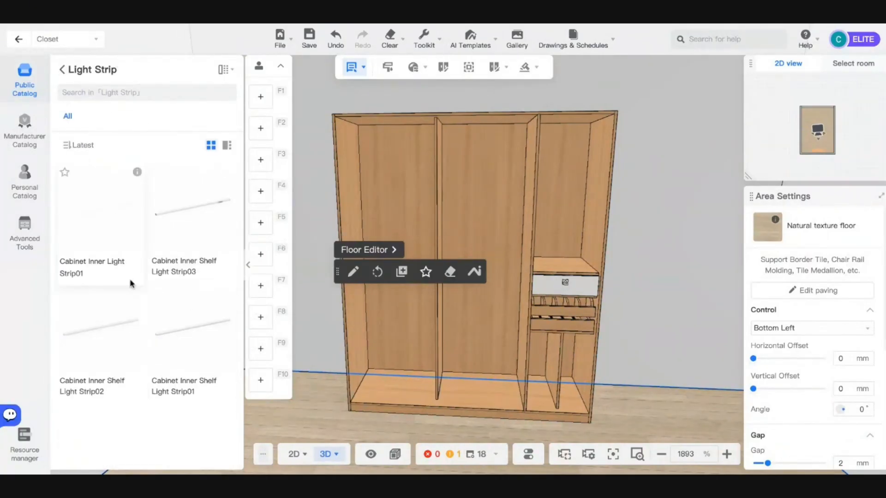
mouse_move(180, 274)
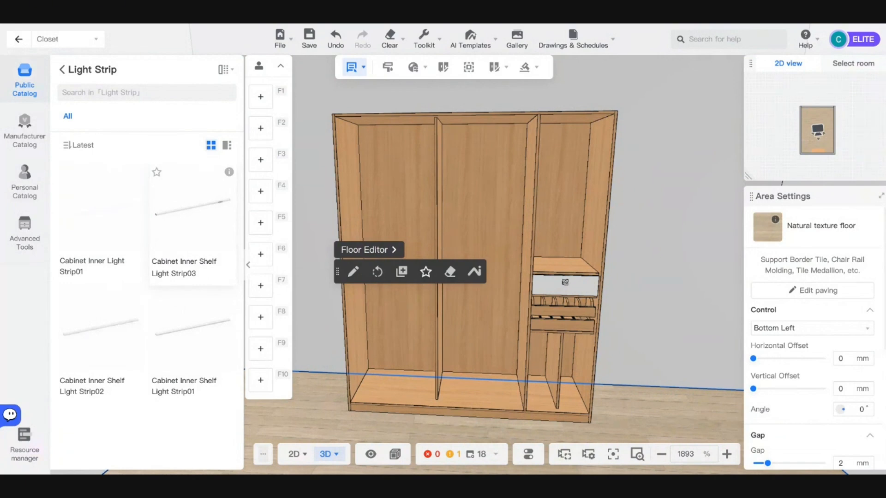
- Show the Clothes Rod list under Parts > Functional Hardware > Clothes Rack
left_click(62, 70)
left_click(96, 288)
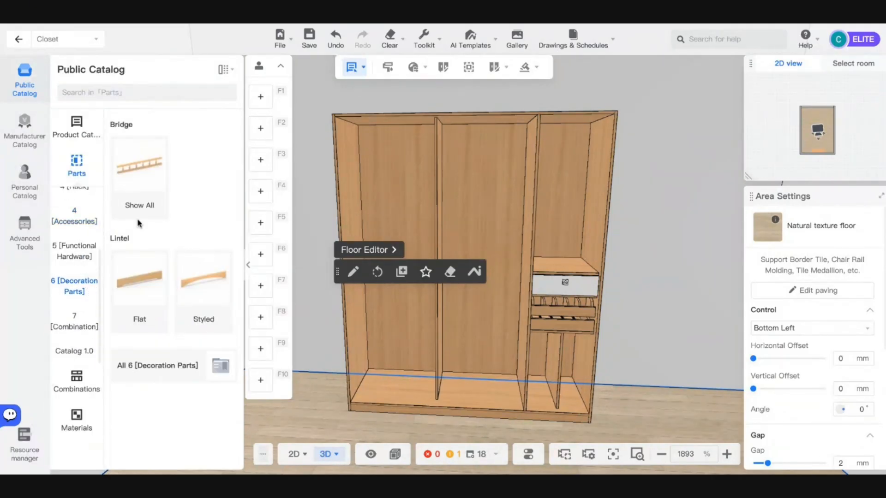
left_click(76, 251)
left_click(141, 179)
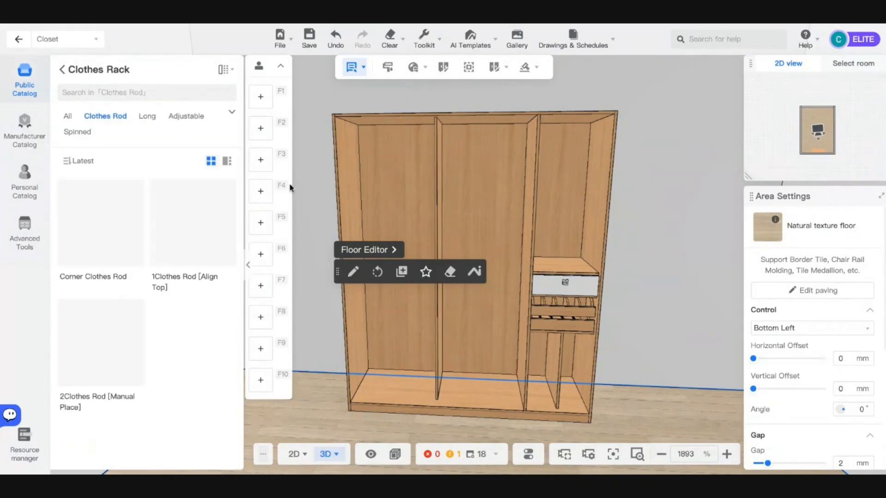
scroll(320, 176, "up", 2)
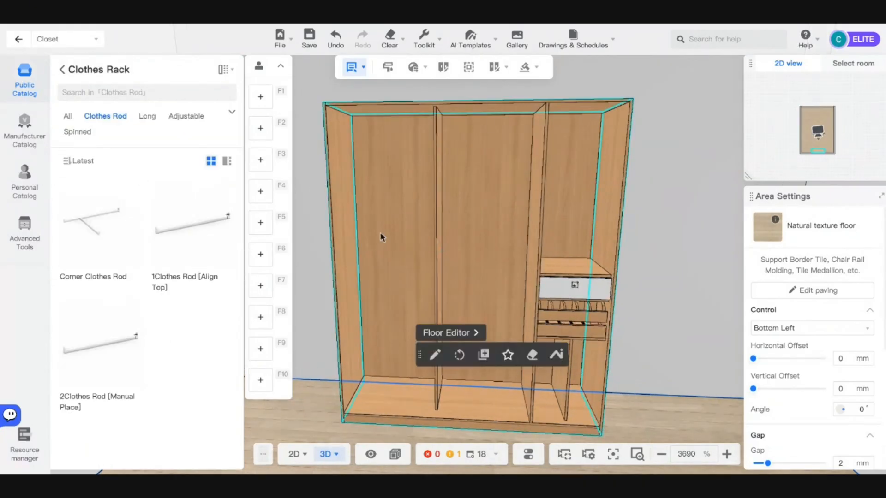
- Place a manual-place clothes rod across the top of the left bay
scroll(381, 237, "up", 3)
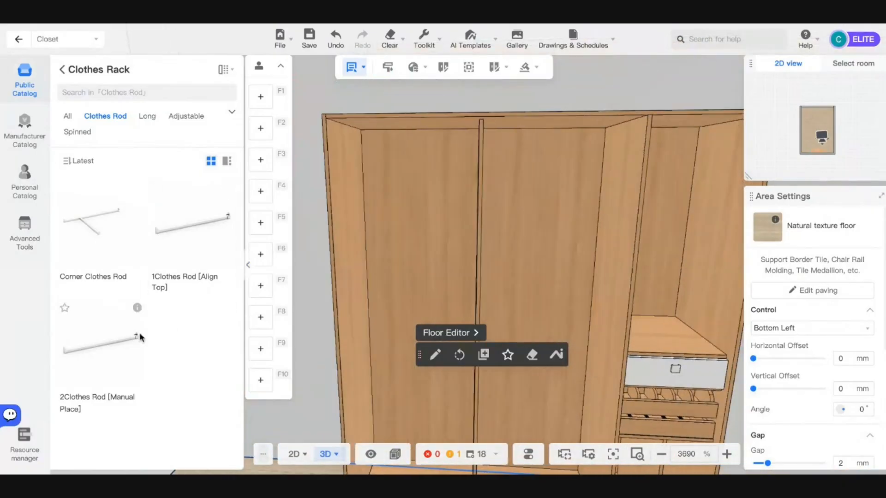
left_click(139, 337)
left_click(407, 152)
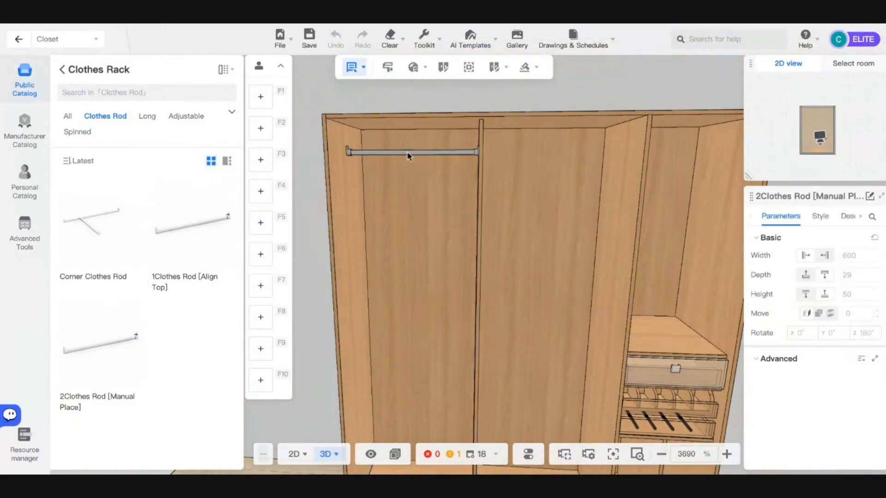
right_click_drag(474, 220, 682, 271)
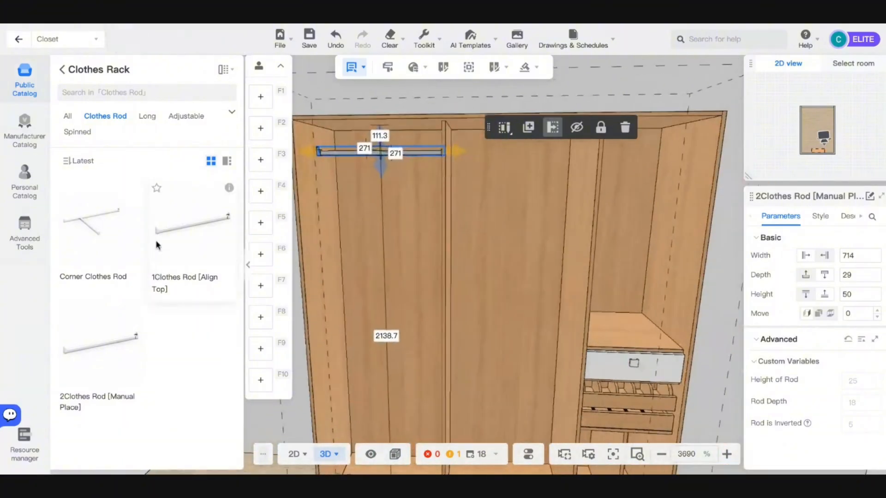
- Add a second manual-place clothes rod in the middle bay, then face the closet front again
left_click(99, 362)
left_click(492, 160)
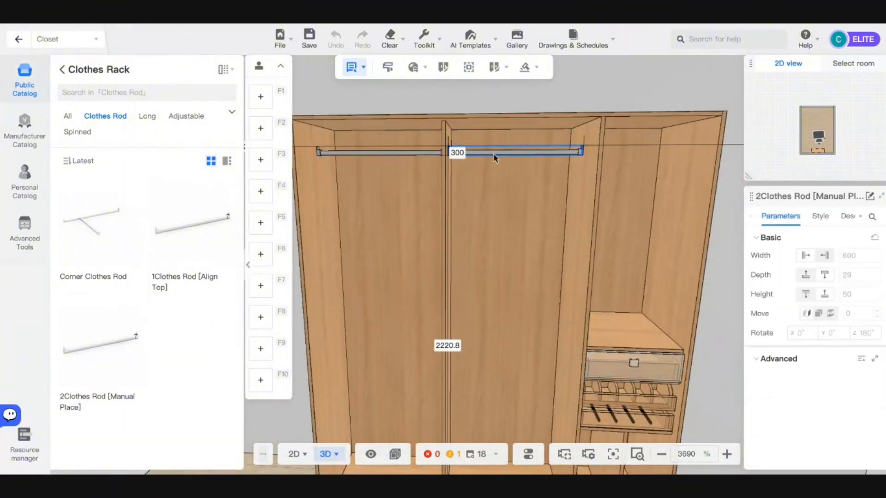
left_click(492, 152)
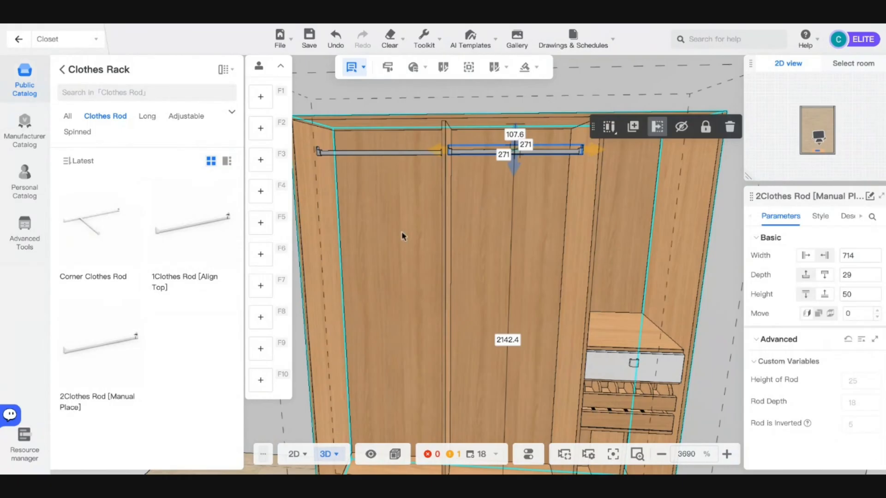
scroll(458, 243, "down", 3)
right_click_drag(418, 261, 563, 251)
scroll(459, 285, "up", 3)
scroll(563, 251, "down", 3)
left_click(650, 357)
right_click_drag(669, 388, 621, 380)
scroll(538, 325, "up", 3)
right_click_drag(538, 325, 470, 206)
- Copy the 1223-height fixed shelf and paste a copy into the middle compartment
left_click(62, 70)
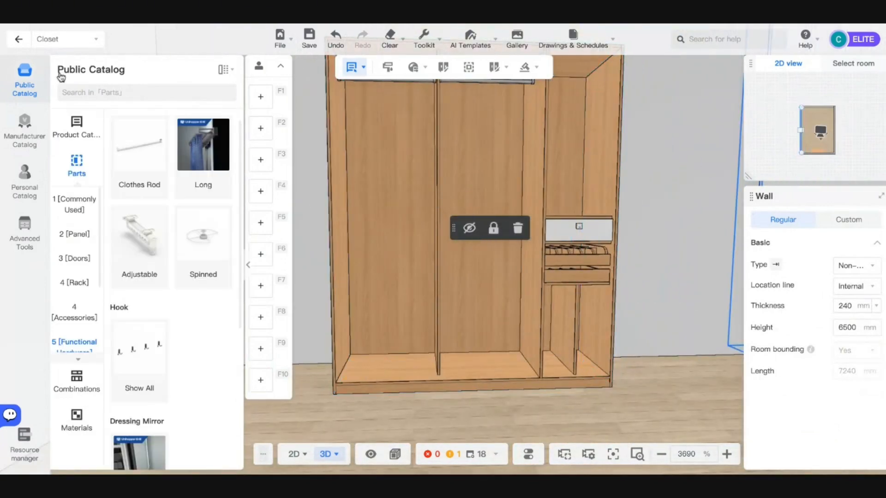
double_click(574, 218)
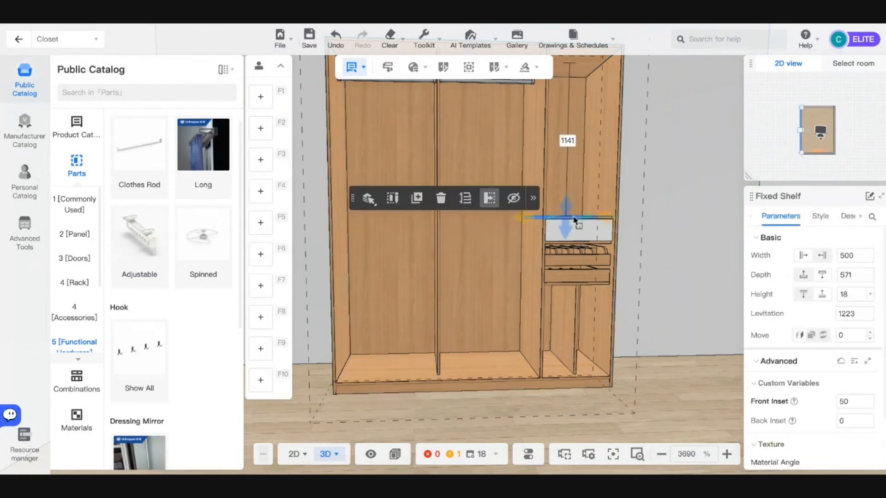
key("ctrl+c")
key("ctrl+v")
left_click(487, 219)
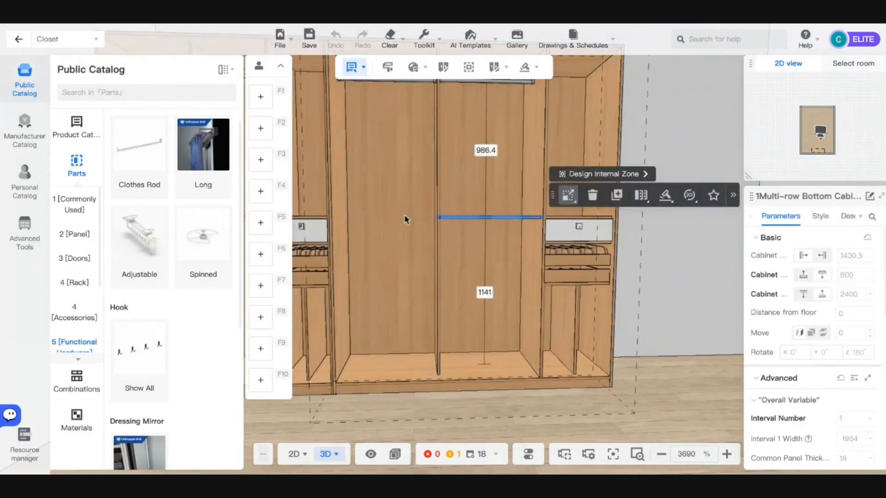
- Delete the unwanted duplicate cabinet
left_click(612, 349)
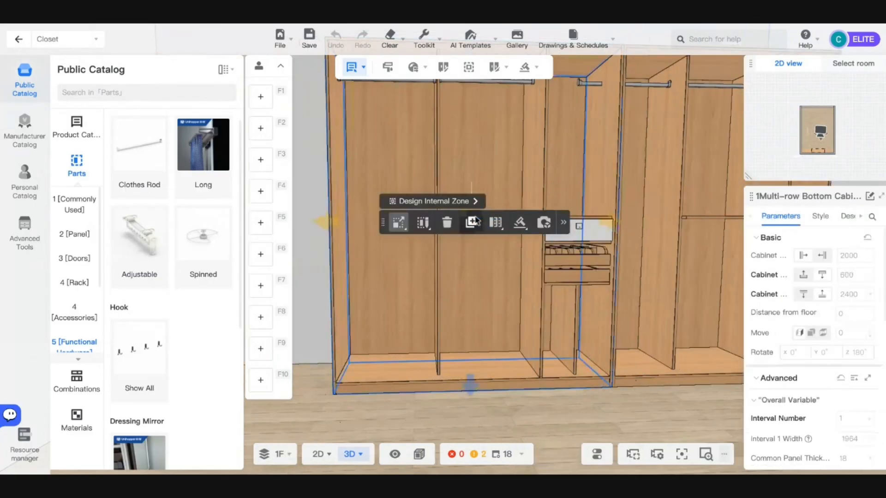
left_click(630, 348)
scroll(634, 349, "down", 2)
key("Delete")
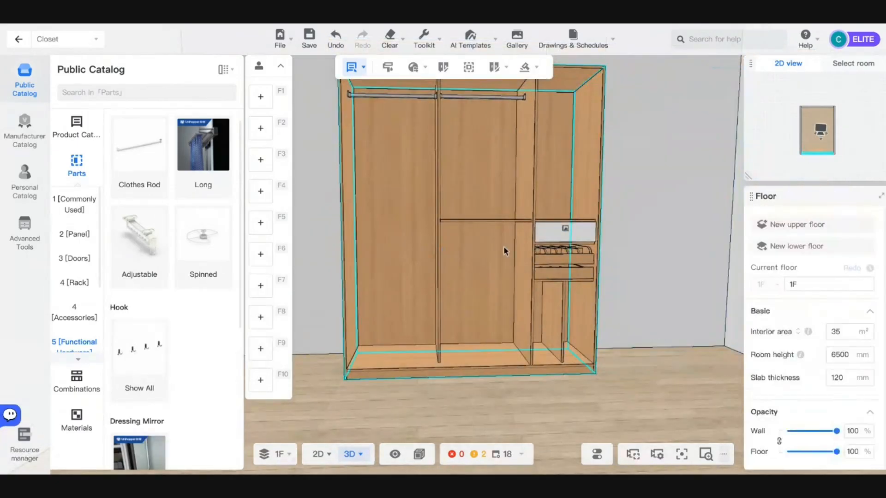
- Move a shelf copy into the left compartment
left_click(478, 224)
left_click_drag(475, 225, 406, 224)
scroll(425, 226, "up", 4)
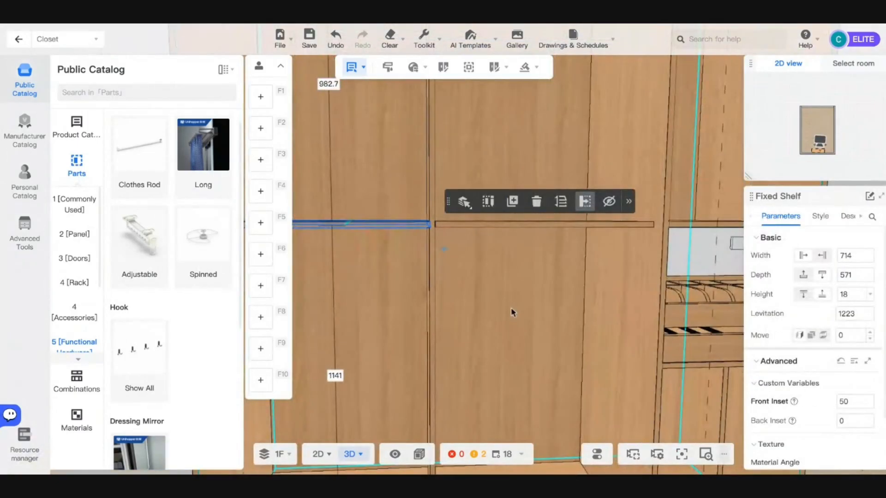
scroll(511, 312, "down", 5)
mouse_move(512, 313)
right_mouse_down()
mouse_move(600, 348)
mouse_move(674, 341)
mouse_move(569, 379)
mouse_move(504, 322)
right_mouse_up()
- Change the wide bays' shelves to a Front Inset of 100 instead of 50
scroll(503, 322, "down", 5)
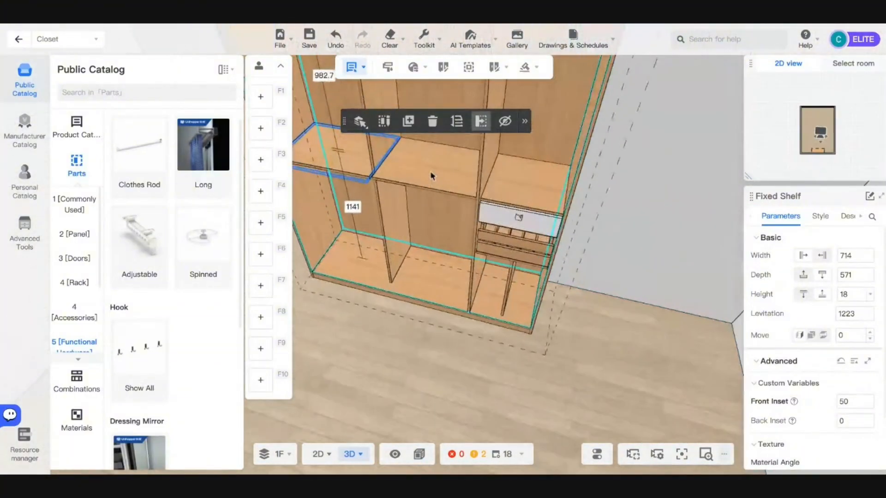
scroll(422, 181, "up", 4)
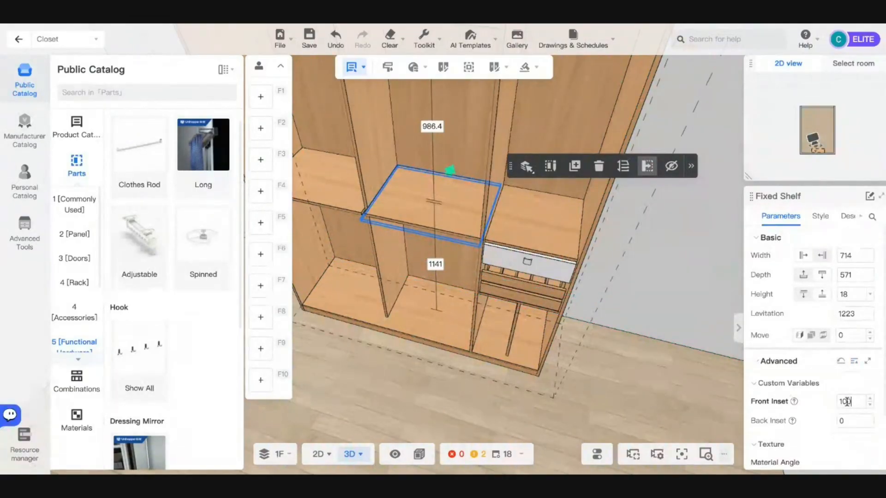
key("Return")
left_click(329, 191)
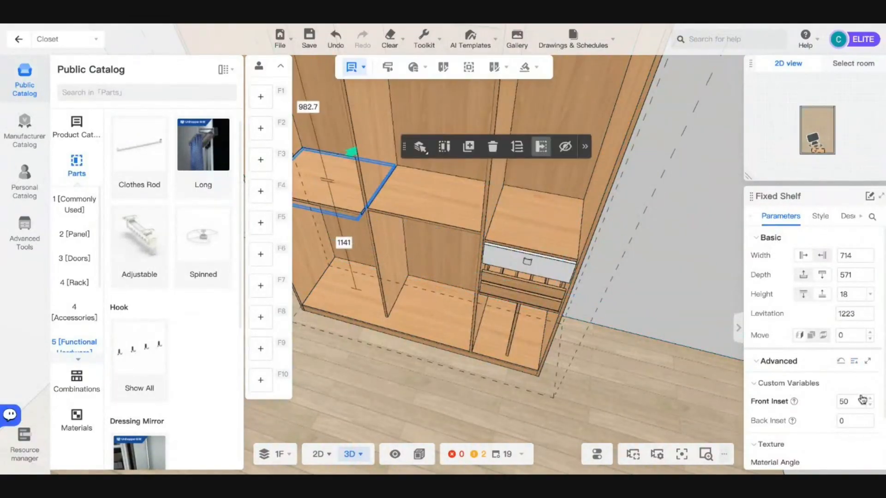
scroll(462, 312, "down", 4)
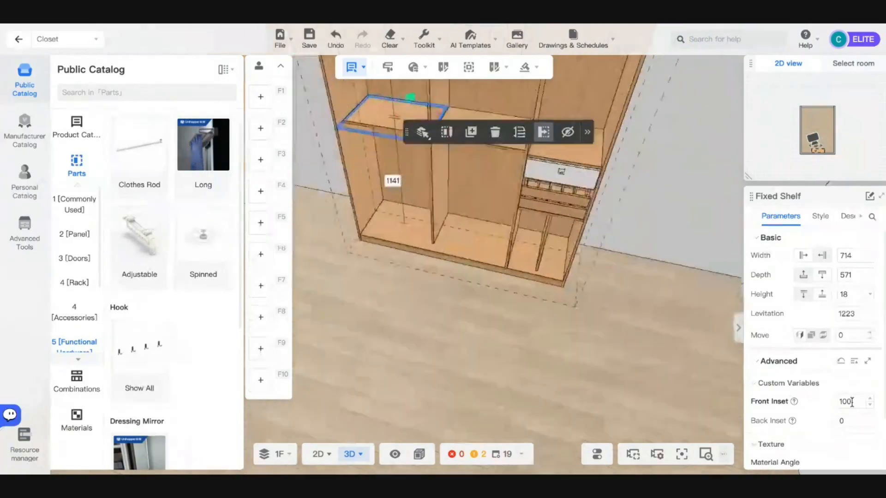
left_click_drag(463, 312, 455, 286)
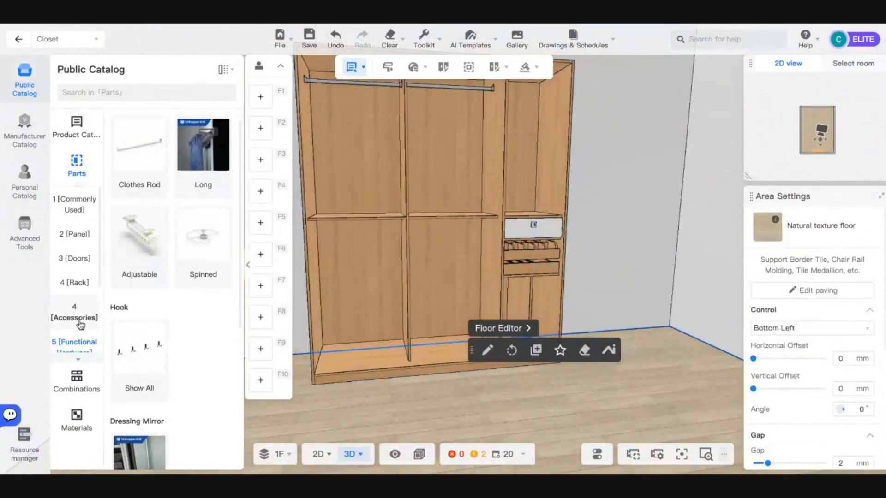
- Open Accessories > Drawer and drag 3 Grid Rack-drawer R under the left bay's shelf
scroll(76, 277, "down", 1)
left_click(76, 261)
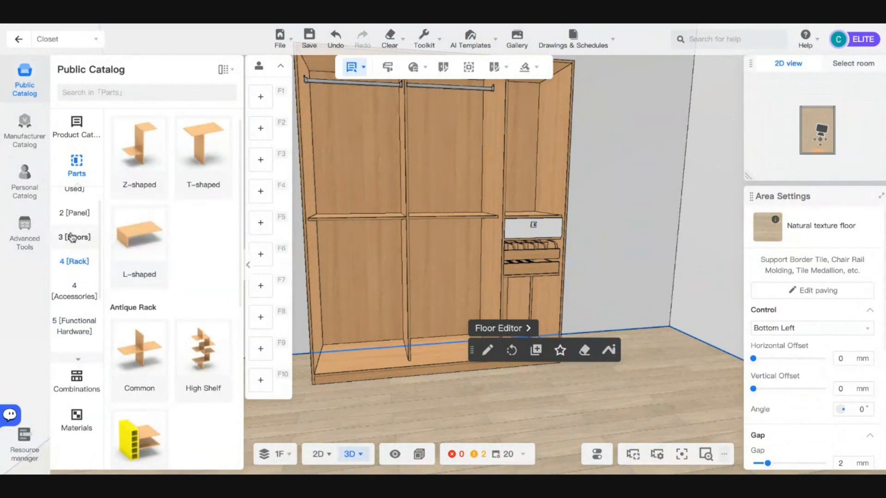
left_click(74, 237)
left_click(74, 291)
left_click(144, 286)
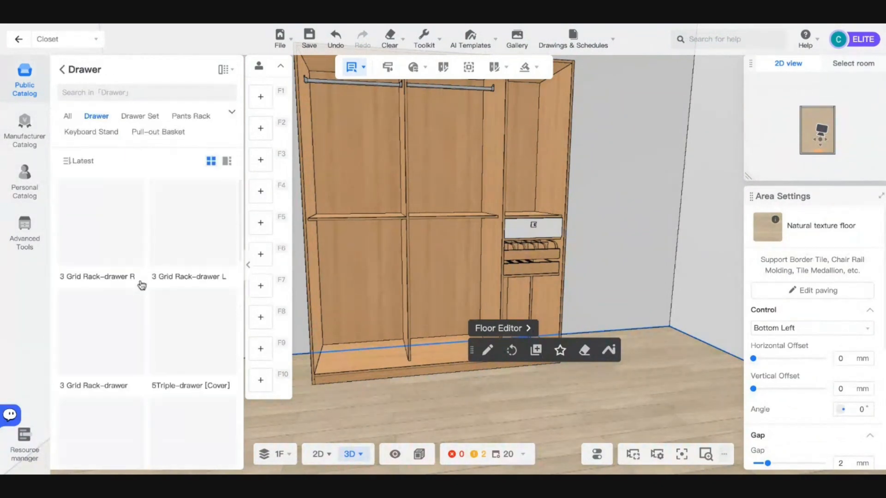
scroll(194, 293, "down", 2)
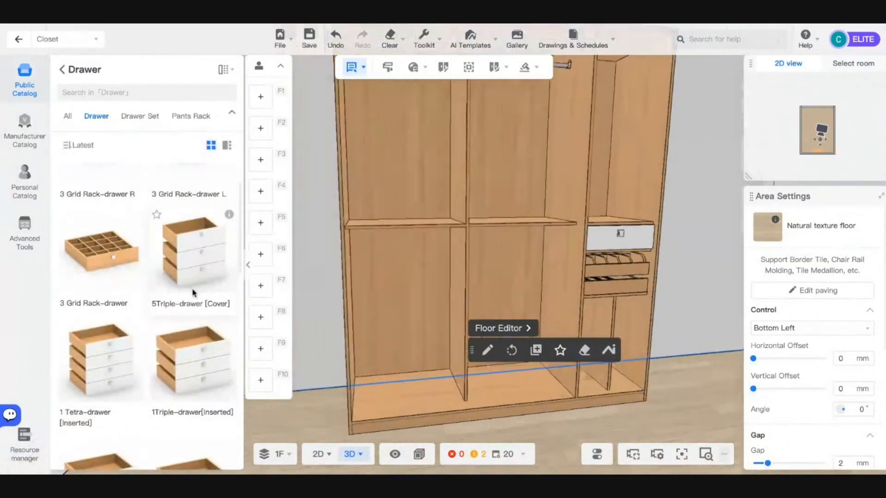
scroll(136, 254, "up", 2)
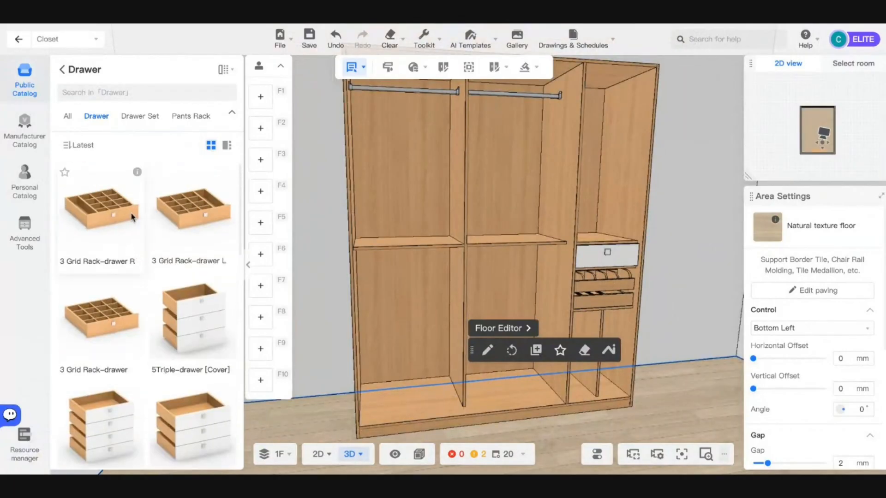
left_click_drag(137, 254, 420, 252)
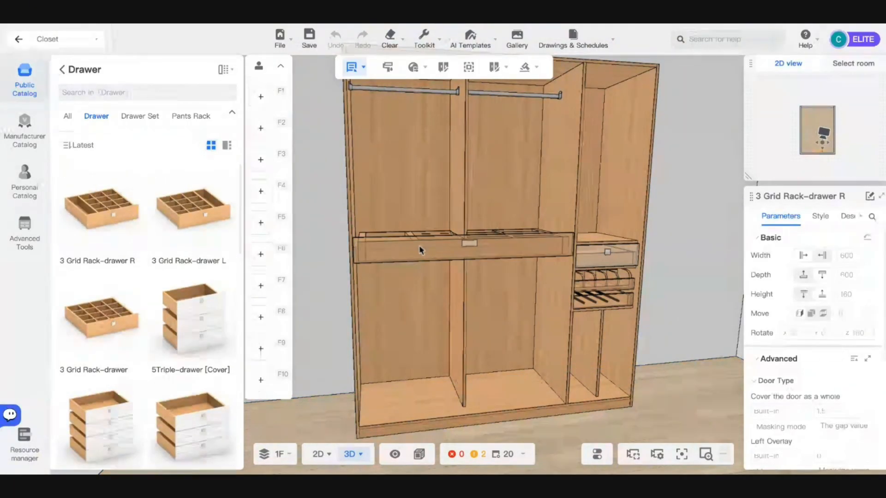
- Place the left grid-rack drawer with a 0 offset to the shelf and inset 100
left_click(418, 253)
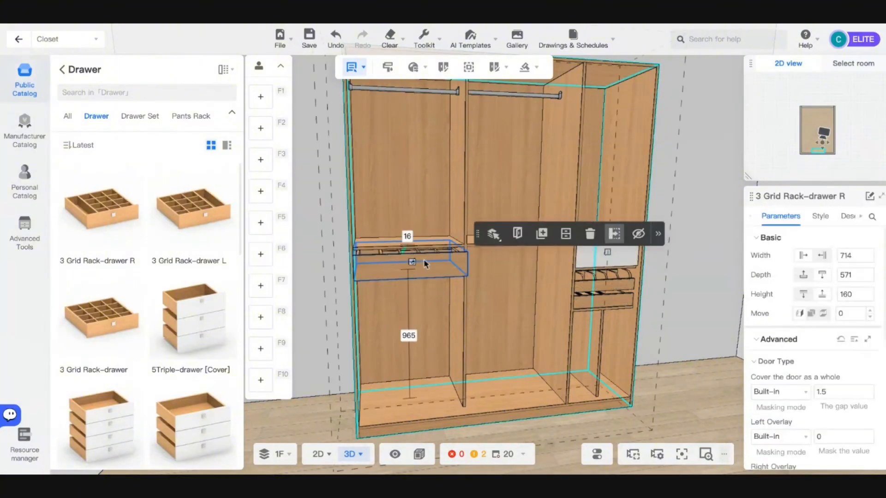
left_click(406, 237)
type("0")
key("Return")
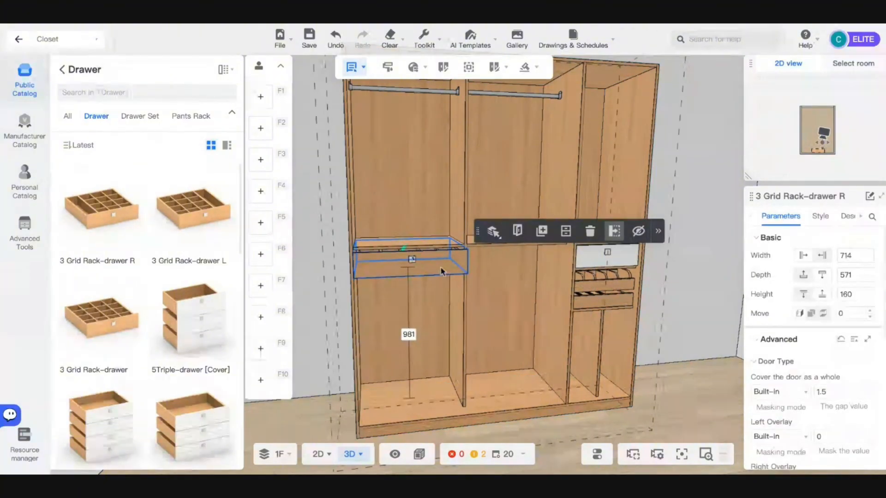
scroll(720, 319, "up", 4)
scroll(790, 330, "down", 2)
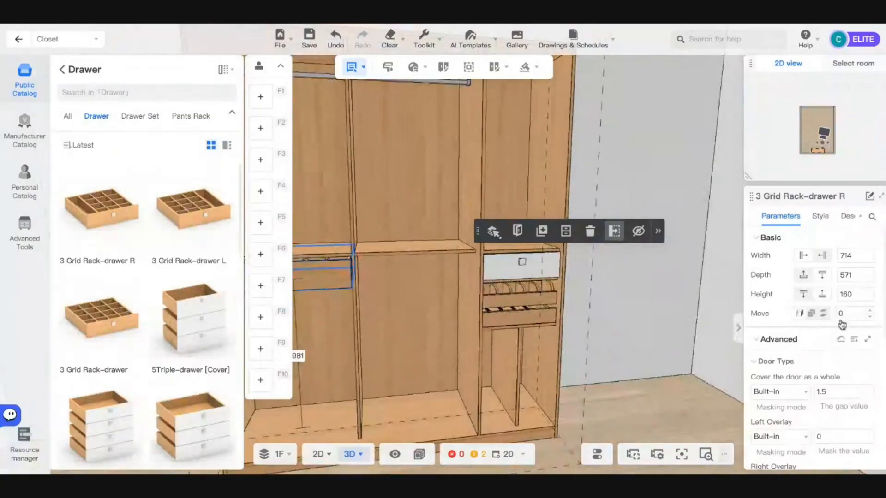
scroll(819, 375, "down", 4)
scroll(819, 375, "down", 4)
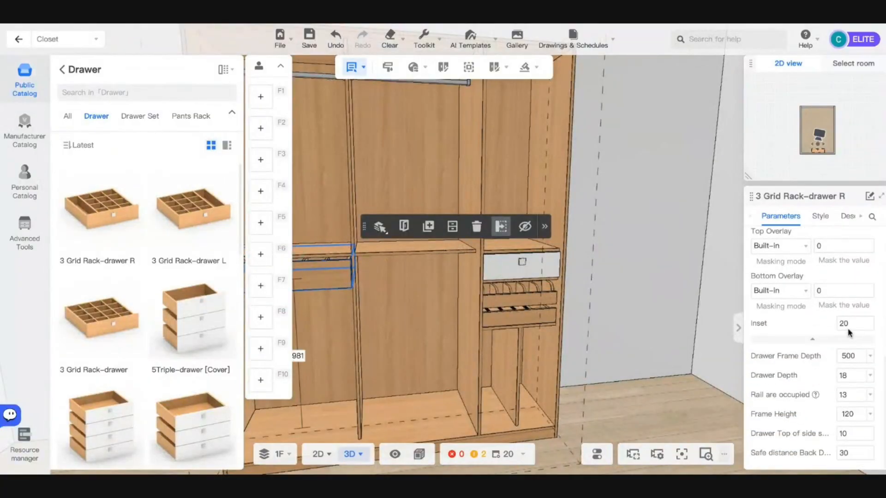
key("Return")
- Place 3 Grid Rack-drawer L in the middle bay with top gap 0 and inset 100
key("a")
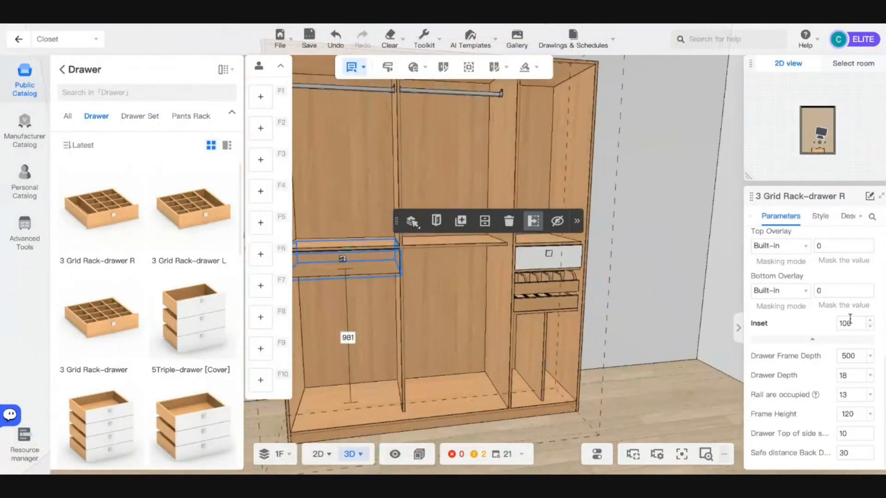
key("w")
key("s")
key("d")
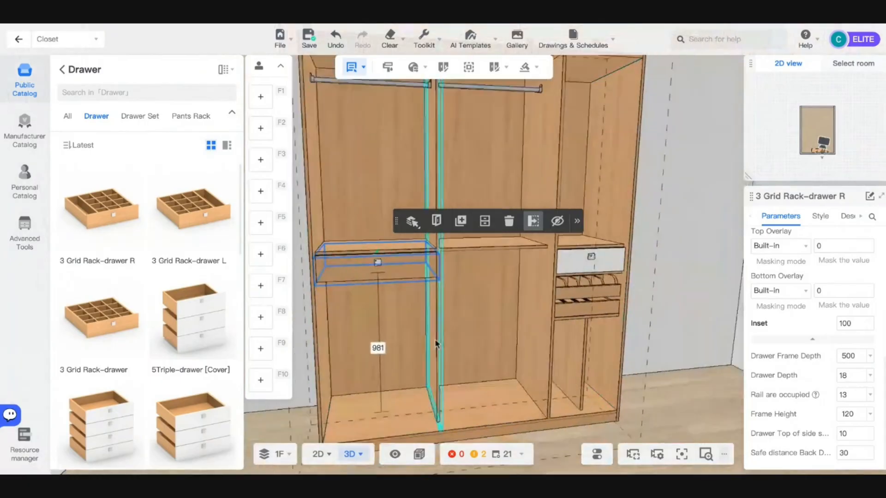
key("a")
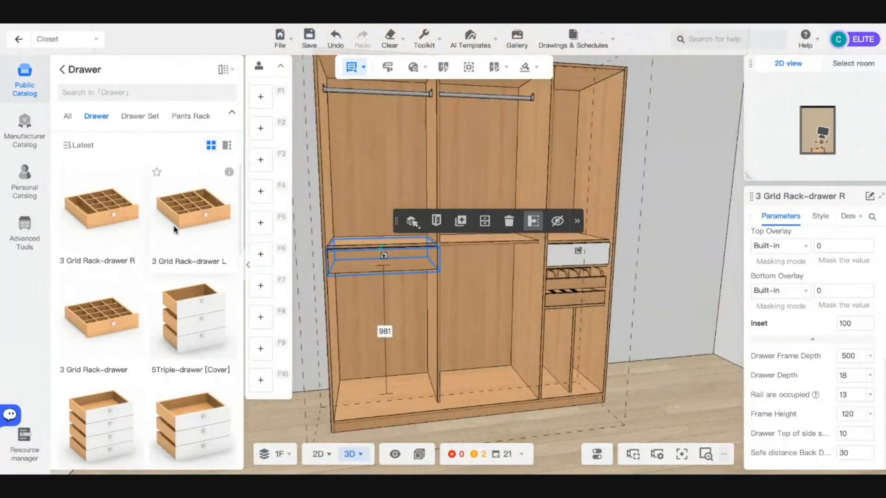
left_click(194, 207)
left_click(459, 263)
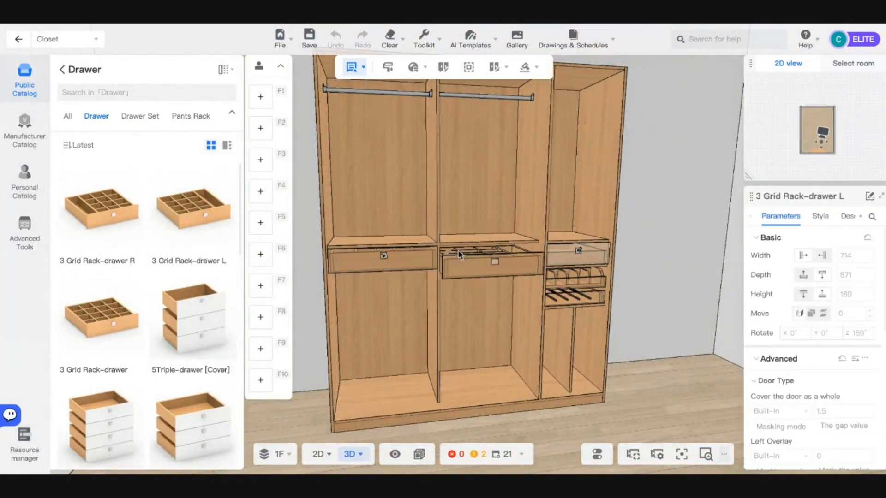
left_click(483, 235)
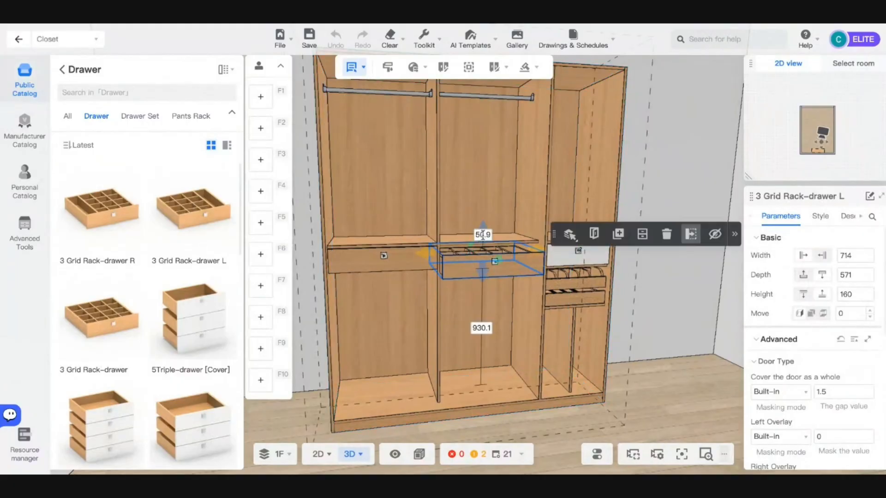
type("0")
key("Return")
scroll(513, 259, "up", 3)
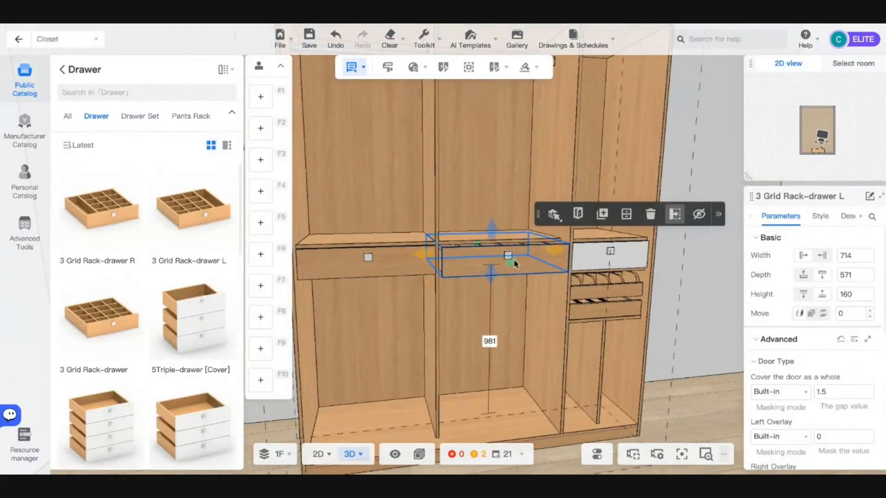
scroll(837, 401, "down", 5)
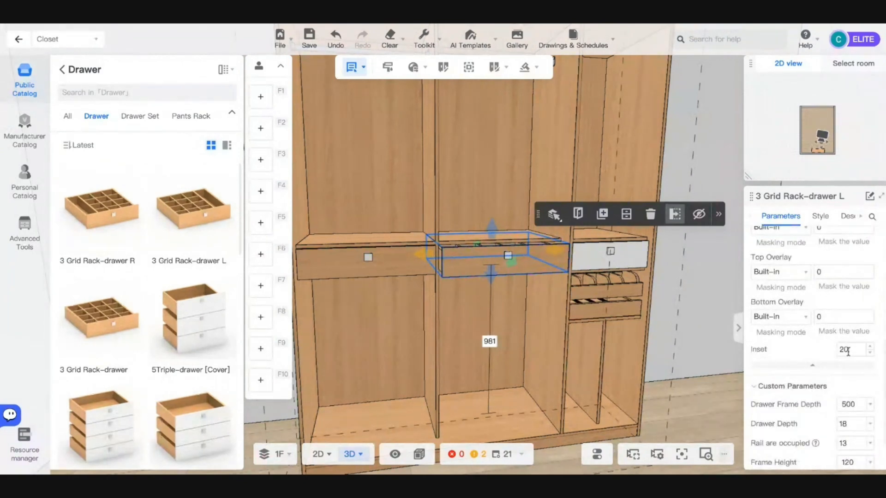
key("Return")
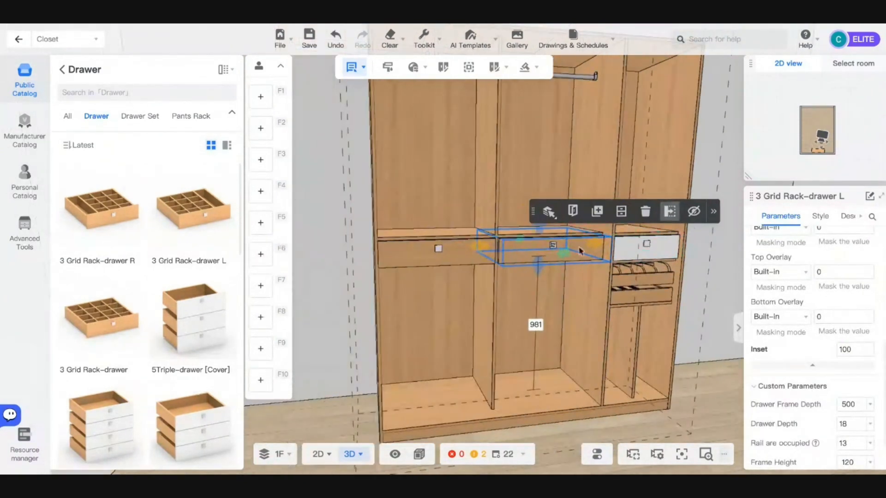
scroll(683, 417, "down", 3)
left_click(682, 417)
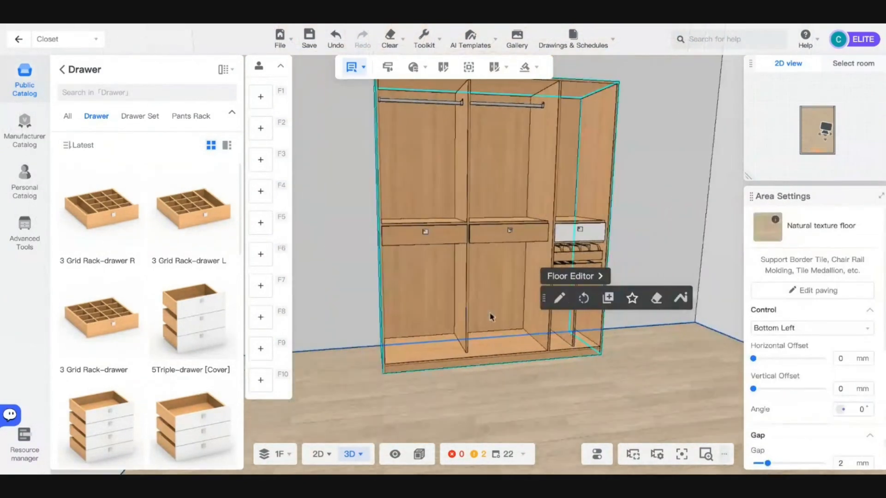
- Center the wardrobe in view and show the Pants Rack items in the catalog
scroll(518, 254, "up", 3)
scroll(518, 260, "down", 4)
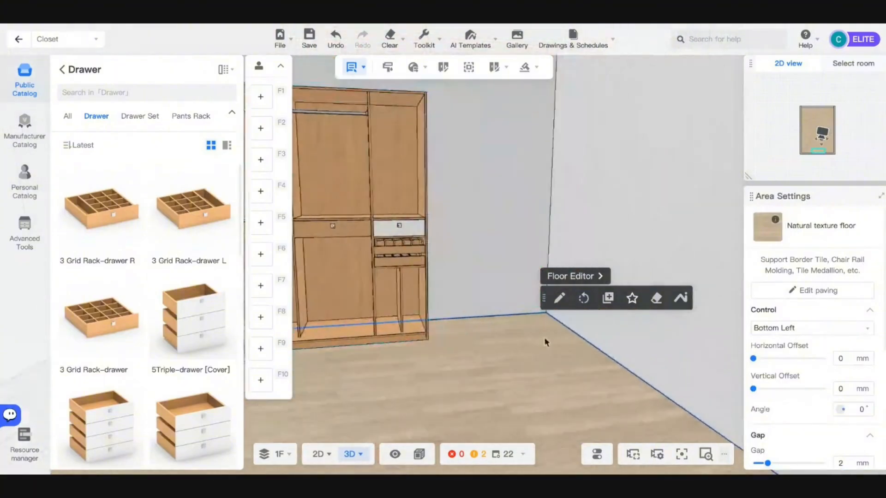
right_click_drag(546, 340, 511, 341)
scroll(511, 341, "up", 4)
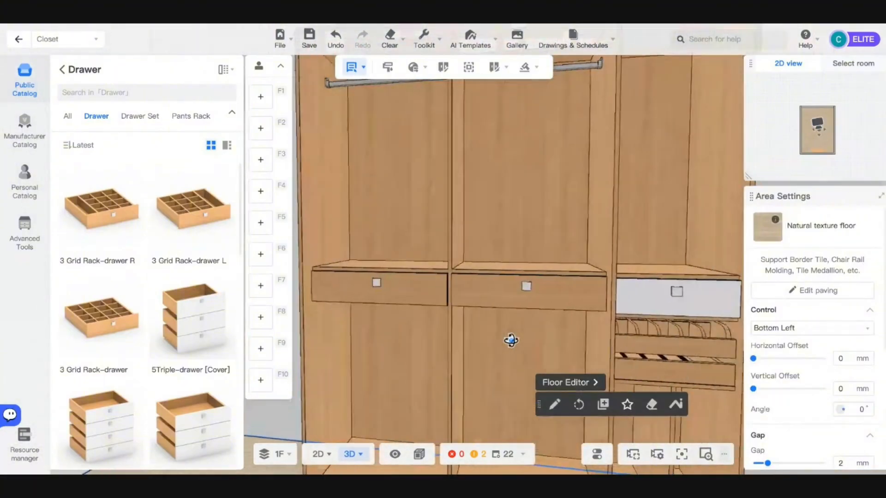
scroll(511, 340, "down", 5)
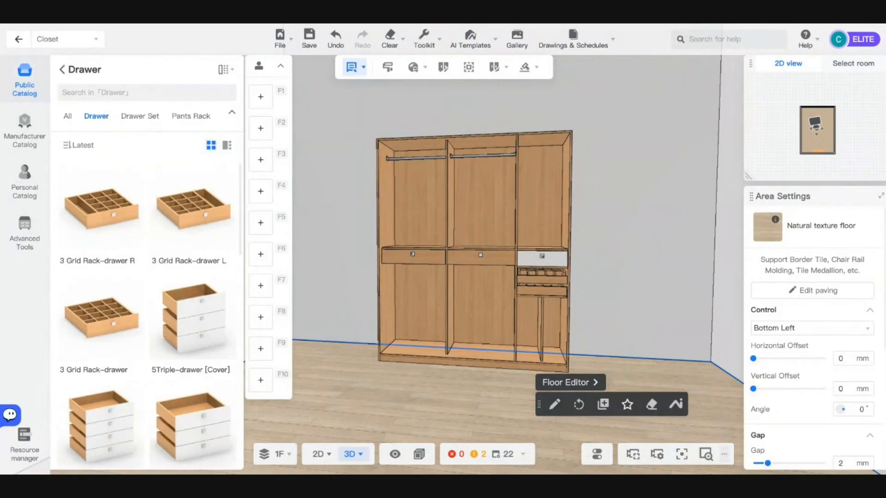
left_click_drag(459, 236, 442, 236)
scroll(442, 237, "up", 2)
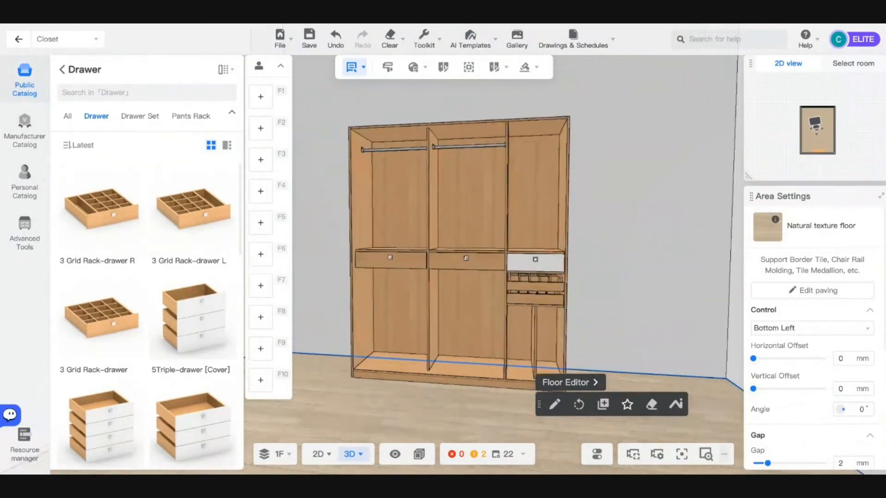
scroll(353, 233, "up", 4)
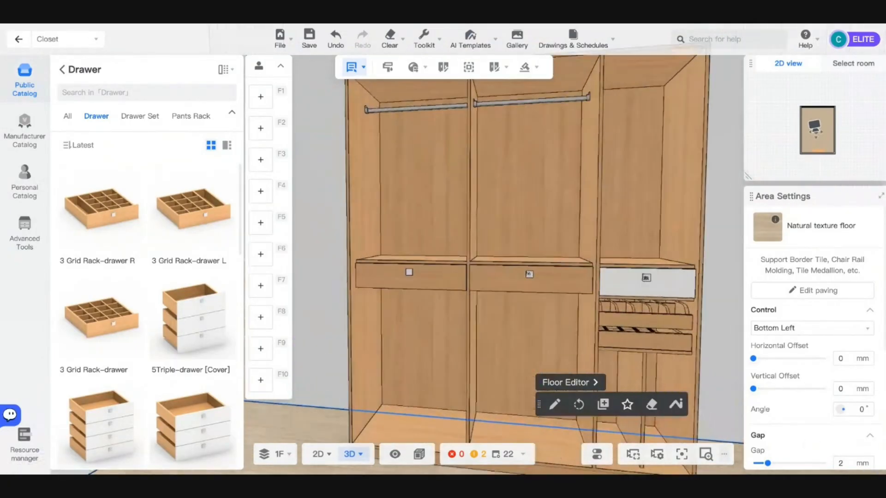
scroll(517, 256, "down", 3)
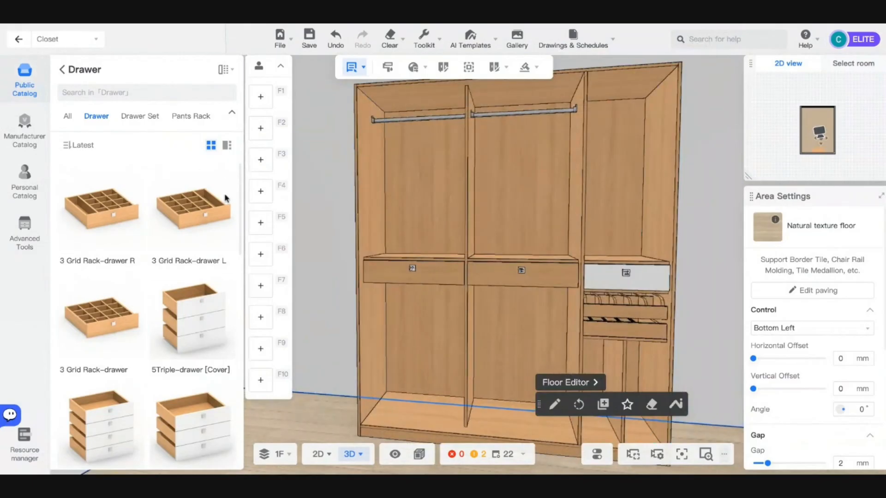
left_click(184, 115)
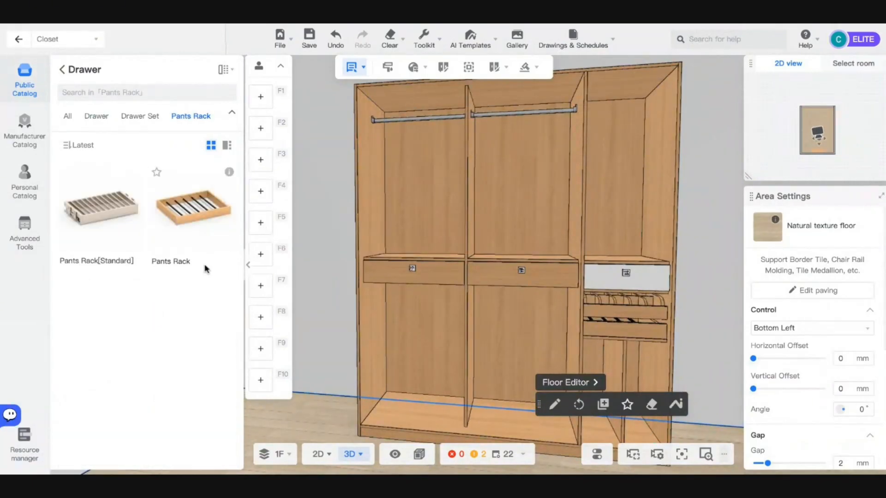
- Select the white single drawer in the right section
scroll(462, 300, "up", 5)
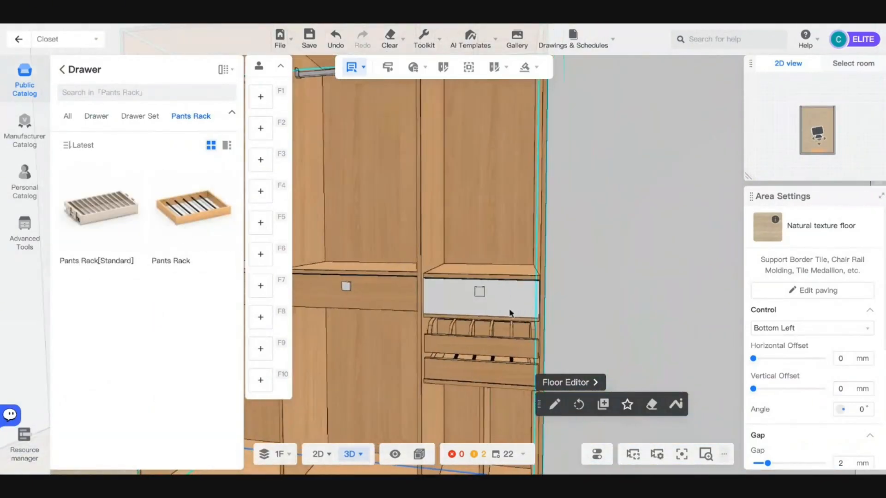
left_click(460, 308)
left_click(461, 306)
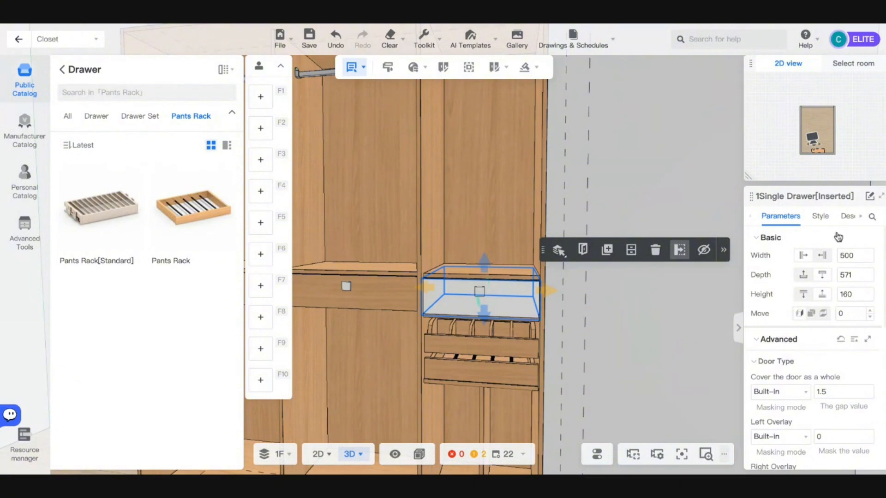
- Browse the drawer's Style handle layouts and HandleStyle catalog without changing the handle
left_click(823, 220)
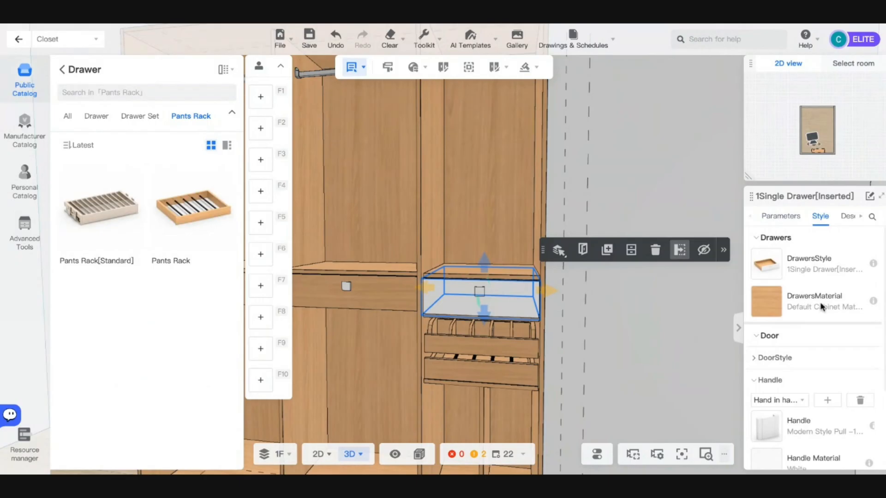
scroll(820, 336, "down", 3)
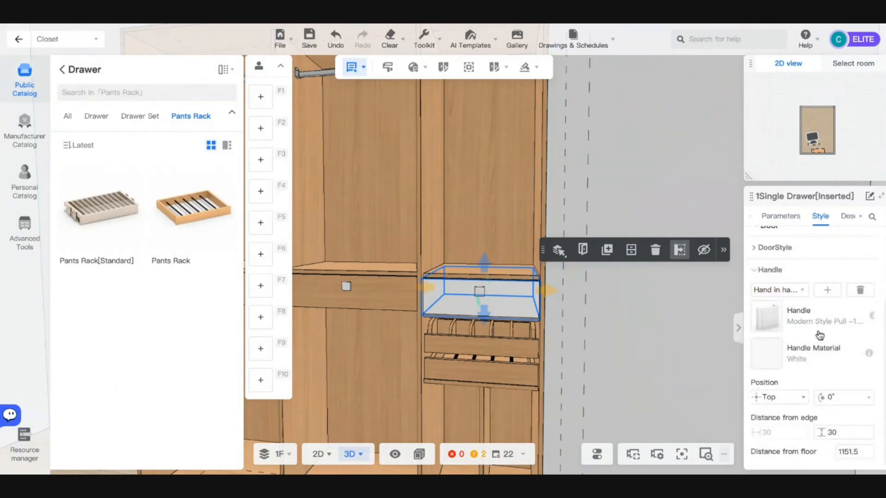
left_click(784, 293)
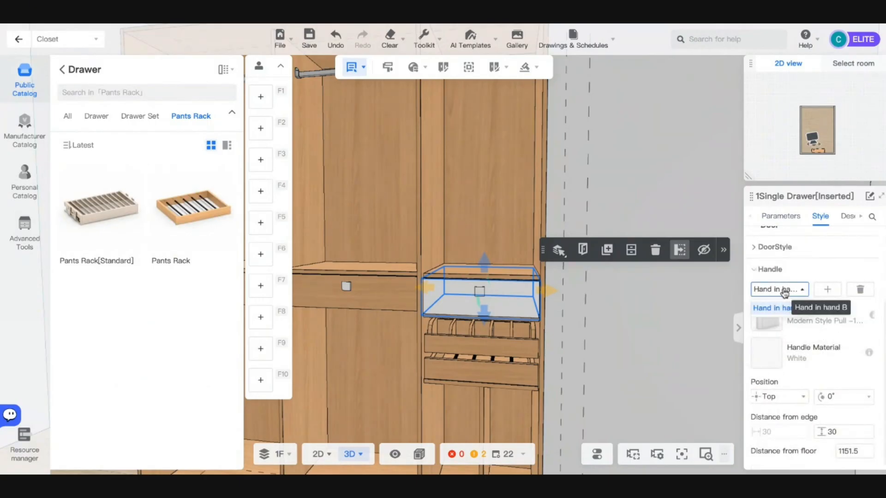
left_click(776, 329)
left_click(768, 321)
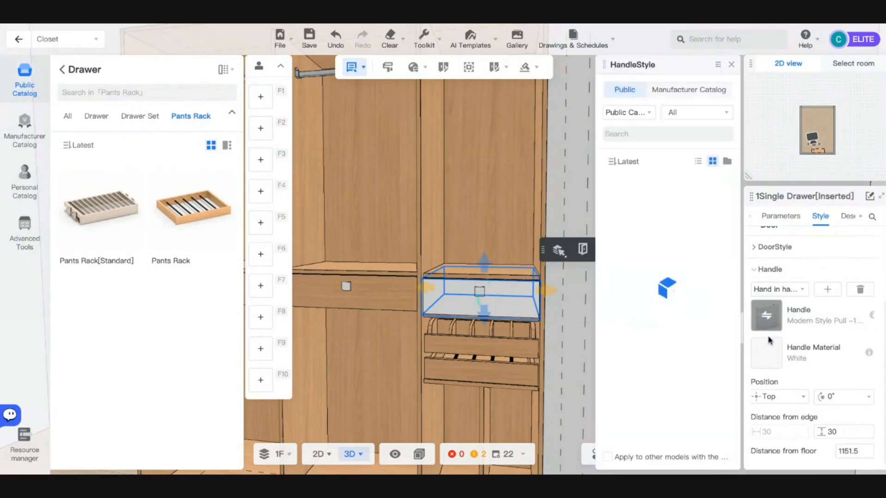
scroll(675, 342, "down", 3)
scroll(675, 344, "down", 12)
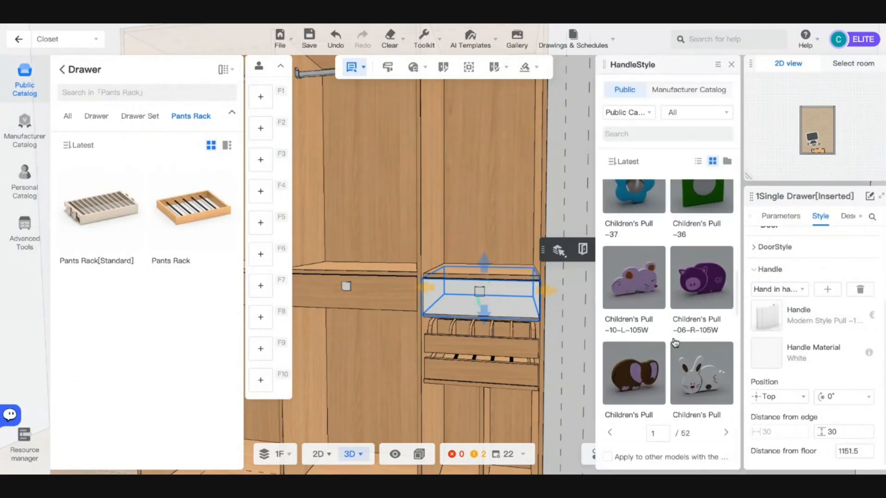
scroll(674, 344, "up", 15)
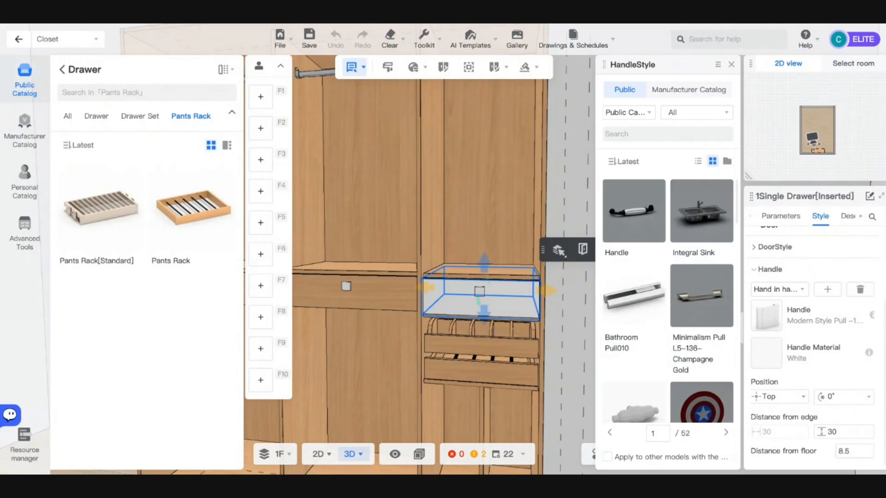
scroll(812, 300, "up", 3)
left_click(363, 305)
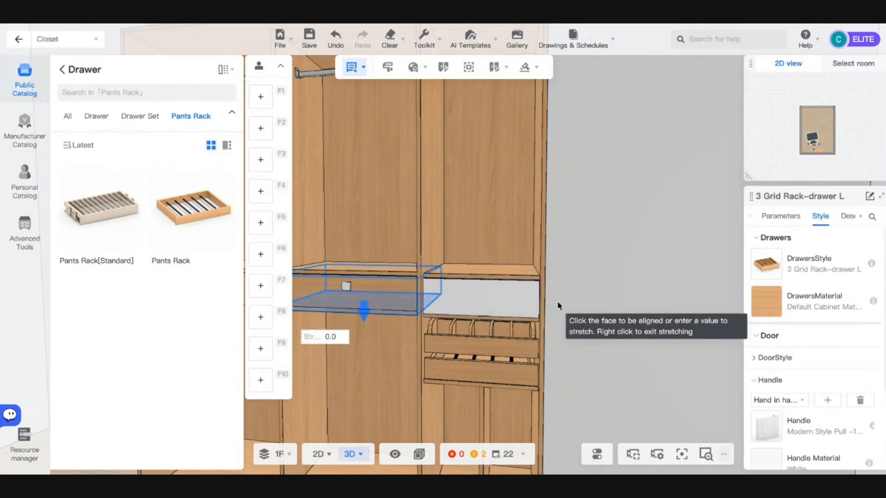
- Remove the handles from the middle and left grid-rack drawers
right_click(388, 337)
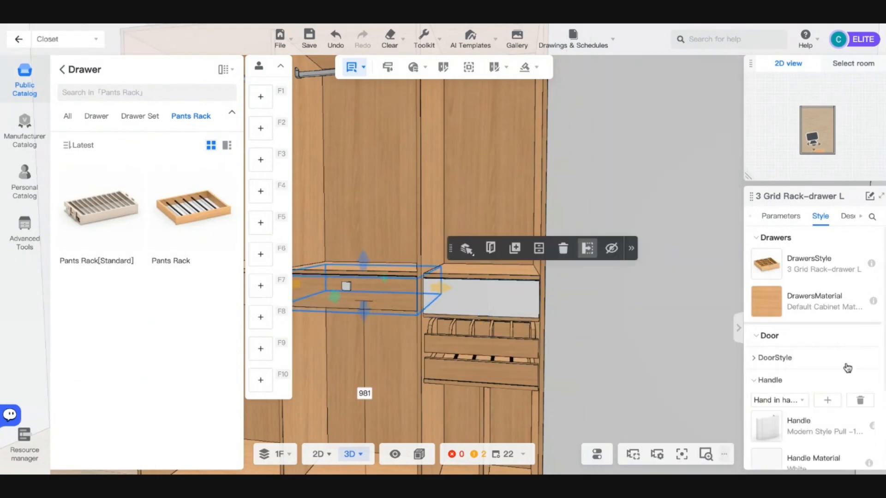
left_click(859, 402)
key("a")
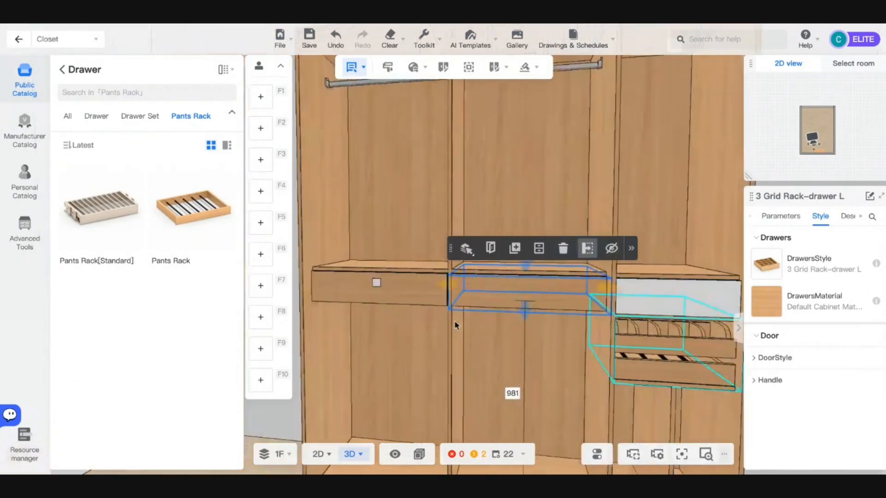
left_click(527, 298)
key("d")
key("s")
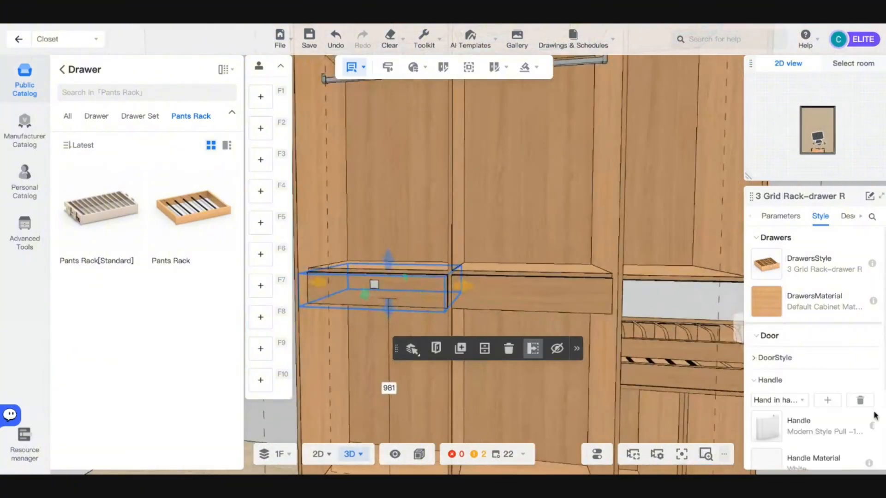
left_click(861, 403)
key("s")
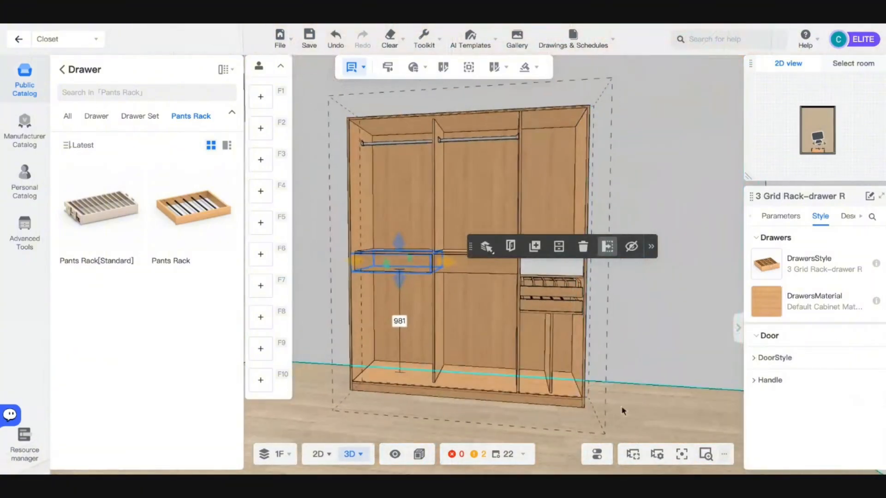
- Preview the closet with drawers and doors open and orbit to inspect the interior
left_click_drag(622, 411, 607, 430)
key("q")
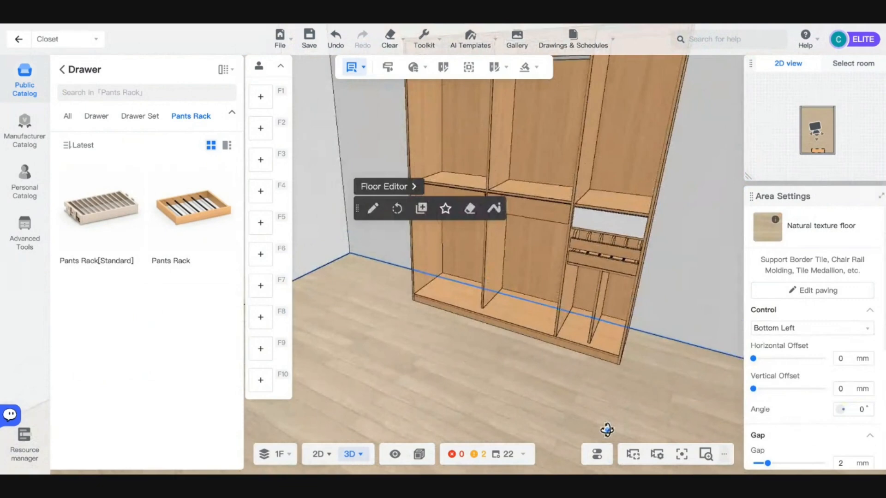
key("w")
key("s")
key("d")
key("s")
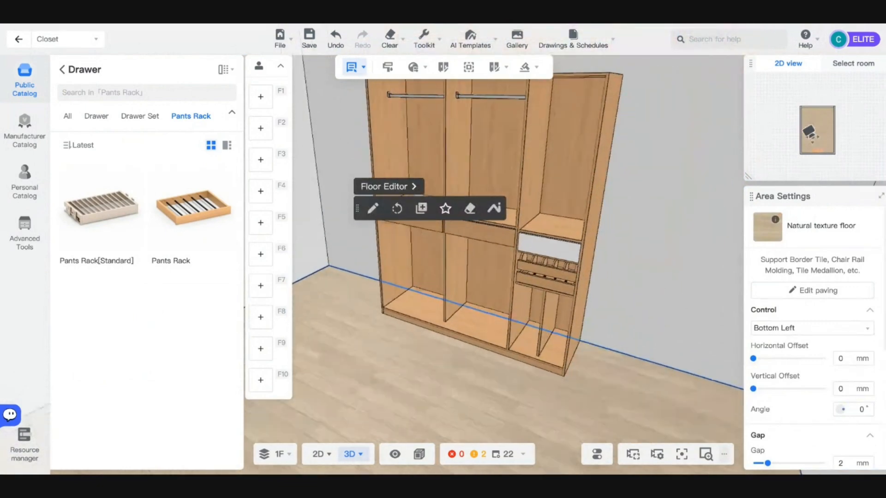
key("w")
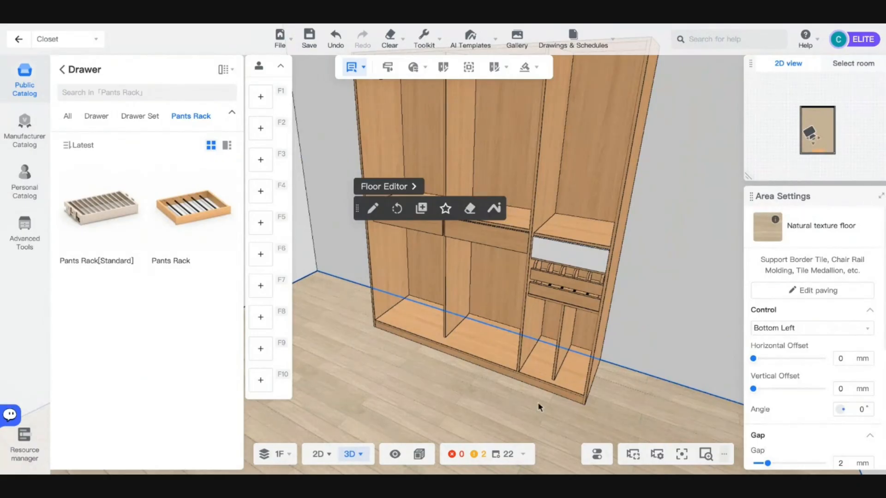
key("s")
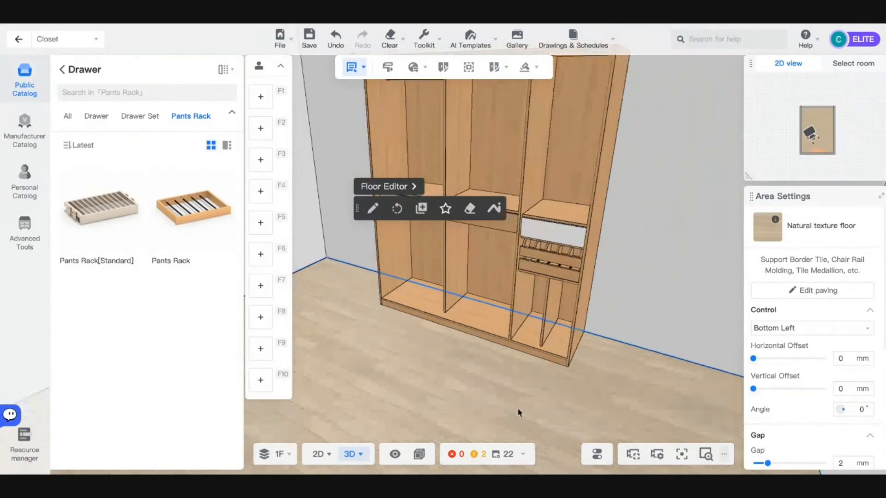
key("d")
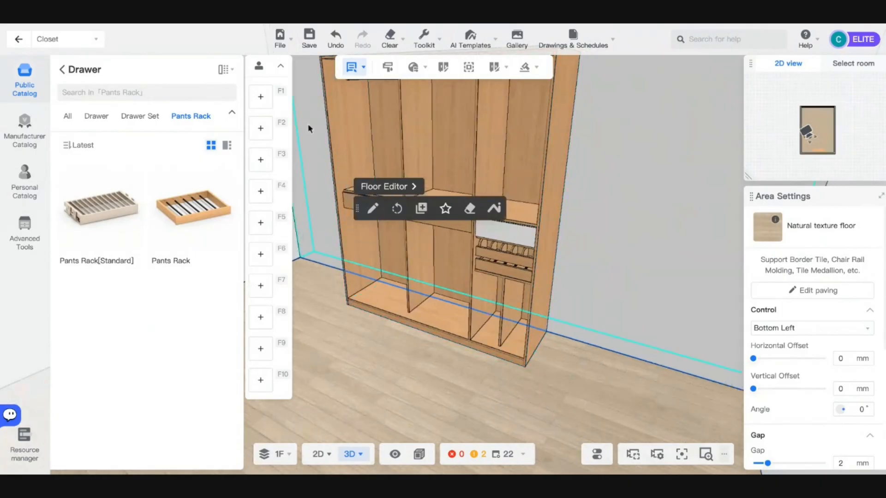
key("w")
key("a")
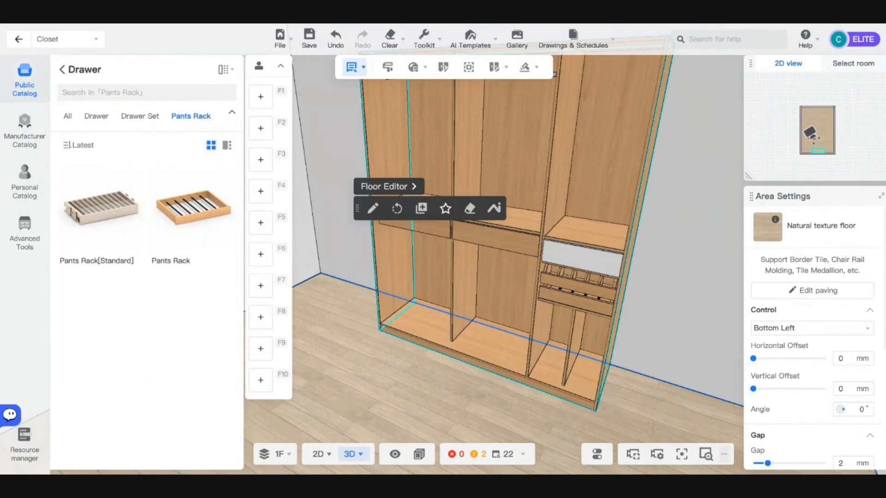
key("o")
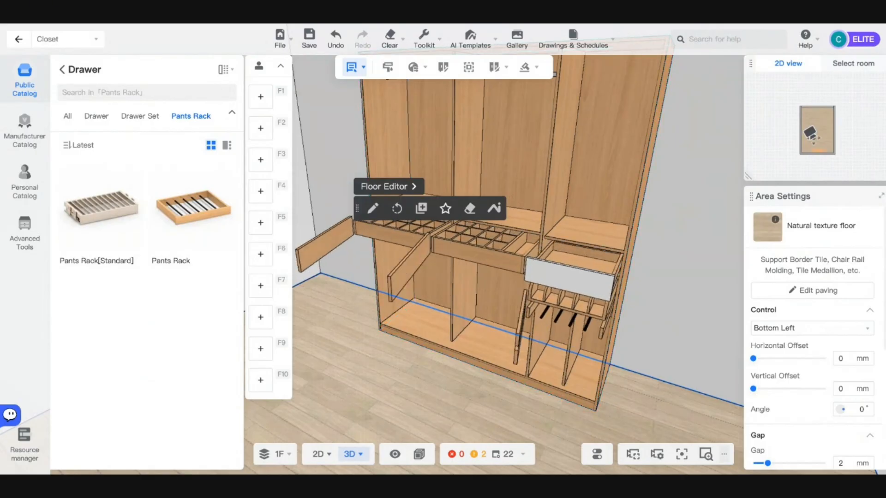
mouse_move(380, 380)
right_mouse_down()
mouse_move(424, 376)
mouse_move(375, 377)
mouse_move(425, 368)
mouse_move(381, 373)
right_mouse_up()
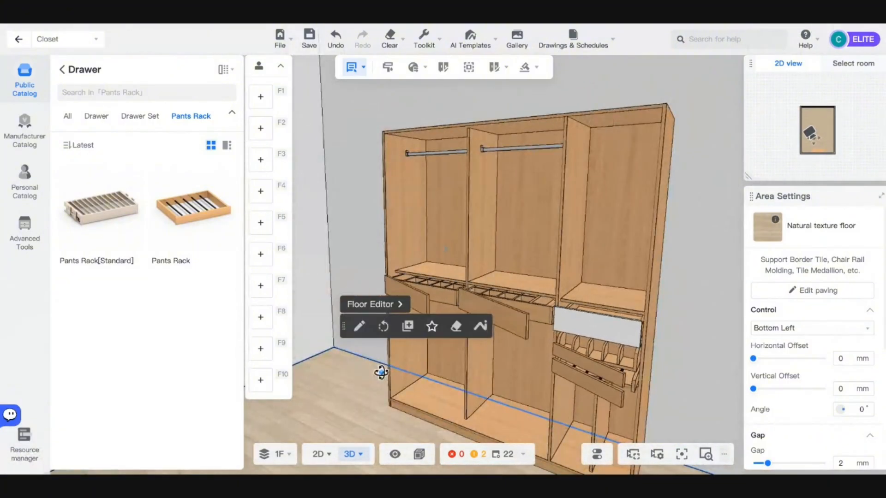
- Select the middle bay's 3 Grid Rack-drawer L and browse its door style and size parameters
left_click(530, 318)
left_click(515, 306)
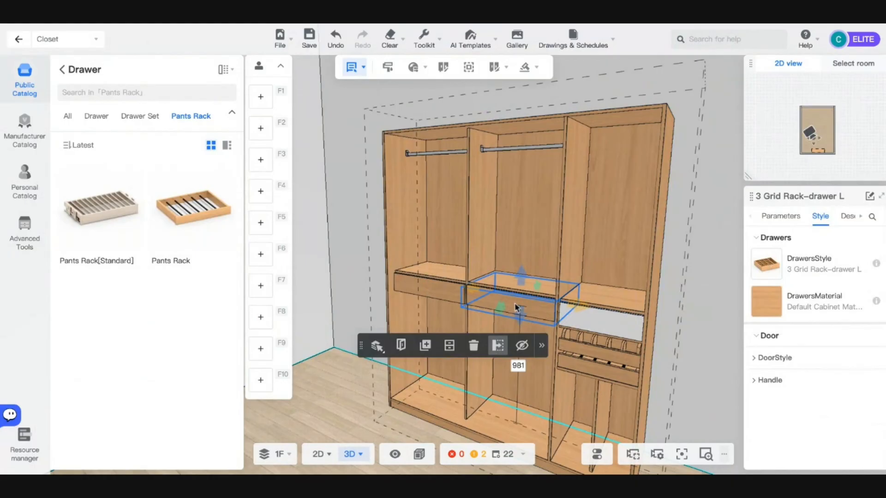
left_click(775, 357)
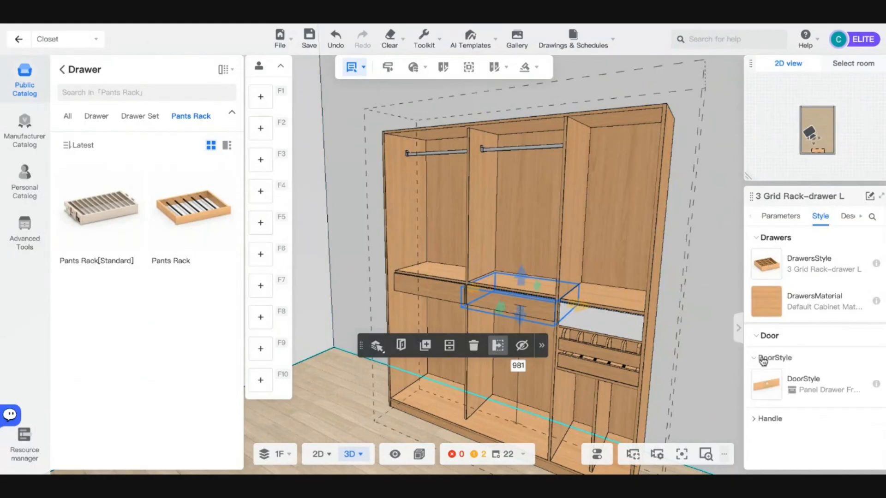
left_click(794, 213)
scroll(775, 418, "down", 5)
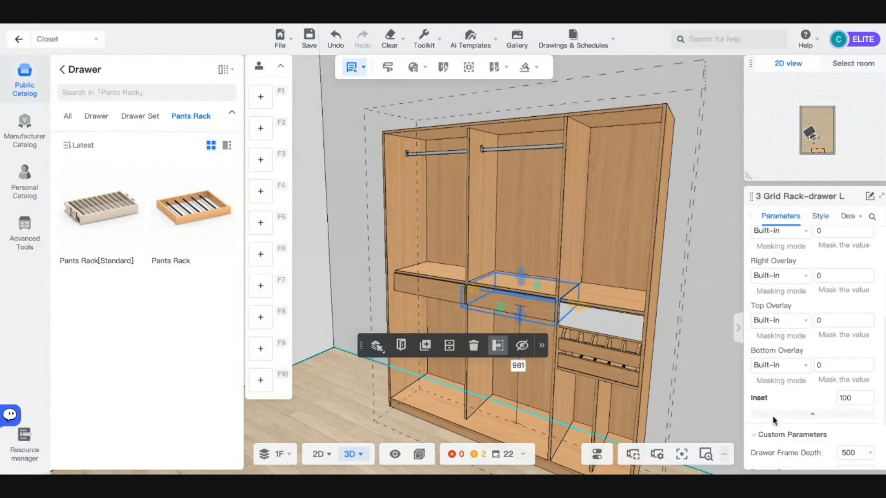
scroll(787, 412, "down", 2)
scroll(794, 401, "up", 8)
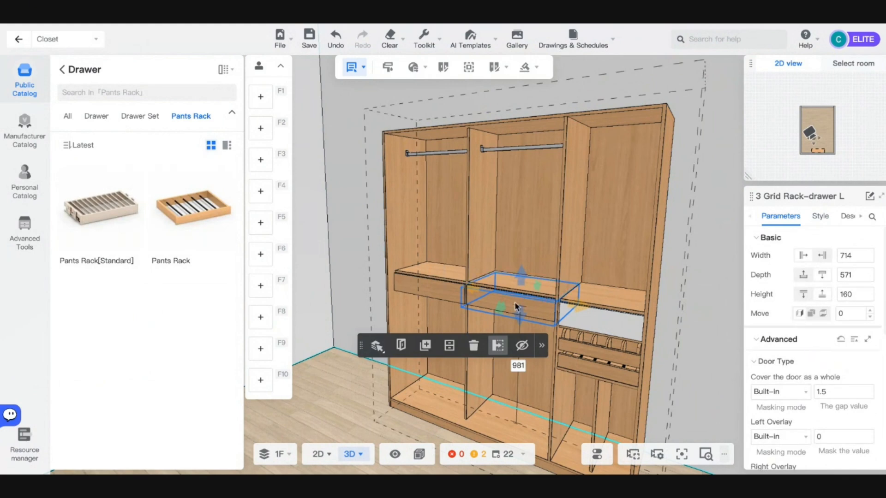
scroll(515, 307, "up", 5)
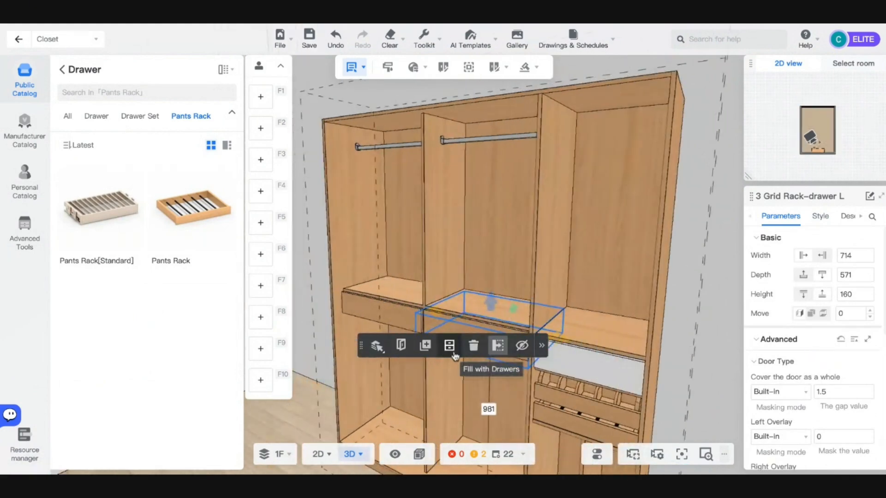
- Try filling the bay below with drawers, then cancel it
left_click(449, 347)
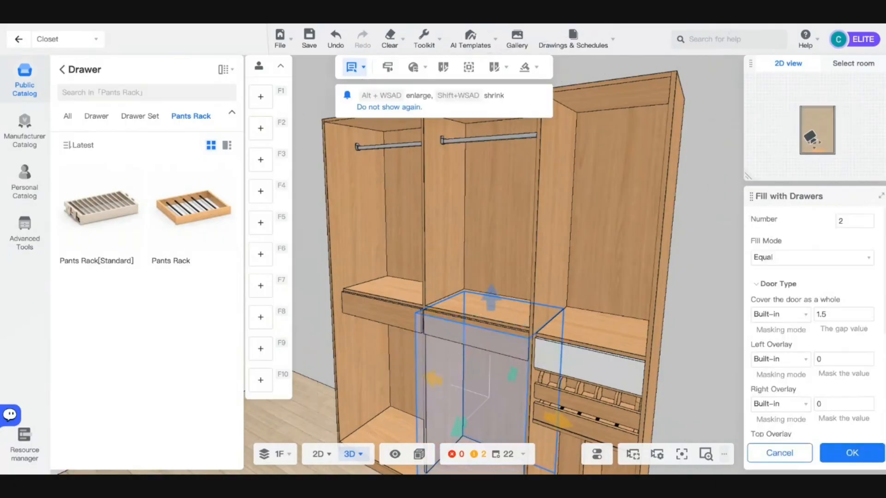
scroll(465, 370, "down", 3)
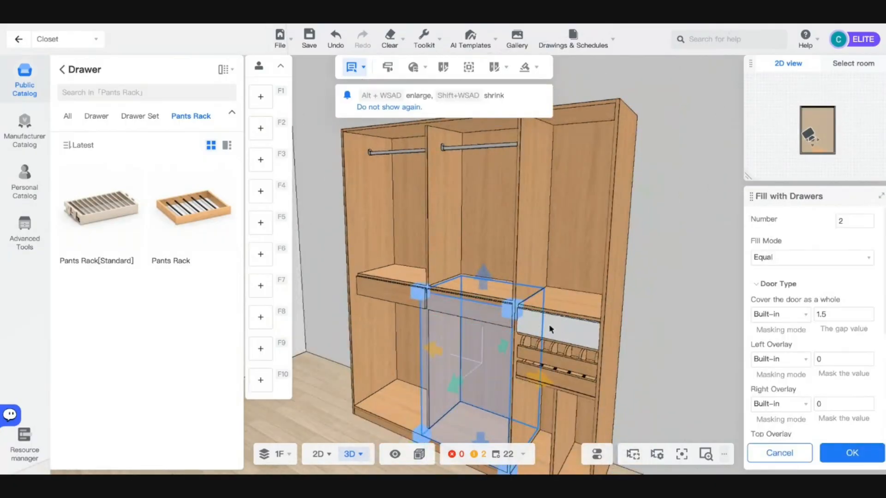
left_click(779, 453)
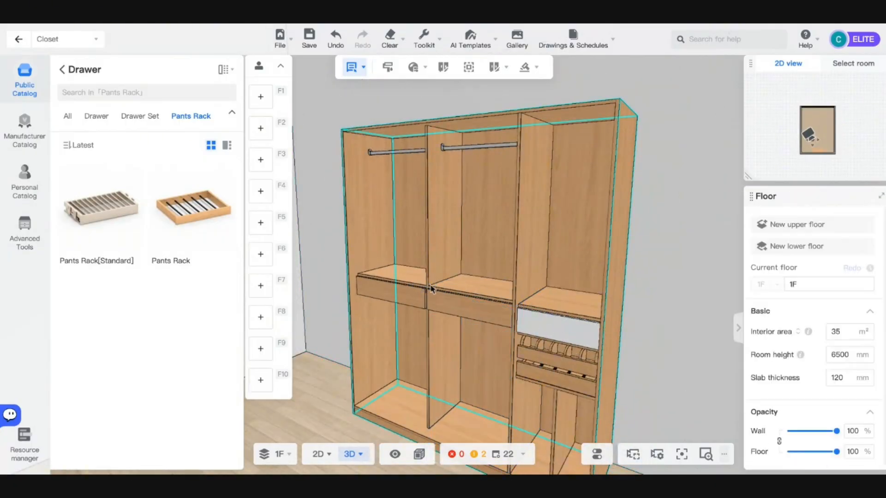
- Reselect the grid-rack drawer and scroll through its parameters again
left_click(440, 309)
left_click(439, 307)
left_click(478, 311)
left_click(478, 311)
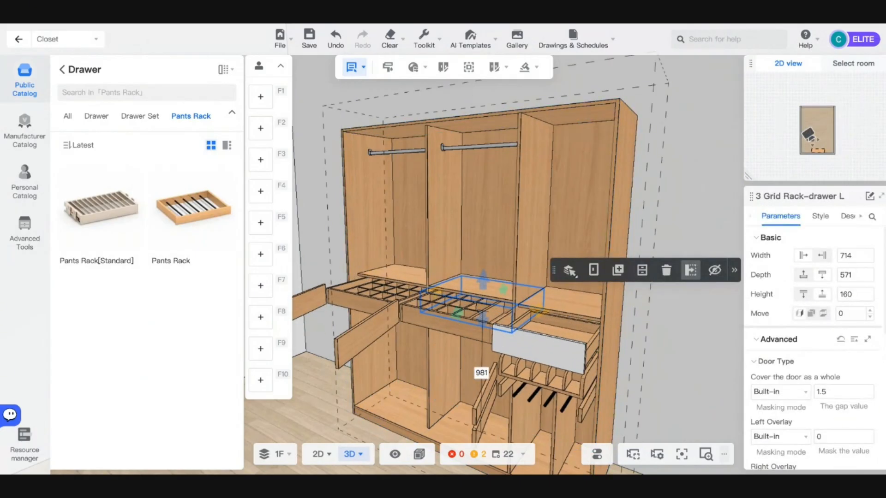
scroll(792, 370, "down", 2)
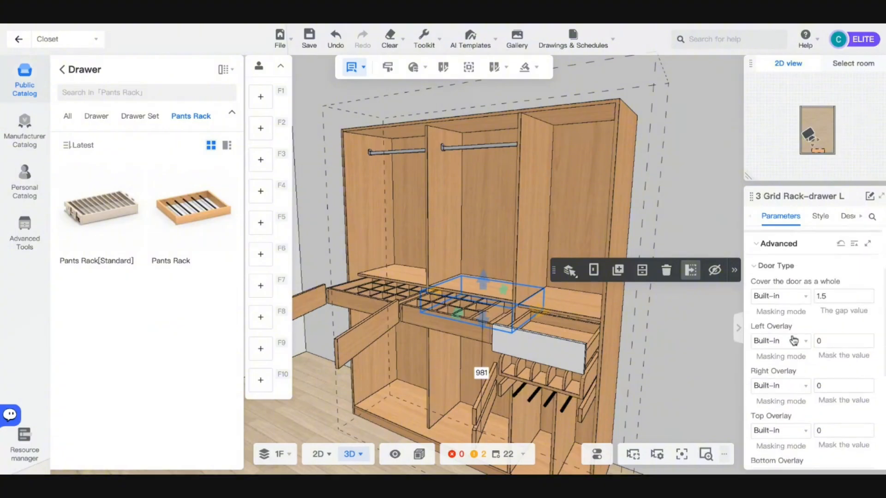
scroll(779, 365, "down", 3)
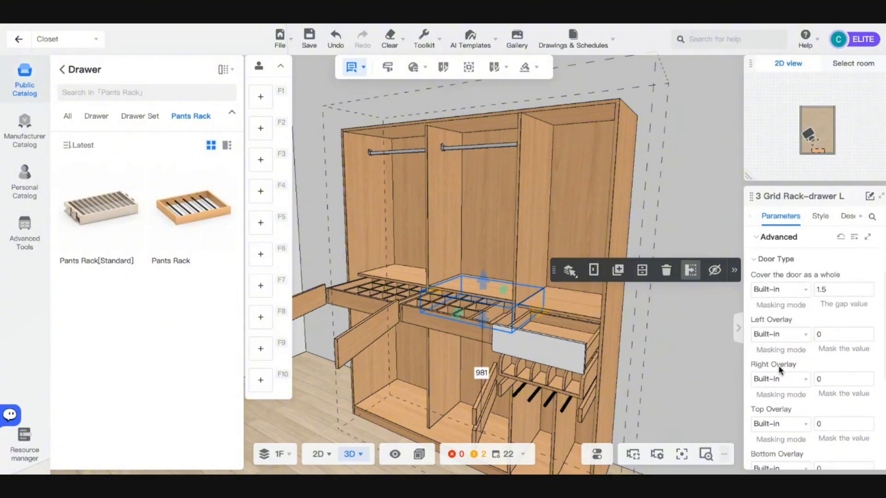
scroll(779, 370, "down", 1)
scroll(792, 381, "up", 3)
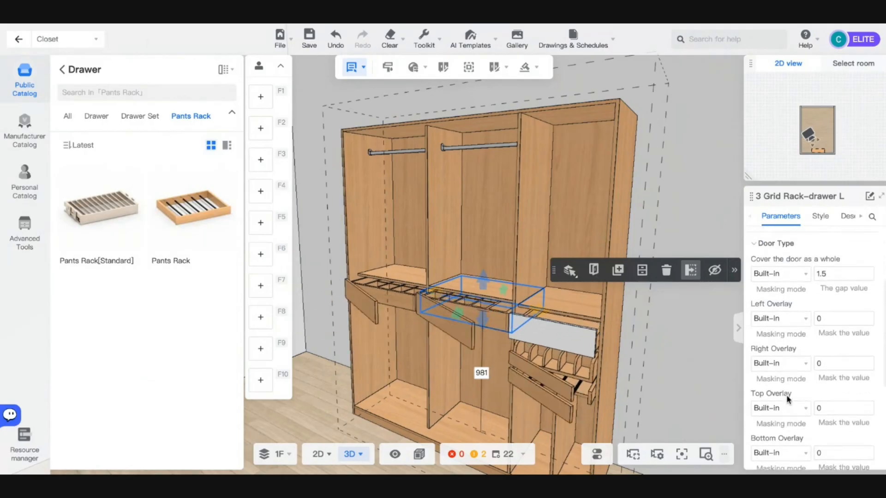
scroll(662, 365, "down", 5)
- Orbit to a near-frontal view of the closet and reselect the grid-rack drawer
left_click(662, 365)
key("w")
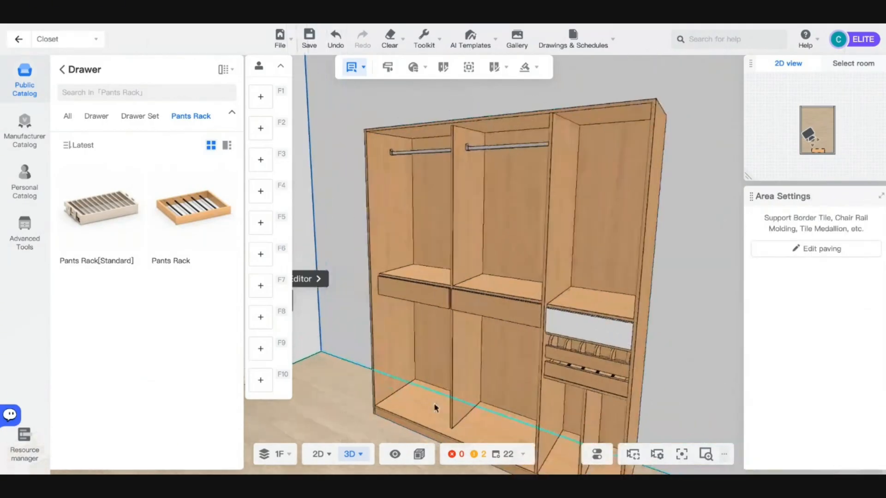
key("a")
key("d")
key("s")
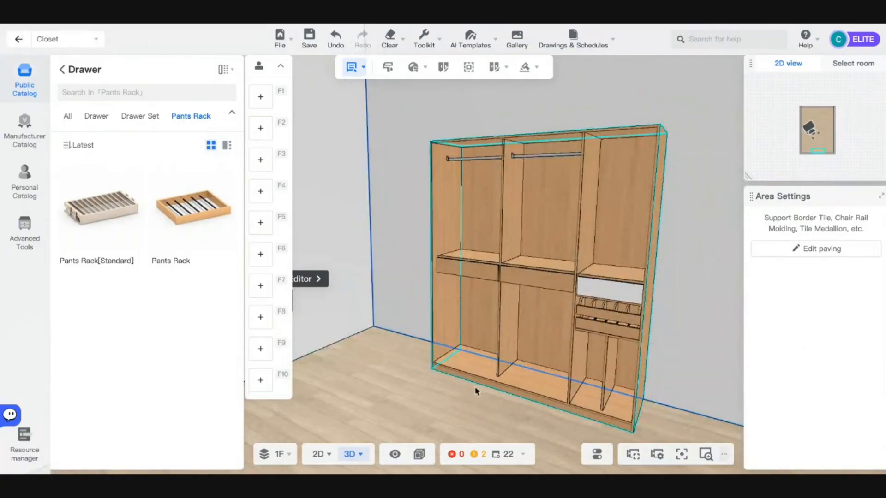
left_click_drag(476, 391, 433, 406)
left_click(441, 317)
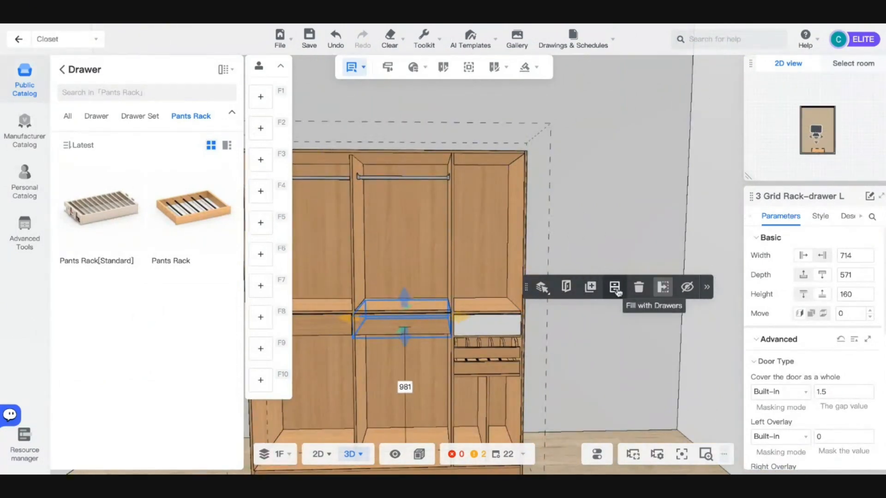
left_click(615, 288)
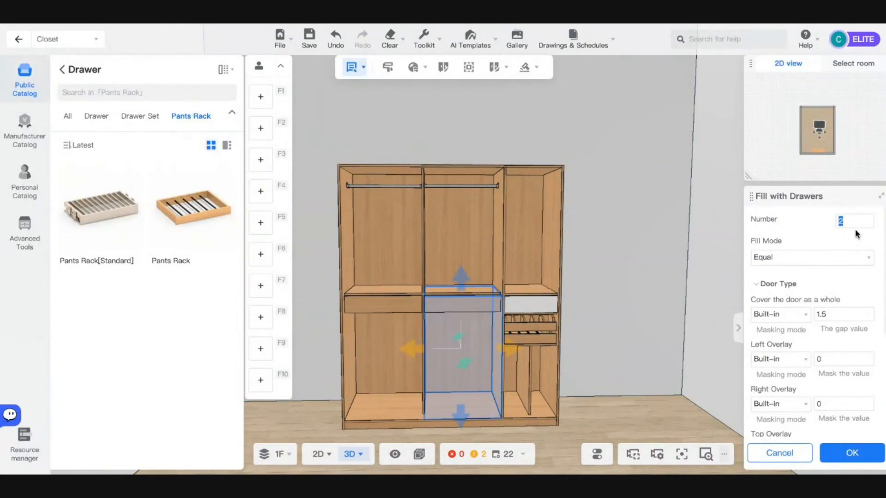
type("6")
left_click(852, 455)
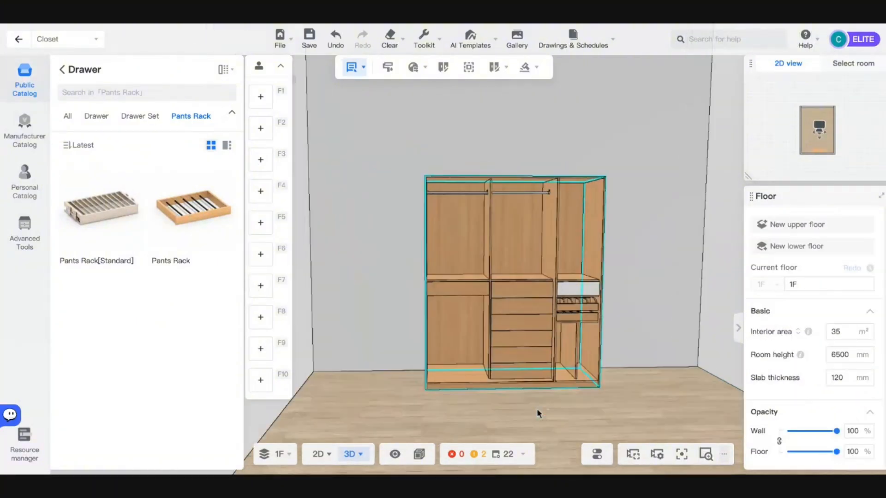
key("d")
key("w")
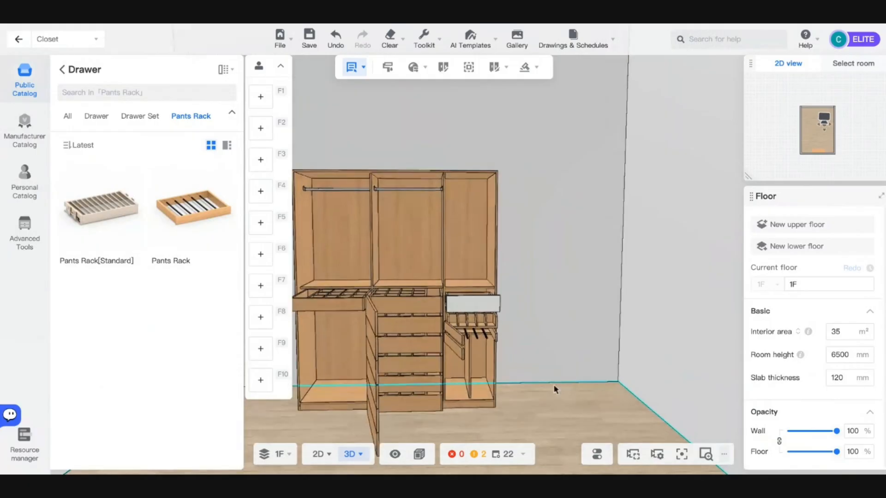
key("s")
key("a")
key("s")
key("a")
key("w")
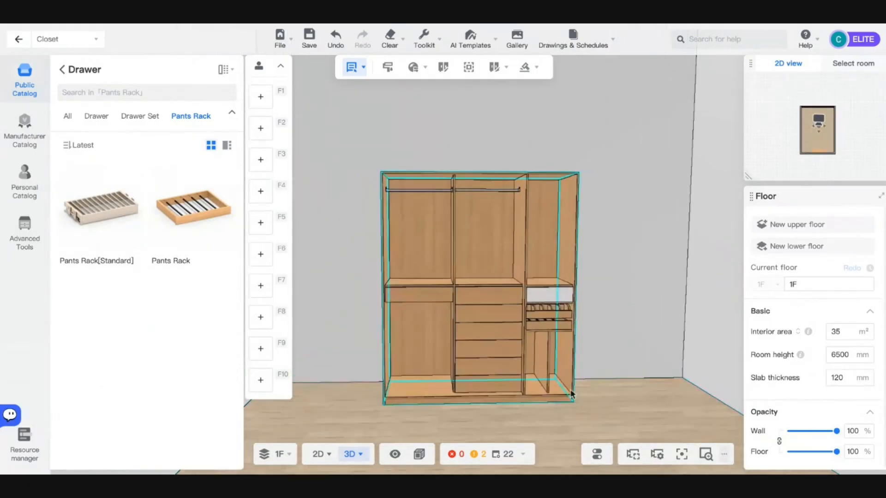
key("d")
key("w")
key("w")
left_click_drag(533, 407, 457, 407)
key("d")
key("w")
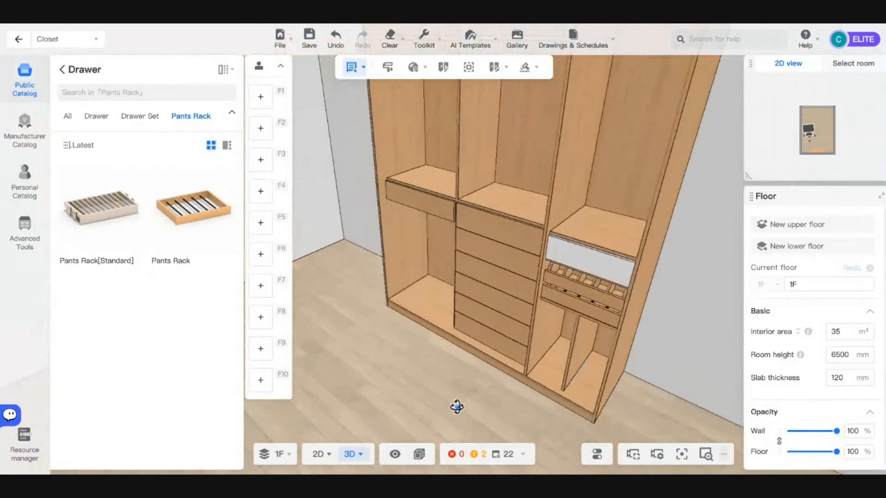
key("a")
scroll(456, 407, "down", 5)
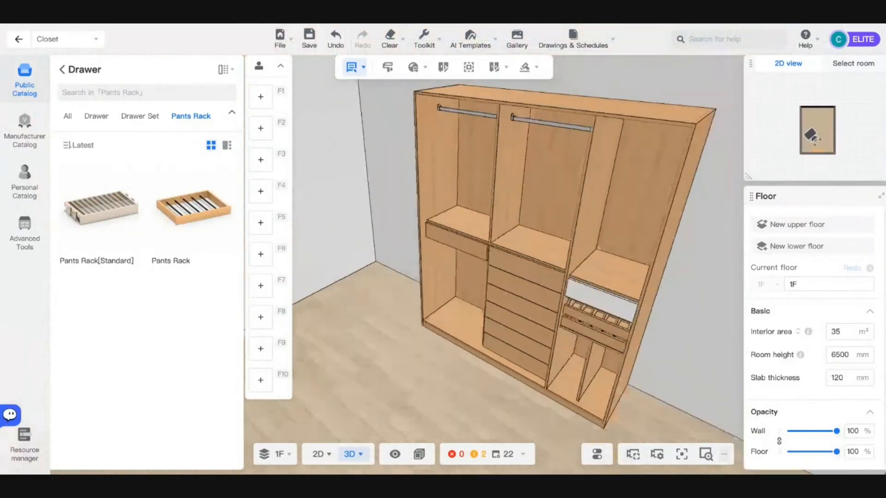
left_click_drag(398, 378, 501, 360)
key("a")
left_click_drag(367, 385, 483, 386)
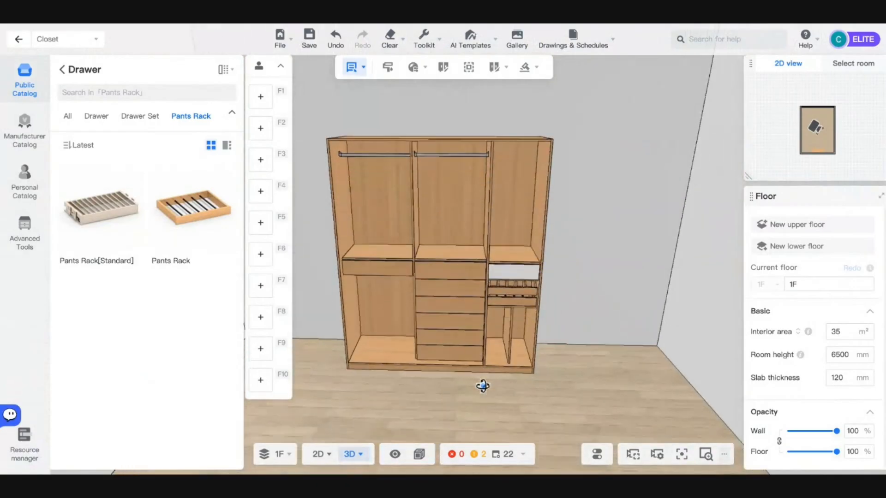
key("w")
key("q")
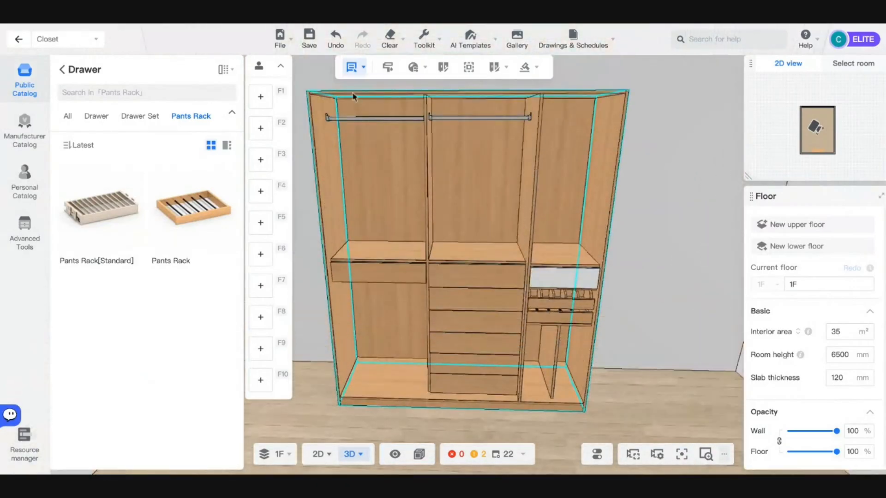
- Switch to whole-cabinet selection, select the closet, and open its BodyMaterial choices under Style
mouse_move(353, 75)
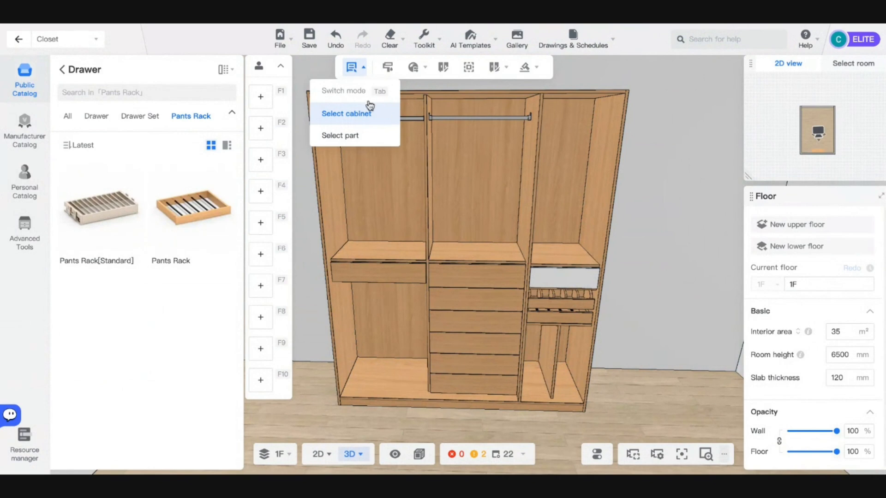
left_click(374, 119)
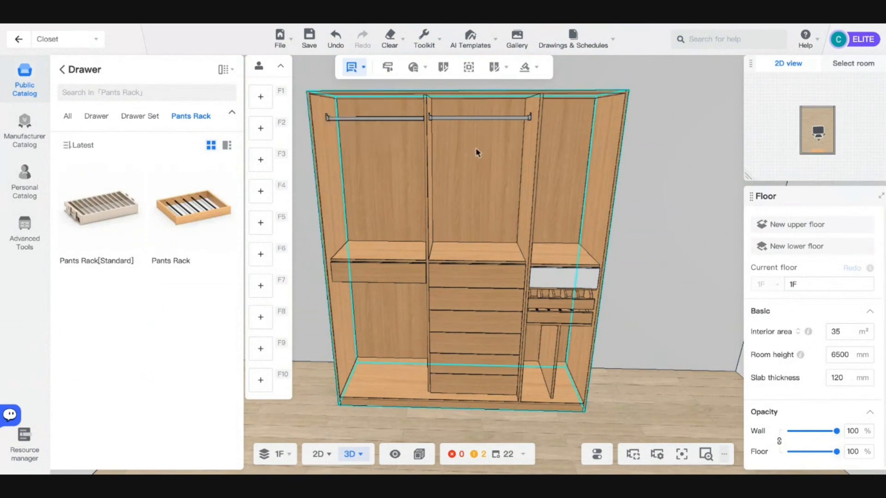
left_click(475, 164)
left_click(820, 216)
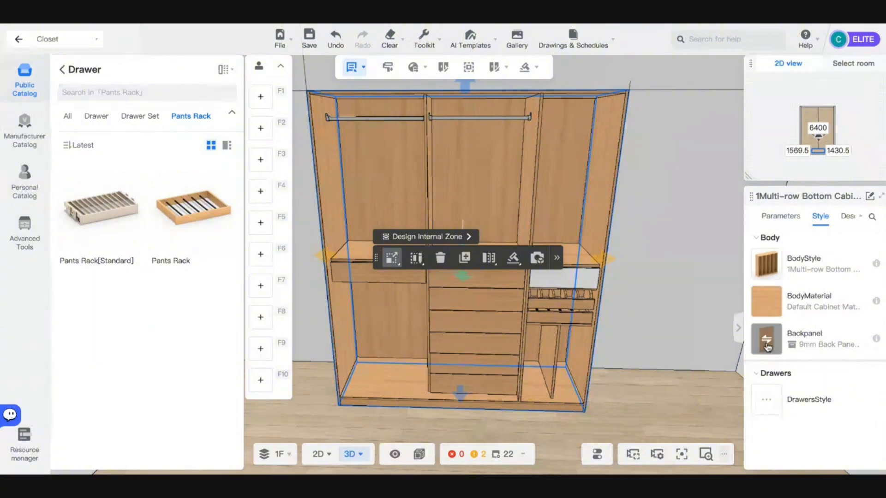
left_click(768, 305)
- Browse the Public material catalog and narrow it with the category filter
left_click(619, 89)
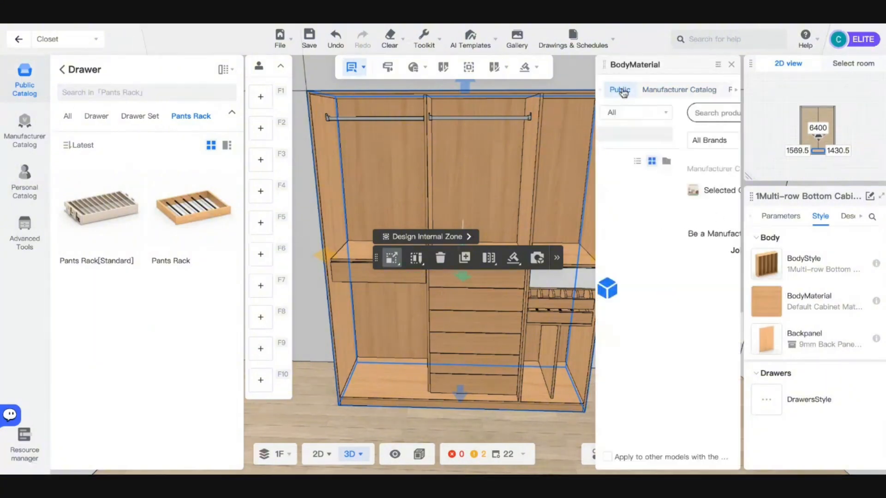
scroll(668, 270, "down", 1)
scroll(669, 270, "down", 5)
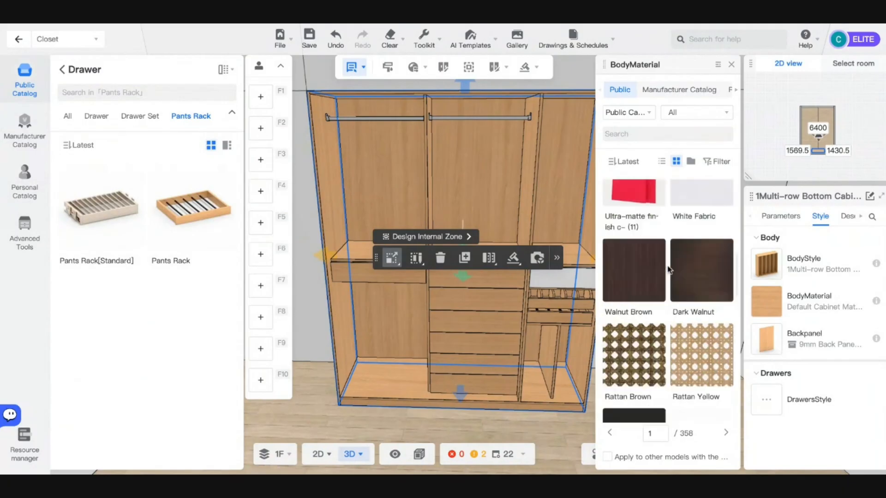
scroll(669, 269, "up", 4)
left_click(647, 115)
left_click(647, 116)
left_click(676, 115)
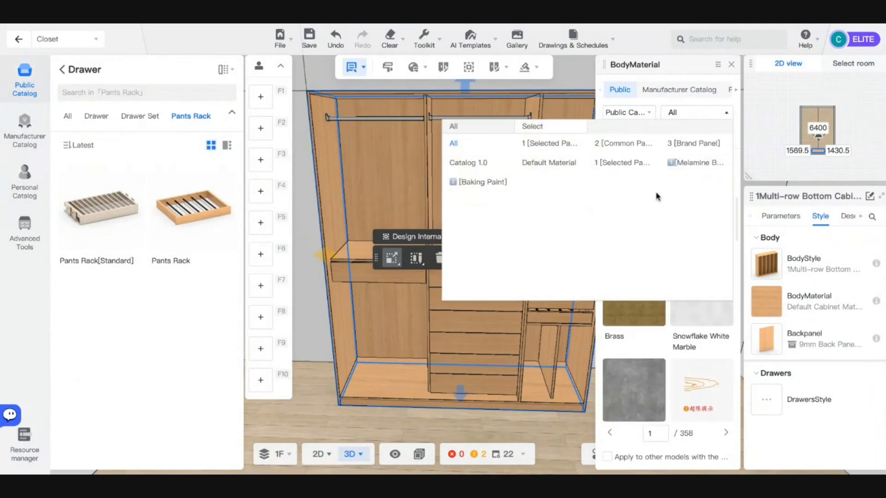
left_click(552, 145)
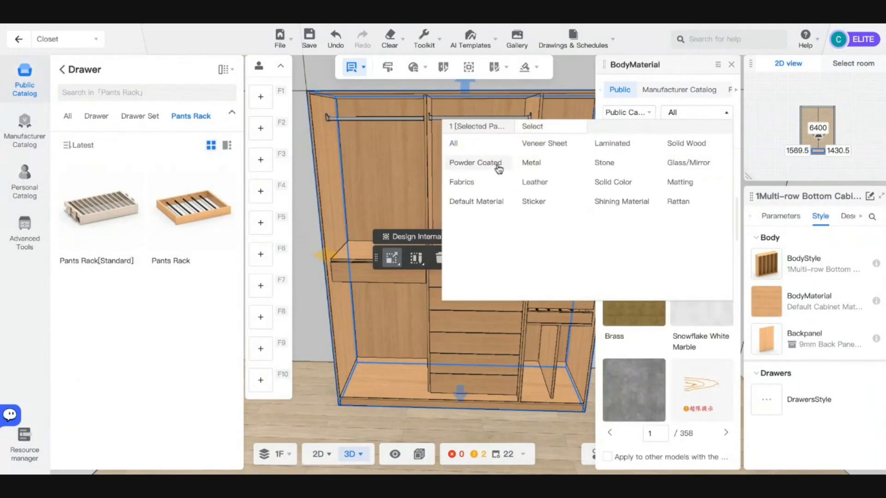
left_click(648, 115)
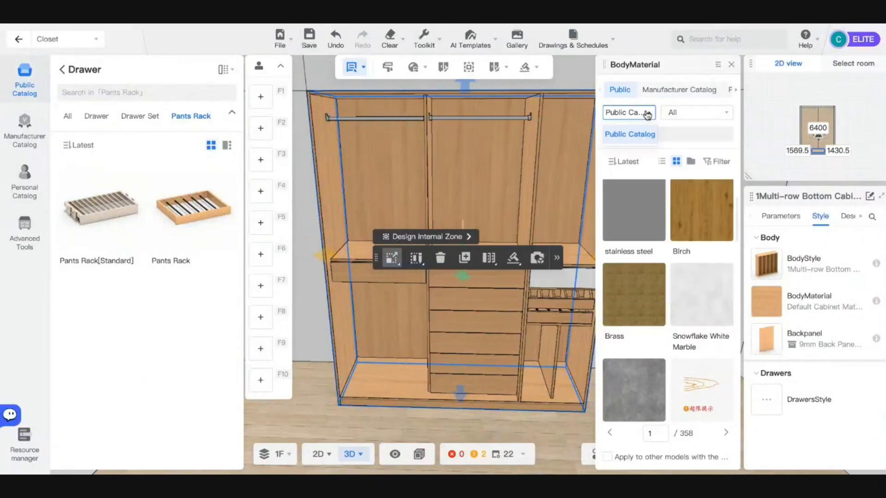
- Apply MB_TXT_YE-256 as the closet's body material and orbit to its right side
scroll(688, 241, "down", 8)
scroll(688, 241, "up", 10)
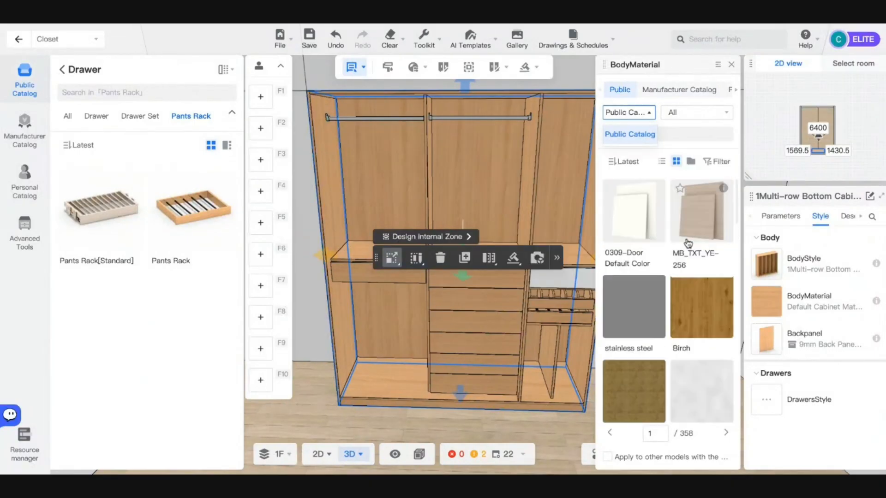
left_click(693, 222)
left_click(693, 222)
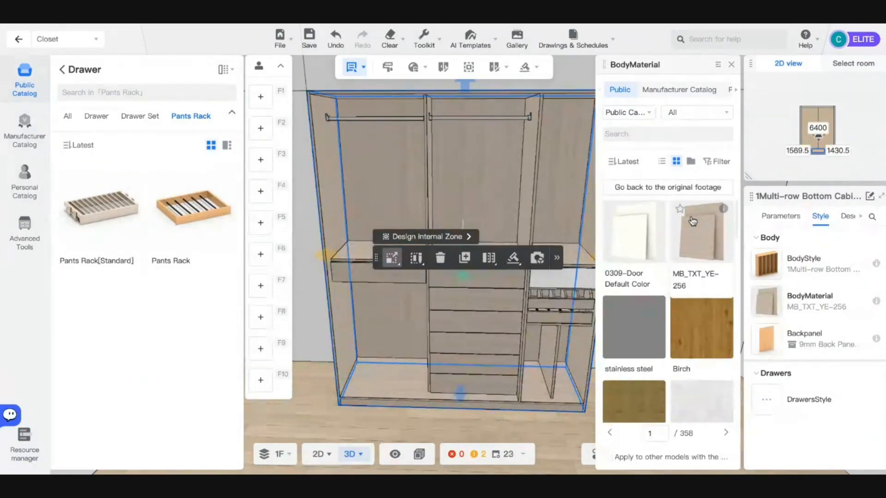
right_click_drag(445, 325, 528, 326)
scroll(531, 329, "down", 4)
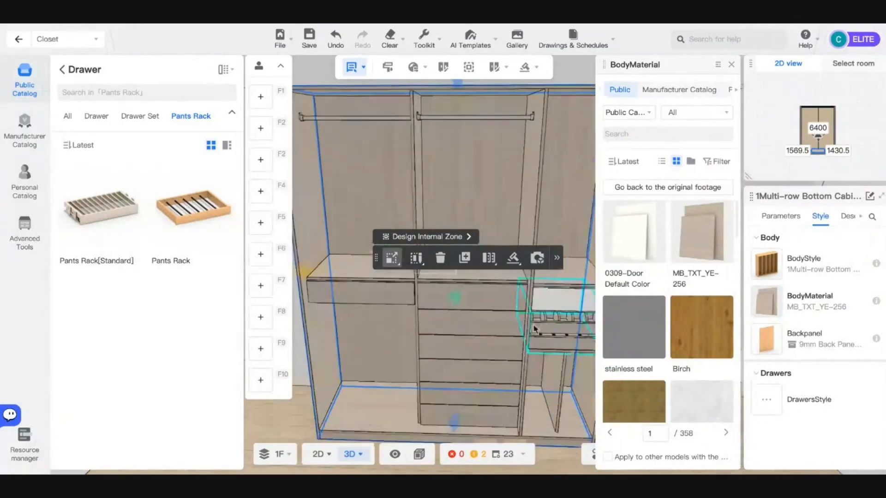
left_click_drag(587, 344, 423, 270)
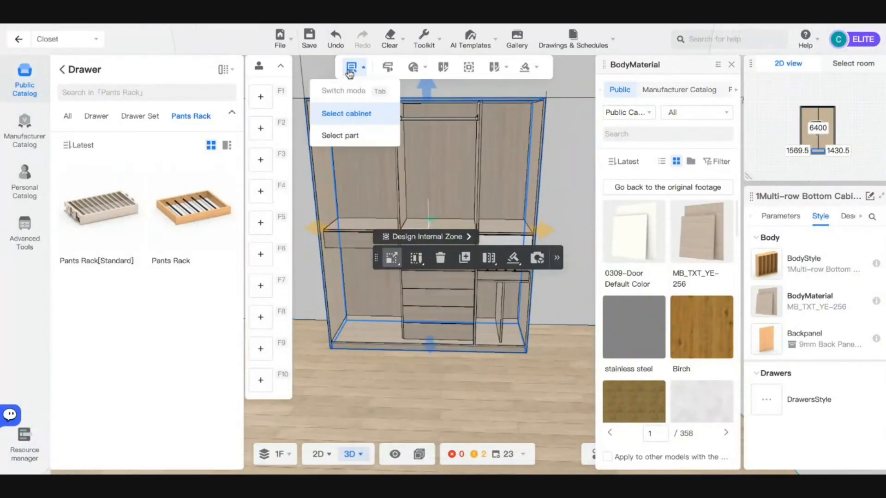
- Switch to part selection, clear and reselect the closet, and reveal the Generate dropdown
mouse_move(365, 70)
left_click(350, 135)
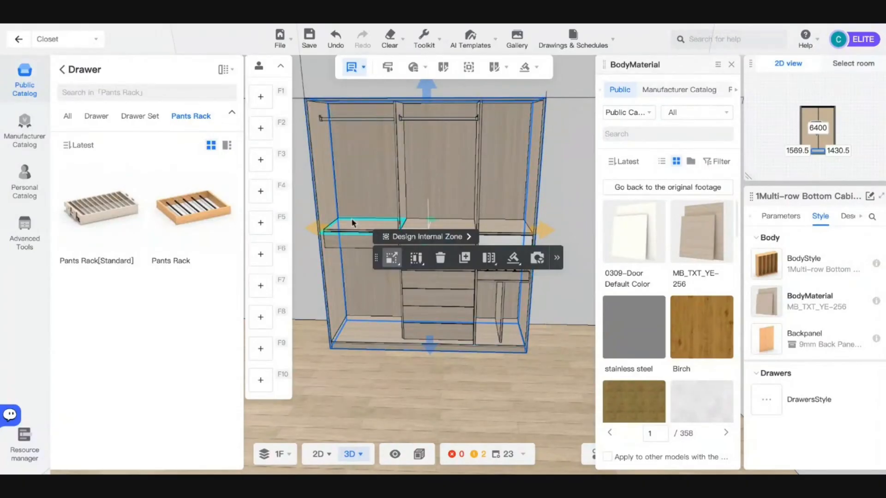
left_click(452, 409)
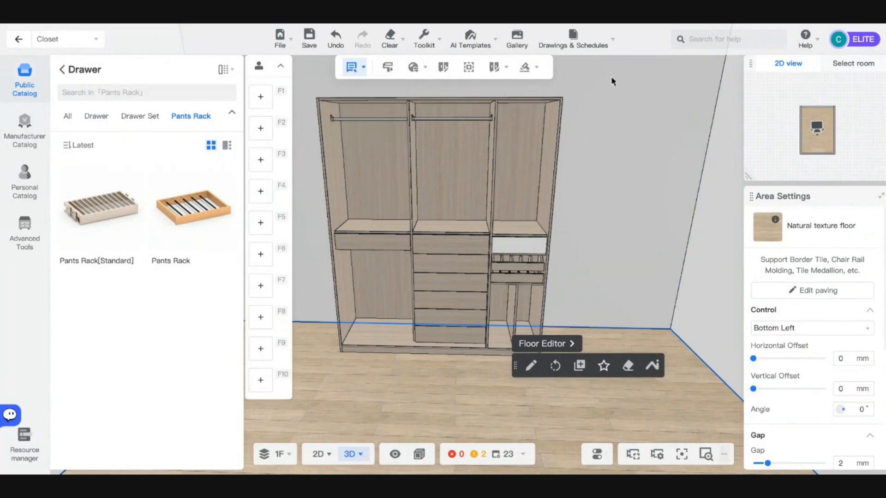
left_click(419, 179)
mouse_move(525, 69)
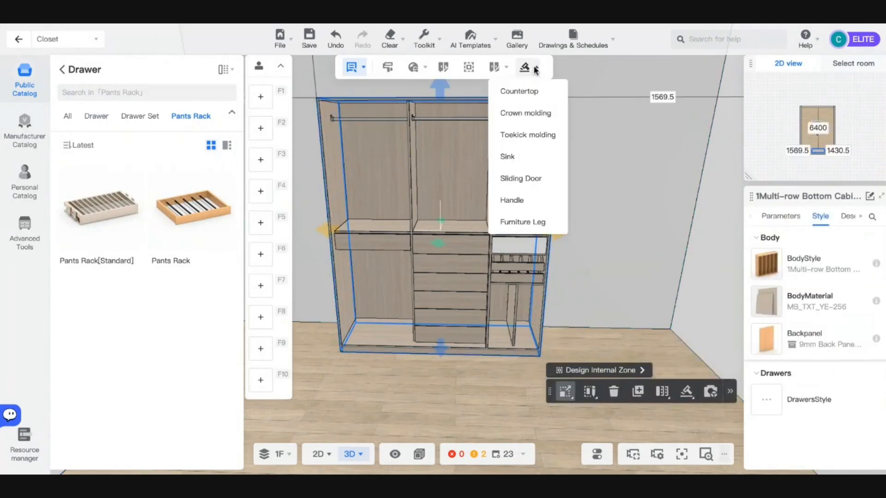
- Start Generate > Sliding Door and mark the left and middle sections as the door area
left_click(517, 179)
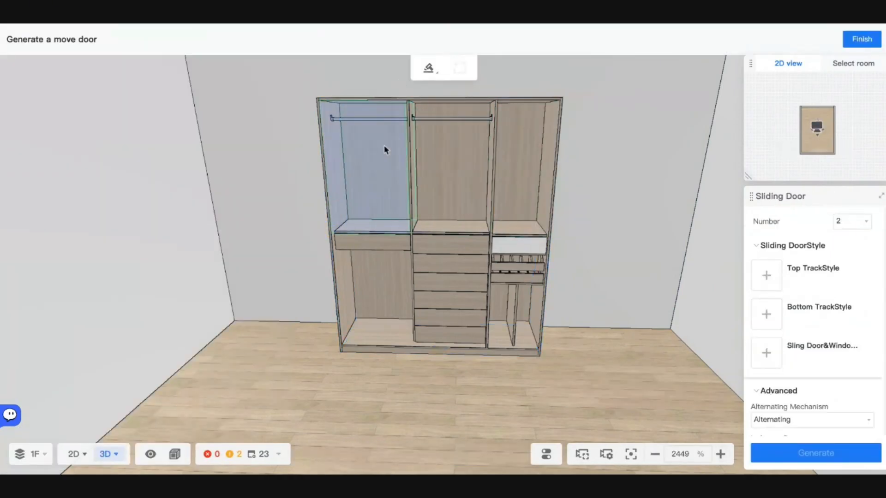
left_click(337, 114)
left_click_drag(420, 208, 485, 351)
- Reposition the camera around the closet and open the number-of-doors choices
key("w")
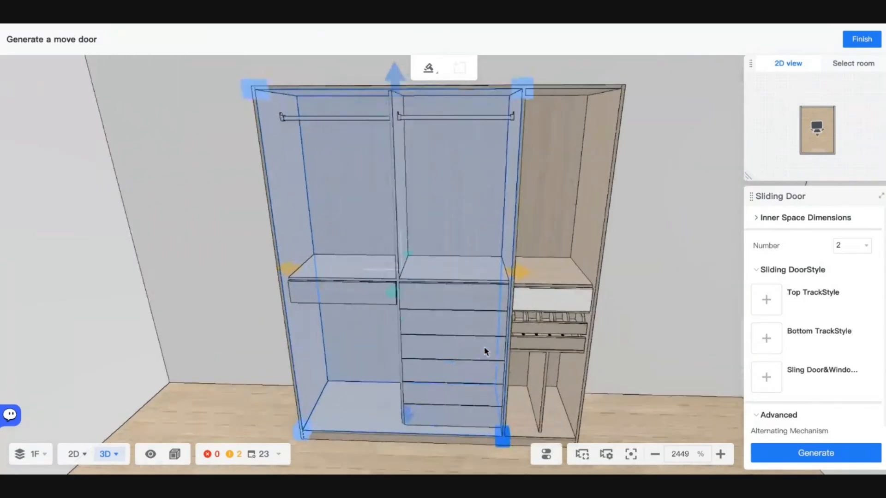
key("q")
key("s")
key("s")
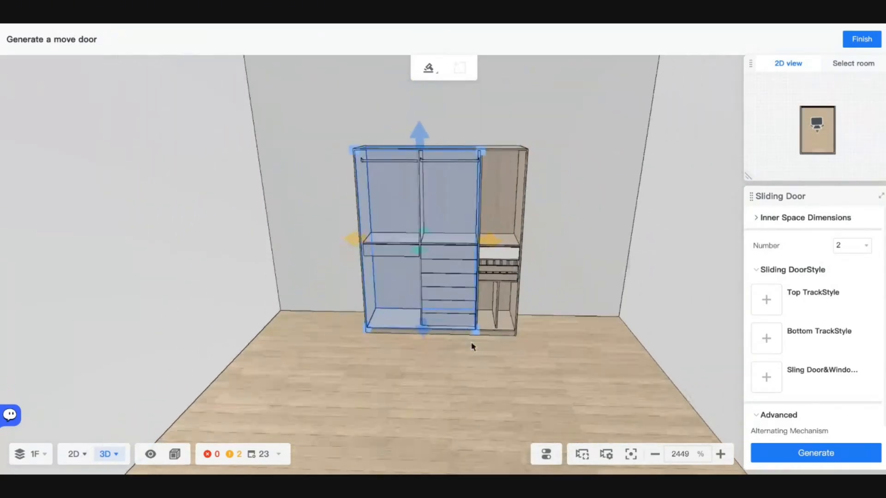
key("w")
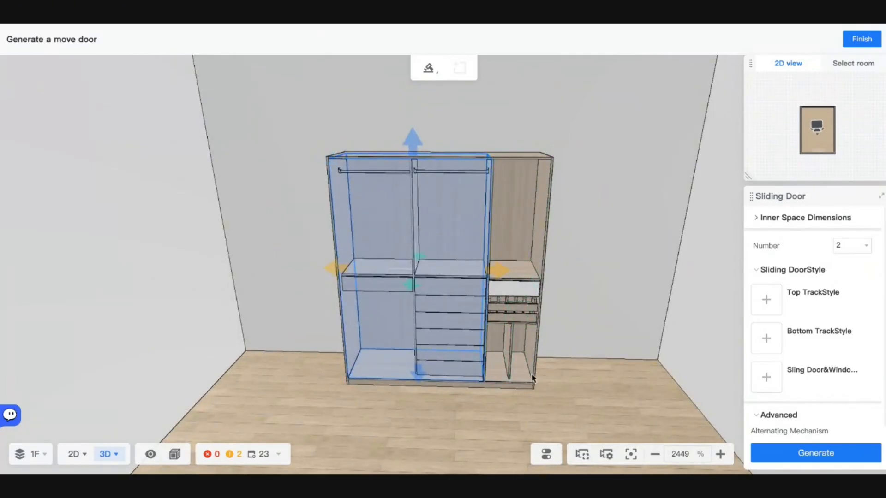
key("s")
key("w")
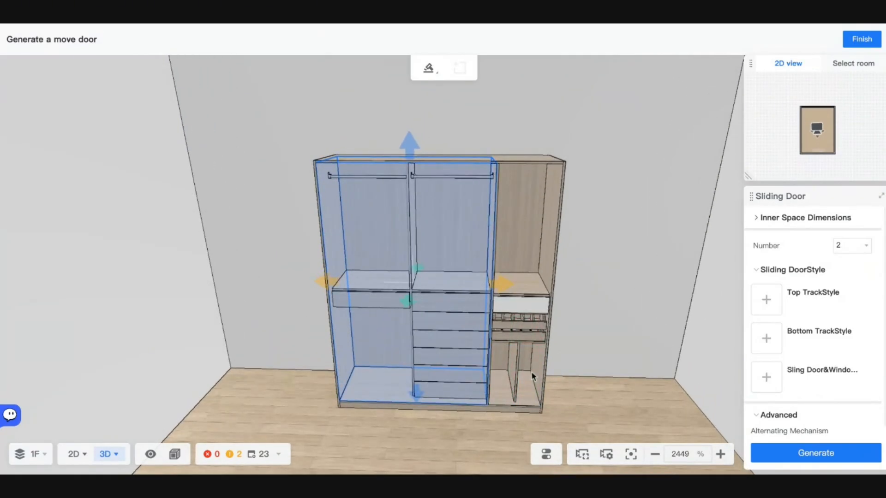
key("s")
key("q")
key("e")
key("w")
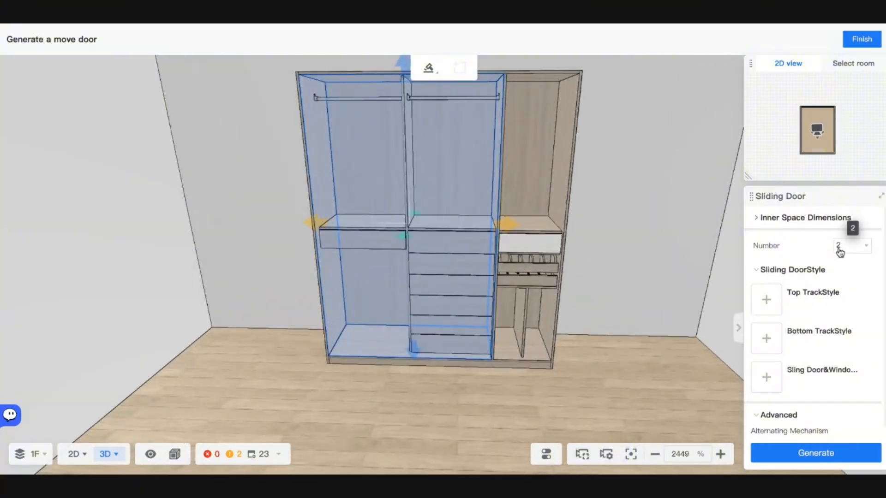
left_click(840, 251)
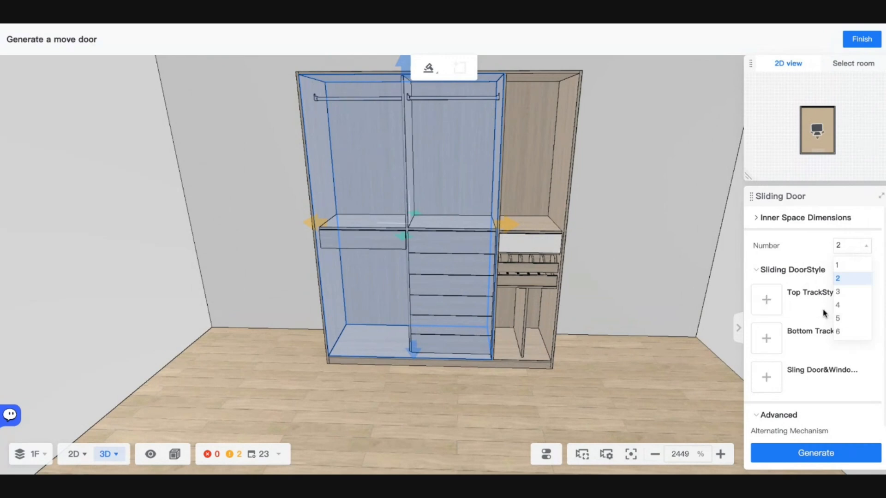
- Set the upper track to Top Rail and the lower track to Bottom Rail from Public
left_click(762, 302)
left_click(628, 90)
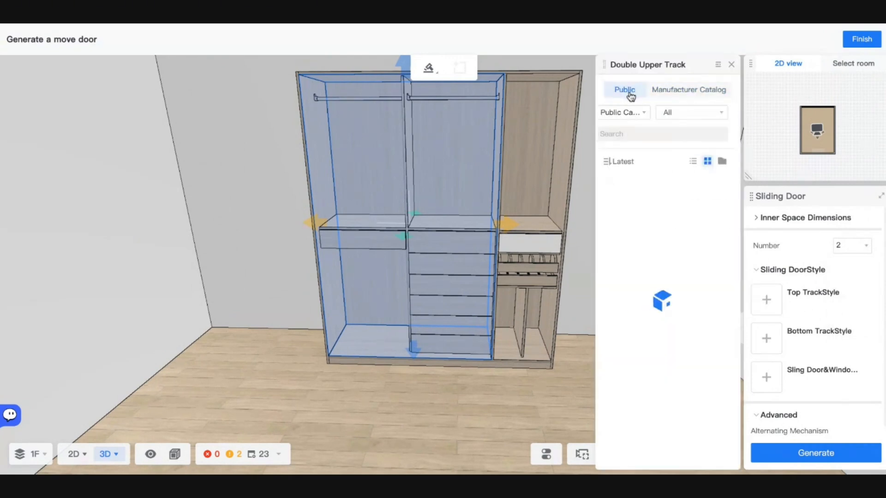
left_click(638, 214)
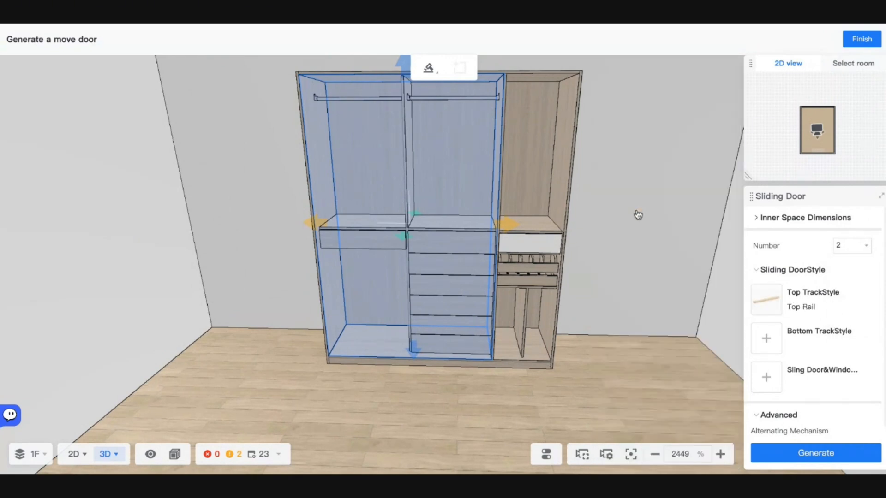
left_click(777, 342)
left_click(634, 94)
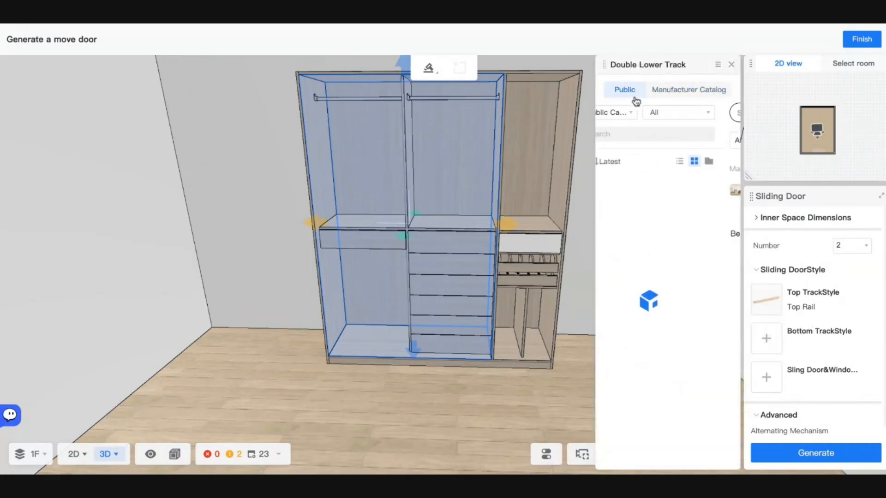
left_click(639, 214)
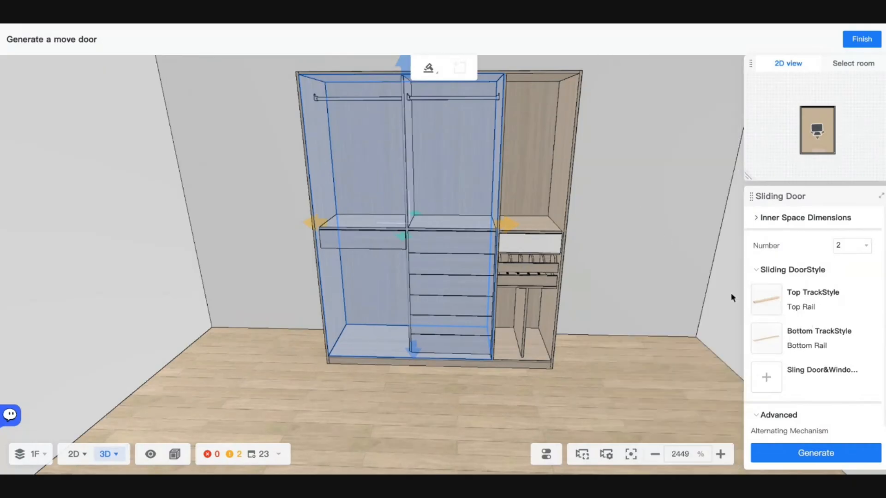
scroll(786, 336, "down", 2)
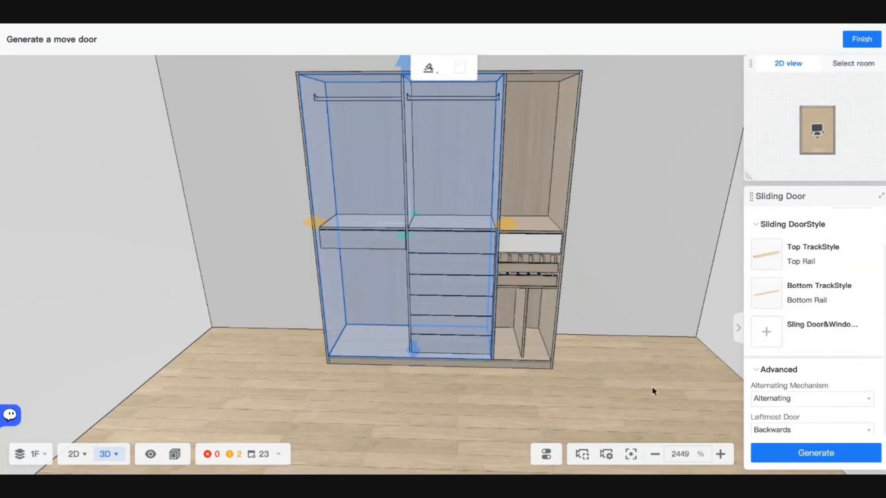
- Open the door panel style slot and browse the Public door styles
left_click(759, 347)
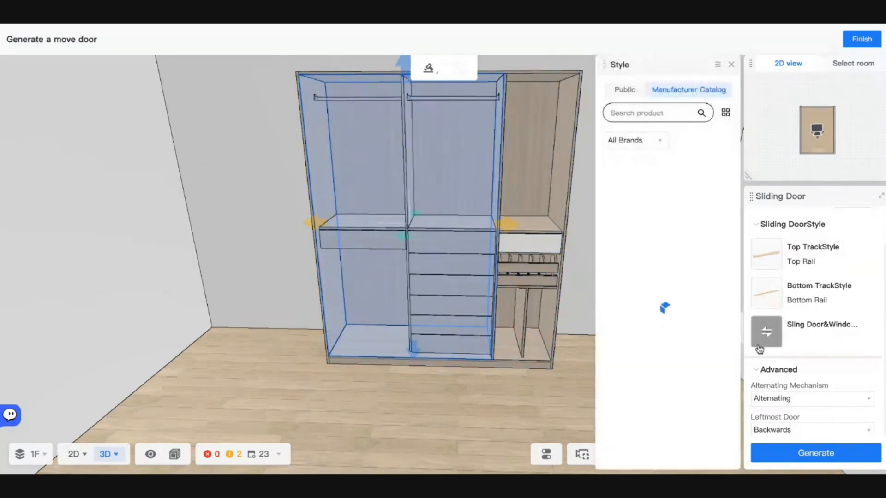
left_click(624, 90)
scroll(669, 305, "down", 10)
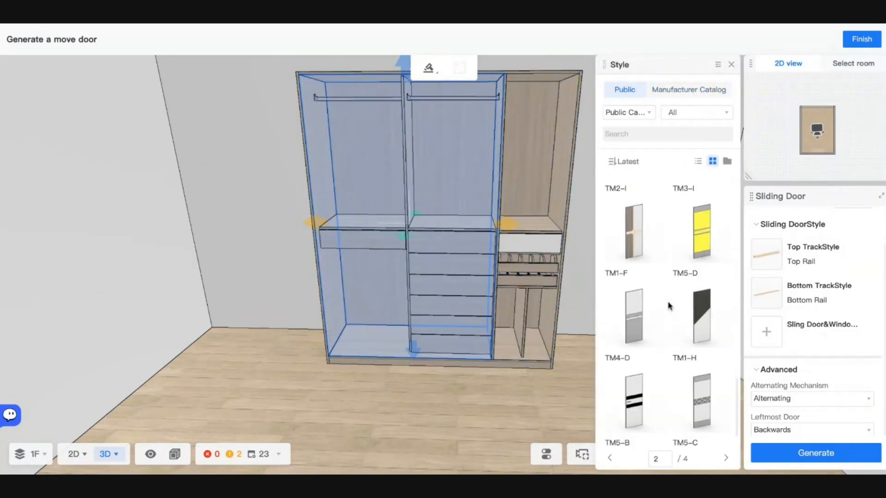
scroll(668, 313, "down", 5)
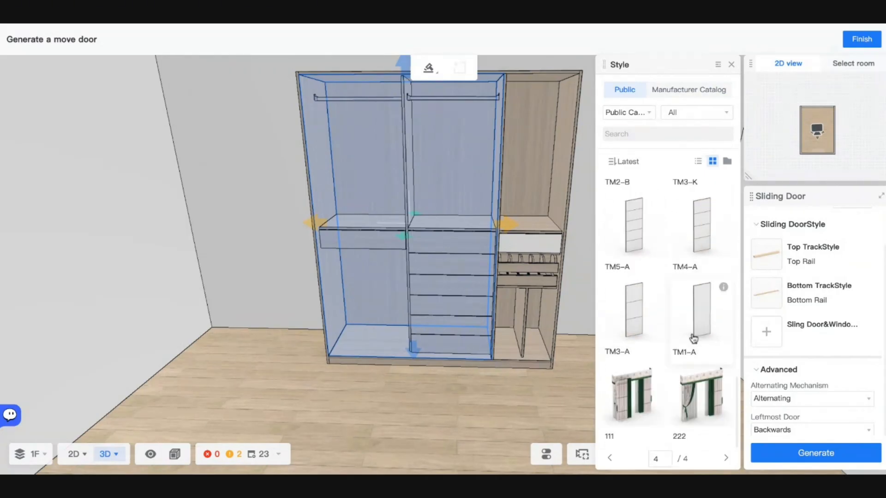
scroll(694, 339, "up", 15)
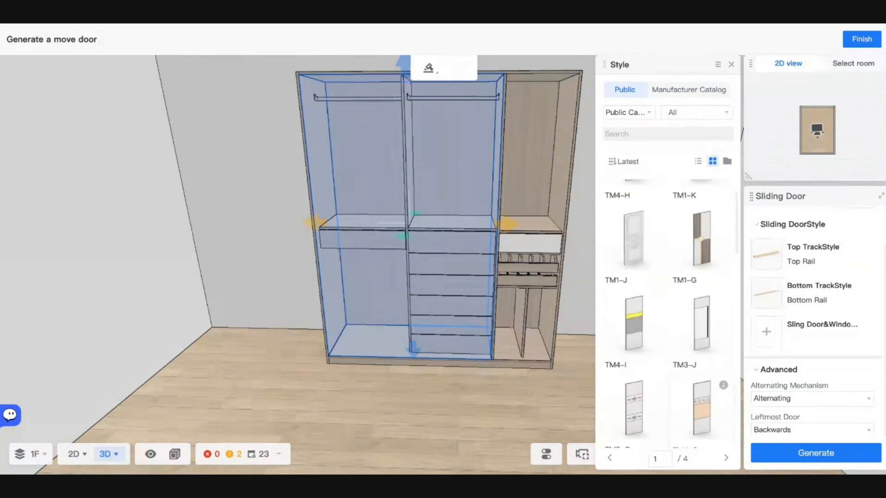
scroll(696, 383, "up", 1)
- Apply a Sliding Door style from Manufacturer Catalog > Selected Closet > Single Door(Old)
left_click(672, 88)
left_click(649, 189)
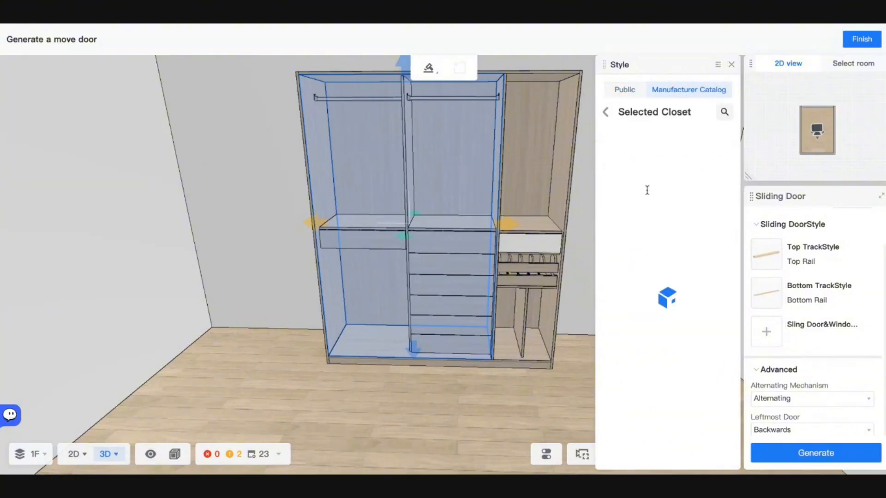
left_click(670, 166)
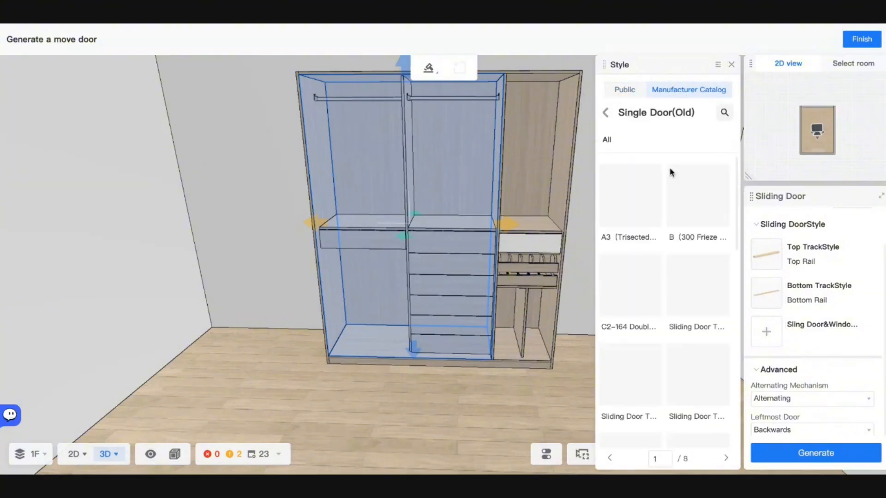
scroll(653, 212, "down", 5)
scroll(657, 221, "down", 10)
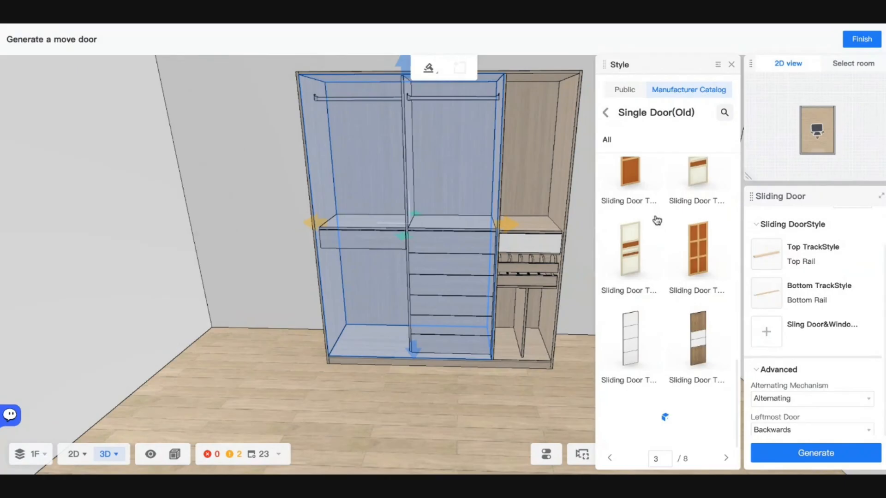
scroll(669, 309, "down", 5)
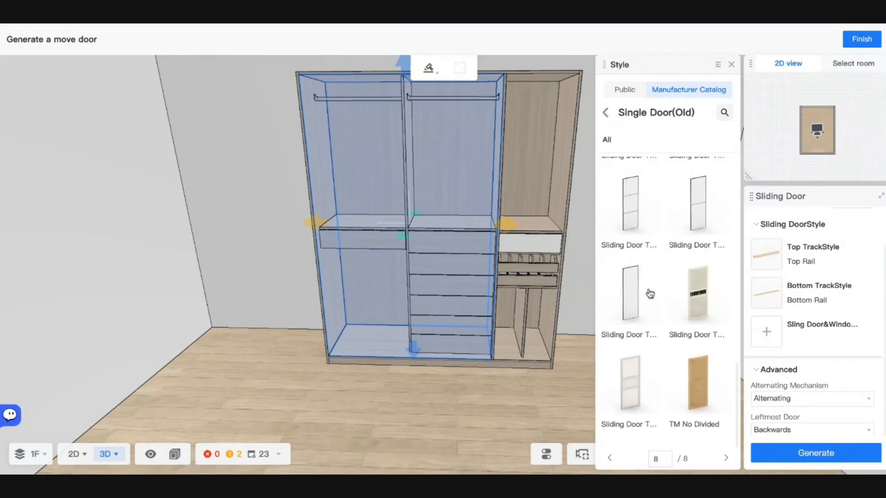
left_click(631, 310)
- Keep the door mechanism Alternating and the leftmost door Backwards
scroll(791, 354, "down", 1)
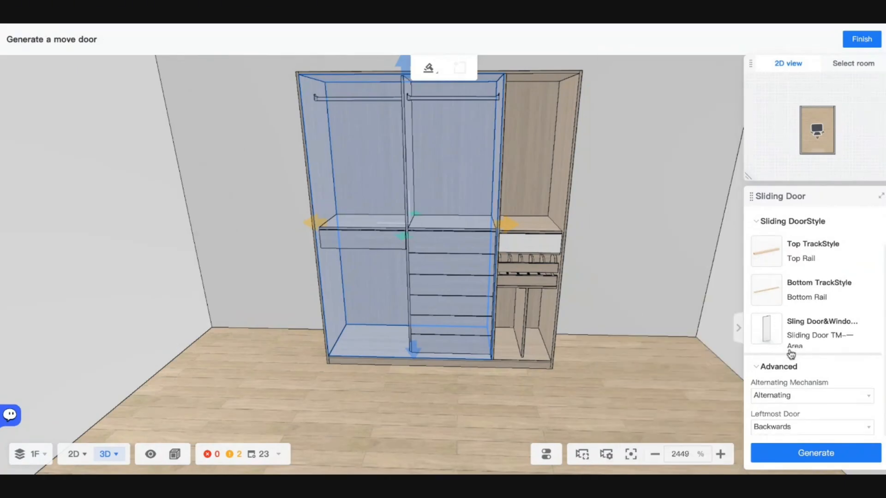
scroll(779, 313, "up", 1)
scroll(791, 408, "down", 1)
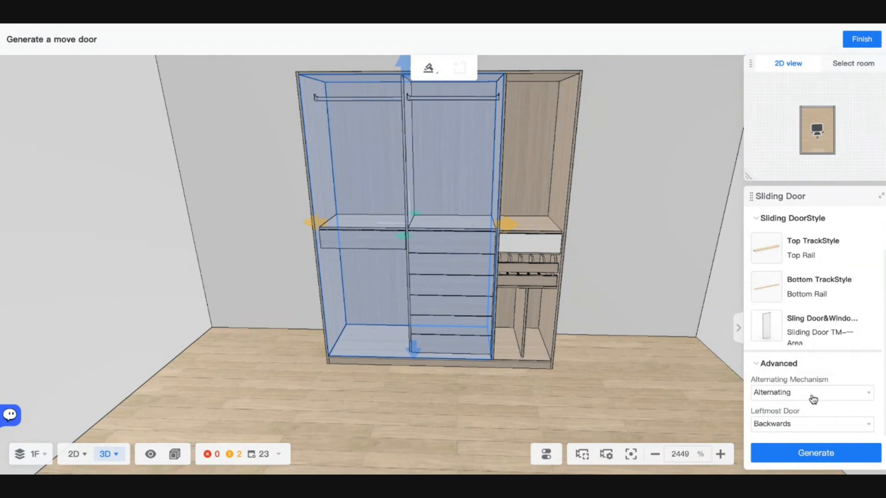
left_click(813, 400)
left_click(812, 399)
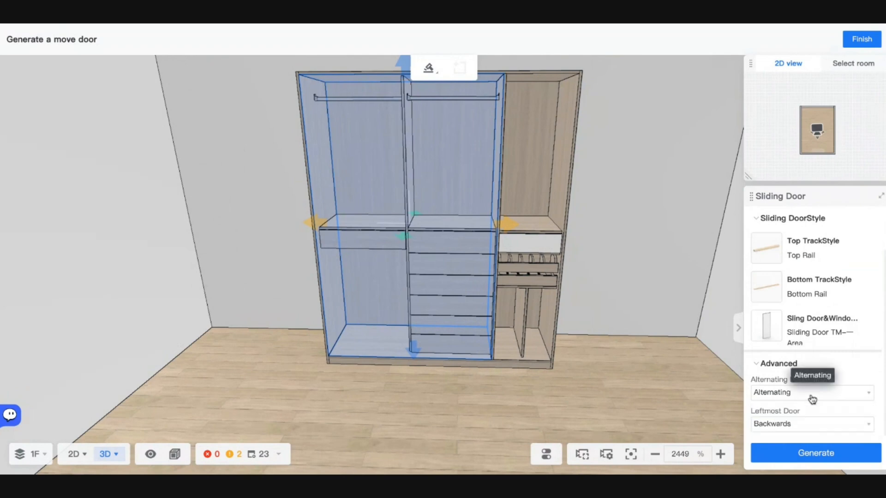
left_click(795, 425)
left_click(795, 443)
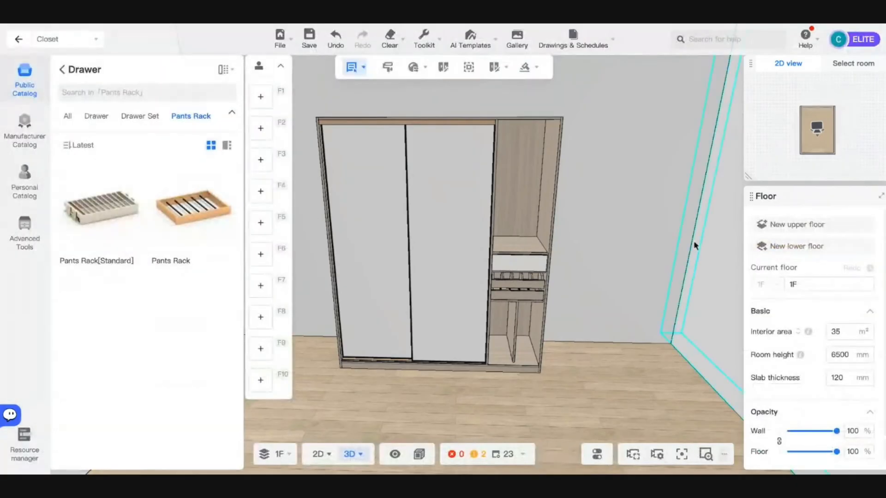
- Finish placing the sliding doors, preview the wardrobe opening, and view its parameters
key("o")
key("o")
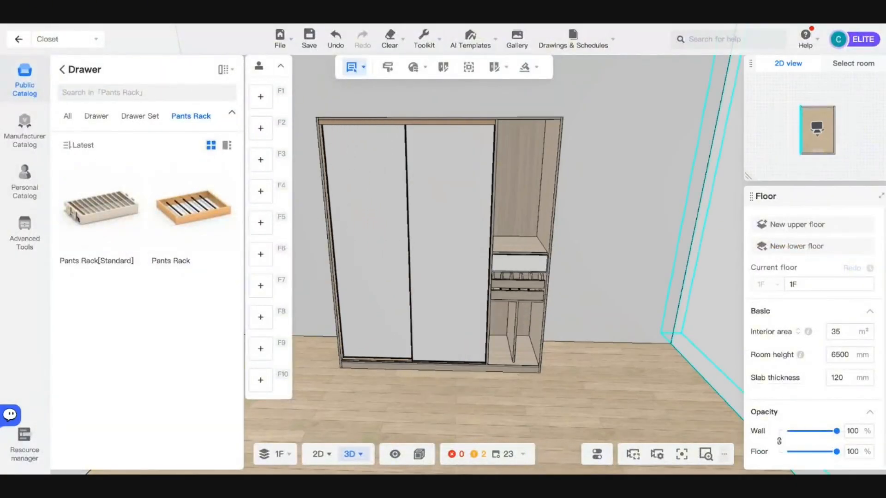
left_click(508, 342)
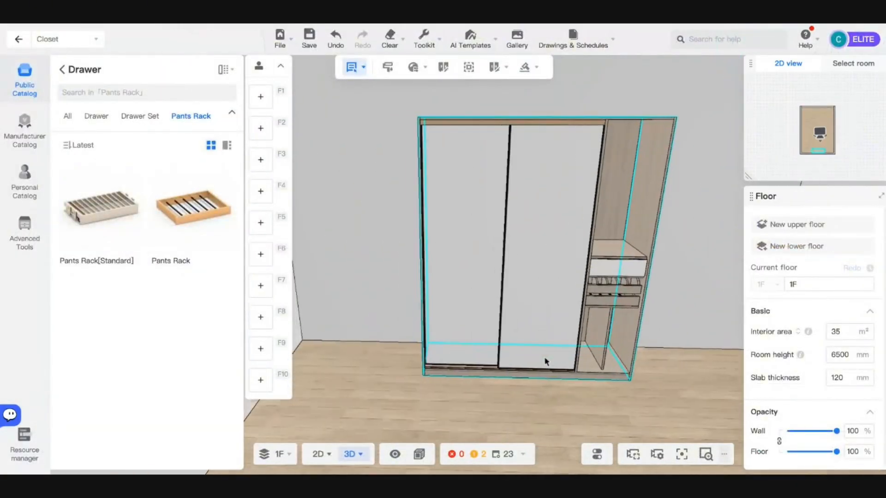
key("o")
key("o")
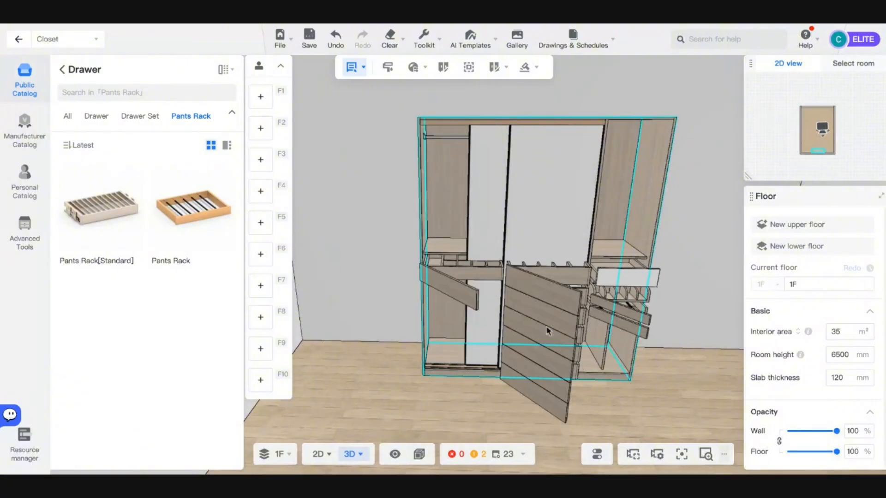
left_click(530, 152)
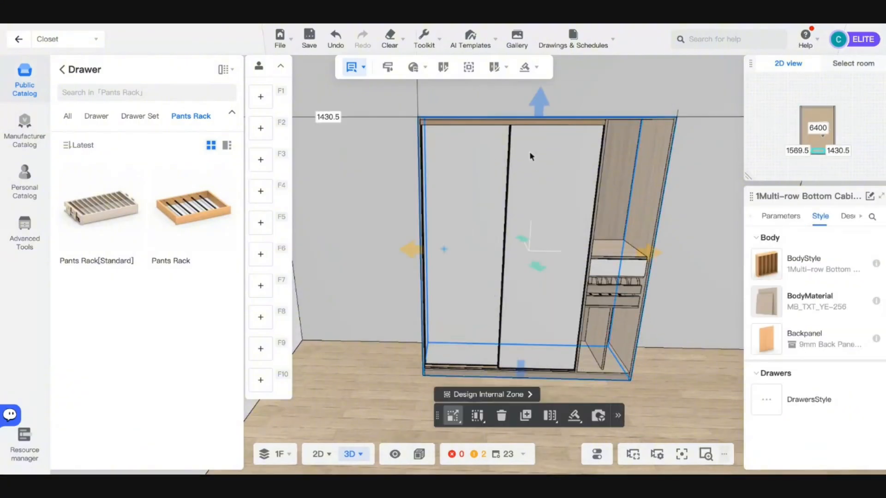
left_click(781, 215)
- Slide one door open from the right via the frame's part list, then undo it
left_click(528, 181)
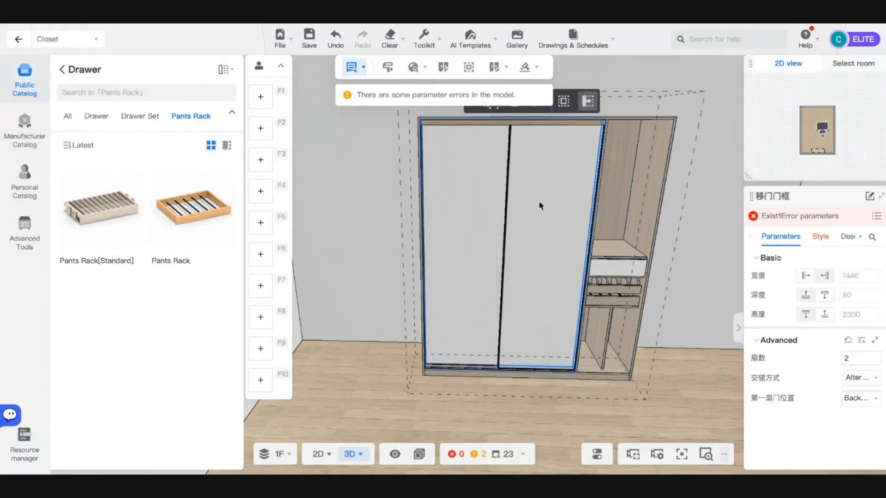
left_click(481, 103)
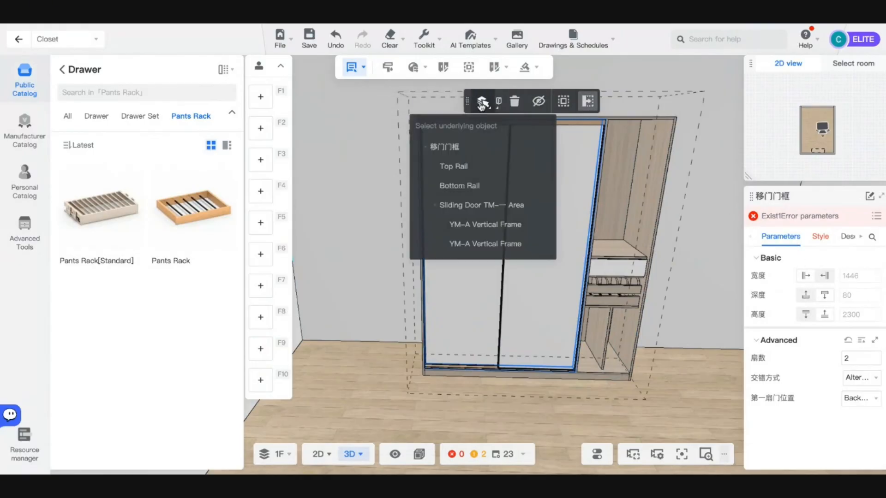
mouse_move(499, 106)
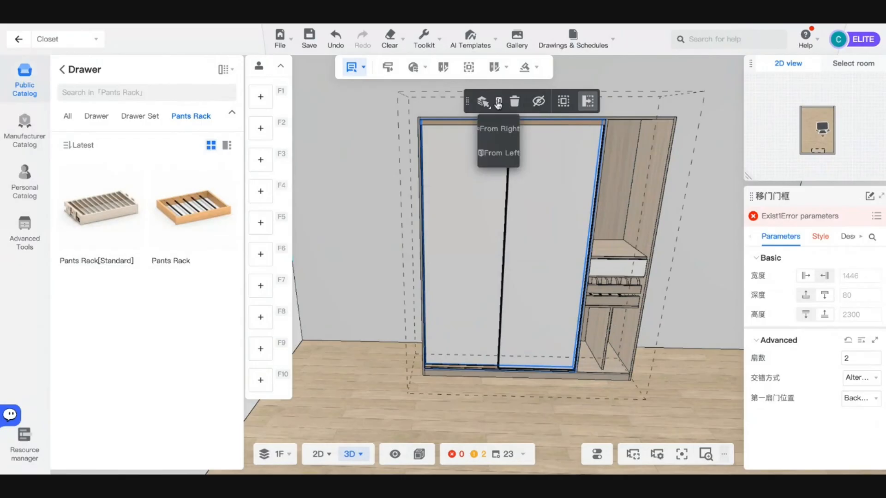
left_click(499, 128)
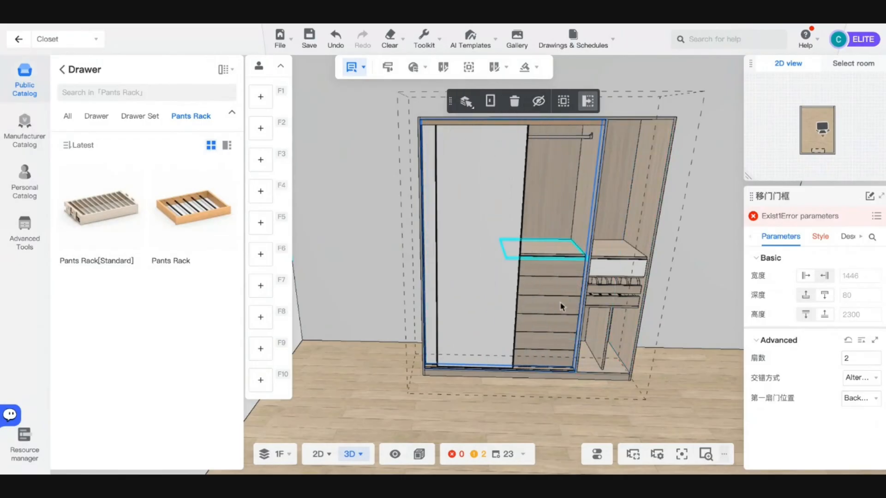
scroll(560, 306, "down", 5)
left_click(566, 353)
scroll(565, 353, "up", 5)
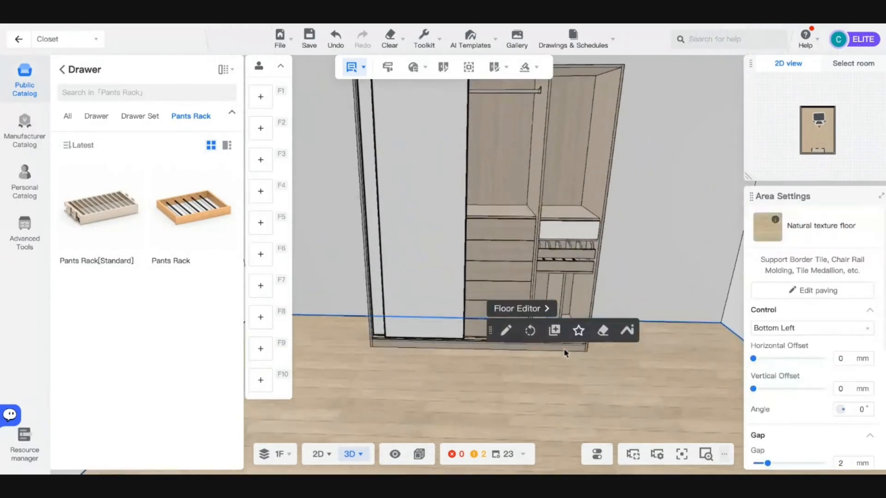
scroll(419, 314, "down", 2)
left_click(411, 310)
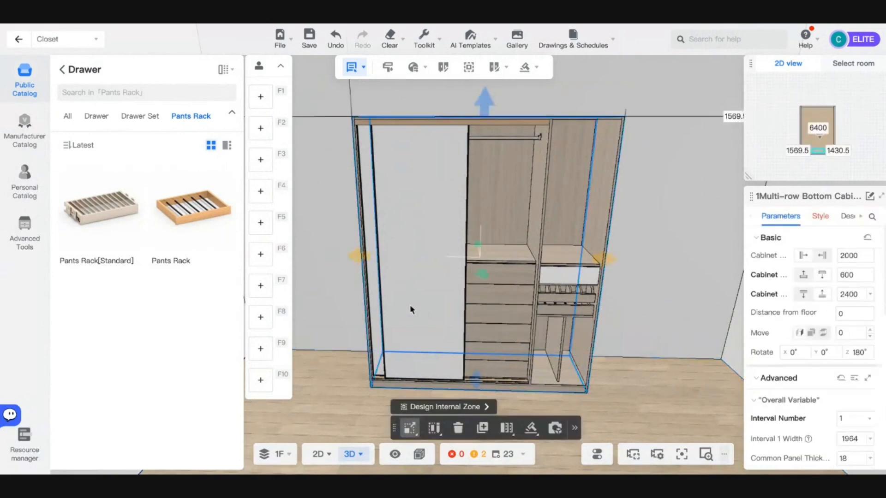
key("ctrl+z")
- Copy a material onto the door edge with the R material brush, then select the sliding-door frame
left_click(647, 389)
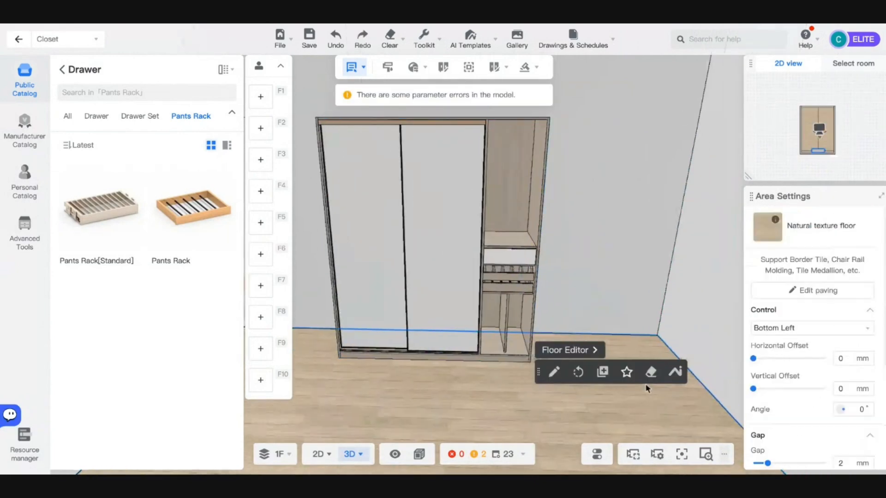
scroll(647, 389, "up", 3)
left_click(441, 173)
scroll(443, 166, "up", 4)
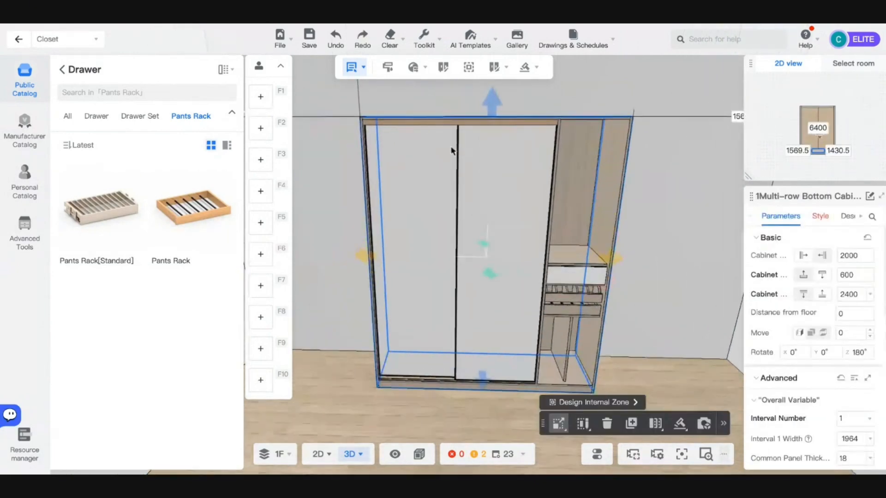
key("r")
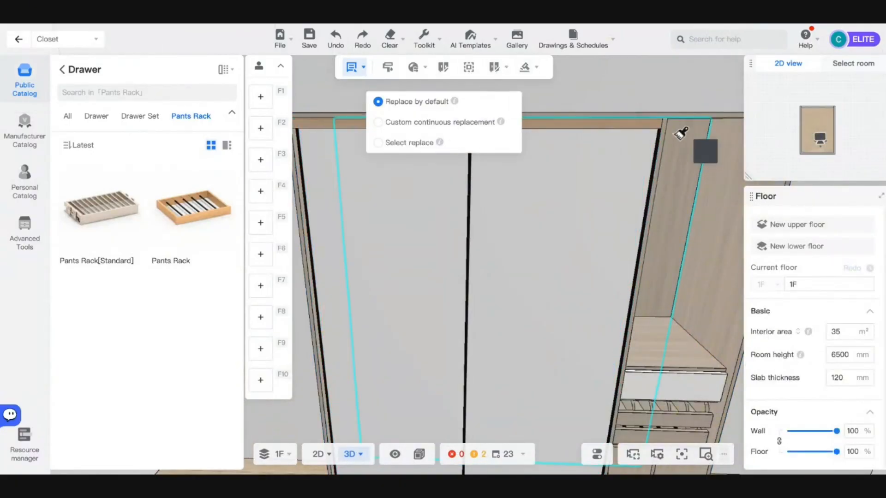
left_click(658, 124)
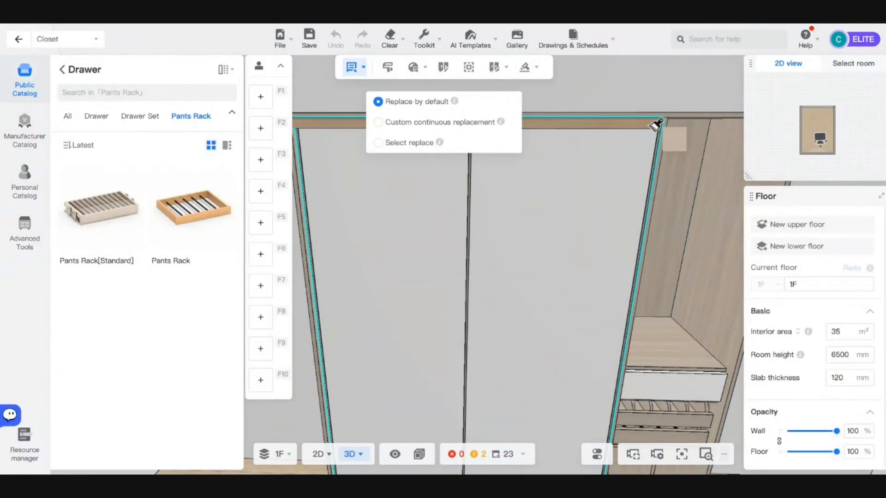
left_click(627, 125)
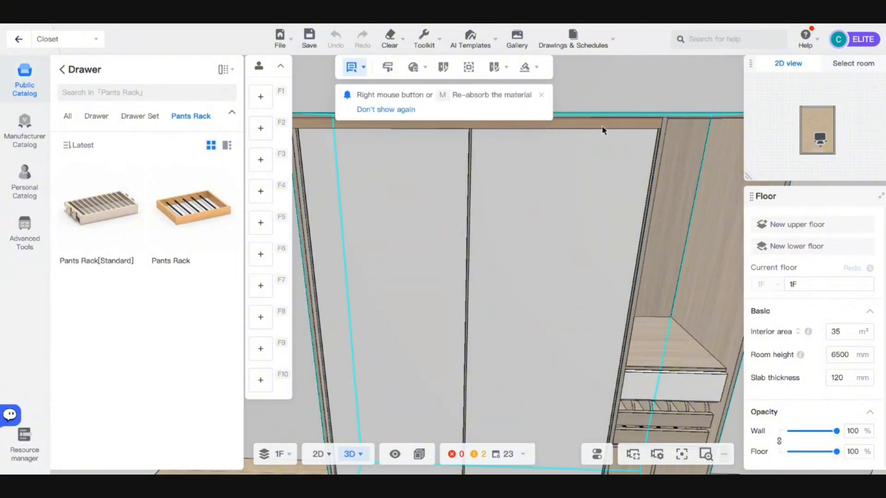
left_click(602, 130)
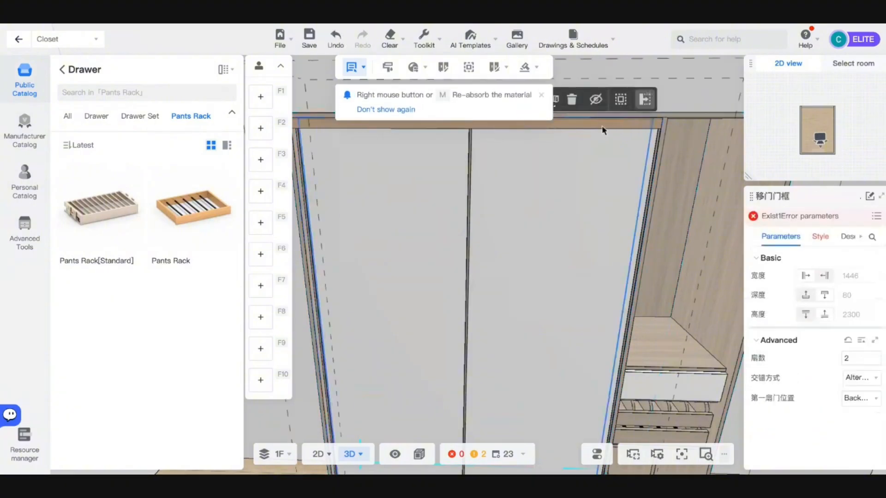
- Apply MB_TXT_YE-256 from the Public library to the top track
left_click(820, 236)
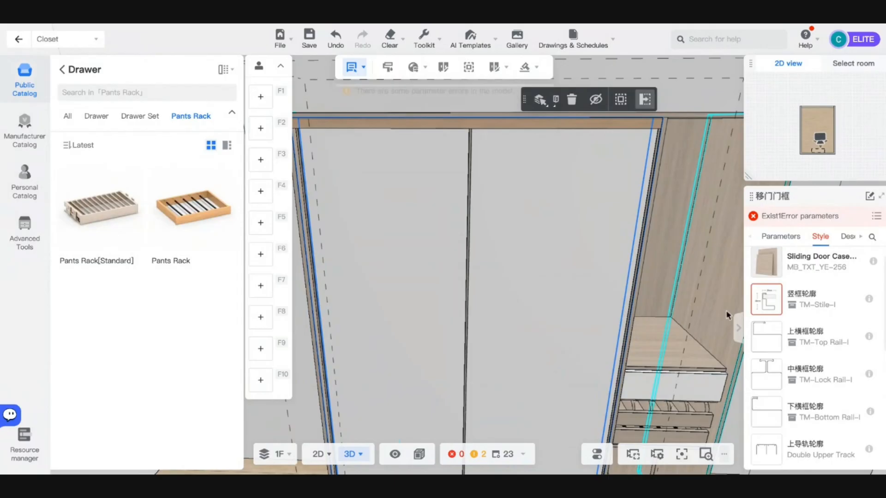
scroll(785, 360, "down", 5)
scroll(785, 330, "up", 1)
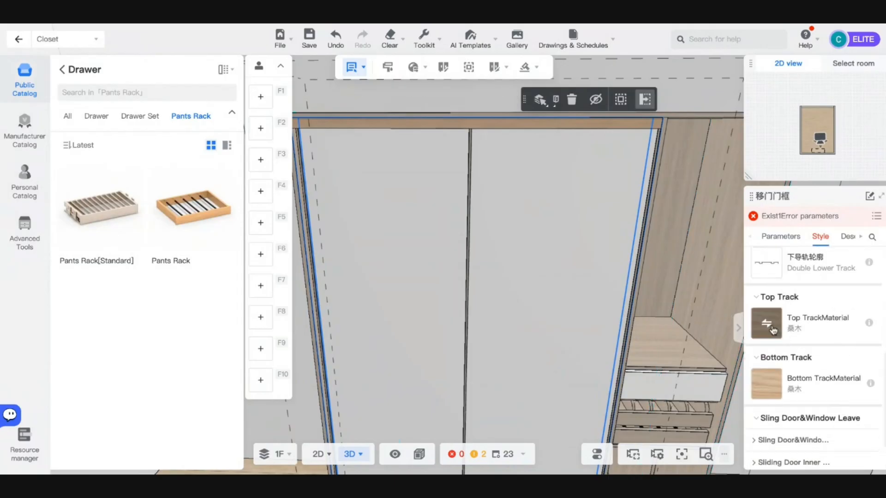
left_click(767, 324)
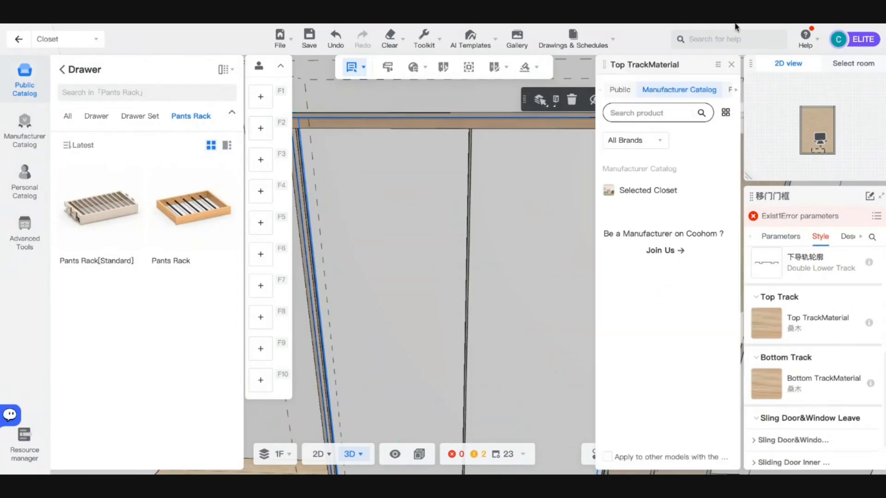
left_click(620, 90)
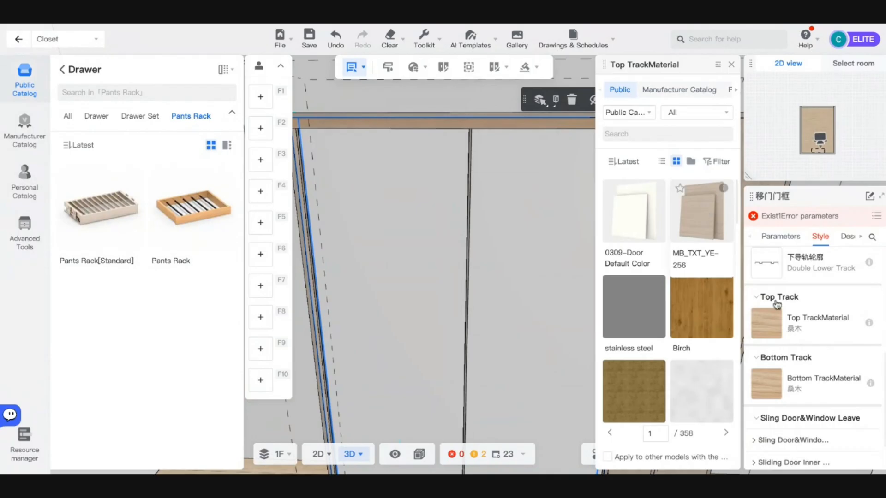
left_click(770, 386)
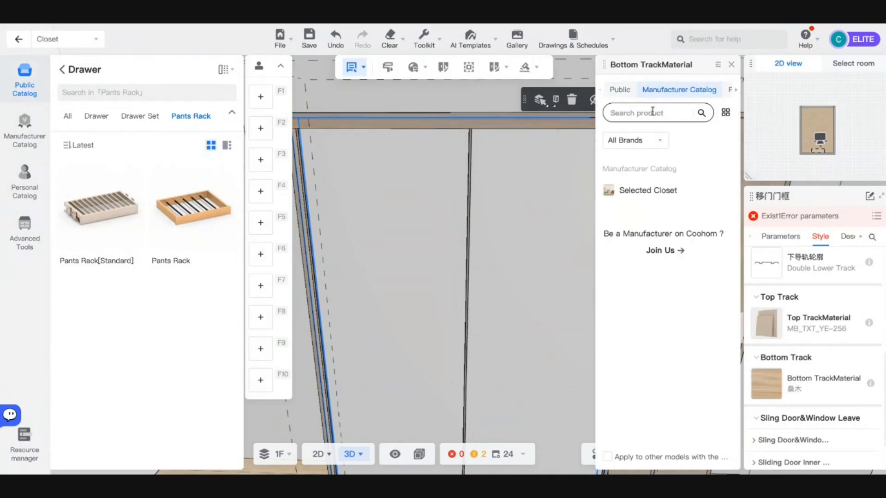
- Apply MB_TXT_YE-256 to the bottom track as well
left_click(620, 90)
left_click(706, 233)
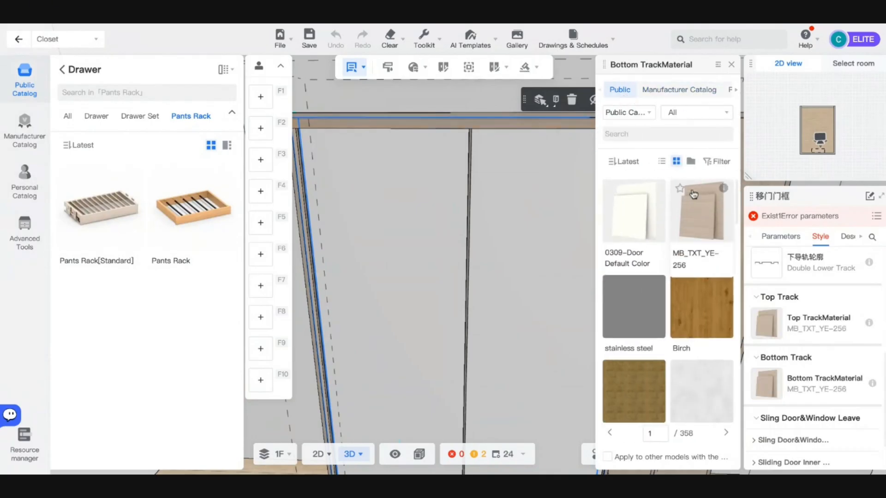
left_click(677, 261)
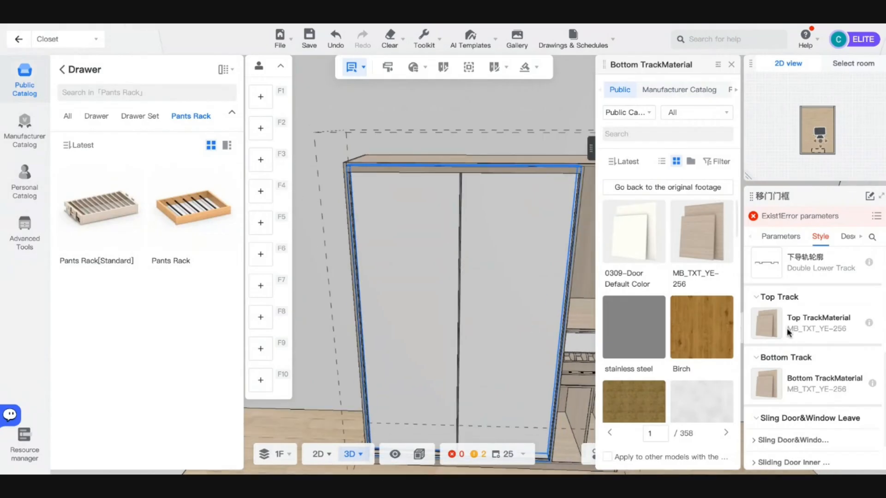
scroll(788, 331, "up", 5)
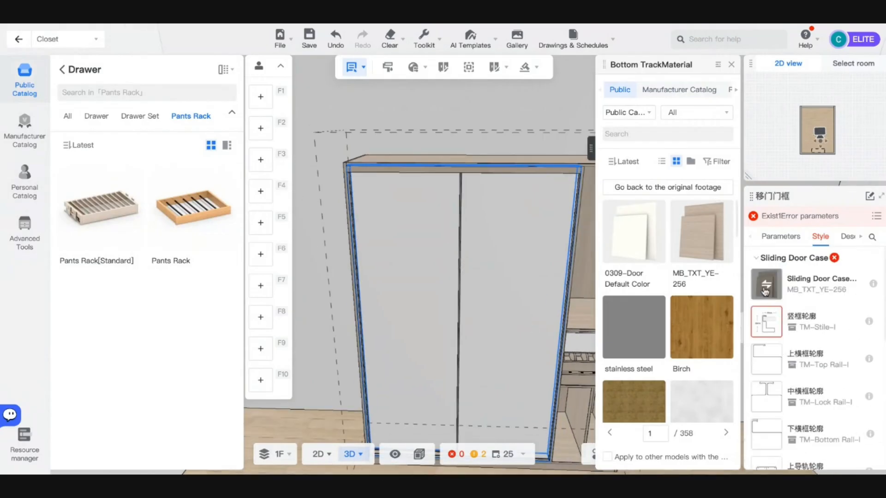
scroll(775, 341, "down", 5)
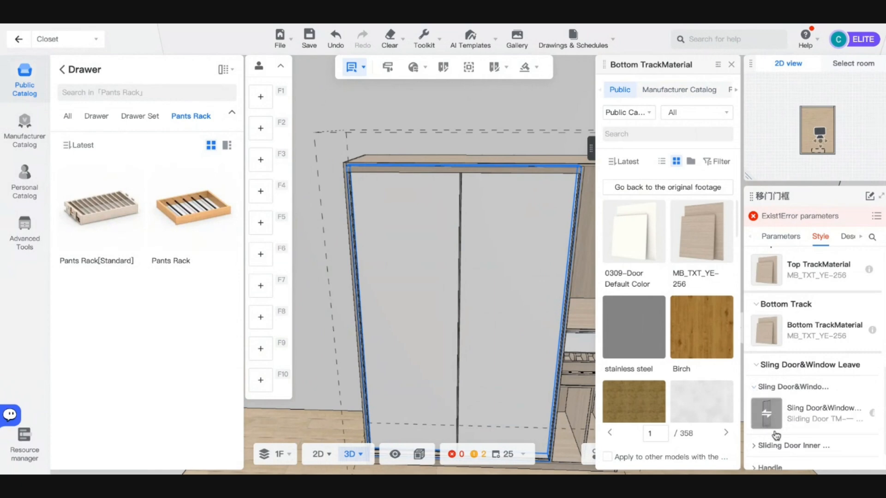
scroll(776, 435, "down", 1)
scroll(770, 421, "down", 2)
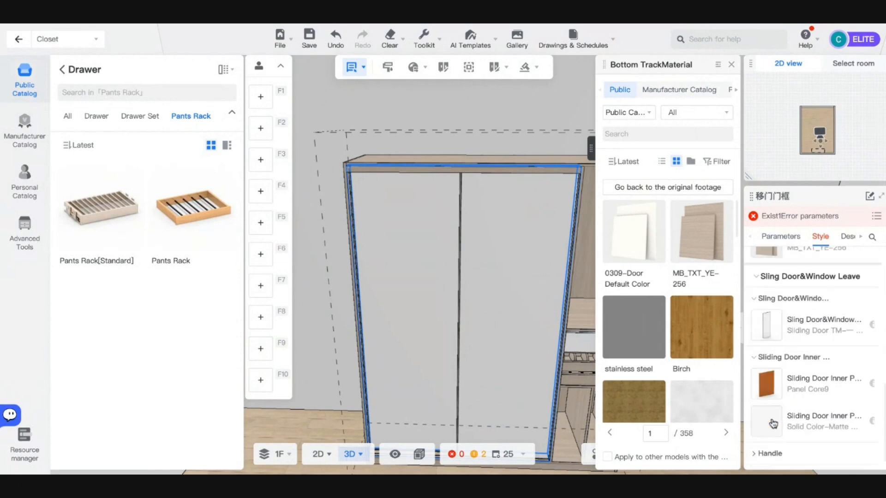
- Open the sliding door inner panel's material choices and search the Public library for glass
left_click(772, 407)
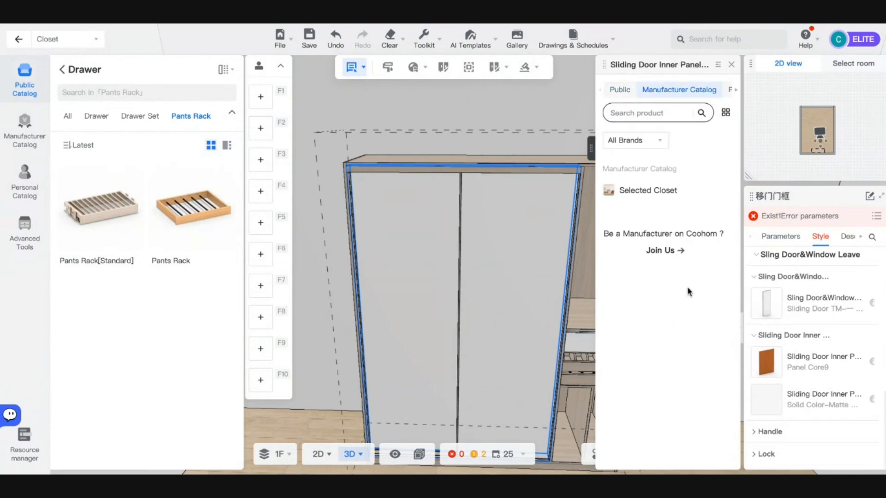
left_click(619, 89)
scroll(714, 272, "down", 5)
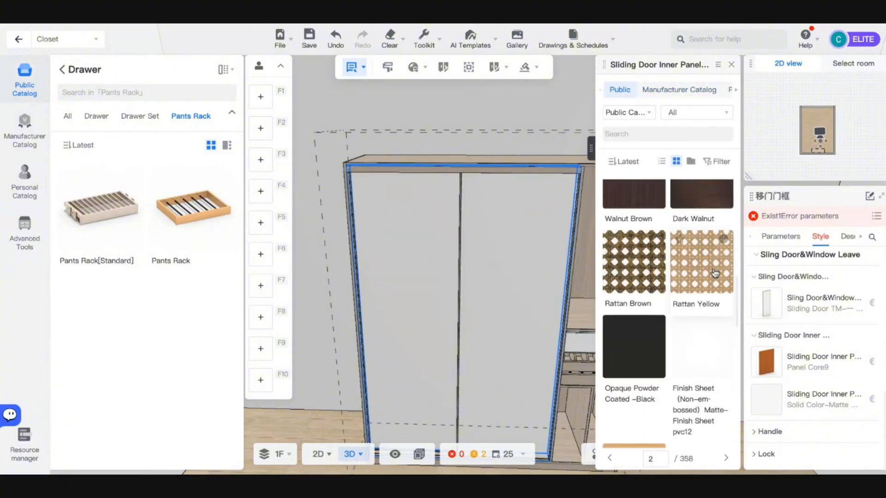
scroll(715, 273, "down", 8)
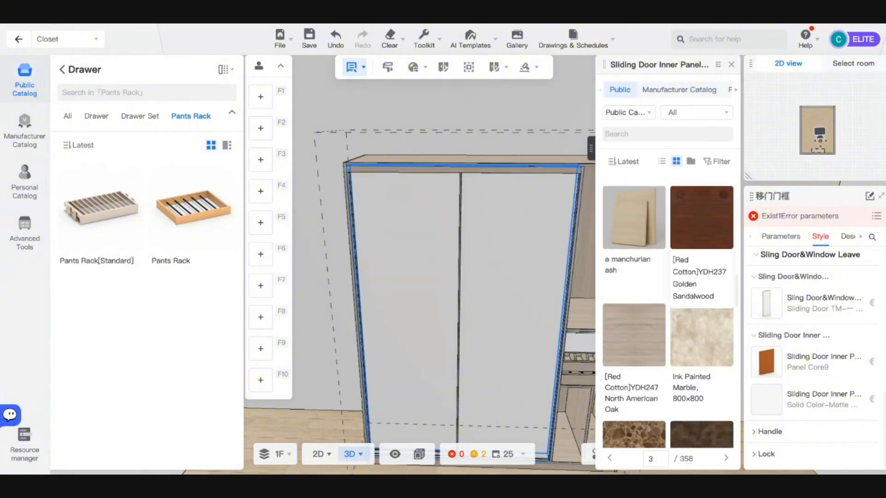
scroll(674, 320, "down", 6)
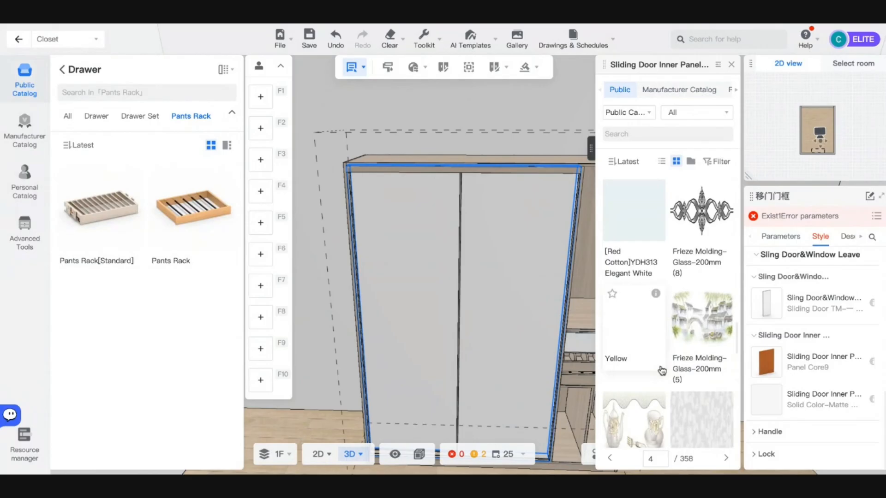
left_click(660, 135)
type("glk")
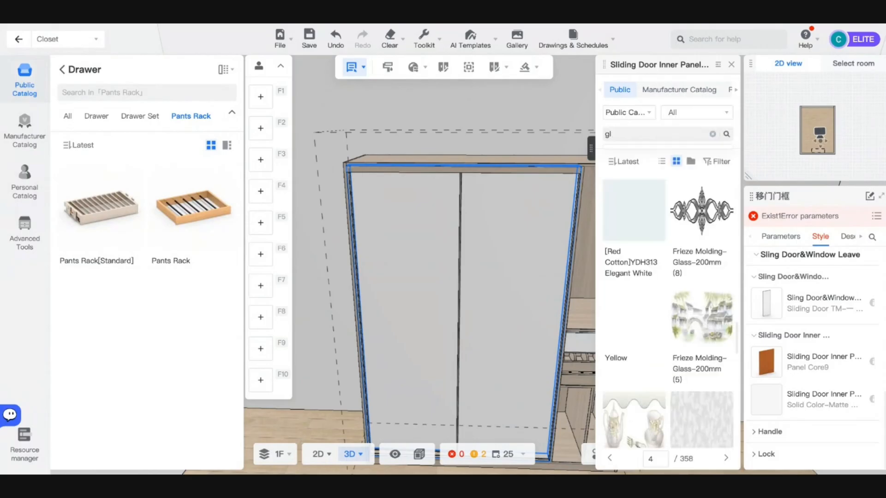
key("Return")
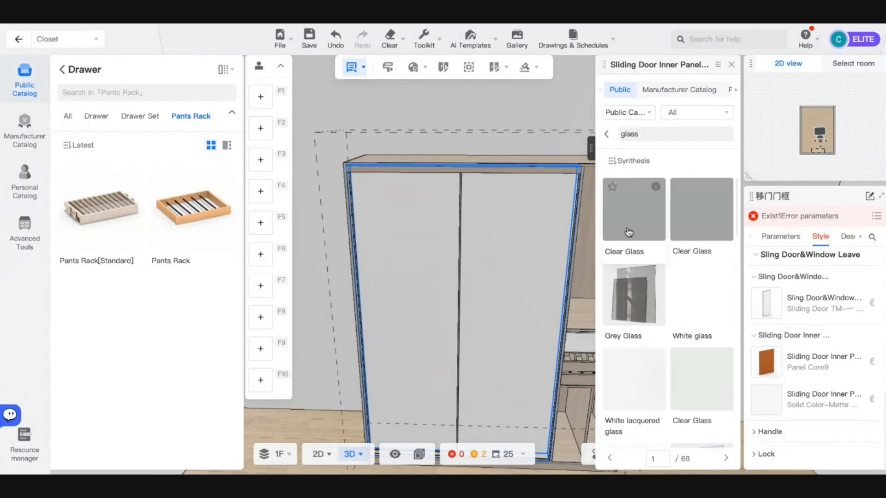
- Try Grey Glass and then Black Back-Painted Glass on the door inner panels
left_click(629, 299)
scroll(544, 318, "down", 3)
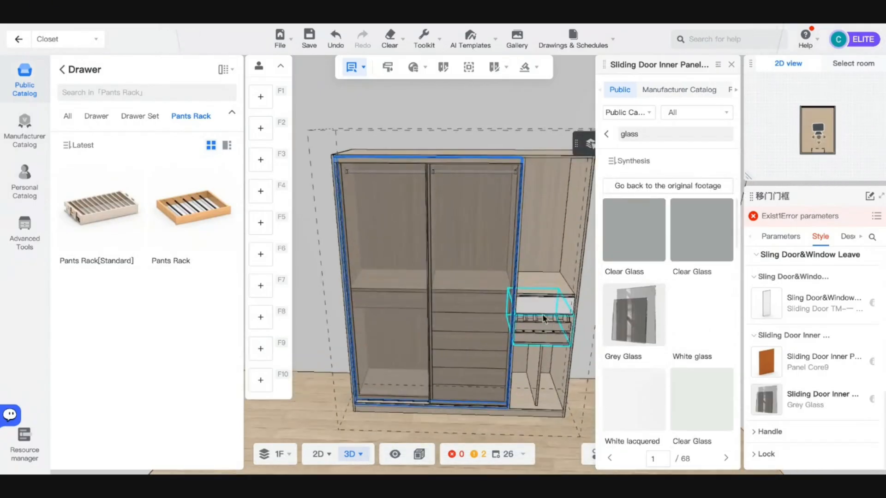
scroll(544, 318, "up", 2)
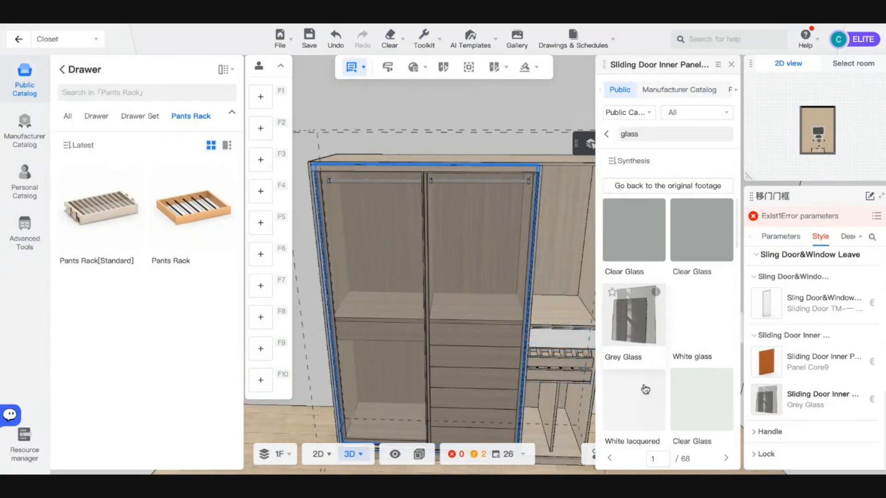
scroll(645, 390, "down", 10)
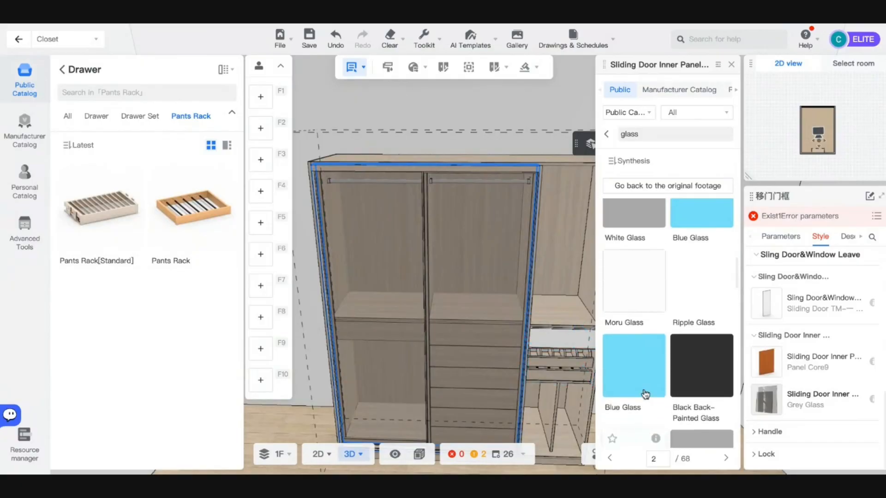
scroll(645, 394, "down", 1)
left_click(694, 351)
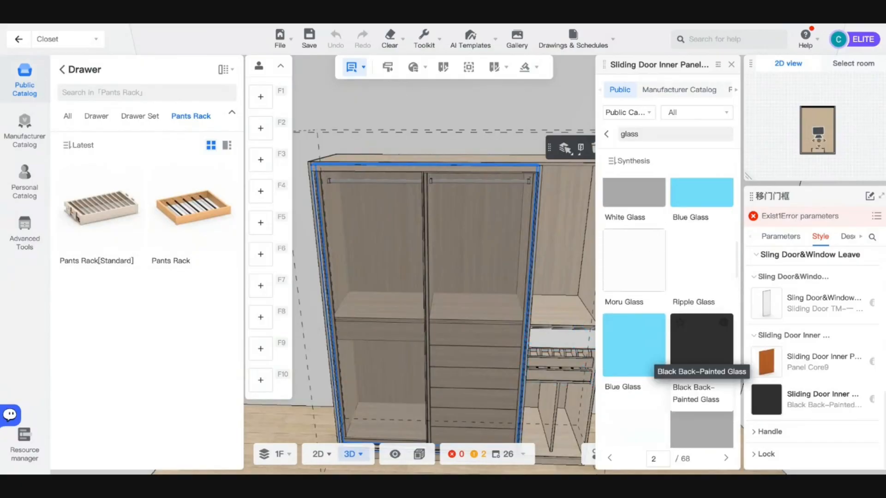
scroll(722, 374, "down", 3)
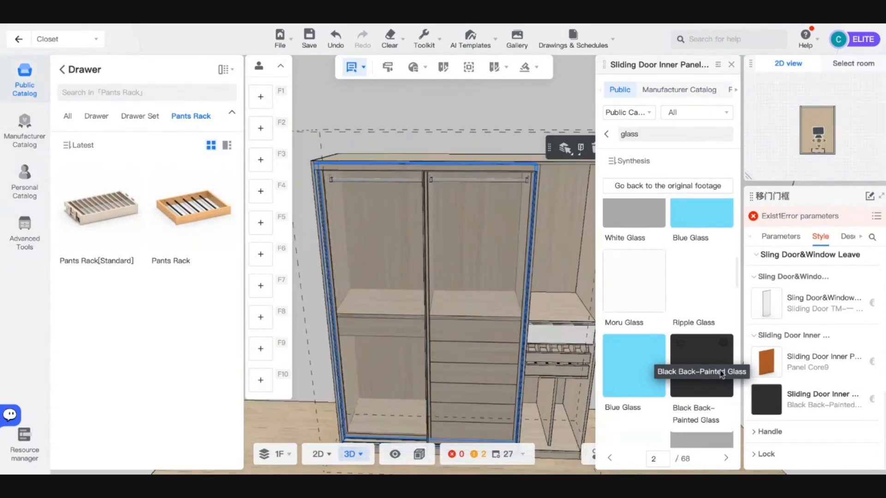
scroll(667, 360, "down", 6)
- Try Film Coated and Grey Glass, settle on Clear Glass, and deselect the wardrobe
left_click(641, 303)
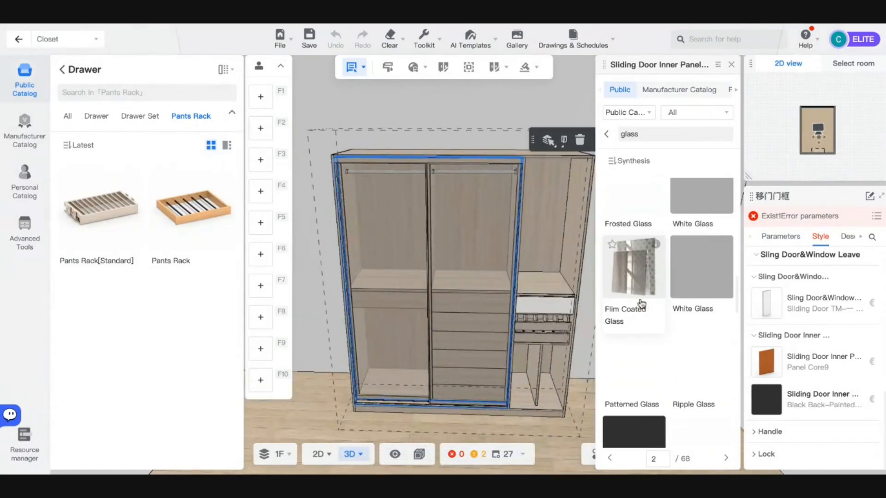
scroll(660, 314, "down", 3)
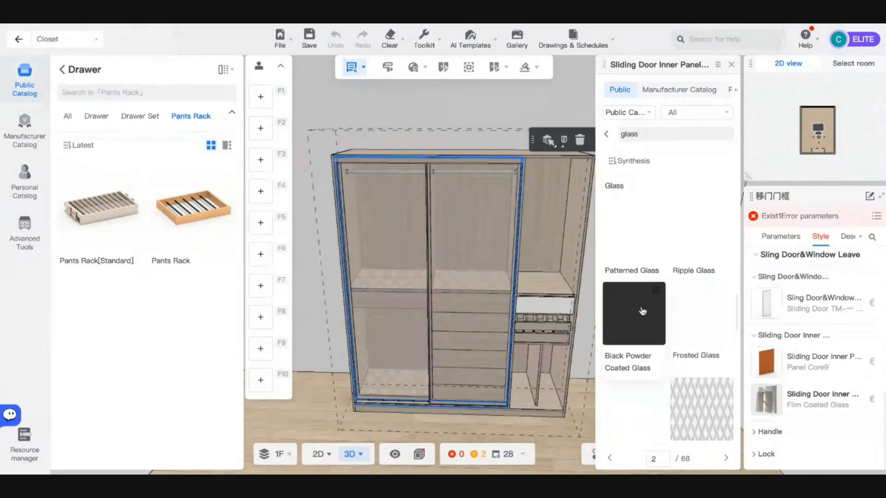
scroll(675, 358, "down", 12)
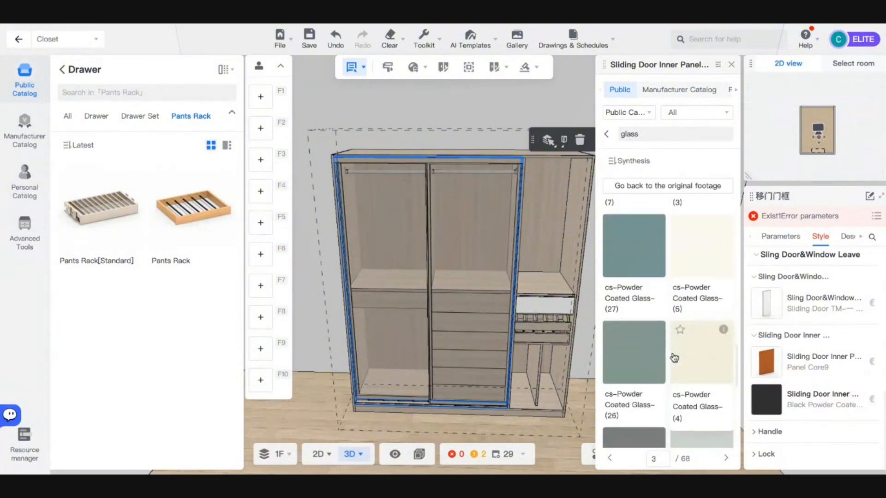
scroll(675, 359, "up", 17)
scroll(675, 359, "up", 10)
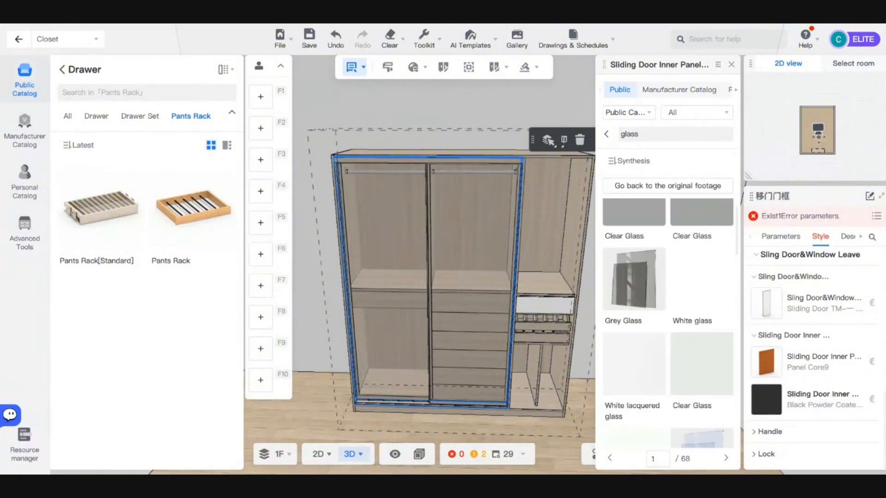
left_click(639, 328)
left_click(703, 413)
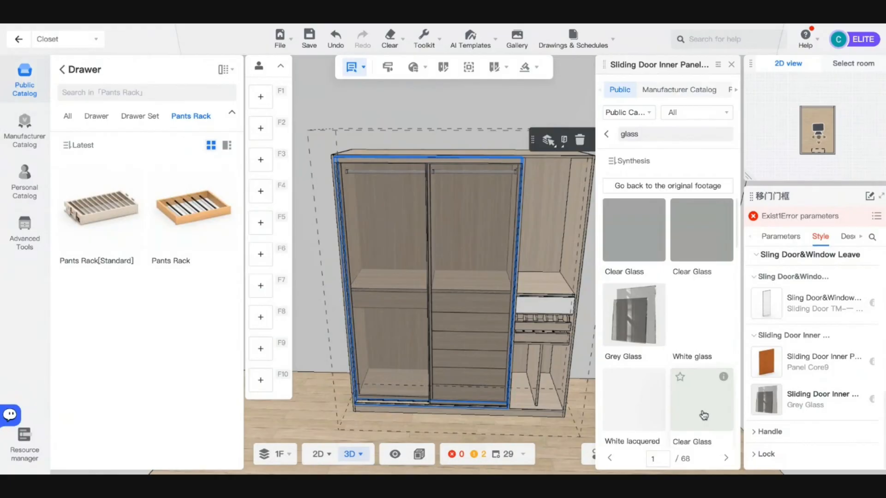
left_click(531, 407)
scroll(584, 386, "down", 3)
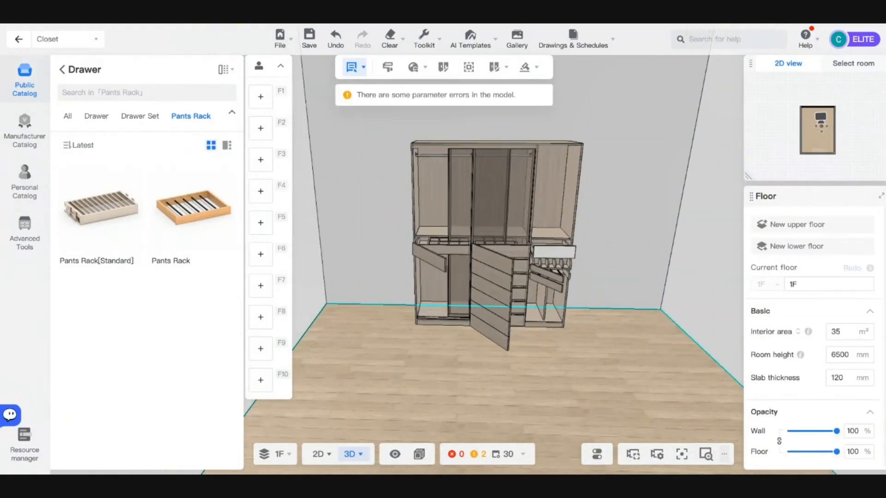
- Return to the full catalog, hide it, and zoom in on the right section's lower compartment
scroll(551, 383, "up", 5)
scroll(511, 389, "up", 5)
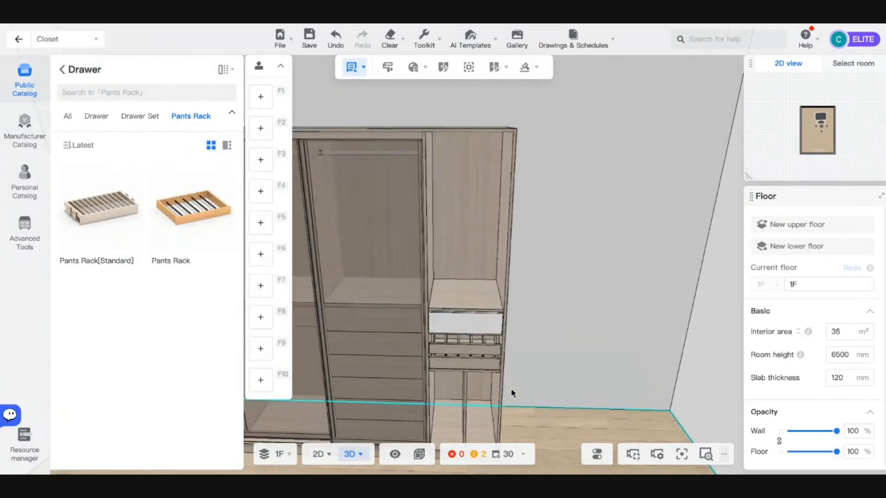
scroll(511, 388, "down", 4)
scroll(489, 353, "up", 5)
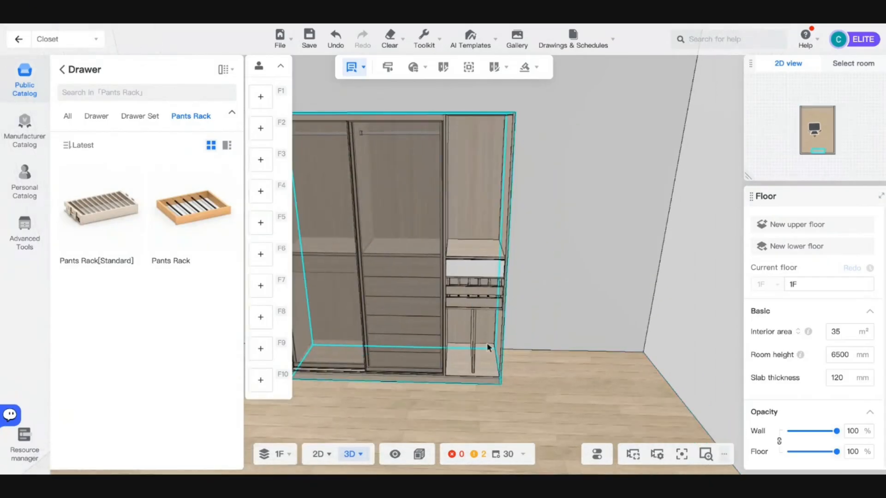
scroll(501, 353, "down", 3)
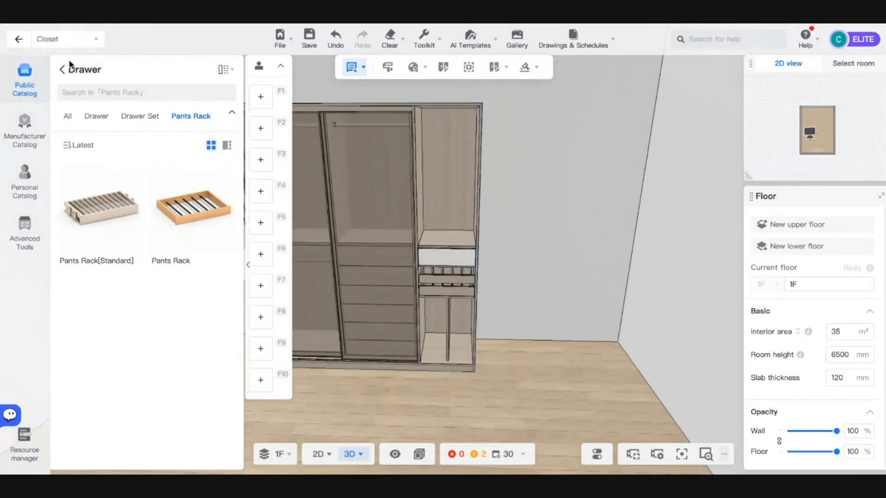
left_click(62, 69)
left_click(251, 267)
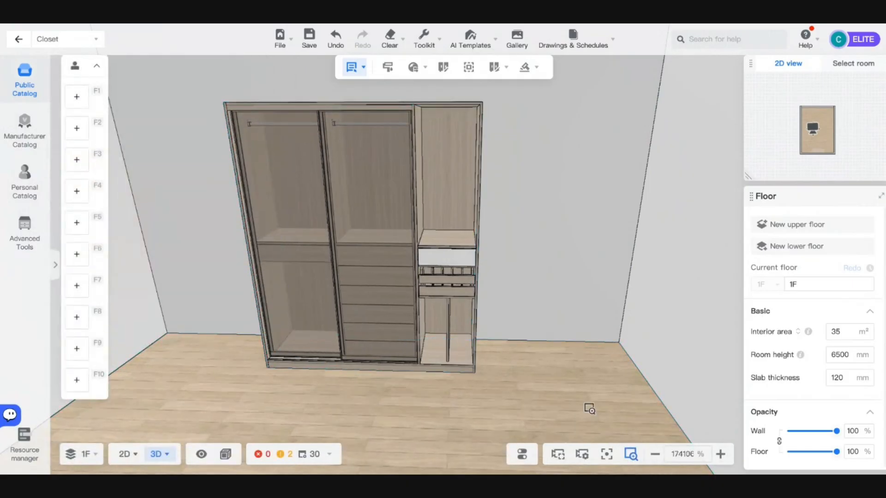
left_click_drag(537, 397, 533, 393)
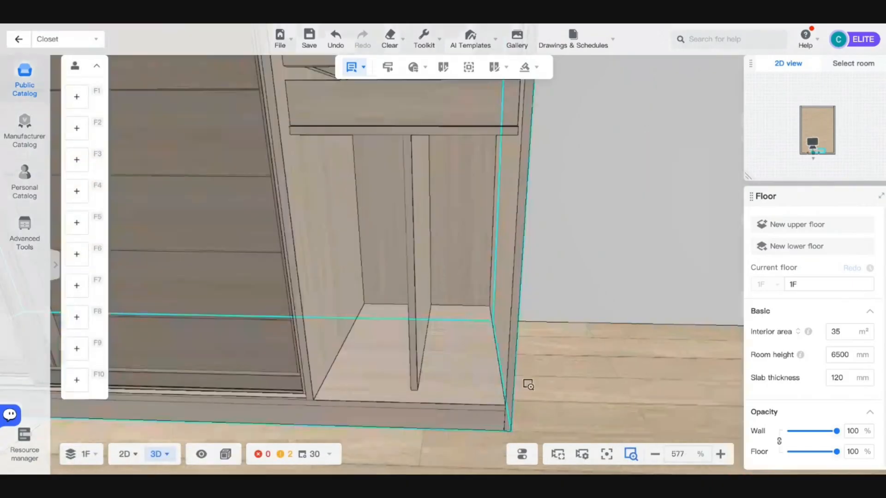
left_click(394, 137)
- Change the right section's fixed shelf depth from 520 to 570 mm
left_click(391, 135)
left_click(388, 135)
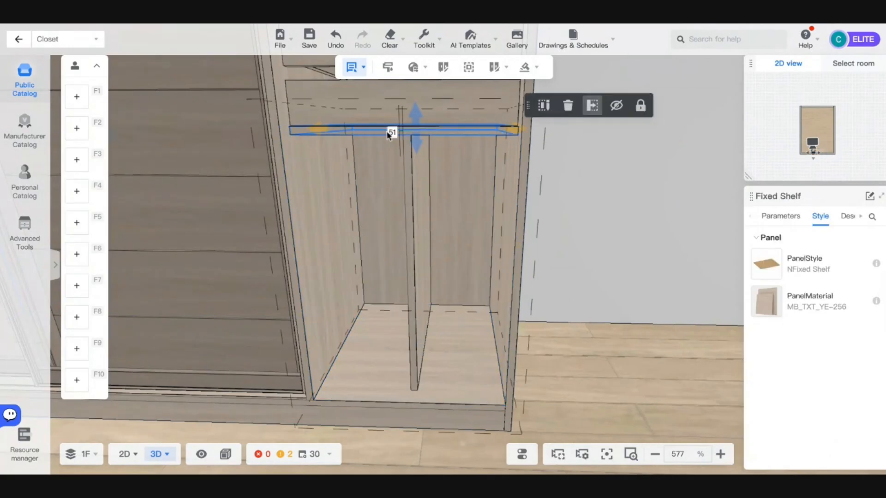
left_click(765, 214)
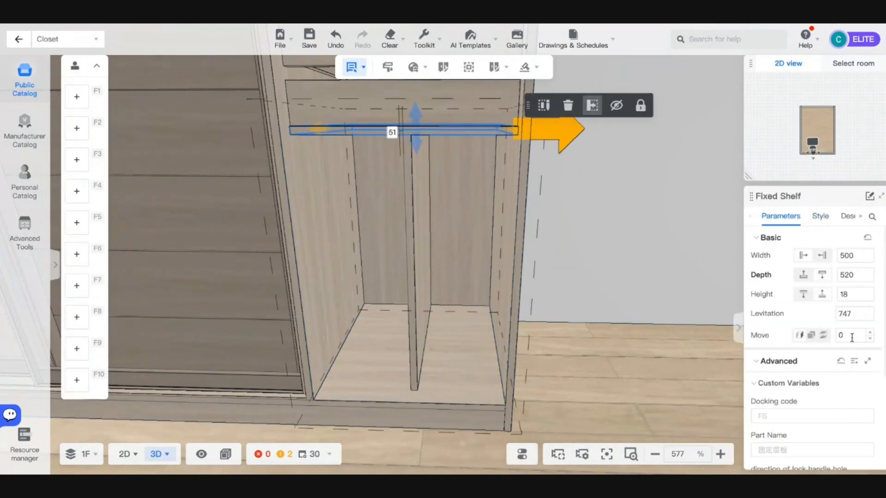
double_click(848, 276)
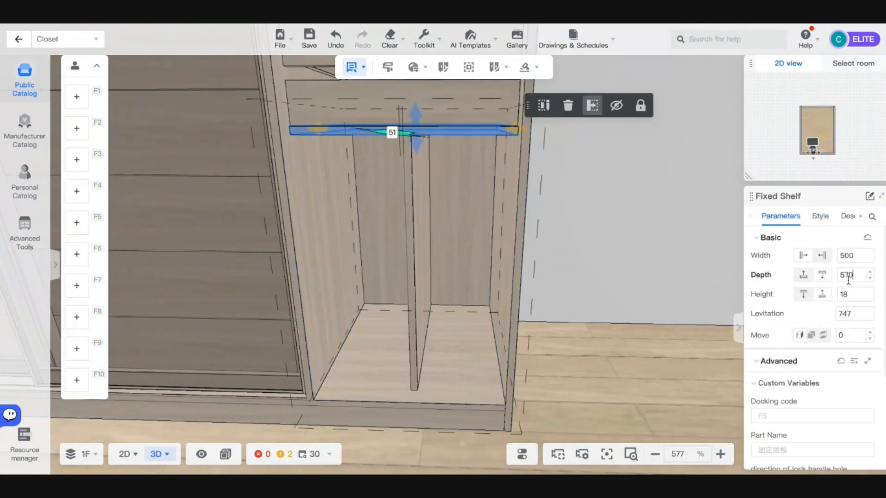
type("570")
key("Return")
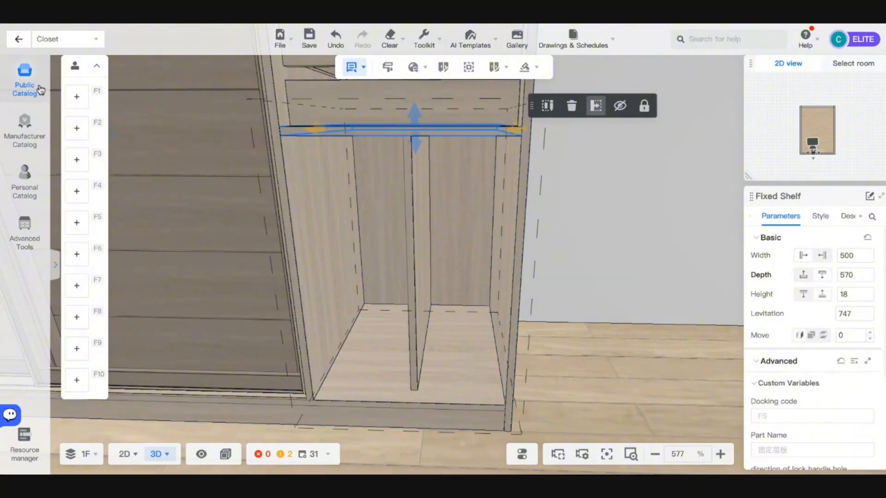
left_click(41, 90)
- Place an Inner Inclined 45° MB001 Left no-handle door in the lower compartment and widen it
left_click(74, 261)
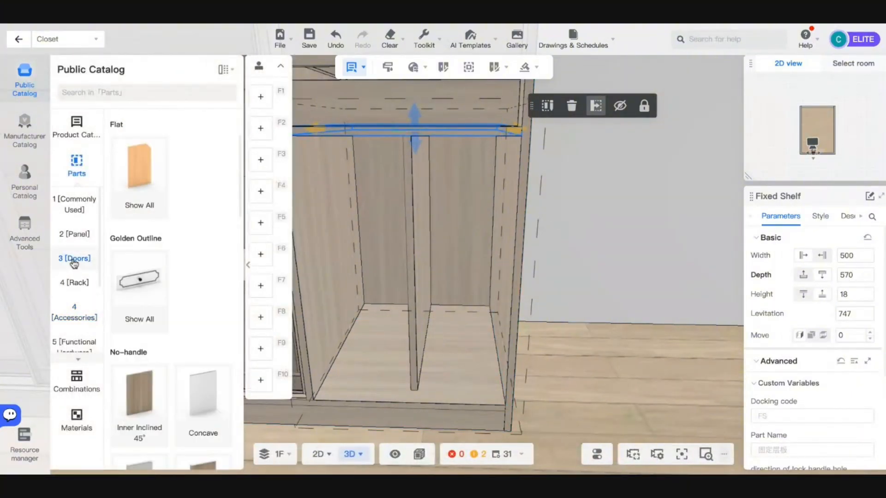
scroll(152, 300, "down", 3)
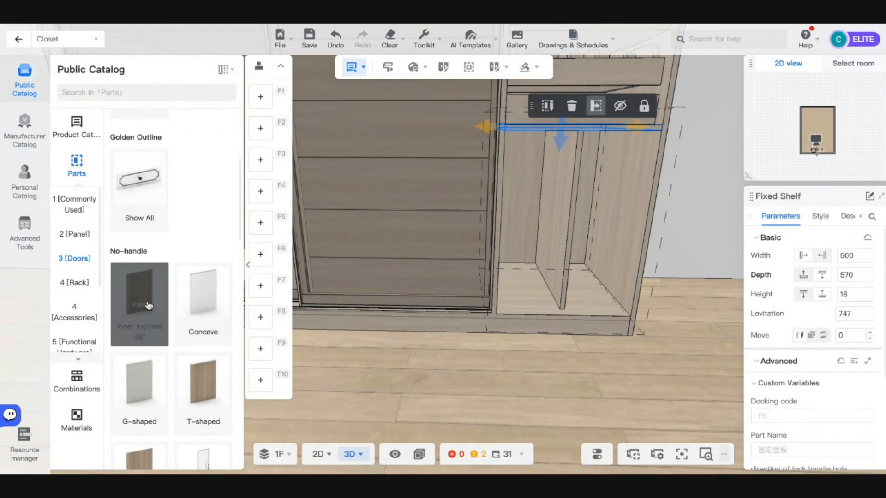
scroll(147, 296, "up", 5)
scroll(162, 277, "down", 10)
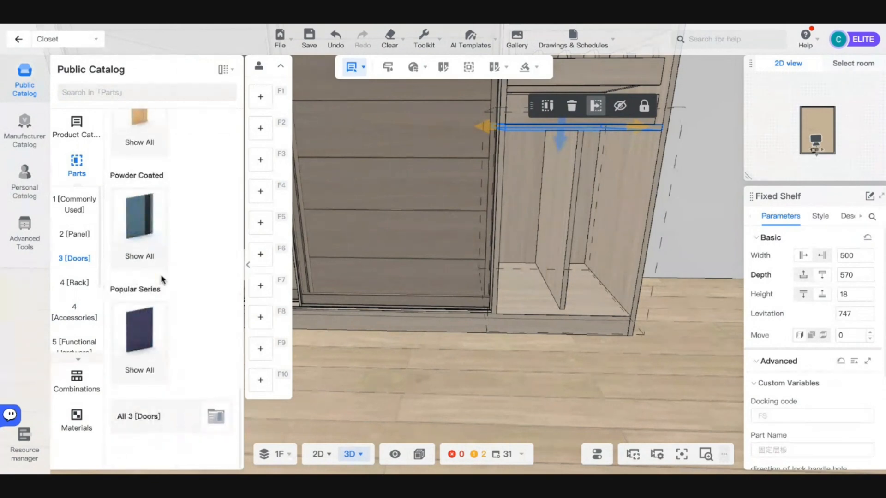
scroll(161, 274, "up", 6)
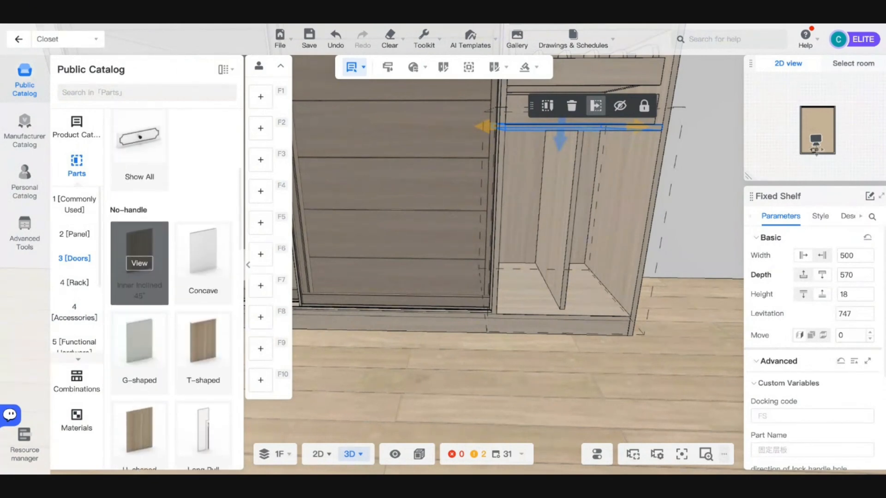
left_click(135, 268)
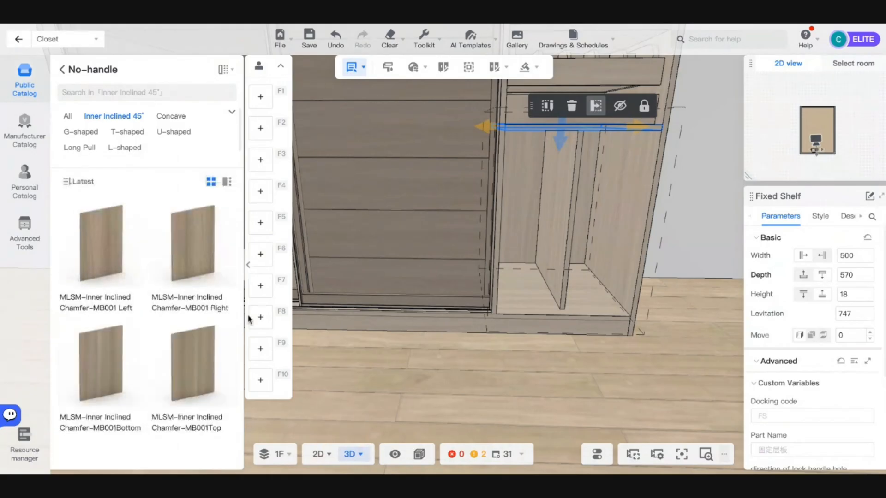
left_click(115, 274)
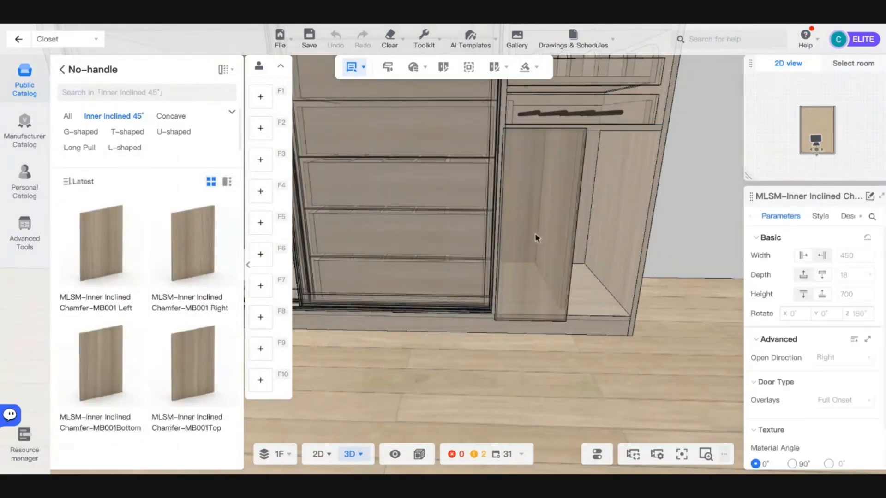
left_click(537, 238)
left_click_drag(580, 157, 679, 255)
- Give the new lower door the MB_TXT_YE-256 wood-grain material
scroll(682, 255, "down", 5)
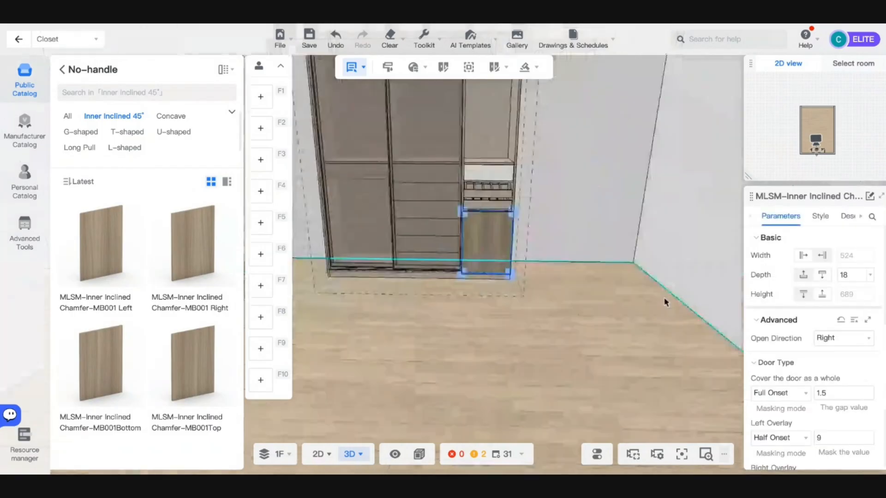
left_click_drag(655, 316, 537, 276)
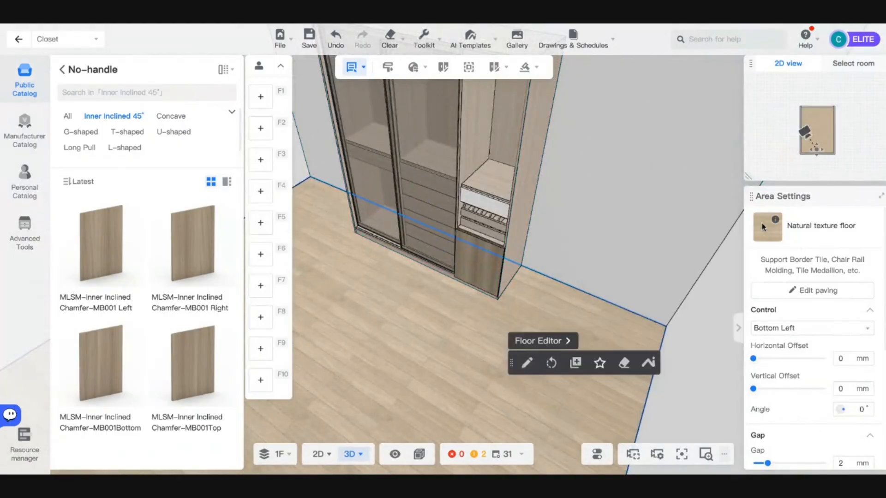
left_click(467, 250)
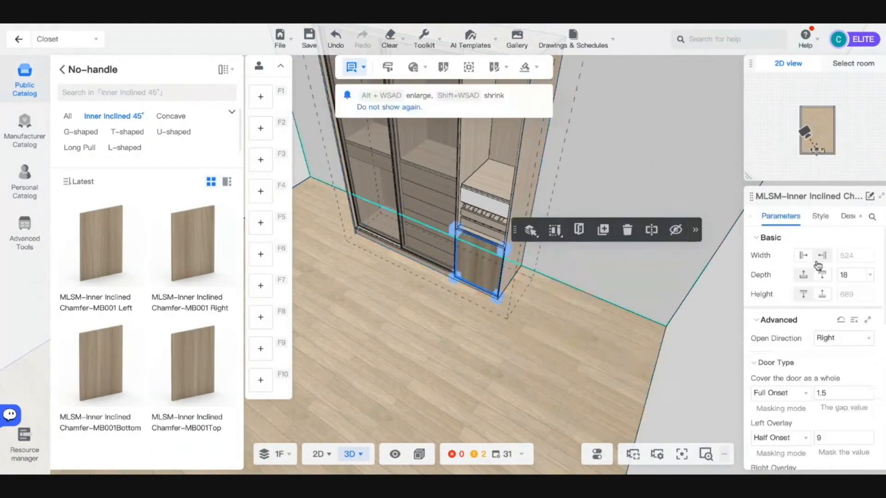
left_click(821, 216)
left_click(774, 275)
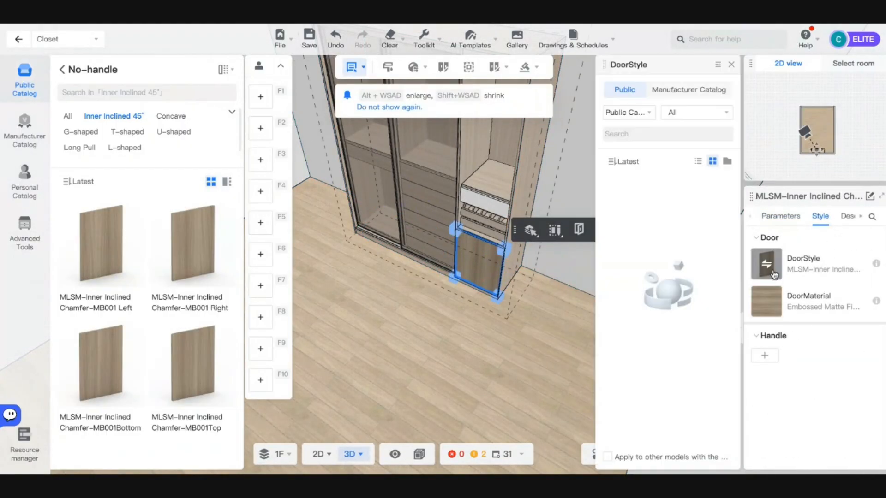
left_click(766, 301)
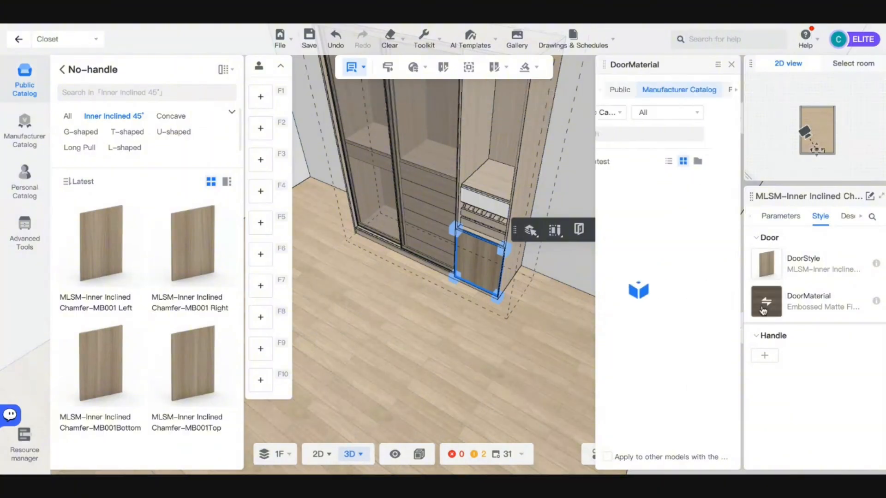
left_click(710, 225)
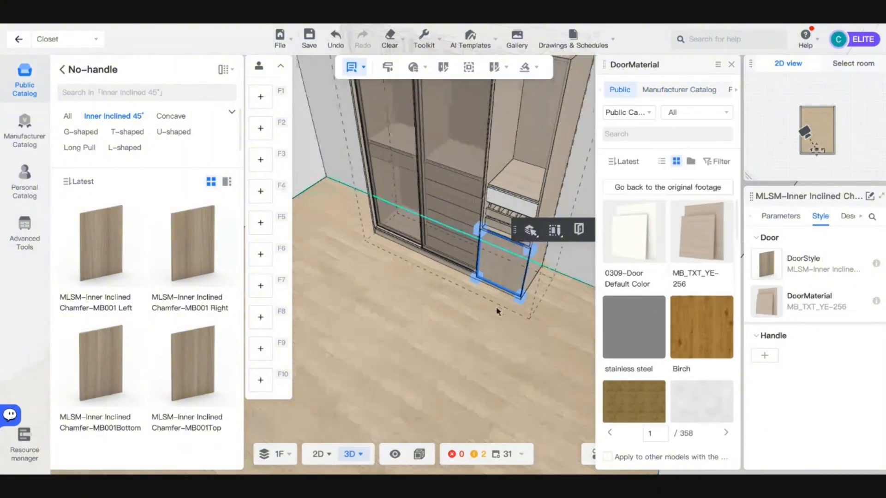
scroll(447, 303, "down", 10)
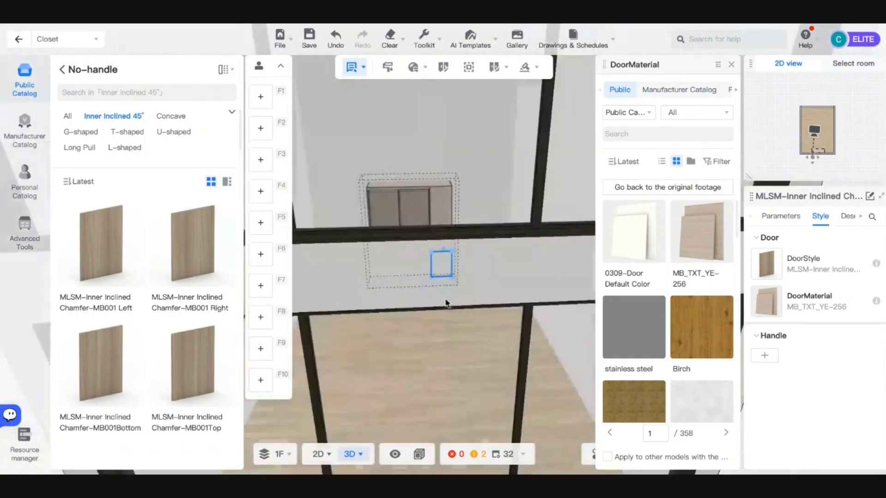
scroll(447, 284, "up", 10)
- Copy the lower door into the upper compartment above it
key("ctrl+c")
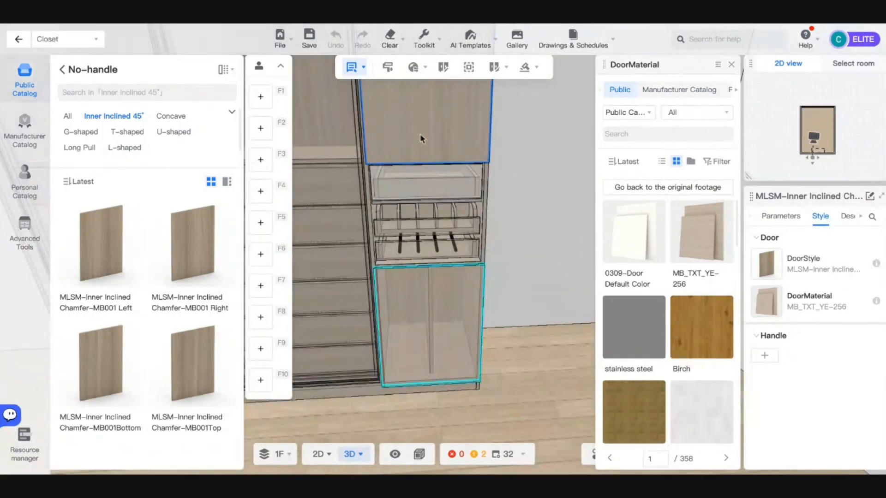
left_click(420, 135)
scroll(422, 140, "down", 10)
left_click(548, 341)
- Orbit and move the camera to face the closet head-on
mouse_move(548, 341)
left_mouse_down()
mouse_move(546, 332)
mouse_move(539, 339)
left_mouse_up()
left_click_drag(538, 339, 521, 369)
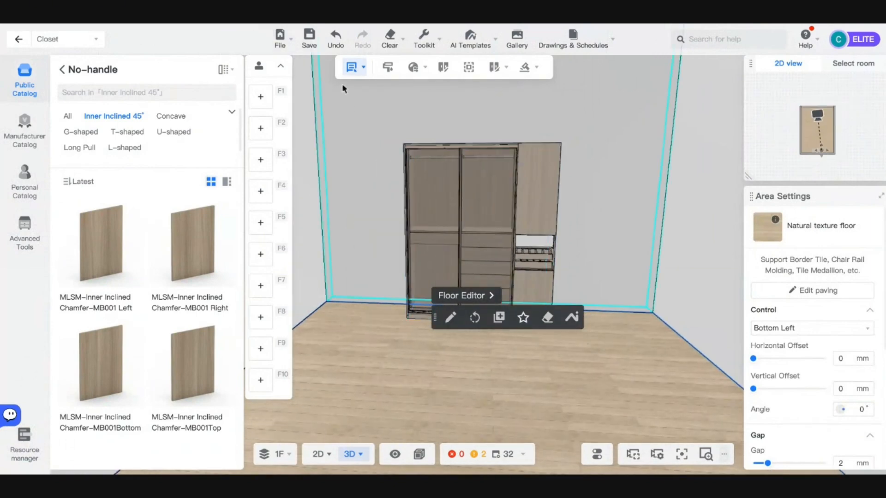
mouse_move(351, 69)
left_click(347, 113)
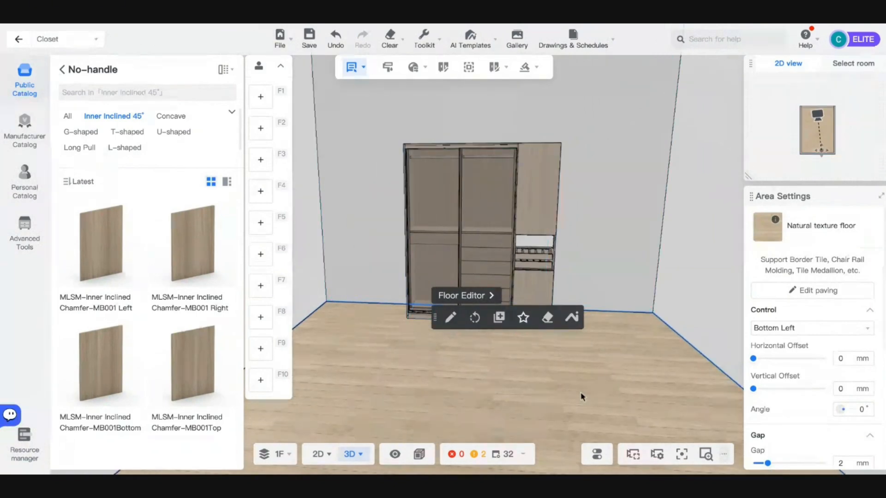
key("a")
key("w")
key("d")
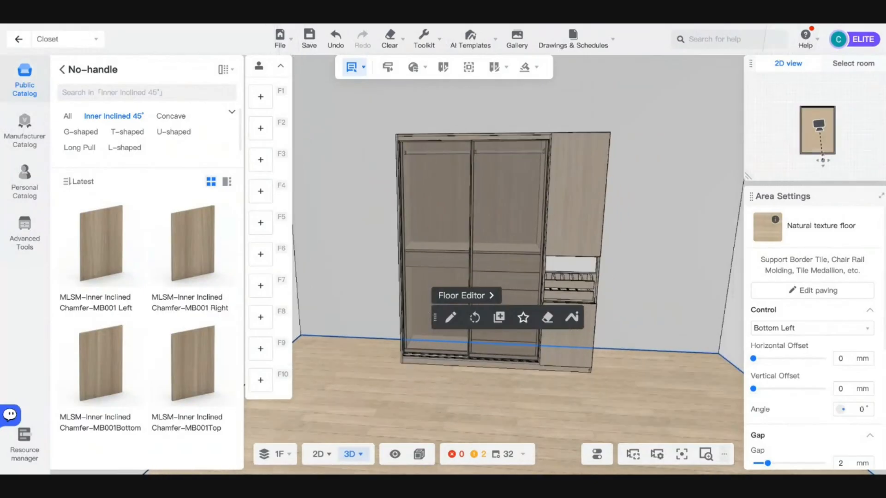
key("s")
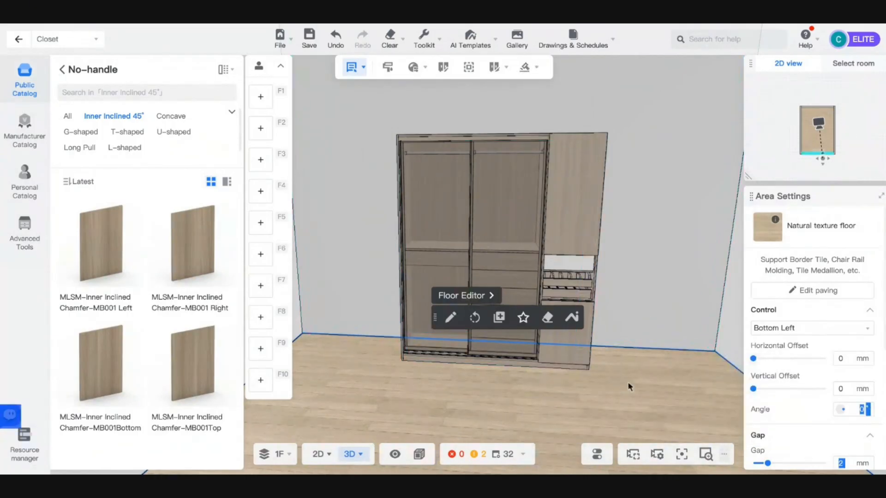
left_click_drag(627, 382, 601, 376)
key("d")
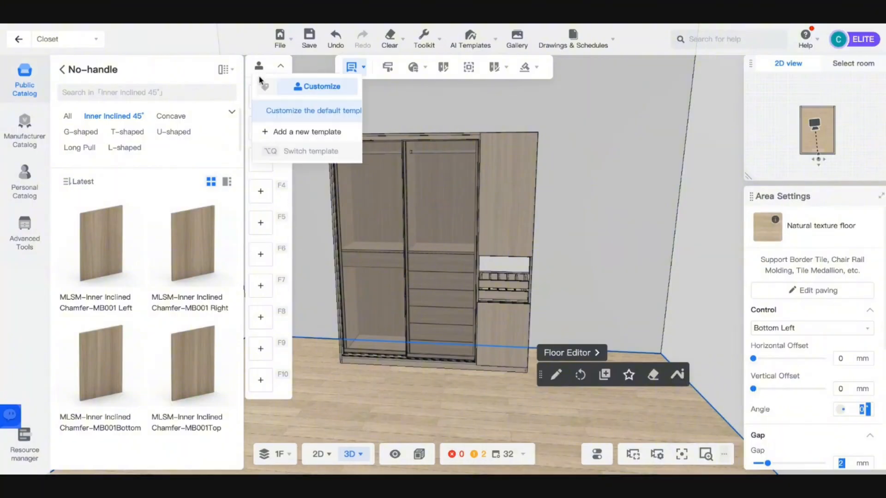
- Collapse the shortcut slots panel and parts catalog, then select the whole closet
left_click(279, 67)
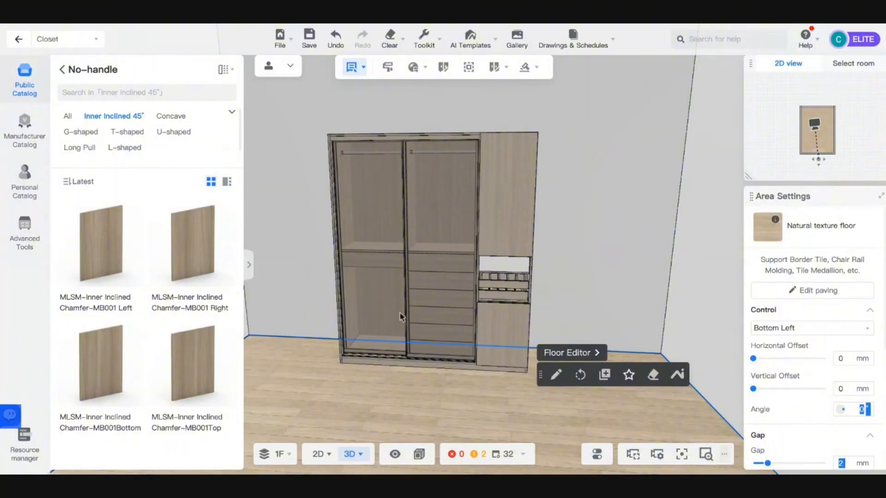
left_click(248, 267)
key("w")
key("d")
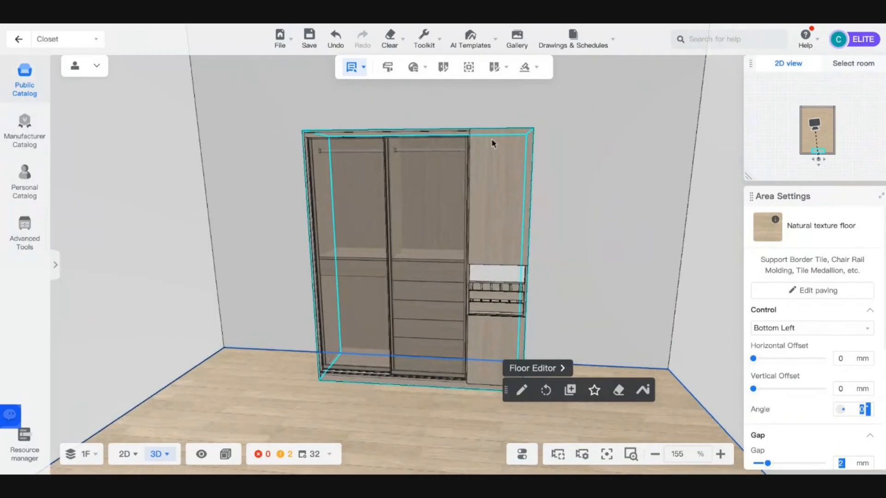
key("a")
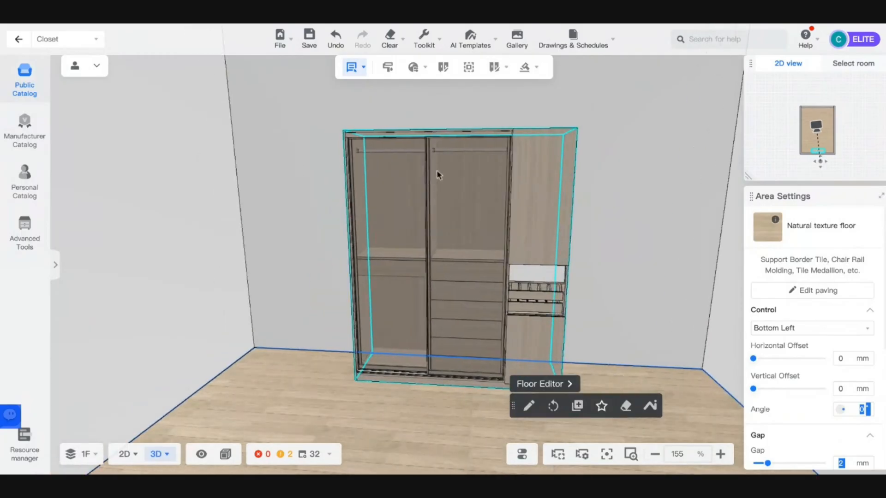
left_click(439, 175)
mouse_move(473, 43)
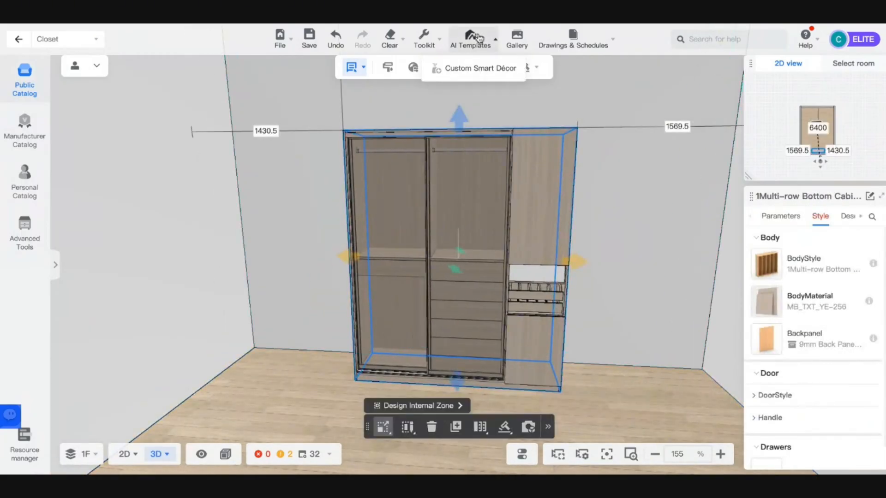
- Apply the Closet smart decor template to fill the wardrobe with clothes and ornaments
left_click(459, 69)
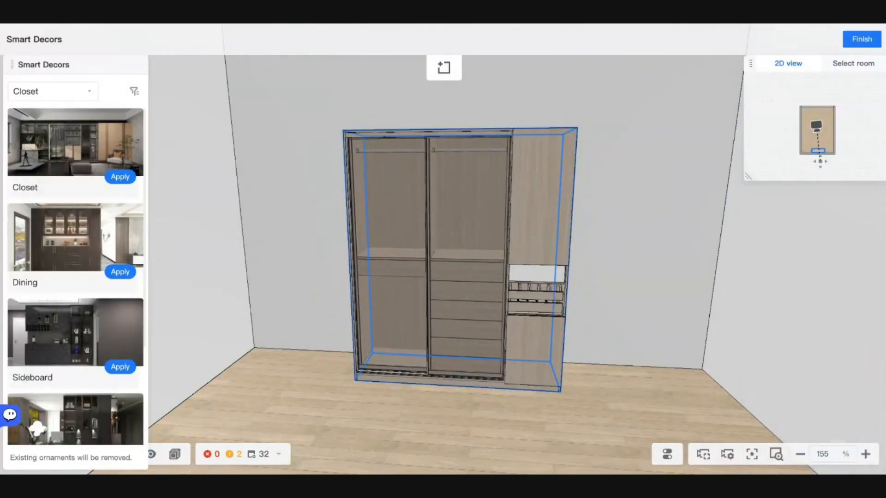
scroll(97, 206, "down", 3)
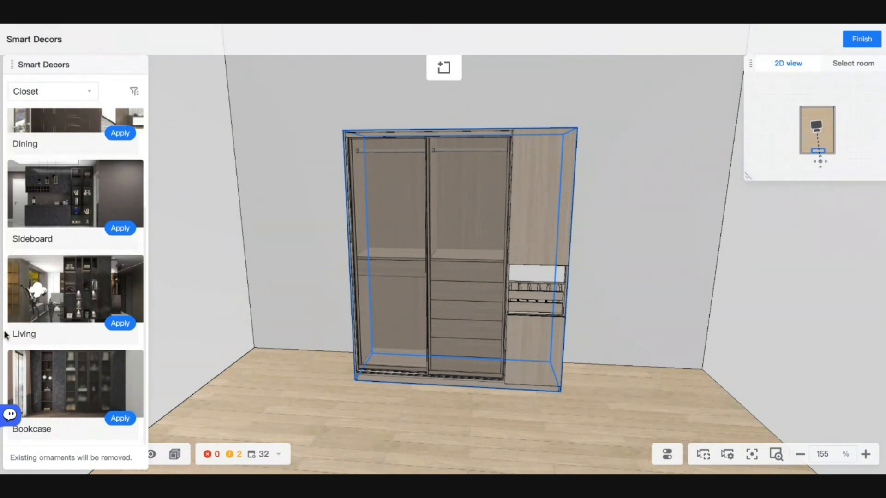
scroll(3, 334, "up", 10)
scroll(340, 199, "down", 5)
scroll(340, 194, "down", 8)
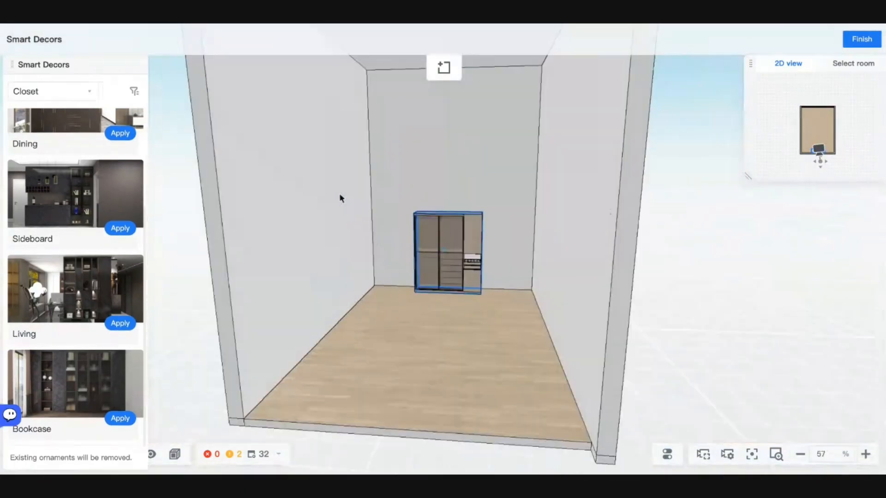
scroll(348, 208, "up", 4)
scroll(85, 224, "up", 3)
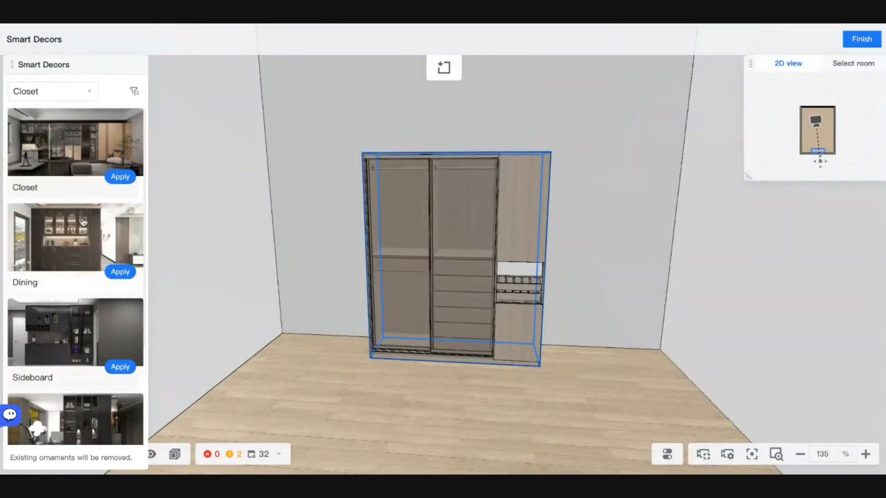
left_click(117, 181)
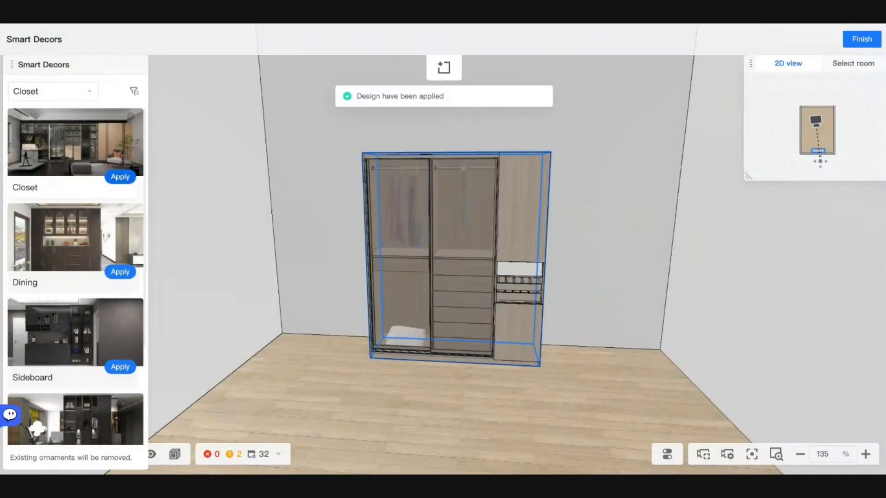
scroll(476, 239, "up", 5)
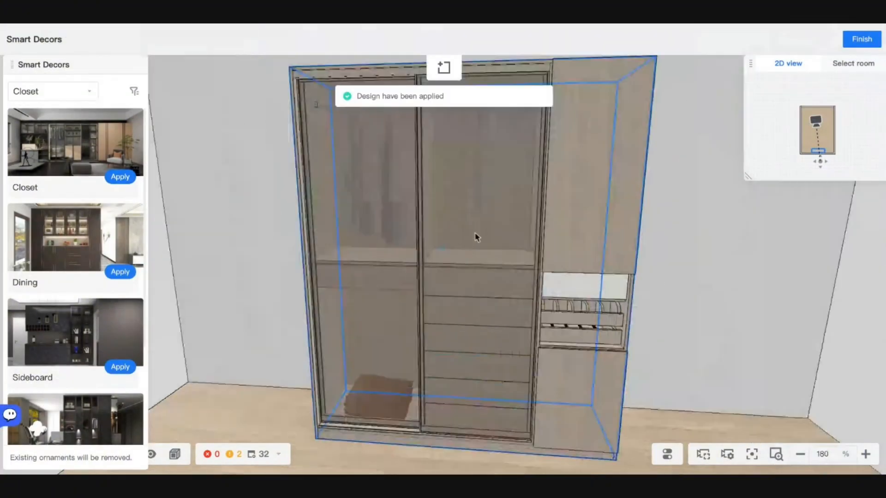
- Finish smart decor, orbit to inspect the decorated wardrobe, and open the editing-mode list
left_click(859, 39)
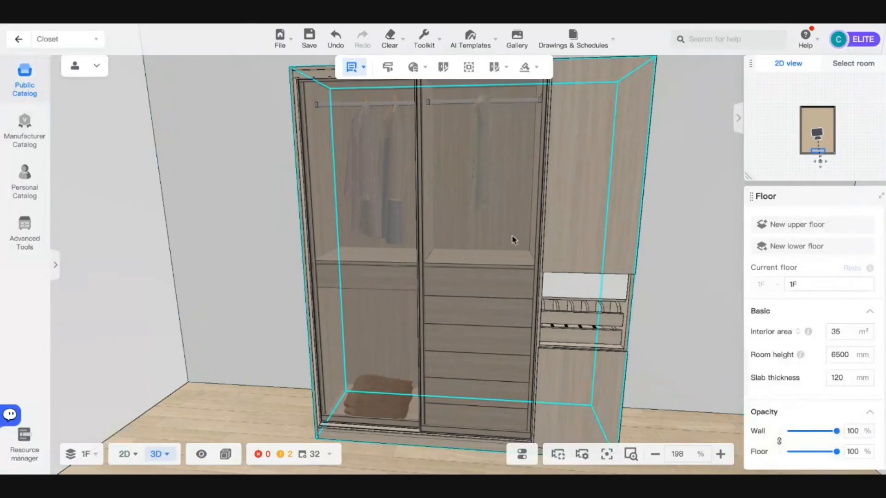
mouse_move(648, 285)
left_mouse_down()
mouse_move(692, 289)
mouse_move(669, 308)
mouse_move(652, 294)
left_mouse_up()
scroll(455, 210, "down", 10)
scroll(447, 221, "up", 10)
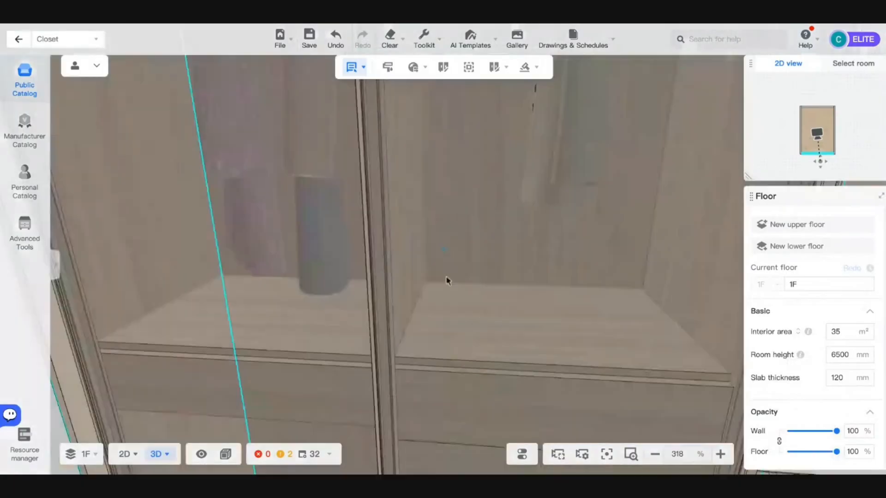
scroll(447, 279, "down", 6)
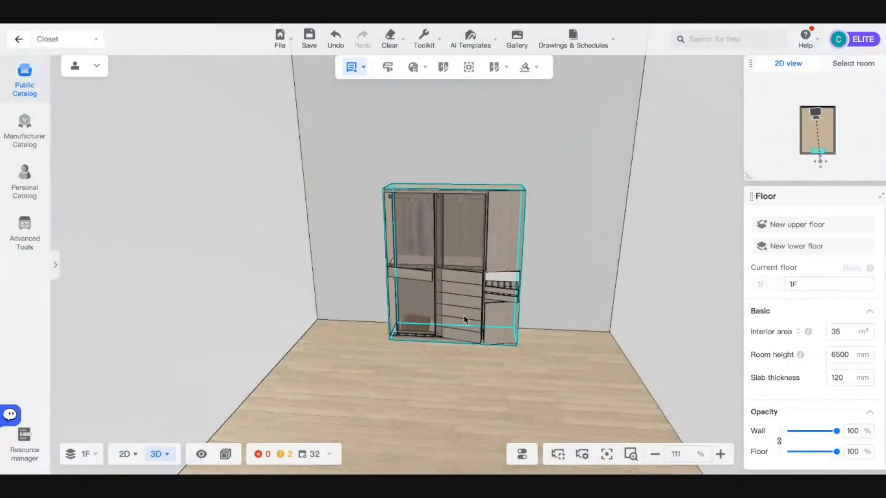
left_click_drag(559, 352, 647, 263)
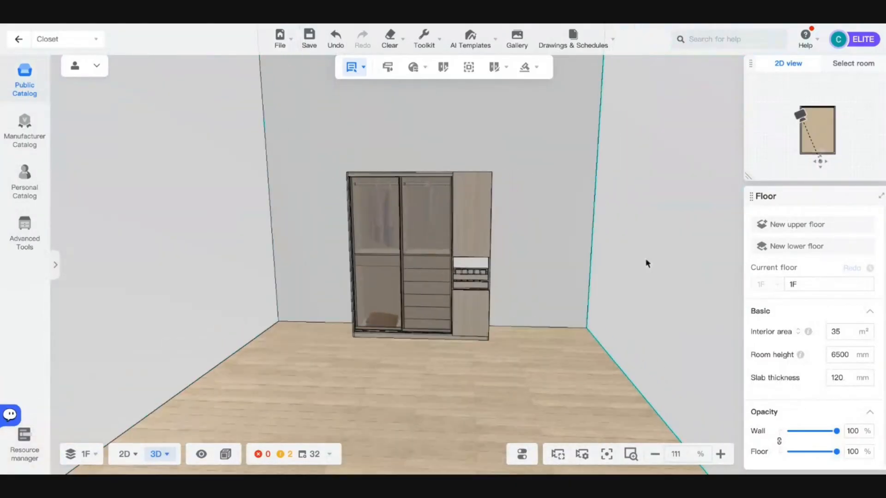
left_click(86, 66)
- Return to the main design and open then close the floor's paving editor to save
left_click(134, 148)
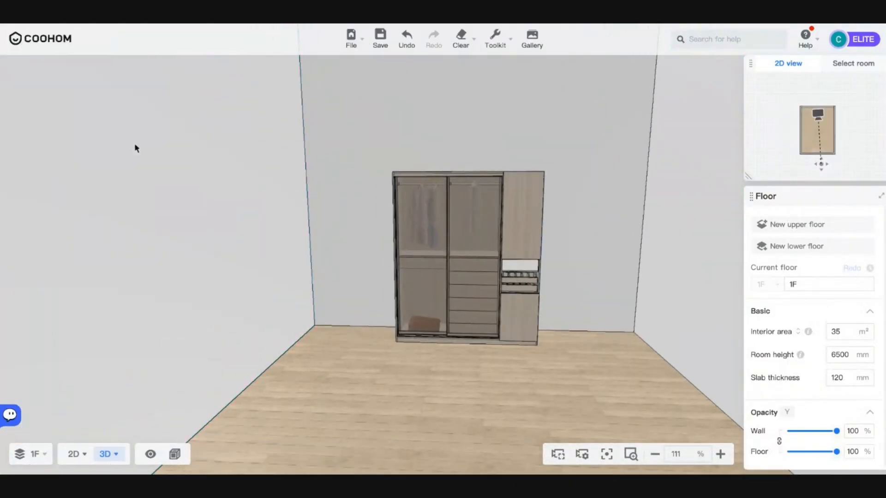
scroll(388, 255, "down", 5)
left_click_drag(503, 314, 493, 346)
scroll(494, 347, "up", 4)
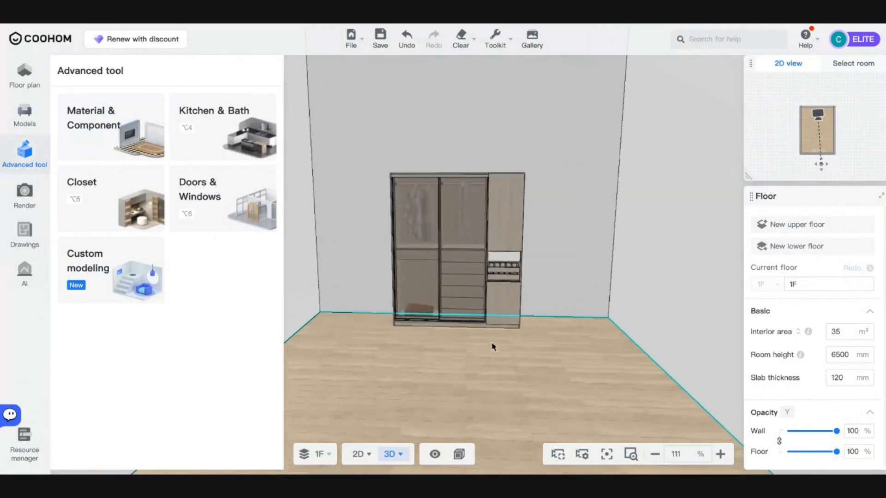
scroll(494, 347, "up", 3)
left_click(508, 381)
left_click(495, 373)
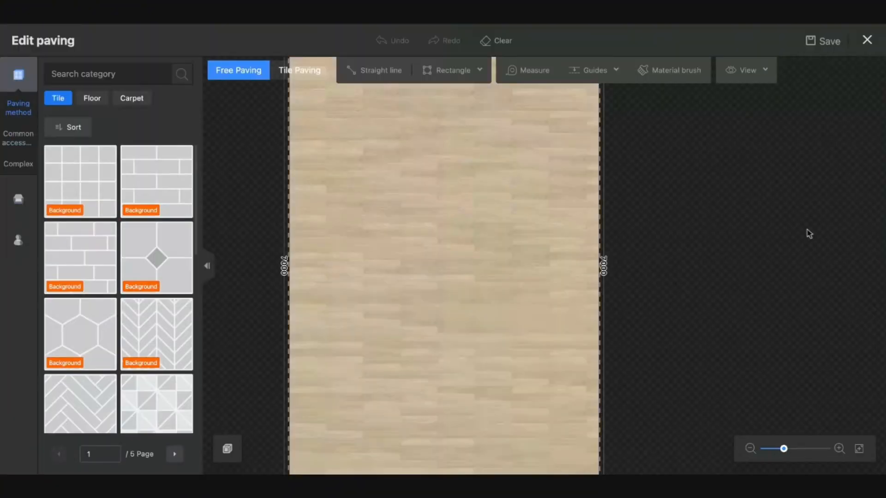
left_click(872, 53)
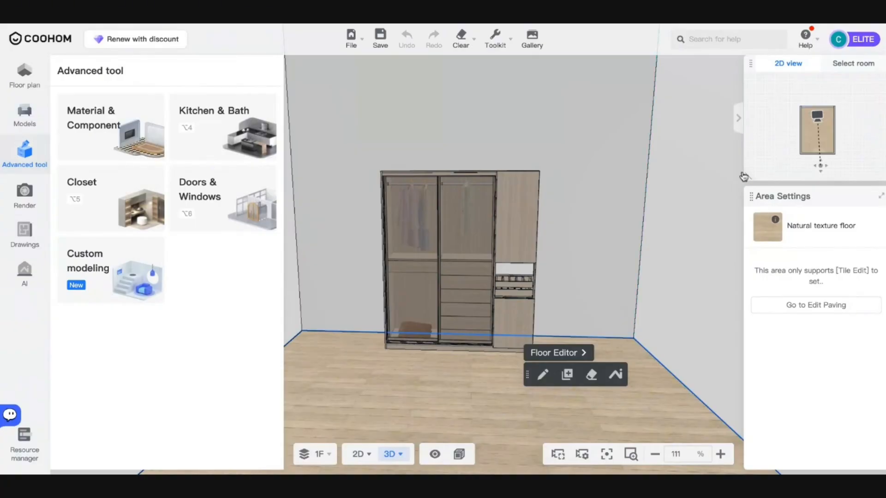
- Orbit to the wardrobe's right side and open its bottom drawer cabinet for customizing
left_click_drag(608, 332, 652, 313)
scroll(582, 326, "up", 5)
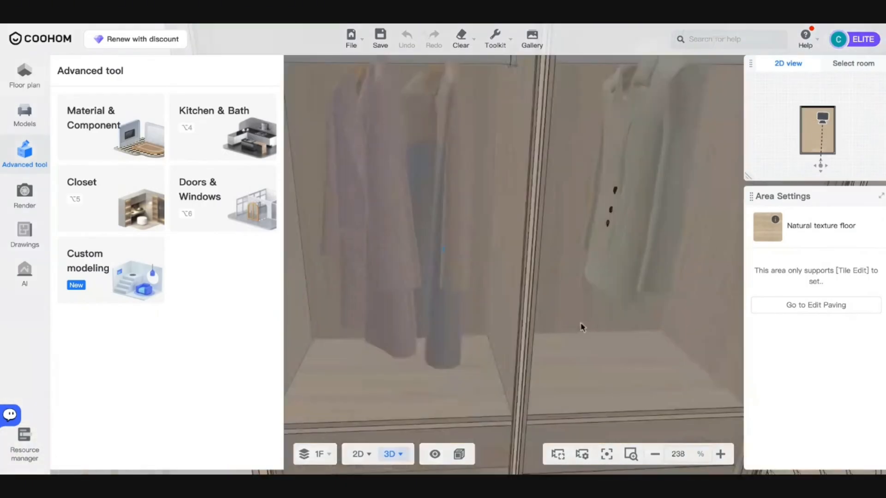
key("s")
key("d")
key("a")
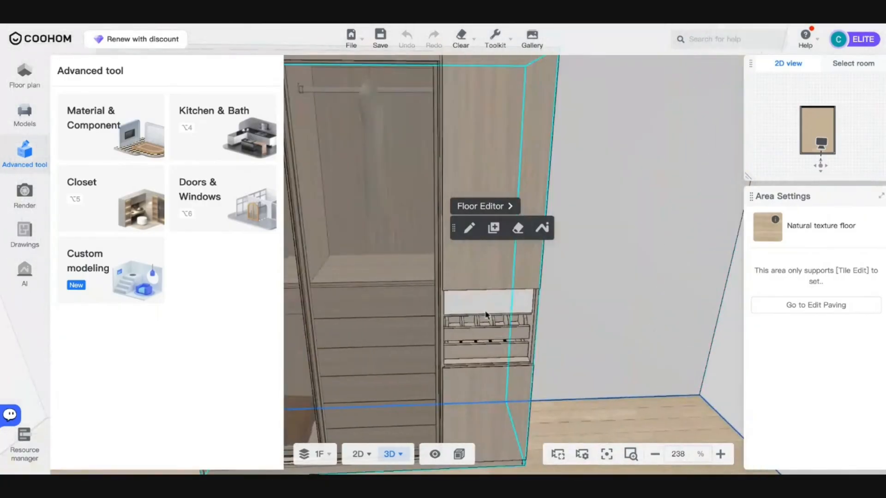
left_click(491, 255)
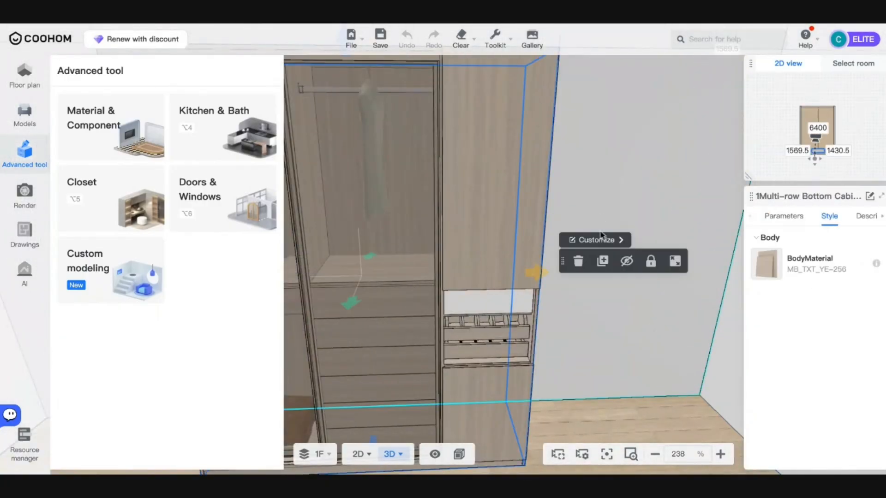
left_click(600, 239)
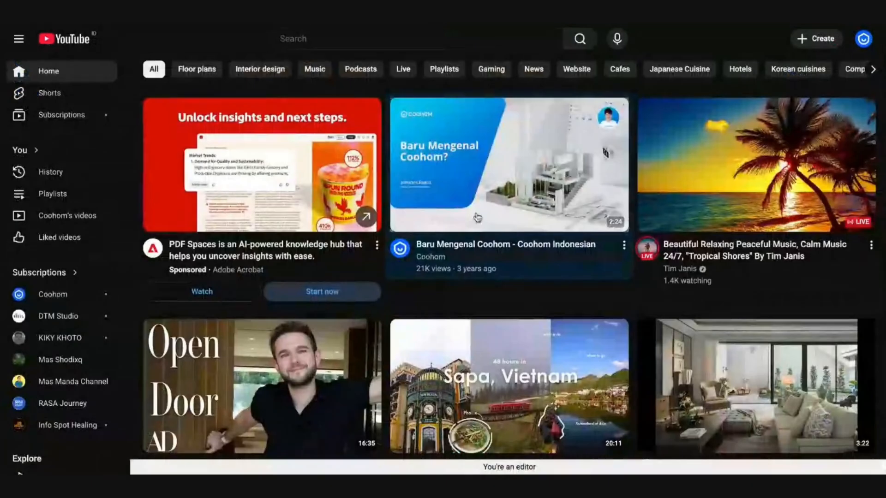
- Go to the Coohom channel's LEARN COOHOM - MALAYSIA & SINGAPORE playlist
left_click(862, 40)
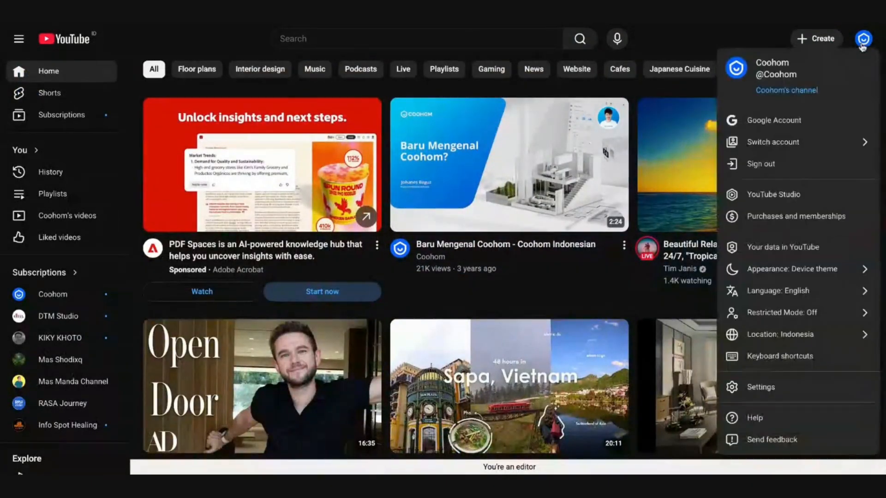
left_click(786, 91)
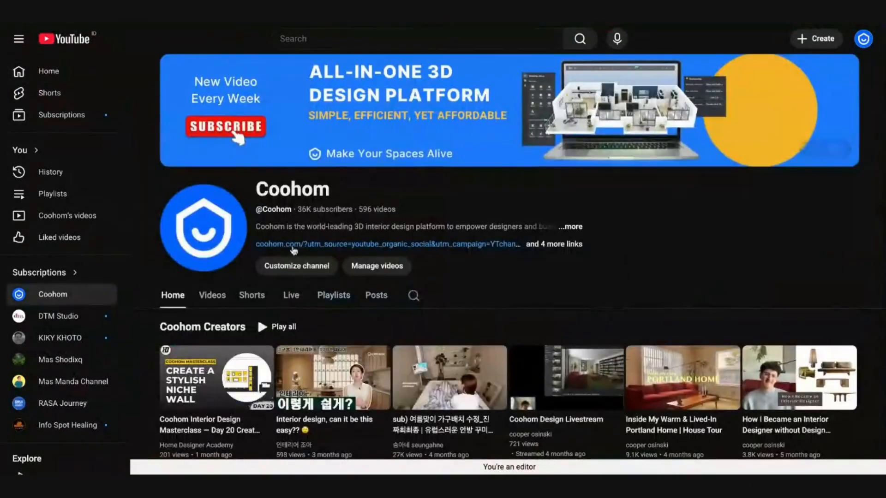
left_click(333, 295)
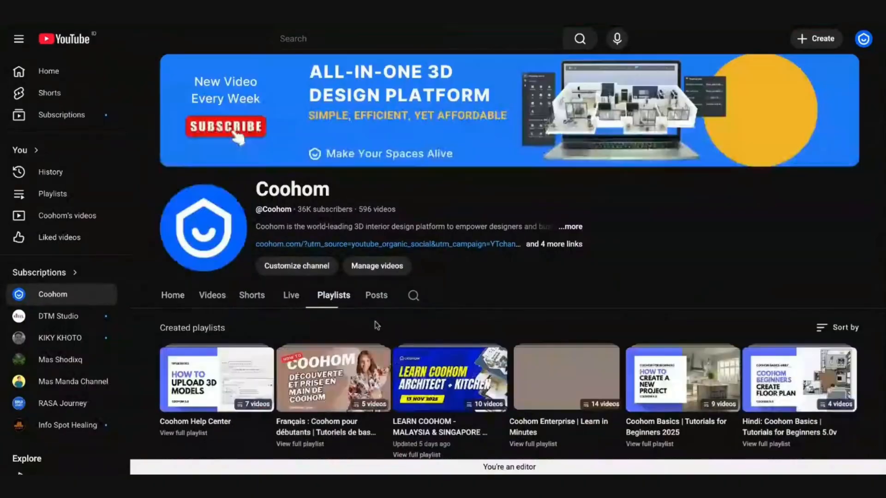
scroll(377, 326, "down", 3)
left_click(435, 295)
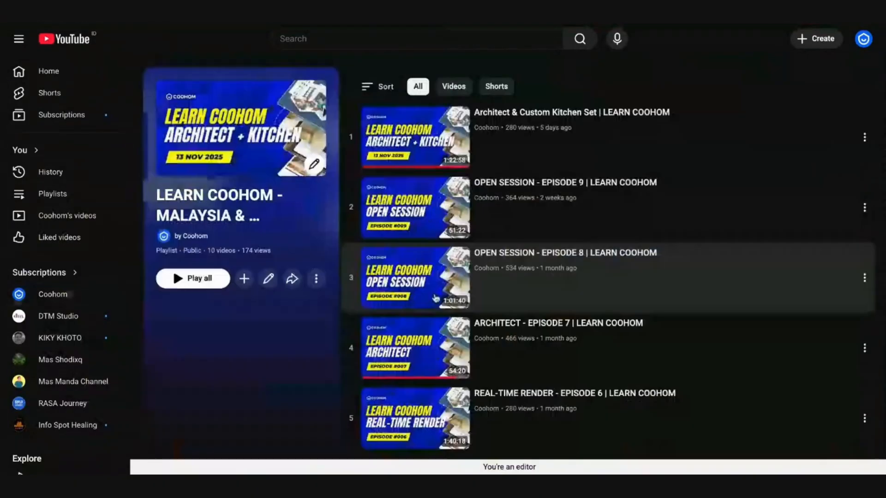
scroll(435, 298, "down", 8)
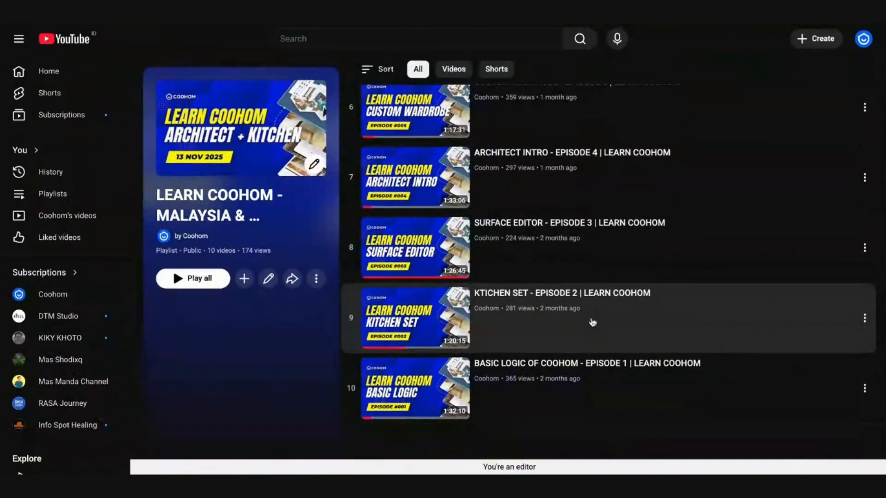
scroll(560, 311, "up", 3)
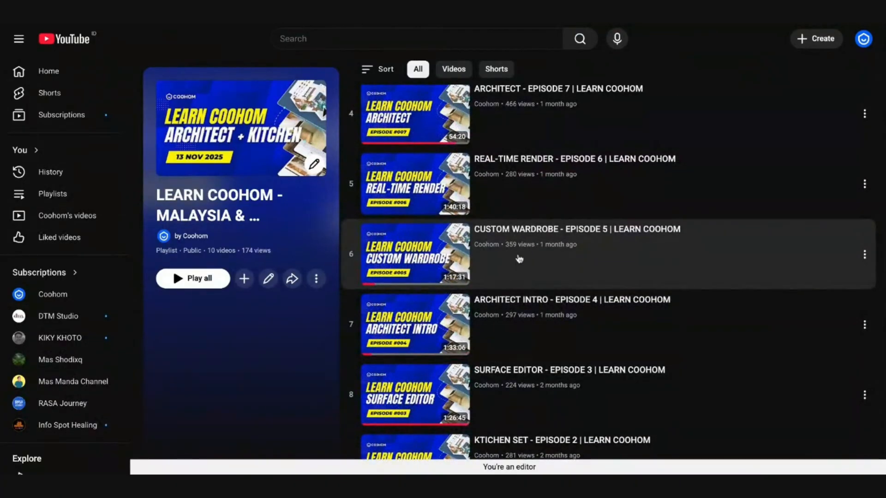
- Play CUSTOM WARDROBE episode 5 muted, skipping ahead to about 41 minutes
left_click(516, 252)
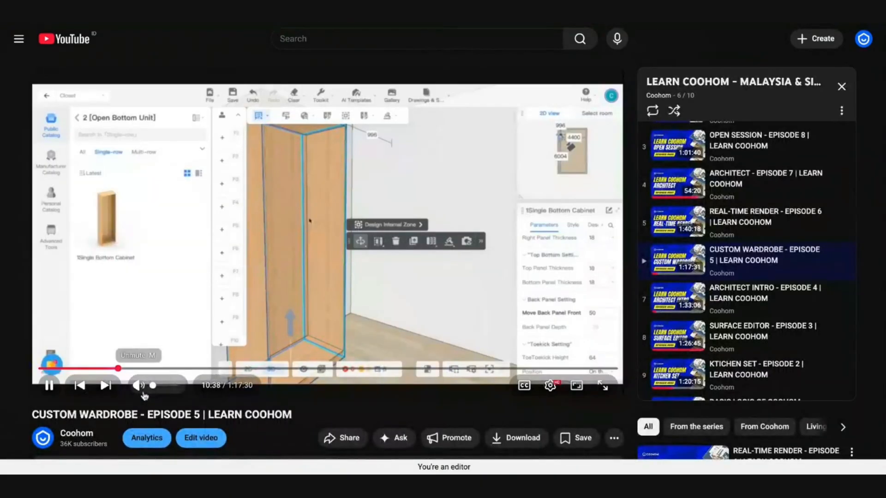
left_click(138, 385)
left_click_drag(144, 368, 349, 367)
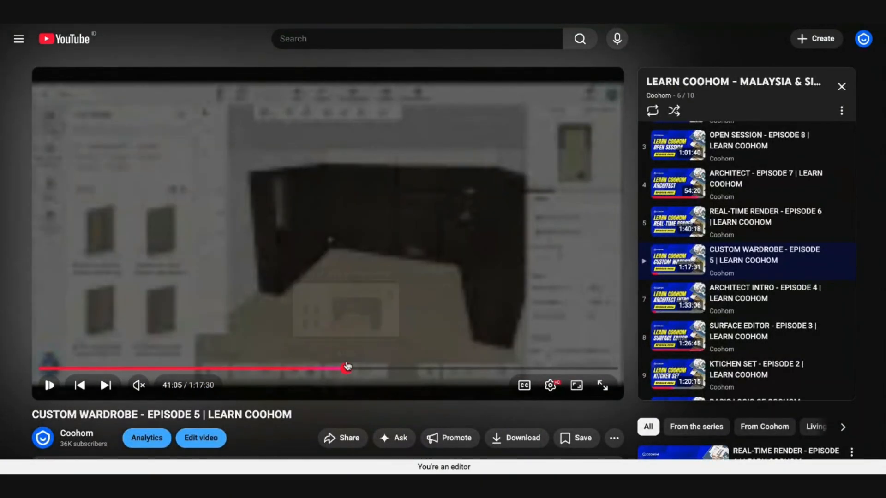
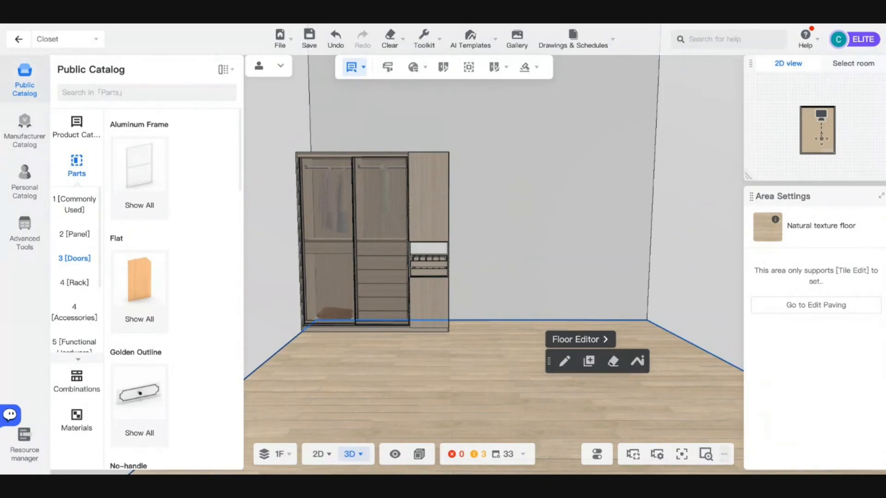
- Exit the Closet module to the main design and orbit to view the whole room with its windows
left_click_drag(462, 363, 423, 351)
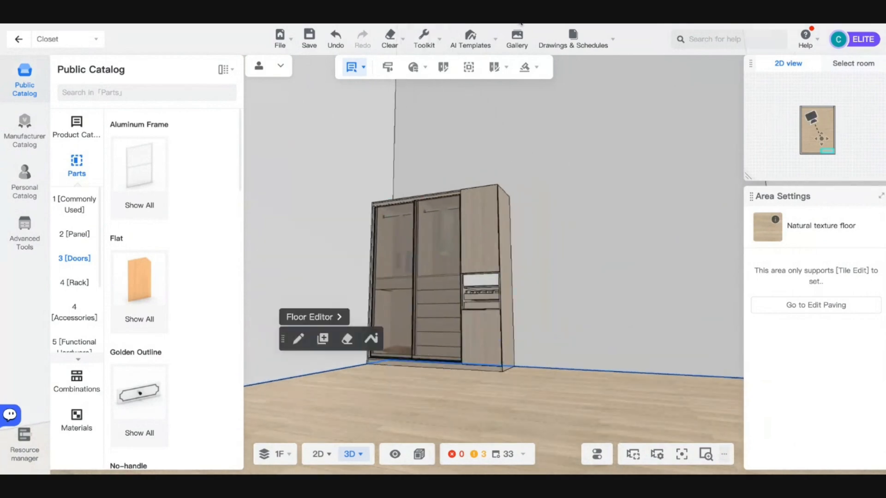
left_click_drag(394, 378, 421, 432)
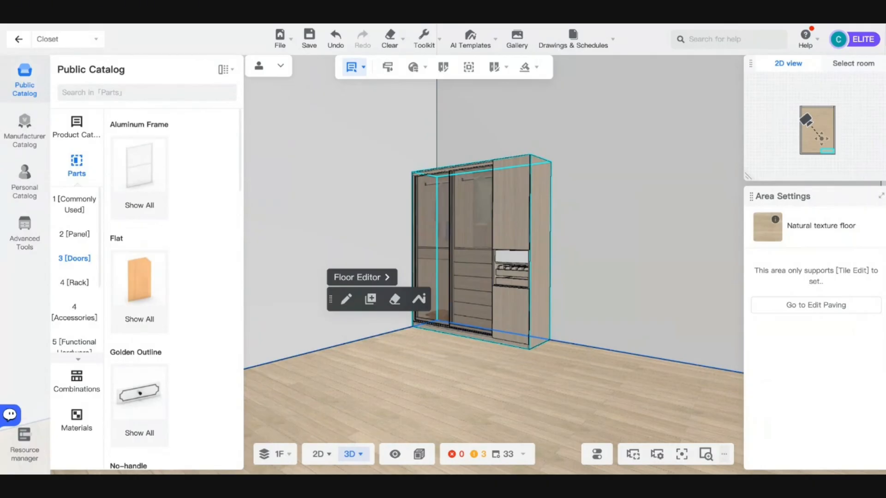
left_click(31, 41)
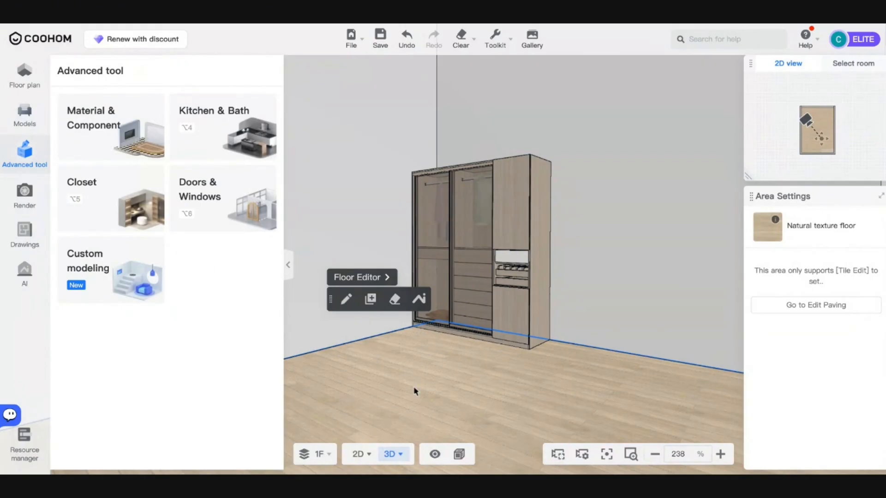
mouse_move(415, 391)
left_mouse_down()
mouse_move(491, 391)
mouse_move(549, 378)
mouse_move(423, 369)
mouse_move(417, 403)
left_mouse_up()
scroll(406, 380, "down", 8)
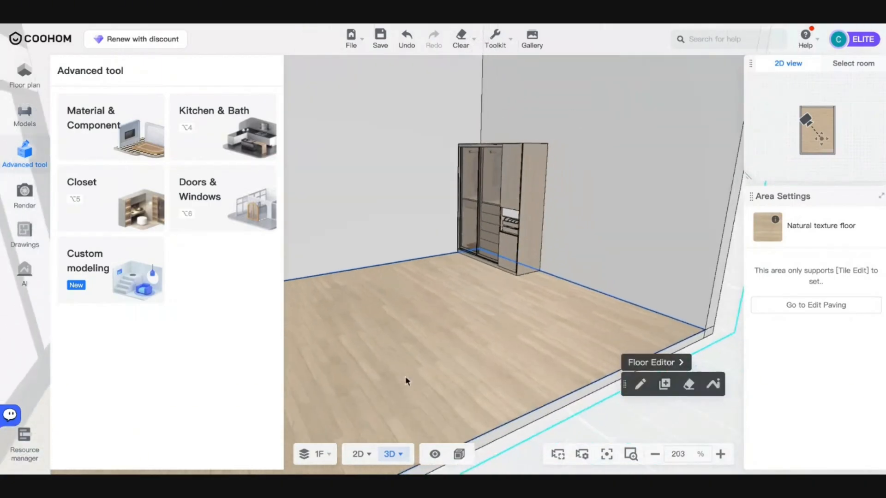
left_click_drag(532, 364, 450, 369)
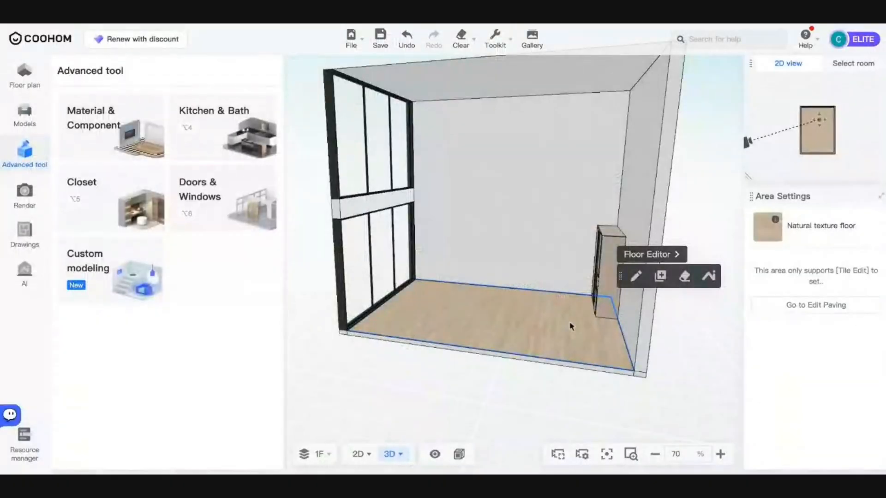
left_click_drag(571, 327, 432, 344)
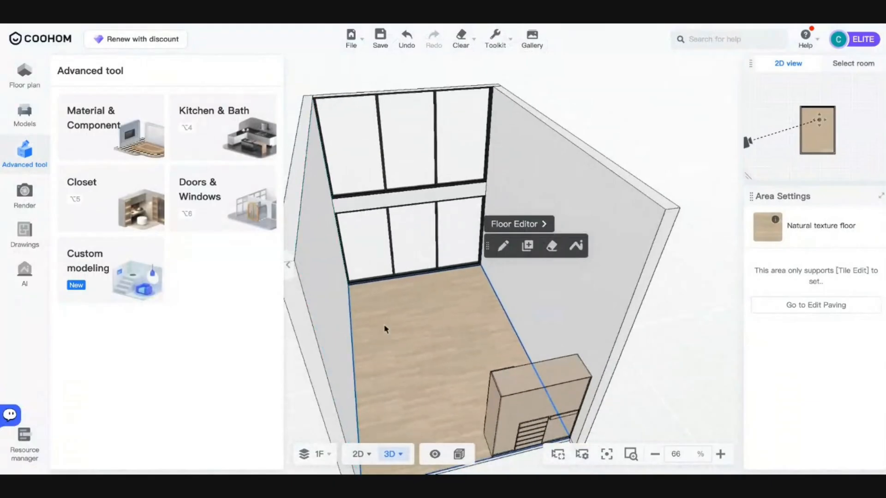
scroll(390, 330, "up", 5)
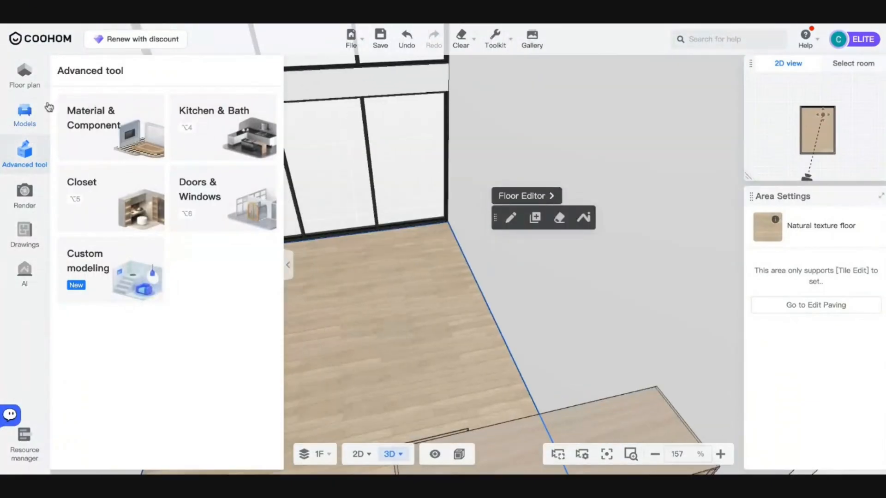
- Open the Models library, select the wardrobe and zoom the view onto it
left_click(46, 108)
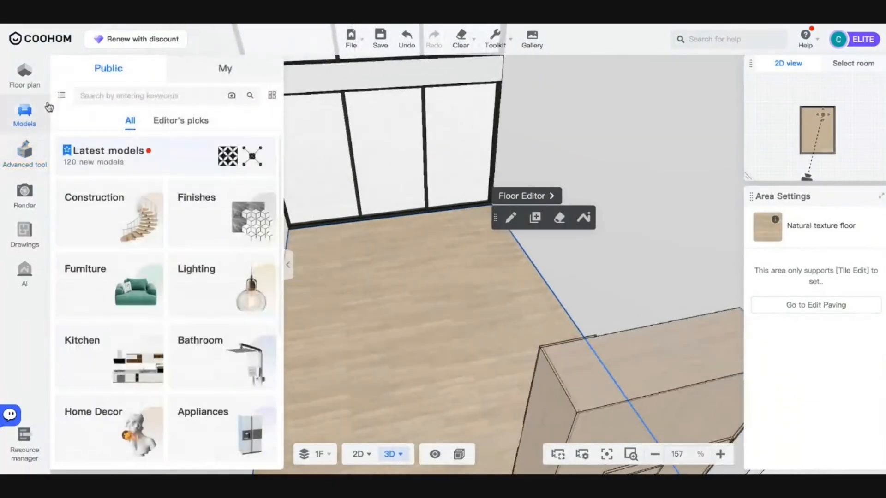
left_click_drag(351, 300, 533, 277)
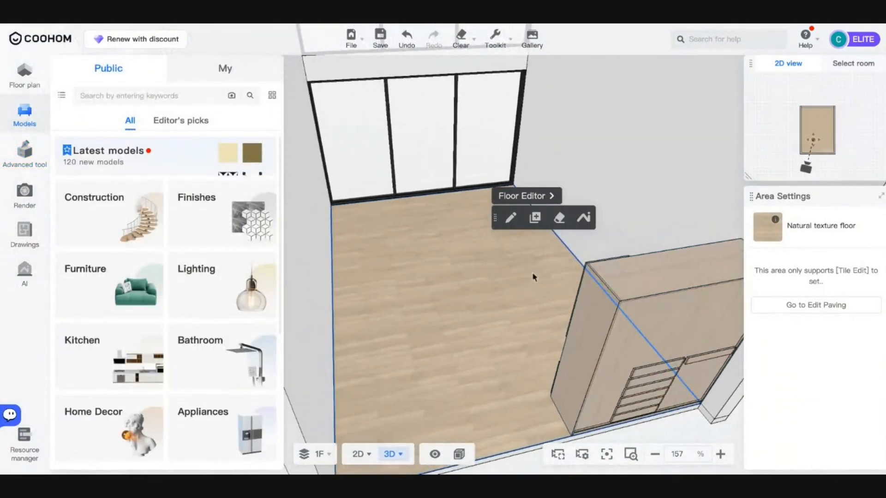
key("a")
left_click(619, 339)
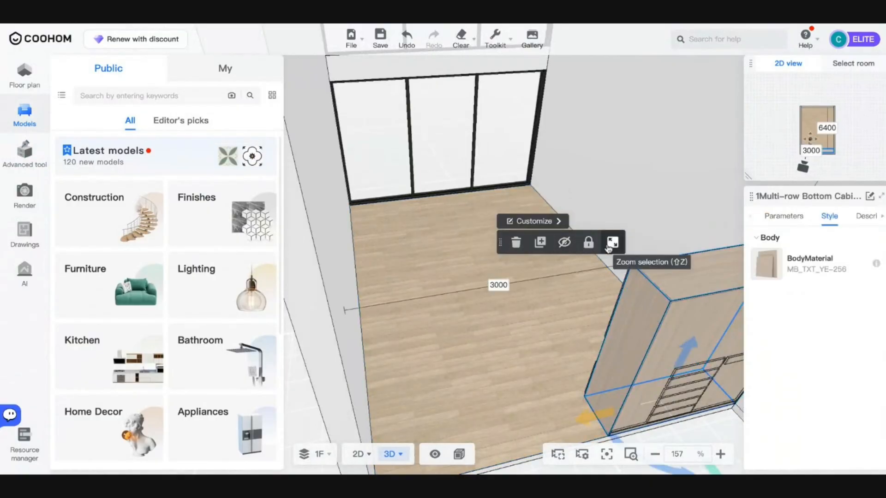
left_click(608, 248)
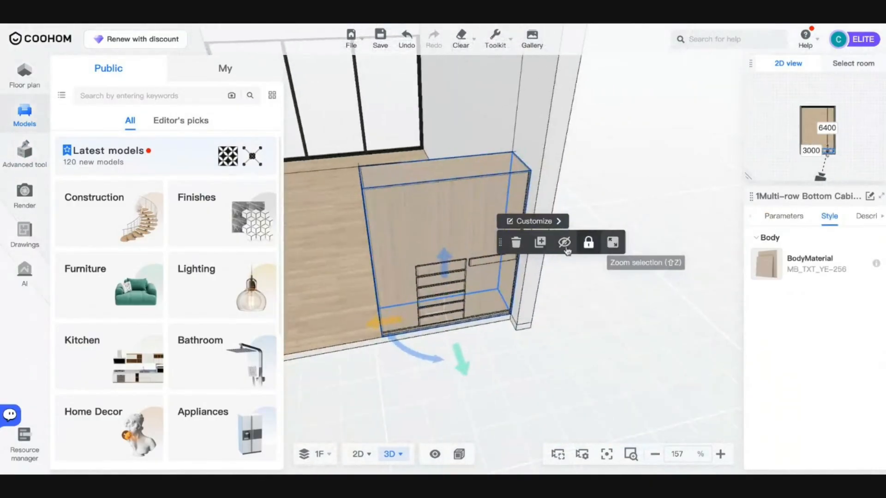
- Orbit to face the wardrobe on the back wall squarely and open the Drawings section
left_click_drag(313, 270, 549, 257)
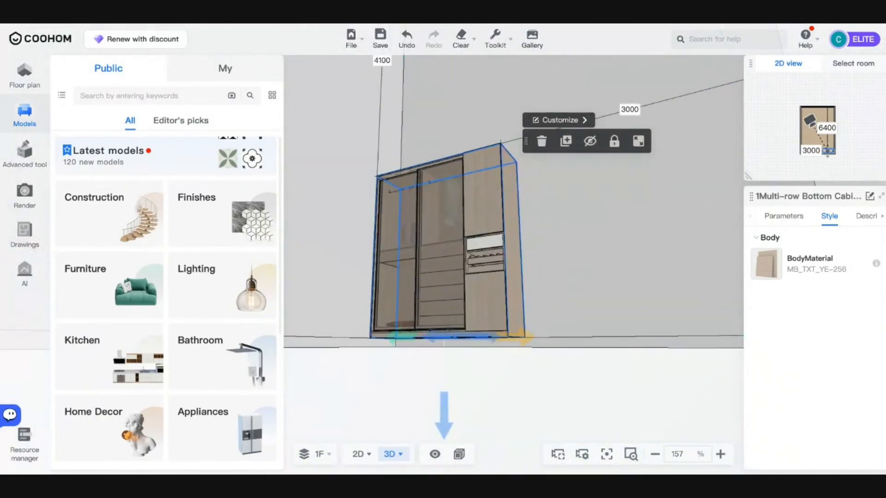
scroll(475, 308, "down", 5)
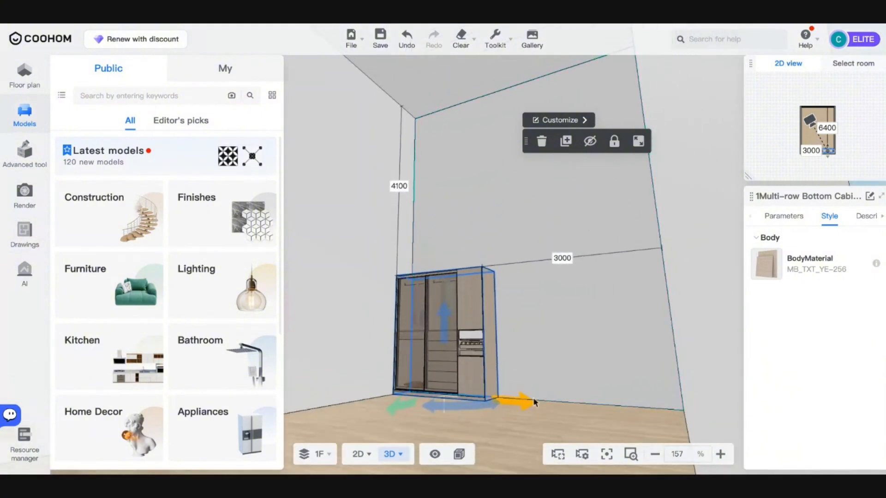
left_click_drag(480, 321, 555, 417)
key("w")
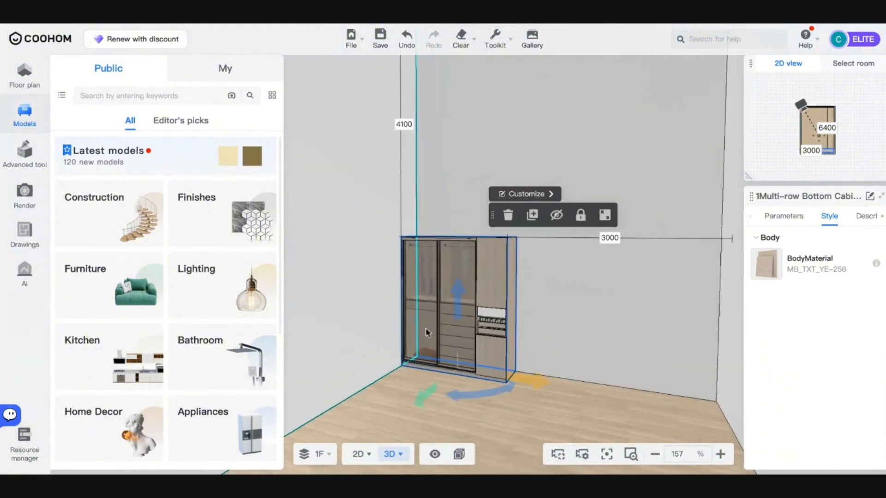
key("d")
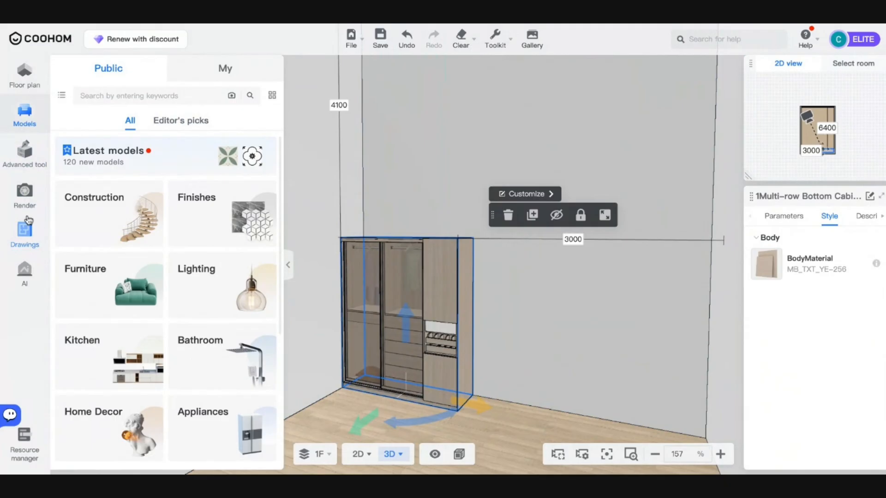
left_click(25, 234)
- Generate the construction drawings and open the Elevation Index plan with elevations A–D
left_click(123, 146)
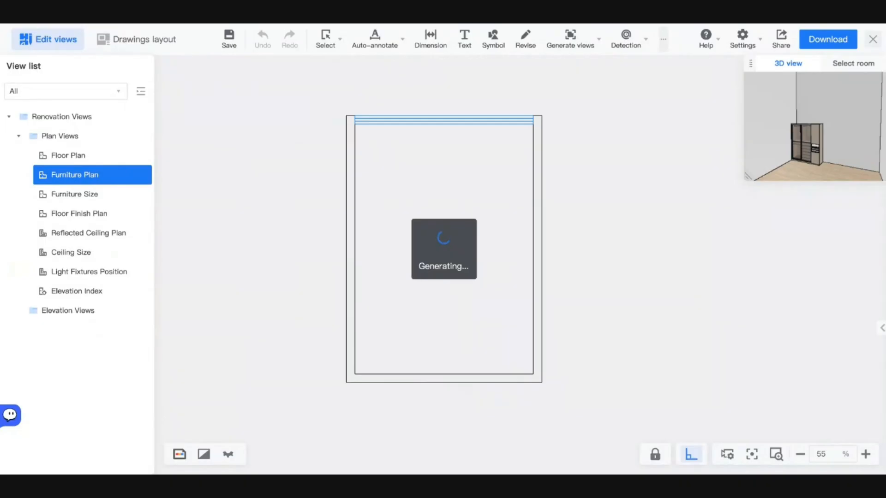
mouse_move(342, 28)
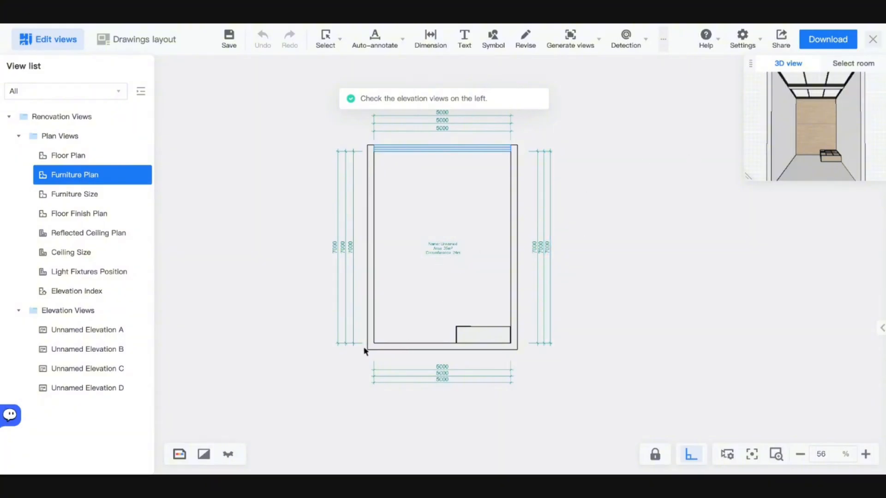
left_click(70, 297)
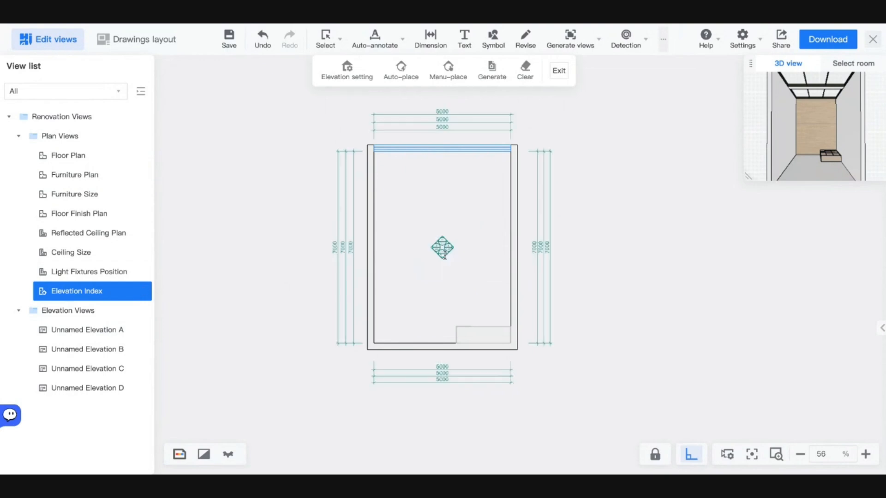
- Pull all four edges of elevation C's scope box in around the wardrobe and view elevation C
left_click(443, 253)
scroll(456, 282, "up", 5)
scroll(303, 405, "down", 5)
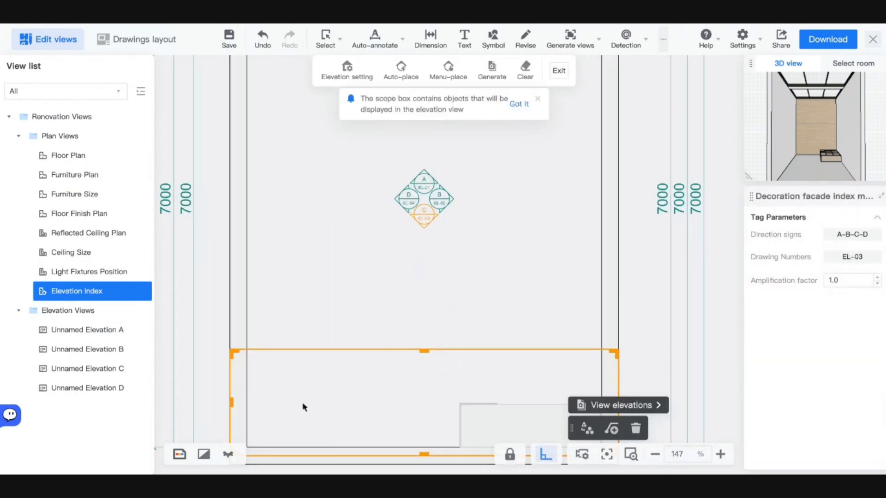
scroll(397, 295, "up", 5)
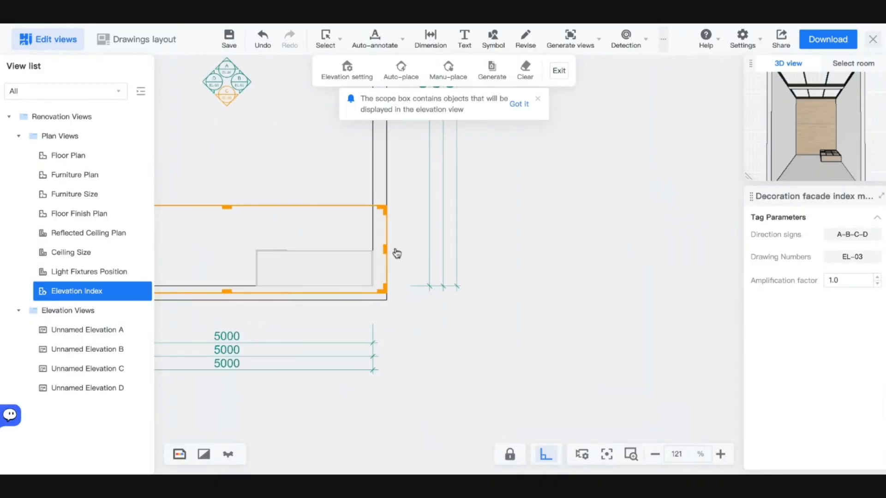
left_click_drag(382, 252, 371, 251)
scroll(323, 270, "down", 3)
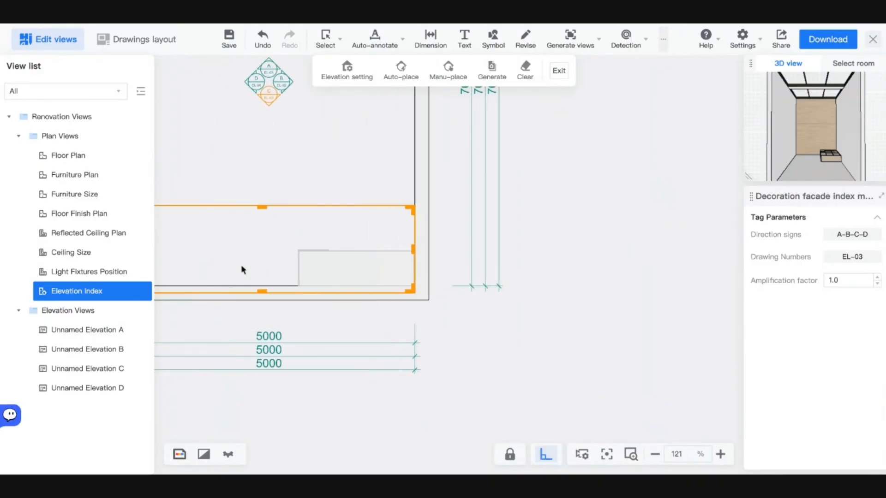
left_click_drag(177, 259, 296, 259)
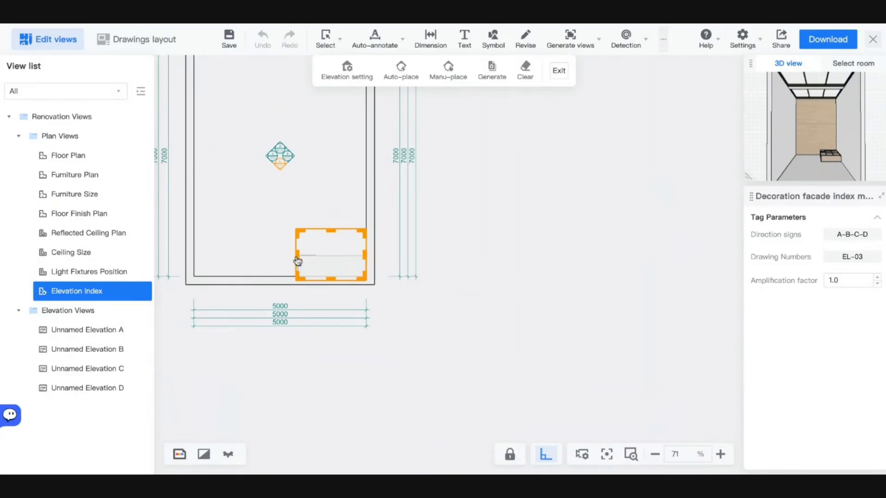
scroll(307, 272, "up", 8)
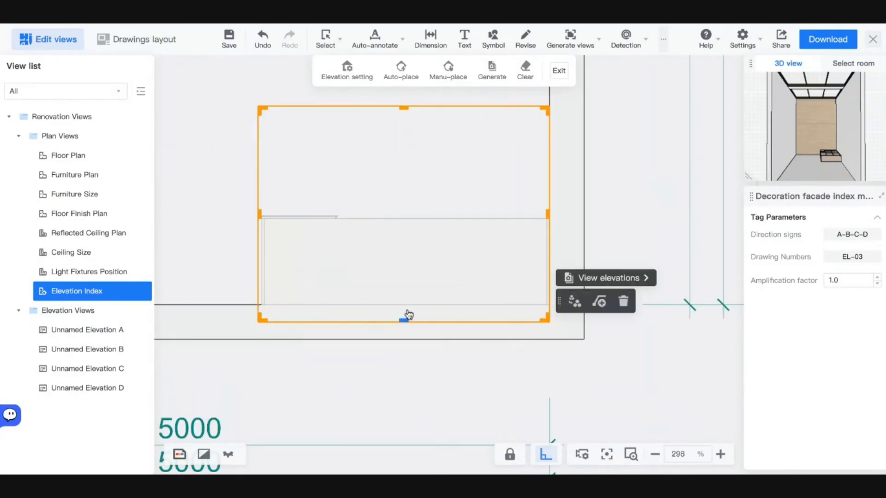
left_click_drag(408, 315, 408, 306)
left_click_drag(270, 213, 264, 209)
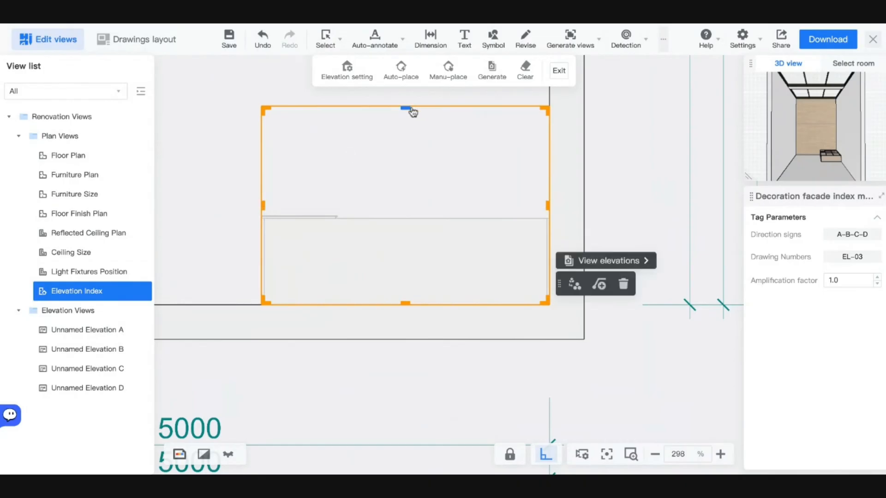
left_click_drag(413, 112, 406, 188)
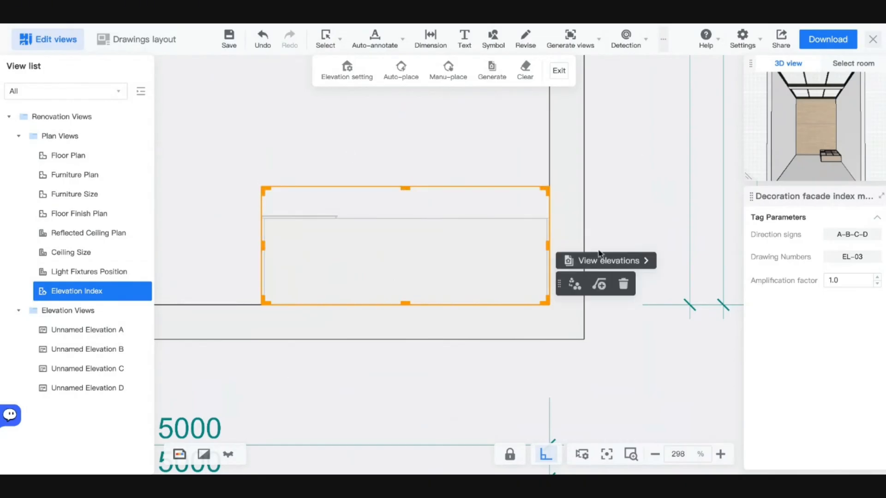
left_click(590, 261)
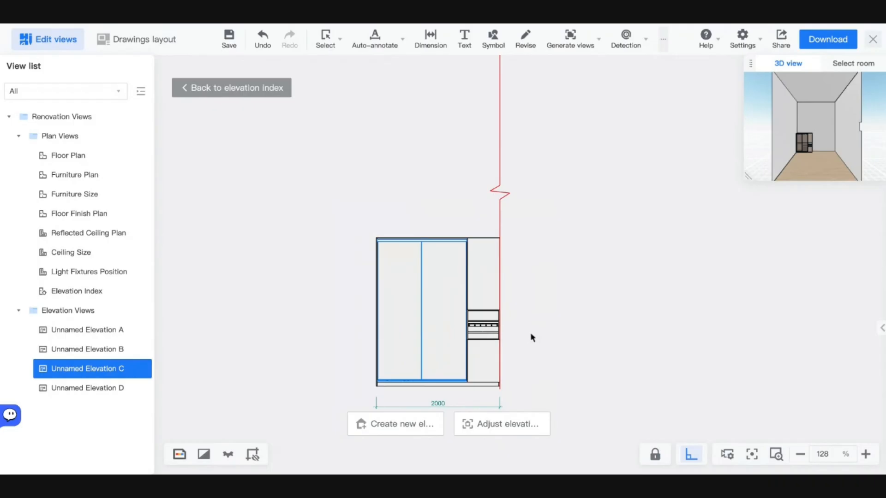
- Lower the C scope box's top edge on the index plan and regenerate Elevation C showing the wardrobe interior
mouse_move(545, 337)
left_mouse_down()
mouse_move(560, 277)
mouse_move(599, 300)
mouse_move(620, 300)
mouse_move(613, 310)
mouse_move(631, 349)
left_mouse_up()
scroll(535, 288, "up", 10)
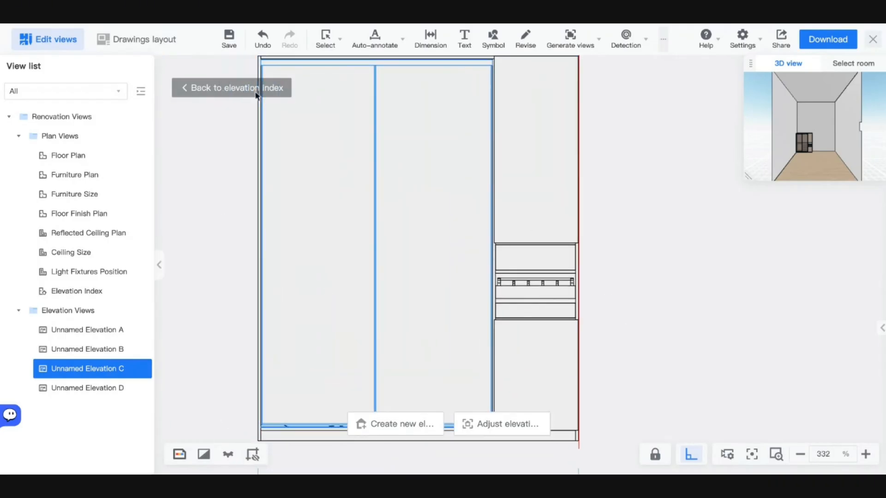
left_click(502, 423)
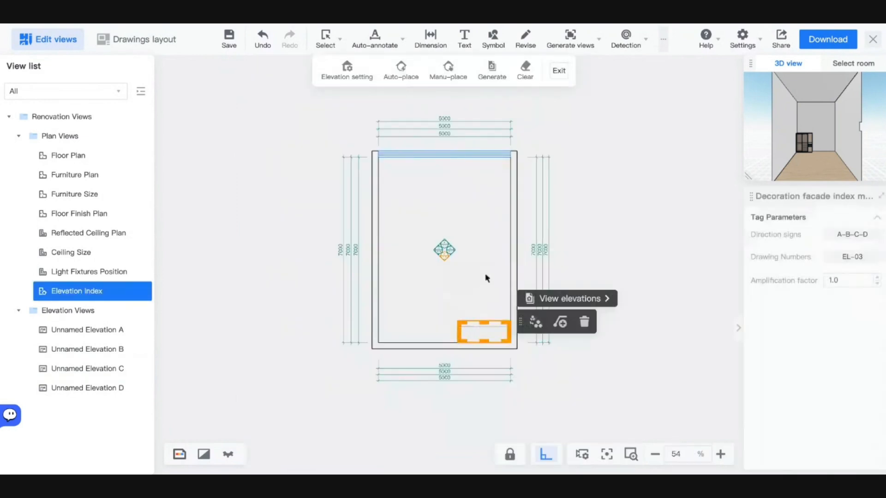
scroll(480, 323, "up", 5)
left_click_drag(460, 289, 460, 307)
left_click(567, 289)
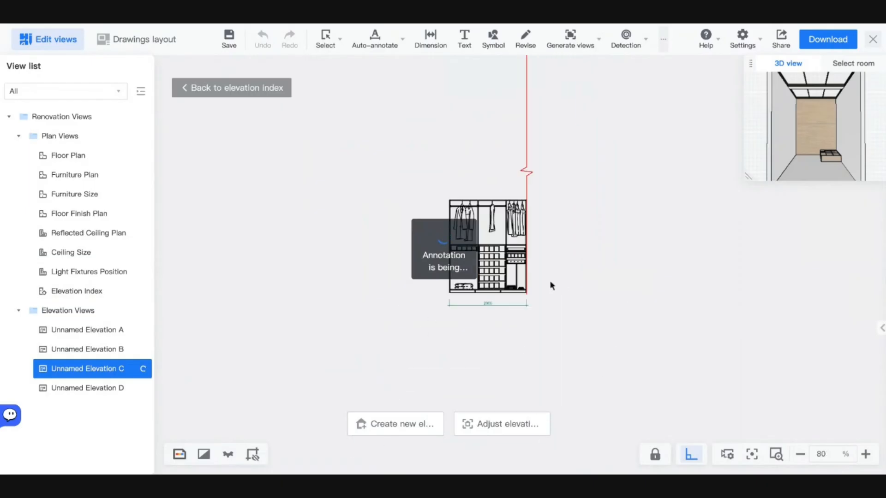
scroll(491, 263, "up", 5)
mouse_move(569, 345)
left_mouse_down()
mouse_move(597, 260)
mouse_move(669, 220)
left_mouse_up()
scroll(643, 271, "up", 3)
scroll(670, 220, "down", 4)
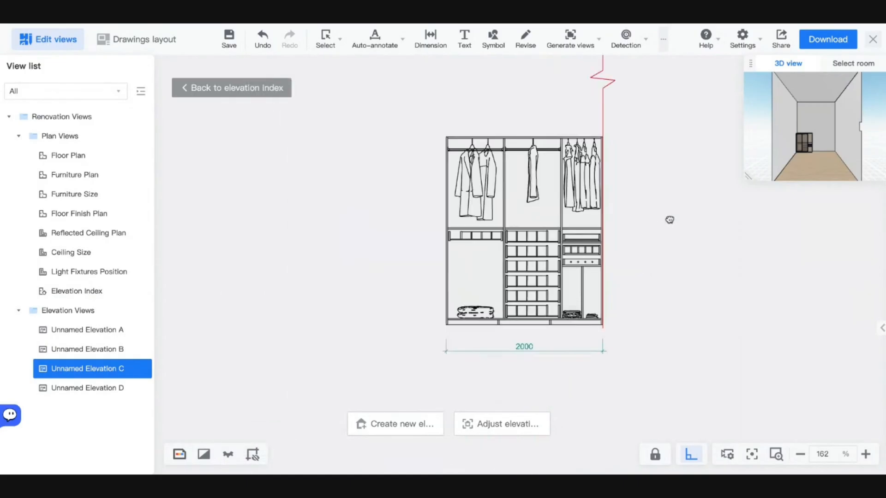
- Start a linear dimension from the left panel edge, then cancel the unfinished attempt
left_click(436, 36)
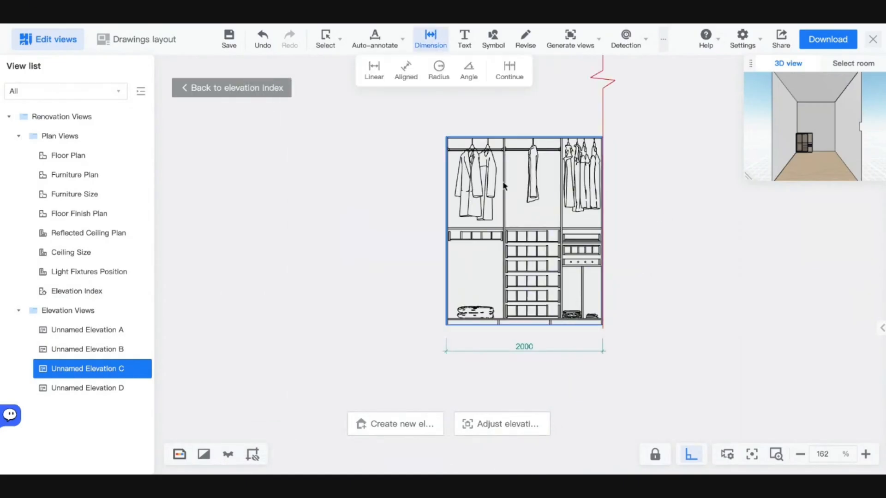
scroll(505, 185, "up", 5)
scroll(402, 152, "down", 3)
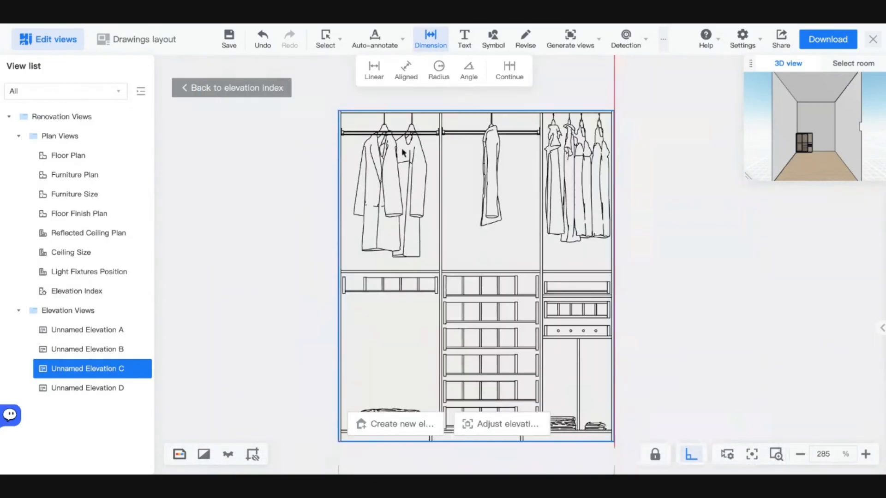
scroll(403, 152, "up", 3)
scroll(538, 156, "up", 2)
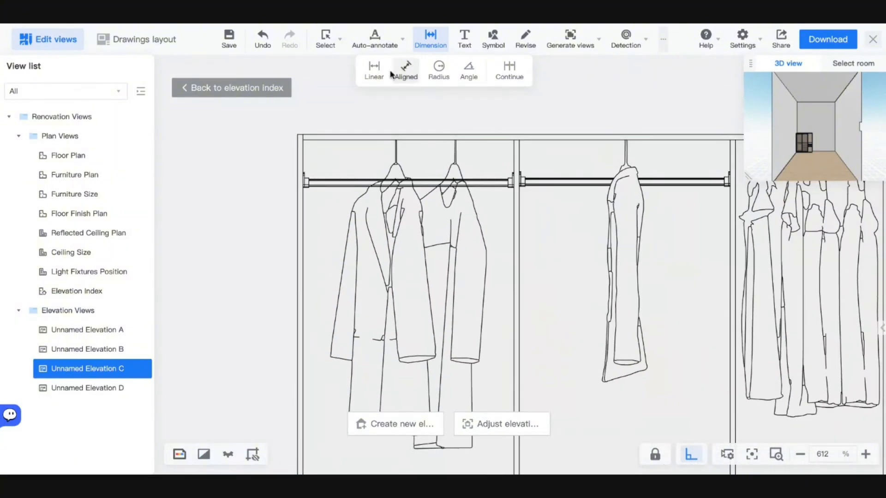
left_click(367, 77)
left_click(305, 150)
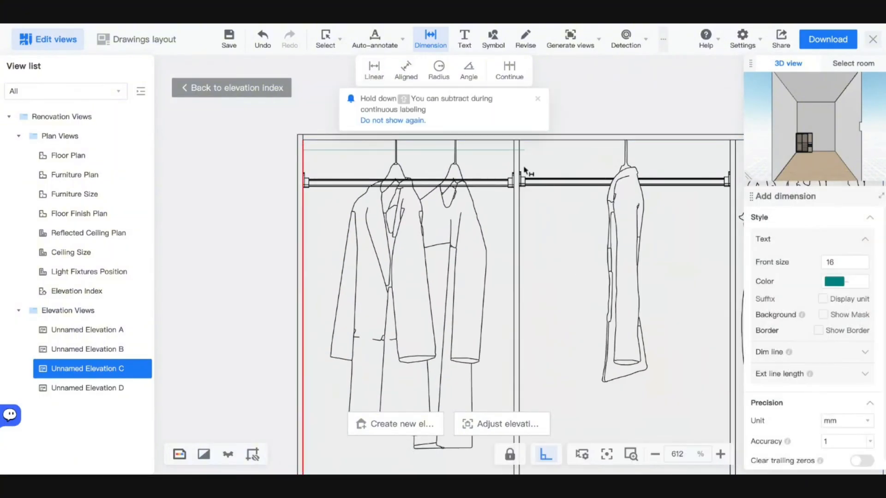
left_click(514, 157)
scroll(528, 160, "down", 5)
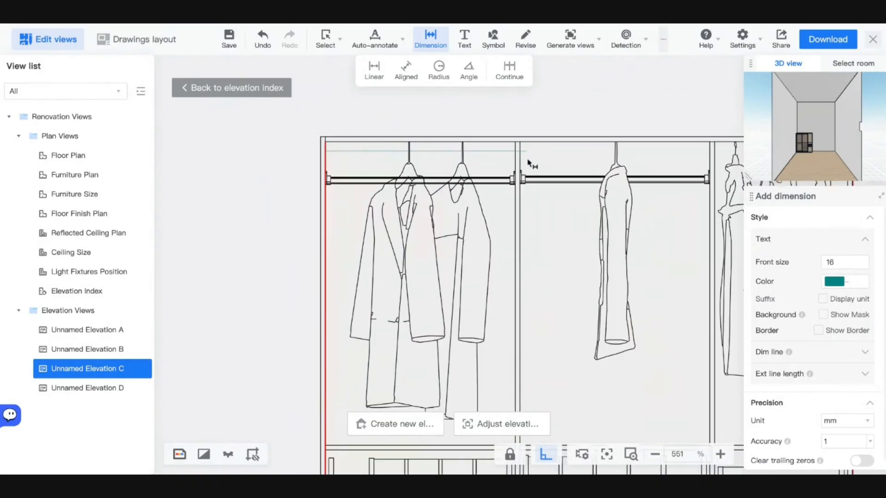
key("Escape")
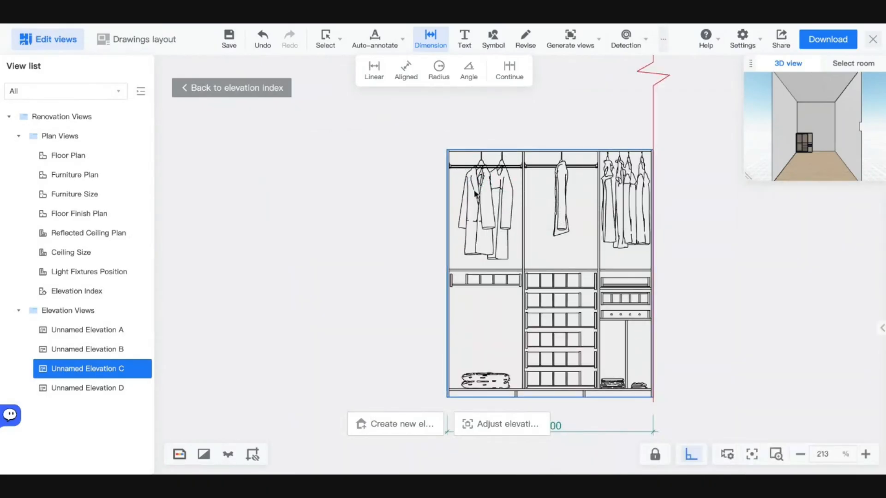
- Run automatic annotation on all views and dismiss the re-annotate prompt
scroll(498, 259, "up", 6)
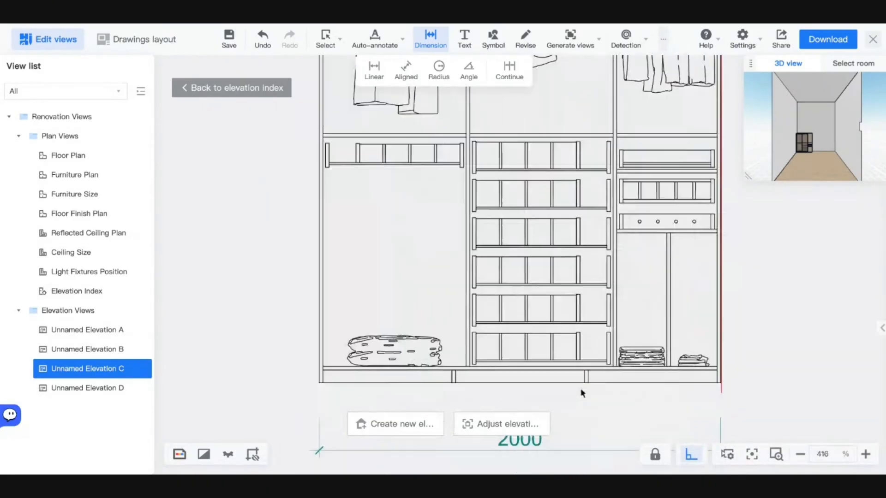
scroll(582, 392, "down", 4)
scroll(552, 368, "up", 4)
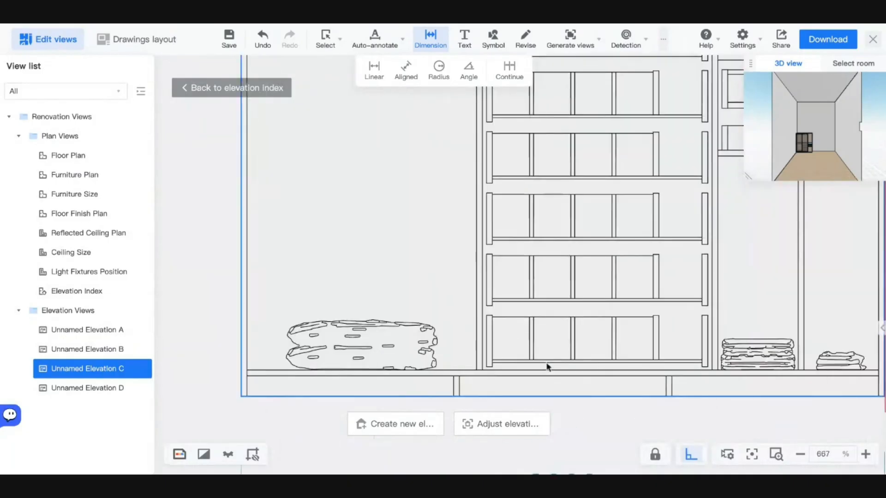
scroll(478, 376, "down", 4)
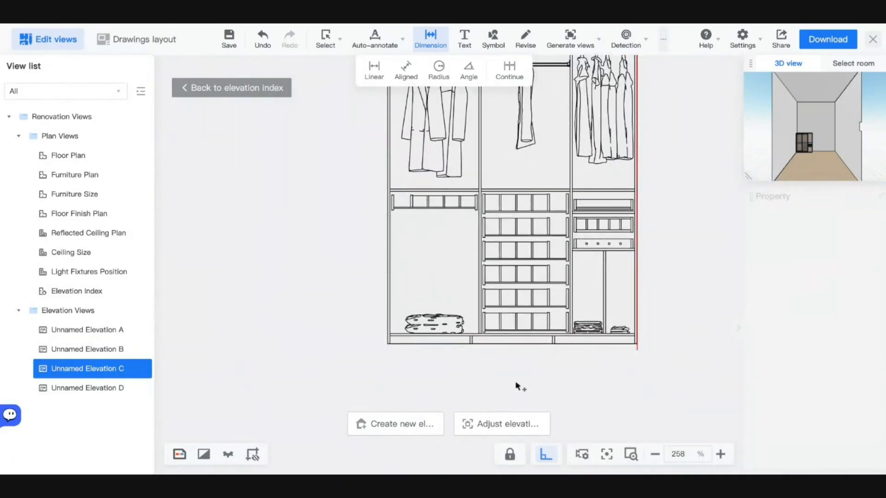
scroll(464, 376, "up", 6)
scroll(453, 370, "down", 3)
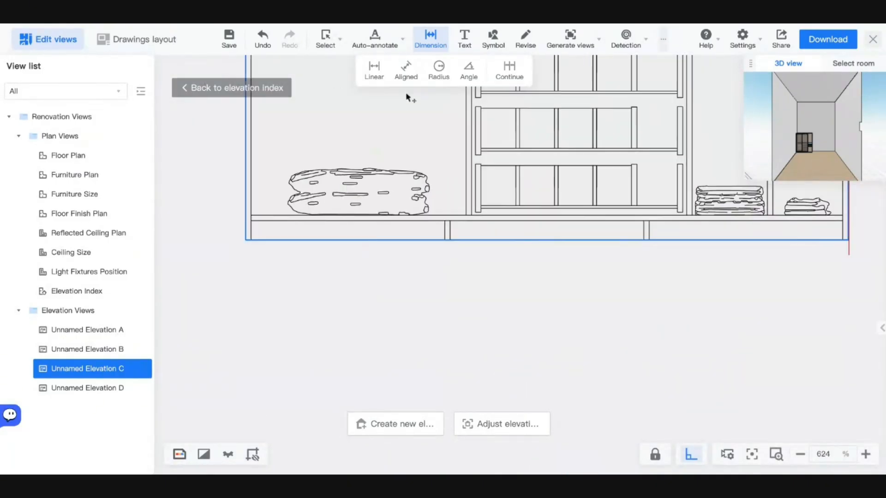
mouse_move(375, 43)
left_click(374, 71)
left_click(552, 154)
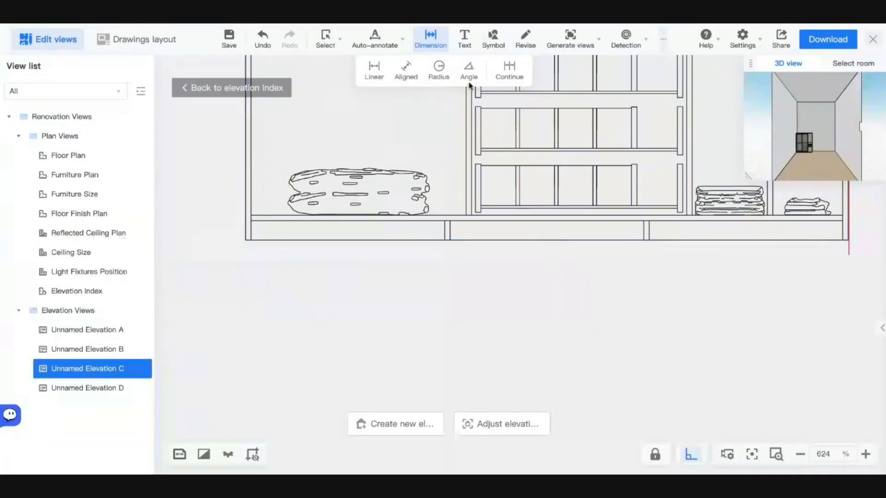
- Measure the wardrobe's 2000 width from the left wall edge to the bottom right corner
left_click(374, 70)
left_click(245, 216)
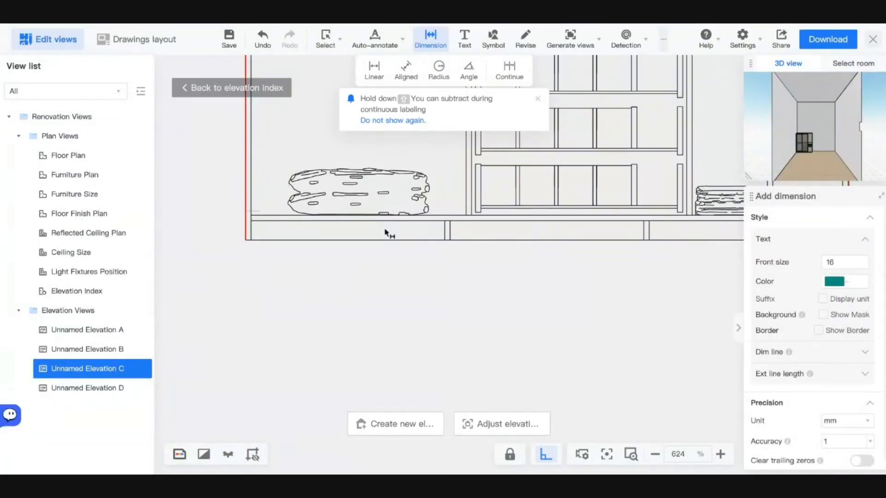
scroll(534, 231, "right", 3)
scroll(611, 249, "right", 2)
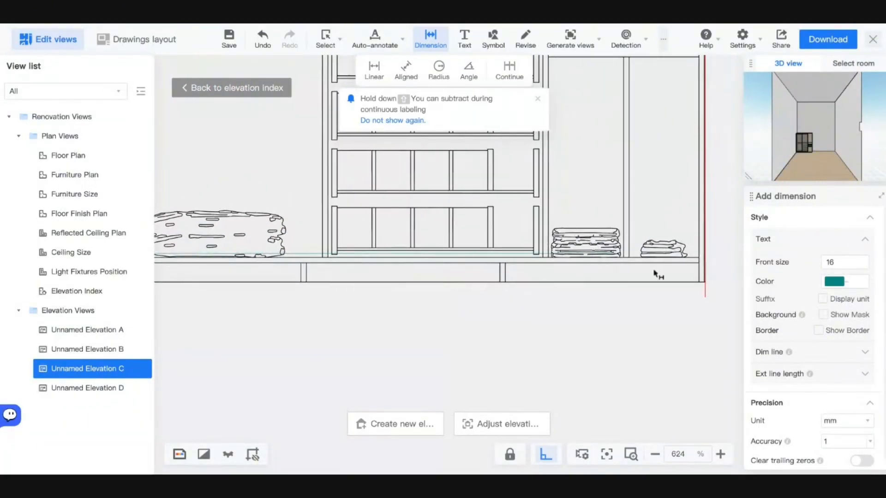
scroll(688, 292, "up", 10)
left_click(636, 220)
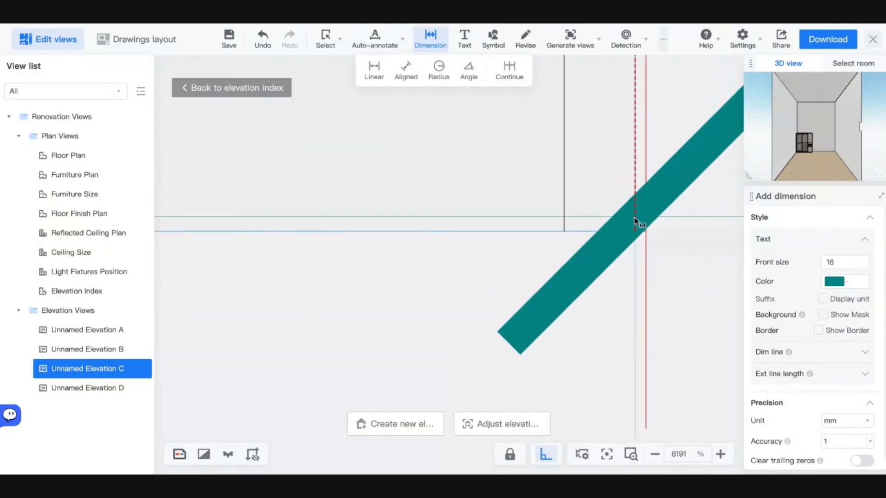
scroll(634, 217, "down", 10)
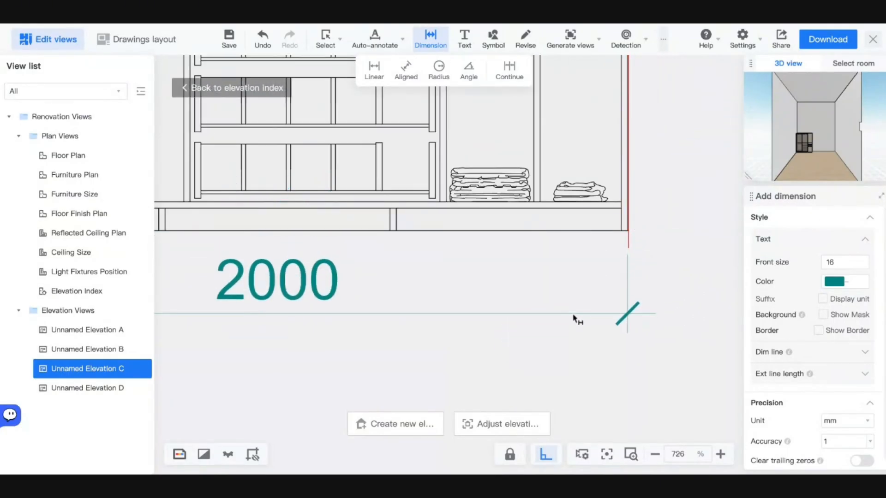
- Place the 2000 dimension below the wardrobe and set its text to size 12 in black
left_click(576, 319)
left_click(307, 283)
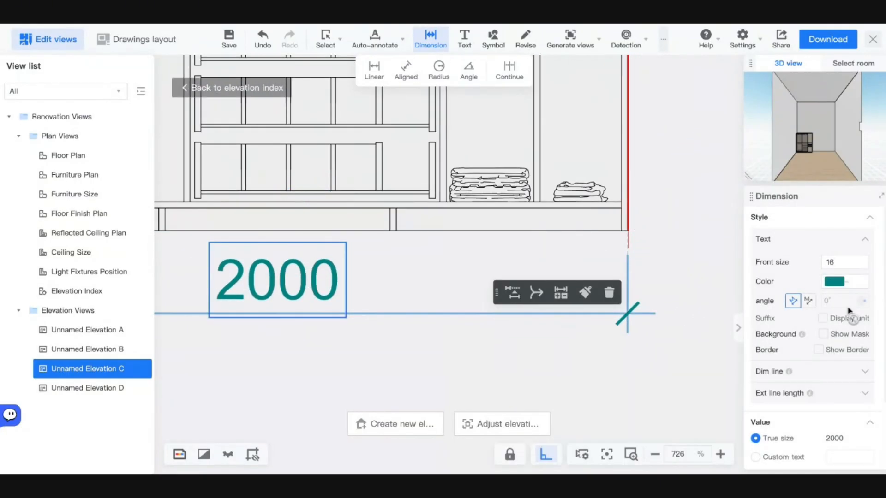
double_click(835, 263)
type("12")
key("Return")
left_click(830, 283)
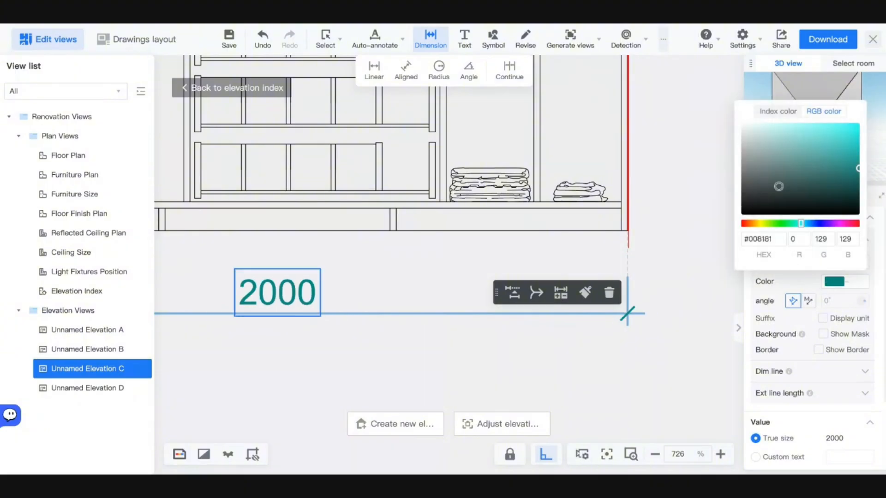
left_click_drag(779, 186, 718, 233)
left_click(659, 347)
- Check the dimension's custom-text and line-colour settings, keeping the measured 2000 value
left_click(550, 317)
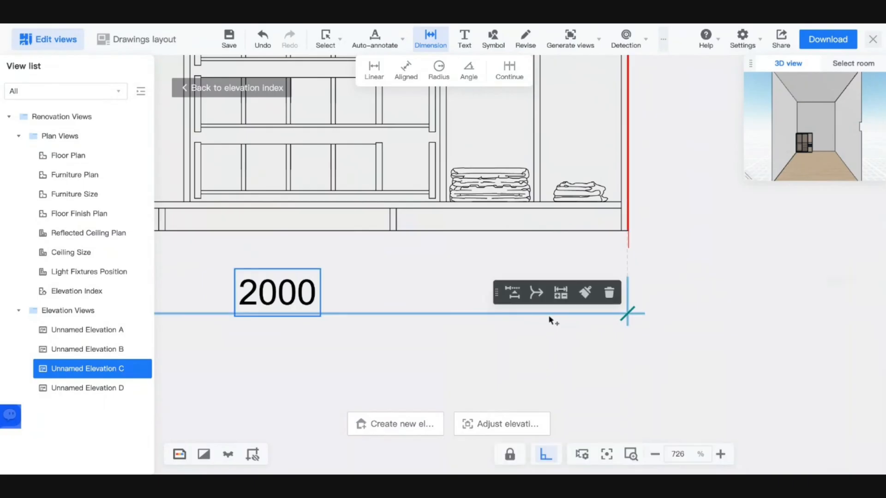
scroll(853, 310, "down", 2)
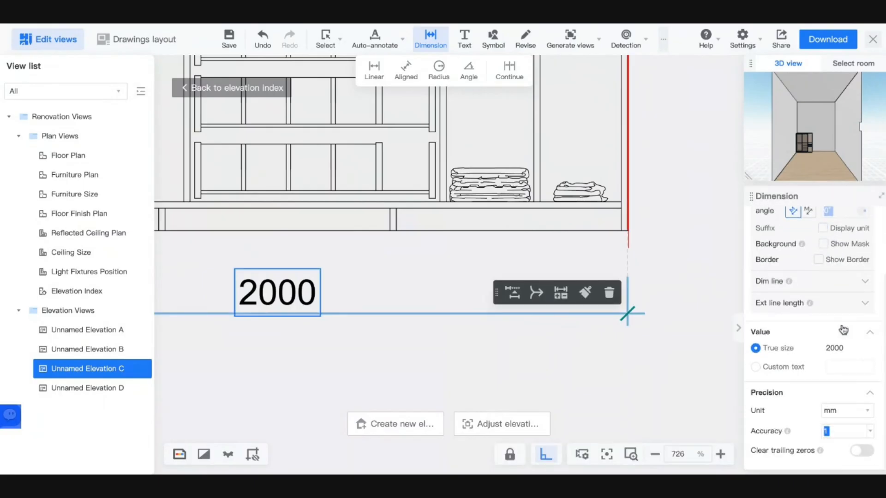
left_click(795, 366)
left_click(774, 350)
scroll(853, 333, "up", 2)
left_click(869, 352)
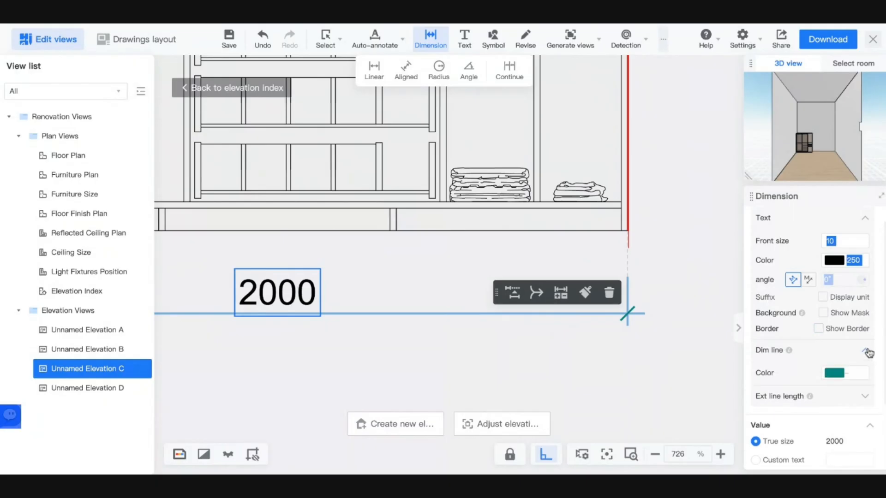
left_click(839, 375)
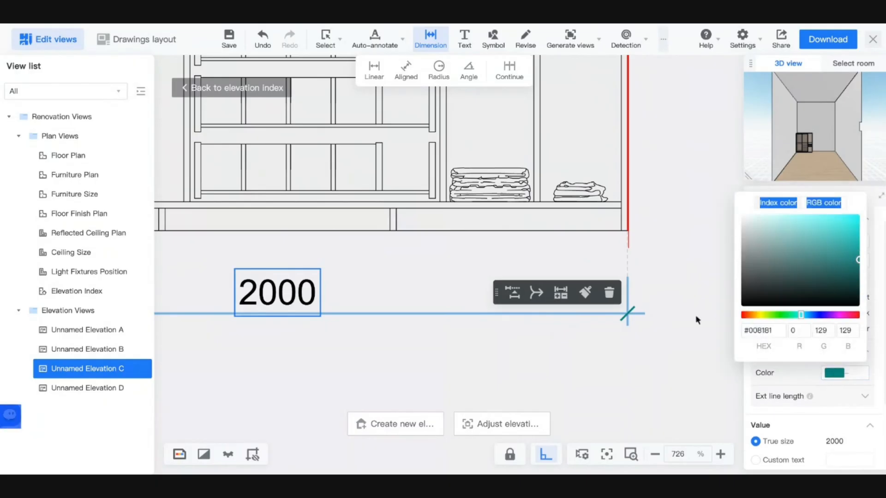
left_click(620, 374)
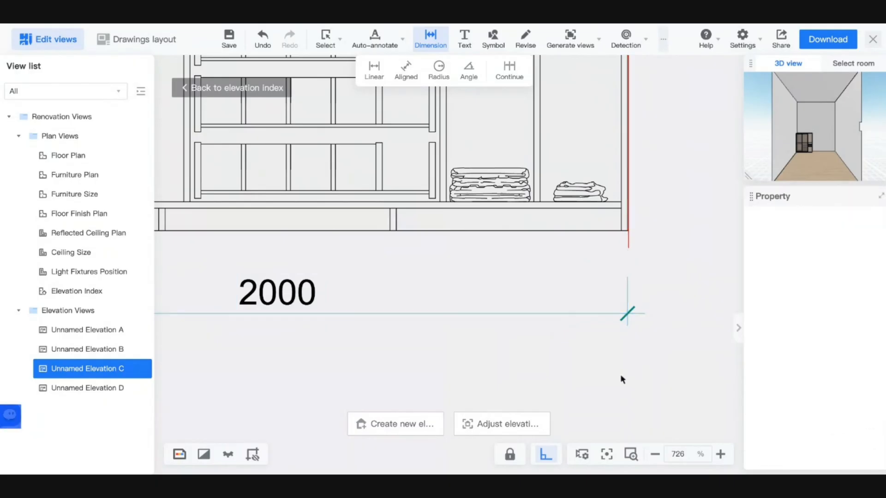
left_click(613, 318)
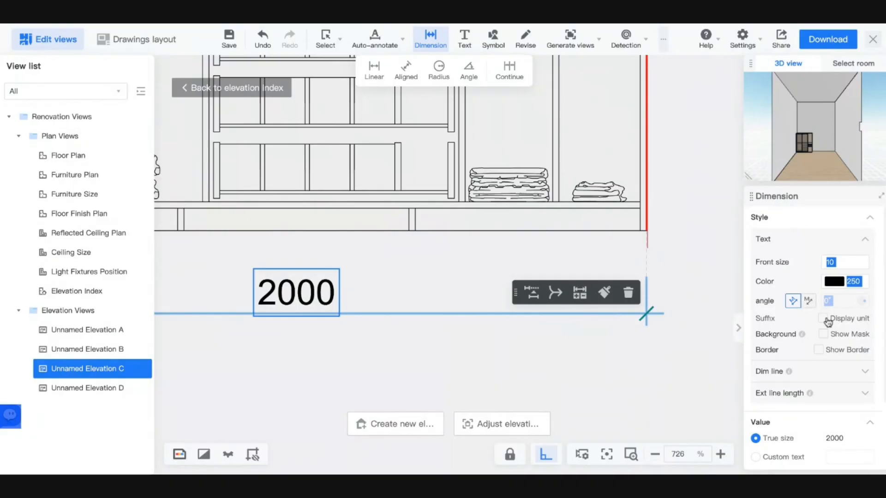
scroll(784, 347, "down", 2)
scroll(782, 343, "up", 4)
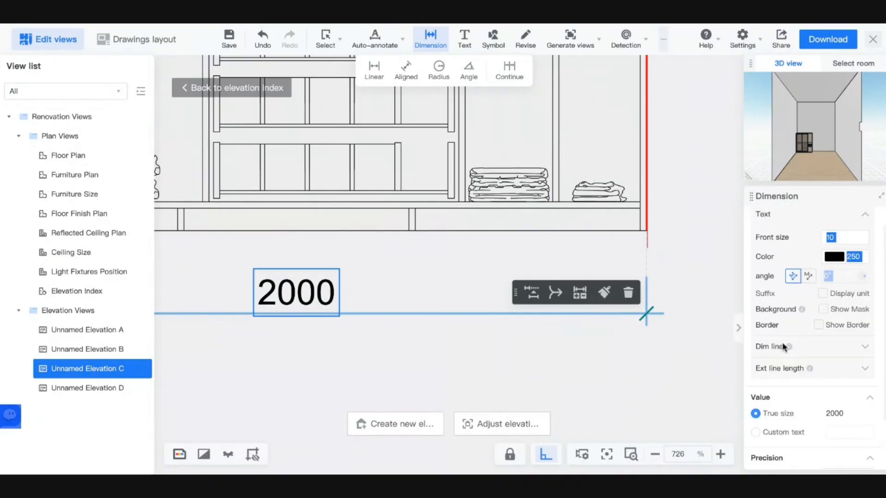
left_click(517, 369)
scroll(517, 369, "down", 5)
- Add a 714 dimension from the left wall to the divider and an 18 divider-thickness dimension
scroll(487, 371, "up", 5)
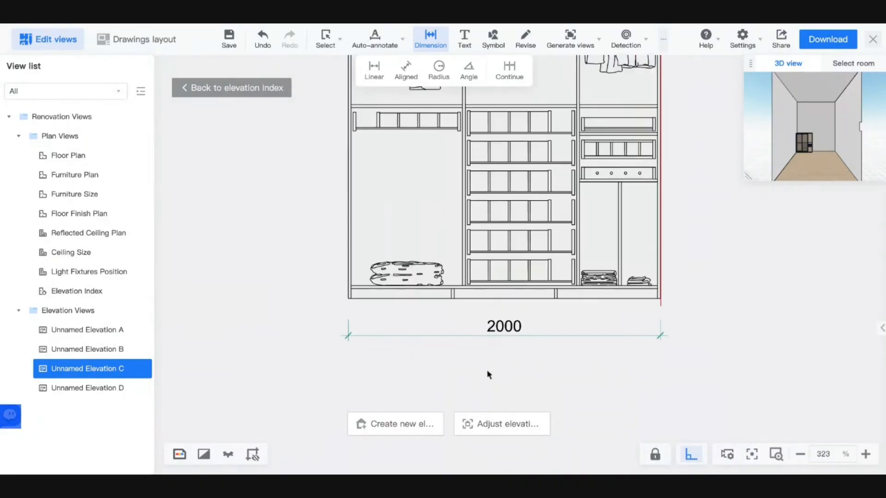
scroll(488, 371, "down", 4)
scroll(523, 360, "up", 4)
scroll(522, 360, "down", 5)
scroll(522, 360, "up", 2)
scroll(523, 364, "up", 7)
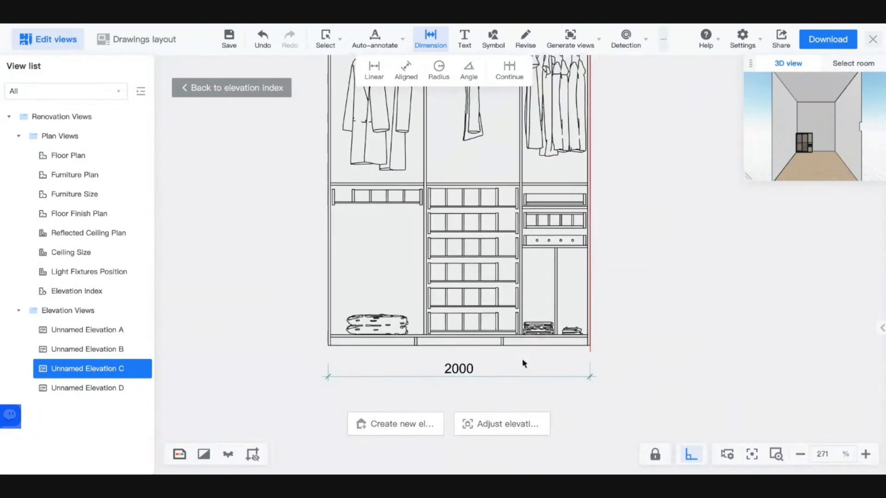
middle_click_drag(464, 356, 487, 355)
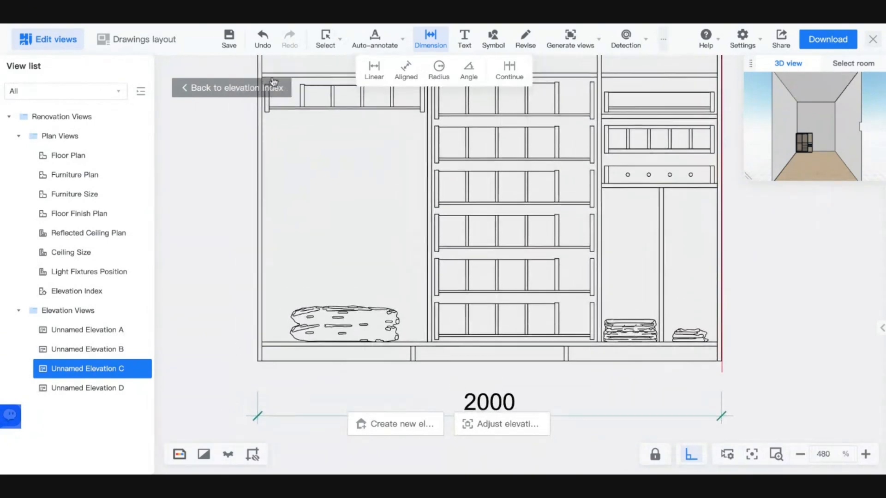
left_click(375, 71)
scroll(249, 307, "up", 6)
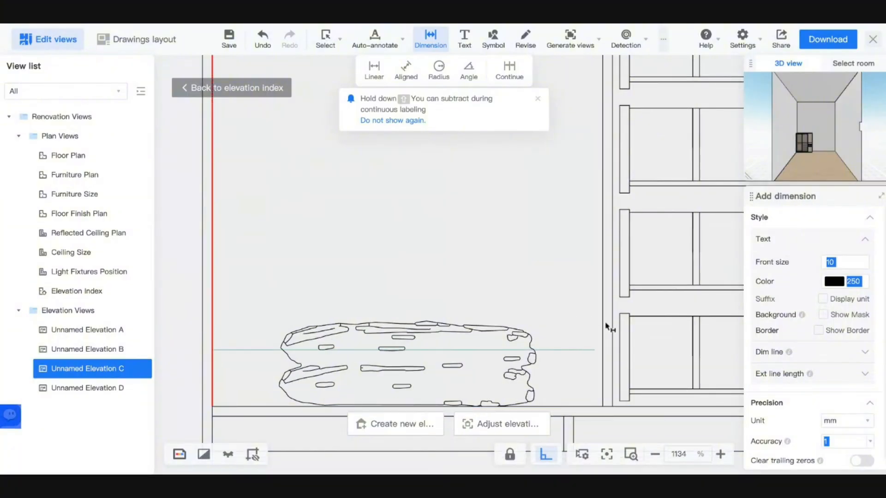
left_click(604, 347)
scroll(603, 358, "down", 8)
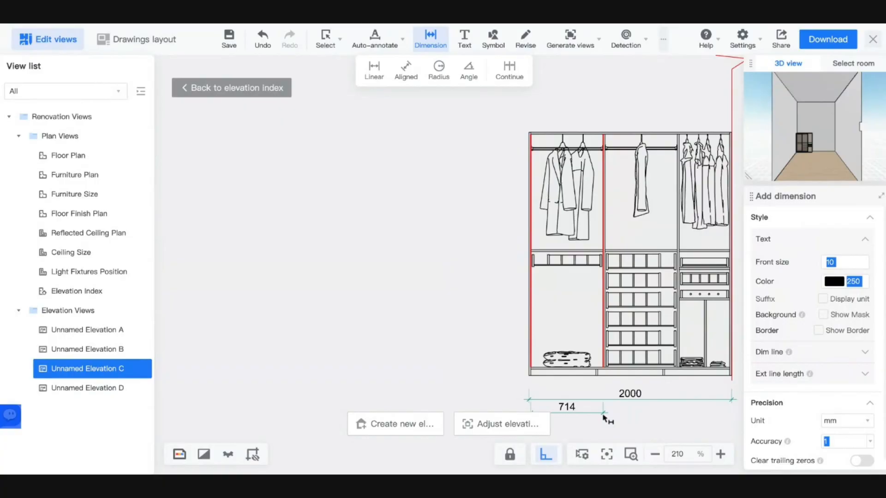
scroll(531, 360, "up", 9)
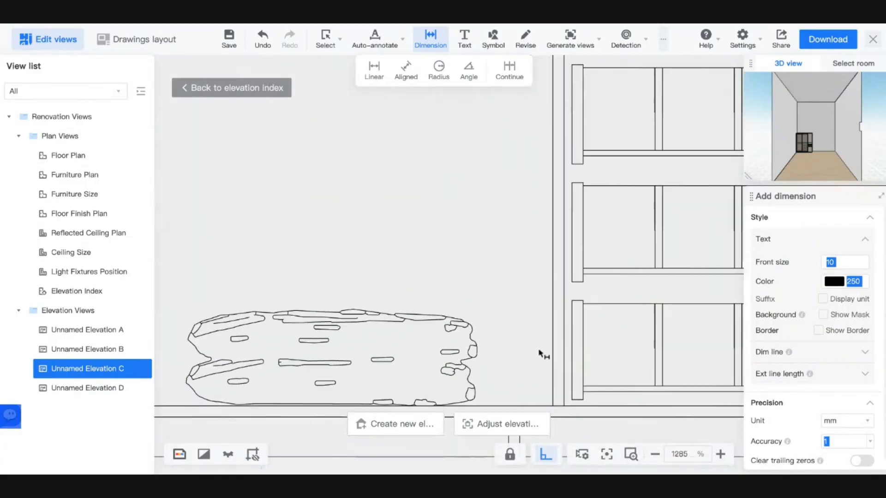
left_click(553, 354)
scroll(564, 357, "down", 8)
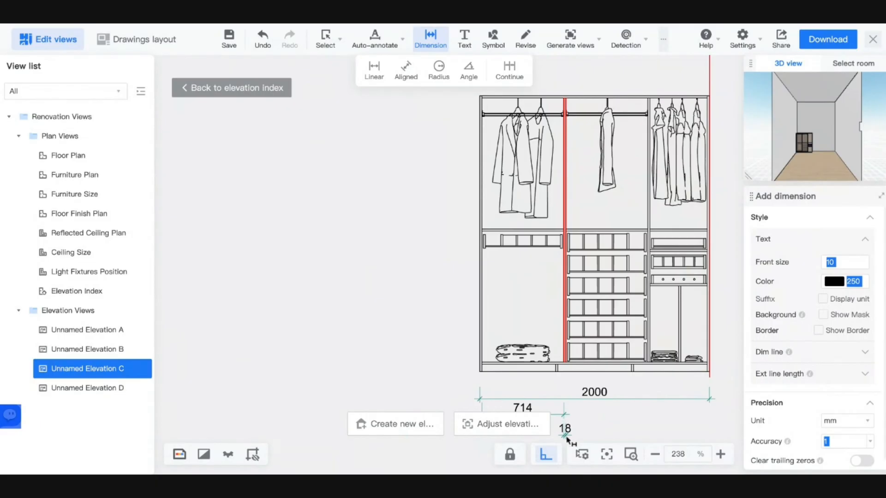
left_click(566, 438)
- Add a second 714 across the shelf unit, aligned with the first, plus a 1446 dimension
middle_click_drag(587, 439, 557, 427)
scroll(567, 427, "up", 3)
middle_click_drag(539, 322, 490, 322)
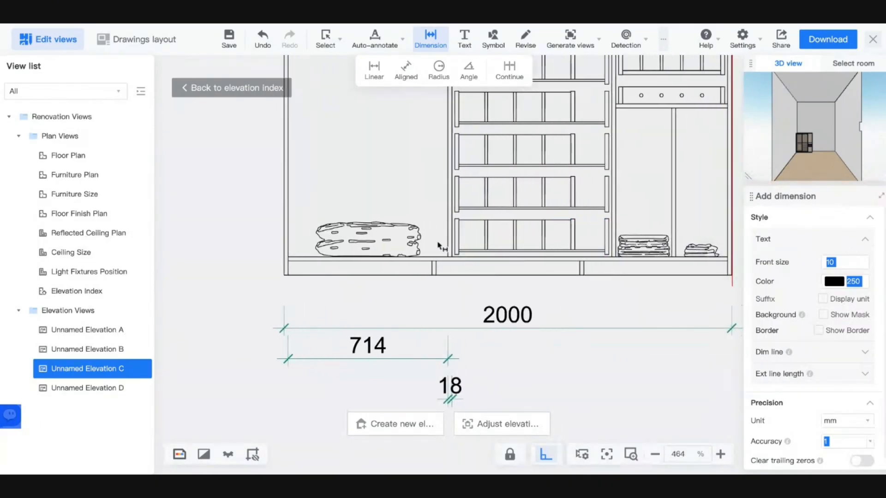
left_click(454, 212)
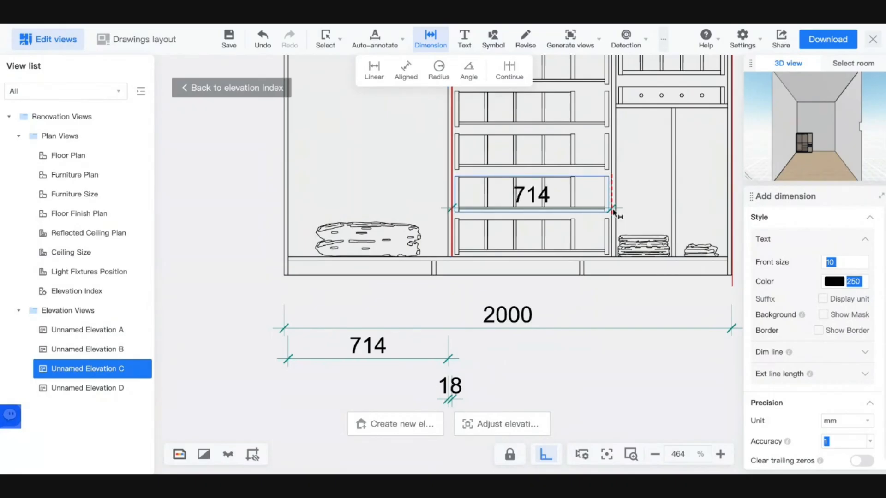
left_click(612, 212)
left_click(608, 358)
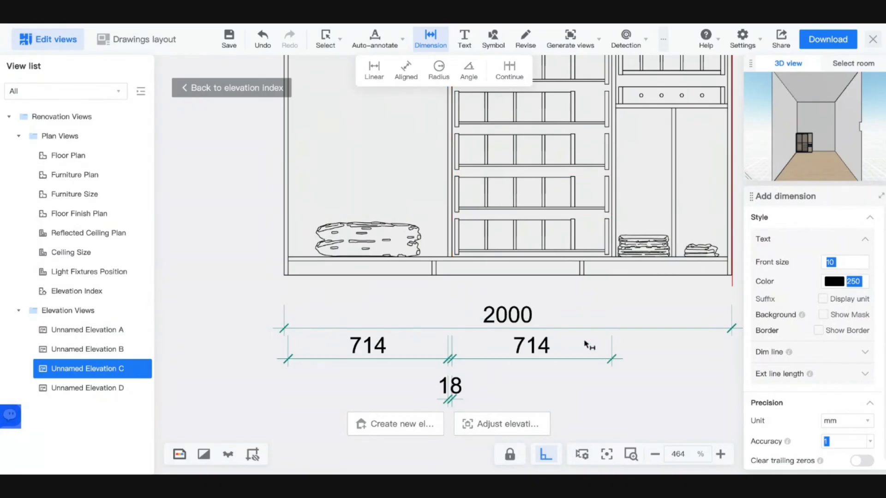
left_click(612, 190)
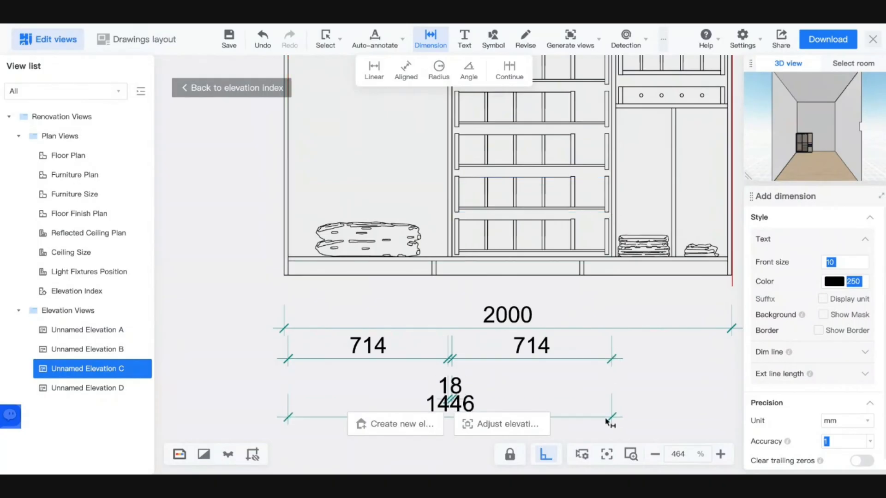
scroll(608, 423, "down", 5)
scroll(599, 430, "up", 3)
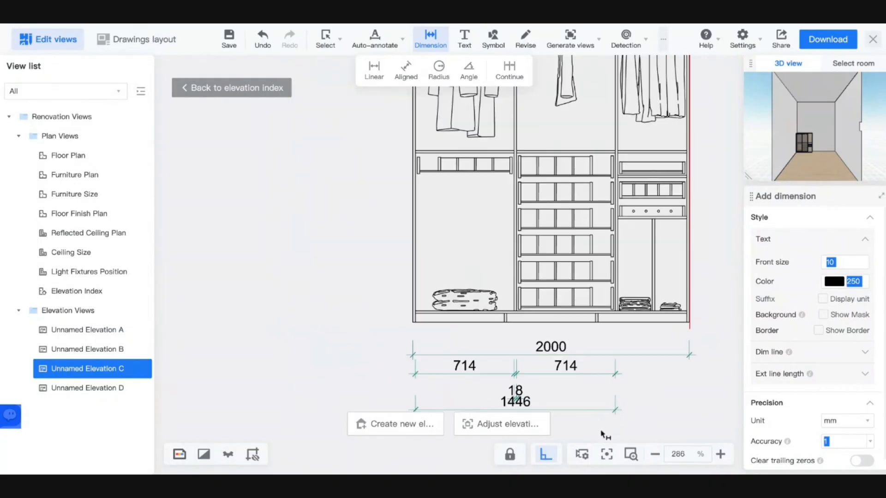
middle_click_drag(591, 425, 541, 356)
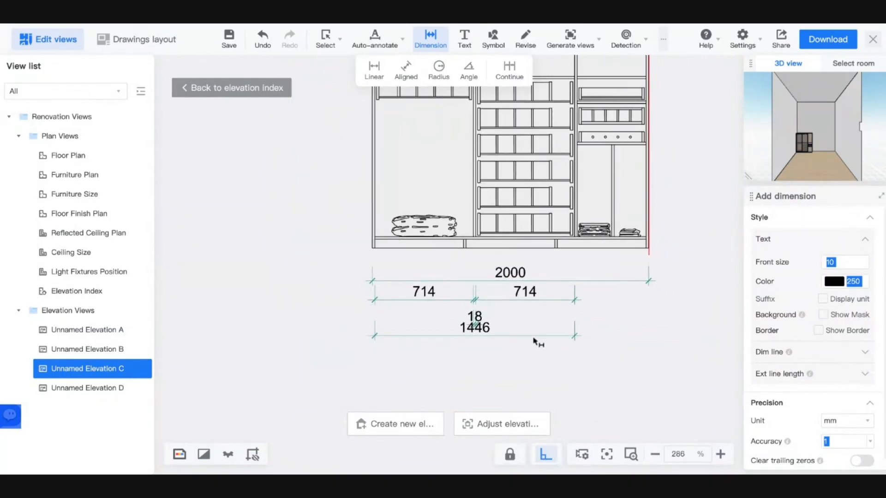
left_click(535, 338)
- Move the 18 dimension down and tuck the 1446 dimension under the 714 row
left_click_drag(518, 340, 512, 358)
left_click(476, 316)
left_click_drag(475, 317, 476, 390)
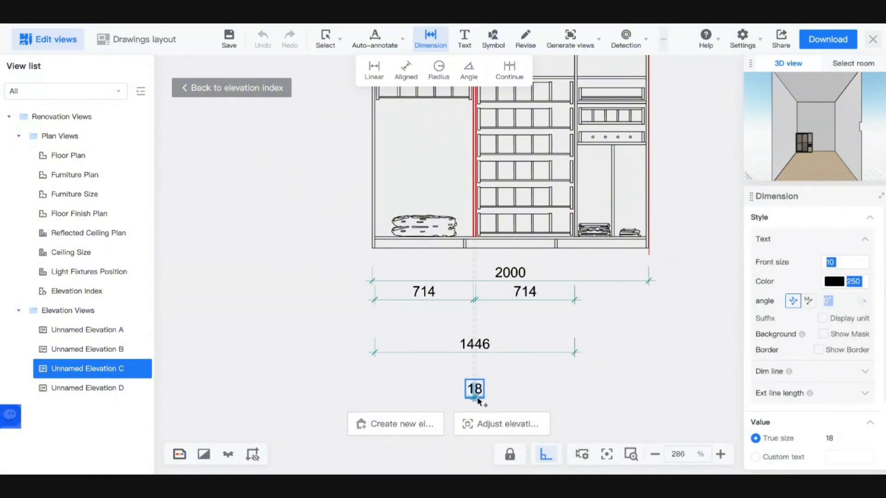
left_click_drag(491, 353, 491, 325)
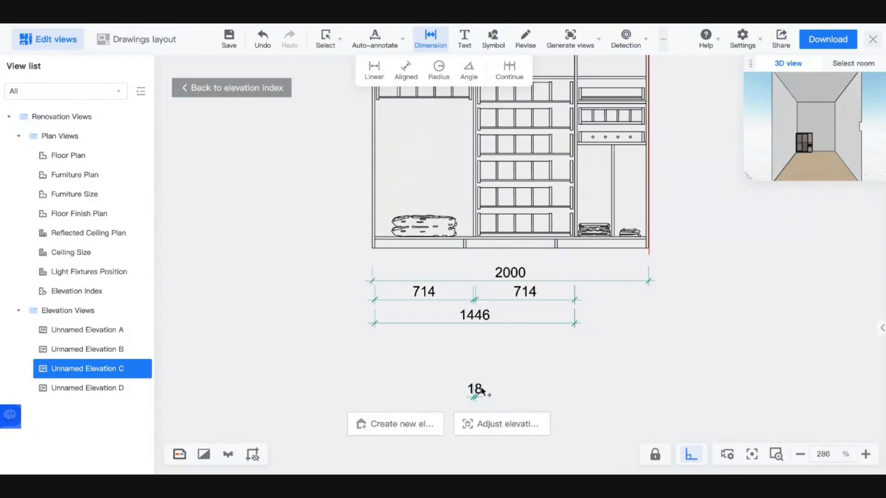
scroll(561, 287, "up", 5)
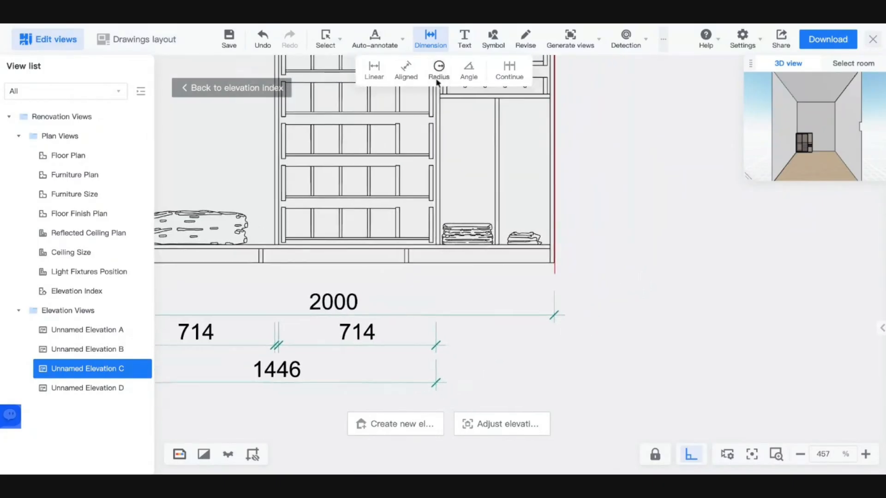
- Add a 500 linear dimension across the wardrobe's right section
left_click(372, 70)
scroll(494, 205, "up", 5)
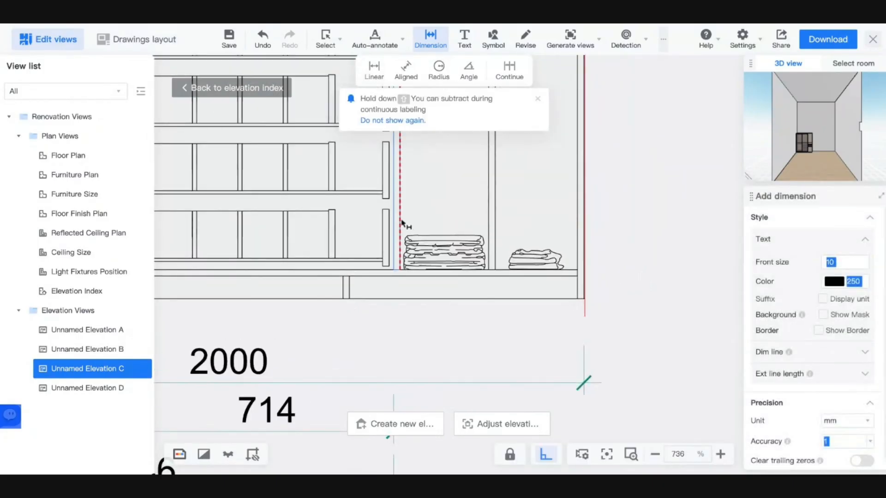
left_click(402, 224)
left_click(576, 224)
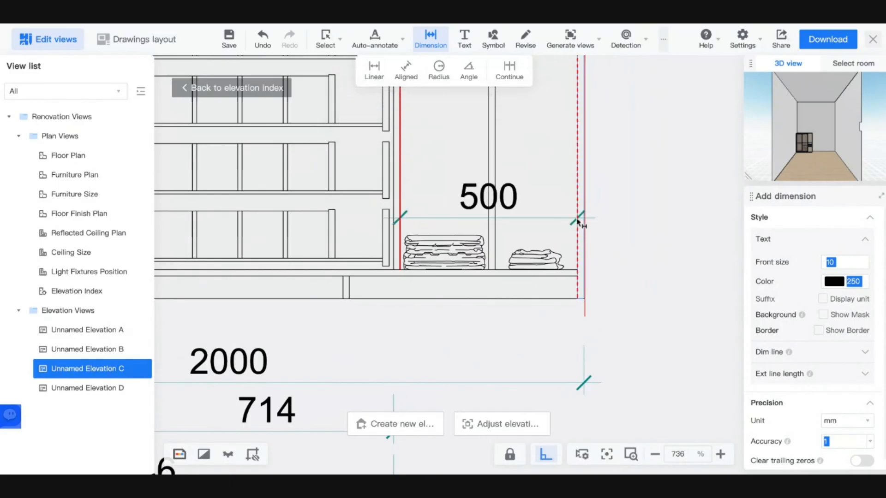
scroll(572, 252, "down", 10)
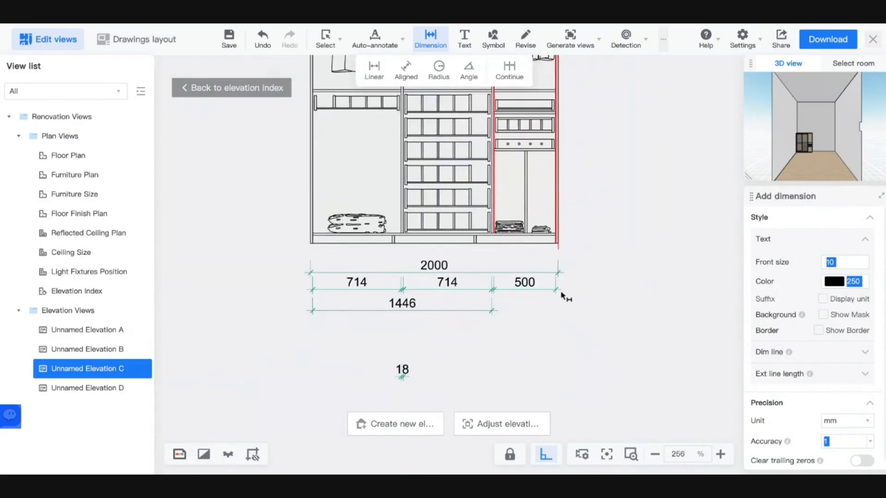
scroll(514, 311, "up", 7)
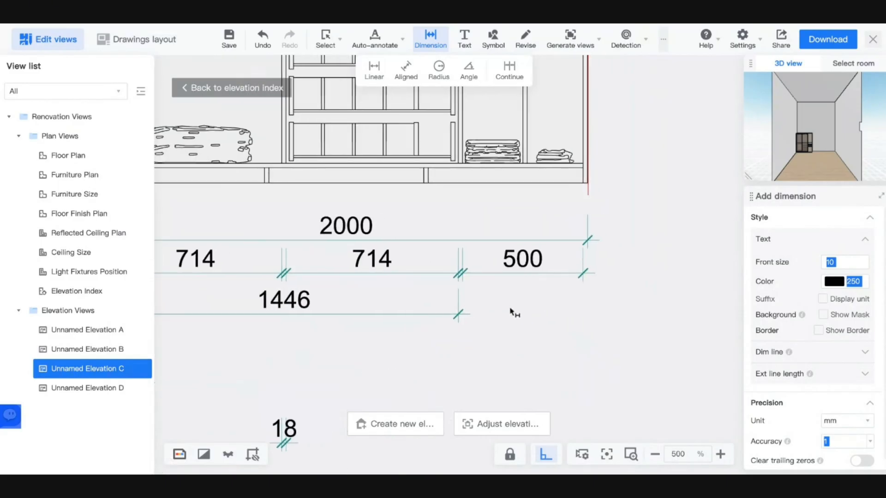
scroll(436, 263, "down", 9)
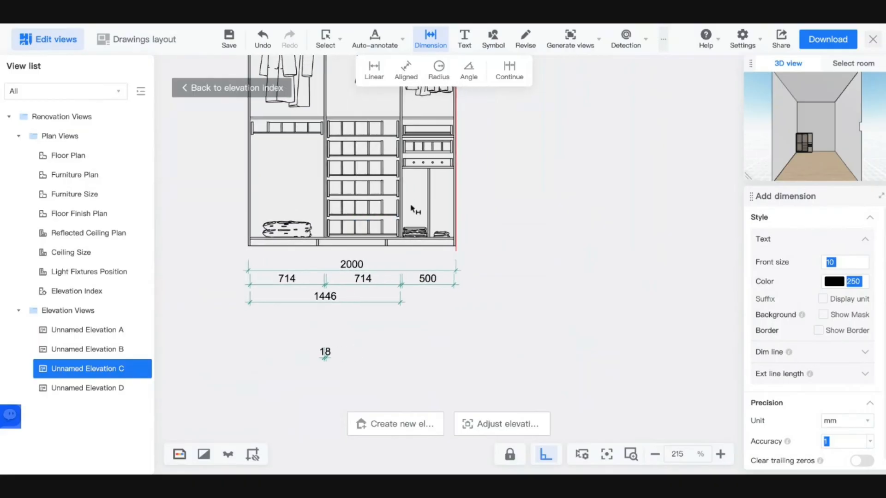
scroll(364, 203, "down", 10)
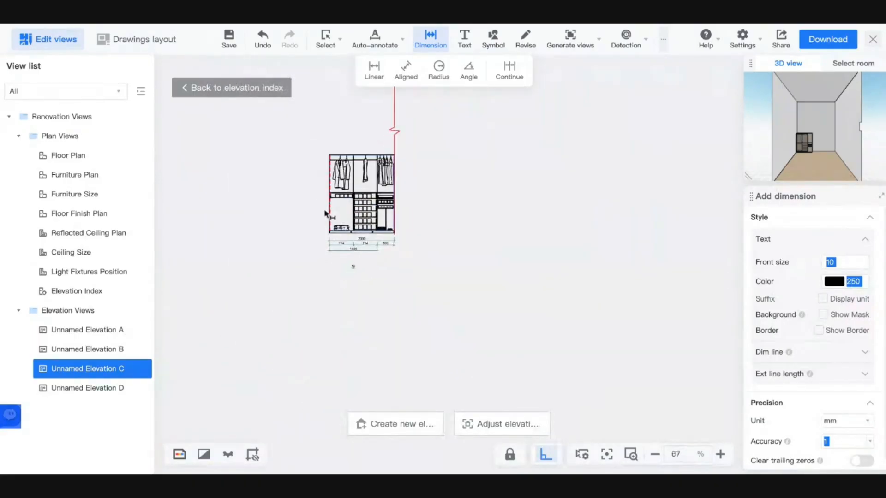
scroll(382, 178, "up", 12)
scroll(362, 206, "down", 12)
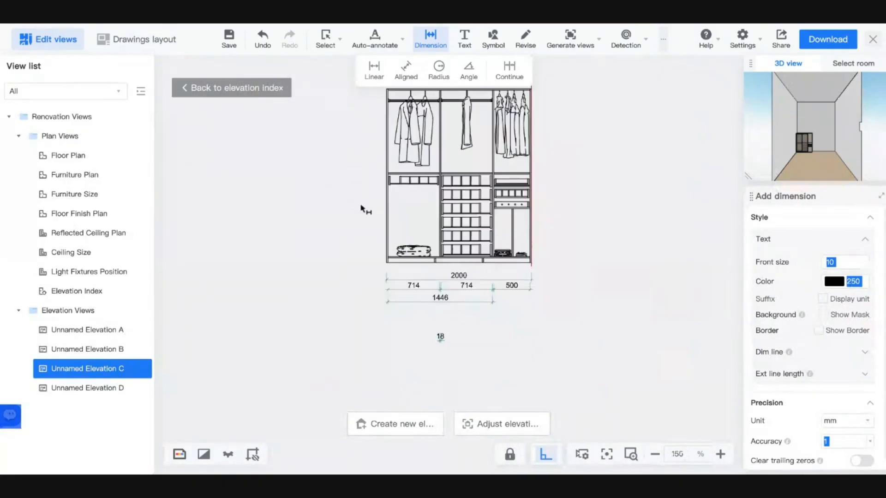
scroll(364, 210, "up", 9)
scroll(366, 203, "up", 1)
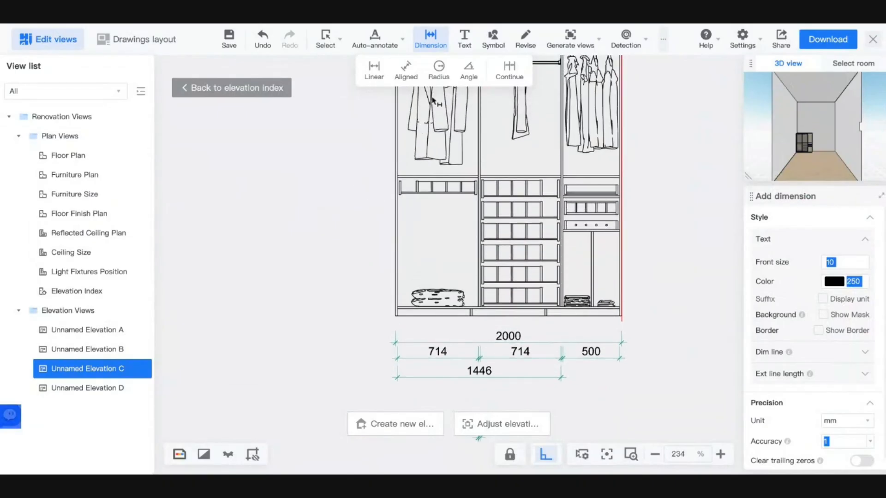
- Add the 1141 vertical dimension to the left of the wardrobe cabinet
left_click(374, 69)
scroll(409, 194, "up", 6)
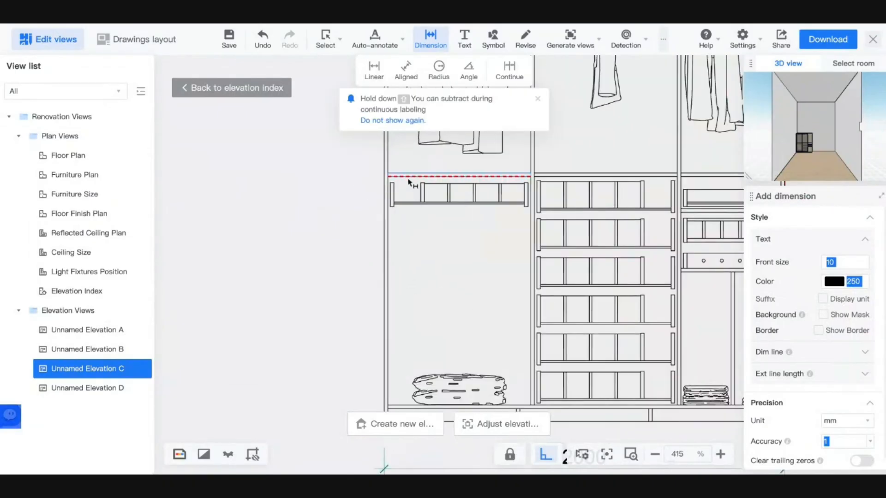
left_click(408, 407)
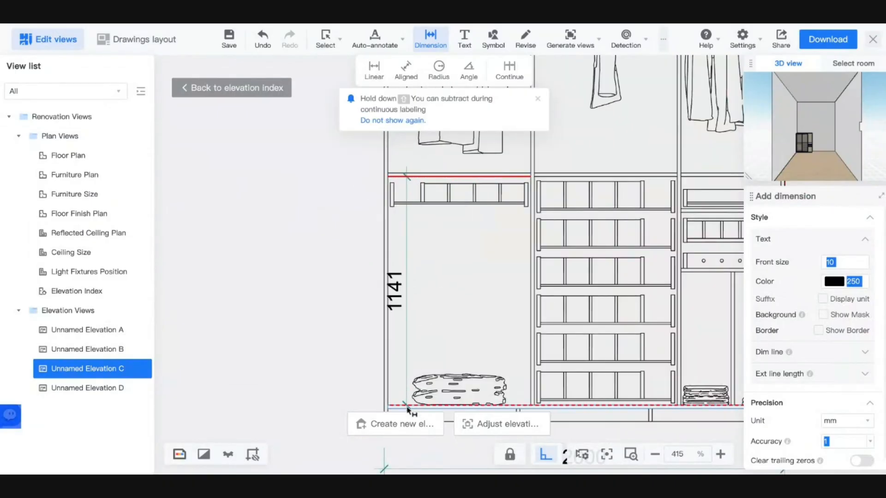
left_click(352, 409)
middle_click_drag(407, 246, 392, 247)
scroll(392, 182, "down", 10)
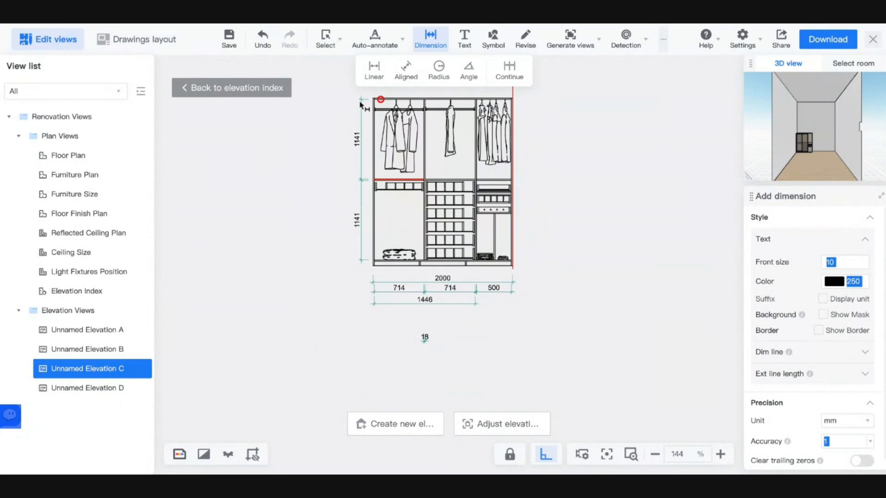
scroll(370, 204, "up", 8)
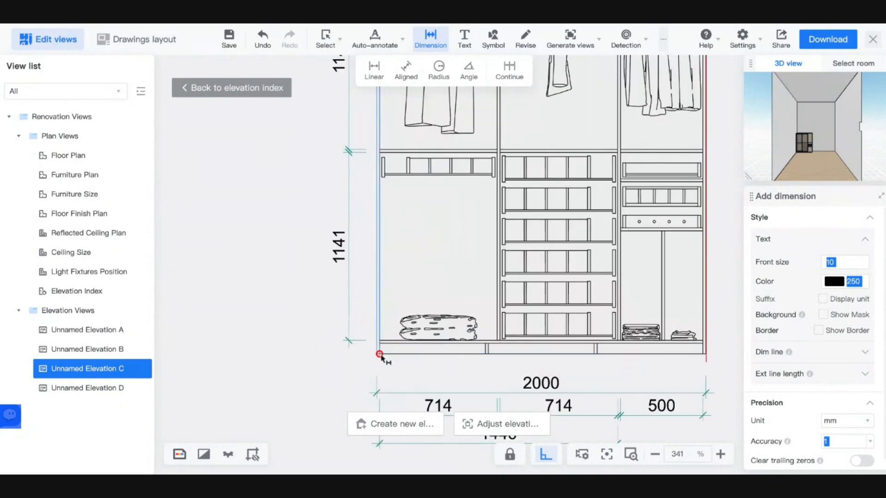
scroll(393, 340, "down", 10)
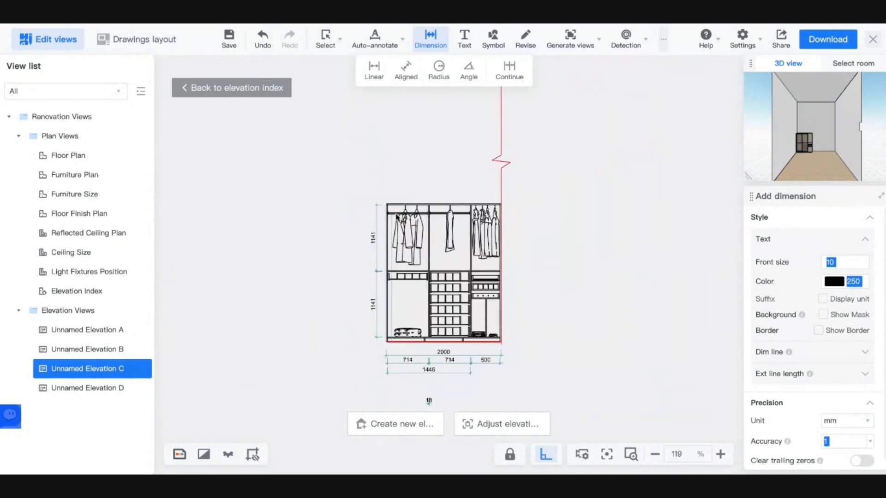
scroll(393, 200, "up", 9)
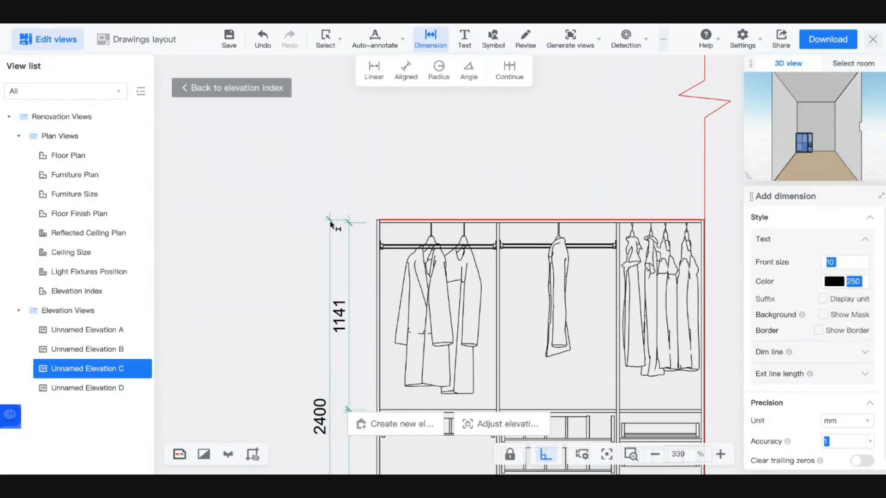
scroll(342, 246, "down", 10)
scroll(365, 263, "up", 8)
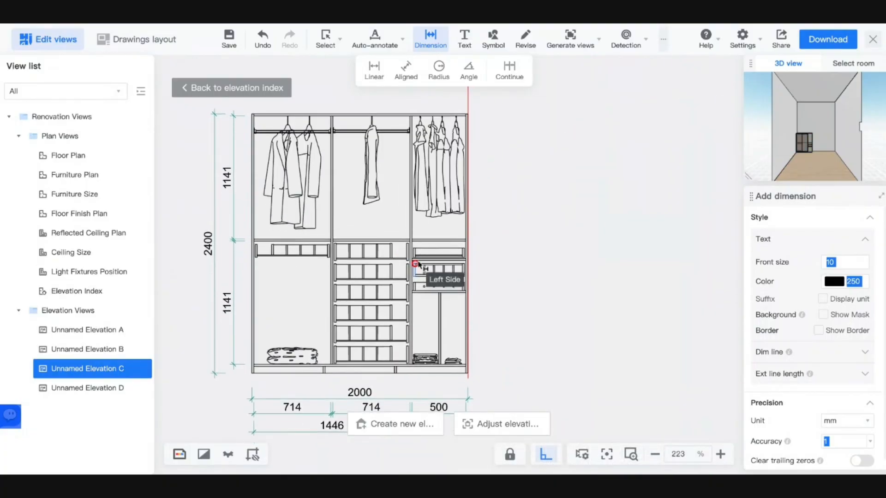
key("Up")
key("Left")
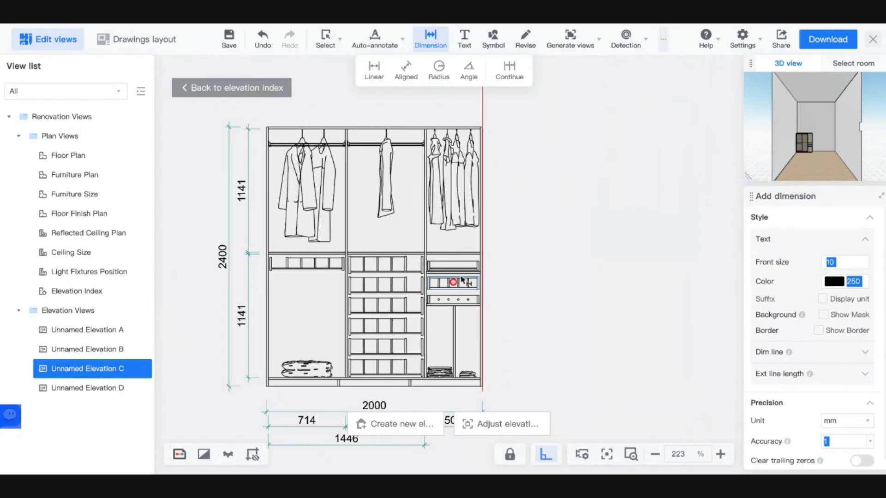
scroll(478, 303, "up", 6)
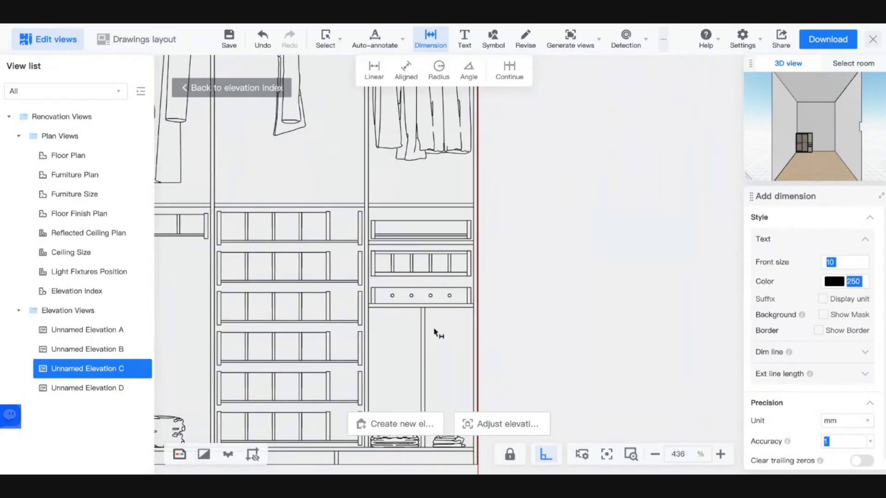
key("Down")
key("Right")
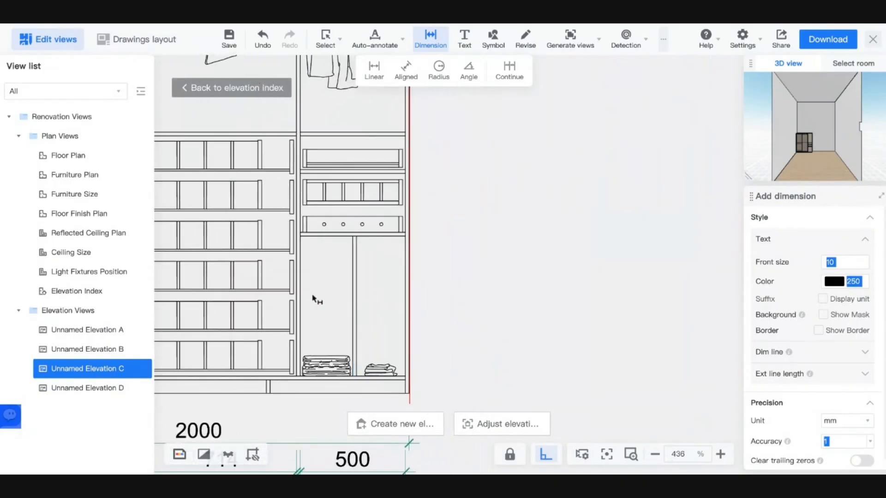
scroll(354, 286, "down", 10)
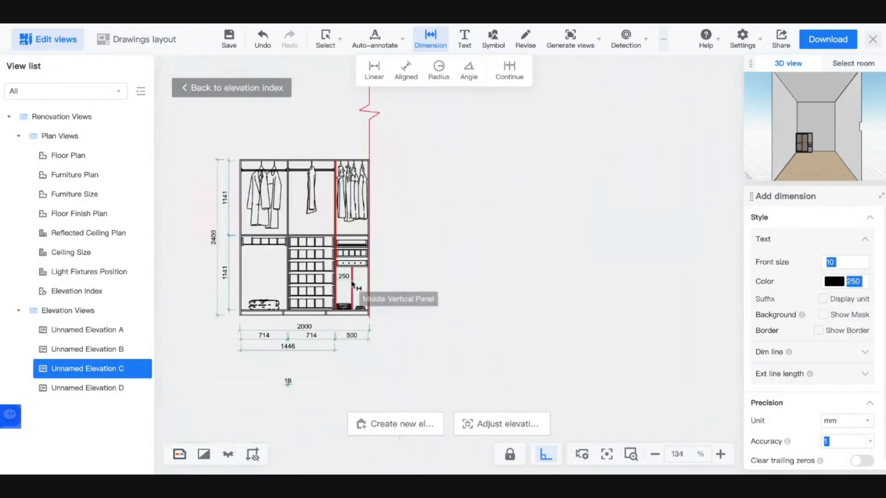
- Place the 250 dimension and add the 665, 280 and 160 vertical dimensions on the right section
left_click(351, 282)
scroll(364, 280, "up", 6)
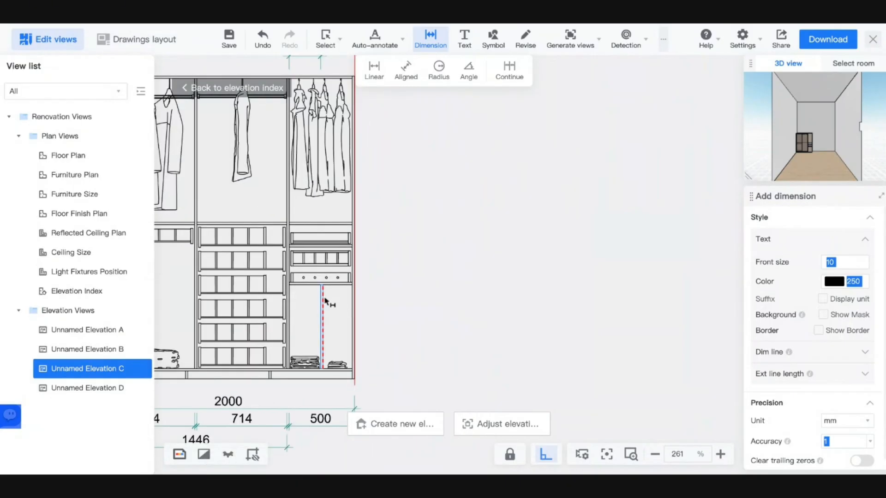
left_click(323, 285)
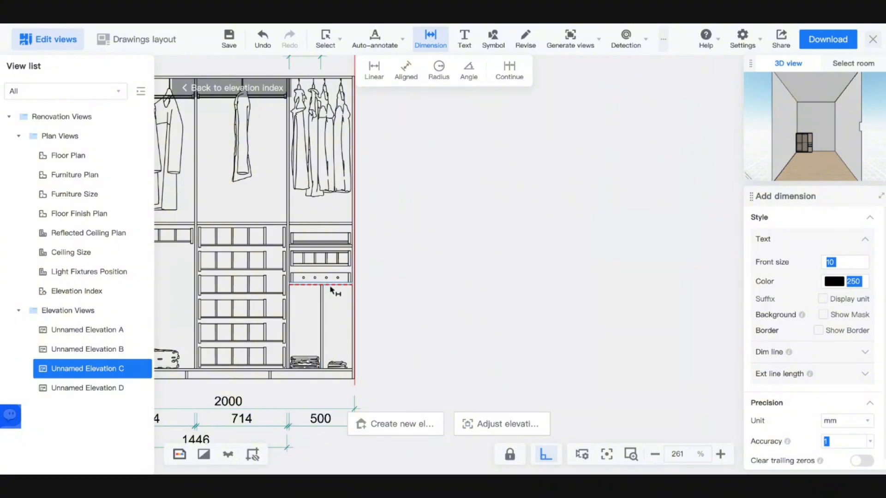
left_click(338, 373)
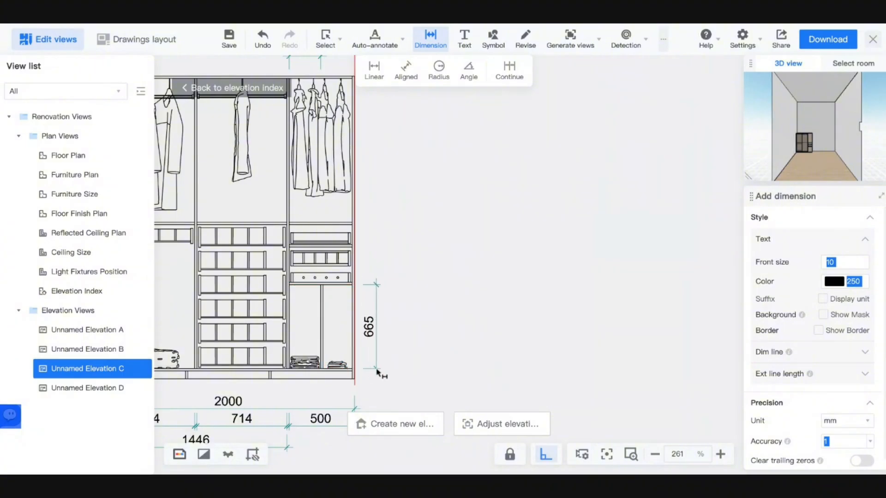
scroll(333, 286, "up", 4)
left_click(333, 284)
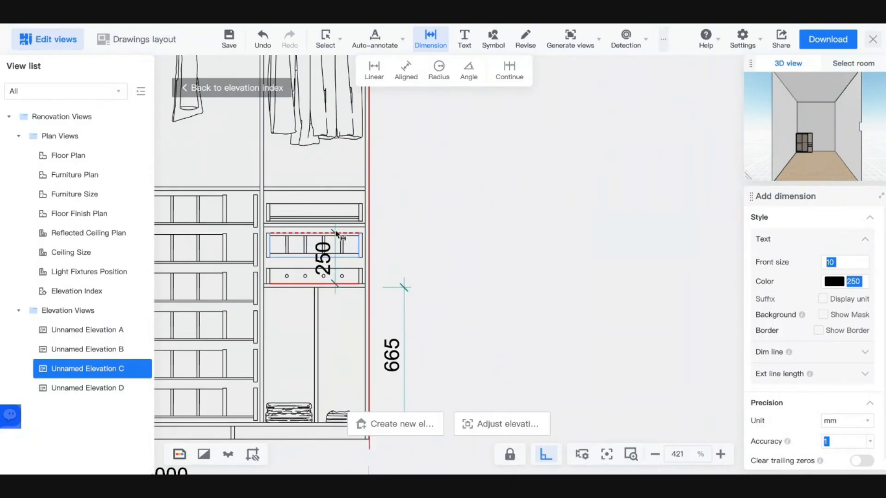
left_click(335, 228)
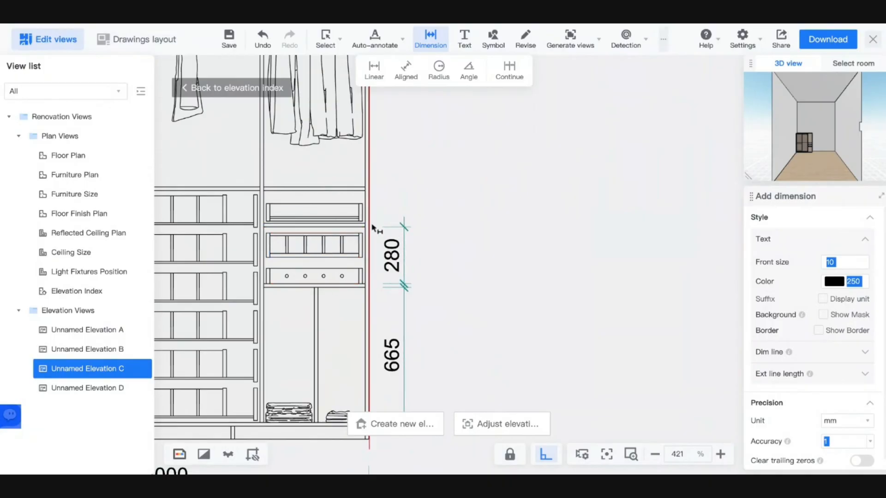
left_click(359, 223)
left_click(358, 190)
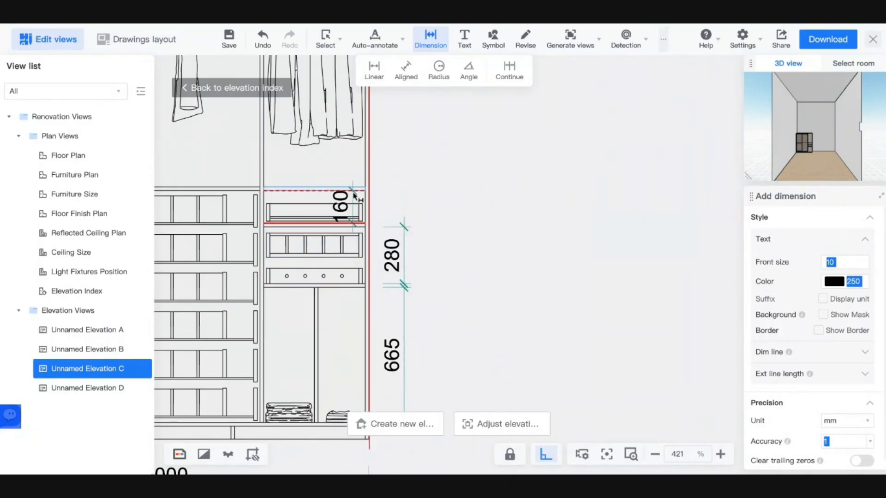
left_click(413, 196)
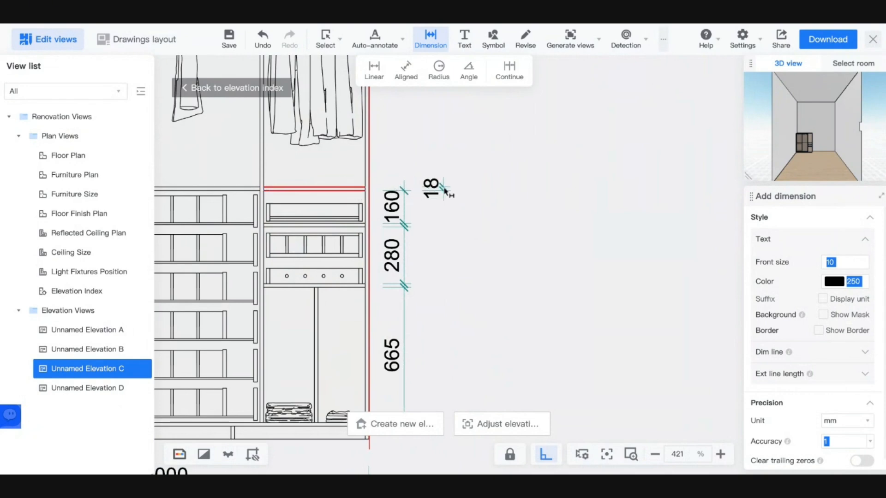
- Delete the stray 18 dimension below the drawing and re-centre the wardrobe elevation
scroll(447, 241, "down", 10)
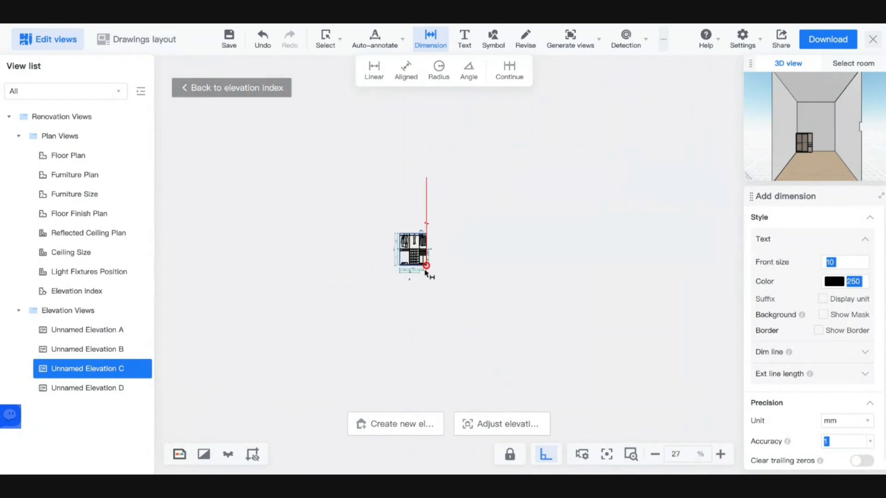
scroll(426, 273, "up", 8)
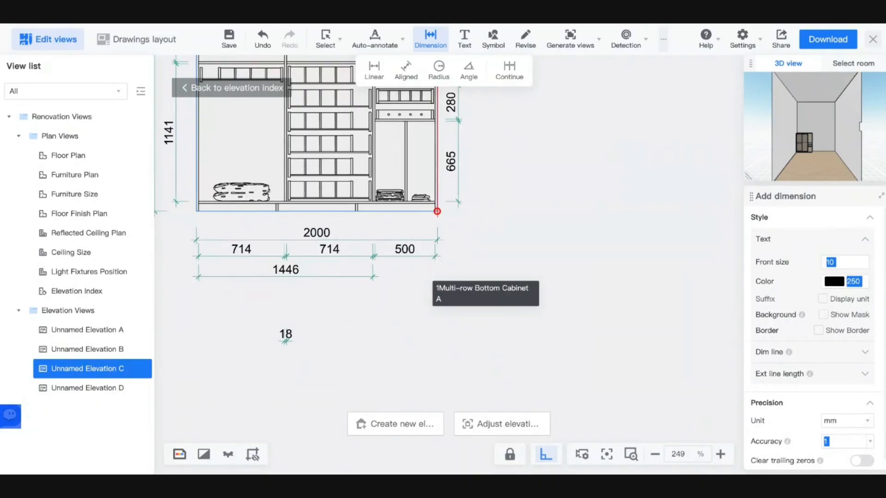
middle_click_drag(429, 295, 428, 304)
key("Escape")
left_click(288, 347)
key("Delete")
middle_click_drag(323, 327, 306, 327)
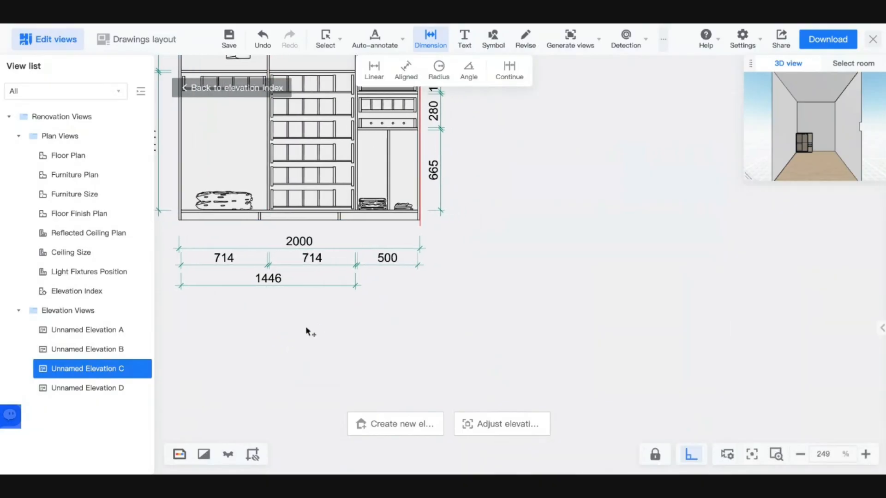
scroll(318, 326, "down", 5)
middle_click_drag(414, 318, 493, 331)
scroll(487, 271, "up", 3)
mouse_move(492, 263)
middle_mouse_down()
mouse_move(532, 252)
mouse_move(619, 255)
mouse_move(633, 275)
mouse_move(615, 276)
mouse_move(624, 285)
middle_mouse_up()
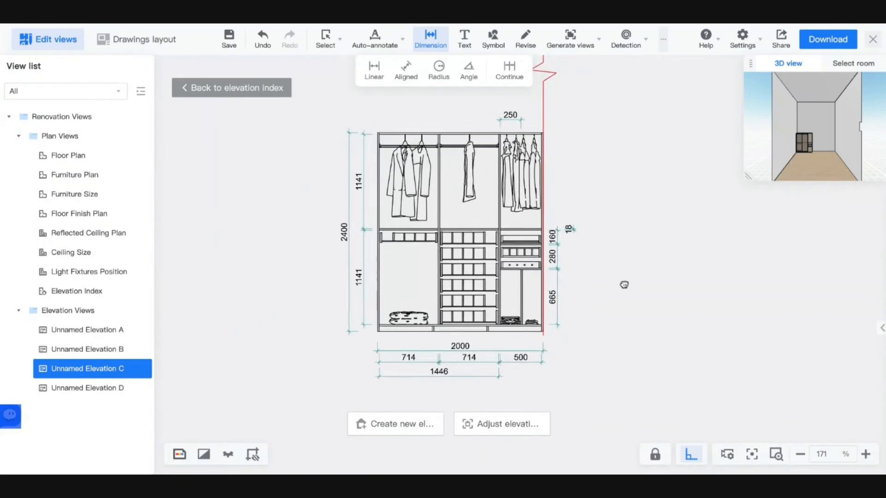
scroll(625, 284, "up", 3)
scroll(726, 332, "down", 5)
scroll(726, 332, "up", 4)
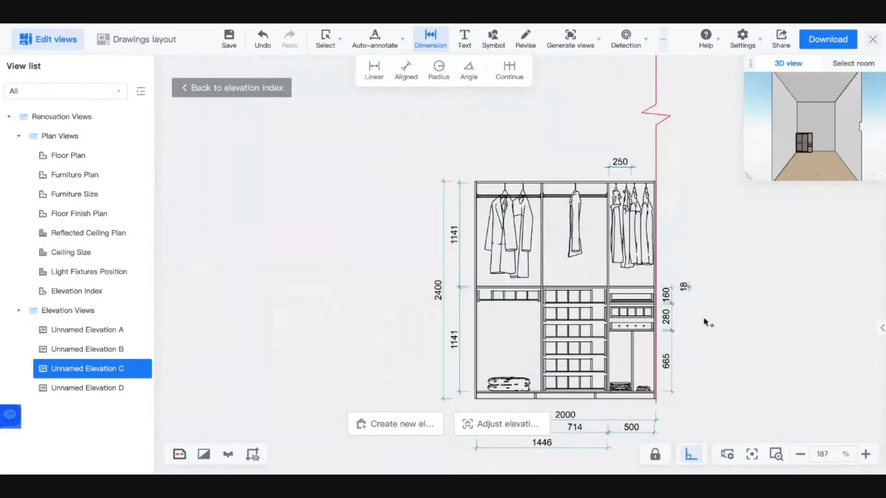
mouse_move(760, 336)
middle_mouse_down()
mouse_move(652, 317)
mouse_move(630, 294)
middle_mouse_up()
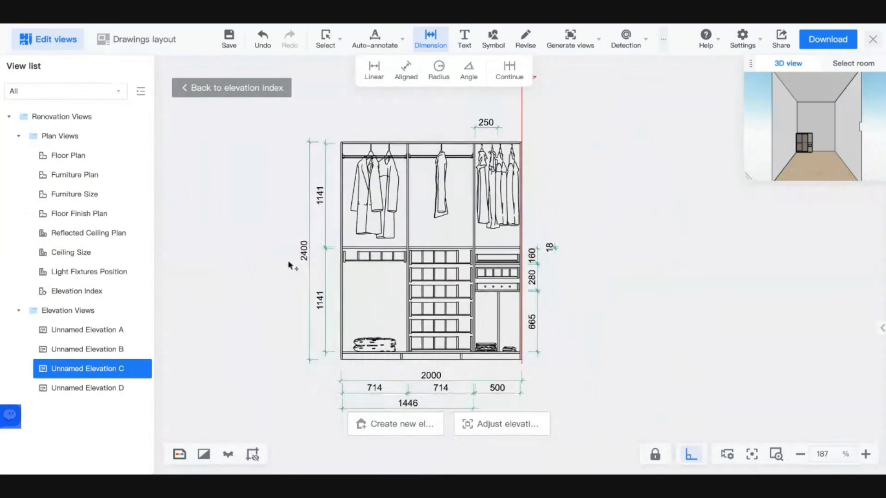
- Shrink elevation B's marker range to a thin bottom-wall strip and generate the 618-wide elevation
left_click(87, 295)
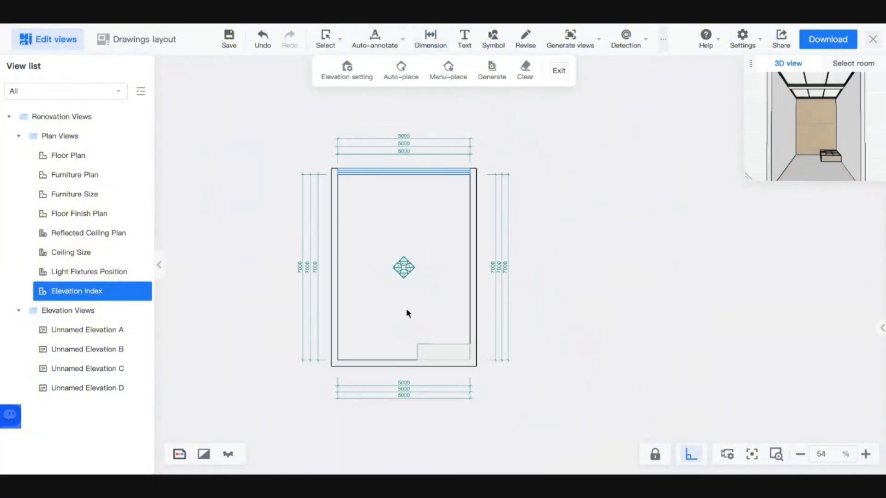
left_click(408, 269)
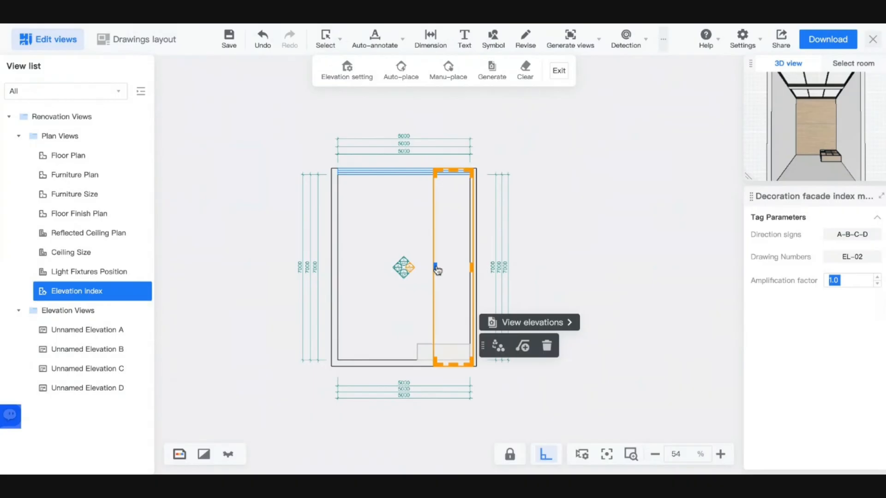
left_click_drag(438, 270, 414, 267)
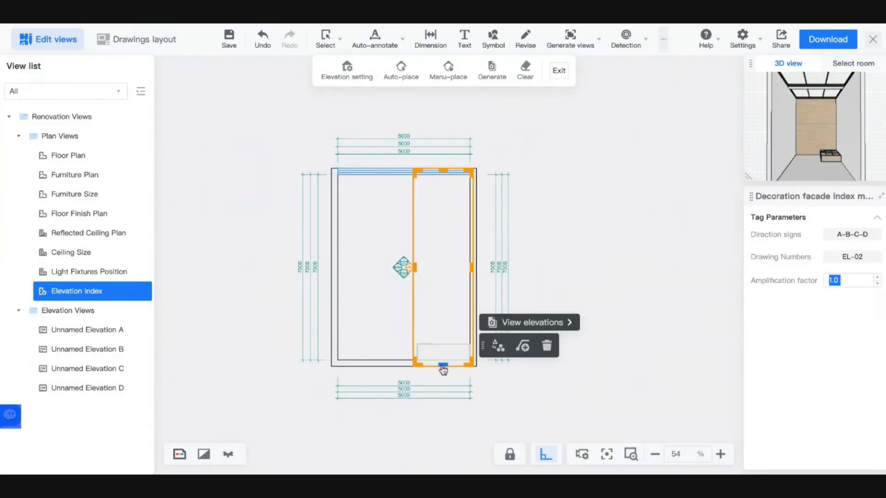
left_click_drag(443, 365, 443, 359)
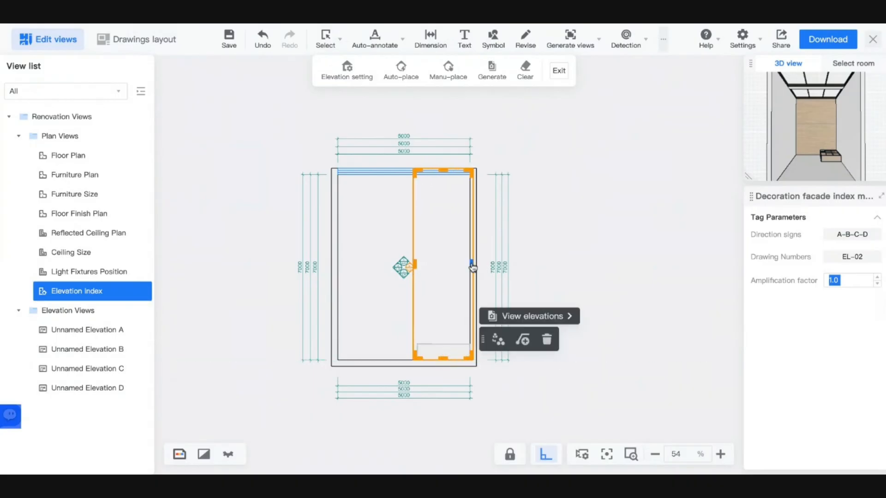
left_click_drag(472, 268, 469, 267)
left_click_drag(442, 175, 443, 352)
scroll(443, 353, "up", 5)
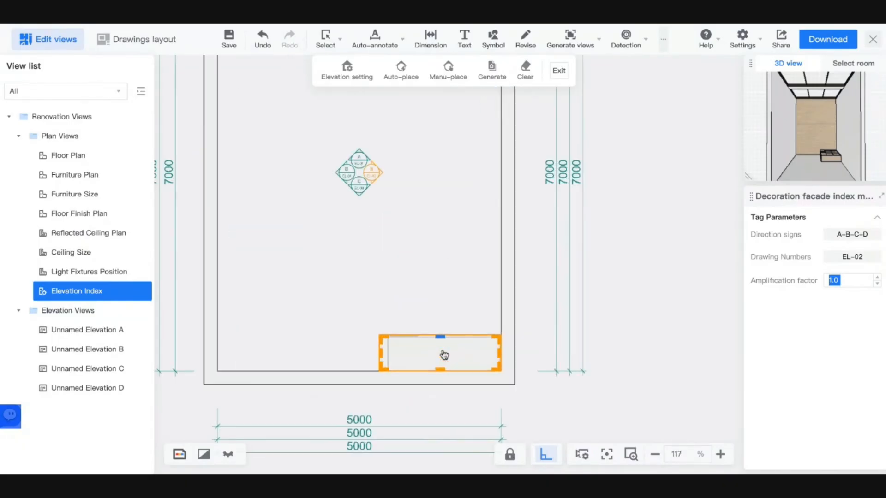
scroll(440, 357, "up", 5)
left_click_drag(437, 269, 437, 256)
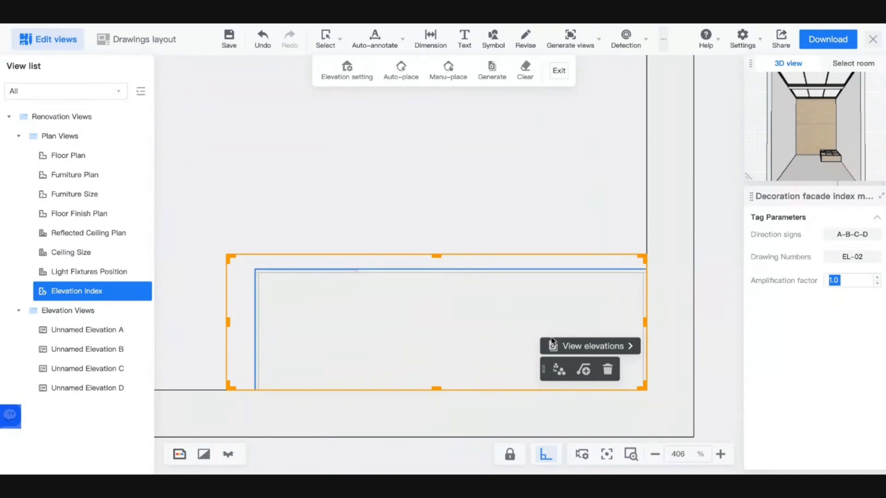
left_click(569, 347)
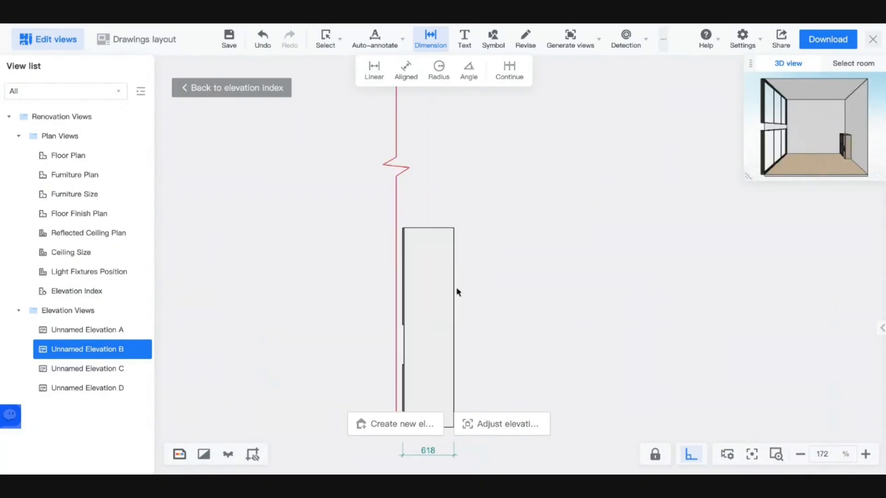
- Shift elevation B's range left edge rightward and regenerate it showing the 600-wide shelved cabinet
left_click(529, 424)
scroll(453, 362, "up", 5)
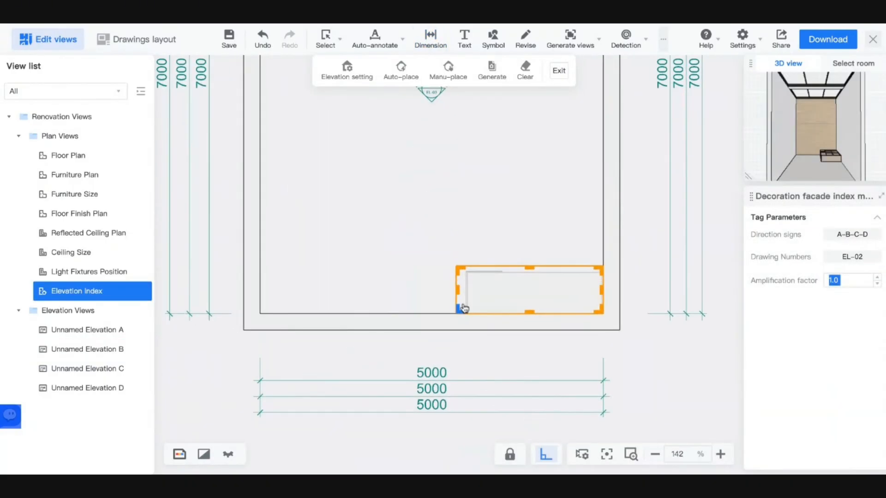
left_click_drag(459, 294, 534, 294)
left_click(648, 271)
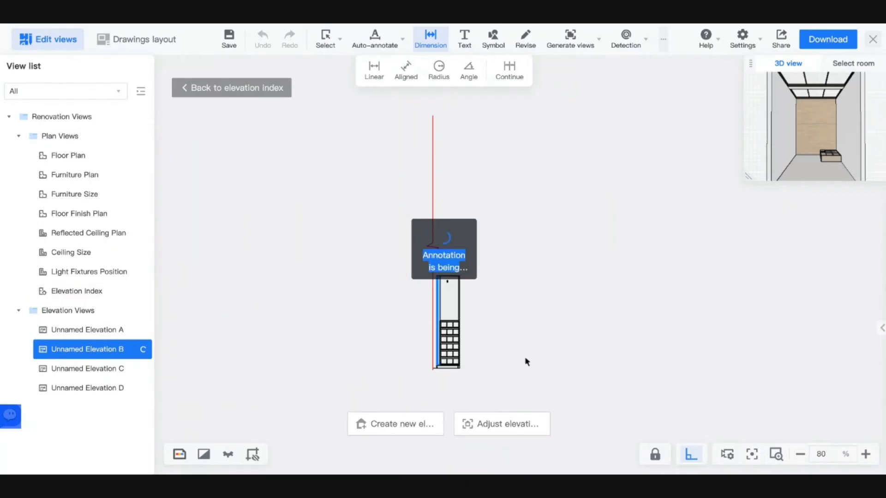
scroll(455, 351, "up", 6)
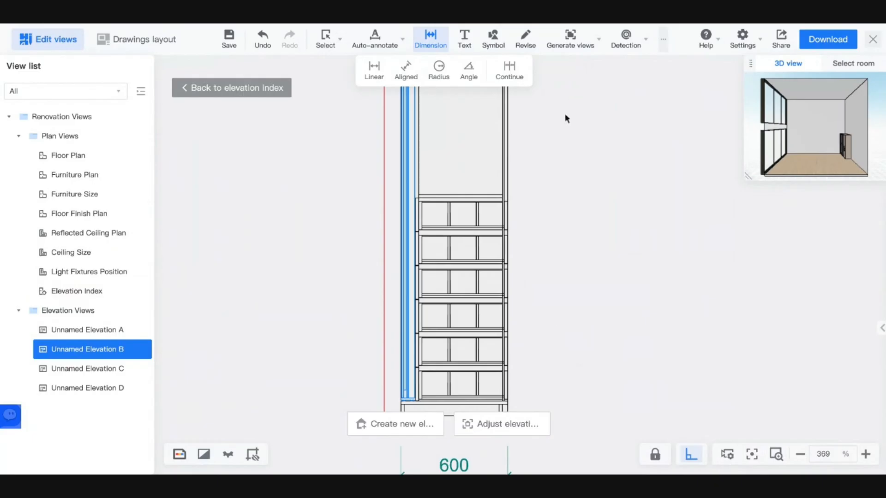
scroll(663, 186, "down", 3)
scroll(650, 209, "up", 3)
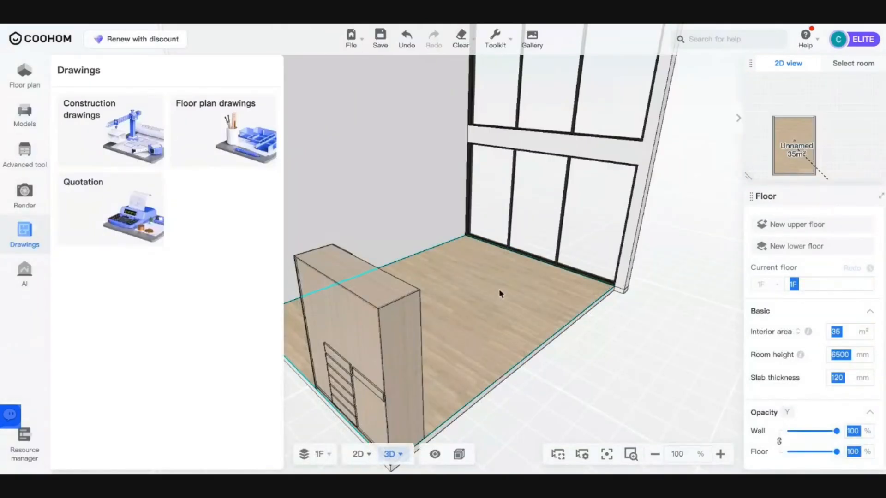
- Switch from the 3D view to the 2D floor plan and bring up the room-building tools
left_click_drag(500, 294, 545, 290)
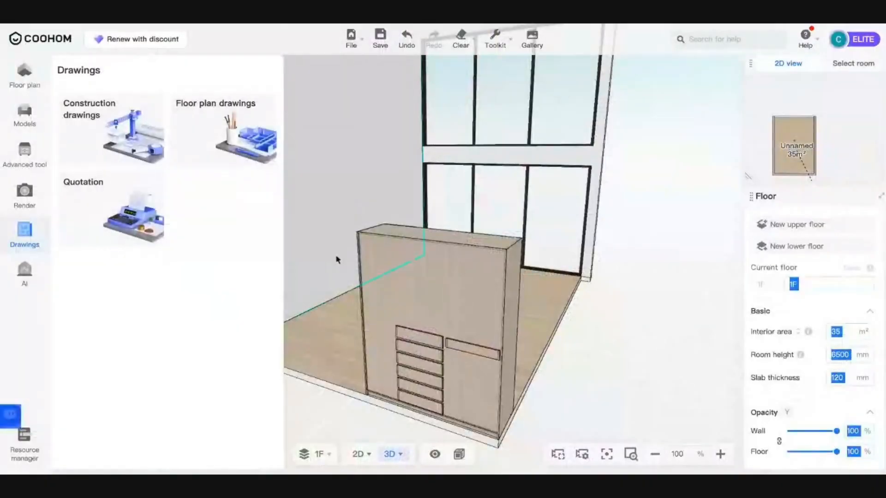
left_click_drag(327, 303, 492, 311)
scroll(492, 311, "down", 5)
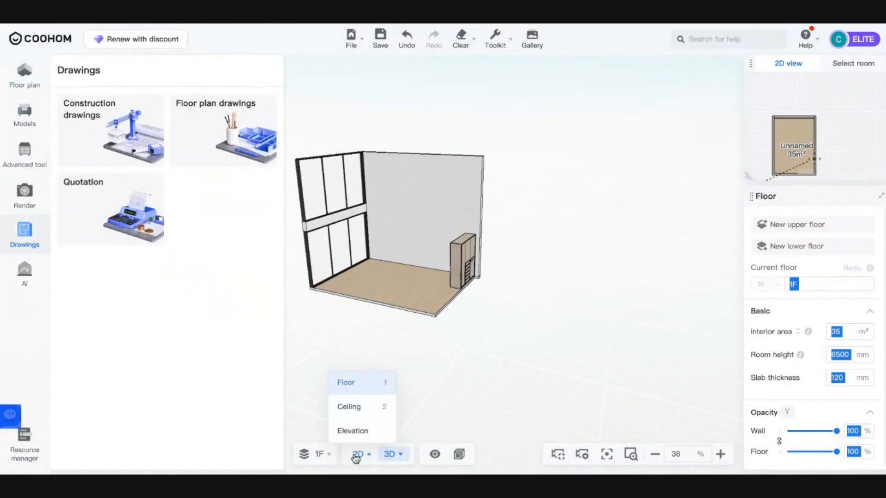
left_click(358, 454)
scroll(439, 296, "down", 3)
scroll(403, 382, "up", 5)
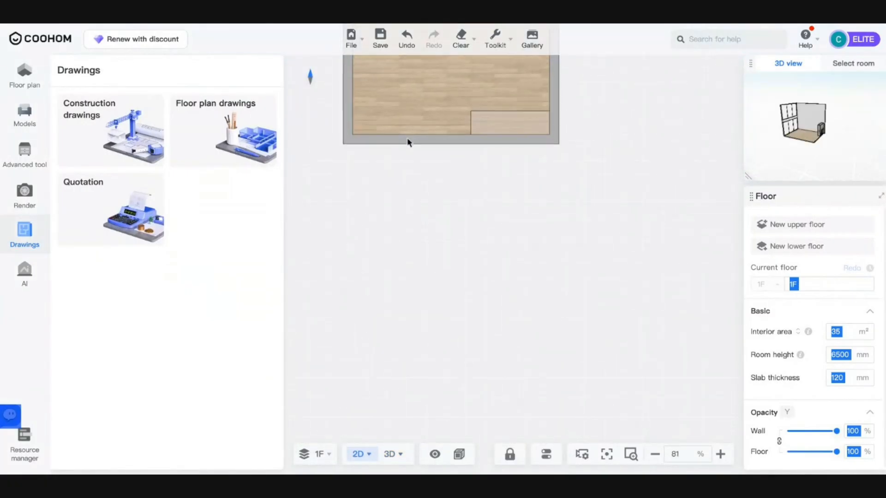
scroll(380, 144, "down", 5)
left_click(31, 83)
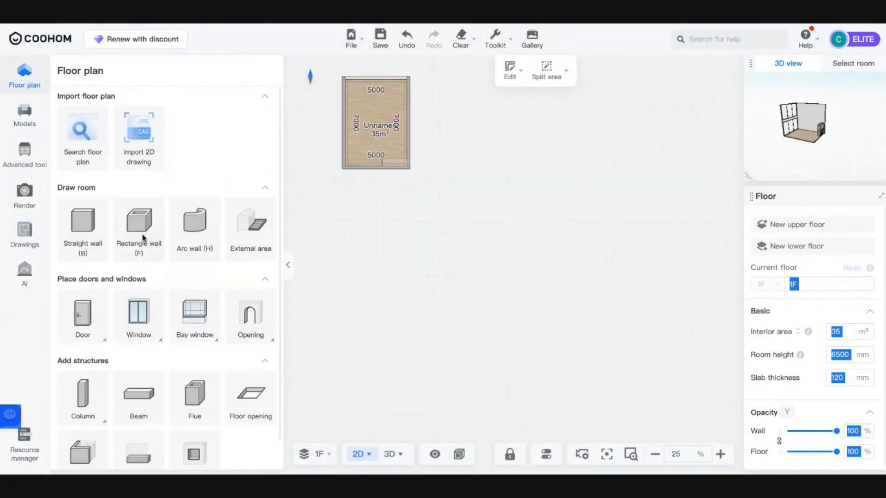
- Draw a new rectangular room below the existing one
key("f")
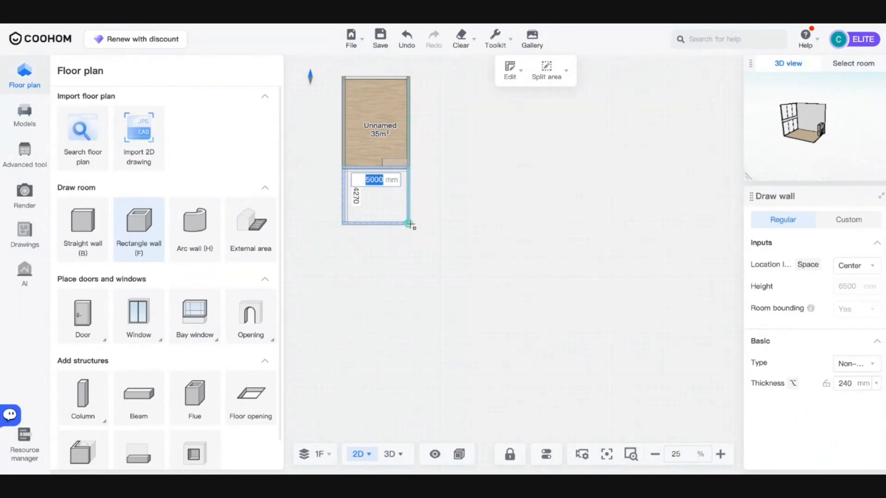
left_click(410, 224)
key("Escape")
scroll(395, 182, "up", 10)
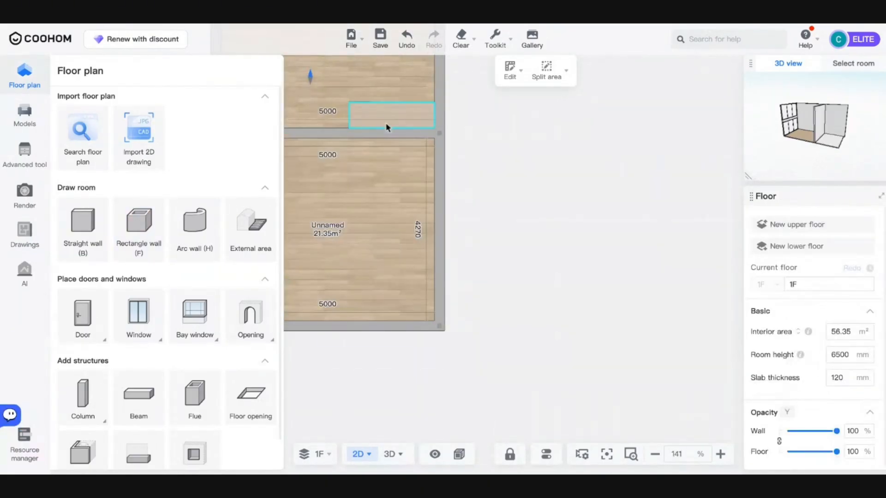
- Move the cabinet into the new room against its right wall, removing the original
left_click(389, 122)
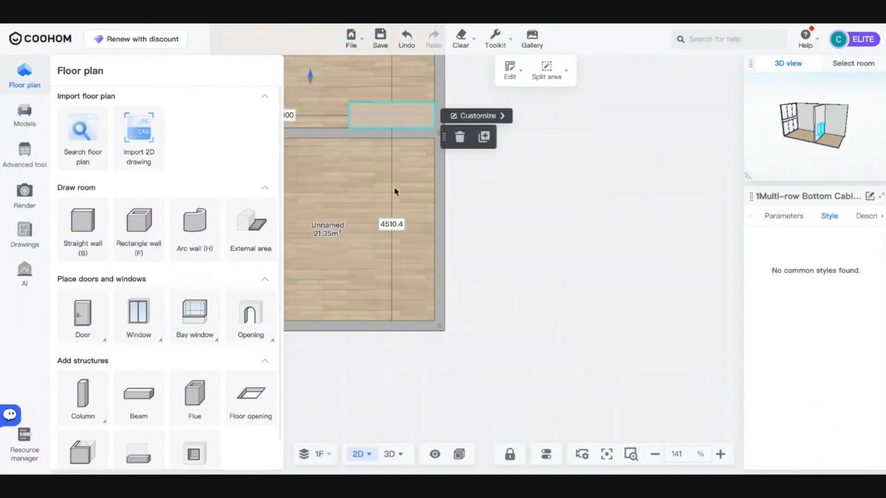
left_click(456, 183)
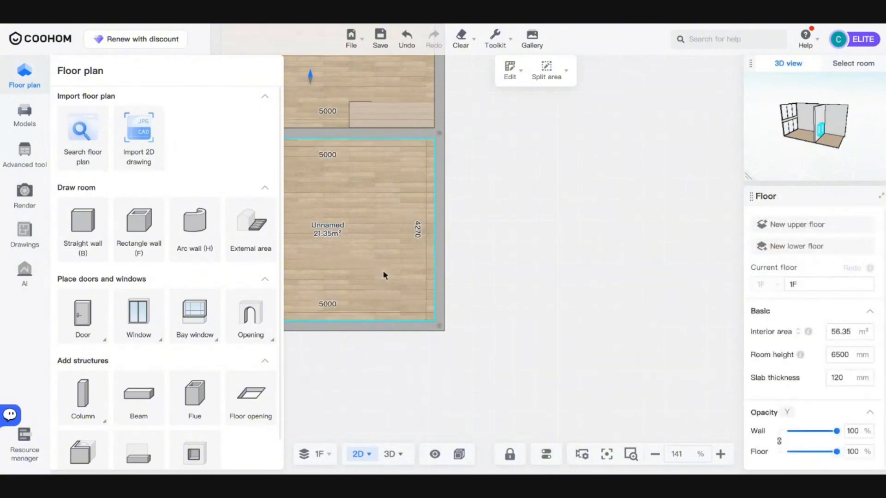
left_click(395, 120)
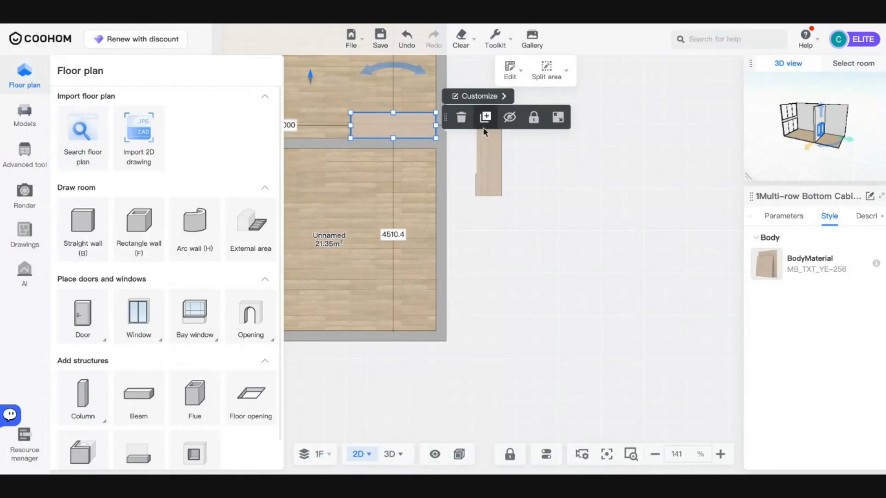
left_click(493, 182)
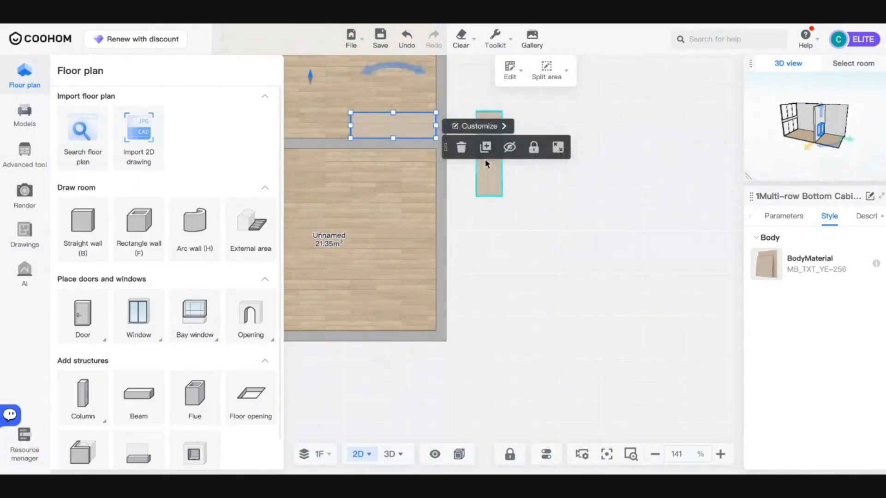
left_click_drag(490, 174, 420, 308)
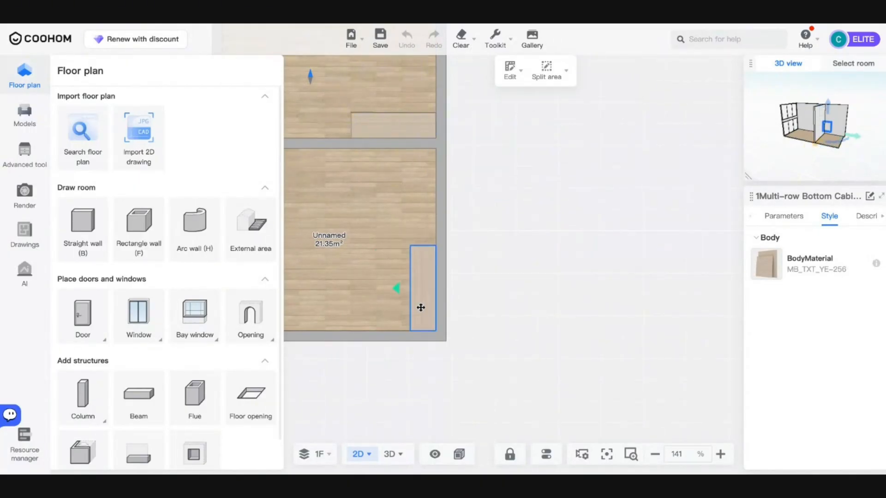
left_click(402, 133)
key("Delete")
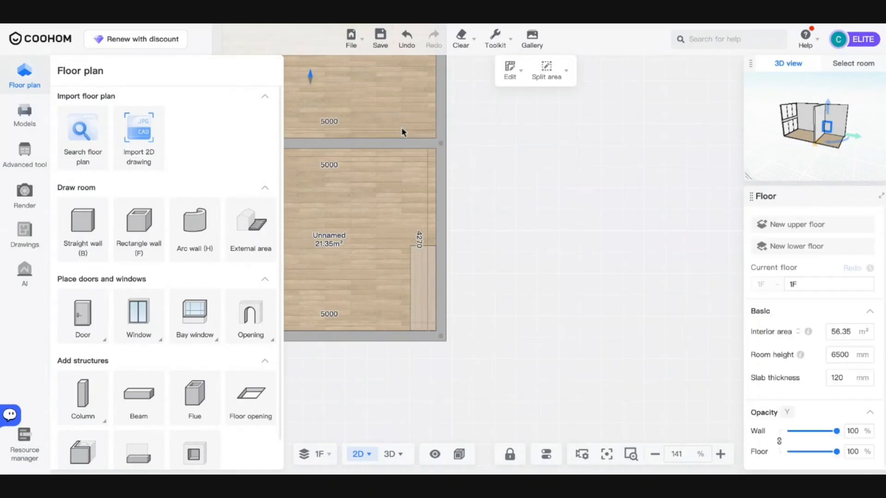
left_click(432, 279)
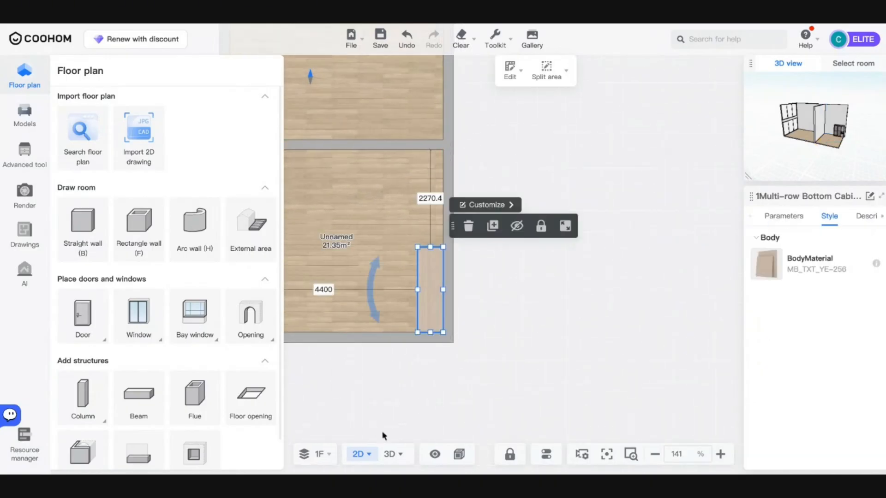
- Switch to 3D and orbit to see the windows and cabinet from the side
left_click(390, 454)
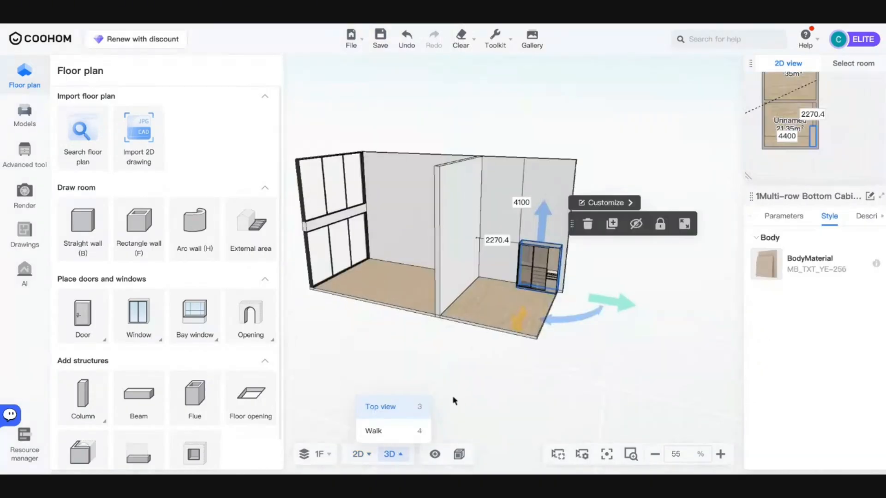
left_click_drag(462, 381, 340, 360)
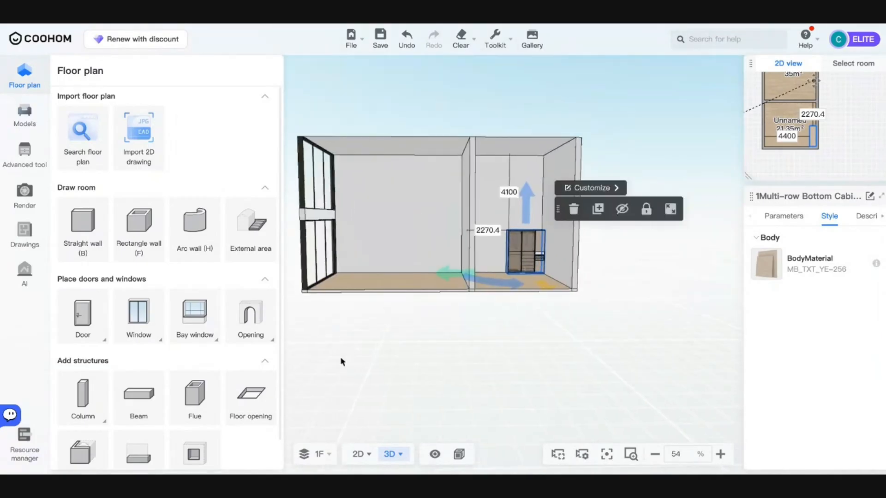
scroll(386, 286, "up", 5)
left_click_drag(386, 286, 544, 375)
- Move into the empty room and open its wooden floor in the Floor Editor
key("a")
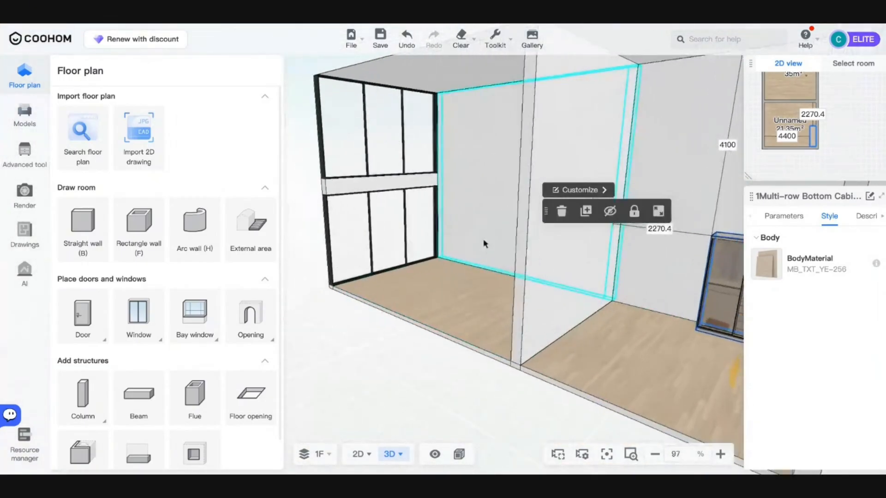
key("a")
key("w")
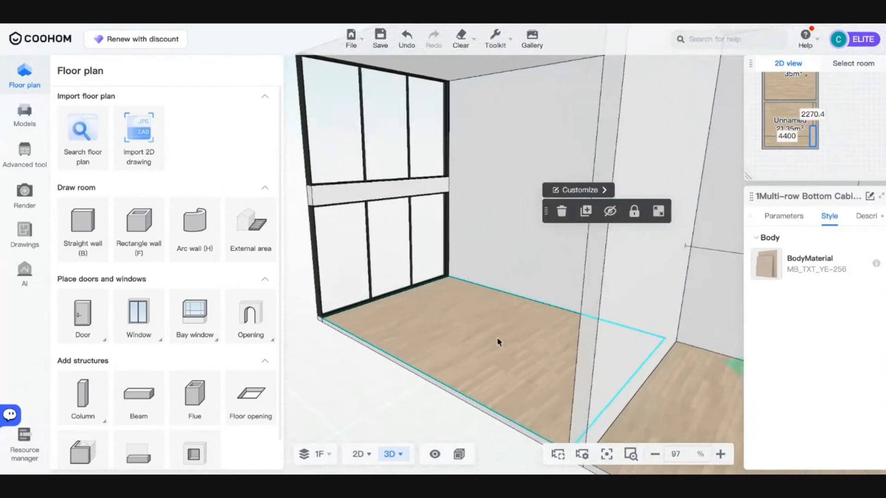
left_click(507, 295)
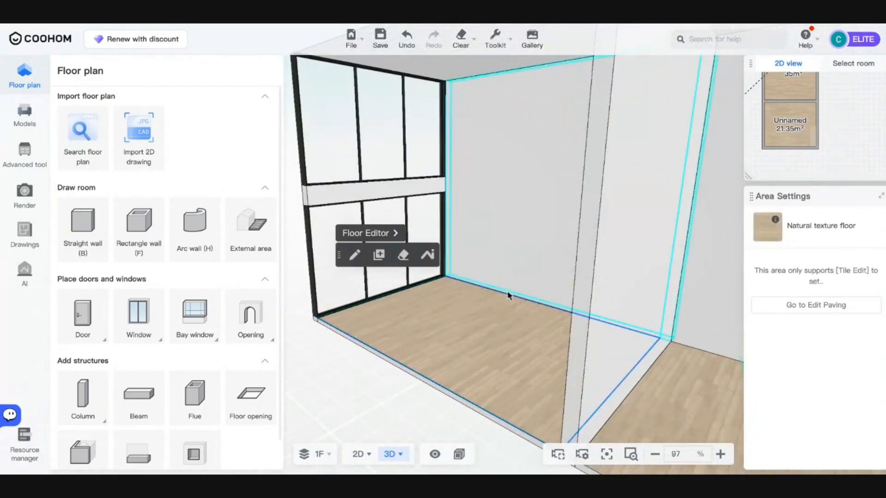
left_click(370, 234)
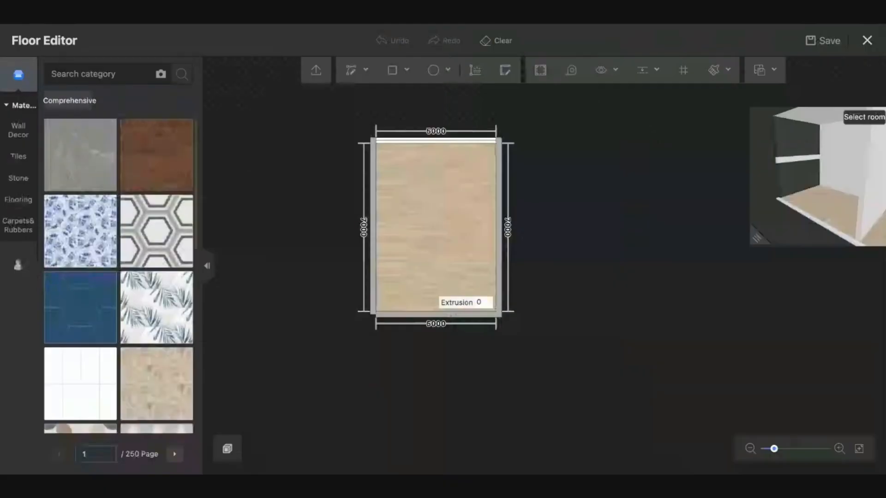
- Draw a rectangle on the floor from the bottom-right corner, then undo the misplaced split
scroll(397, 193, "up", 5)
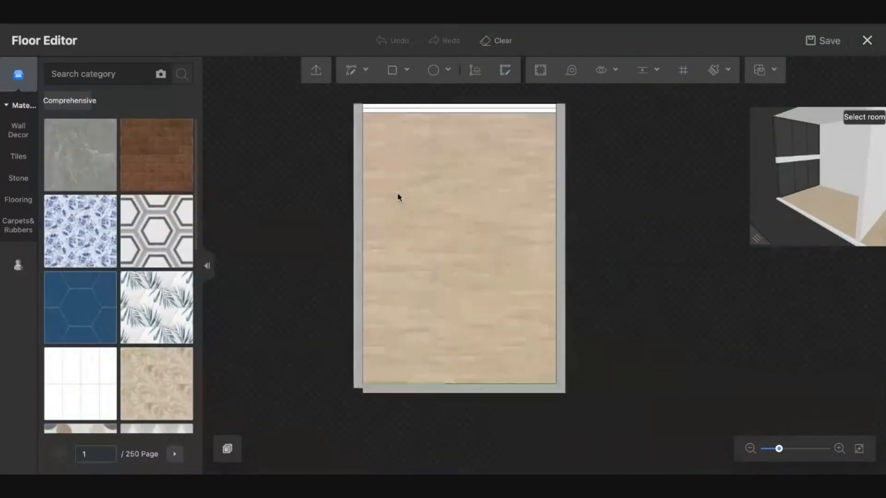
left_click_drag(646, 233, 561, 222)
left_click(394, 78)
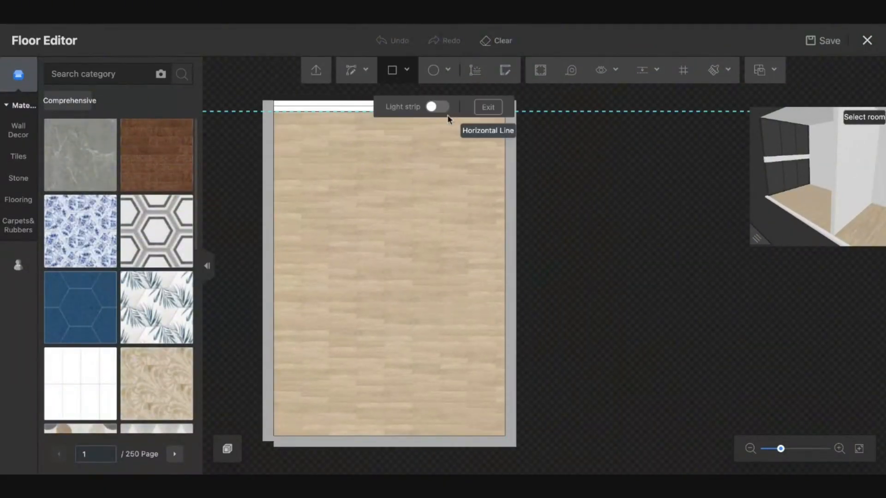
scroll(489, 277, "down", 3)
scroll(491, 305, "up", 2)
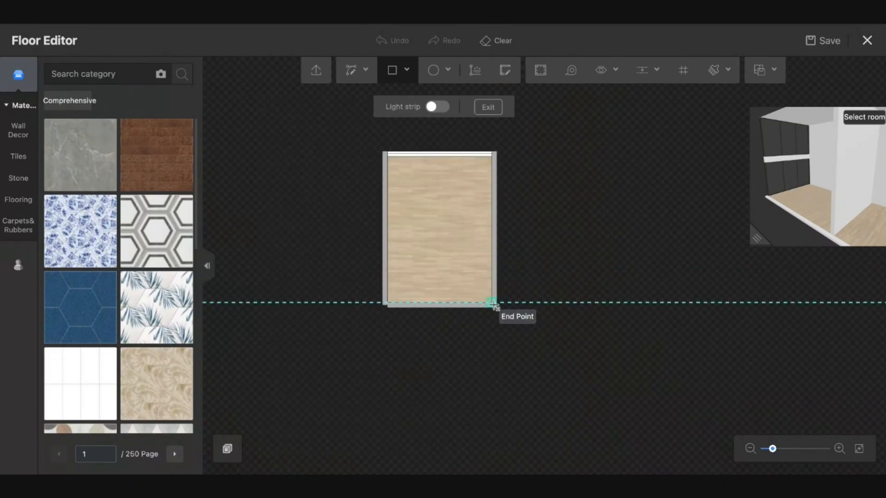
left_click(492, 304)
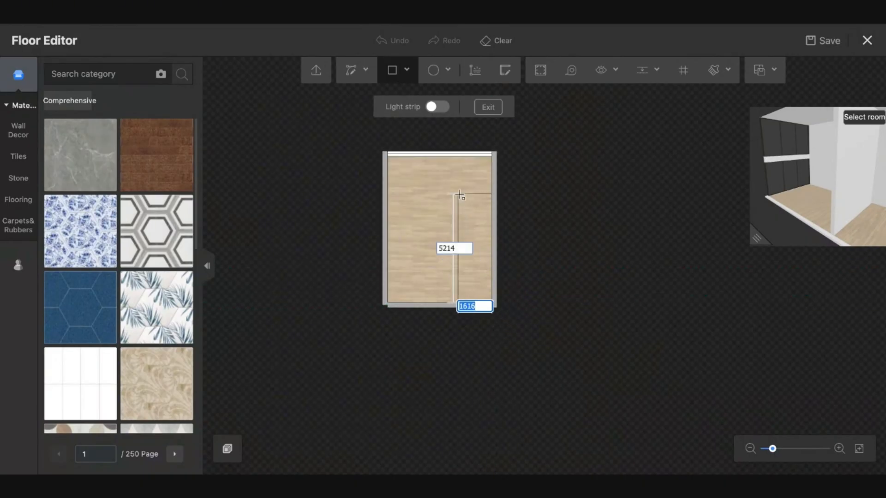
left_click(452, 161)
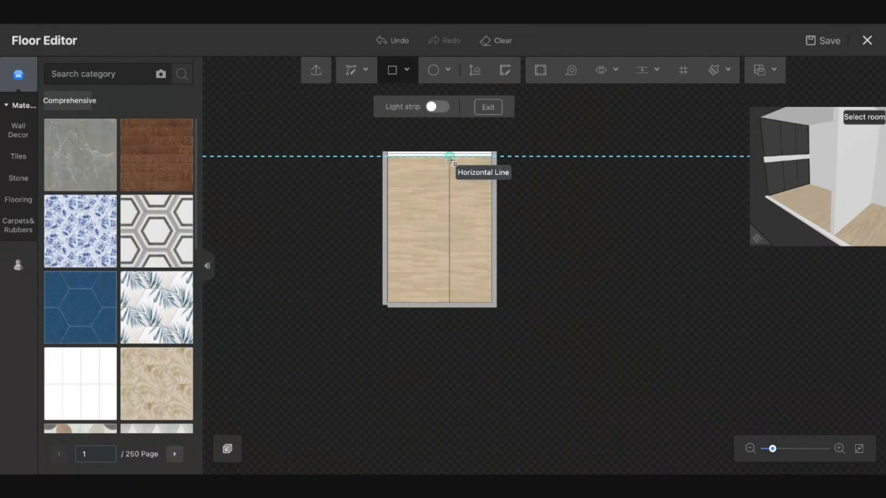
key("ctrl+z")
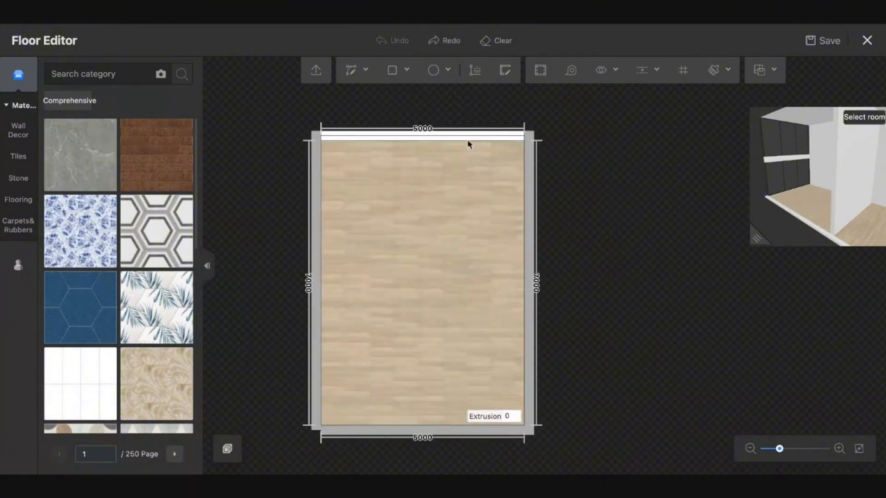
- Draw a 1200 × 7000 mm strip from the floor's top-right corner
left_click(392, 70)
left_click(525, 139)
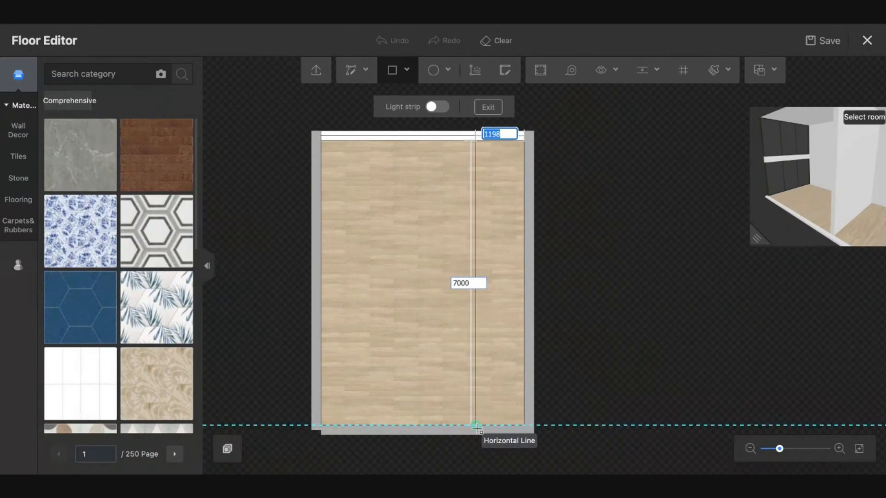
type("1200")
key("Tab")
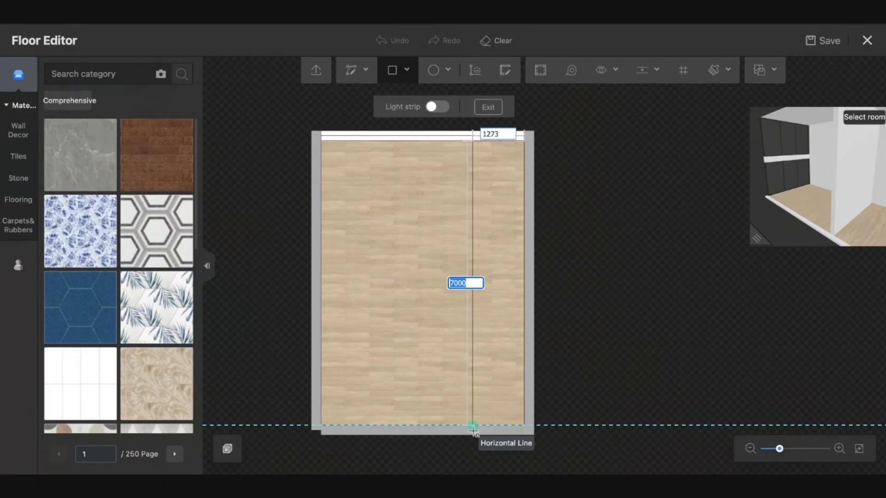
key("Tab")
type("1200")
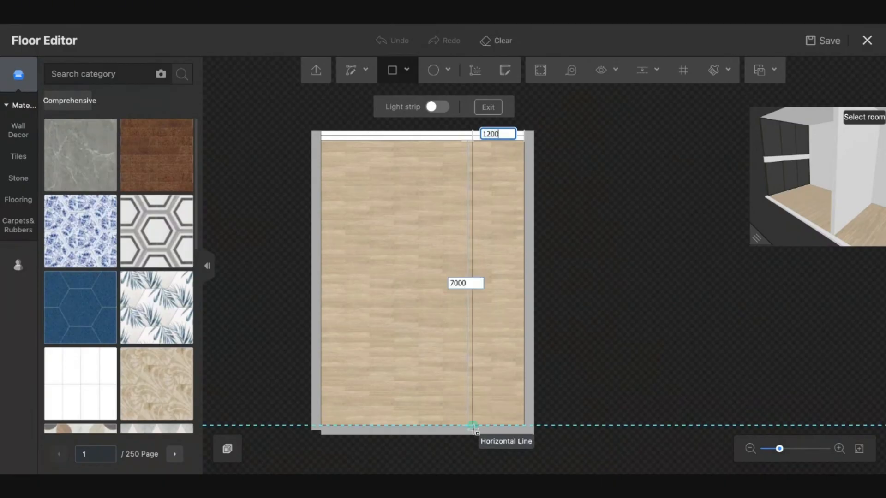
key("Tab")
key("Return")
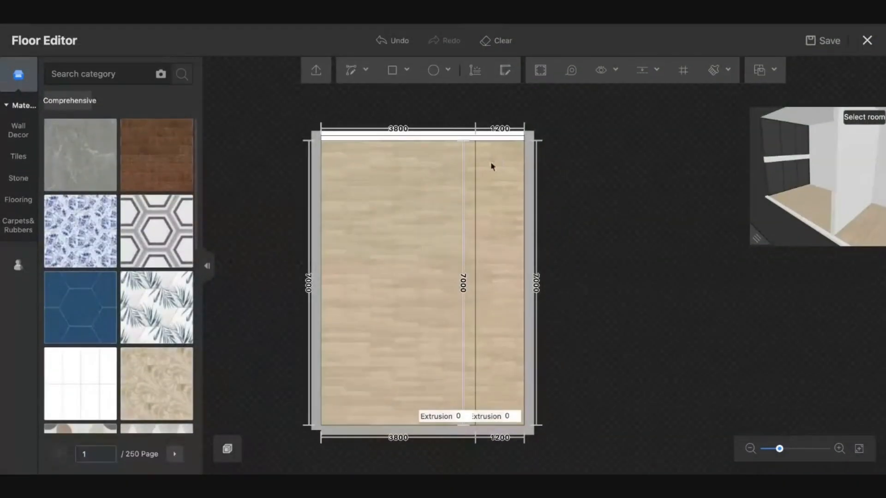
- Draw a 350 × 1200 mm rectangle beside the strip's inner edge
scroll(491, 161, "up", 3)
left_click(391, 73)
left_click(420, 93)
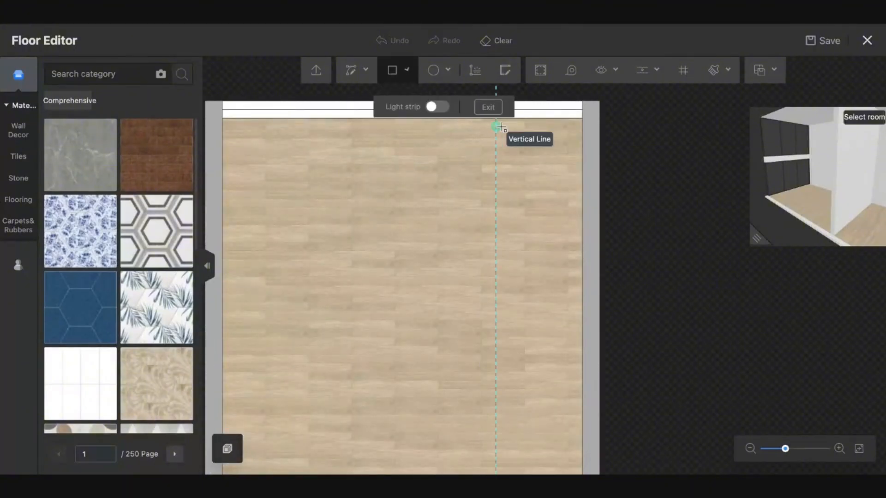
left_click(496, 119)
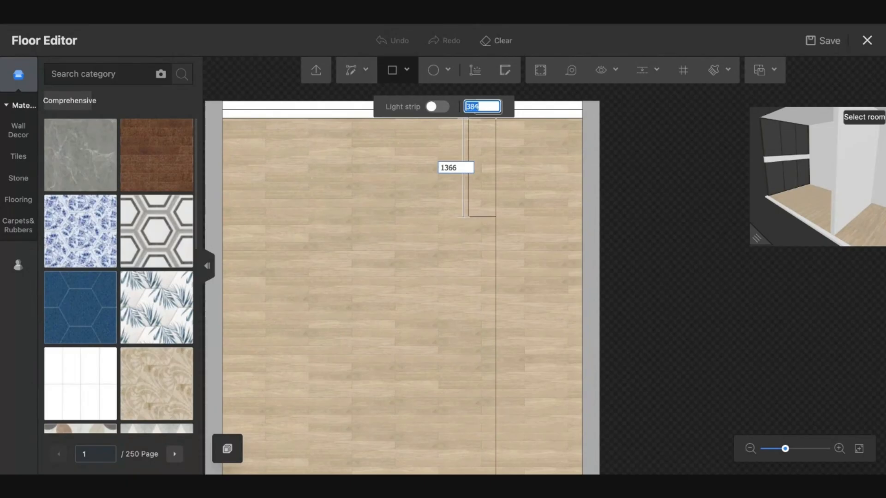
type("350")
key("Tab")
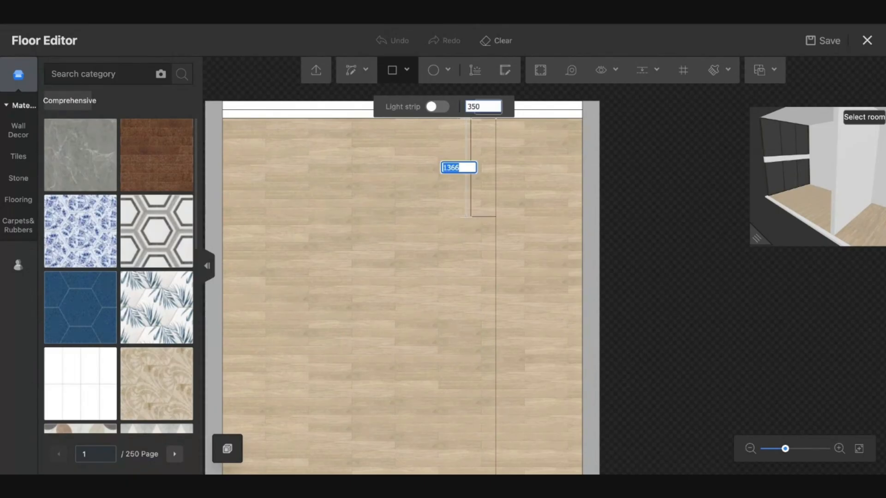
type("1200")
key("Return")
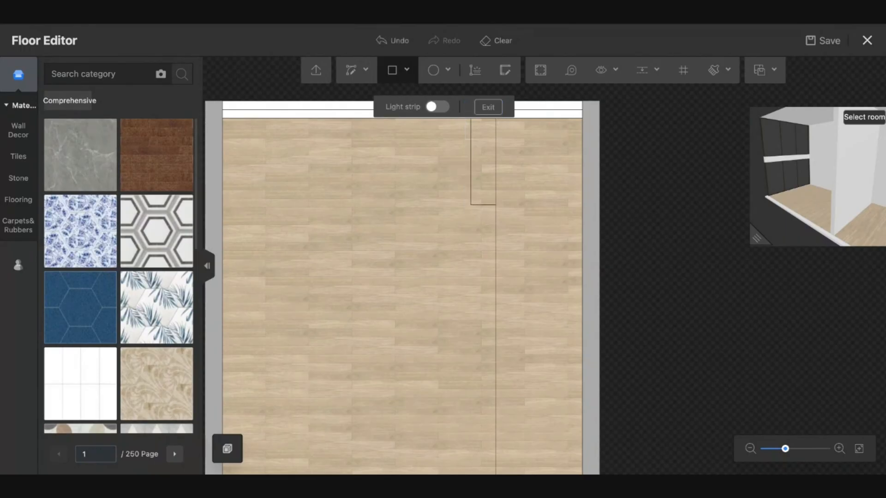
key("Escape")
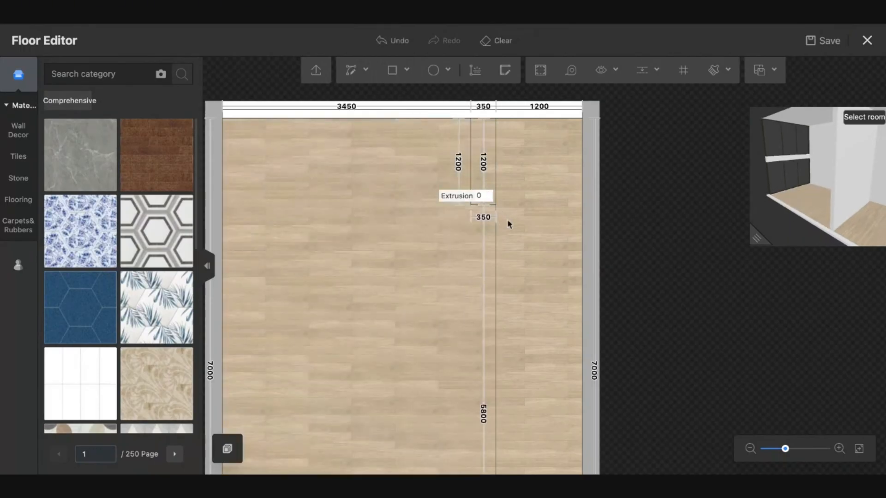
- Bring the floor plan back into view and select the areas' extrusion height fields
scroll(533, 275, "down", 5)
left_click_drag(633, 350, 605, 282)
scroll(523, 342, "up", 3)
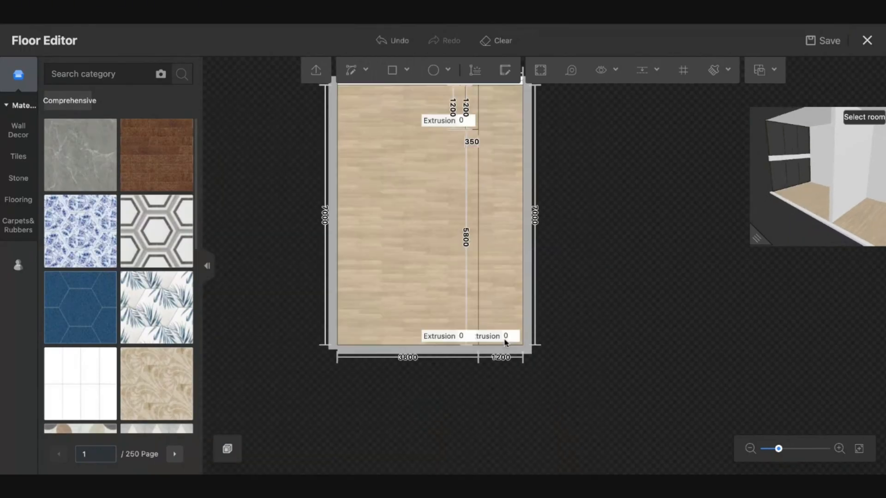
left_click(510, 339)
scroll(514, 342, "up", 2)
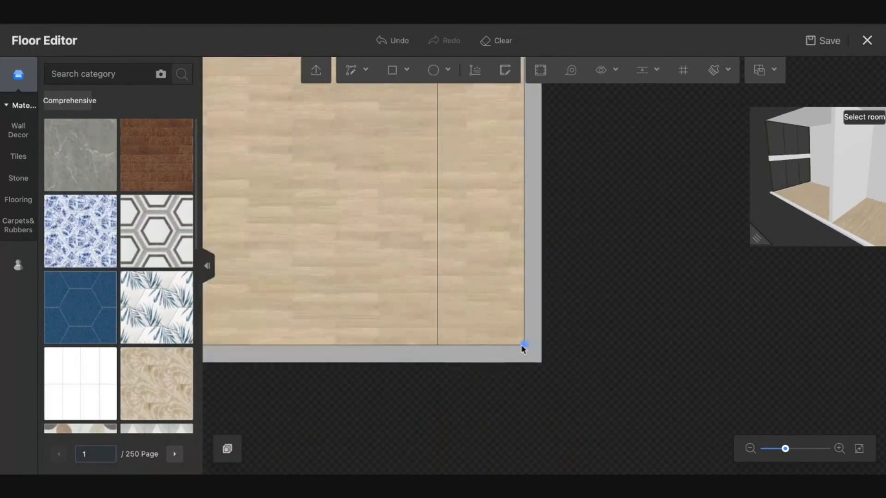
left_click(423, 337)
scroll(506, 234, "down", 5)
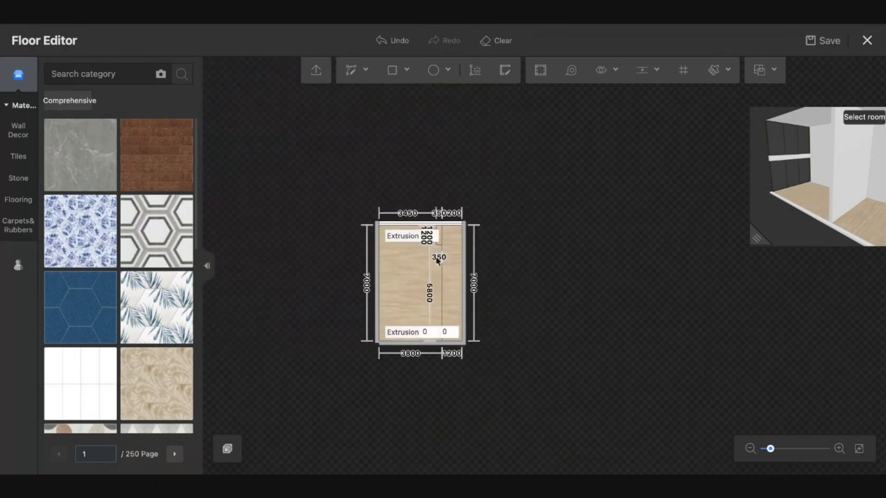
scroll(439, 209, "up", 5)
- Set the 350 mm block's extrusion to 200 mm and the 1200 mm strip's to 400 mm
left_click(443, 194)
left_click(445, 208)
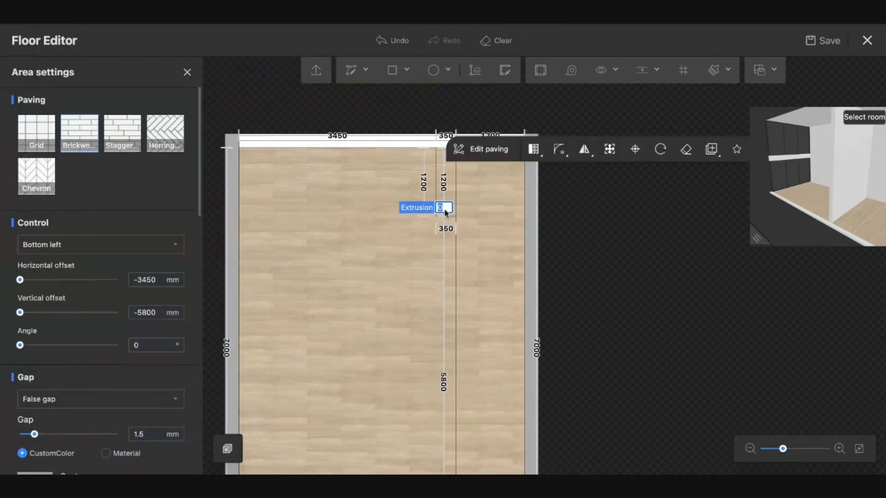
key("Return")
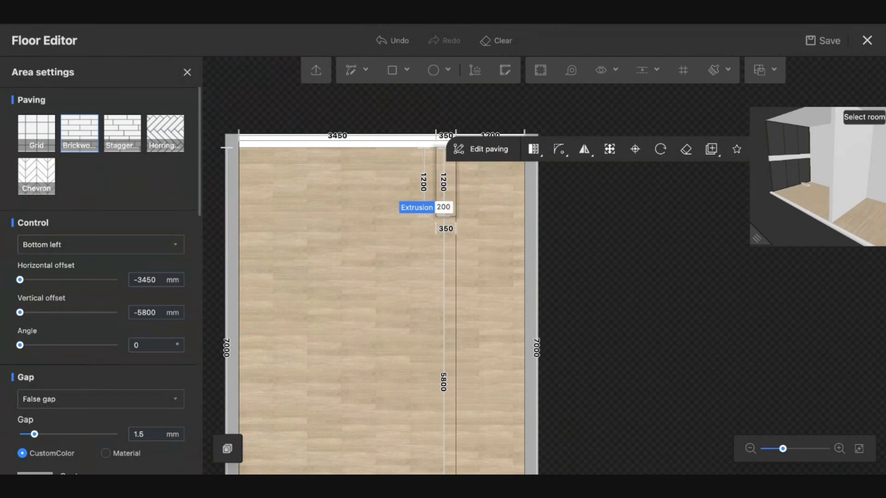
scroll(611, 334, "down", 3)
left_click(509, 431)
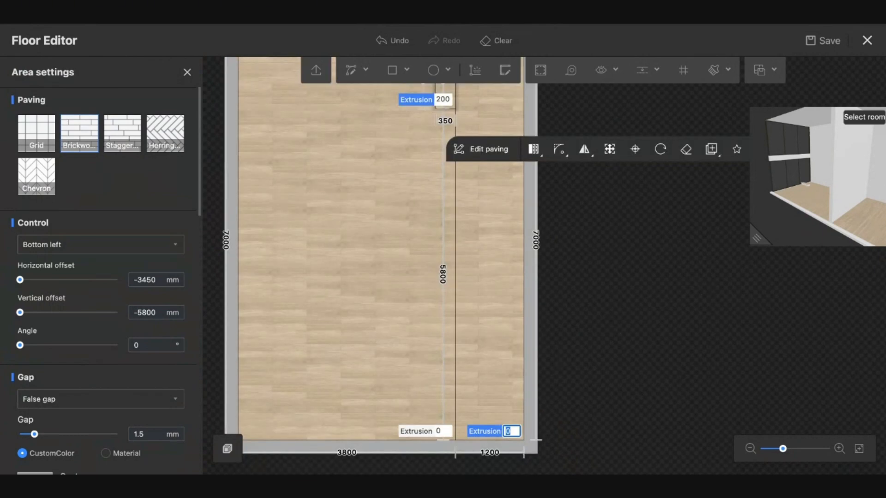
type("400")
key("Return")
- Enlarge and orbit the 3D preview to inspect the stepped platform
left_click(618, 347)
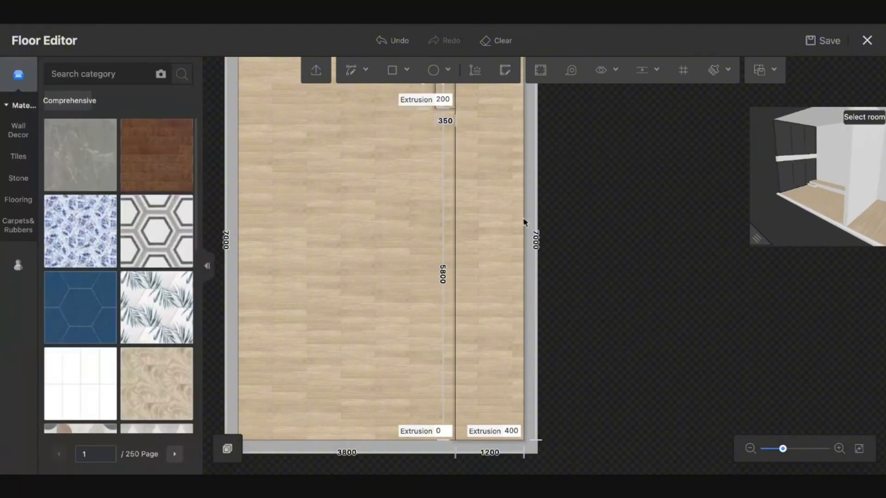
left_click_drag(759, 242, 429, 329)
left_click_drag(594, 304, 619, 295)
scroll(652, 234, "up", 5)
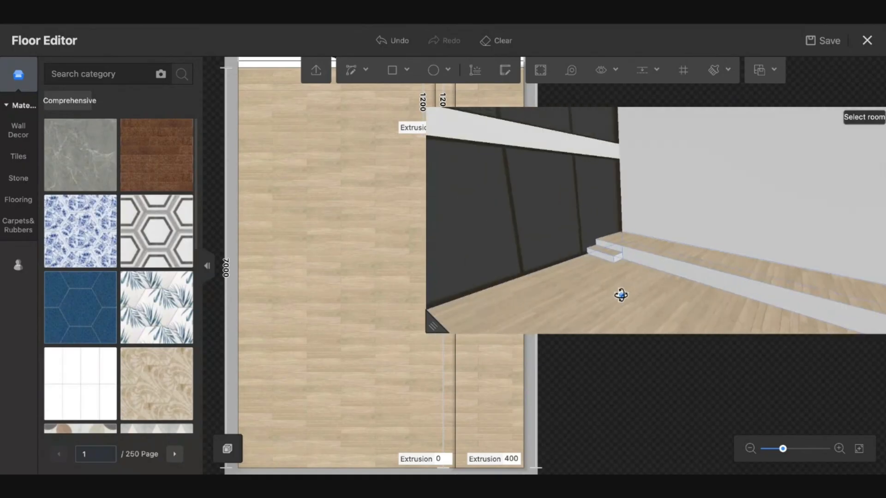
left_click_drag(435, 328, 711, 224)
- Search the material library for 'marble' and clear the category filter
left_click_drag(617, 232, 578, 235)
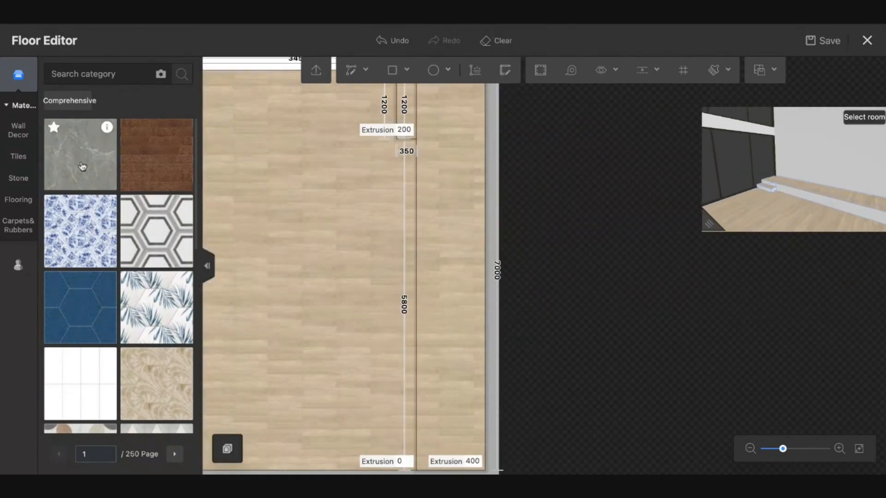
type("mna")
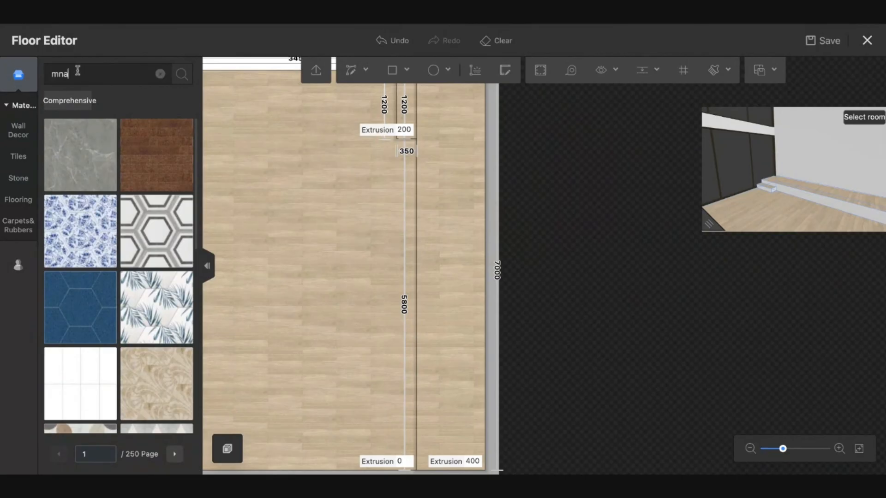
key("Return")
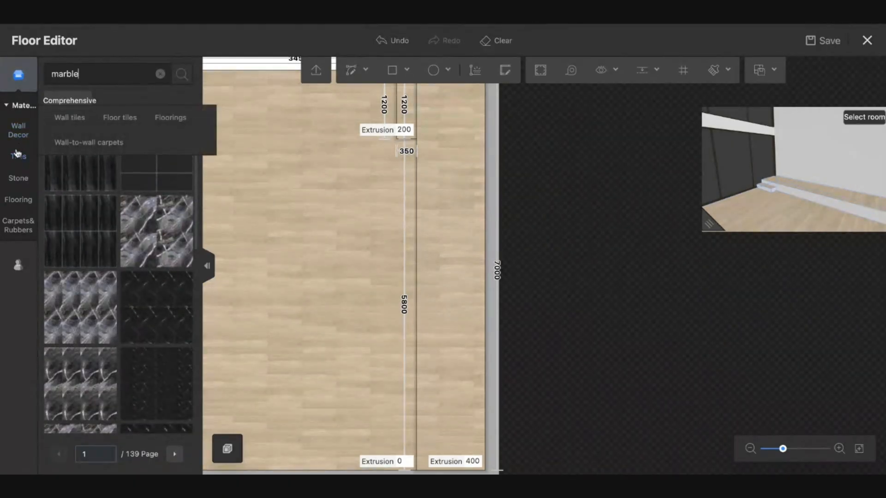
left_click(18, 199)
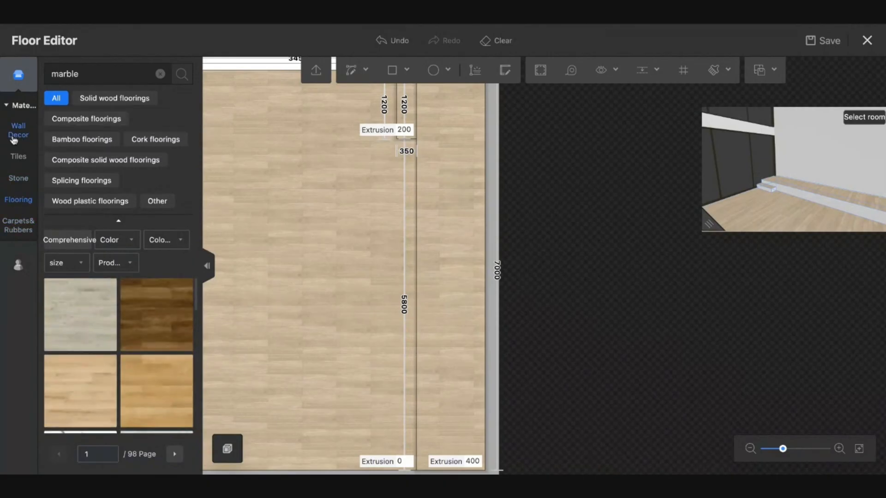
left_click(25, 105)
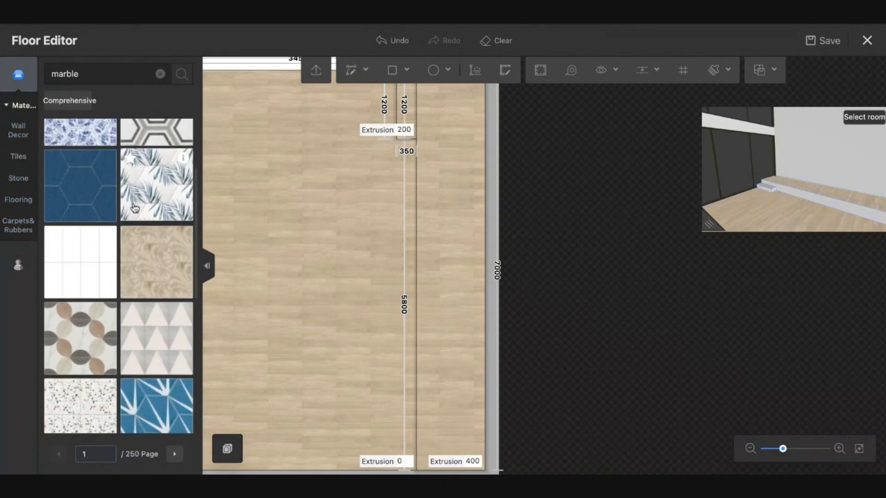
left_click(107, 79)
key("Return")
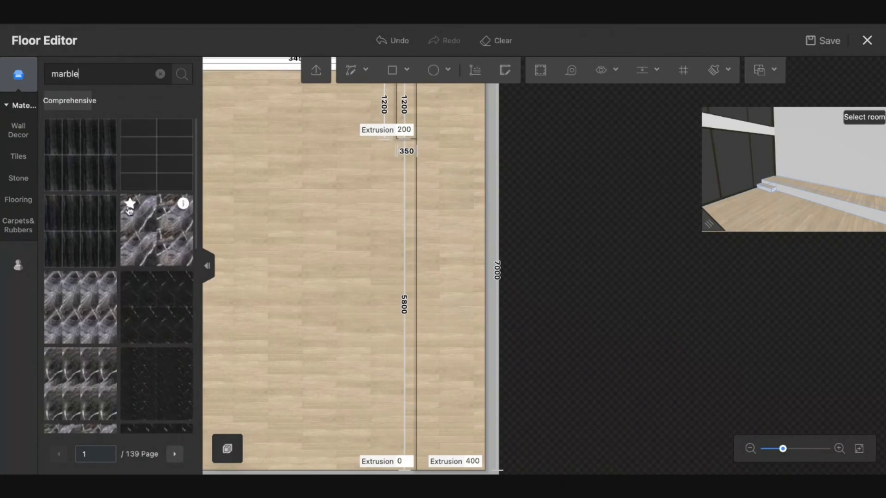
scroll(129, 211, "down", 3)
scroll(129, 211, "up", 3)
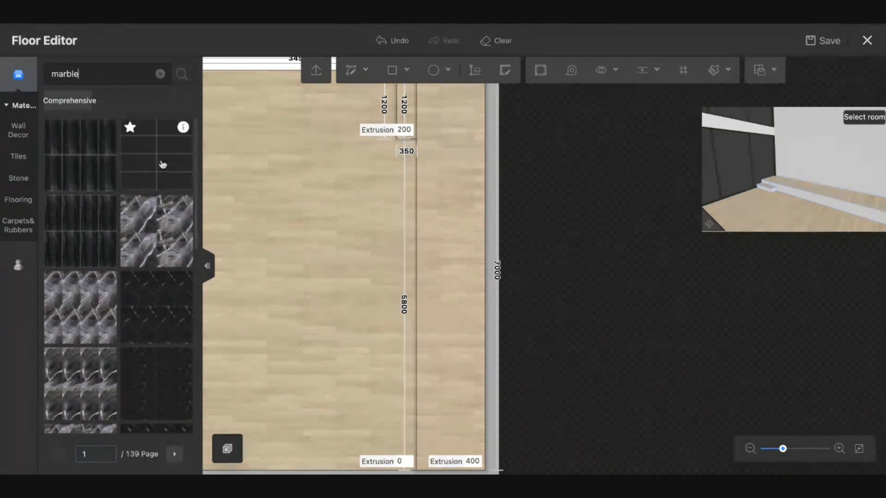
- Apply the first light grey Wall Decor marble to the right floor strip
left_click(451, 176)
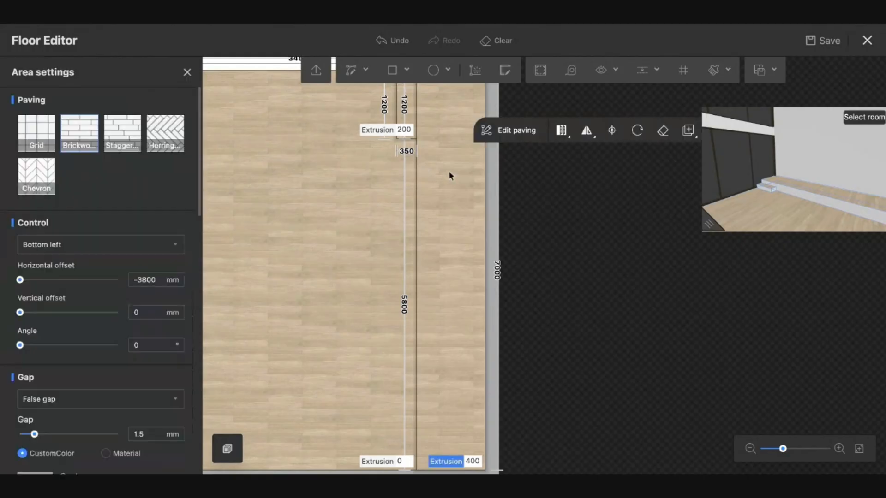
left_click(186, 73)
left_click(19, 130)
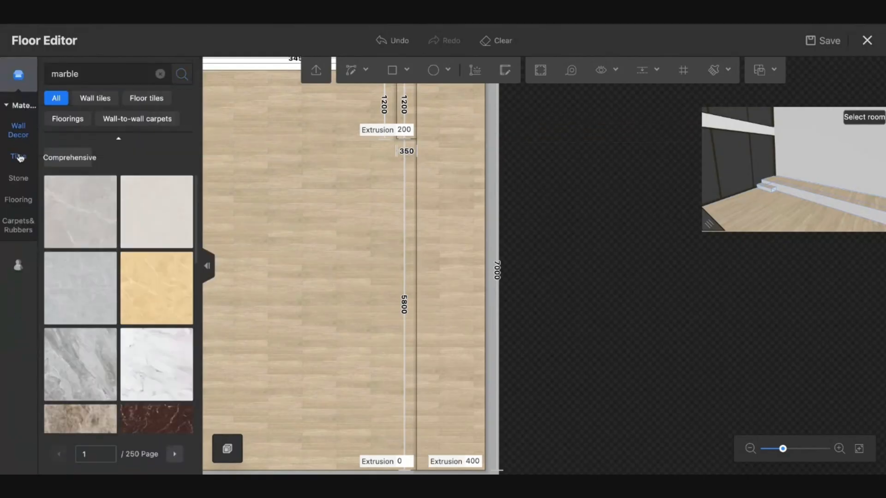
left_click(20, 158)
left_click(20, 129)
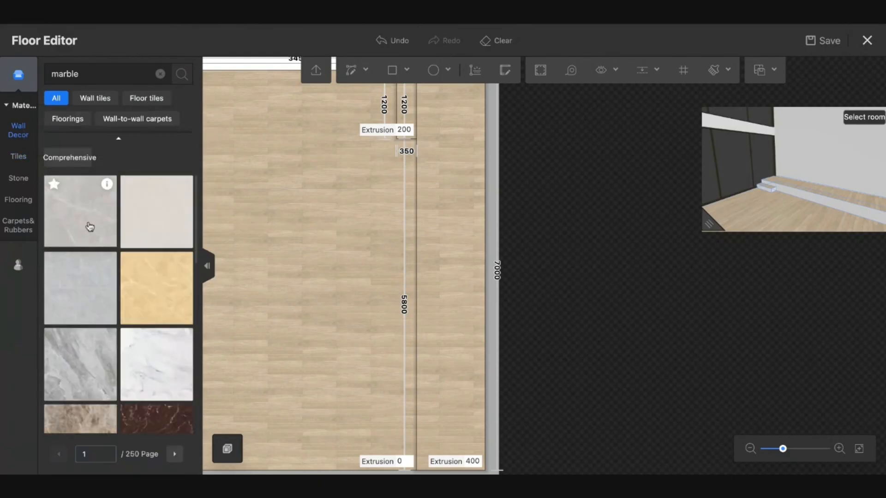
left_click_drag(90, 227, 457, 247)
scroll(457, 247, "up", 2)
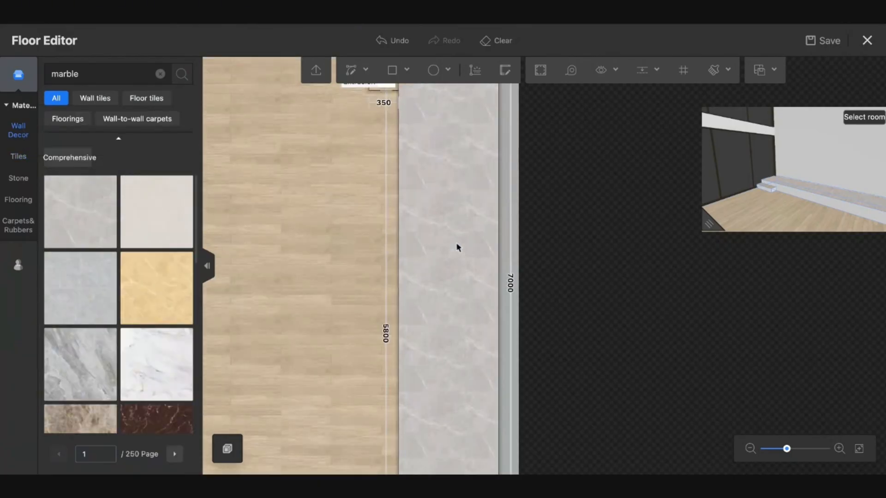
scroll(456, 244, "up", 2)
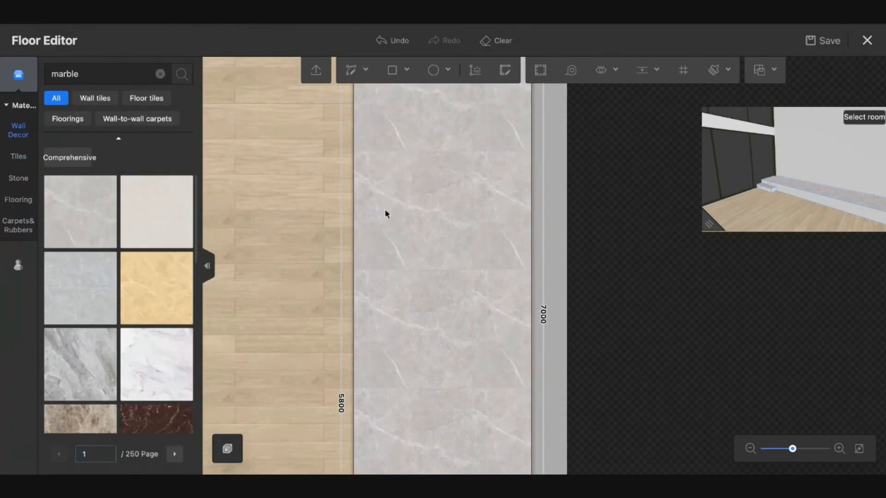
left_click(352, 248)
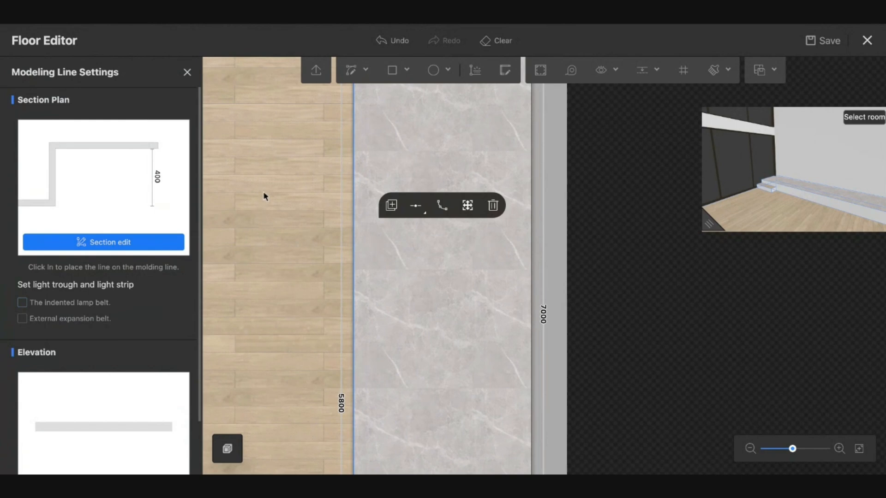
- Add indented lamp belts to two edge lines of the 1200 by 350 step strip
left_click_drag(264, 192, 301, 422)
left_click_drag(338, 308, 339, 338)
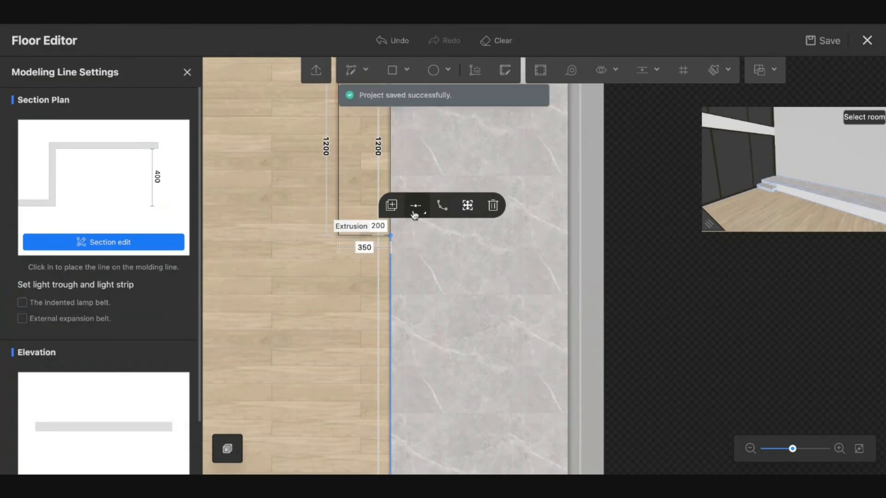
left_click(387, 169)
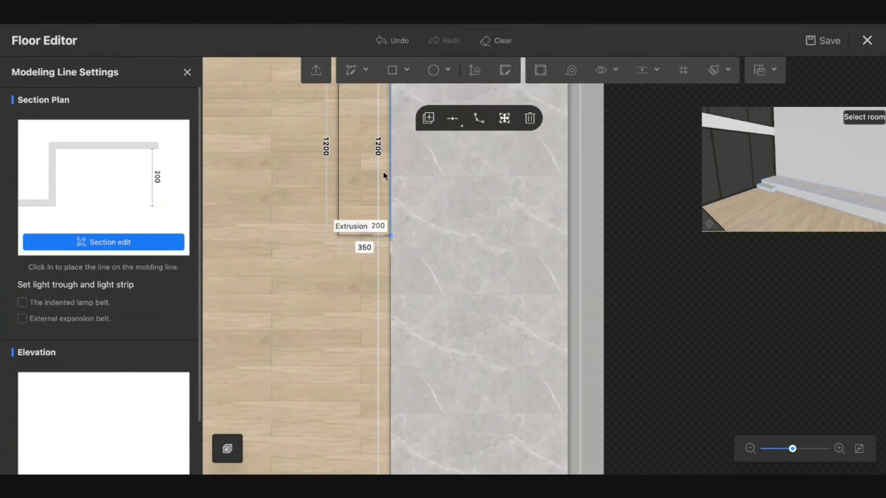
left_click(83, 306)
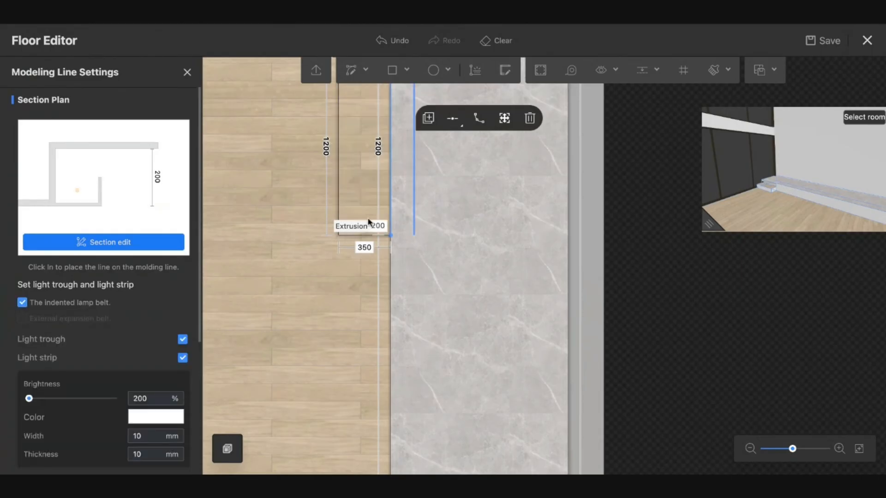
left_click(338, 197)
left_click(83, 303)
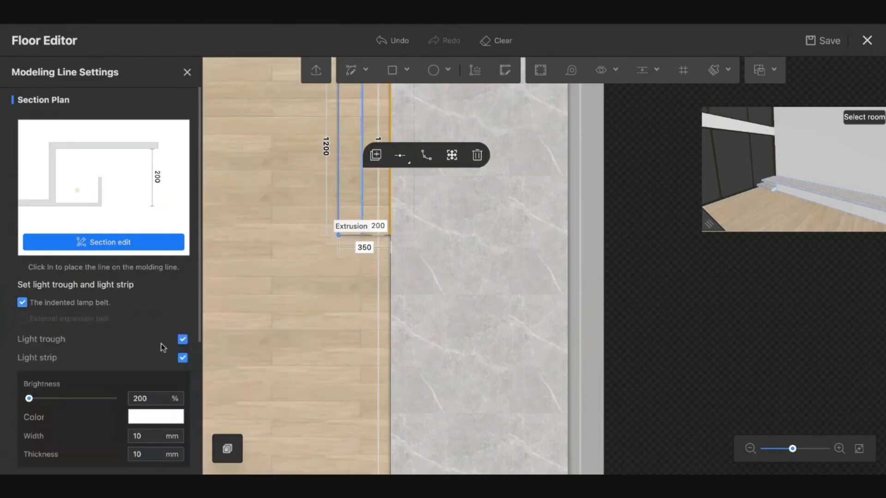
- Set the light strip to 250% brightness with the warm orange preset colour
left_click(155, 399)
key("BackSpace")
key("BackSpace")
type("50")
left_click(154, 417)
left_click(283, 306)
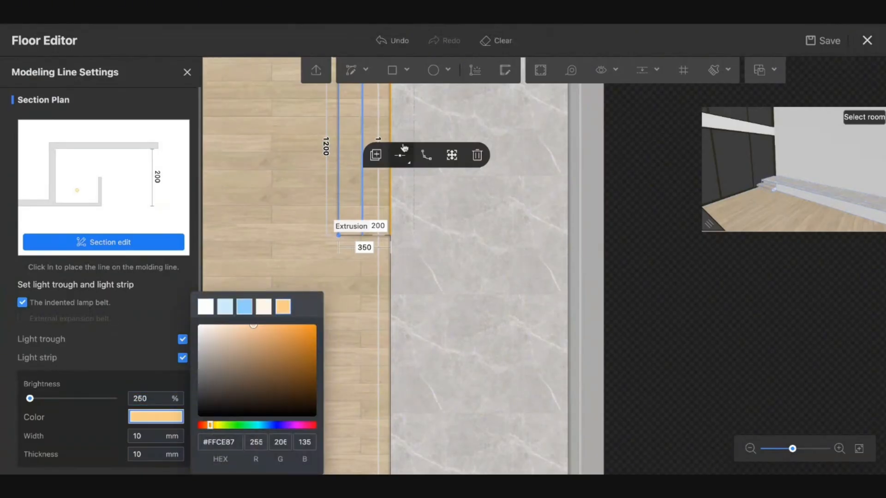
left_click(391, 130)
left_click(390, 129)
- Give the other edge line's light strip 250 brightness and warm orange colour too
left_click(390, 128)
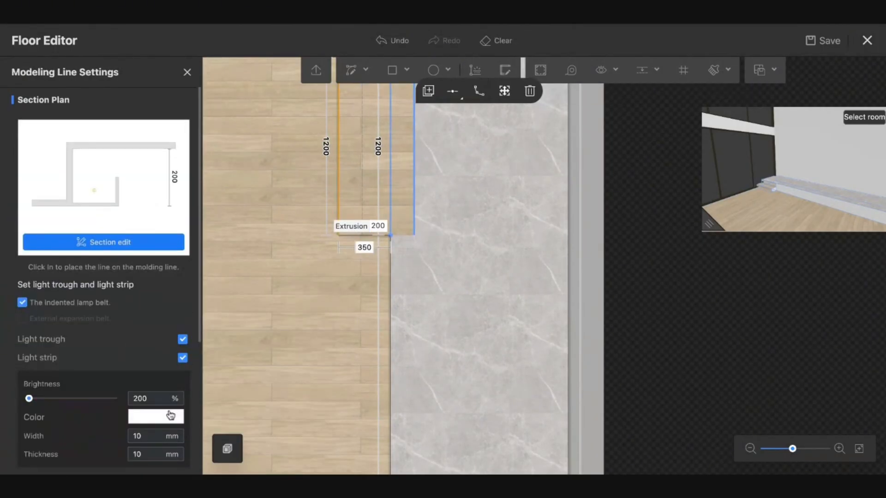
double_click(159, 398)
type("250")
left_click(156, 416)
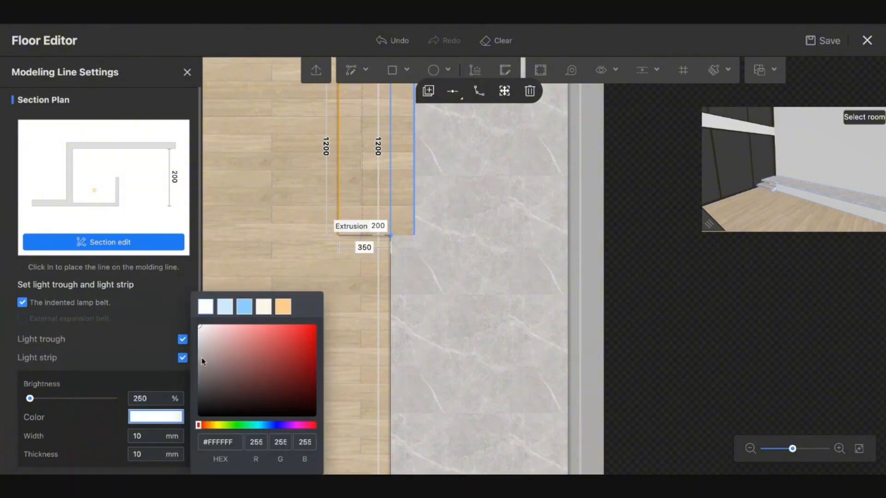
left_click(283, 307)
- Copy the grey marble from the platform onto the wooden step strip with the eyedropper
left_click(302, 277)
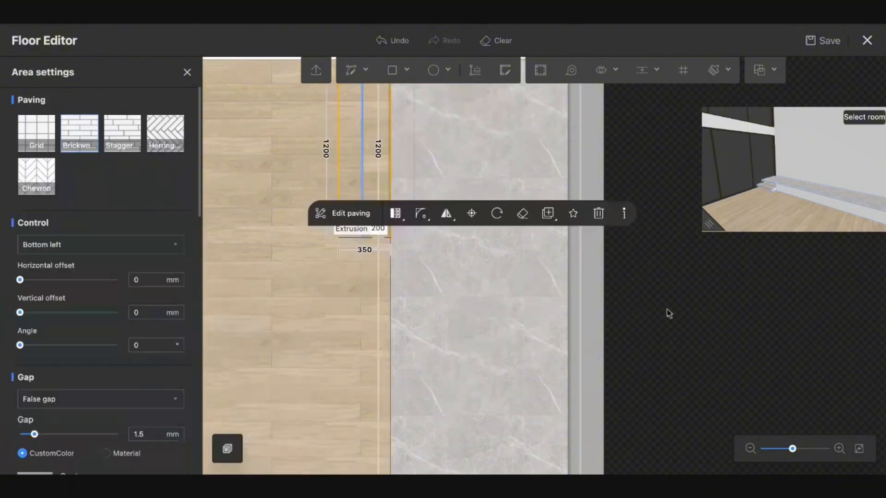
left_click(705, 225)
scroll(761, 347, "up", 5)
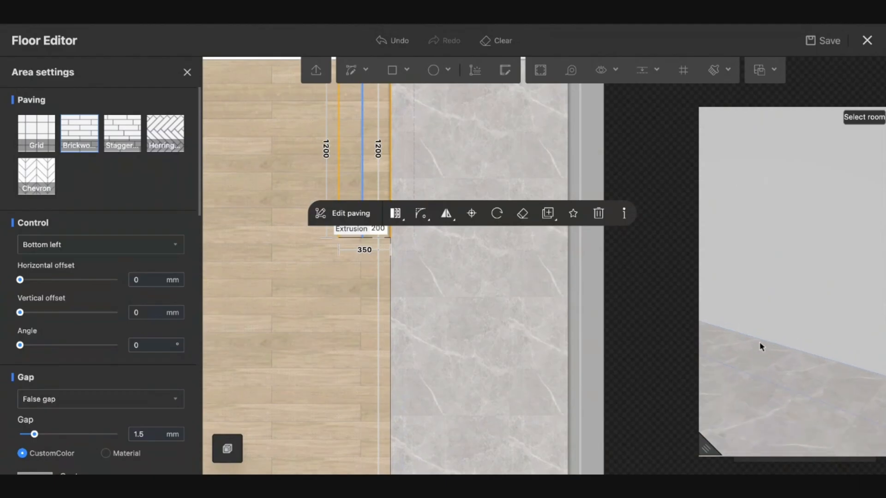
scroll(751, 366, "down", 5)
left_click_drag(723, 356, 779, 366)
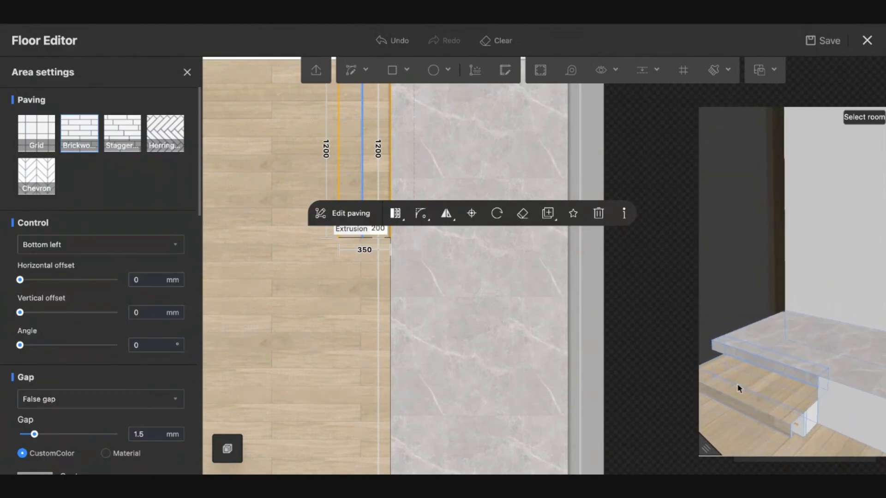
left_click(476, 209)
left_click(476, 153)
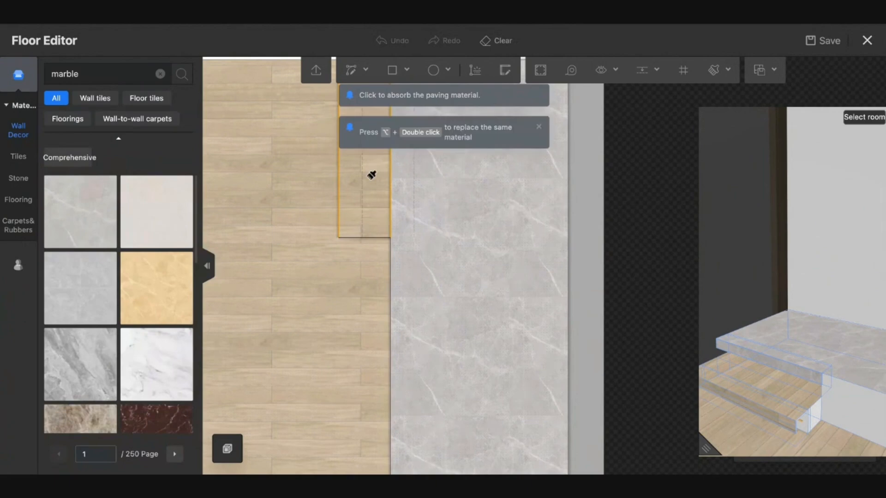
left_click(371, 174)
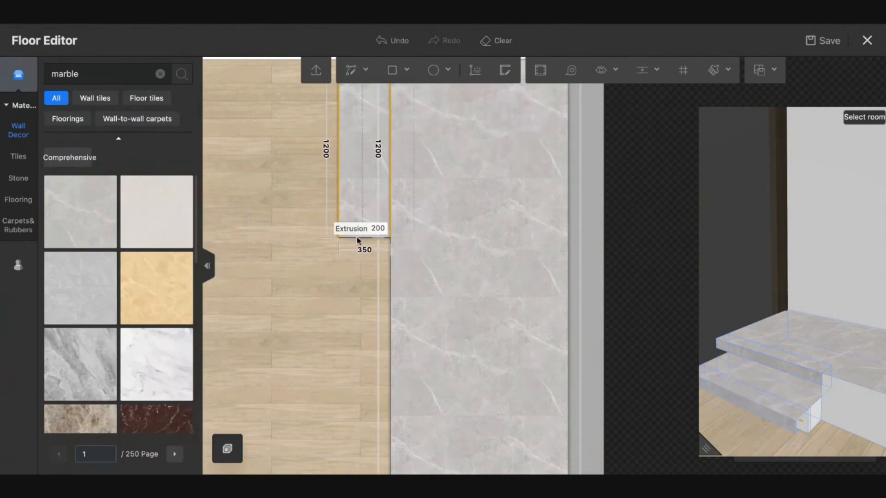
- Set the step edge's light strip width and thickness to 10 mm each
left_click(338, 211)
scroll(151, 368, "down", 2)
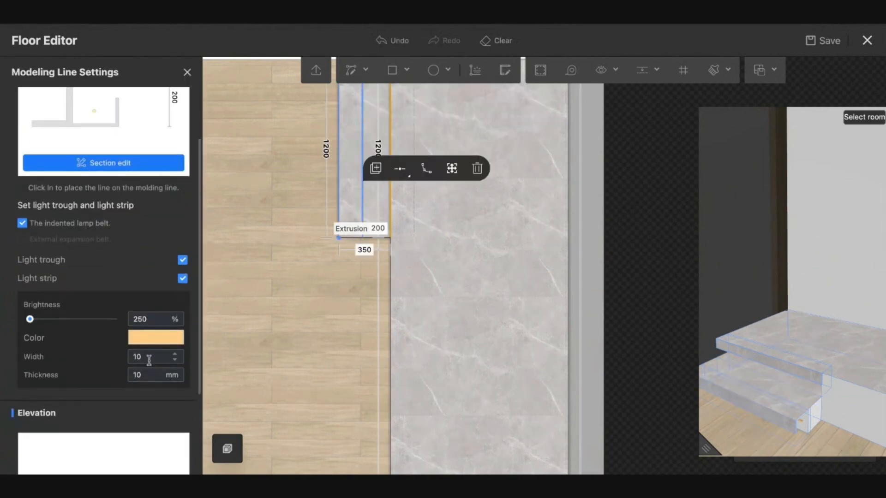
double_click(149, 356)
key("Return")
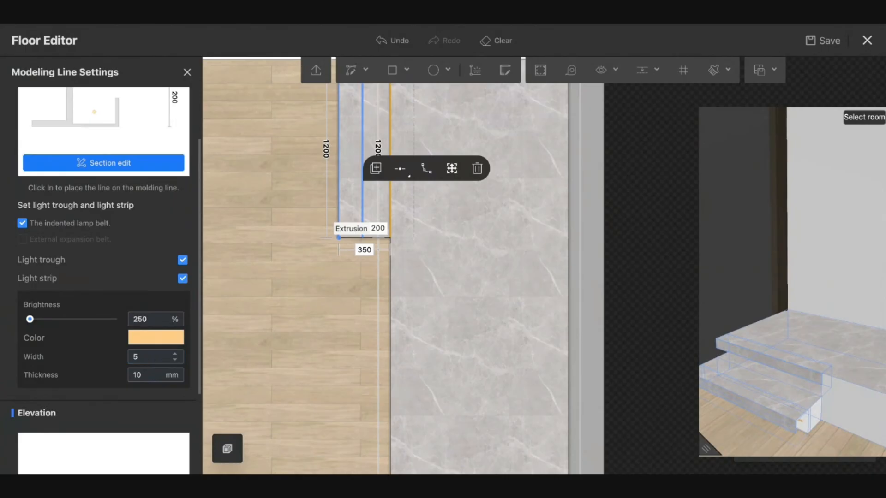
double_click(147, 374)
double_click(147, 363)
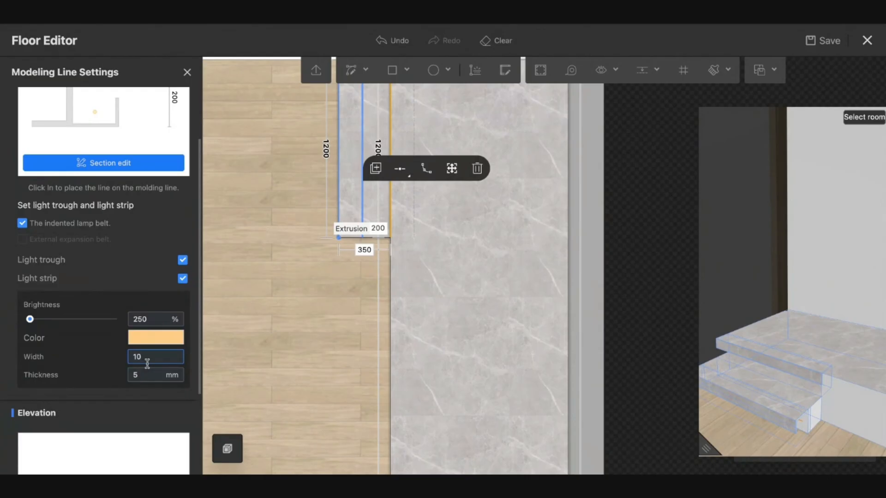
type("10")
key("Return")
double_click(143, 375)
type("10")
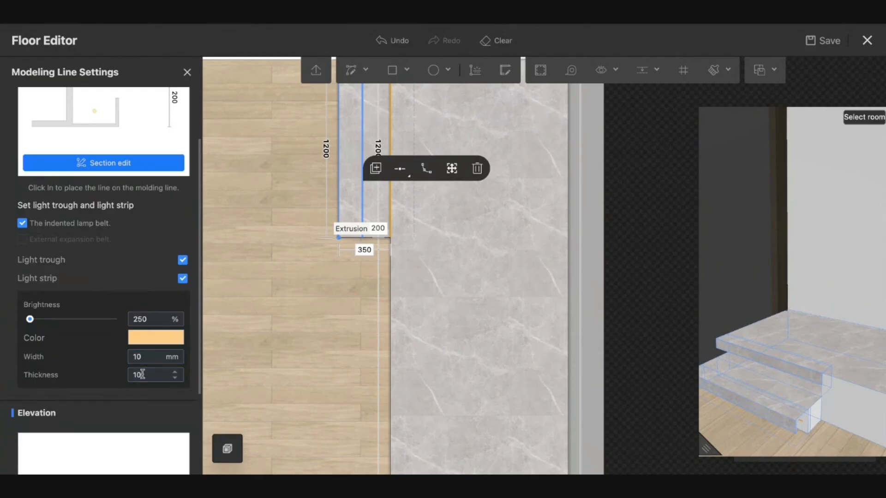
key("Return")
scroll(142, 375, "down", 3)
scroll(140, 256, "up", 5)
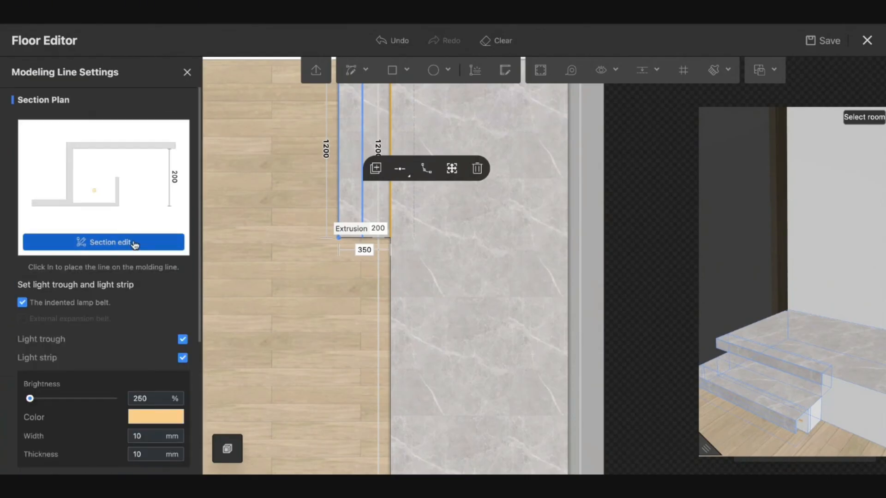
- Reshape the trough's section profile to 50 mm wide by 70 mm high
left_click(135, 243)
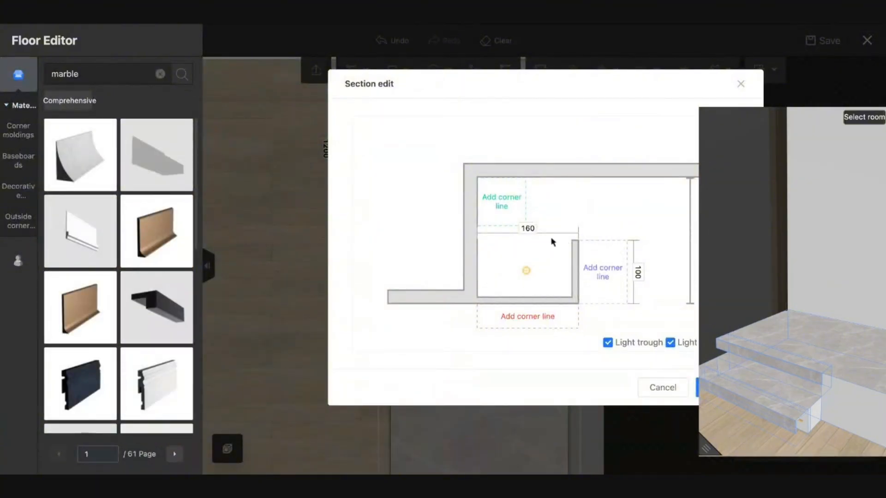
double_click(529, 228)
type("50")
key("Return")
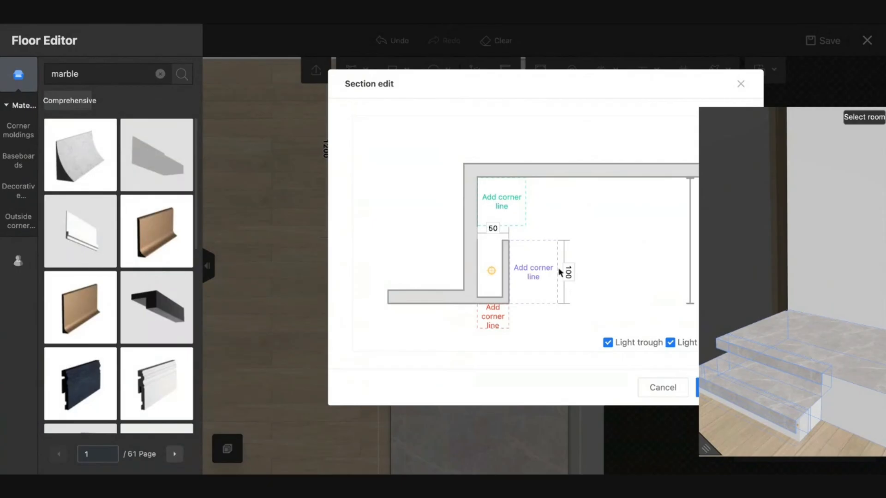
double_click(567, 272)
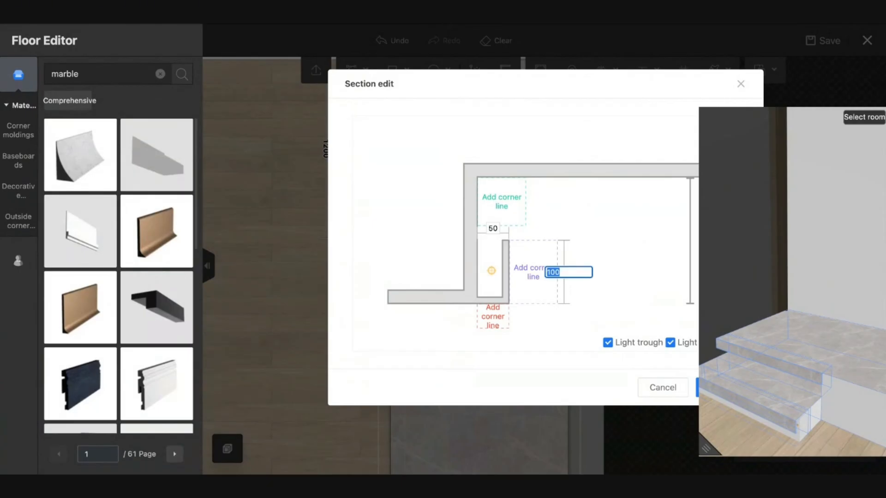
type("70")
key("Return")
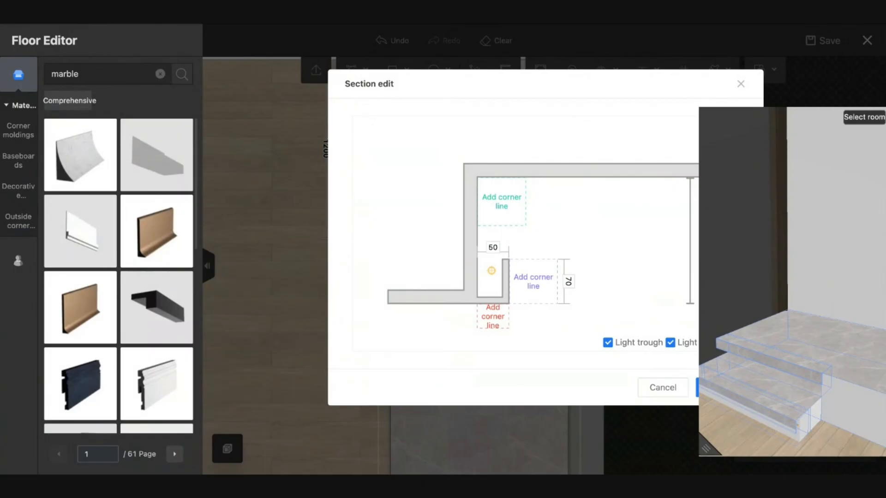
- Set the light's vertical position inside the section to 150
left_click(492, 269)
left_click(492, 221)
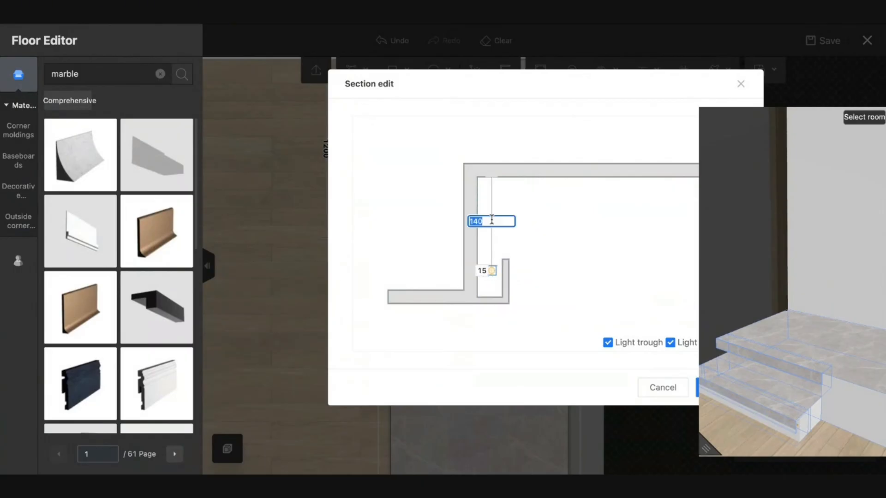
type("150")
key("Return")
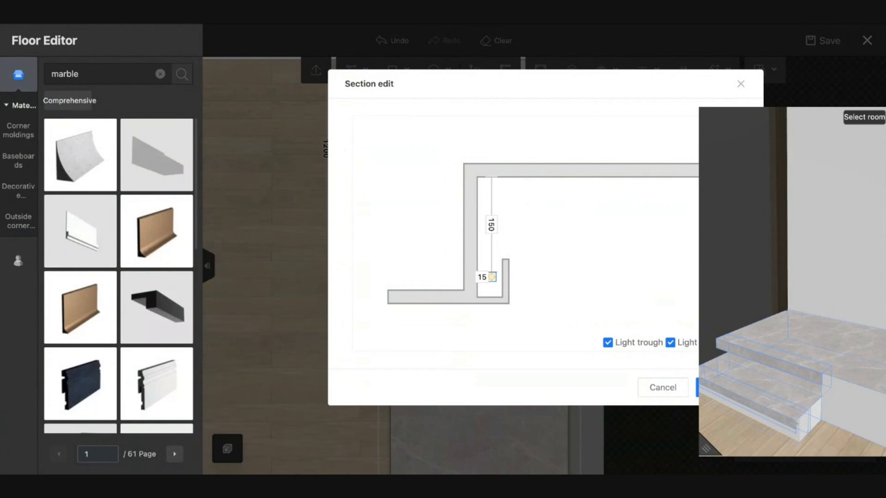
left_click(491, 224)
type("1")
key("Return")
left_click(492, 227)
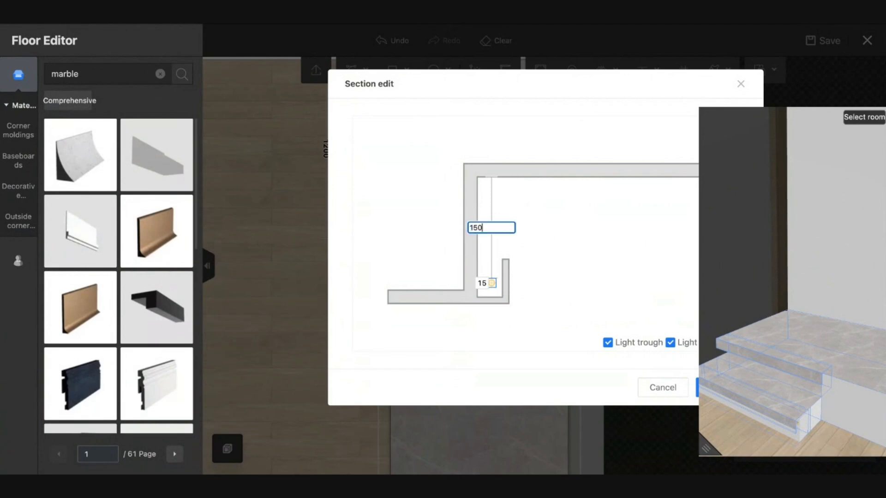
type("150")
key("Return")
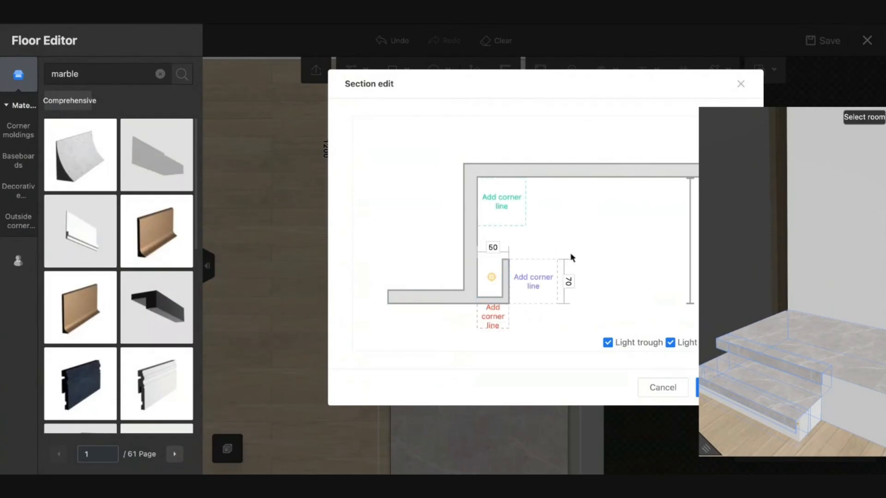
- Confirm the trough profile and paste the moulding line onto the marble platform edge
left_click(696, 389)
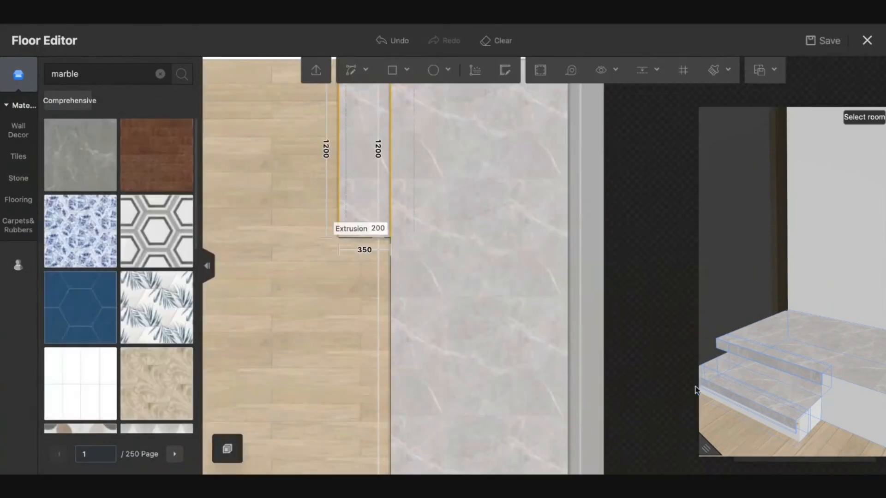
left_click(338, 184)
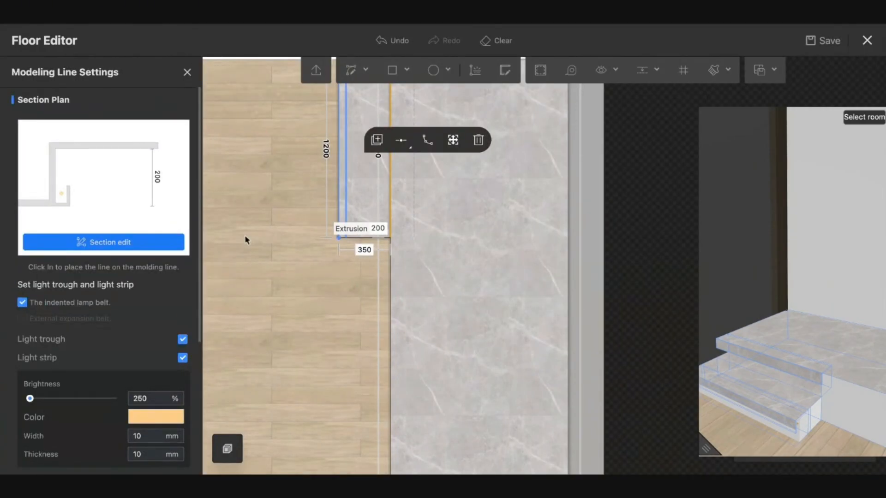
left_click(427, 140)
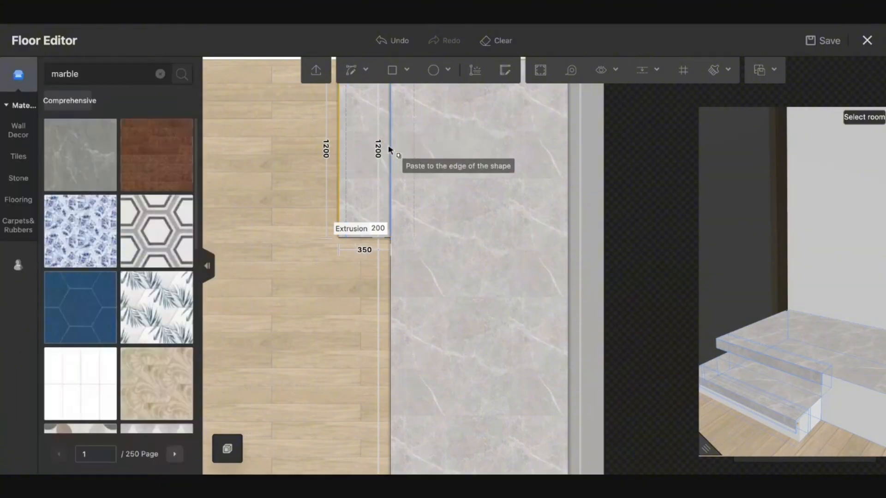
left_click(389, 150)
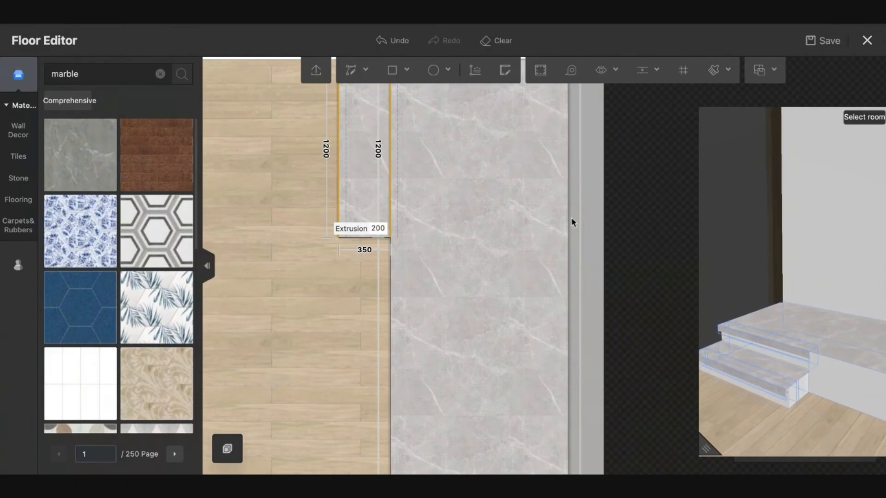
- Finish the new moulding line's side elevation in grey marble
left_click(392, 193)
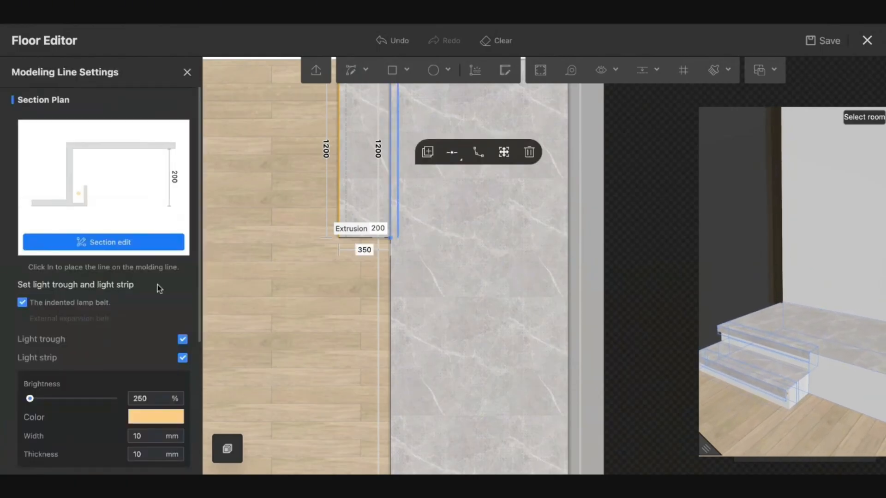
scroll(138, 351, "down", 5)
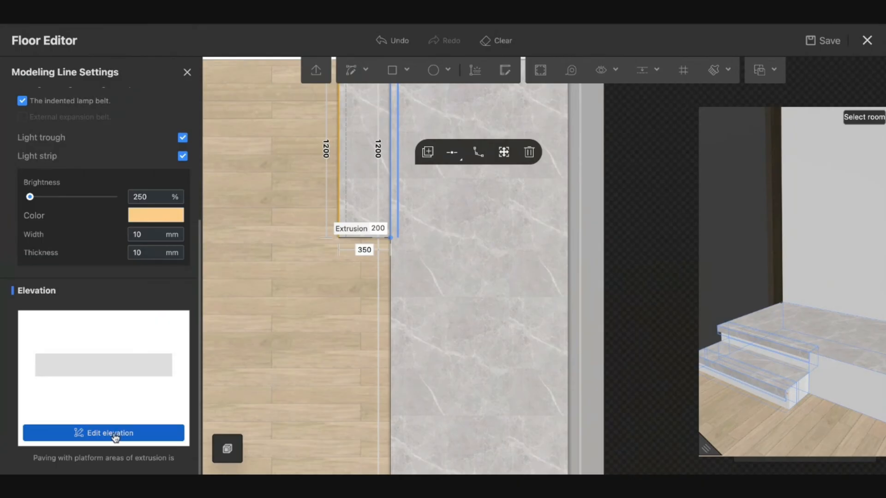
left_click(115, 434)
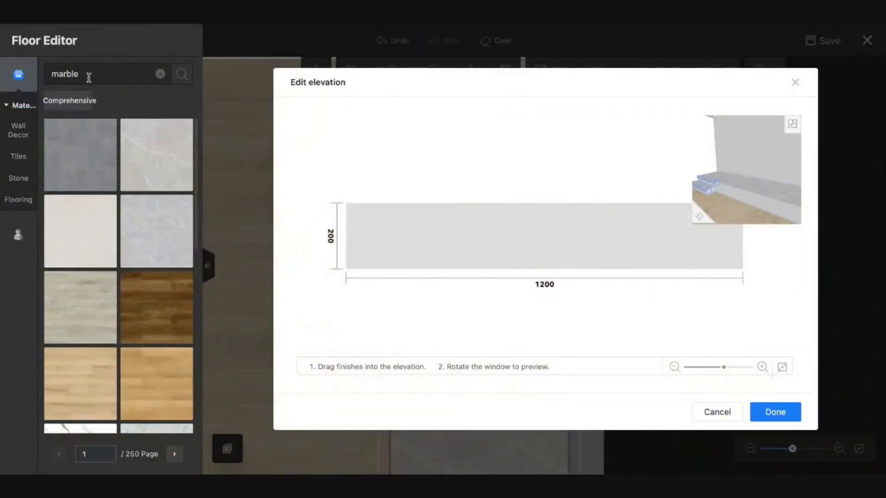
left_click_drag(92, 144, 446, 220)
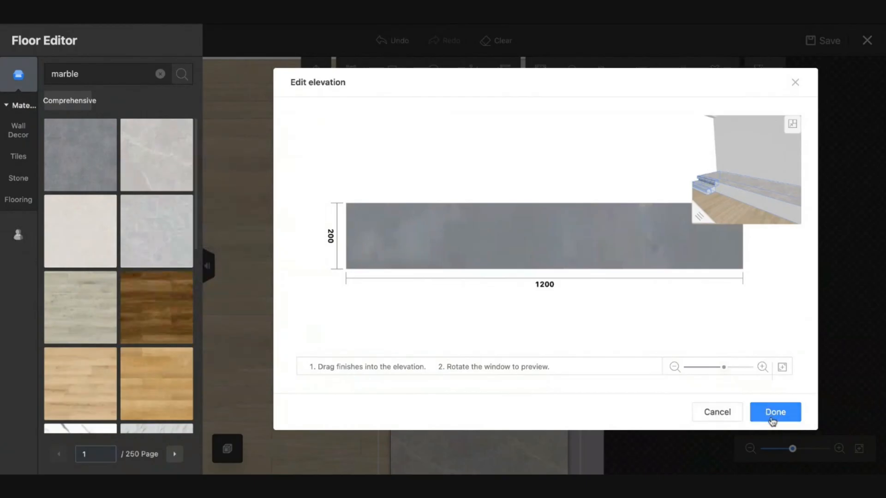
left_click(775, 413)
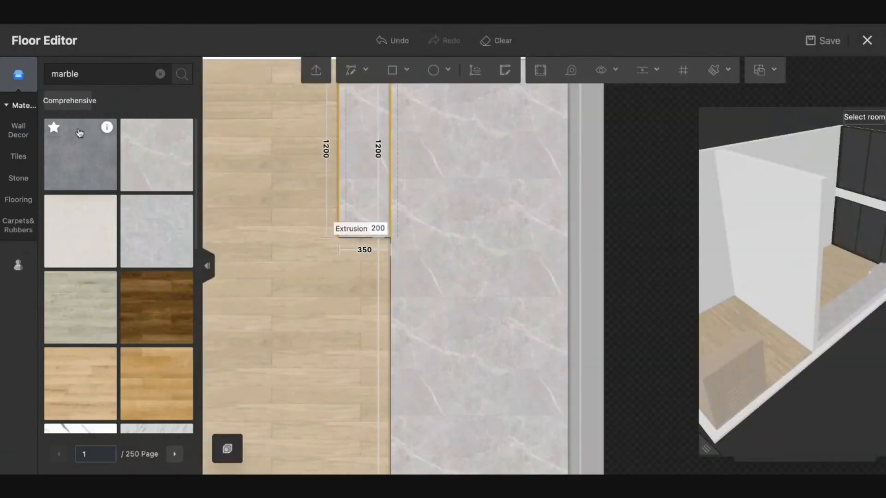
- Open and confirm the elevation finish for the moulding line along the strip
mouse_move(108, 130)
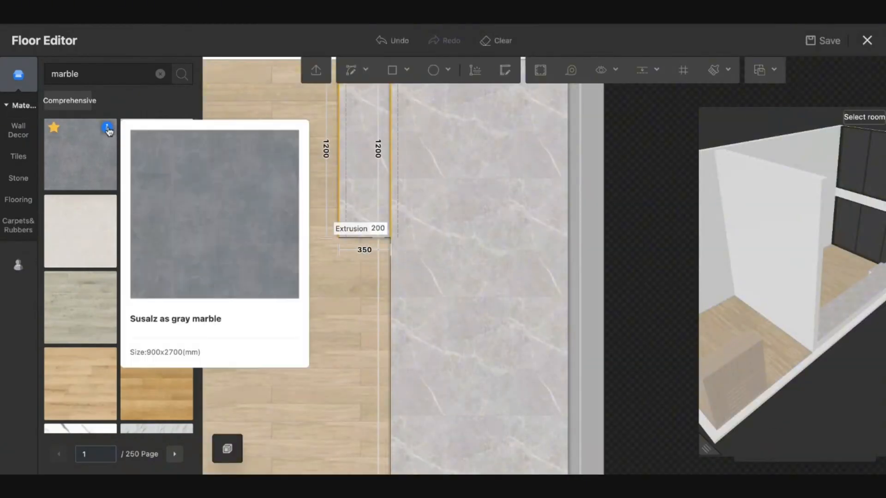
left_click(341, 151)
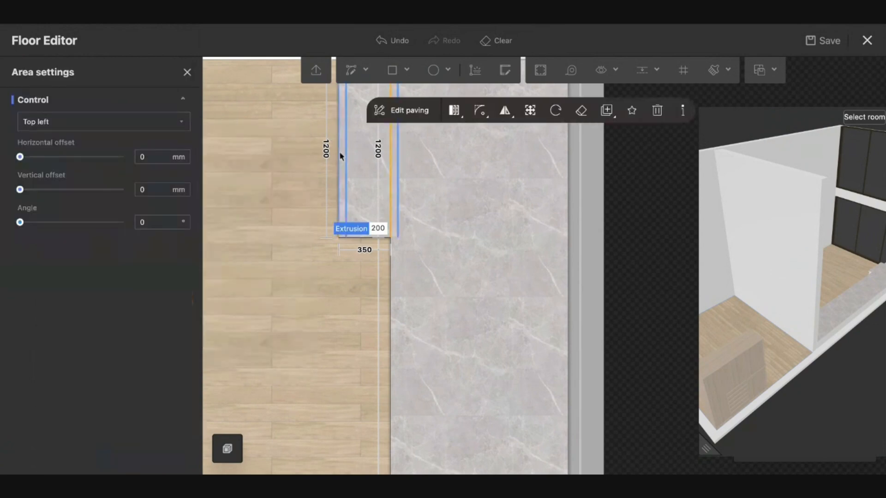
left_click(339, 152)
scroll(177, 398, "down", 5)
left_click(102, 436)
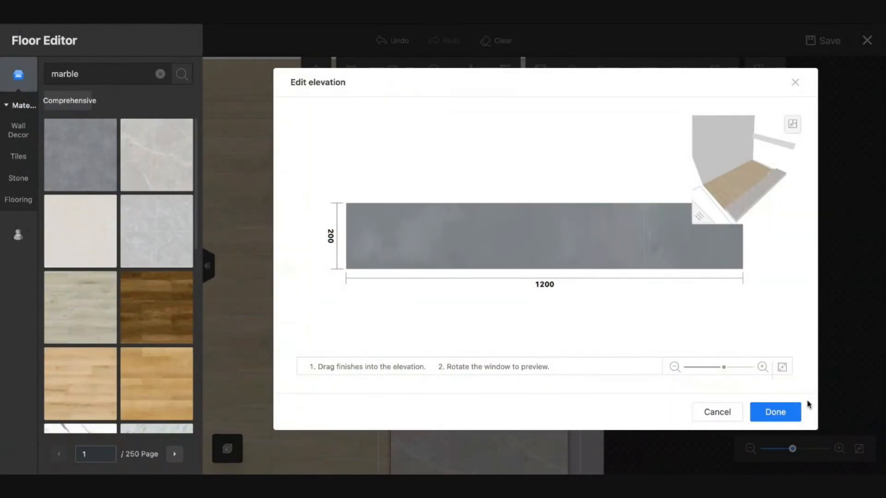
left_click(774, 414)
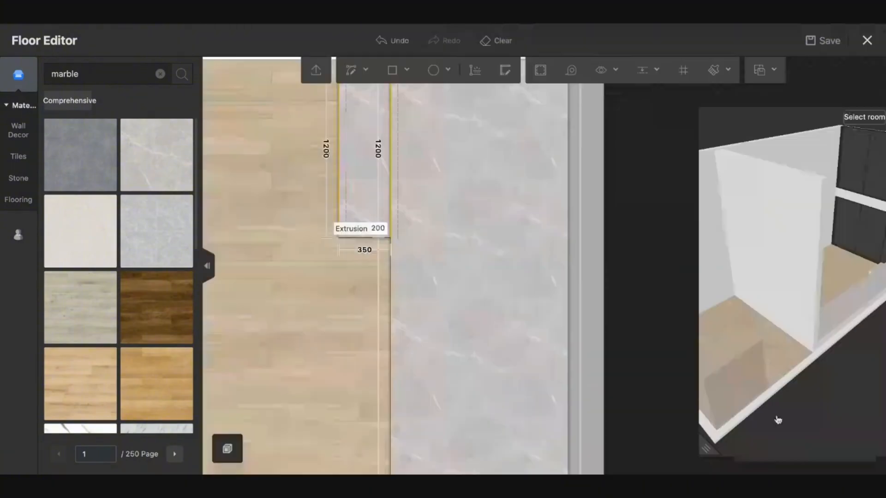
- Apply grey marble to the long 5800 mm side face at the marble boundary
left_click(390, 278)
scroll(68, 430, "down", 2)
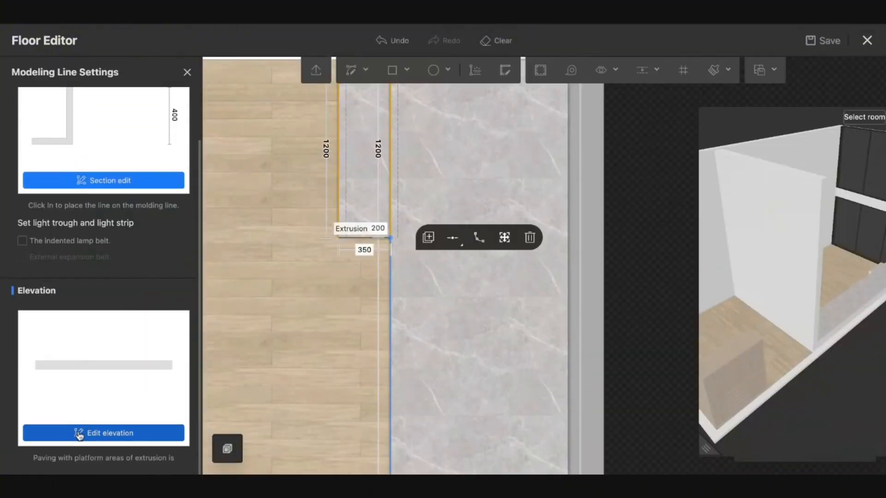
left_click(79, 433)
left_click_drag(83, 164, 44, 208)
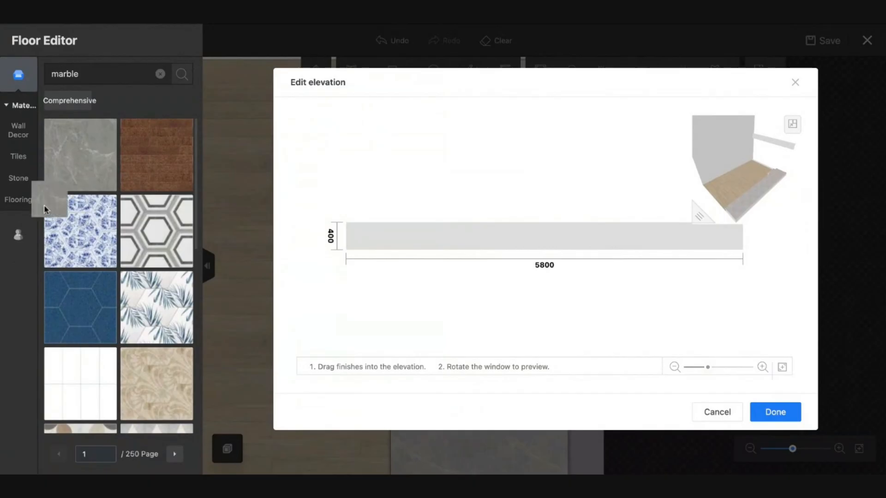
left_click(18, 232)
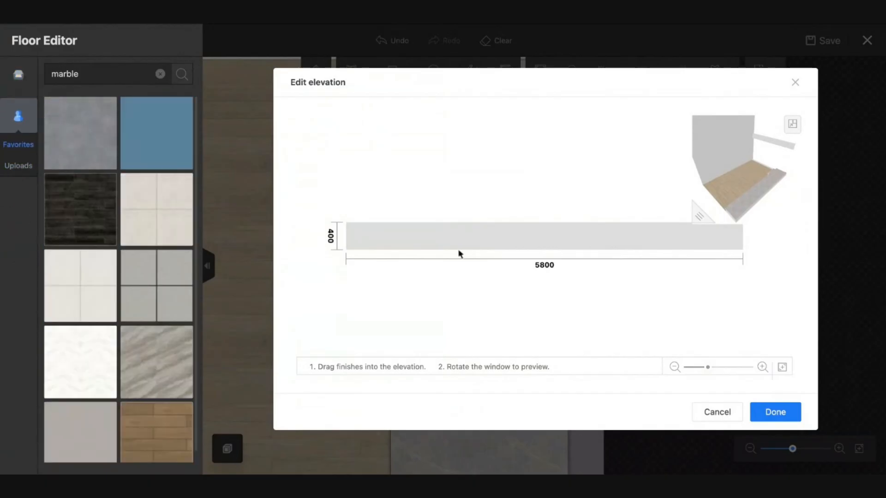
left_click(760, 421)
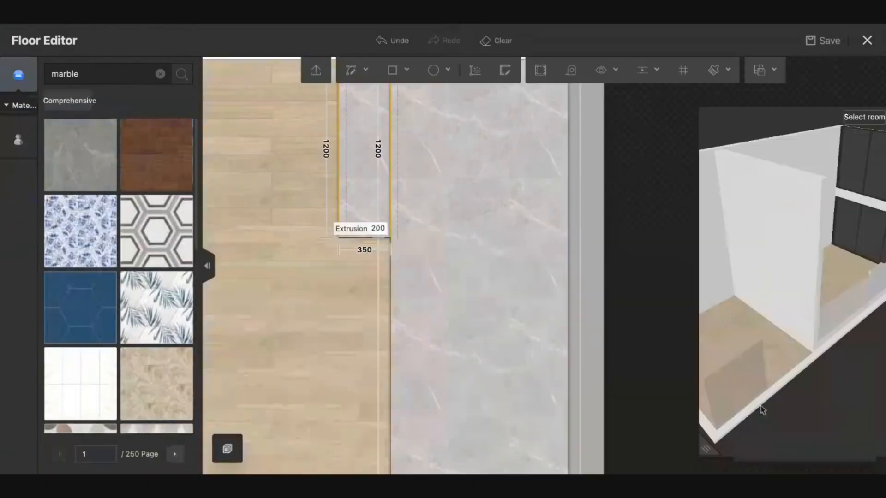
- Save out of the floor editor, inspect the platform in 3D, and reopen its floor editor
left_click(862, 51)
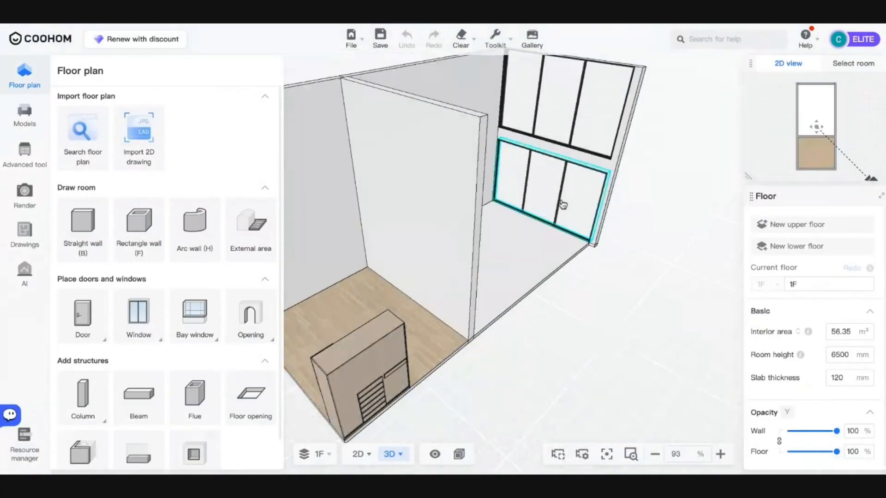
left_click_drag(431, 205, 653, 211)
scroll(401, 317, "up", 10)
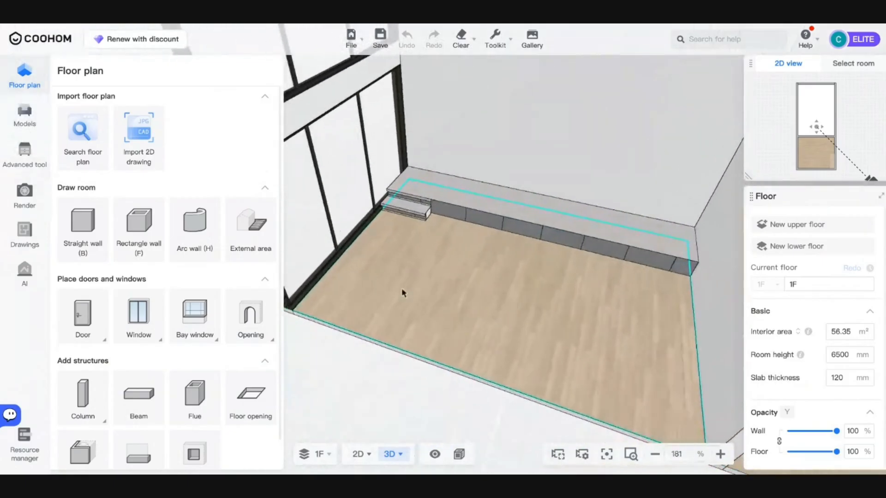
left_click_drag(443, 281, 396, 370)
scroll(403, 341, "up", 5)
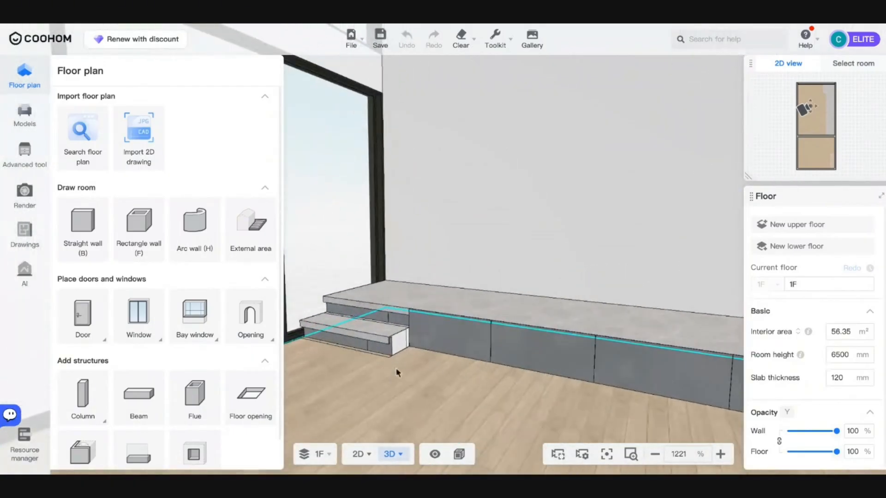
left_click(410, 312)
left_click(444, 271)
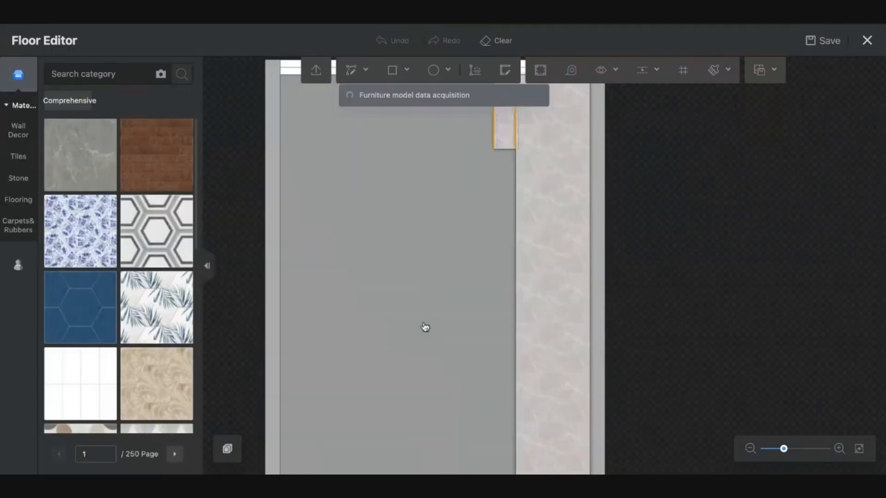
- Finish the 250 × 200 step face in grey marble and exit the floor editor with save
scroll(446, 332, "up", 5)
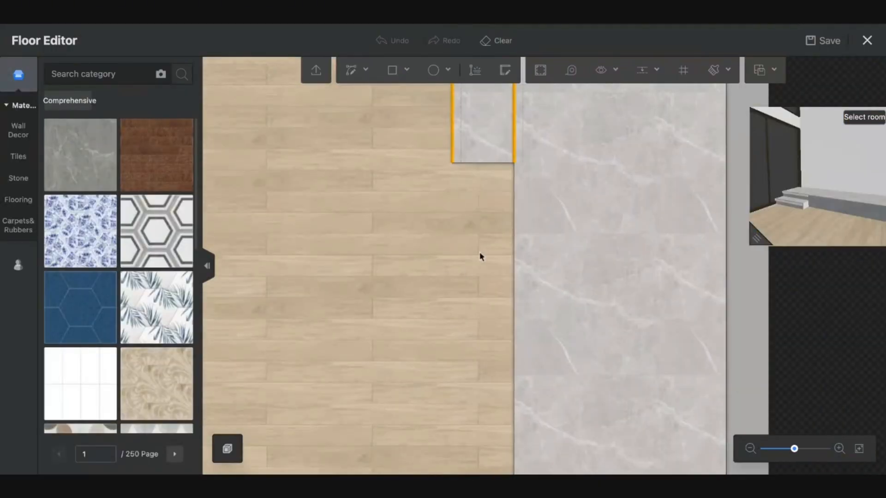
left_click(482, 167)
left_click(478, 162)
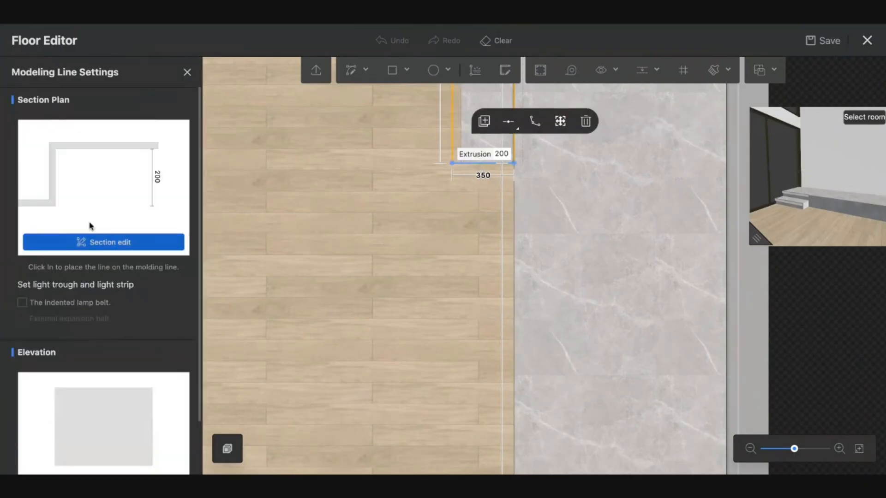
scroll(119, 352, "down", 1)
scroll(119, 352, "down", 1)
left_click(108, 434)
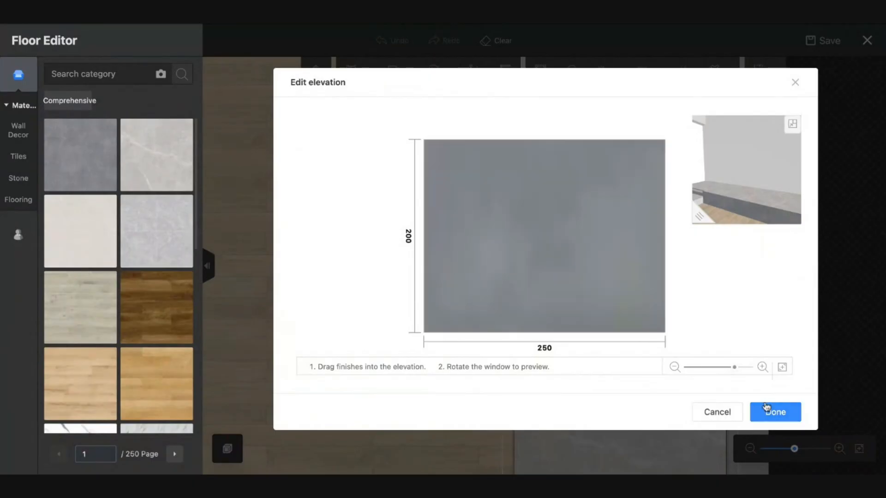
left_click(768, 413)
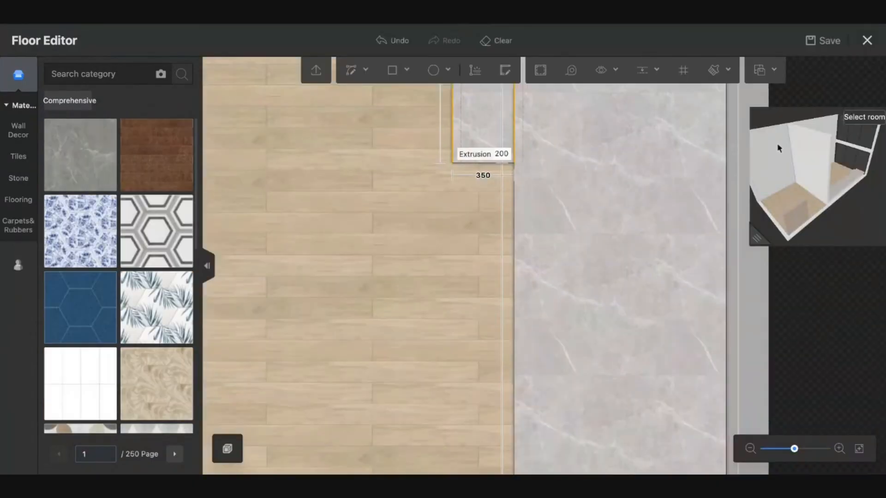
left_click(868, 41)
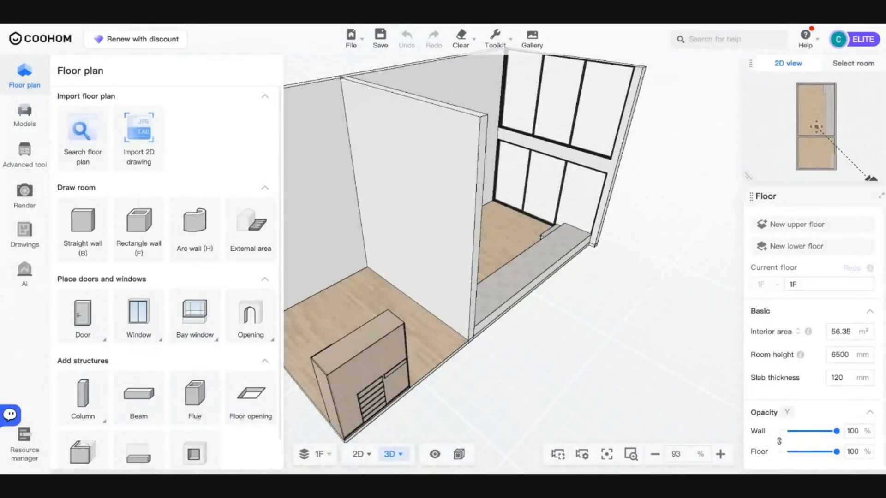
- Focus the 3D view on the platform room at eye level near the step
left_click_drag(510, 272, 525, 295)
left_click(845, 68)
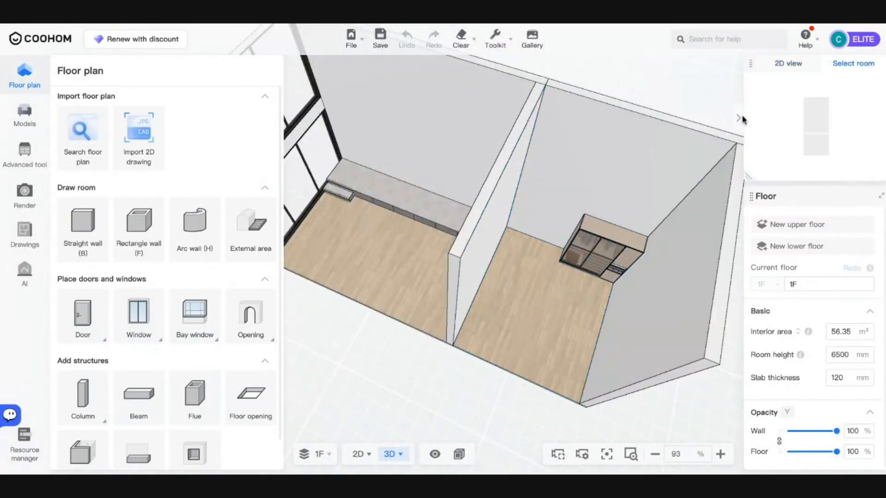
left_click(815, 116)
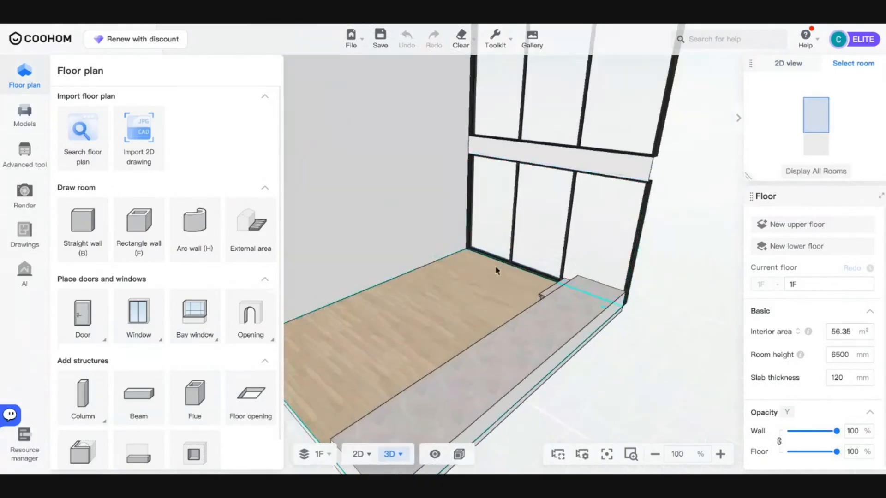
left_click_drag(498, 302, 588, 278)
scroll(442, 345, "up", 5)
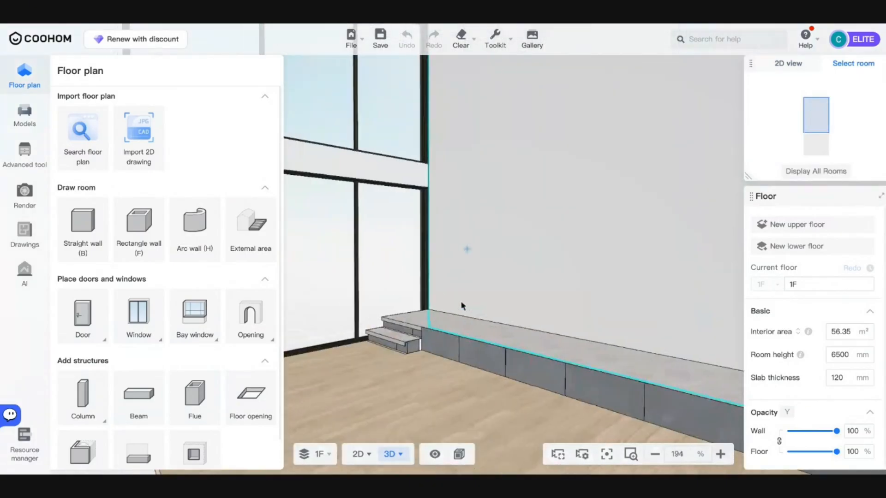
scroll(478, 410, "up", 7)
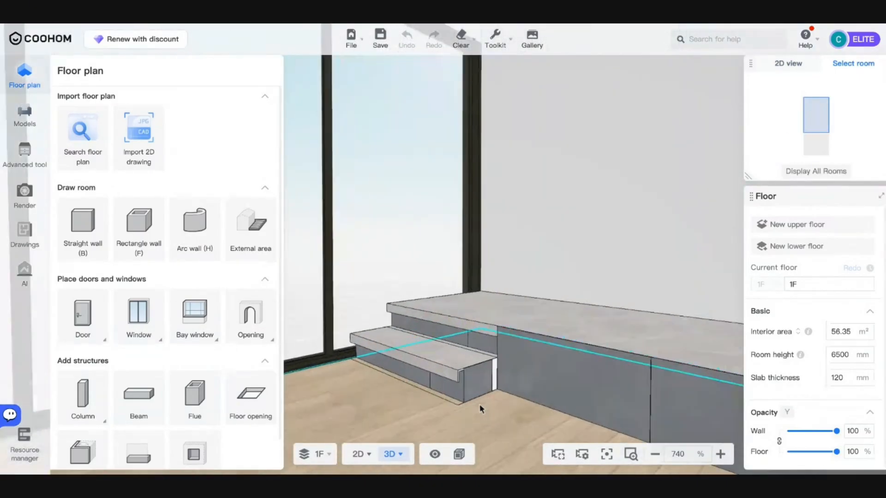
scroll(480, 409, "up", 5)
scroll(447, 388, "up", 4)
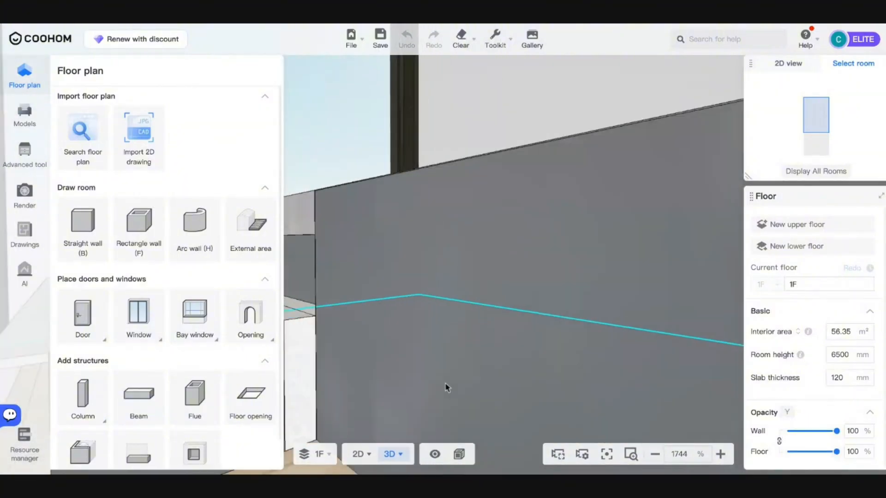
scroll(446, 386, "down", 4)
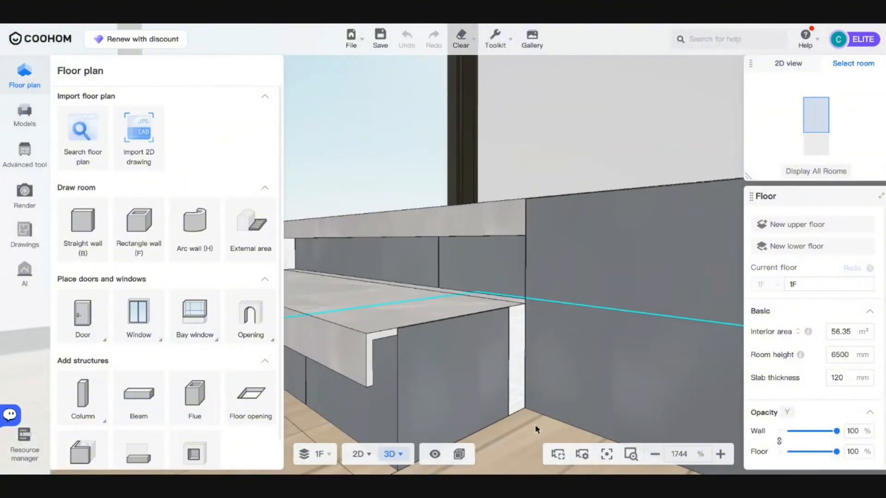
- Frame the step corner and select the wall behind the platform
left_click_drag(535, 429, 445, 420)
left_click_drag(437, 342, 453, 434)
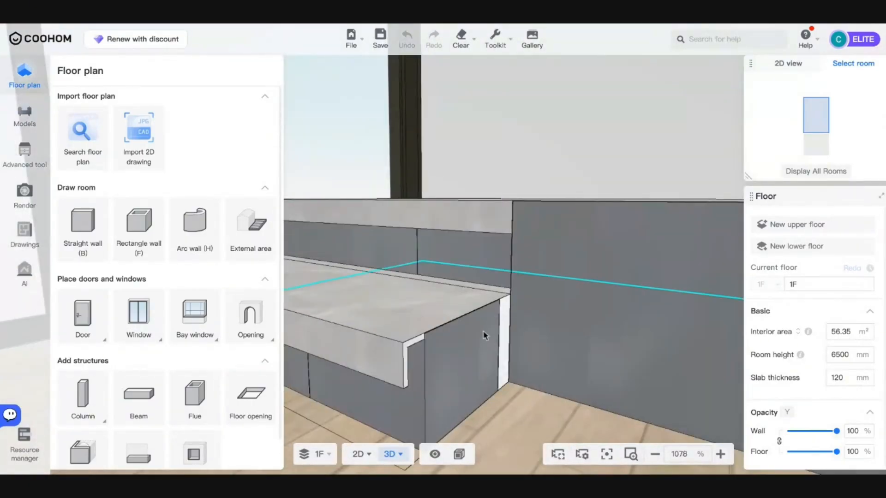
key("a")
key("s")
key("d")
left_click(503, 214)
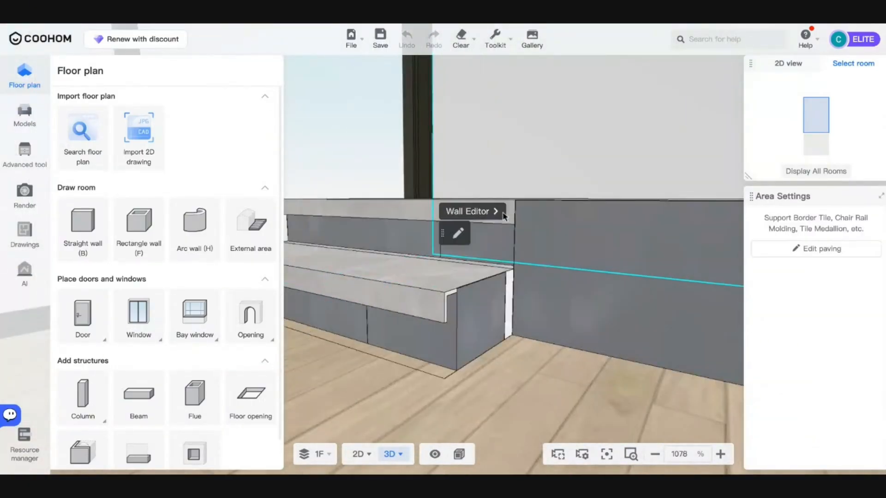
- Go from the Wall Editor into the platform's floor editor and select its edge moulding line
left_click(484, 214)
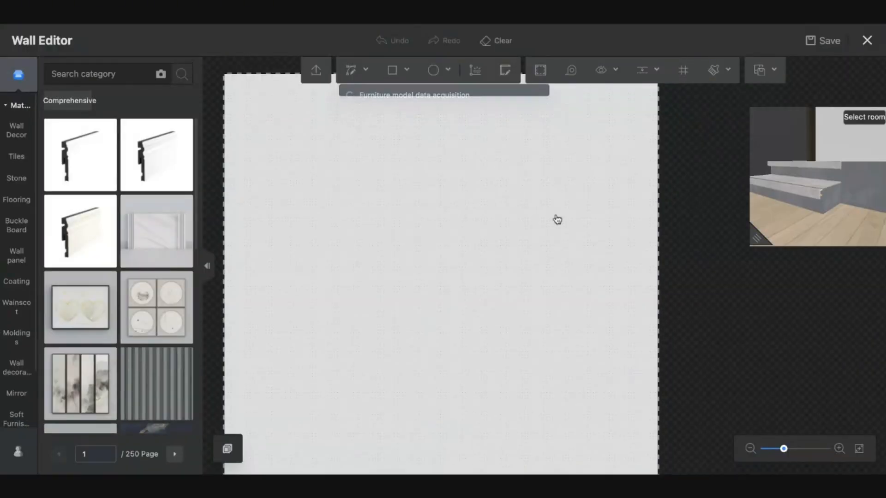
scroll(508, 328, "down", 5)
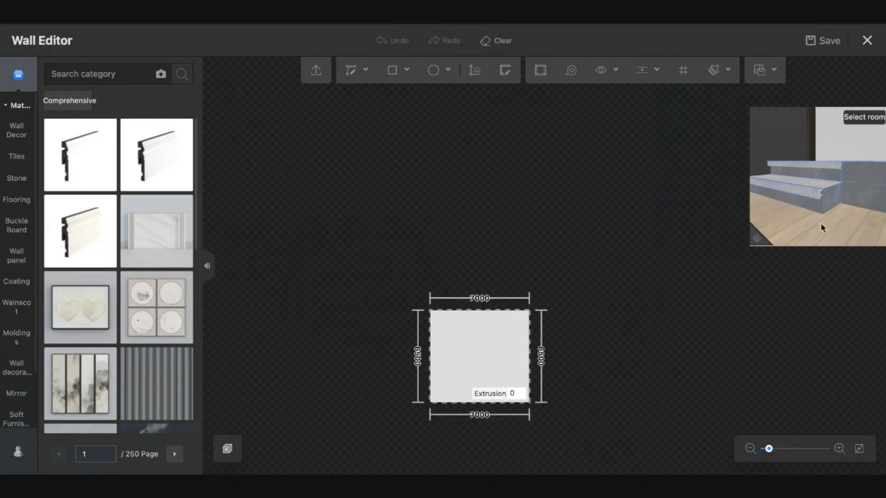
left_click(835, 173)
left_click(833, 239)
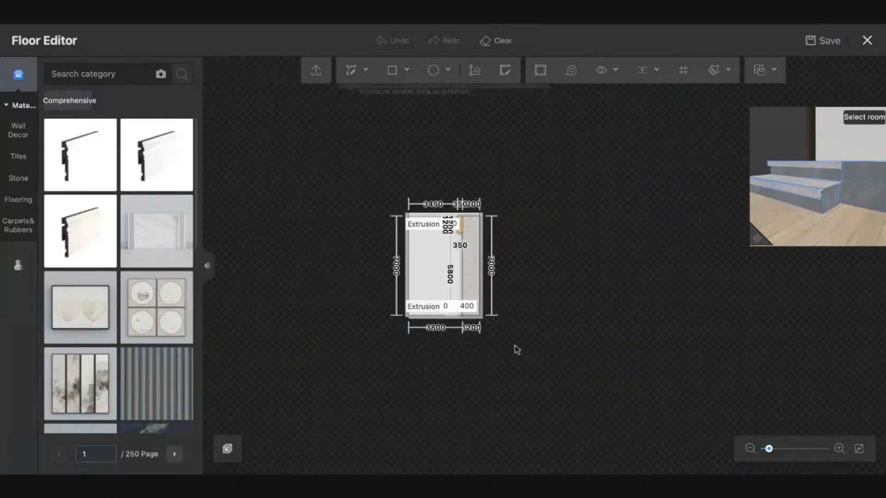
scroll(468, 235, "up", 5)
scroll(457, 233, "up", 4)
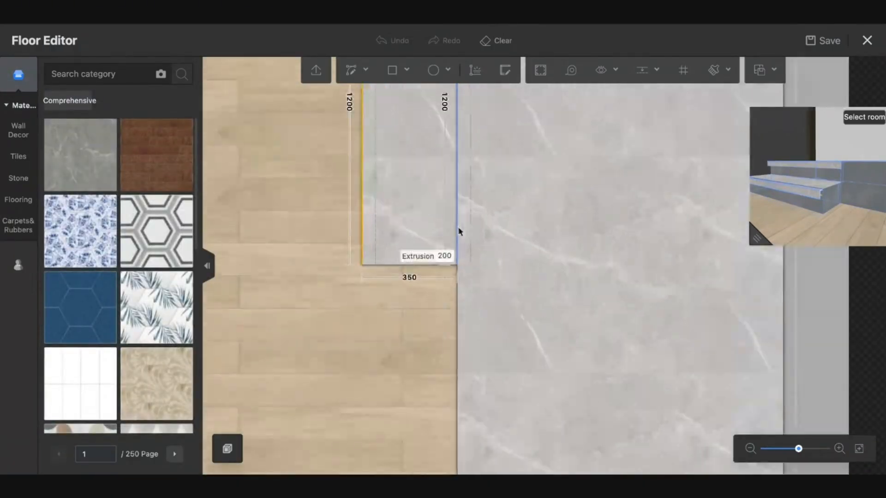
left_click(457, 228)
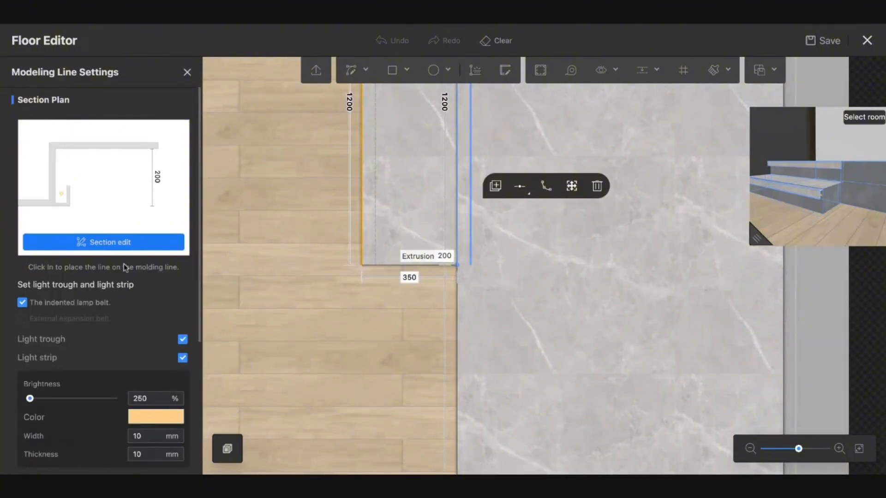
- In the edge section editor, try trough width 100 and height 100, then return height to 70
left_click(118, 247)
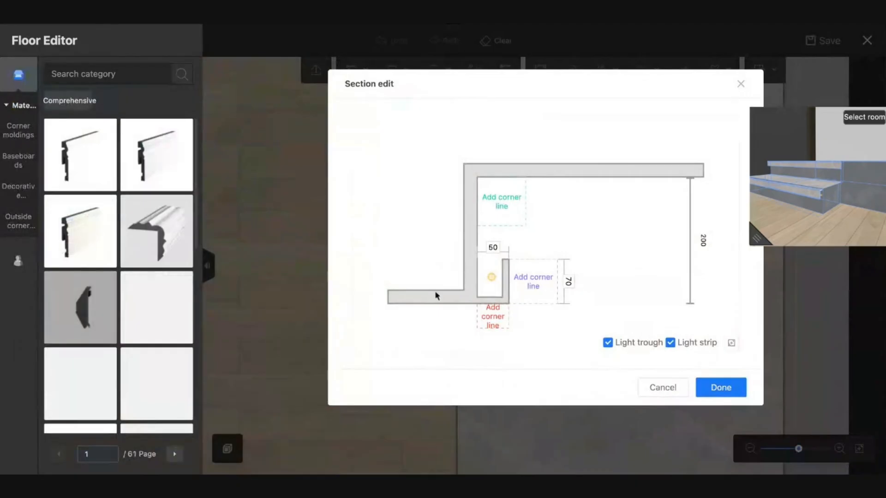
left_click(493, 247)
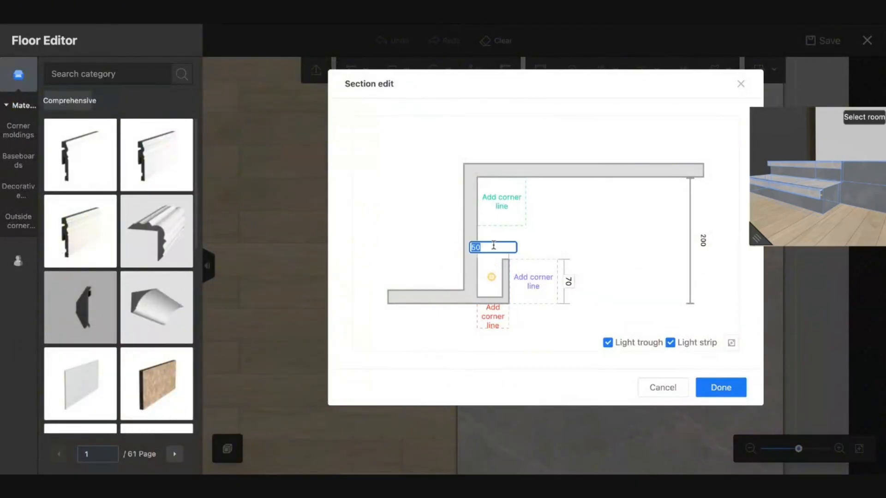
key("Return")
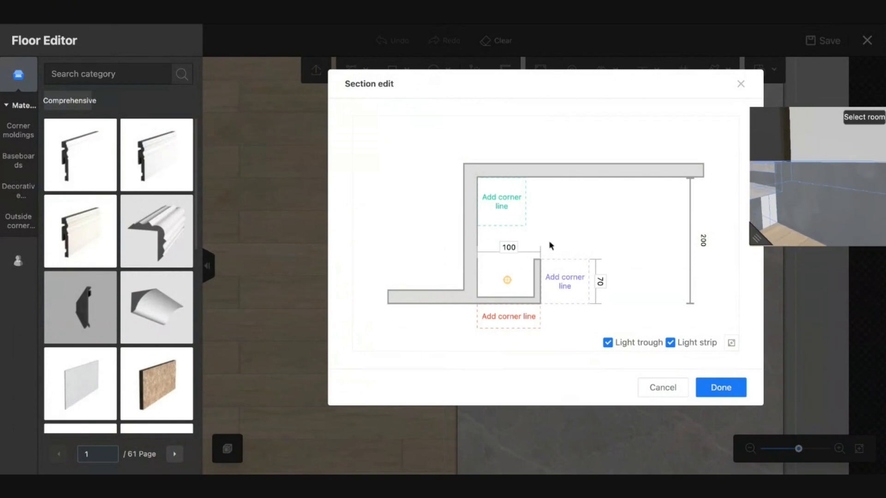
left_click(600, 283)
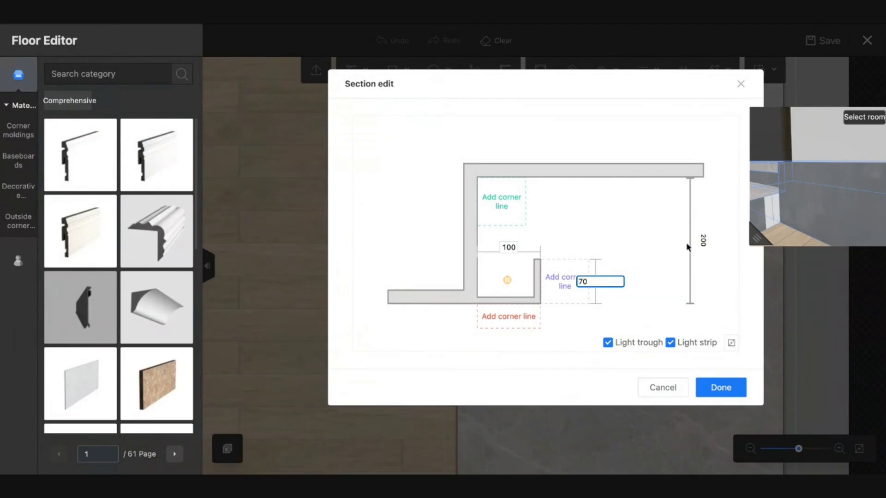
left_click(705, 243)
left_click(601, 281)
type("100")
key("Return")
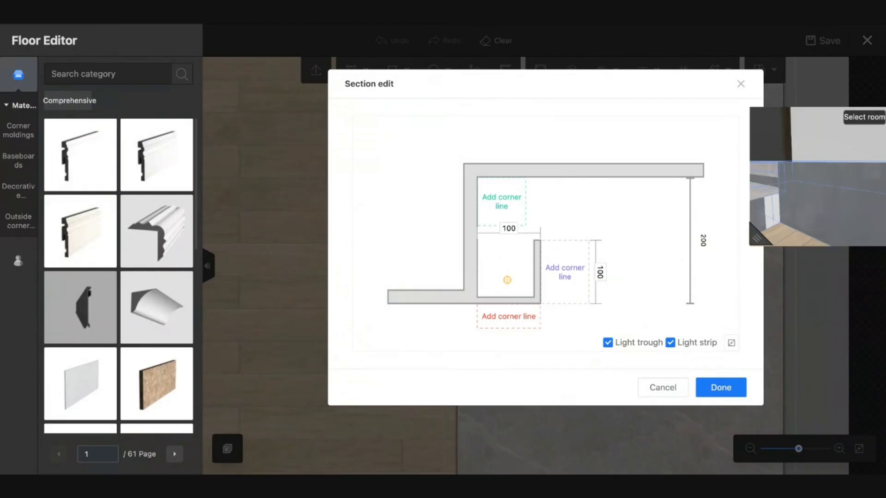
left_click(601, 272)
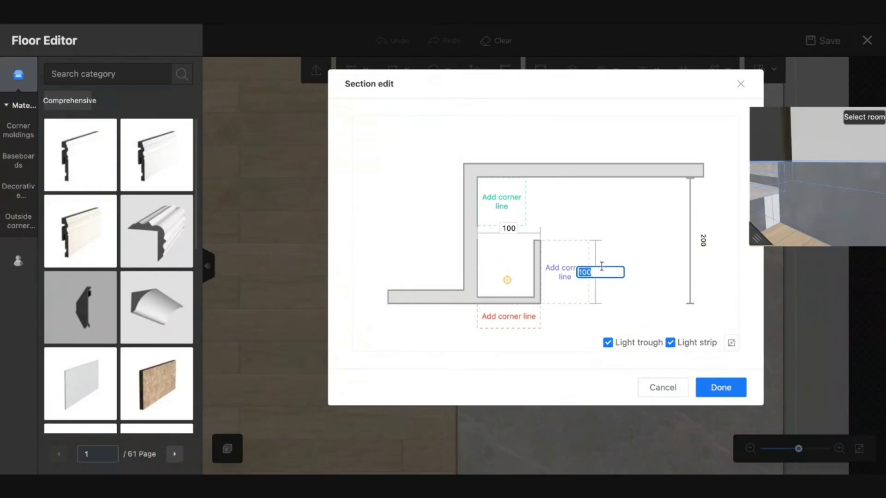
key("Return")
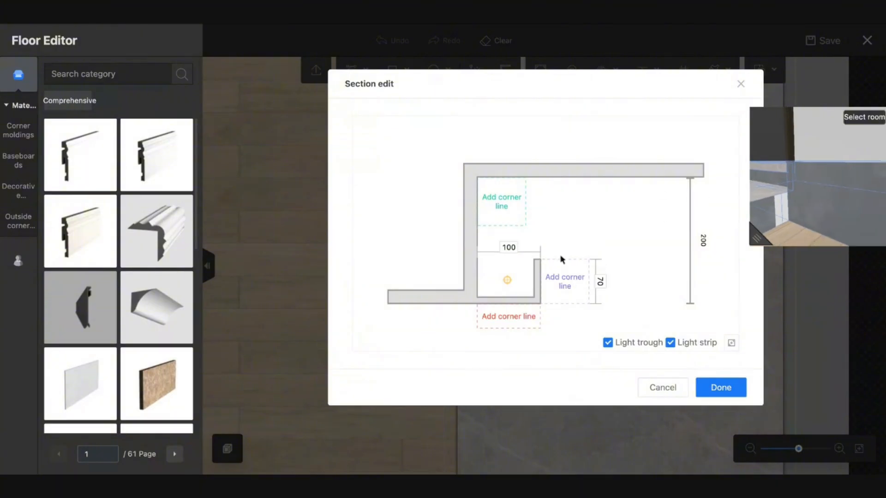
- Toggle the light trough and light strip off and back on, leaving both enabled
left_click(616, 345)
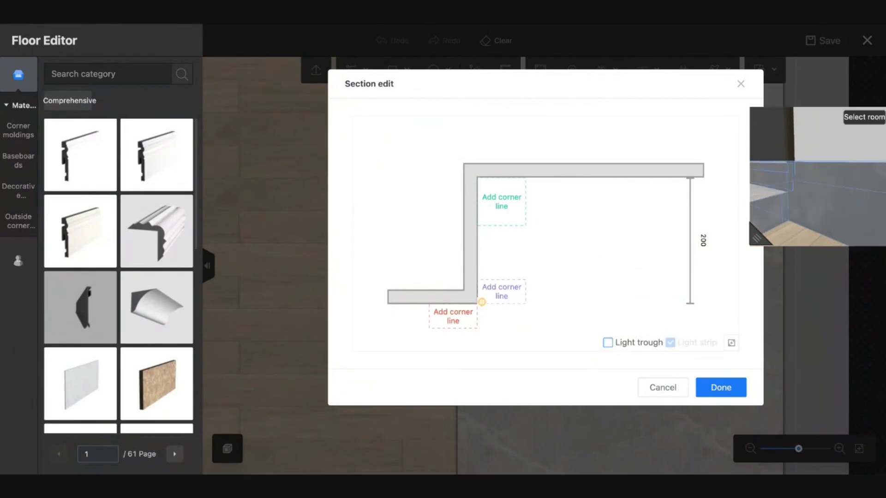
left_click(608, 343)
left_click(669, 342)
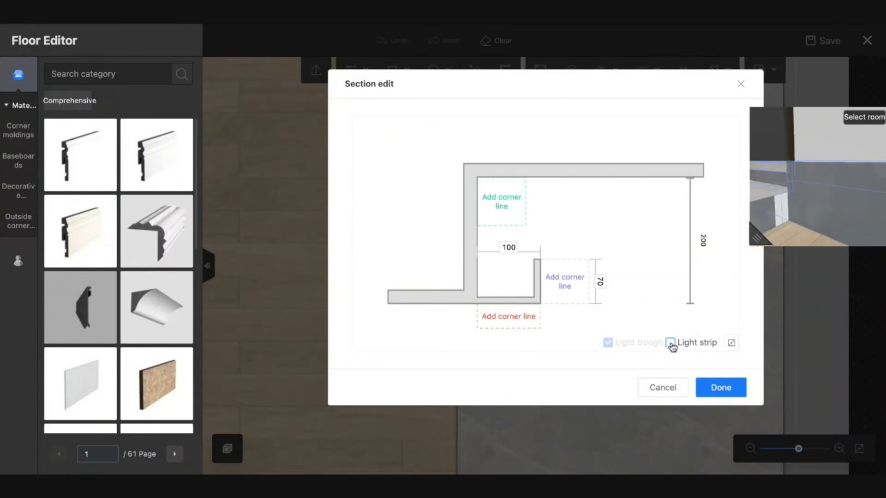
left_click(671, 343)
- Set the trough width to 150 and apply the section changes
left_click(503, 248)
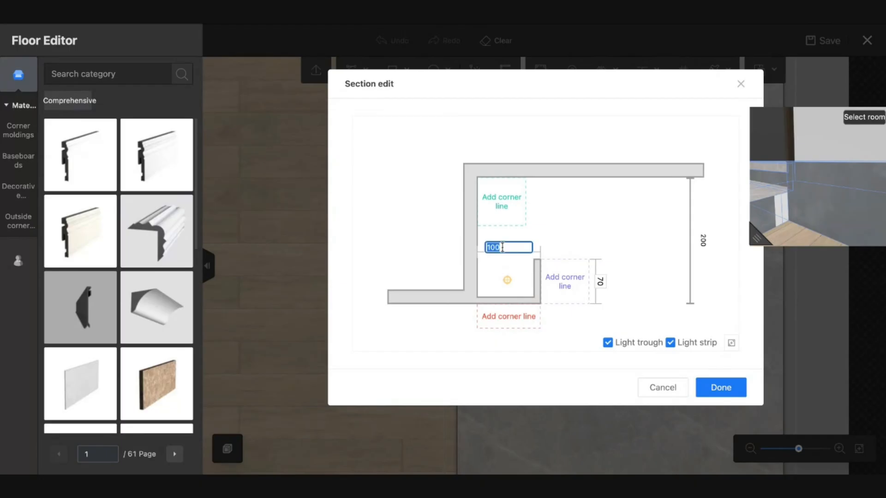
key("Return")
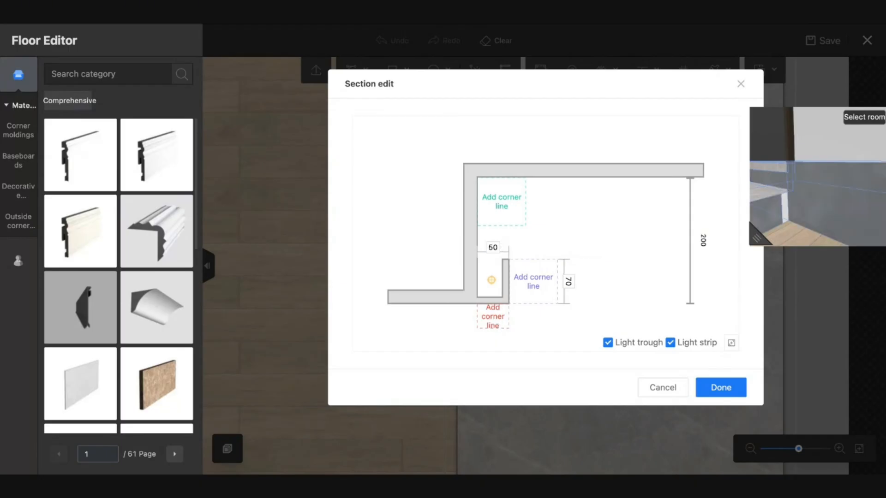
left_click(493, 247)
type("5")
key("Return")
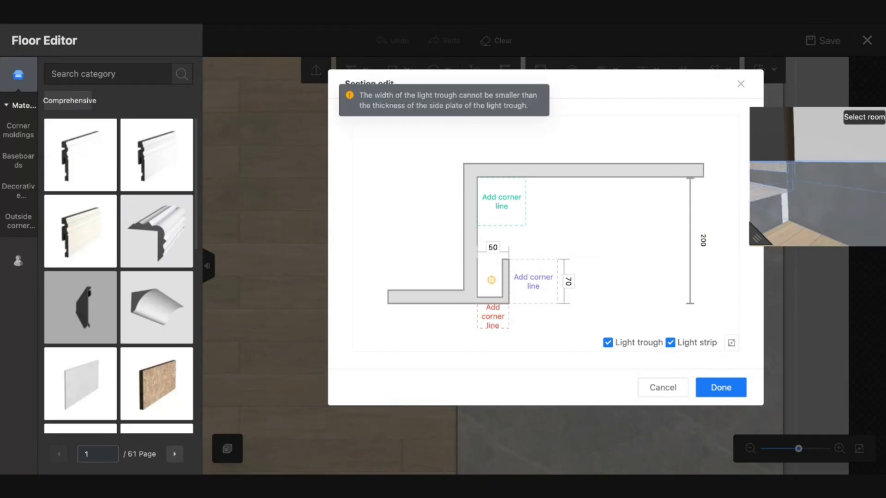
left_click(492, 248)
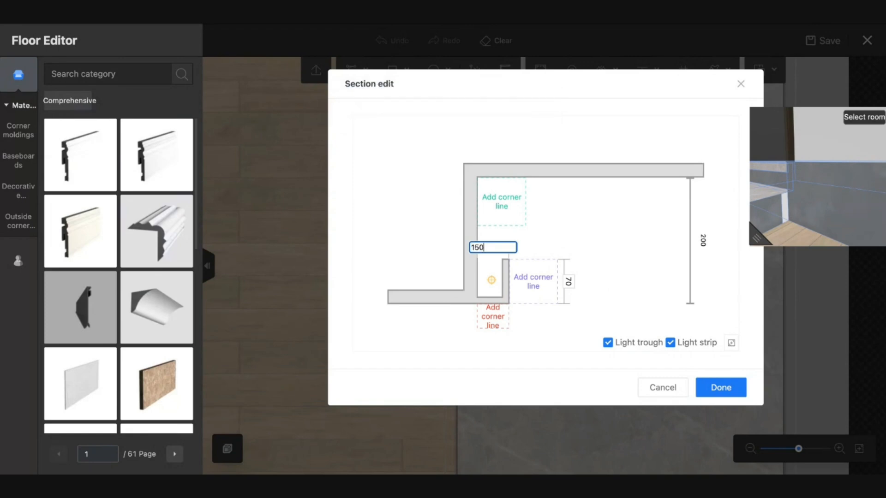
key("Return")
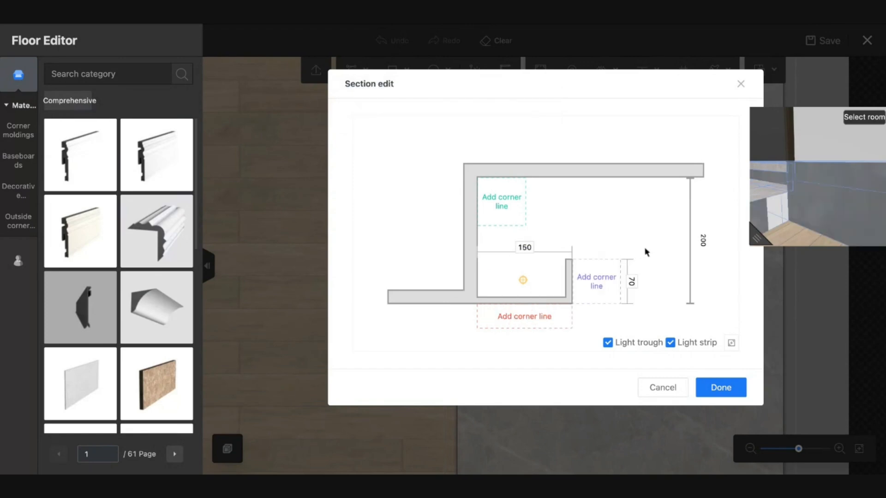
left_click(724, 388)
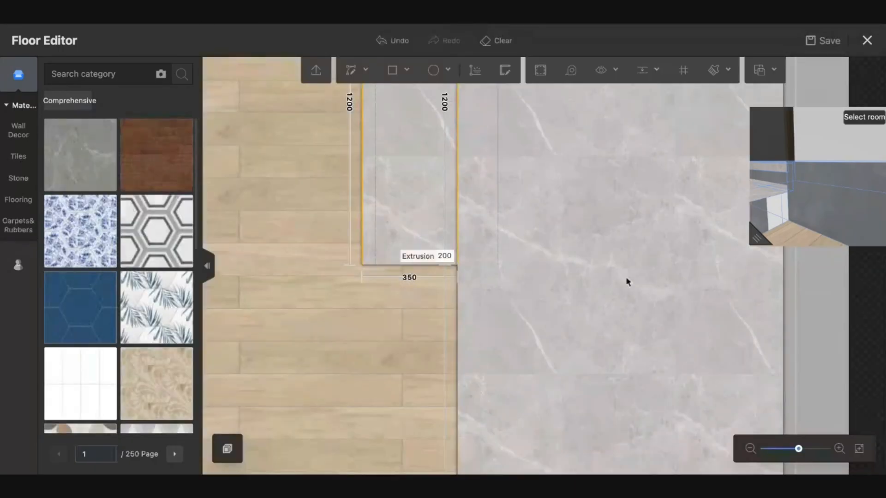
left_click(457, 235)
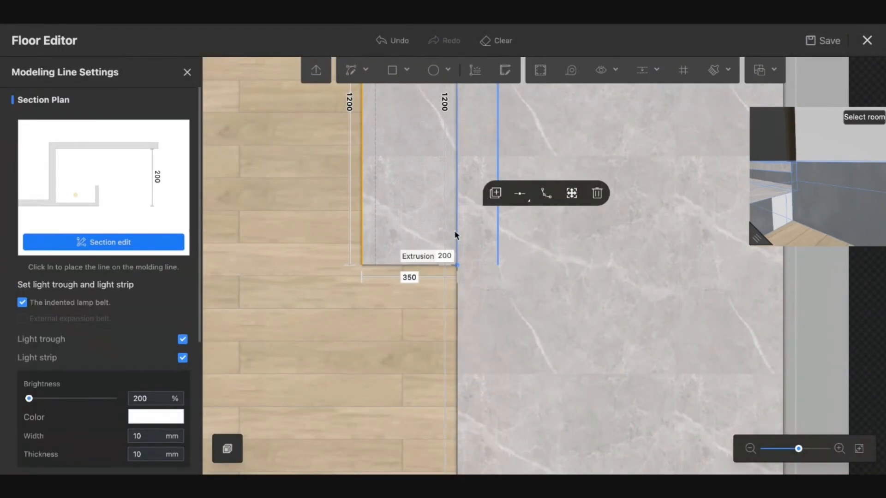
scroll(457, 226, "down", 5)
scroll(455, 199, "up", 3)
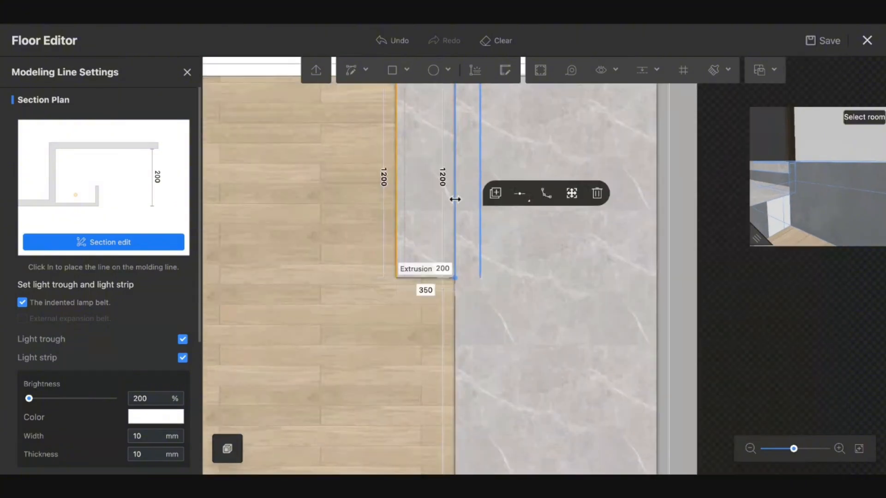
left_click_drag(454, 200, 444, 199)
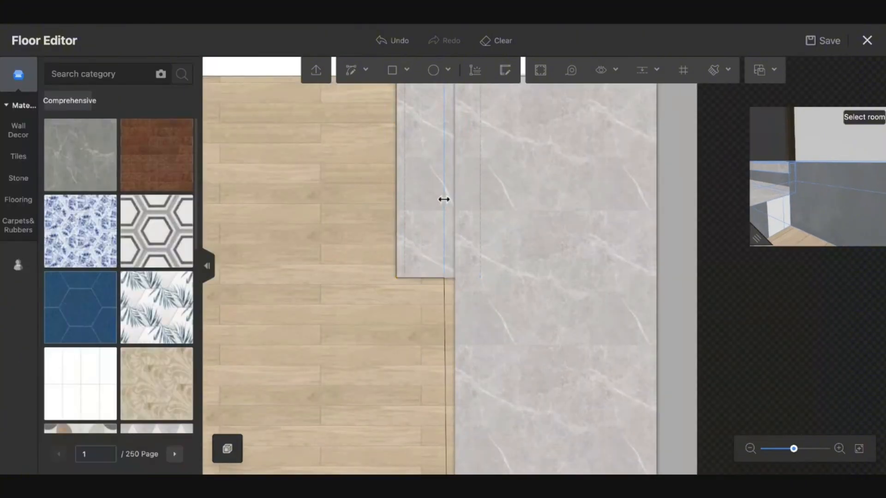
left_click(444, 199)
left_click(455, 283)
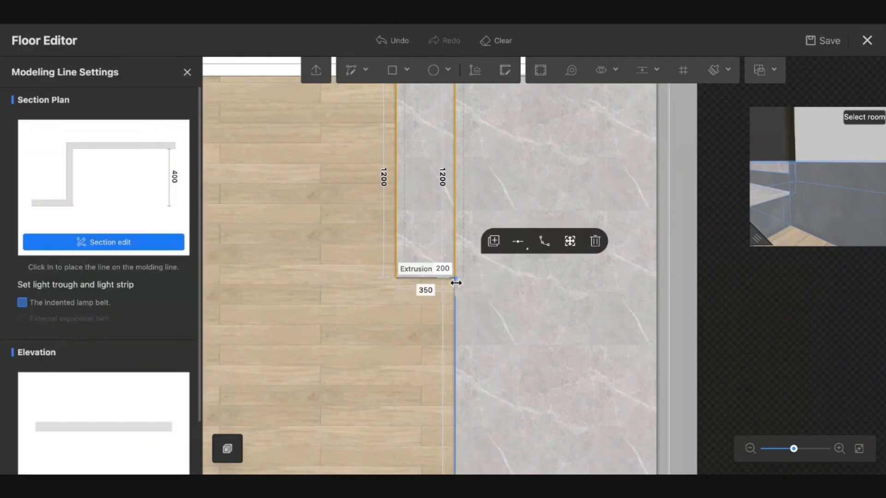
left_click(454, 267)
left_click(456, 263)
left_click_drag(456, 262, 443, 262)
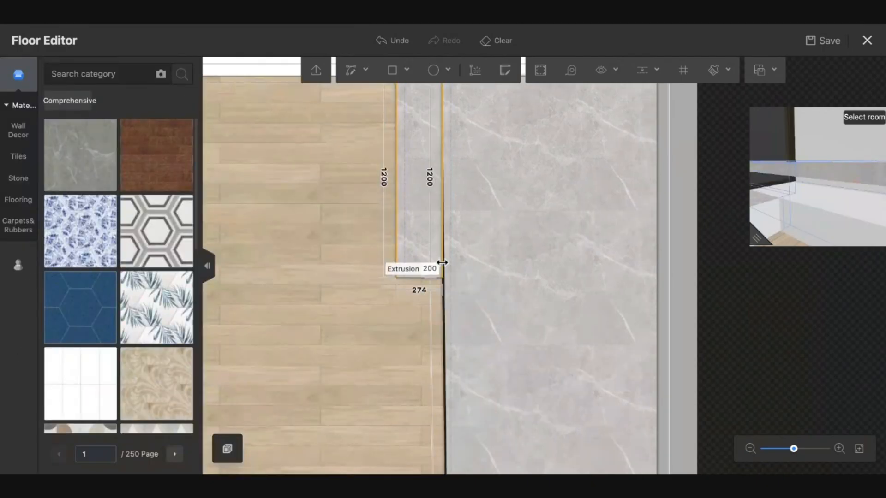
key("ctrl+z")
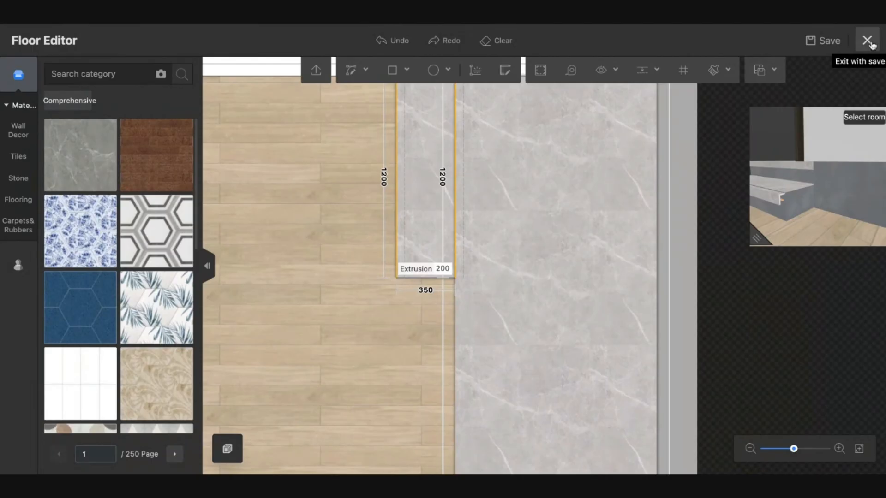
left_click(867, 41)
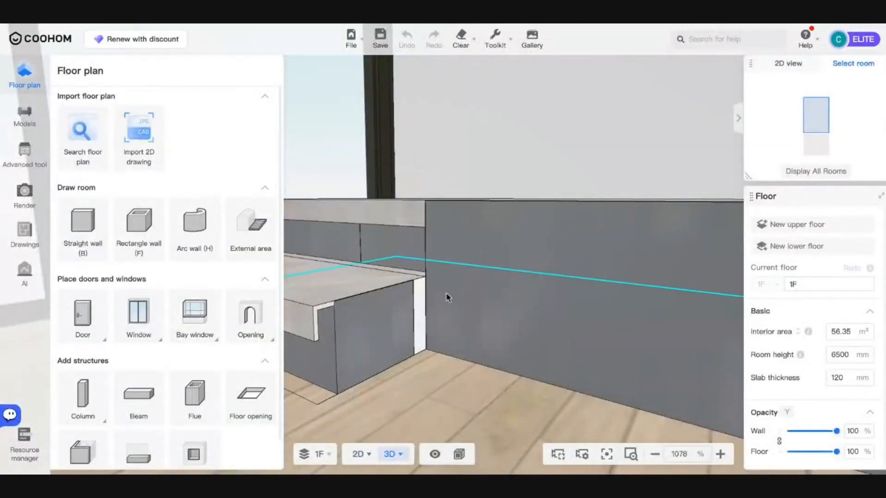
- View the whole room, select the room floor and open it in the Floor Editor
scroll(490, 332, "down", 5)
left_click_drag(491, 333, 459, 315)
scroll(458, 314, "down", 5)
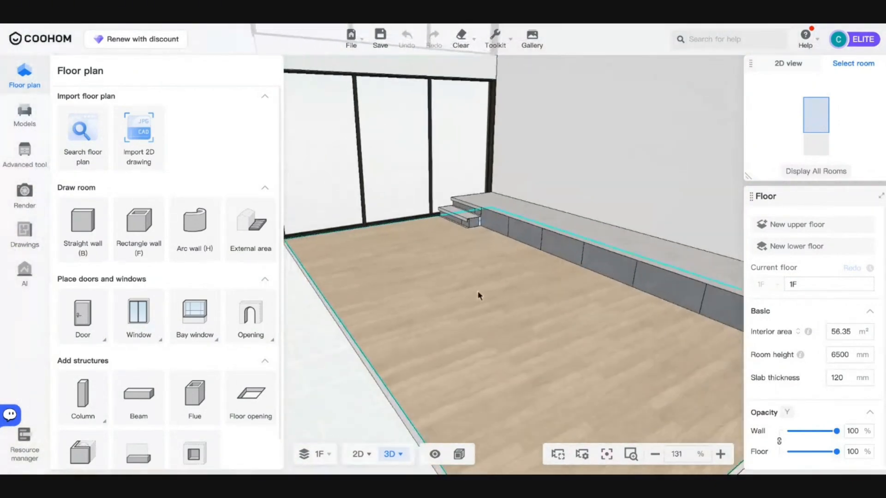
left_click(477, 292)
left_click(432, 166)
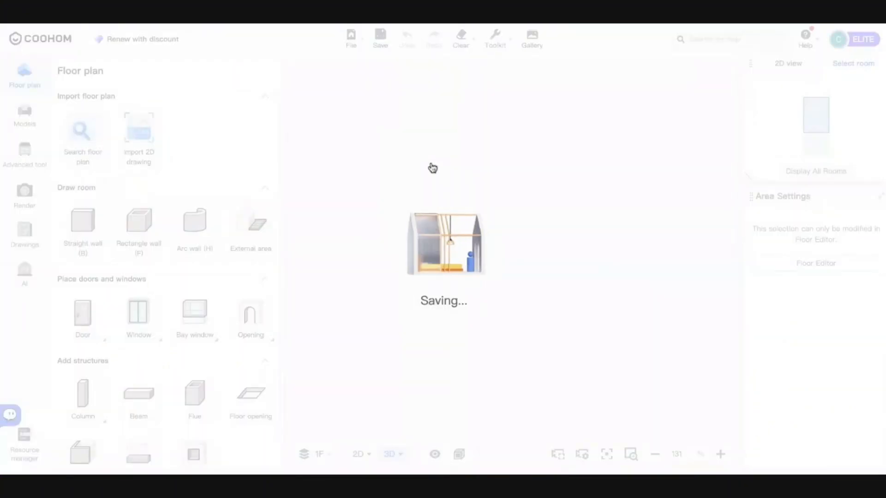
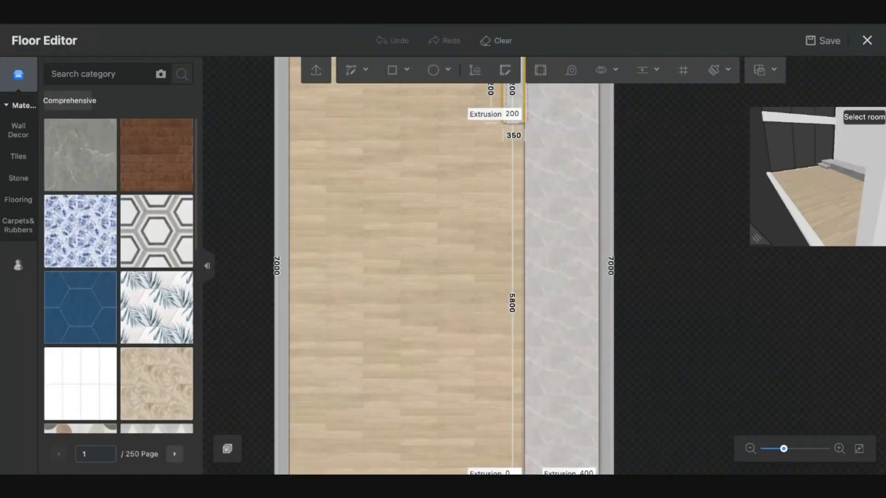
- Search the materials for 'concrete' and apply concrete textures to the main floor
scroll(112, 323, "down", 5)
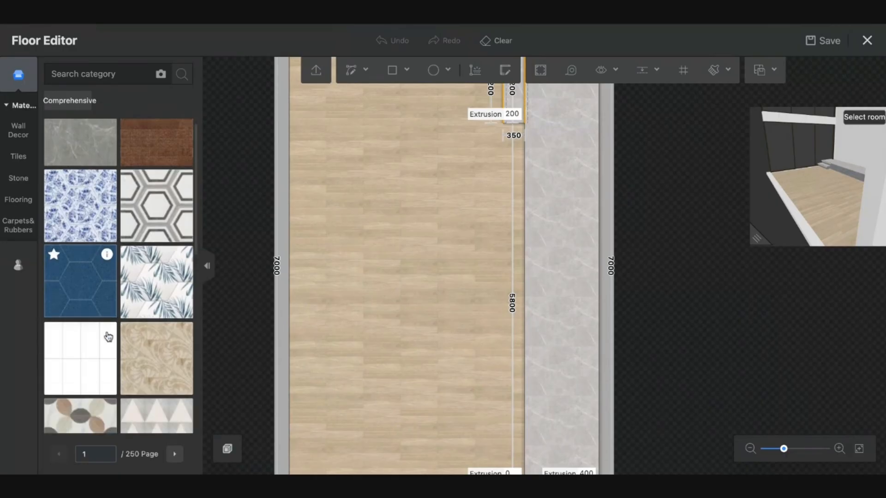
scroll(111, 204, "down", 1)
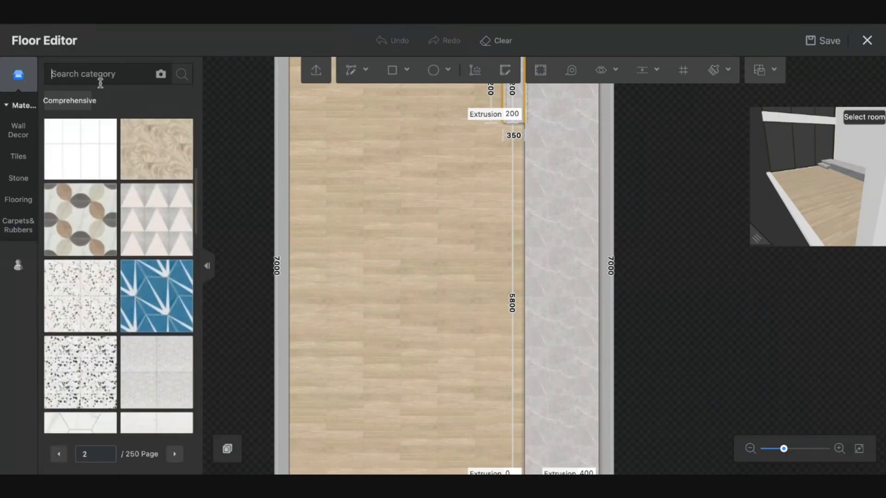
left_click(100, 81)
type("condrete")
key("Return")
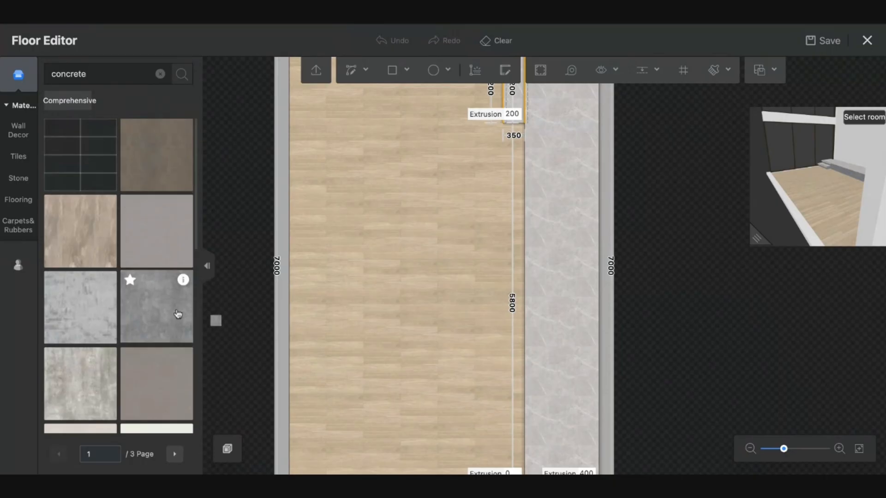
left_click_drag(177, 314, 407, 268)
scroll(120, 295, "down", 3)
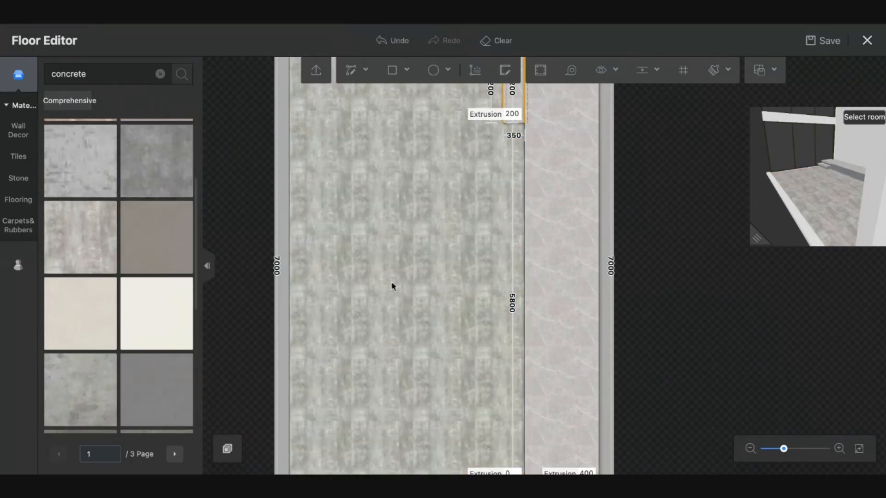
scroll(184, 372, "down", 2)
left_click_drag(200, 319, 438, 286)
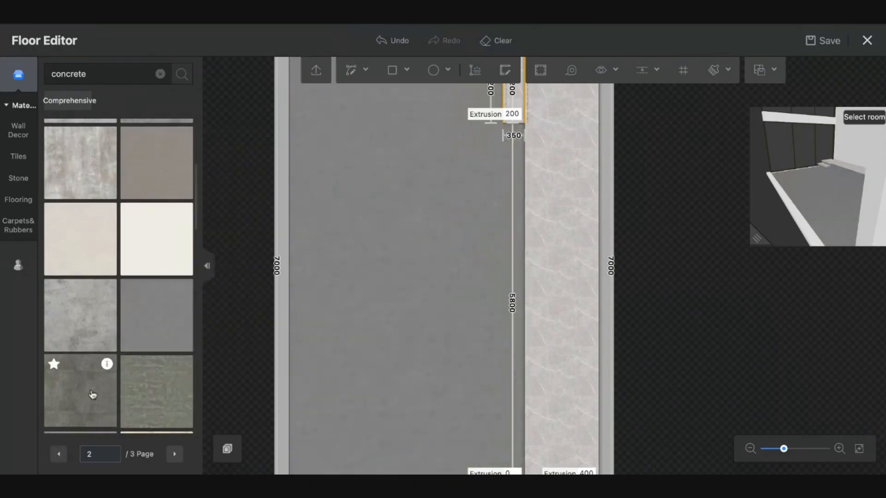
- Try light patterned and darker grey concrete, finishing with the dark grid tile
scroll(405, 203, "up", 3)
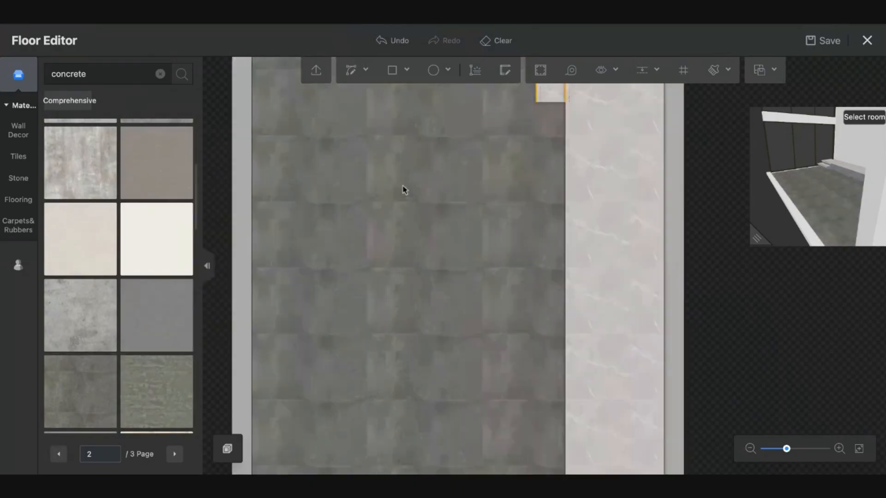
left_click_drag(374, 216, 372, 214)
scroll(344, 217, "down", 3)
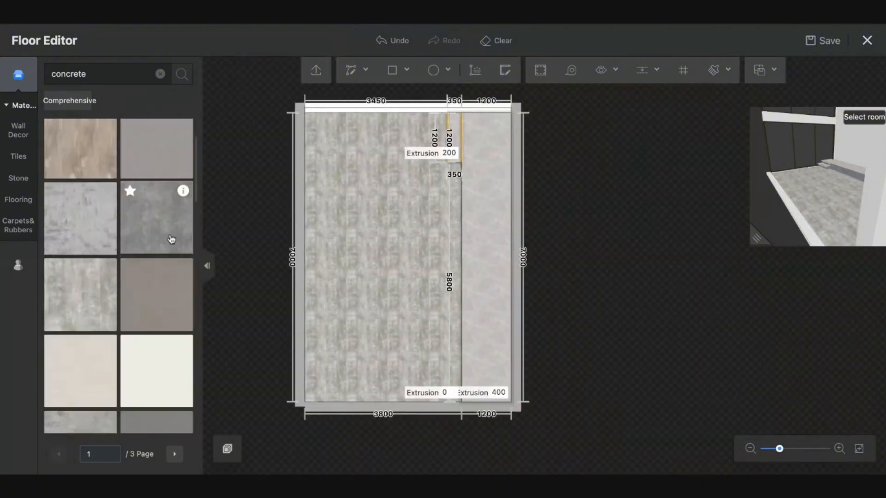
left_click_drag(169, 239, 383, 213)
scroll(187, 214, "up", 2)
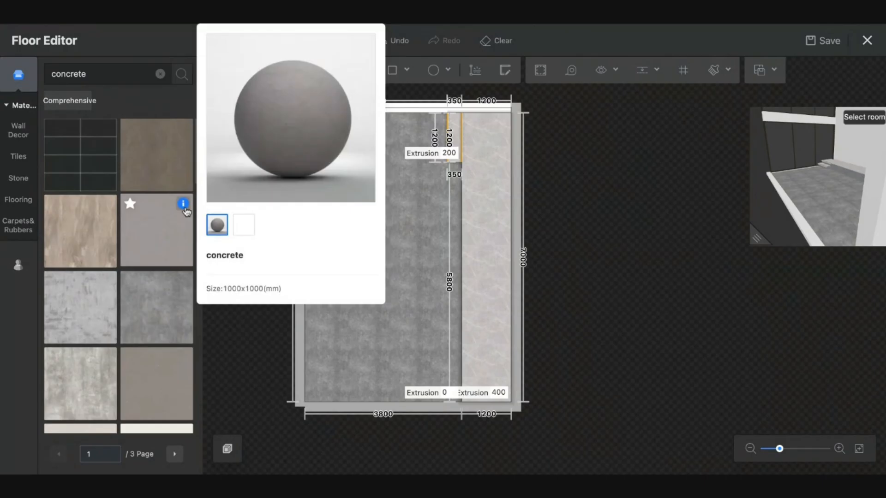
scroll(185, 207, "down", 8)
scroll(159, 198, "up", 7)
scroll(92, 185, "up", 2)
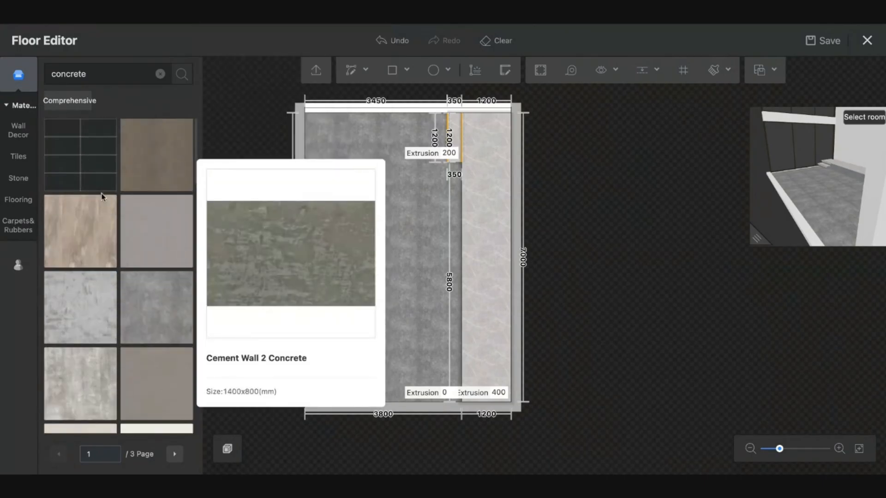
left_click_drag(386, 159, 386, 148)
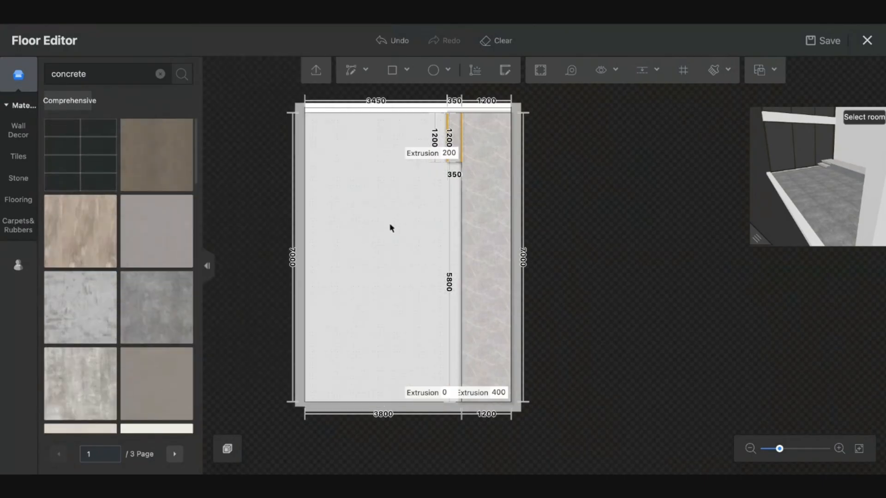
scroll(416, 221, "up", 3)
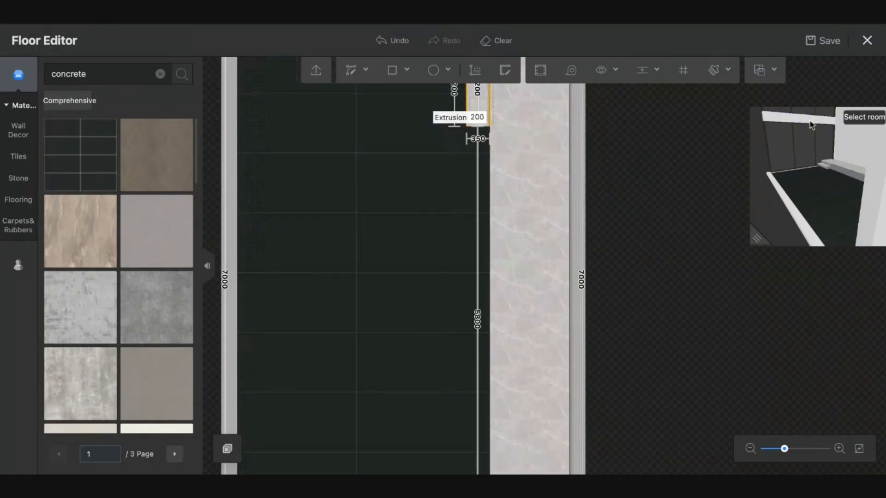
- Close the Floor Editor and open the Construction > Stairs models
left_click(868, 39)
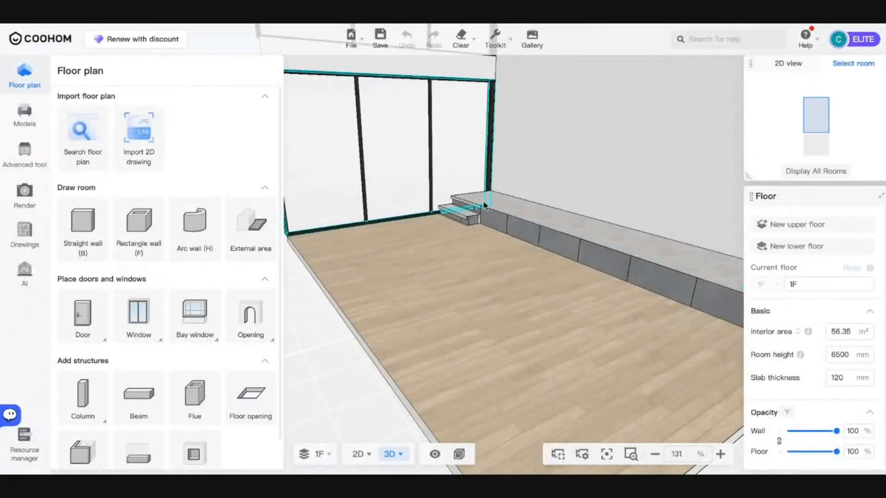
left_click_drag(478, 261, 388, 253)
left_click(10, 114)
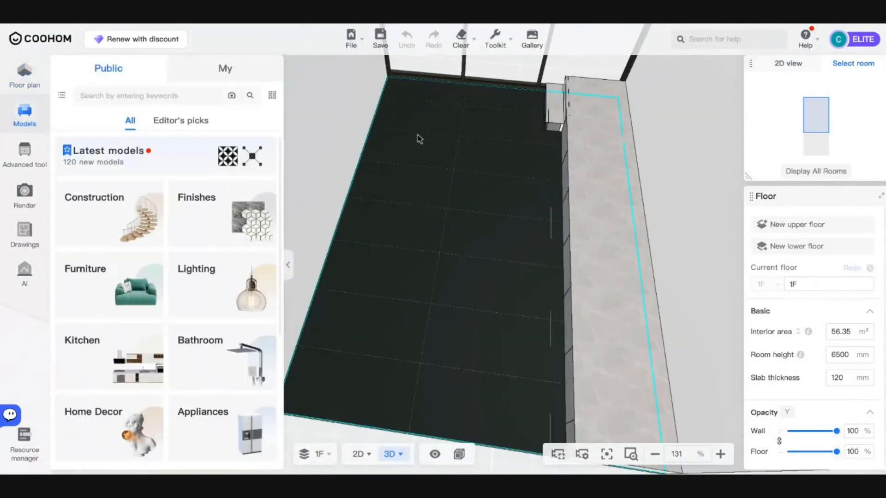
left_click(135, 212)
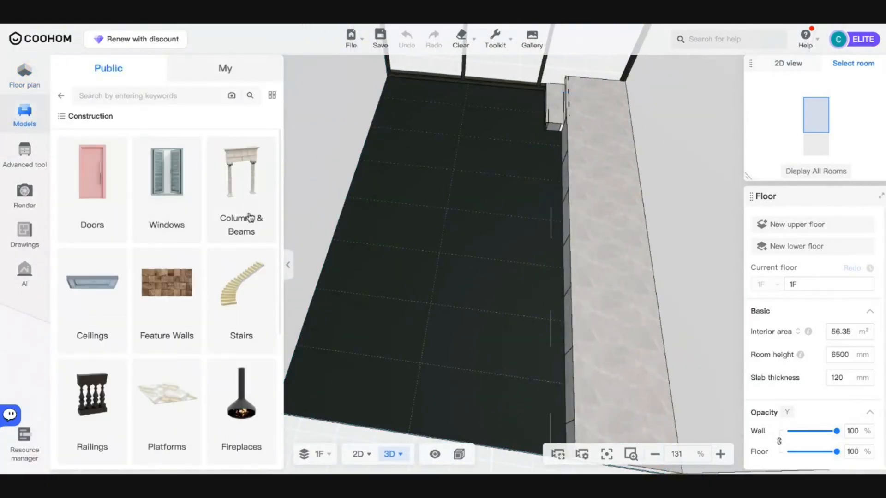
left_click(243, 305)
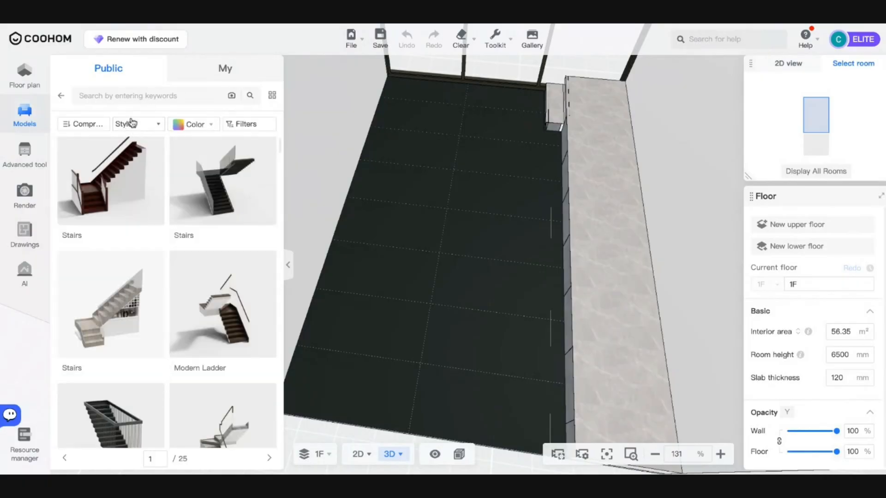
- Filter the stairs to Modern style and pick the glass-railed modern stair
left_click(131, 124)
left_click(132, 125)
left_click(143, 125)
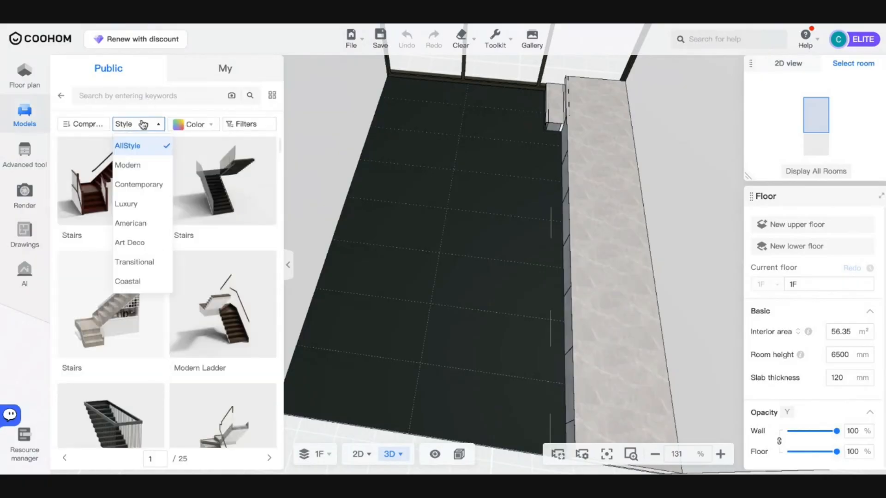
left_click(133, 165)
scroll(173, 232, "down", 4)
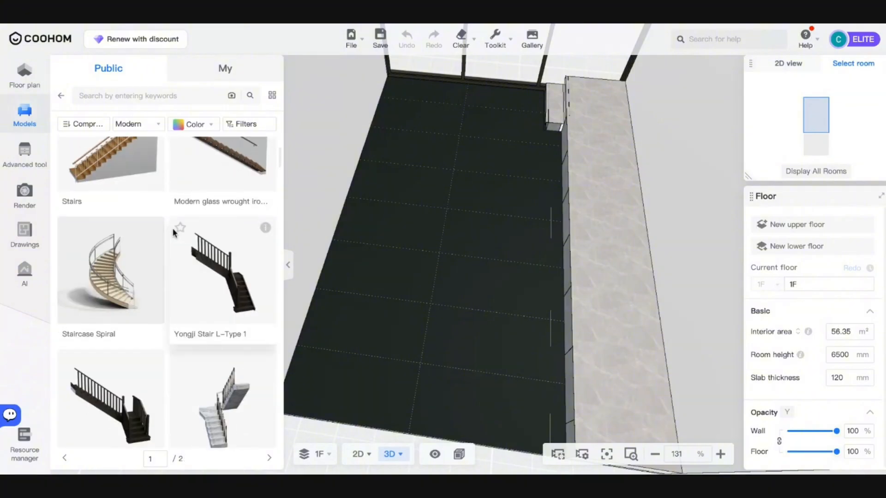
scroll(175, 236, "up", 2)
scroll(193, 239, "down", 6)
scroll(210, 249, "up", 8)
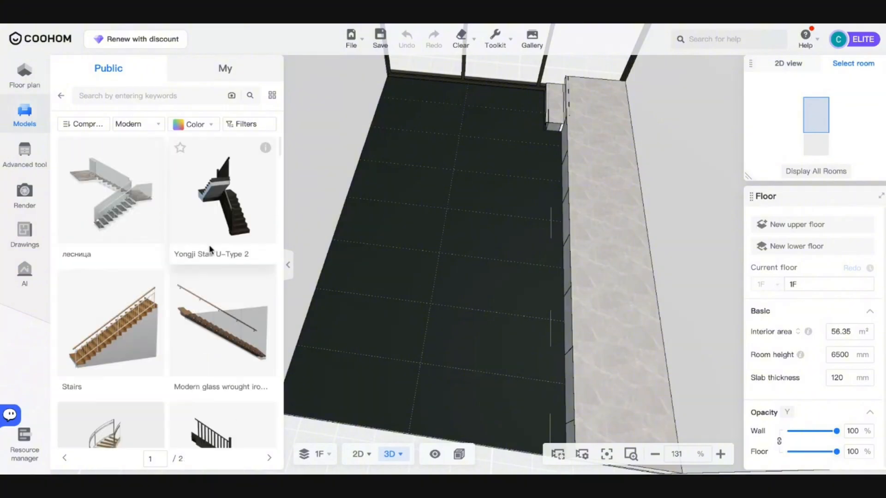
left_click(210, 249)
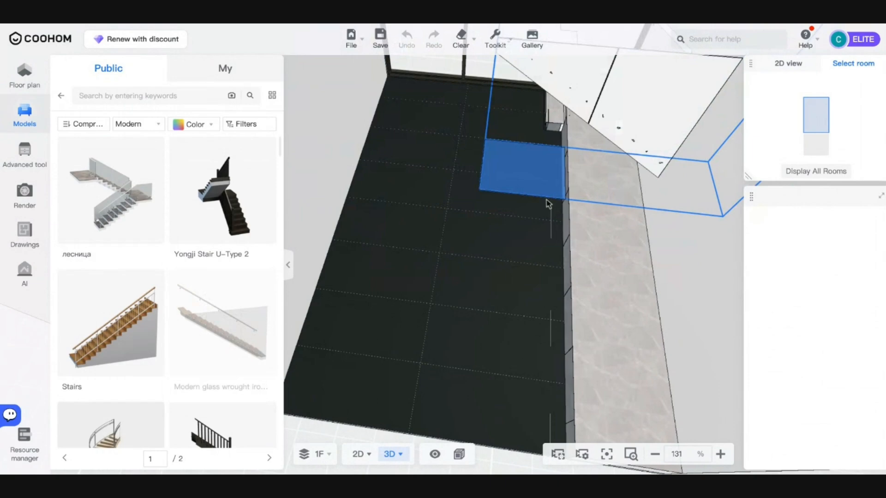
- Drop the glass-railed stair into the room, turn it 180° and push it against the right wall
left_click(548, 203)
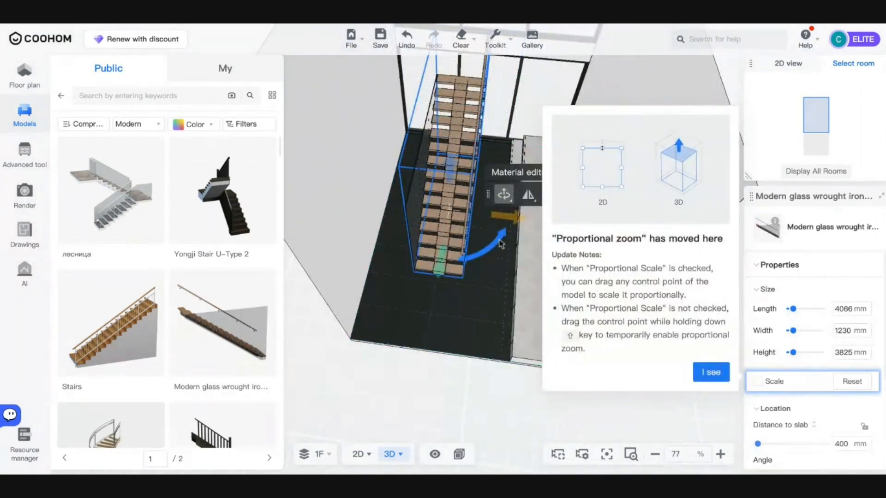
left_click_drag(502, 244, 354, 157)
right_click_drag(512, 231, 457, 222)
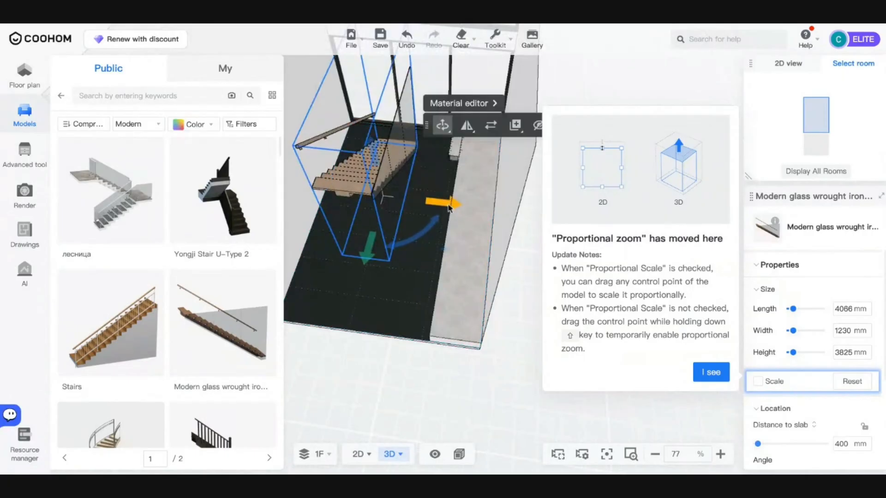
left_click_drag(449, 208, 528, 209)
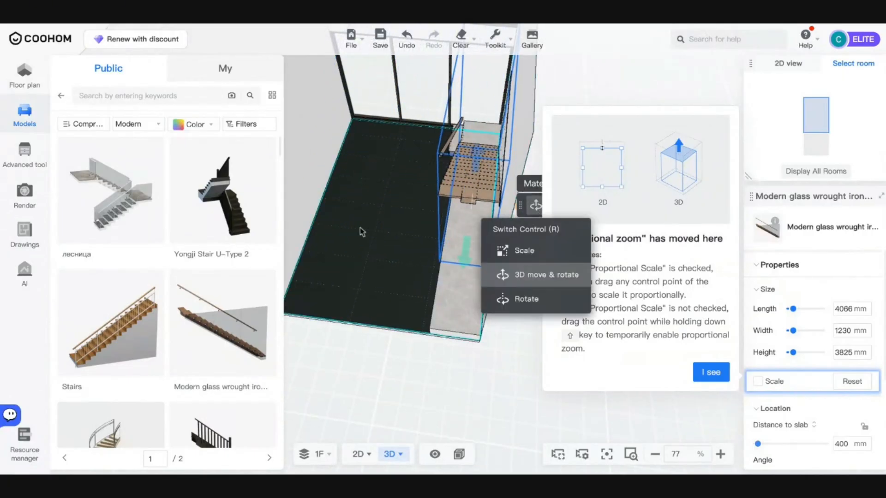
left_click_drag(362, 232, 489, 216)
scroll(488, 216, "up", 4)
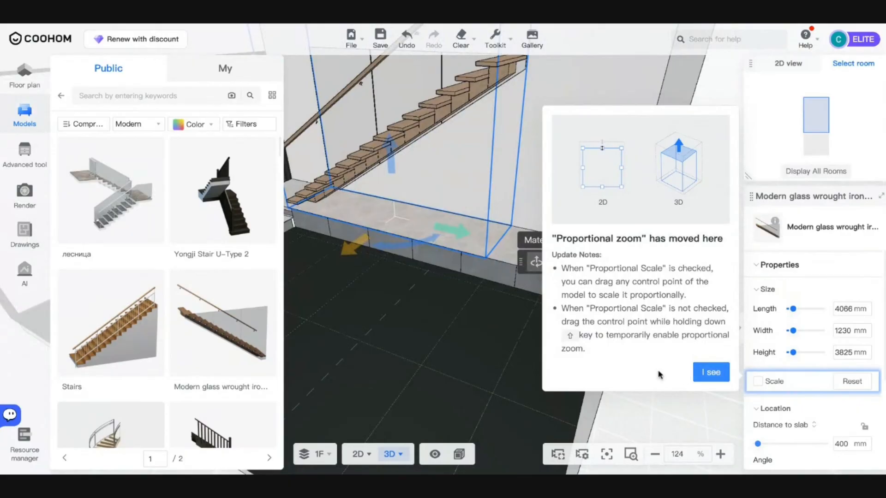
left_click(699, 375)
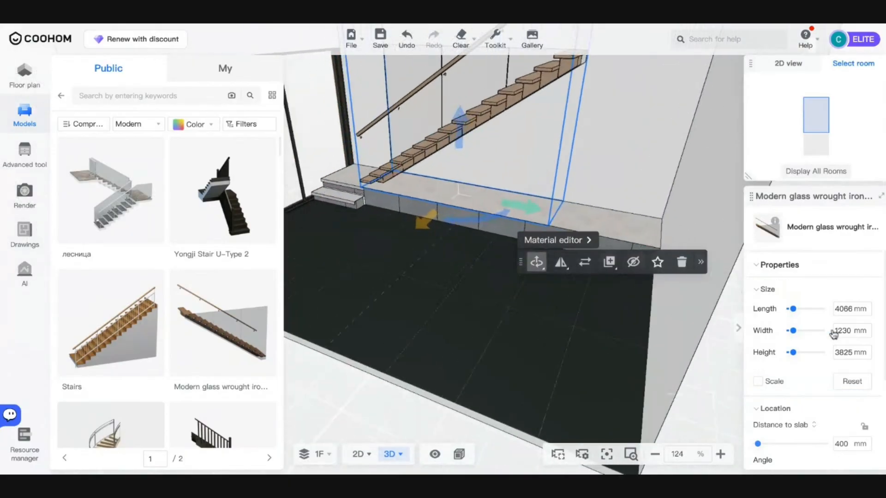
- Set the stair width to 1200 mm and align it along the wall in the 2D plan
left_click(836, 330)
type("00")
key("Return")
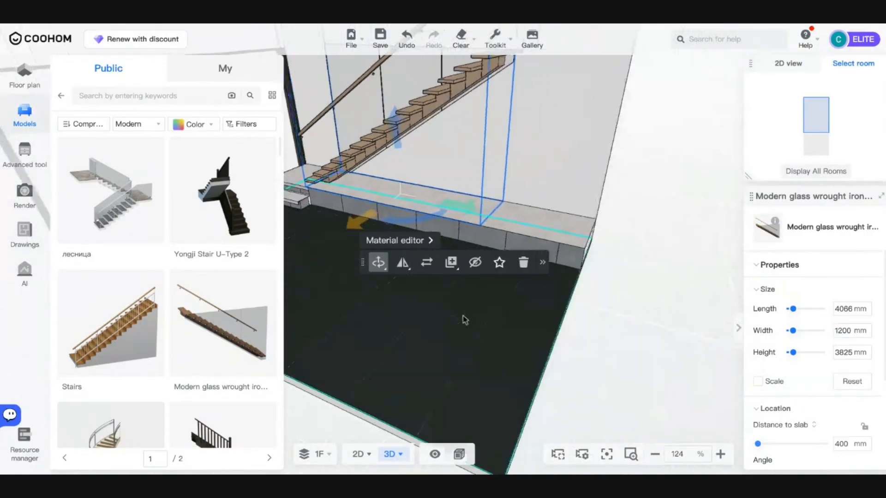
left_click(359, 455)
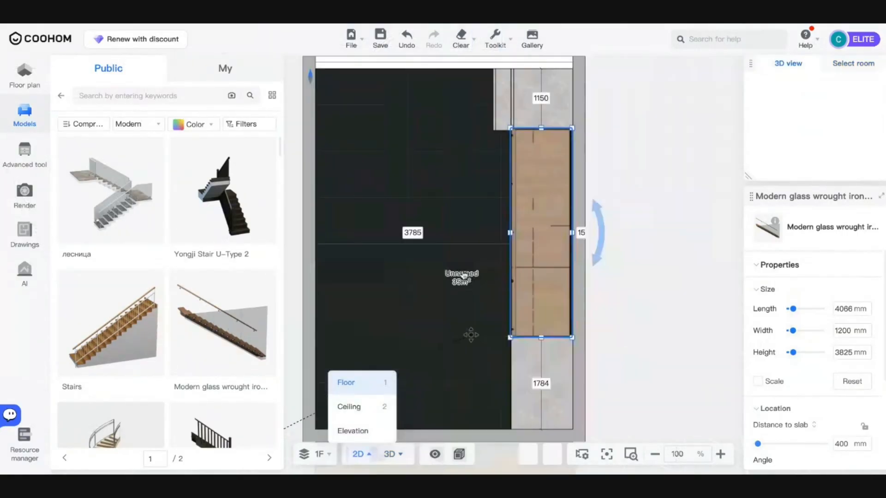
left_click_drag(528, 179, 531, 179)
scroll(472, 231, "down", 2)
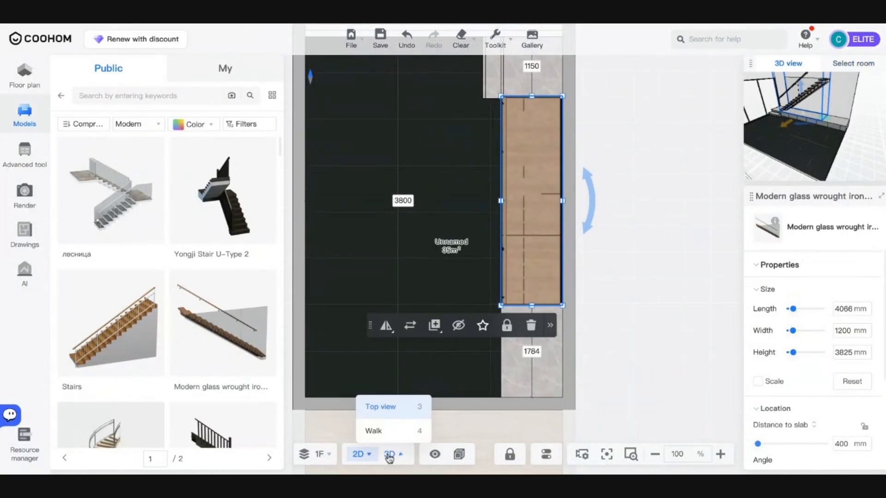
left_click(389, 458)
left_click_drag(411, 332, 677, 289)
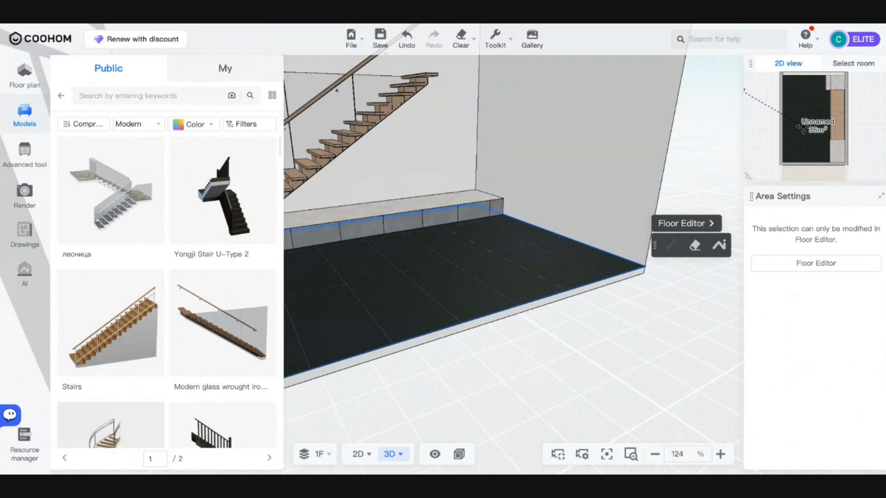
- Return from the stairs results to the top-level categories and open Furniture
left_click_drag(599, 293, 471, 322)
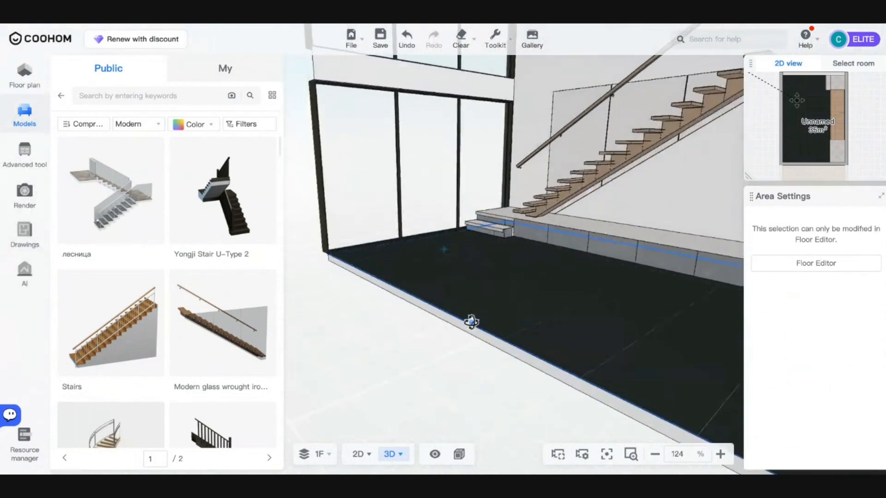
scroll(470, 322, "down", 5)
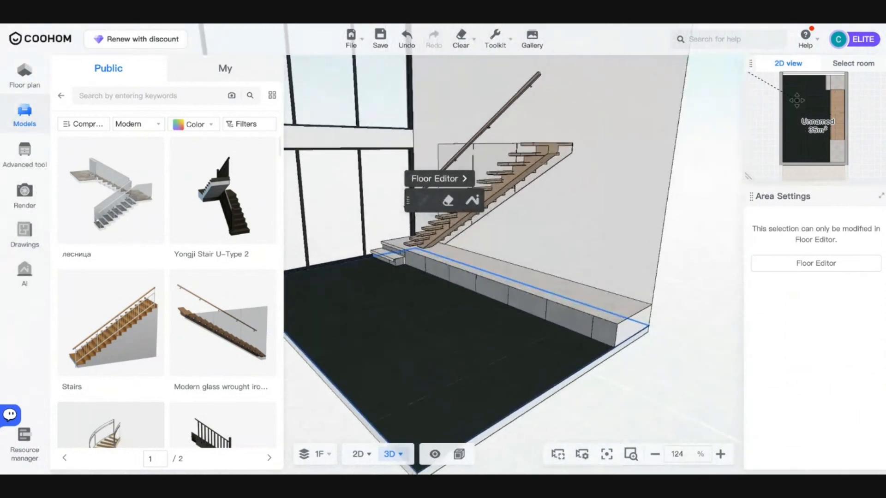
left_click_drag(463, 306, 401, 337)
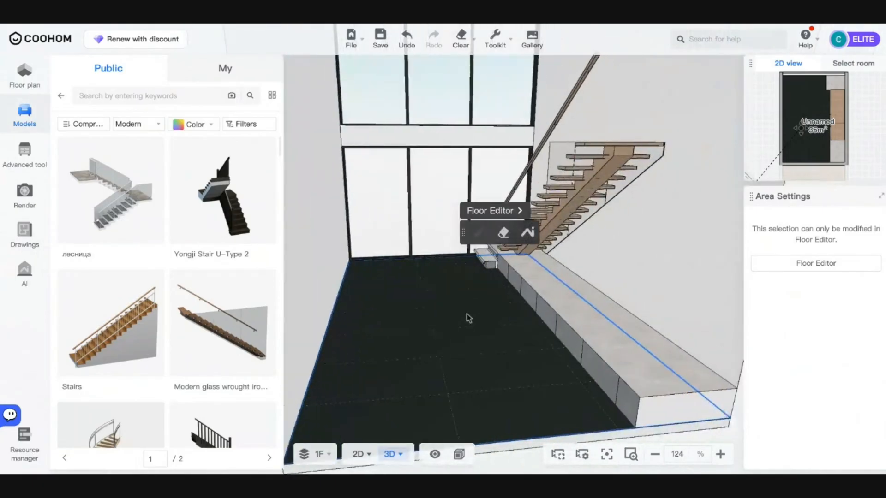
left_click_drag(468, 317, 351, 319)
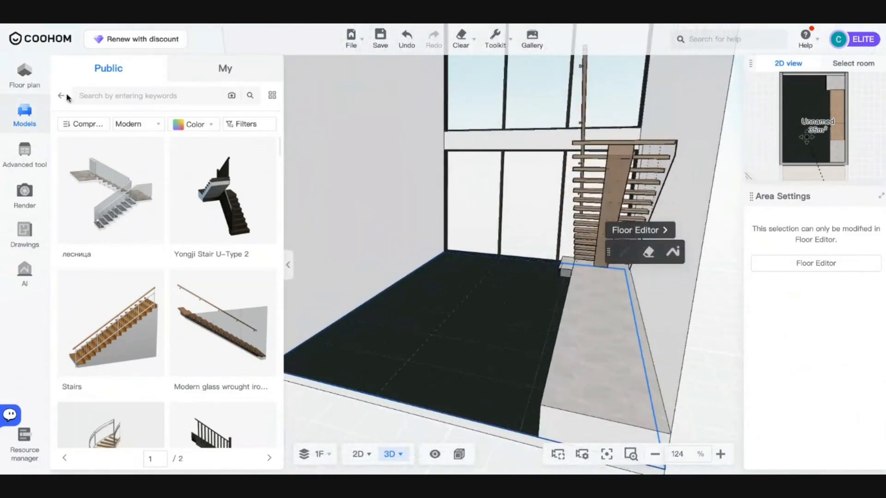
left_click(61, 96)
left_click(60, 96)
left_click(133, 279)
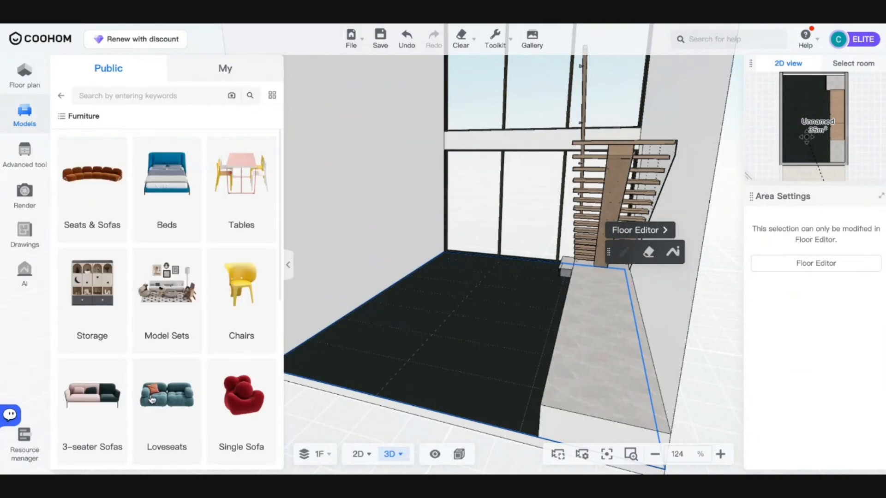
- Filter Furniture Model Sets to Sofa Sets and scroll through the sofa arrangements
scroll(159, 338, "down", 2)
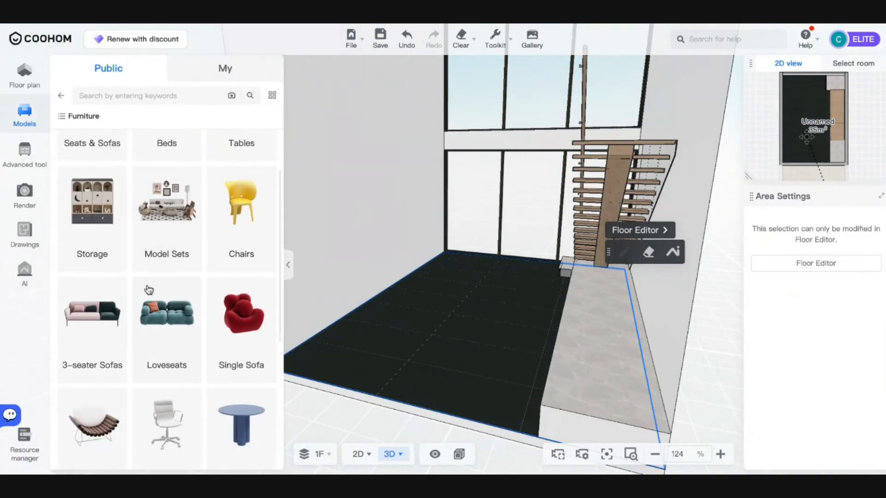
scroll(148, 293, "up", 2)
left_click(164, 295)
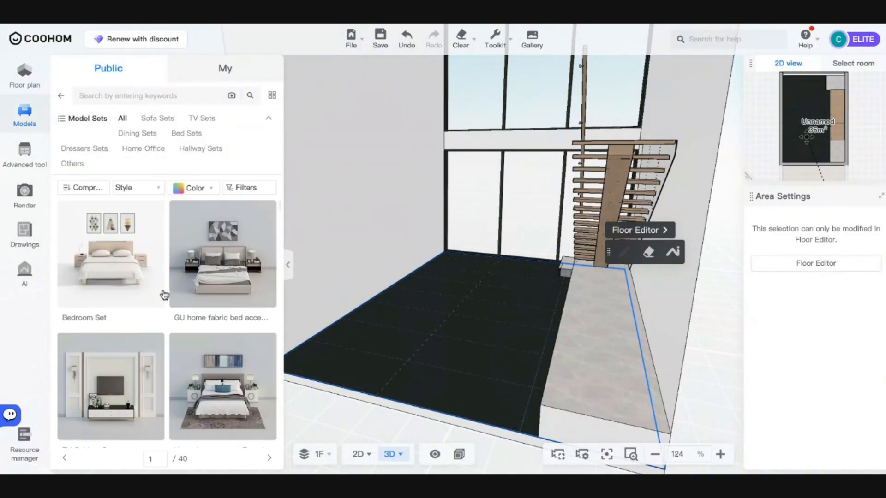
left_click(158, 119)
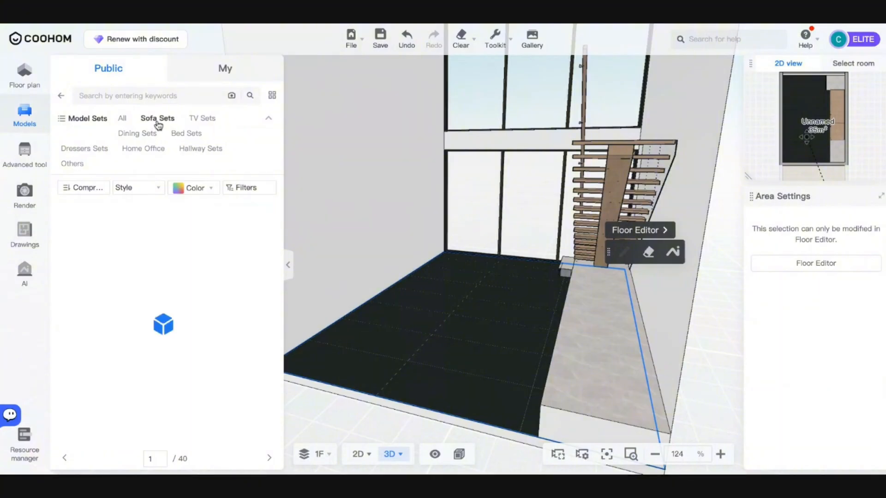
left_click_drag(429, 308, 394, 319)
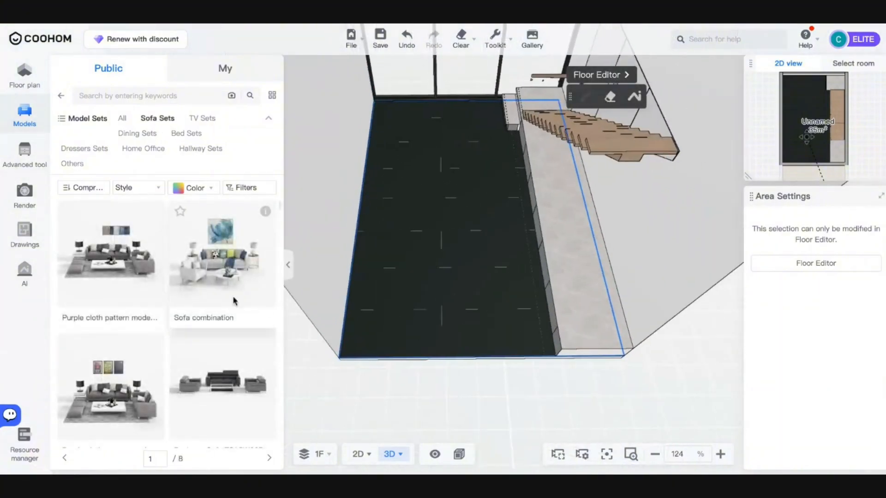
scroll(170, 389, "down", 10)
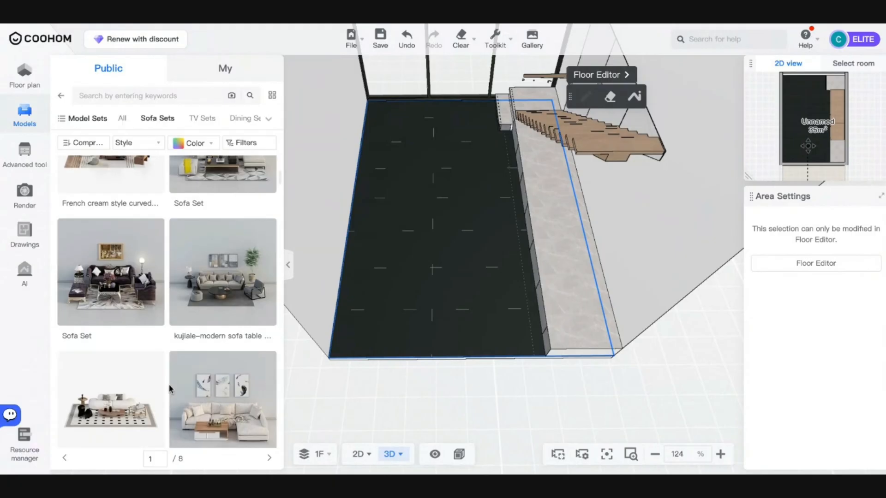
scroll(166, 300, "down", 3)
scroll(166, 299, "down", 4)
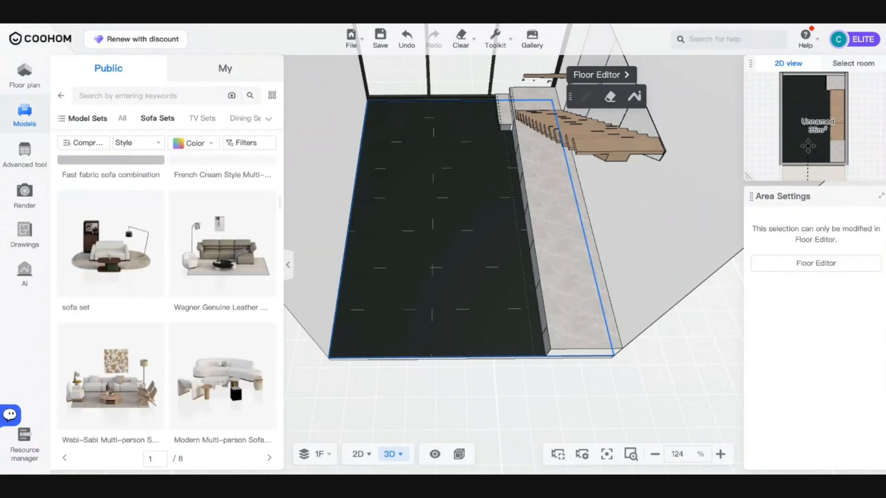
- Drag the Wagner leather sofa set into the living room, shifted away from the stair platform
left_click_drag(218, 230, 490, 245)
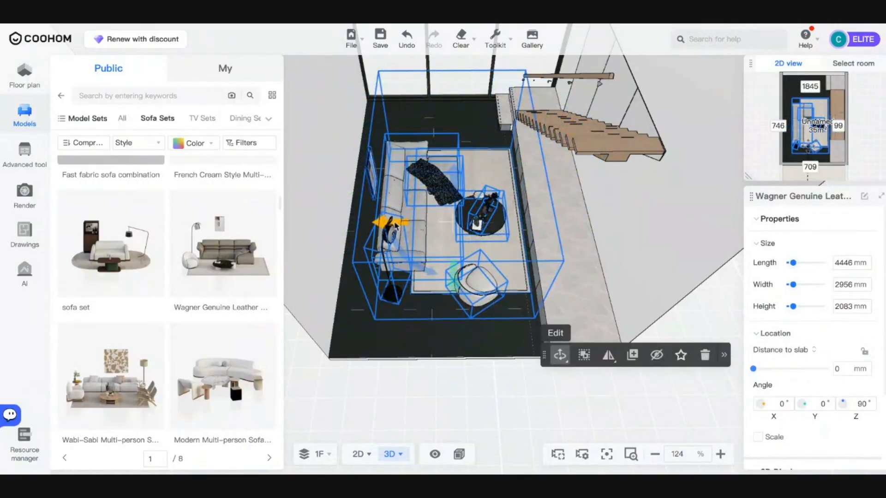
left_click_drag(395, 225, 350, 227)
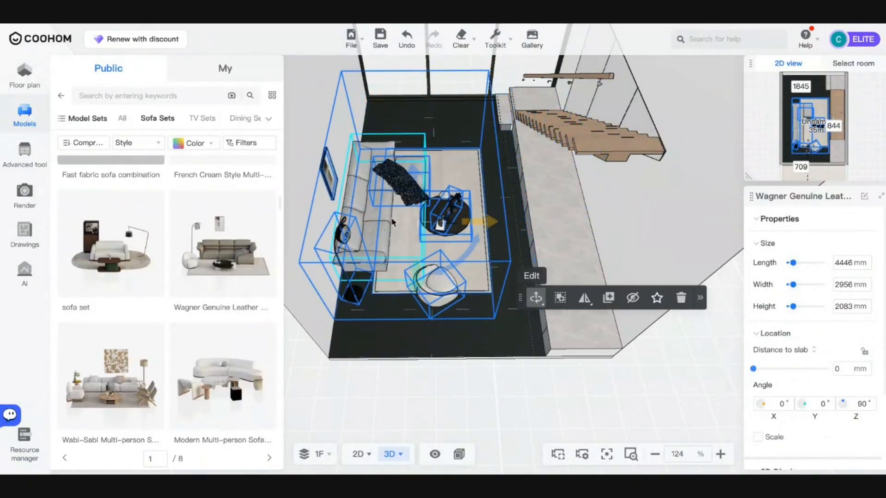
left_click(416, 181)
left_click(414, 278)
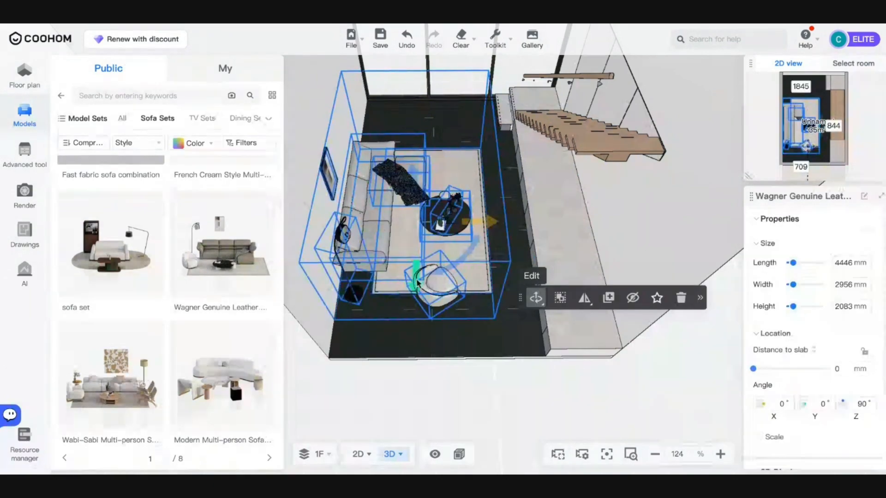
left_click_drag(417, 281, 419, 260)
left_click(488, 336)
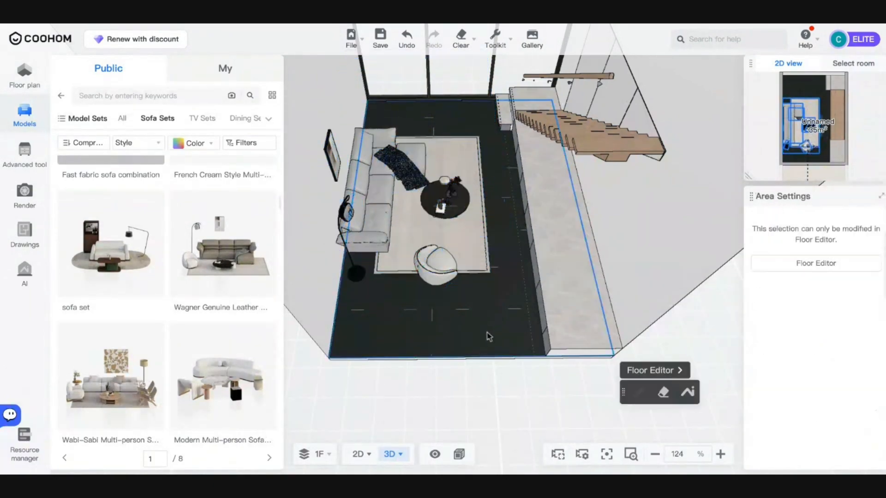
- View the furnished room at eye level, then return the catalogue to All Model Sets
left_click_drag(489, 337, 473, 291)
scroll(472, 296, "up", 5)
scroll(472, 295, "down", 4)
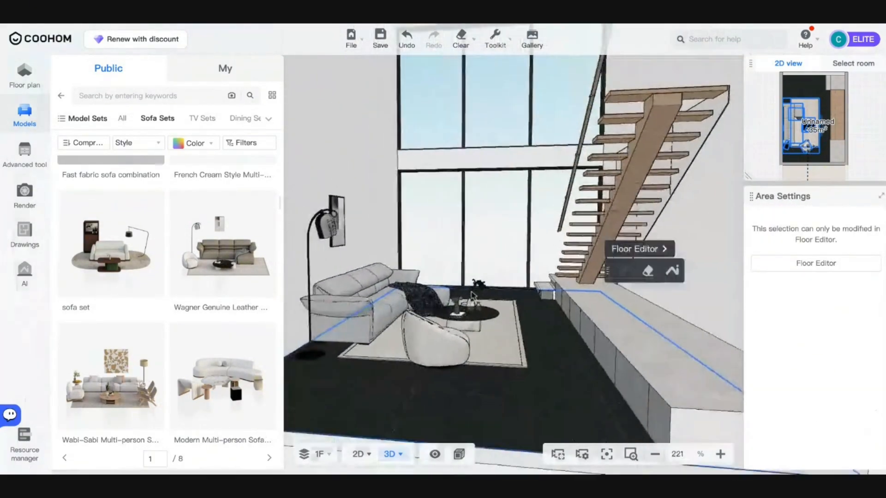
right_click_drag(473, 295, 454, 307)
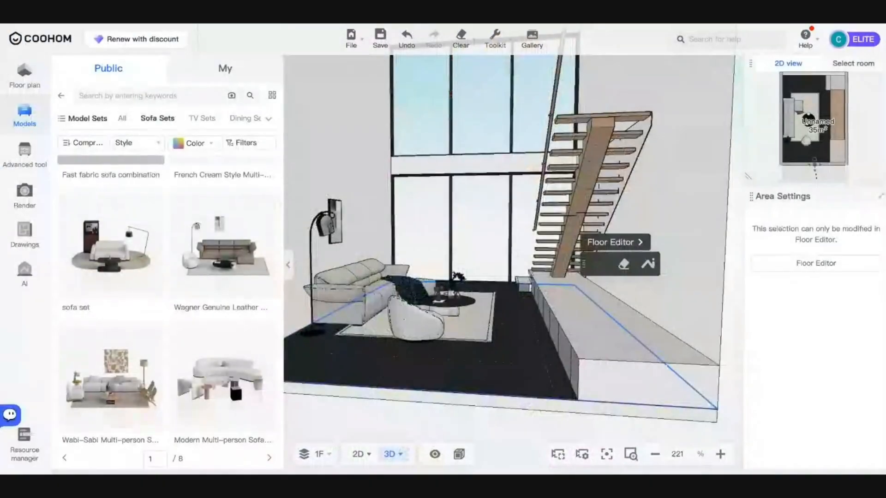
scroll(300, 270, "up", 5)
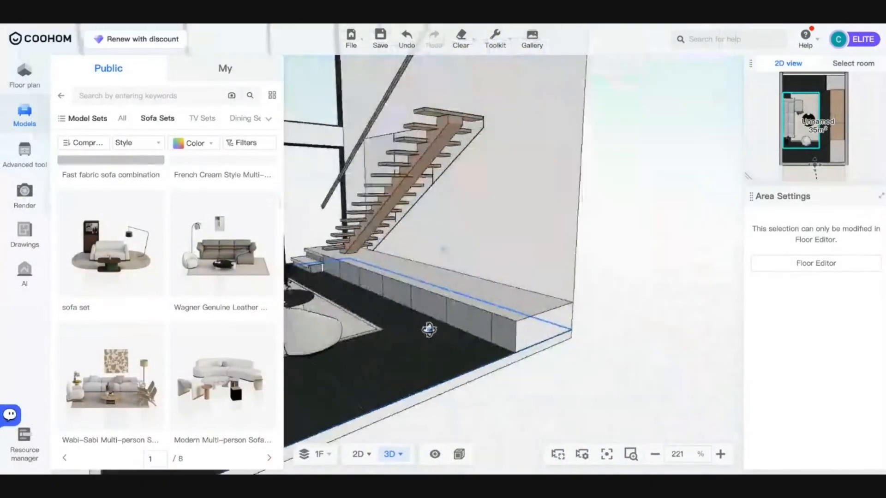
left_click(60, 96)
scroll(227, 374, "down", 8)
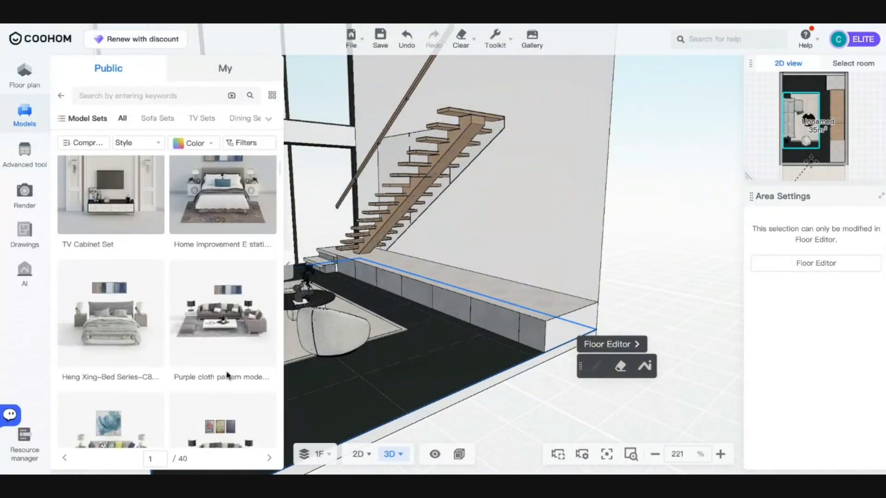
scroll(166, 300, "down", 10)
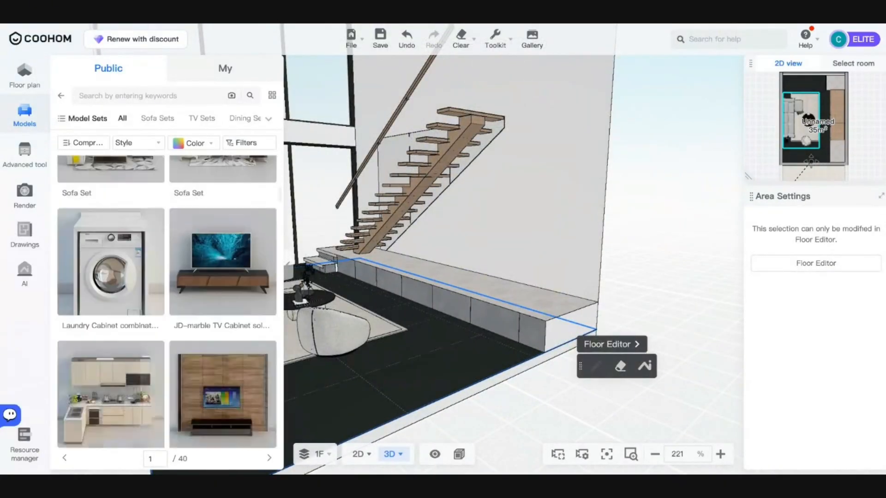
- Navigate the model library to Appliances > TV & Home Theater
left_click(61, 95)
left_click(61, 96)
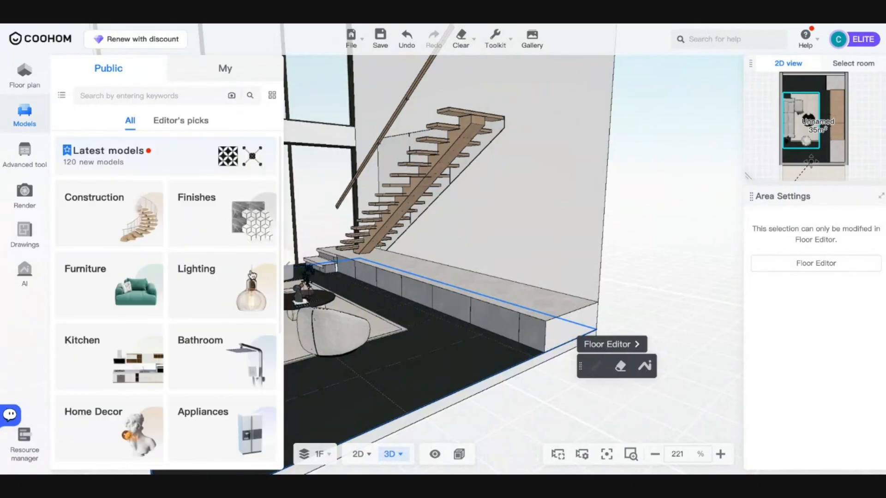
scroll(200, 300, "down", 1)
left_click(203, 362)
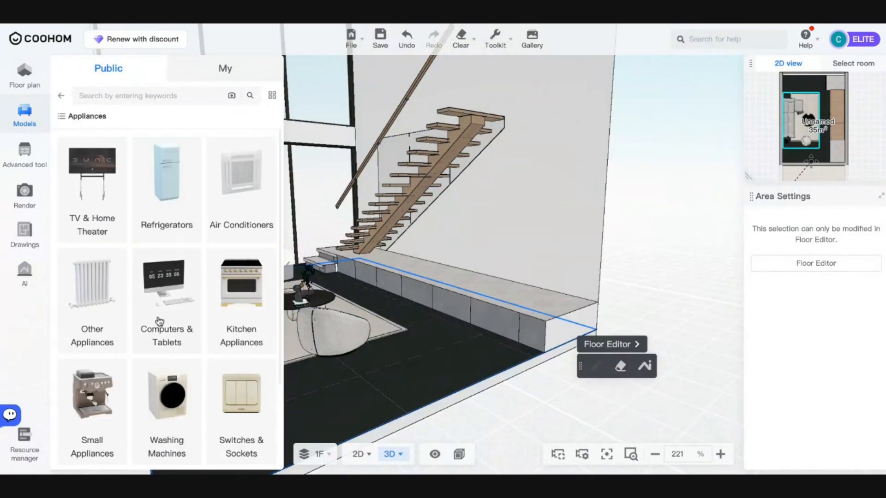
left_click(90, 217)
scroll(158, 267, "down", 10)
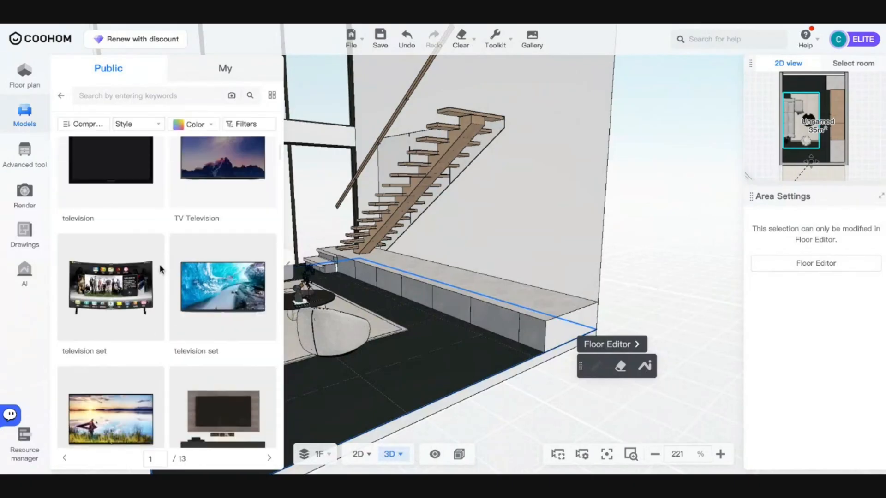
left_click(272, 98)
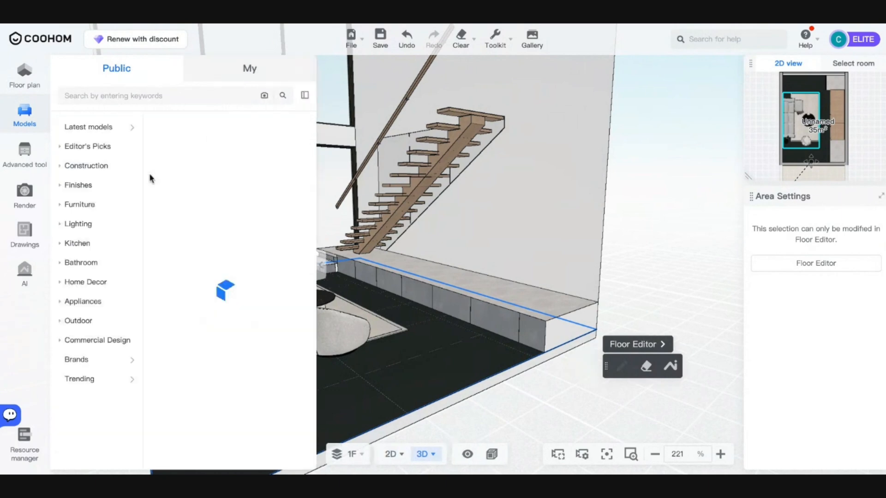
left_click(94, 297)
left_click(100, 324)
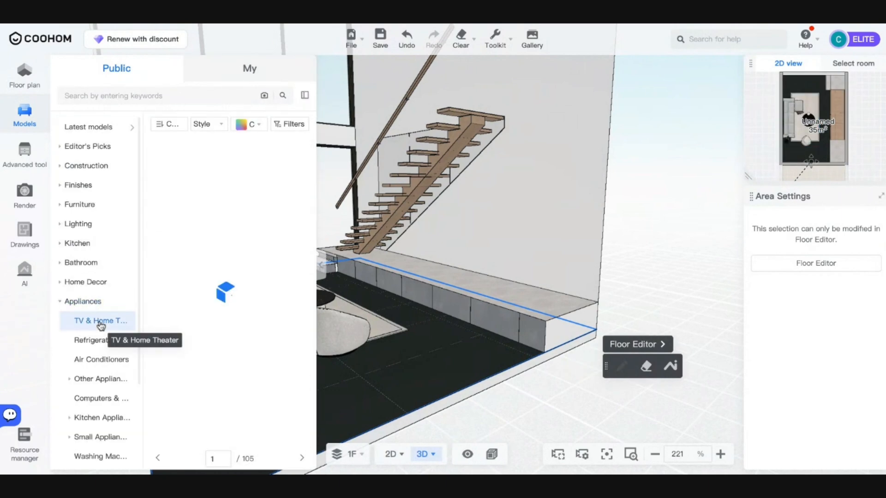
- Scroll through the TV models and drag the TV set onto the low counter beside the stairs
scroll(229, 267, "down", 6)
scroll(229, 272, "up", 2)
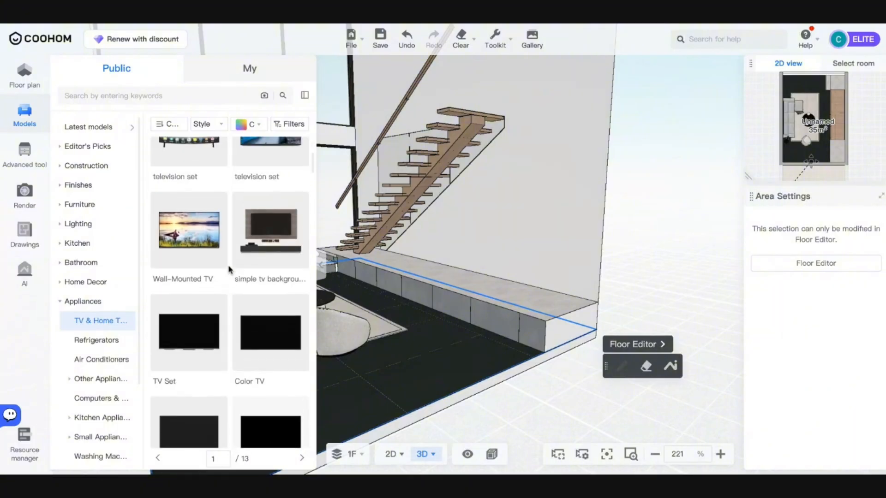
scroll(228, 266, "down", 5)
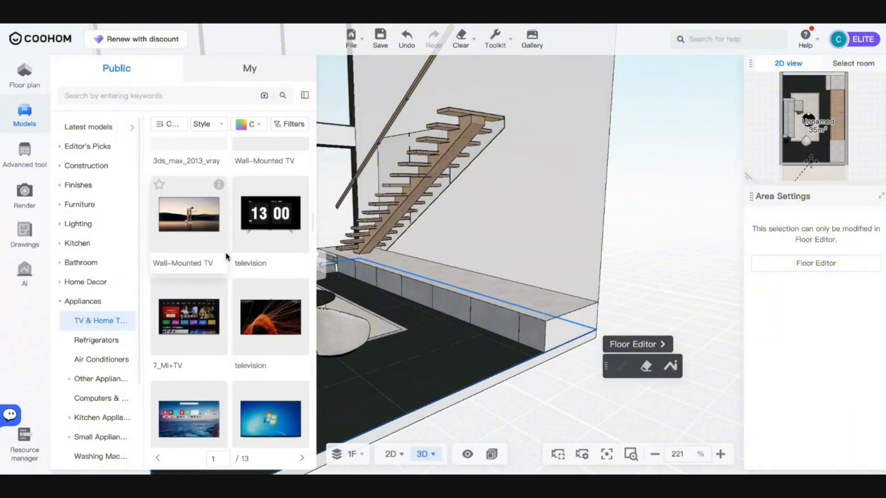
scroll(227, 257, "down", 5)
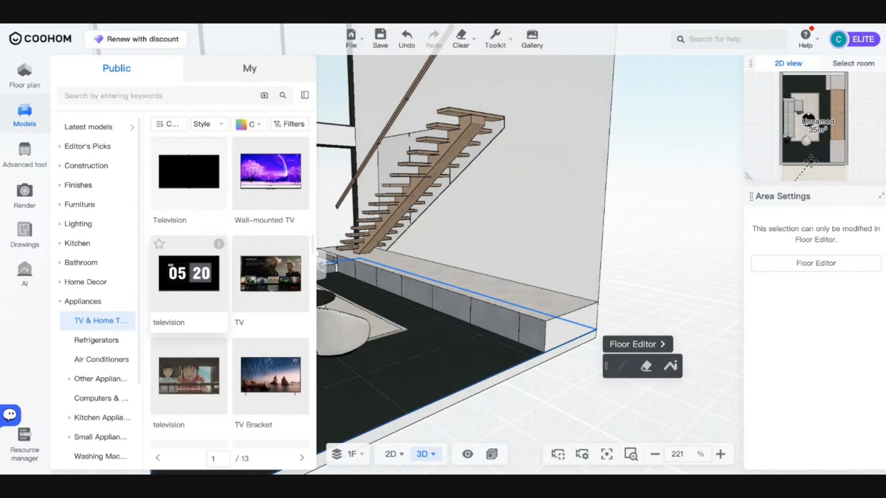
scroll(229, 277, "down", 6)
scroll(189, 258, "down", 5)
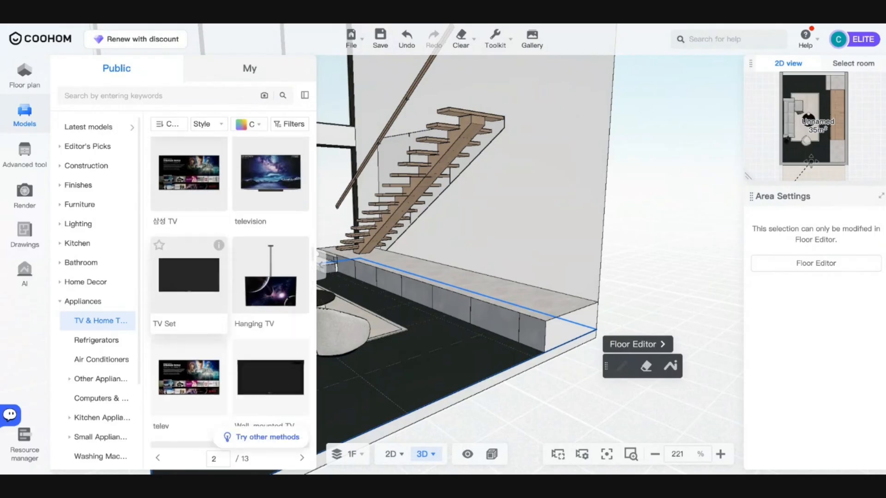
scroll(189, 268, "down", 8)
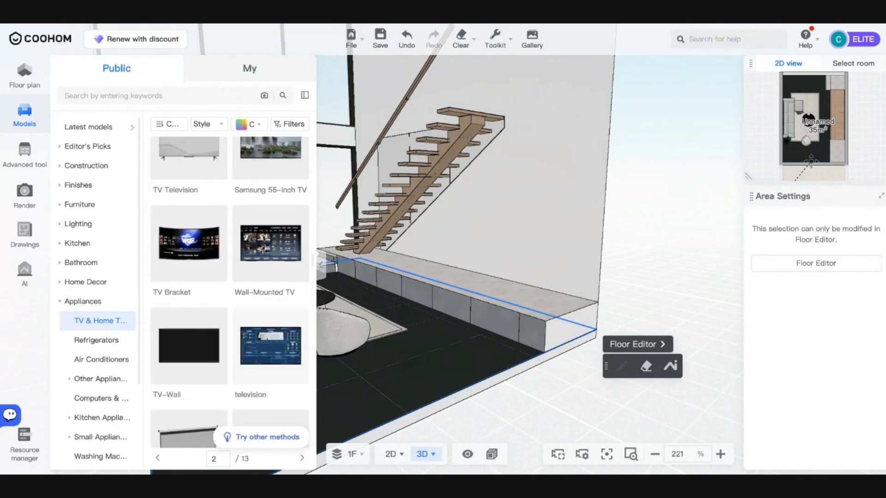
scroll(229, 290, "down", 6)
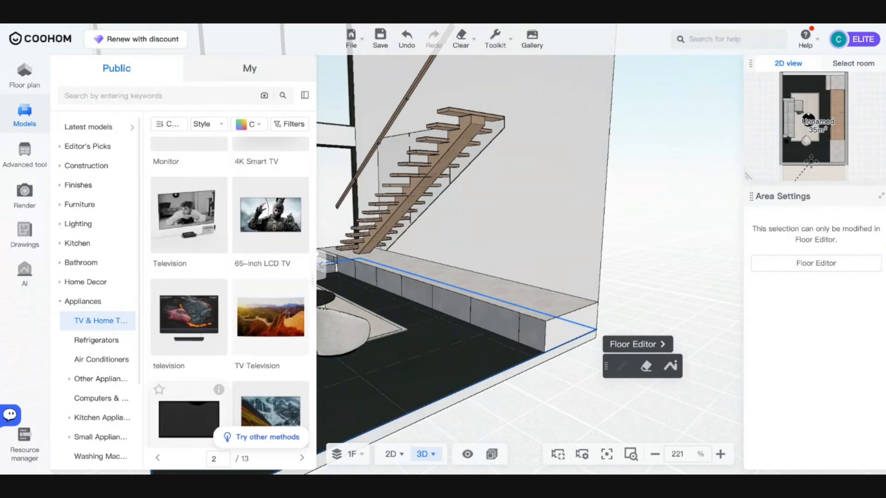
scroll(226, 146, "down", 6)
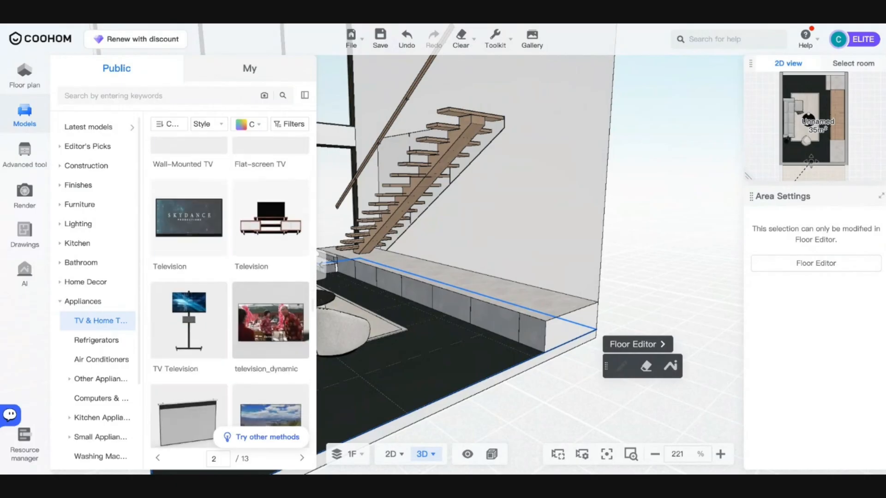
scroll(184, 258, "down", 10)
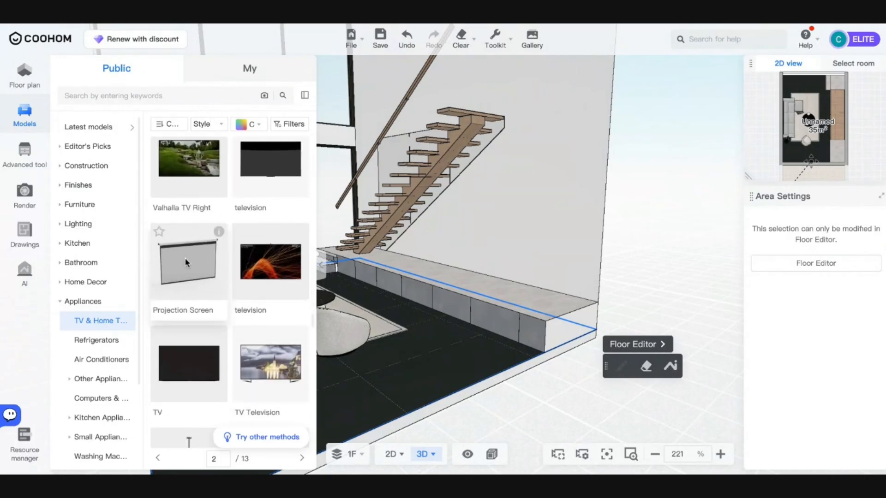
scroll(216, 358, "down", 5)
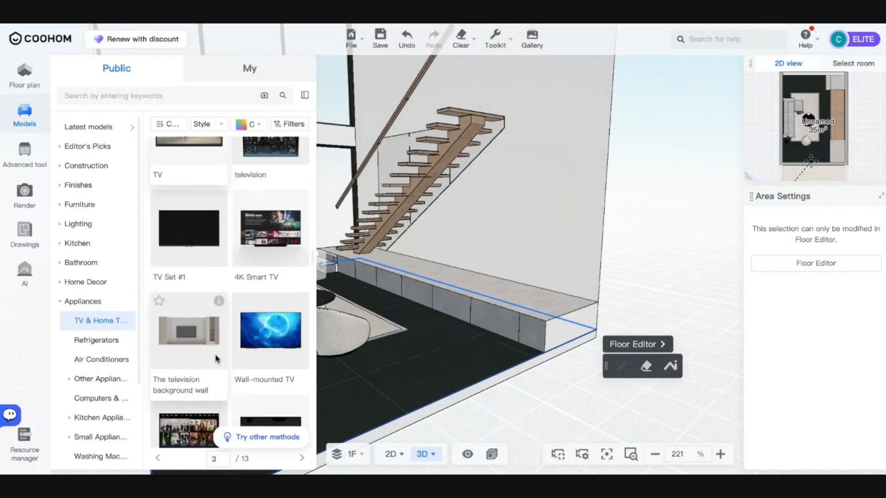
scroll(221, 331, "down", 10)
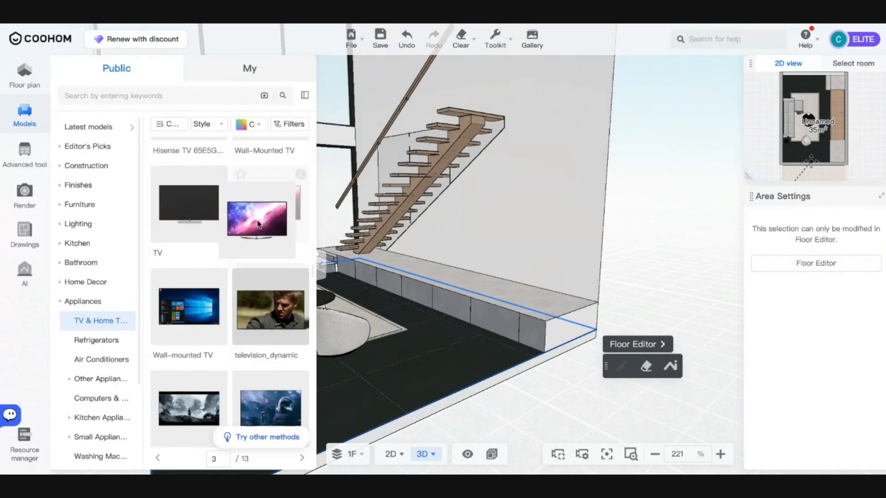
left_click_drag(270, 203, 465, 251)
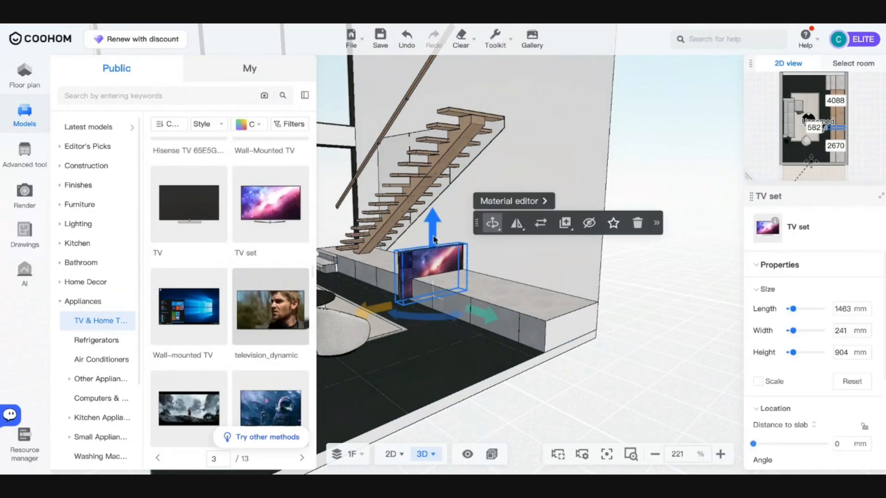
- Raise the TV set to 400 mm distance to slab
left_click_drag(432, 222, 432, 193)
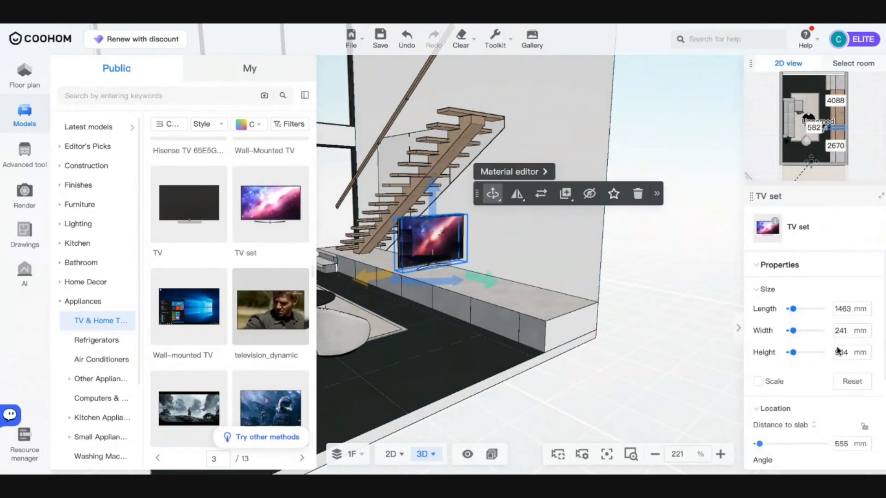
scroll(839, 352, "down", 2)
left_click(840, 378)
type("400")
key("Return")
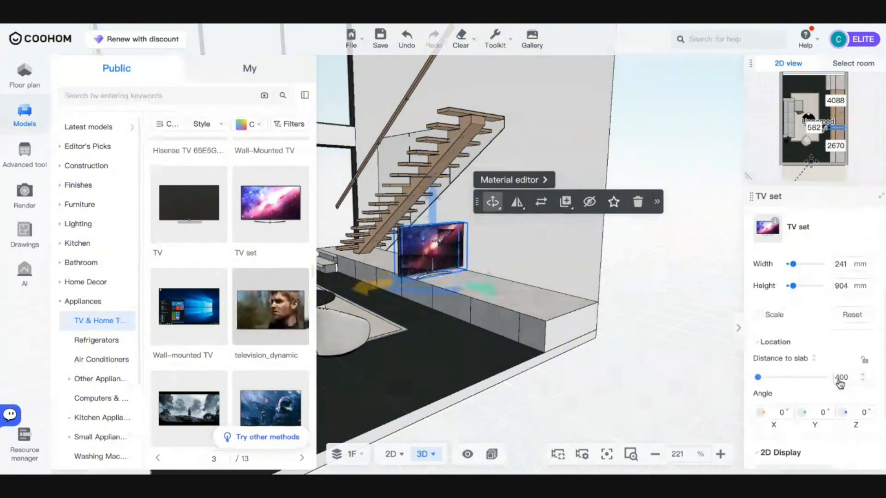
- Rotate the TV to 270° and slide it along the counter toward the stairs
left_click_drag(458, 291, 412, 278)
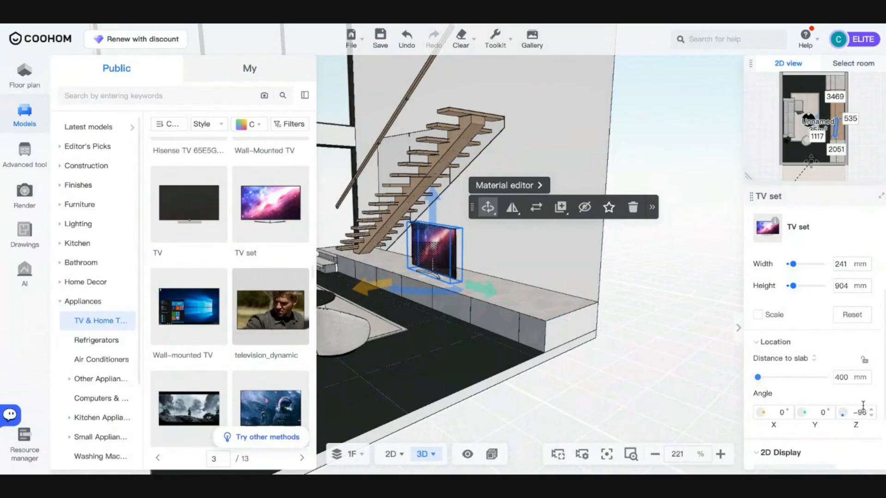
type("270")
key("Return")
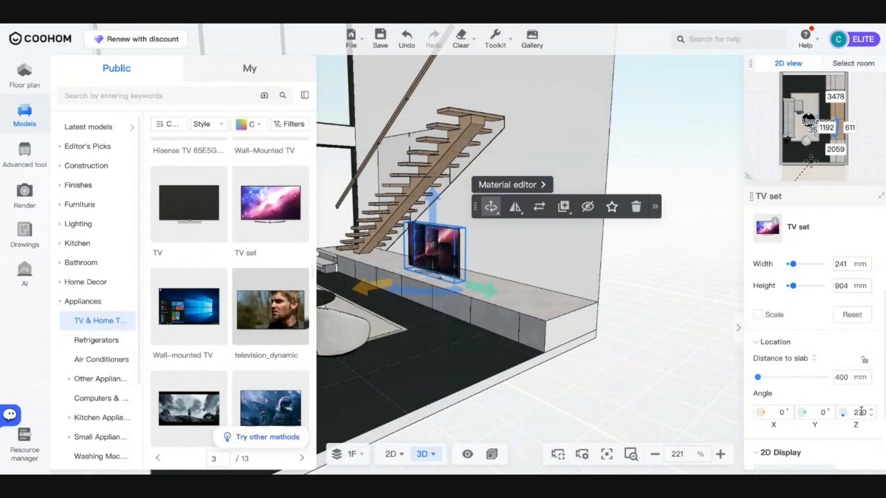
left_click_drag(484, 290, 505, 290)
left_click(455, 350)
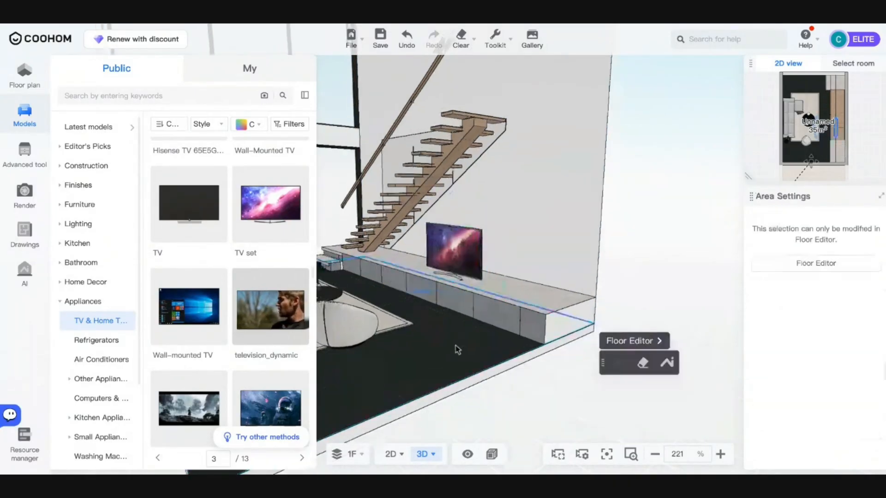
left_click_drag(455, 350, 403, 364)
right_click_drag(641, 339, 540, 366)
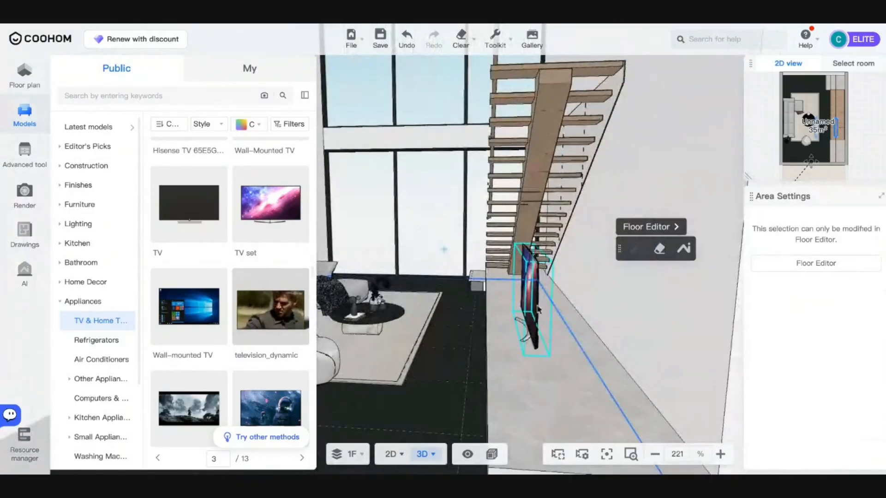
left_click(531, 344)
left_click_drag(538, 363, 528, 338)
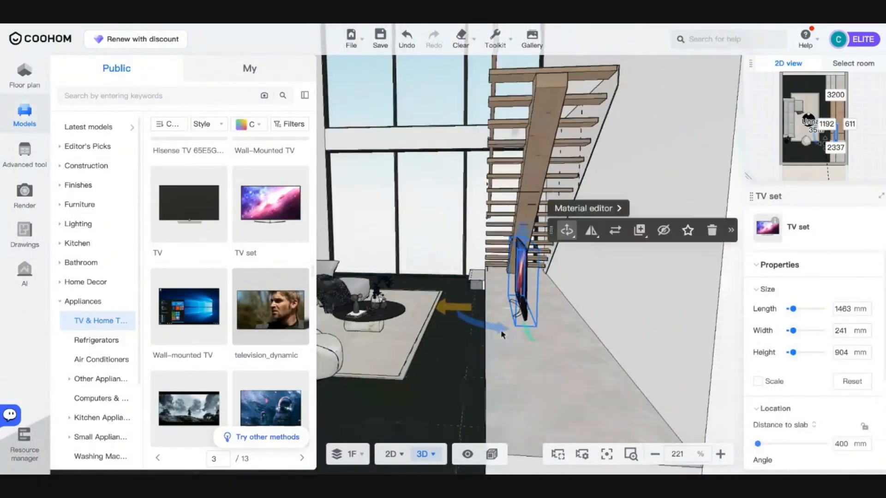
right_click_drag(502, 334, 398, 390)
left_click(145, 96)
- Search the model library for 'curtain' and scroll the results
type("curtain")
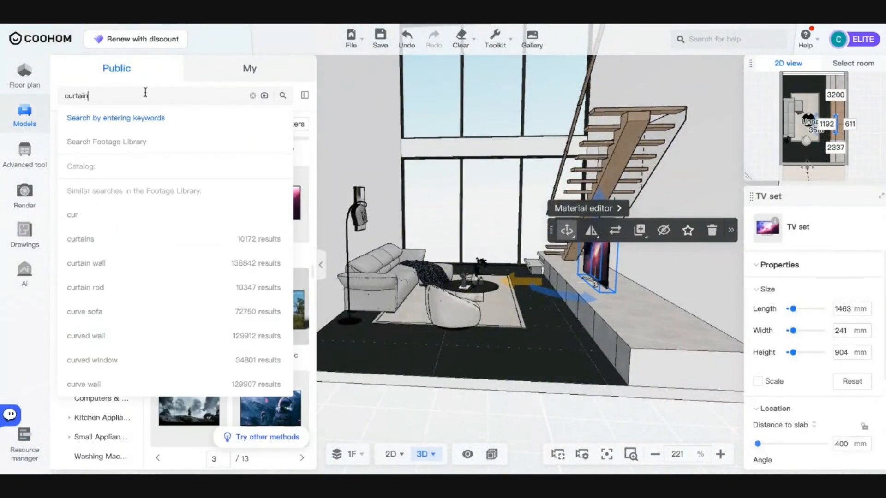
key("Return")
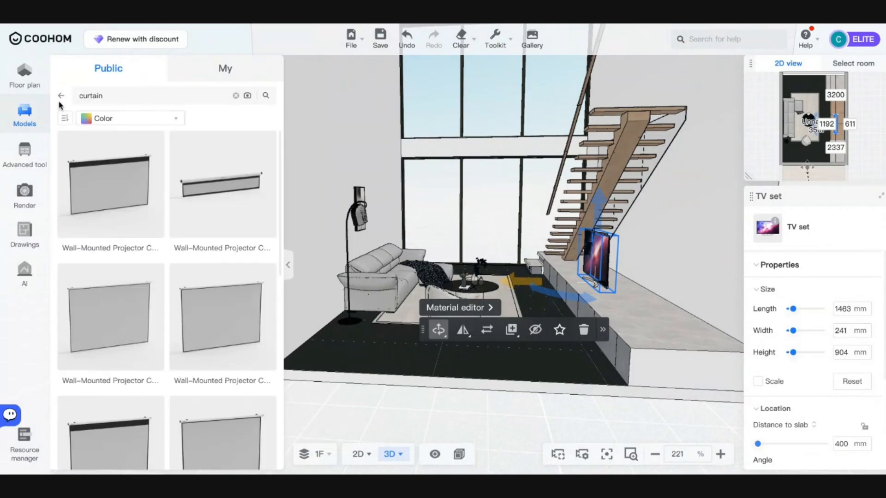
left_click(61, 96)
left_click(15, 119)
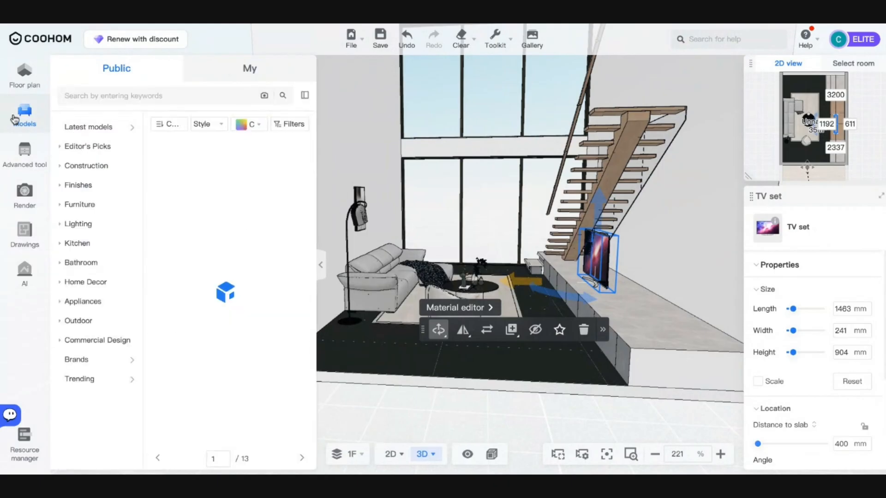
left_click(125, 96)
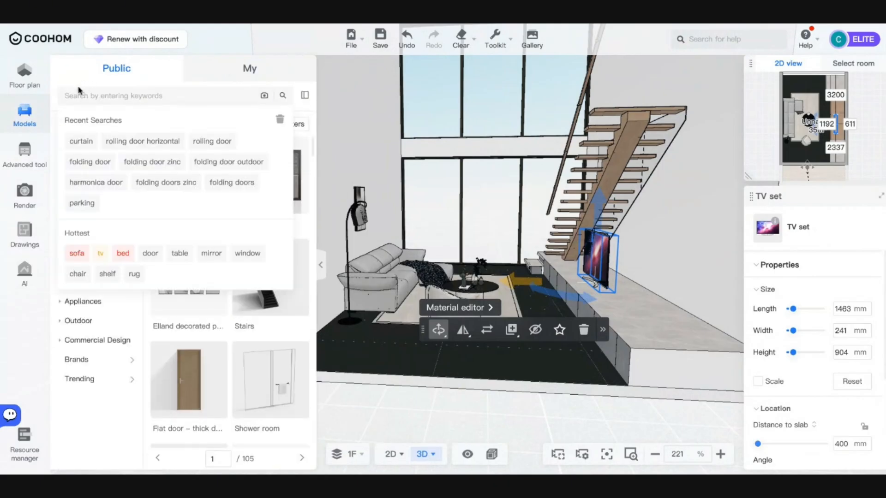
left_click(304, 95)
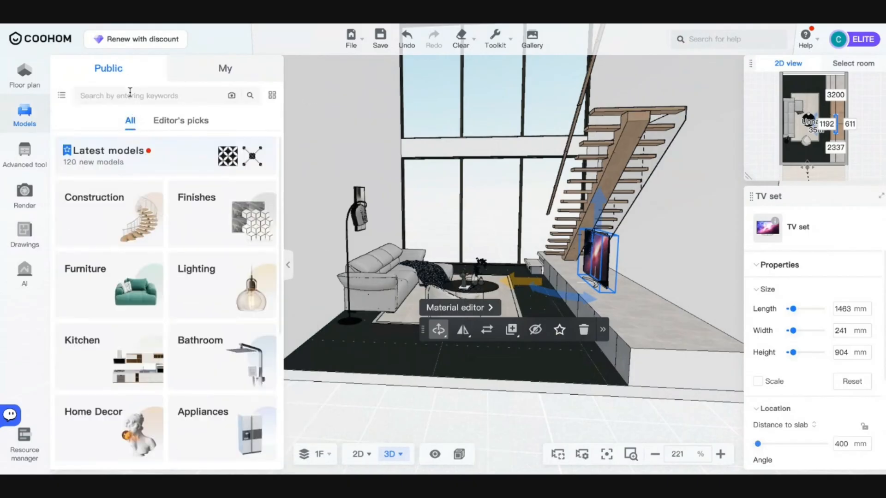
key("Return")
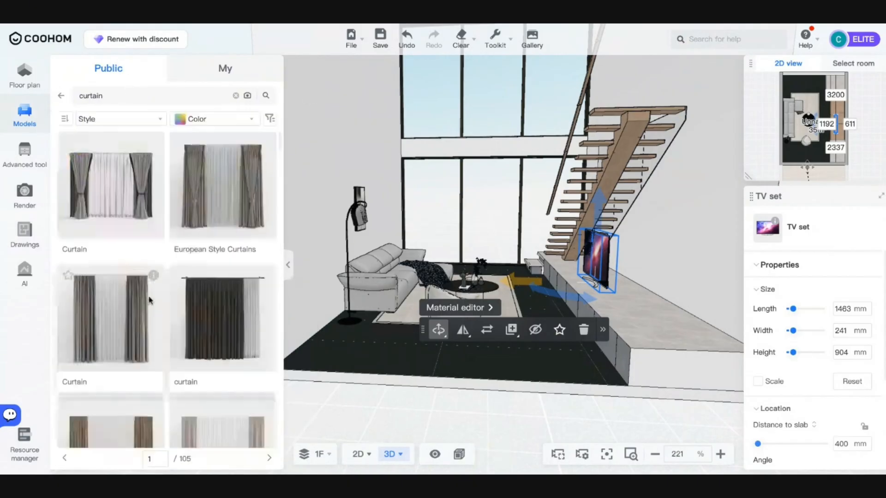
scroll(149, 300, "down", 10)
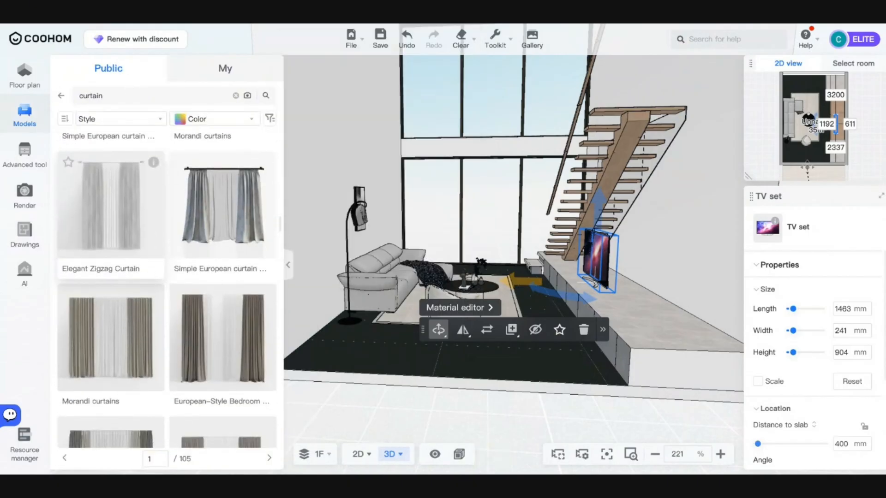
scroll(166, 300, "down", 3)
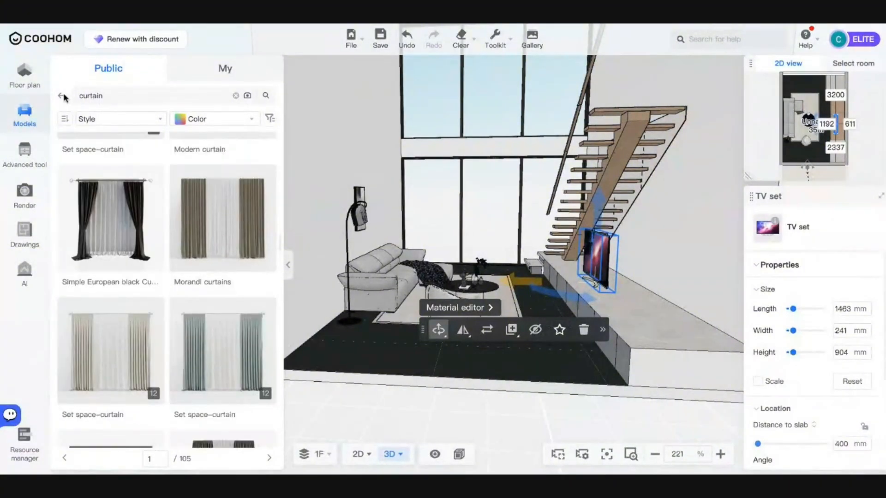
- Browse the curtain models under Home Decor > Window Coverings
left_click(62, 96)
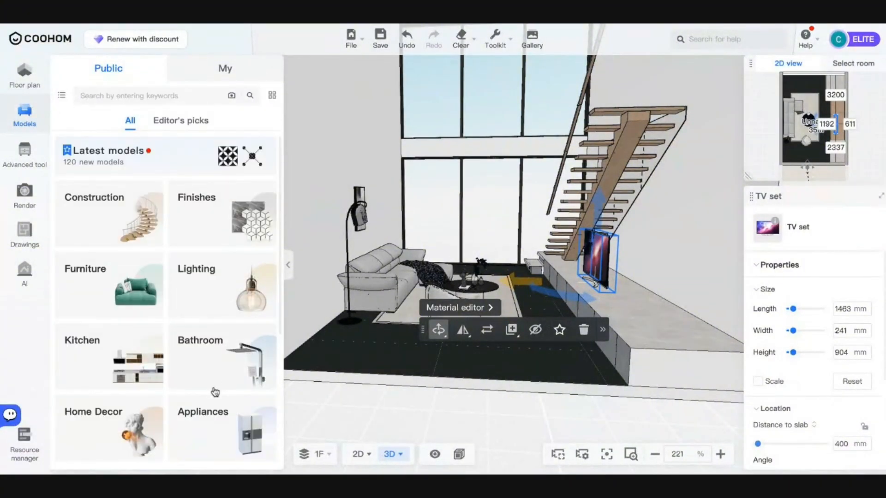
left_click(131, 415)
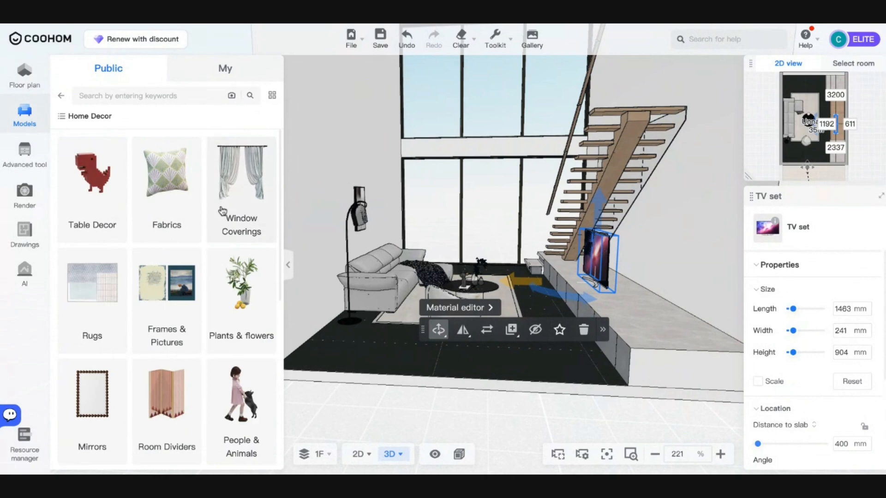
left_click(222, 210)
scroll(111, 302, "down", 6)
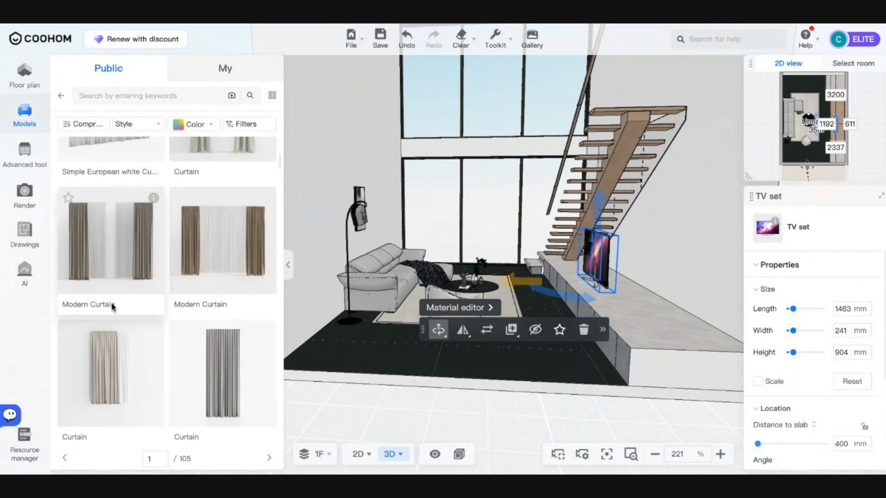
scroll(112, 303, "down", 10)
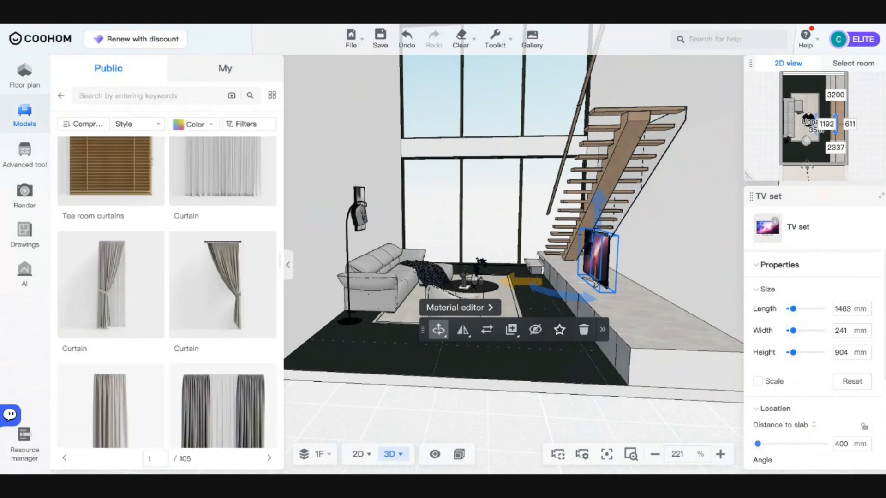
scroll(111, 258, "down", 1)
left_click(145, 93)
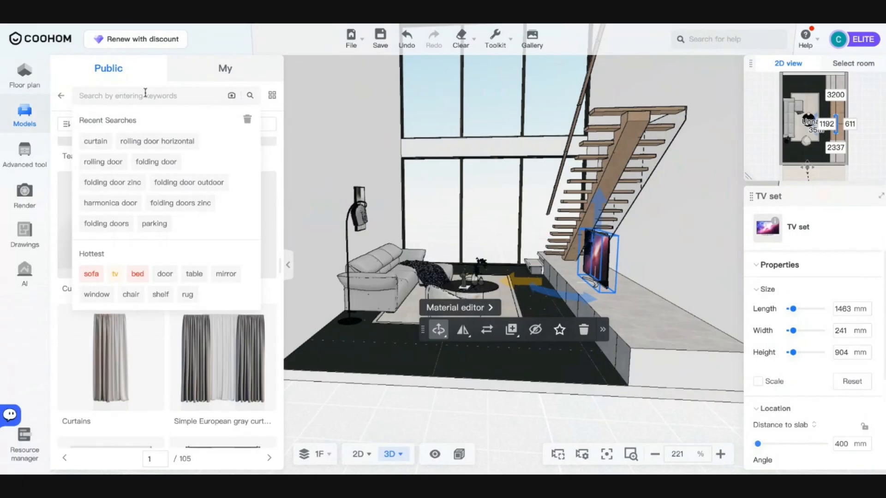
- Search the model catalogue for 'tall curtains'
type("tall")
key("Return")
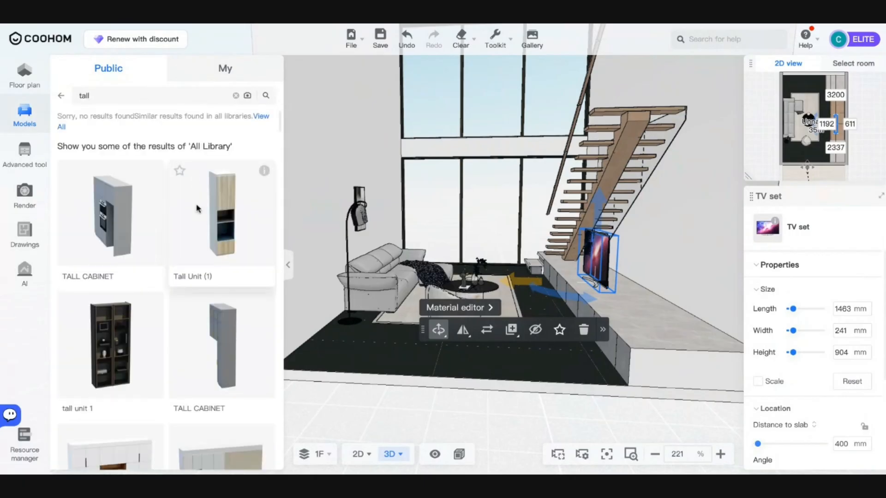
left_click(114, 96)
type("curtain")
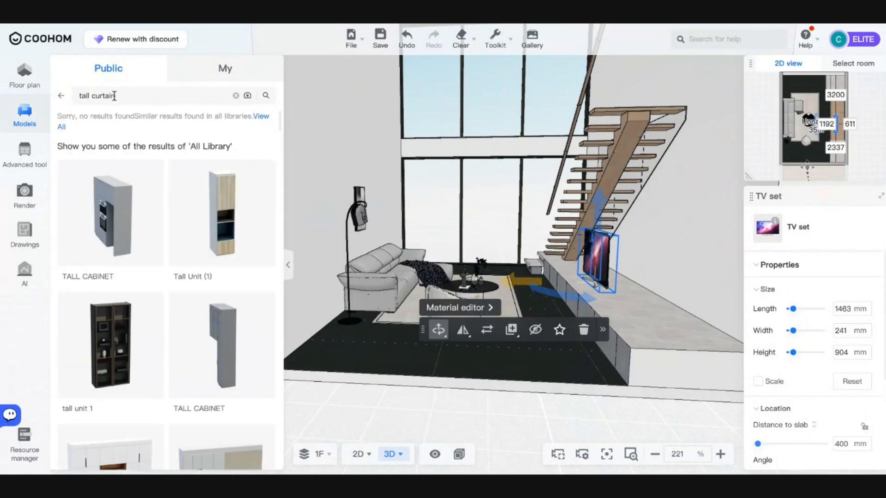
key("Return")
type("s")
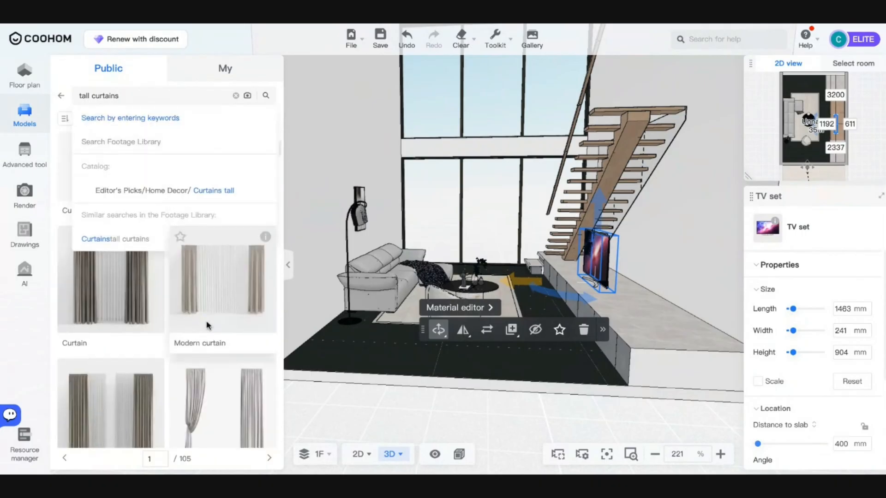
- Scroll the tall-curtains results and drag a Curtains model into the room
scroll(207, 325, "down", 3)
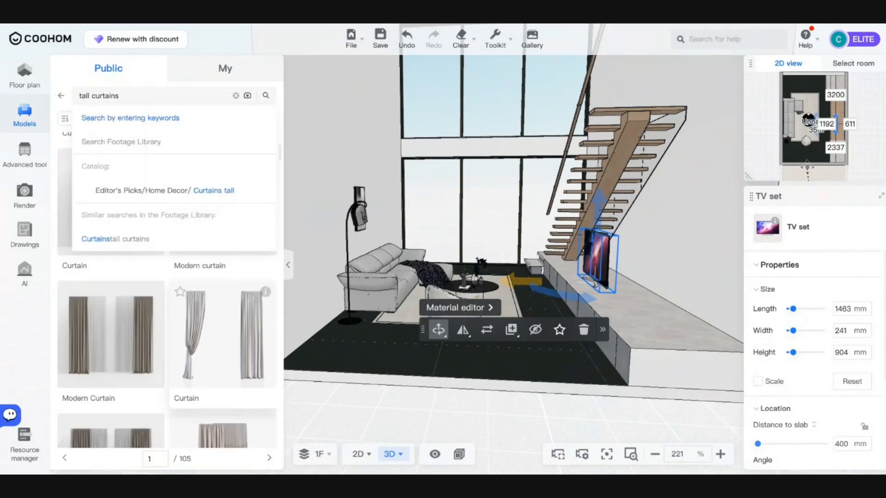
scroll(207, 326, "down", 5)
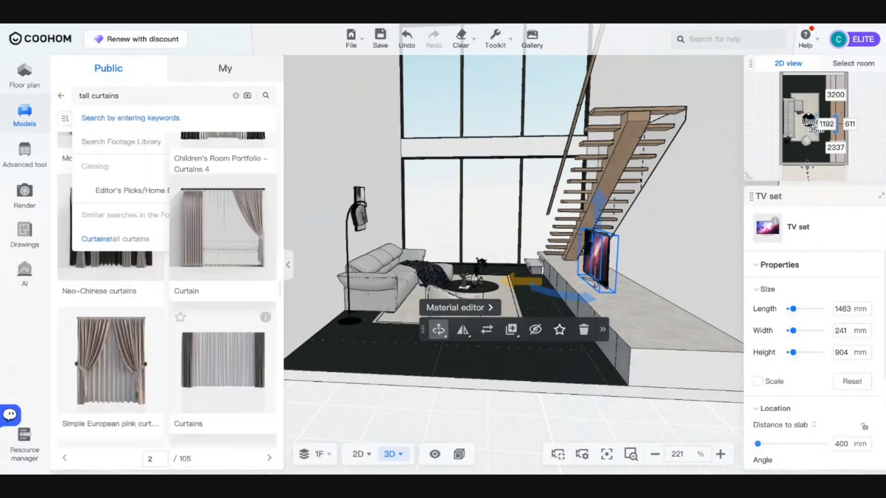
scroll(235, 336, "down", 5)
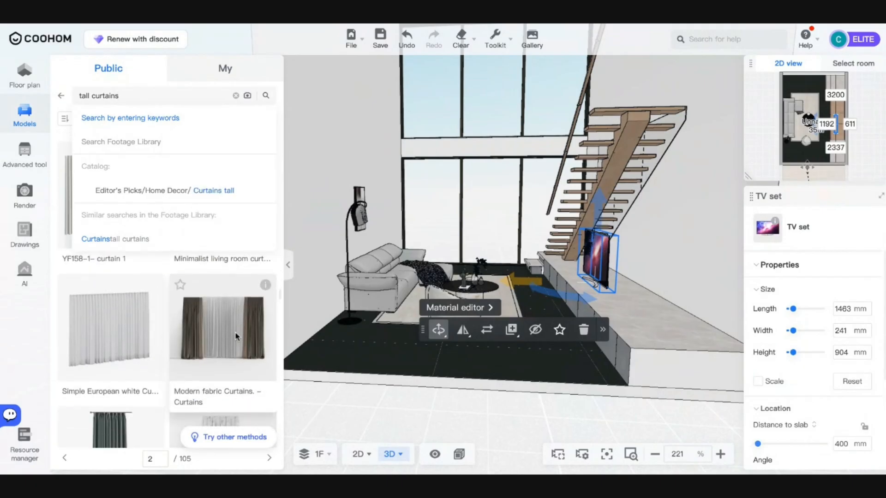
scroll(236, 336, "down", 5)
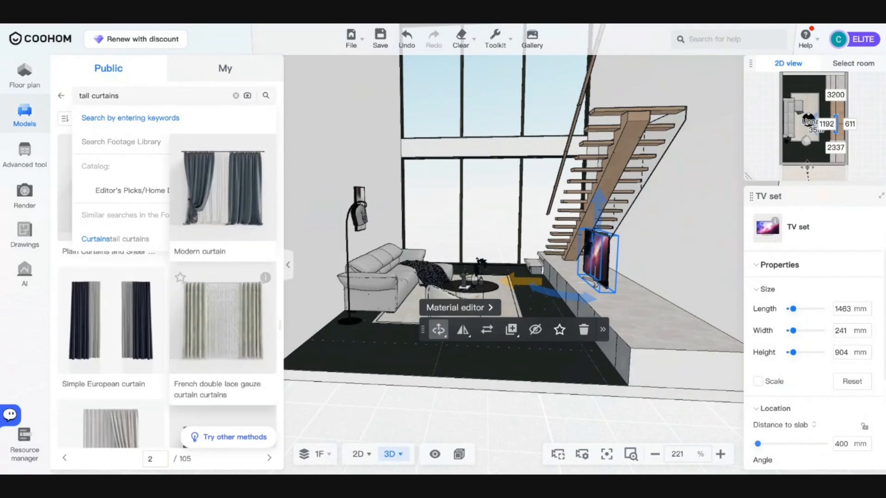
scroll(223, 323, "down", 5)
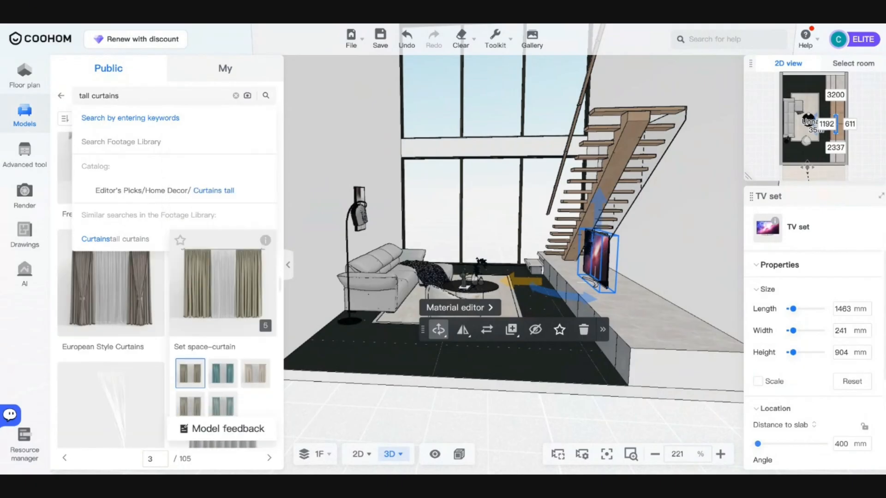
scroll(223, 323, "down", 3)
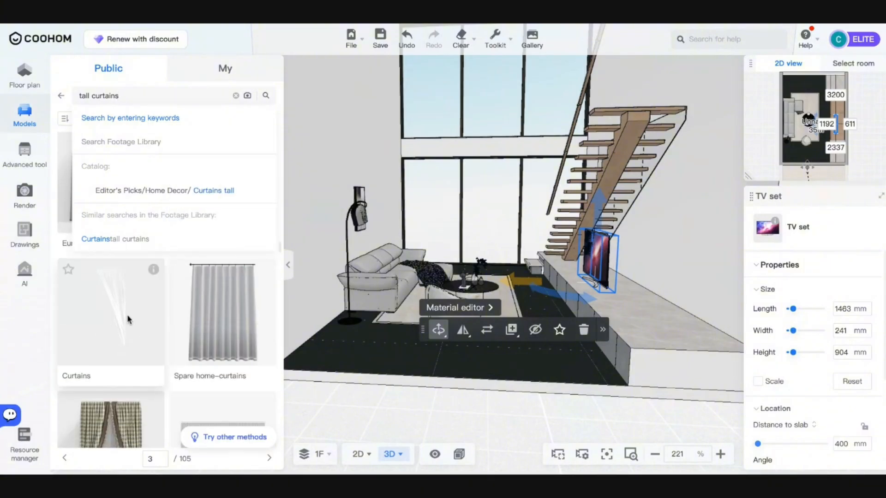
left_click_drag(128, 319, 377, 189)
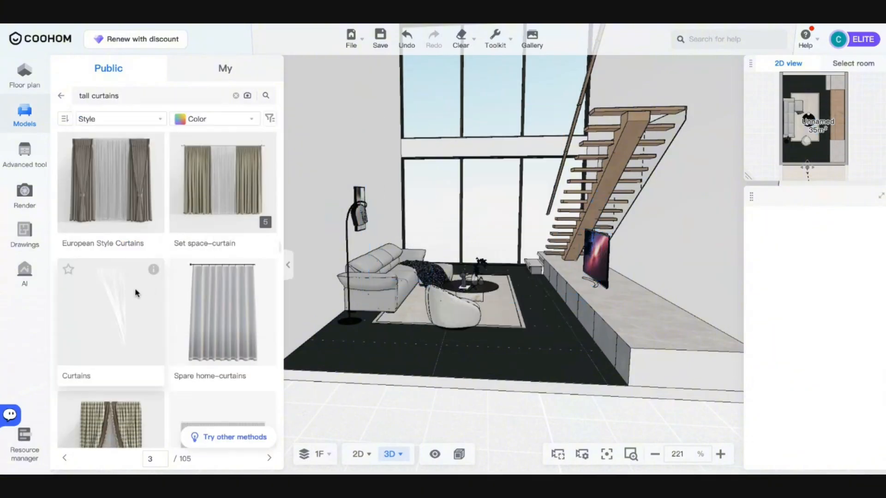
- Clear the search, browse the curtain category and drag in the Wabi-sabi bedroom curtains
scroll(136, 293, "down", 5)
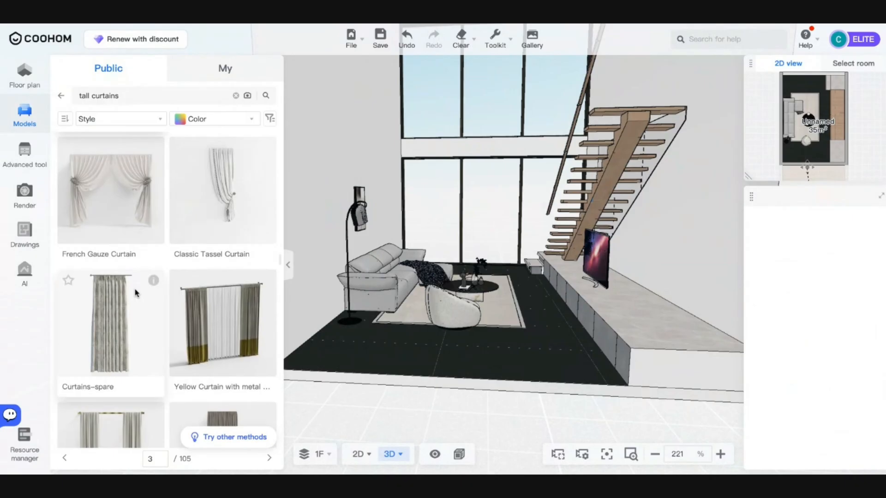
scroll(205, 243, "down", 10)
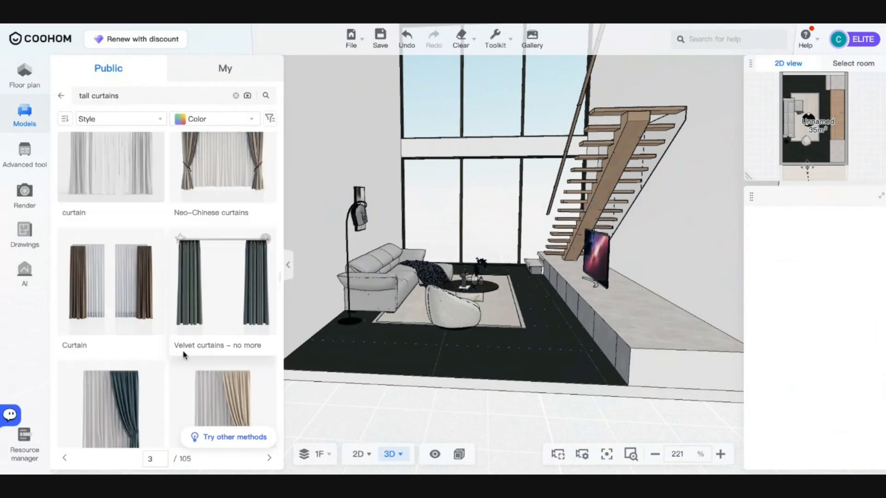
left_click(61, 96)
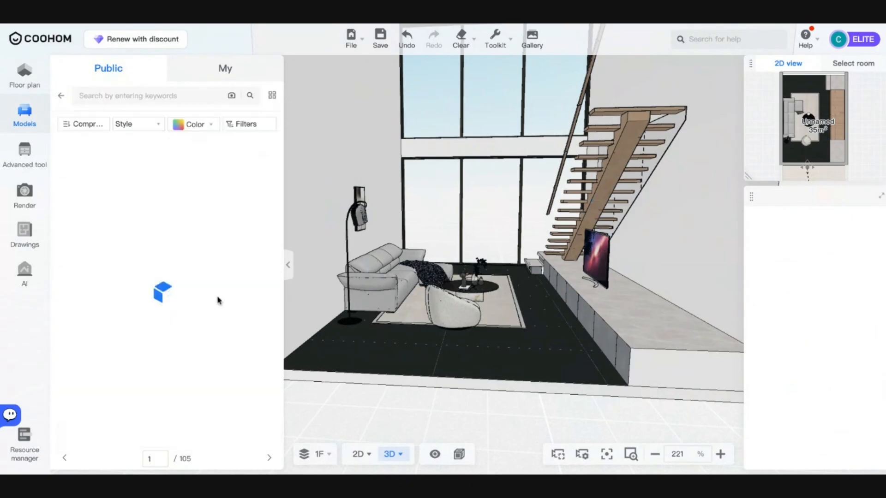
scroll(148, 272, "down", 10)
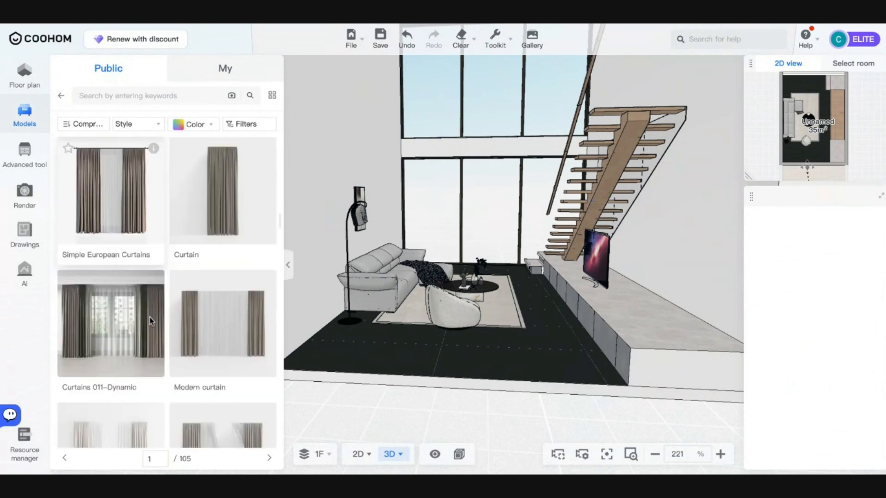
scroll(211, 297, "down", 1)
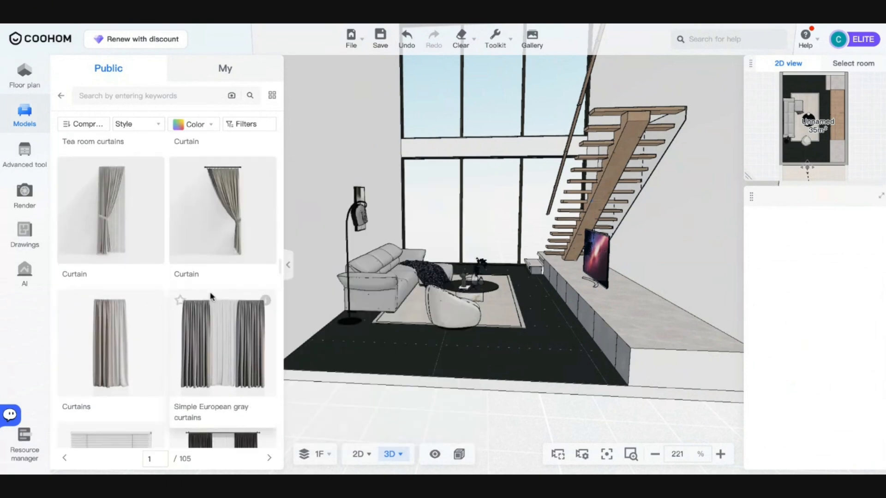
scroll(212, 296, "up", 1)
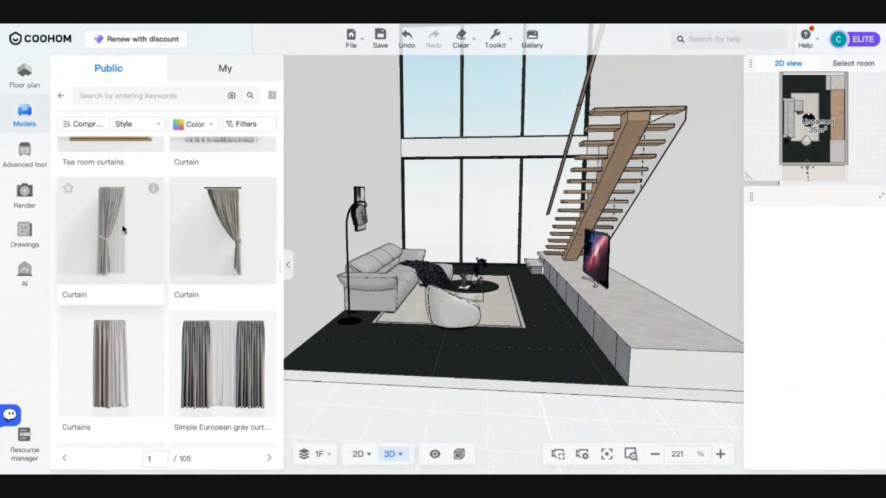
scroll(123, 230, "down", 10)
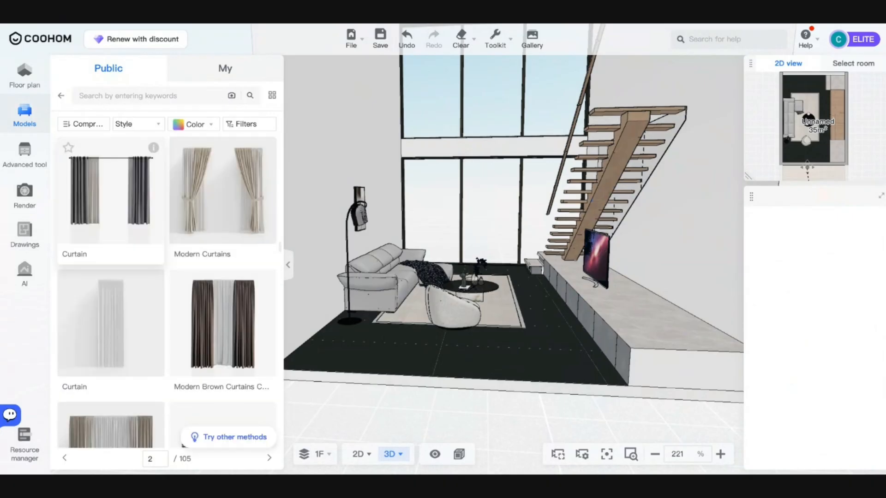
scroll(123, 230, "down", 10)
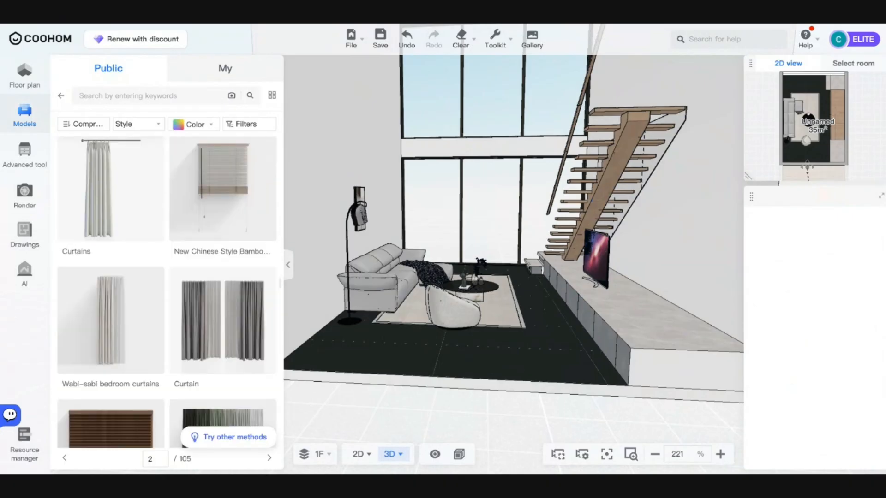
left_click_drag(111, 208, 358, 456)
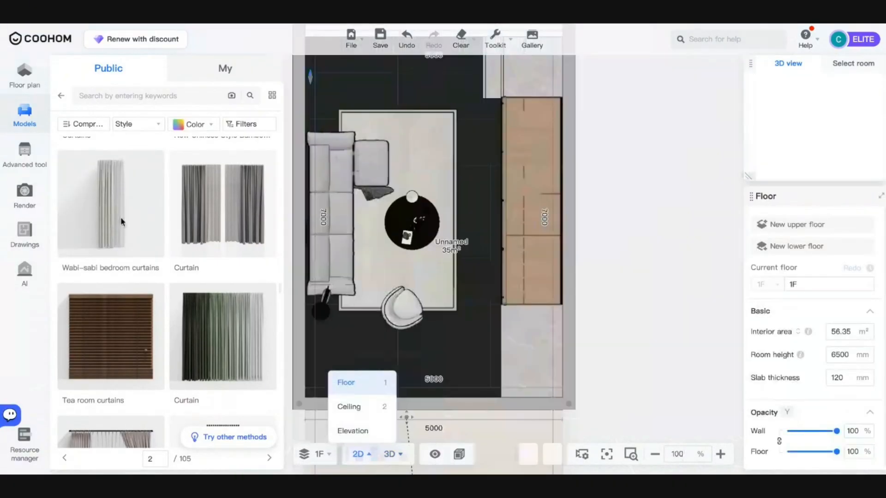
- In 2D, place Wabi-sabi curtains on the top wall, sized 1600 long, 300 deep, 6500 mm tall
left_click_drag(383, 70, 391, 168)
left_click_drag(131, 182, 333, 141)
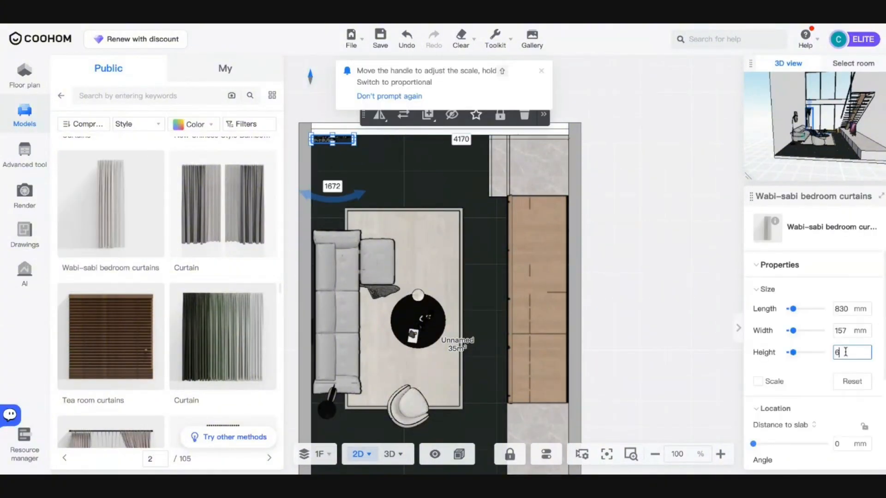
key("Return")
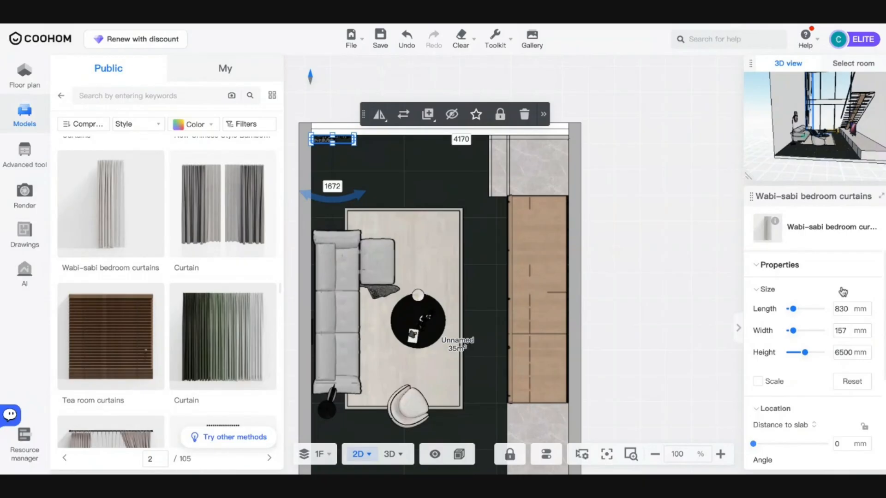
type("15")
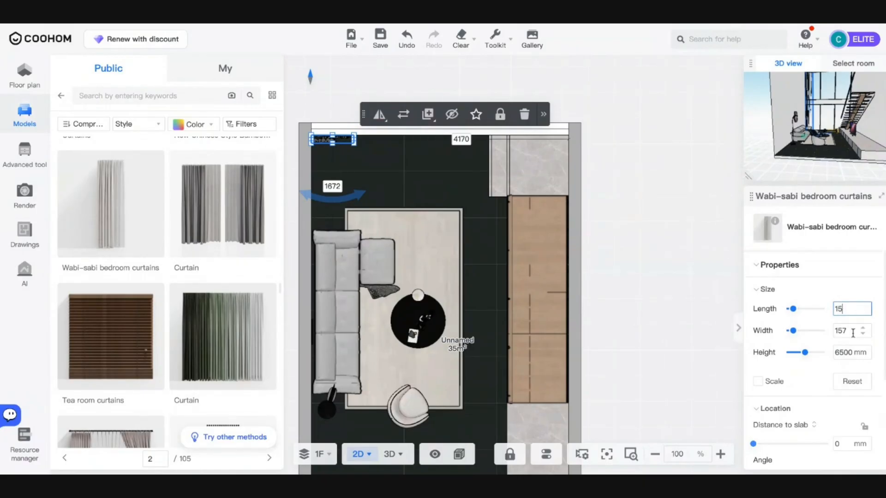
type("00")
key("Return")
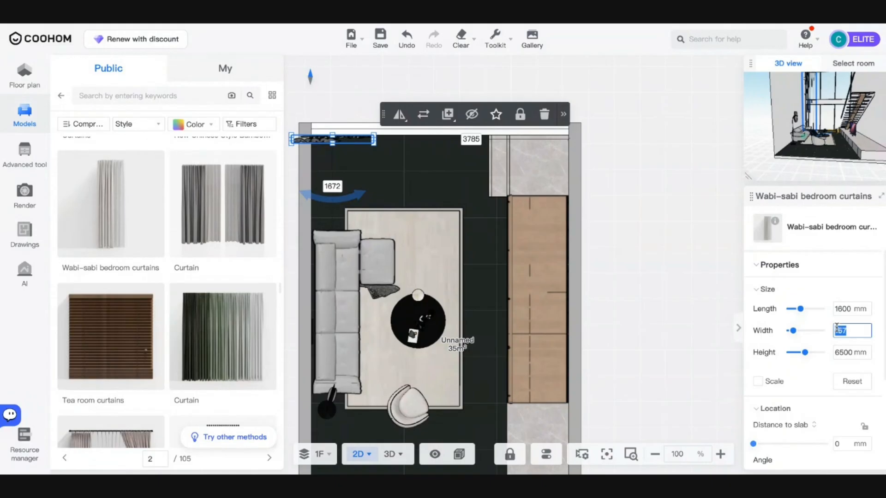
key("Return")
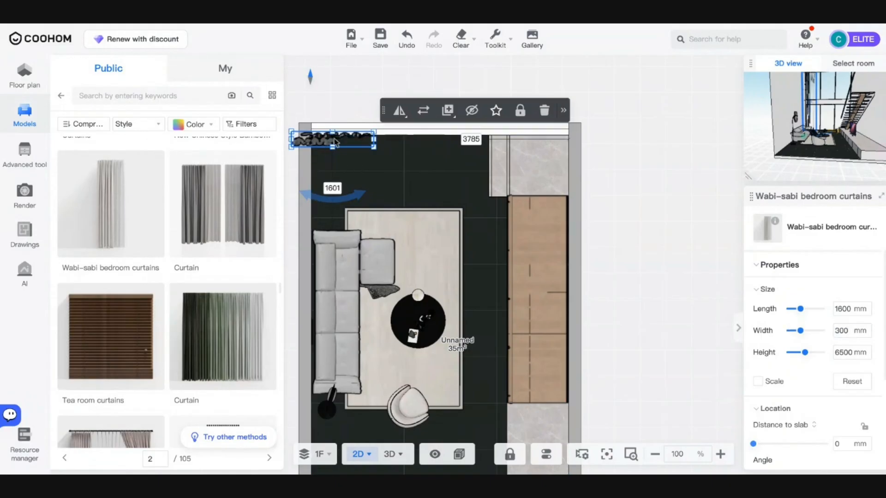
- Slide the curtain right along the window wall, then select the other curtain and the room floor
left_click_drag(356, 150, 391, 155)
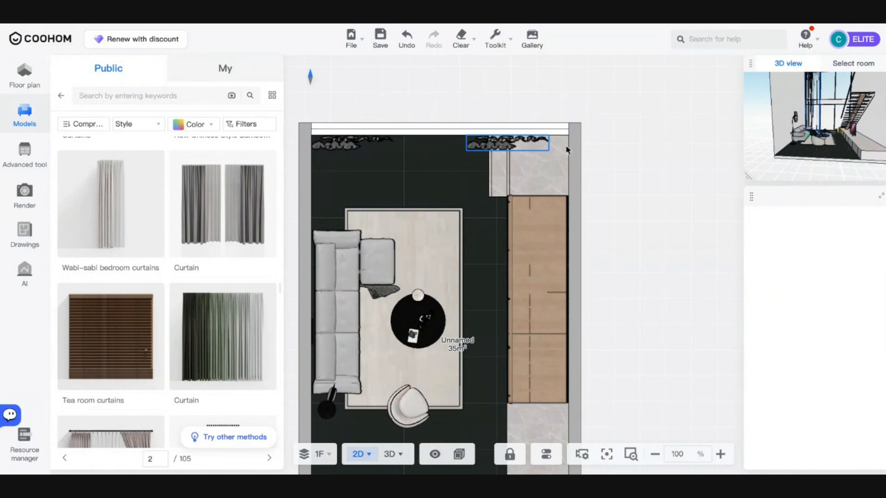
left_click(541, 140)
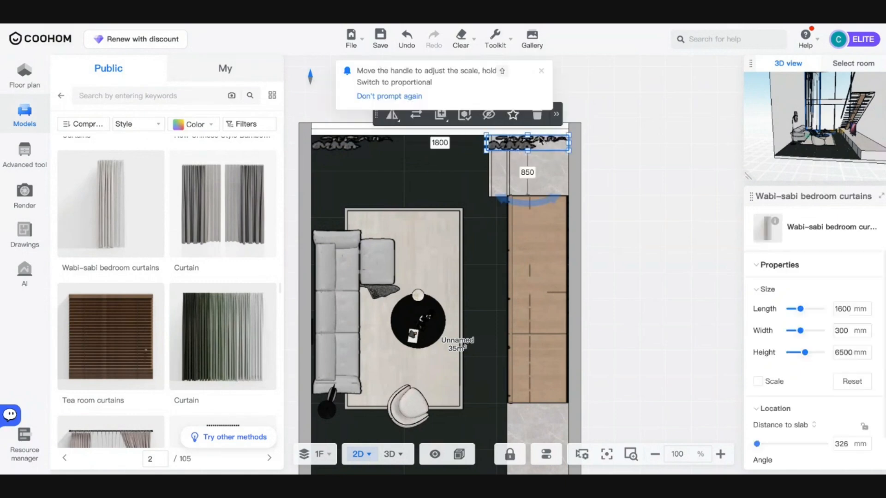
mouse_move(395, 119)
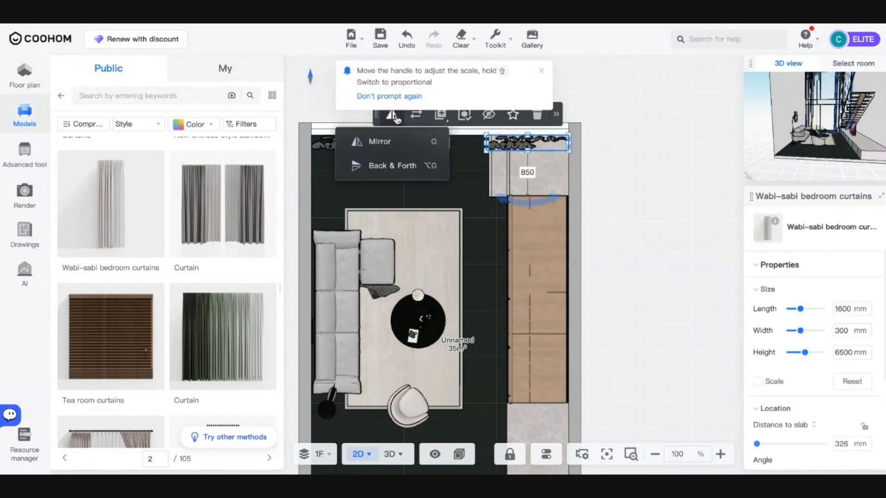
left_click(392, 143)
left_click(485, 227)
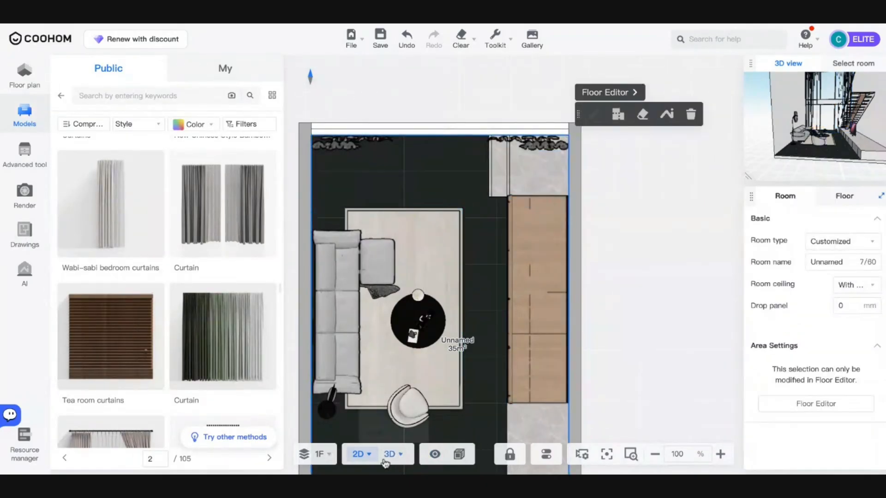
- Return to the 3D view and move the camera to frame the living room and tall window wall
mouse_move(389, 457)
key("3")
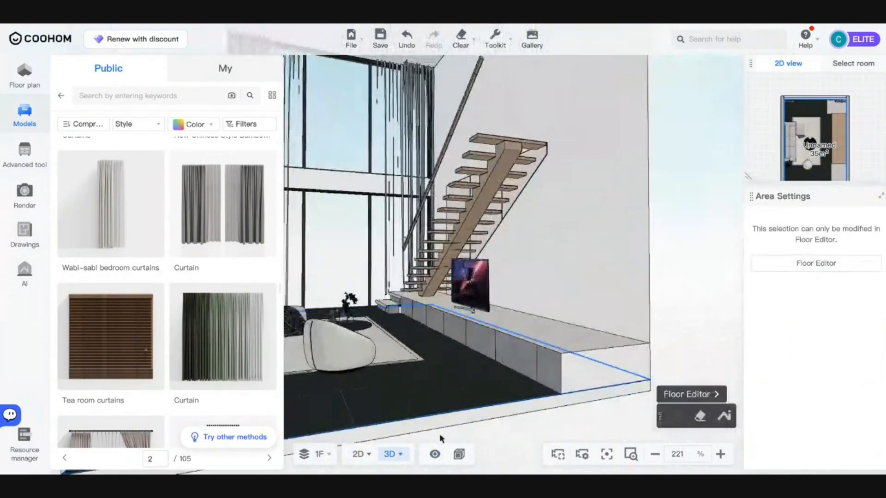
mouse_move(456, 455)
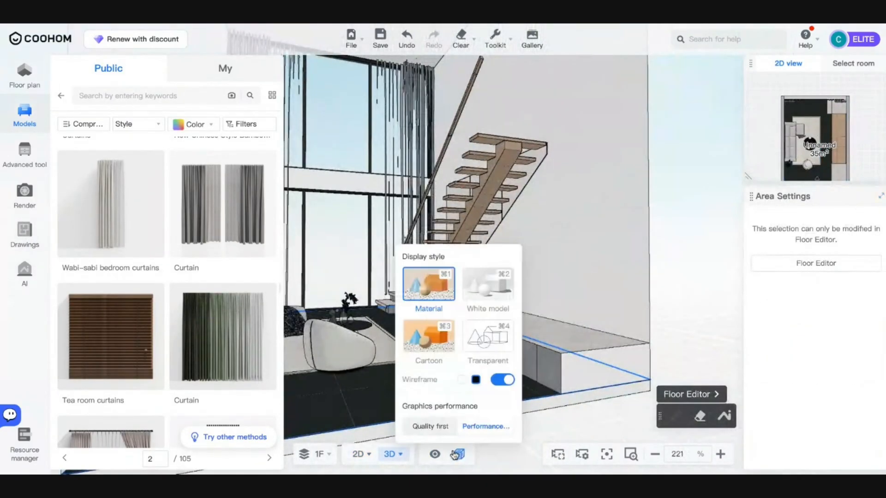
key("a")
key("d")
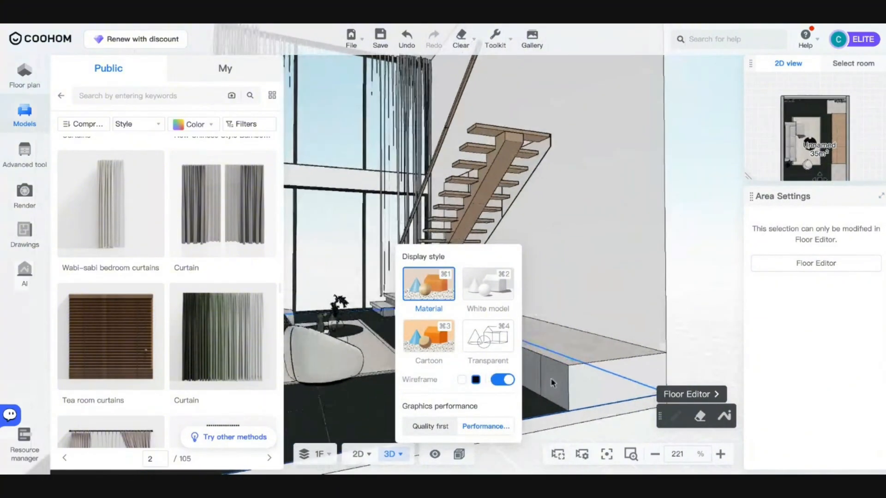
key("a")
key("d")
key("s")
left_click_drag(564, 368, 536, 408)
key("w")
key("d")
key("s")
key("a")
key("d")
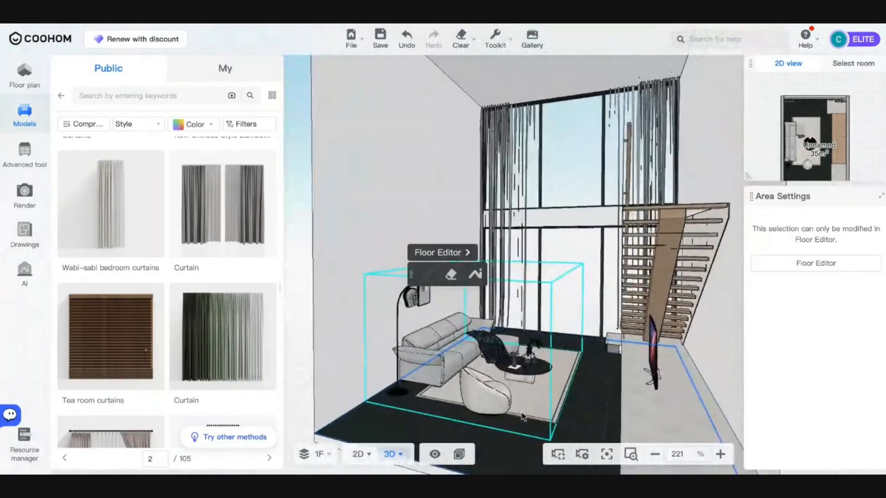
left_click_drag(574, 433, 498, 425)
key("w")
key("s")
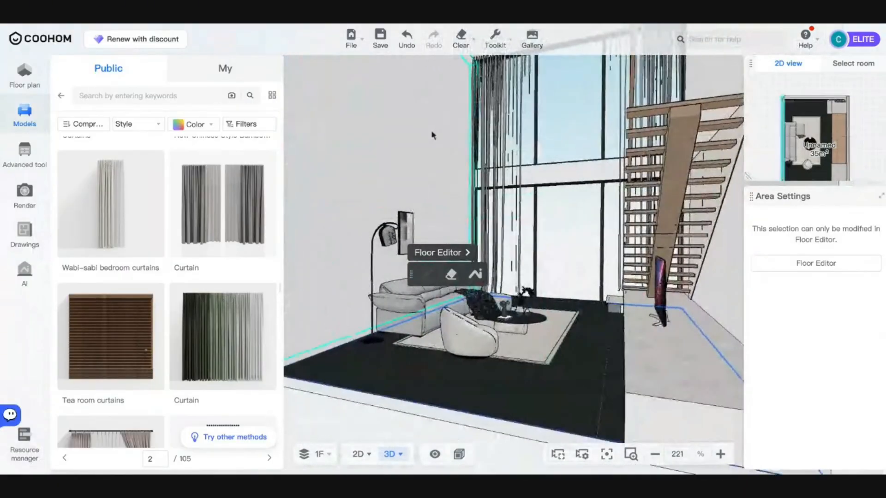
- Select the living room's dark floor and open it in the Floor Editor
left_click(431, 129)
scroll(419, 134, "down", 10)
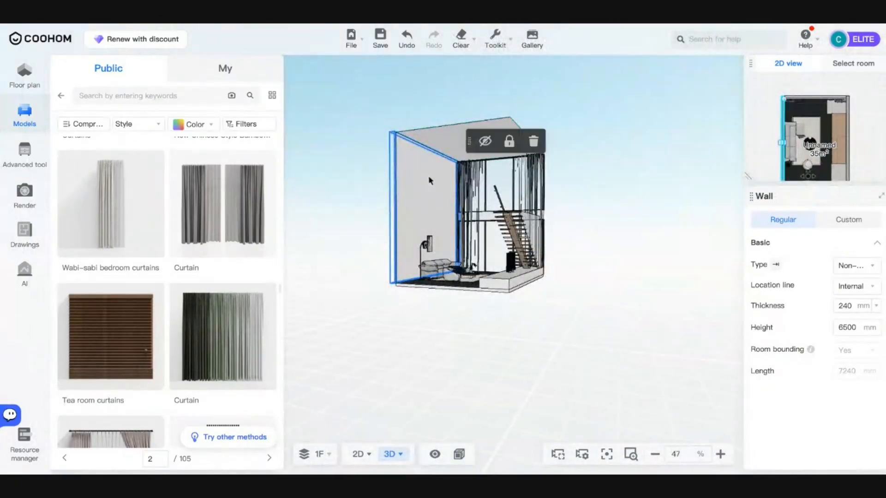
scroll(420, 176, "up", 8)
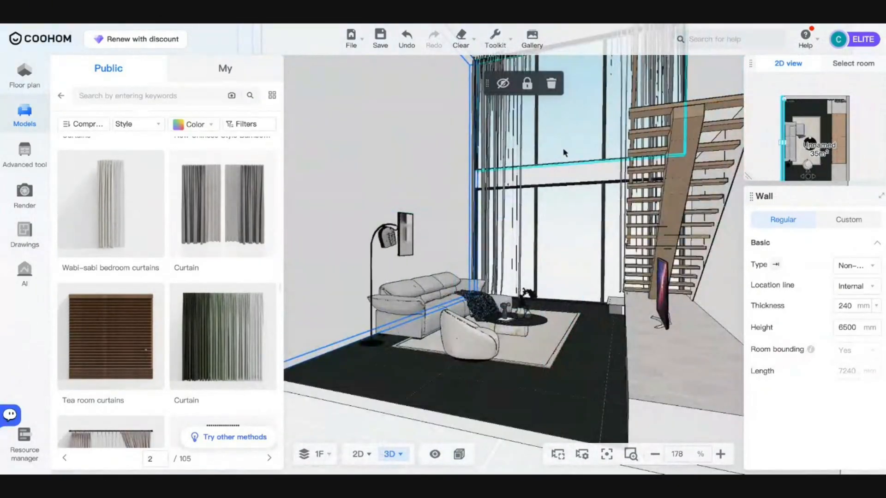
left_click(543, 362)
left_click(578, 374)
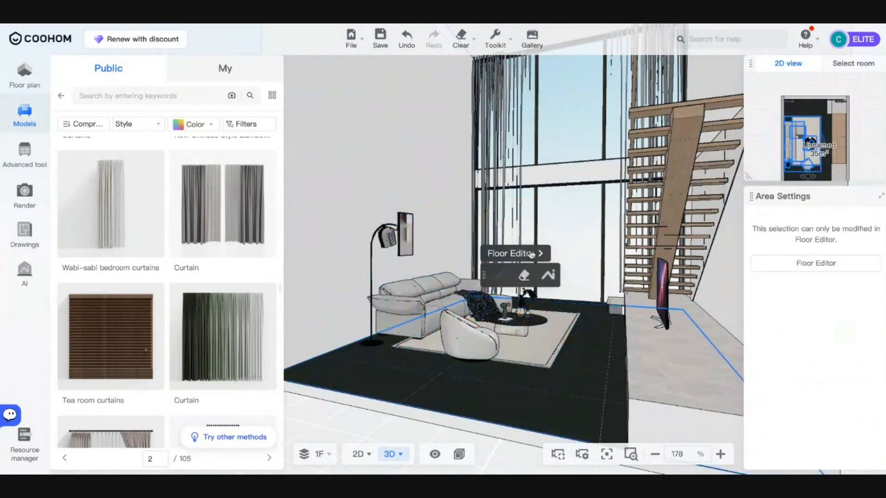
left_click(530, 254)
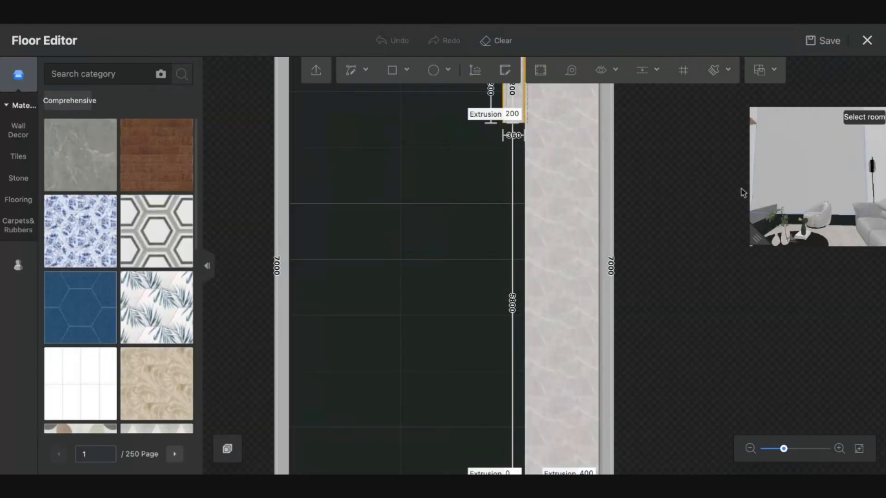
- Switch to editing the wall and apply a dark striped wall panel from the Wall panel materials
left_click_drag(824, 183, 841, 178)
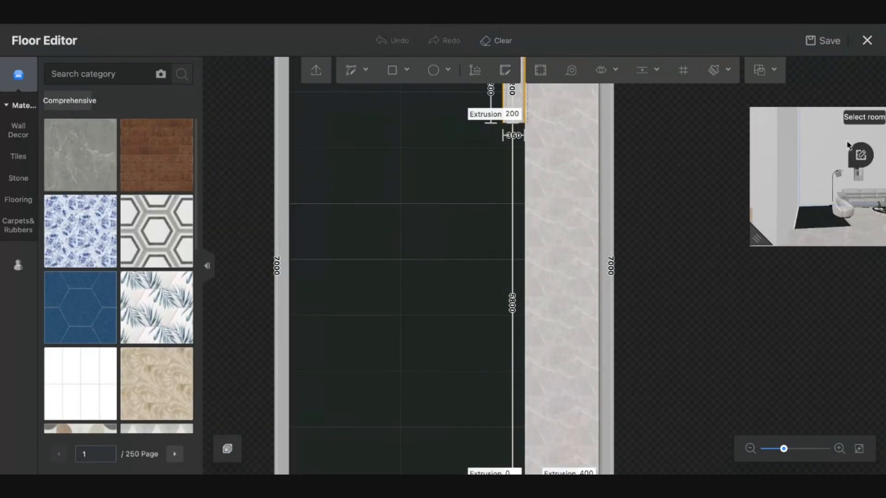
left_click(859, 156)
scroll(282, 241, "down", 5)
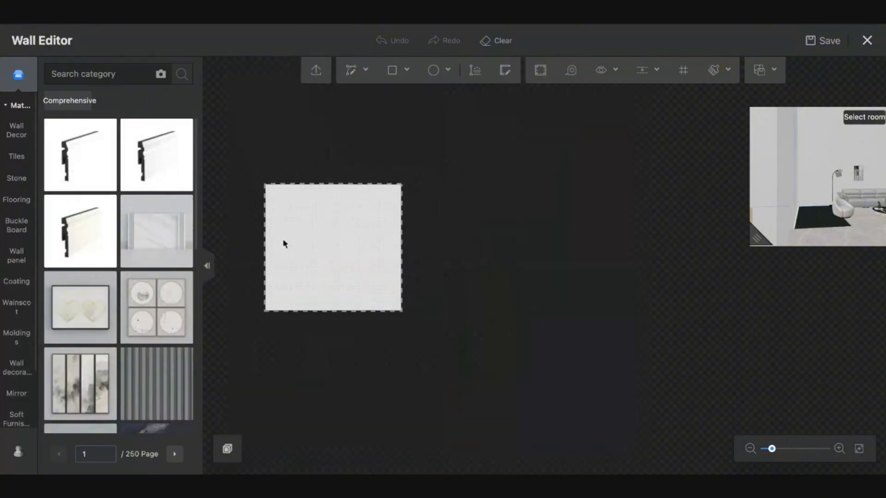
scroll(284, 243, "up", 3)
scroll(157, 222, "down", 3)
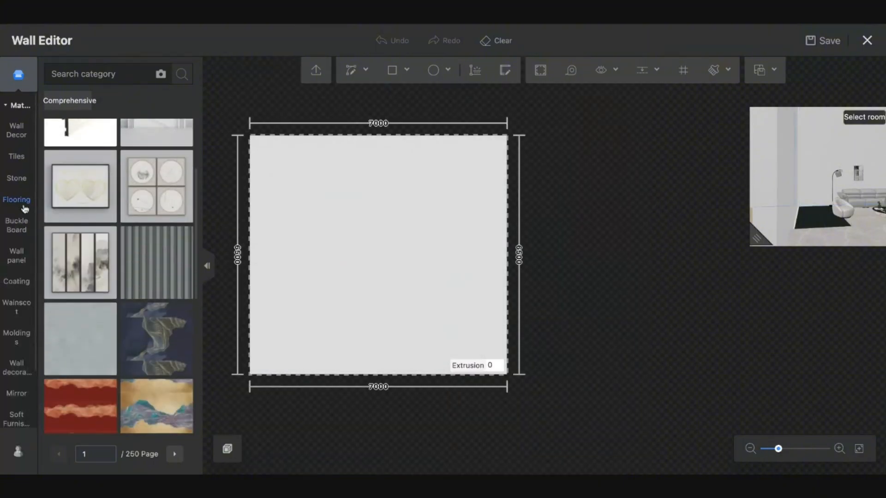
left_click(17, 261)
scroll(179, 261, "down", 10)
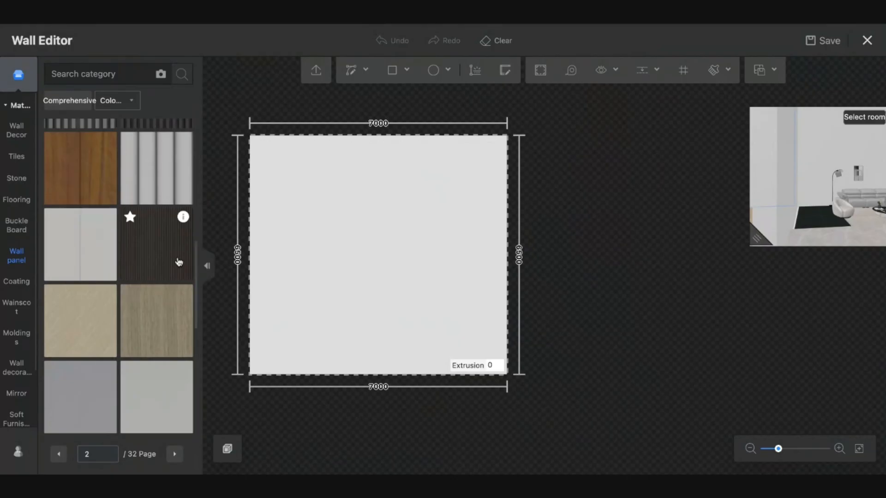
scroll(156, 244, "down", 10)
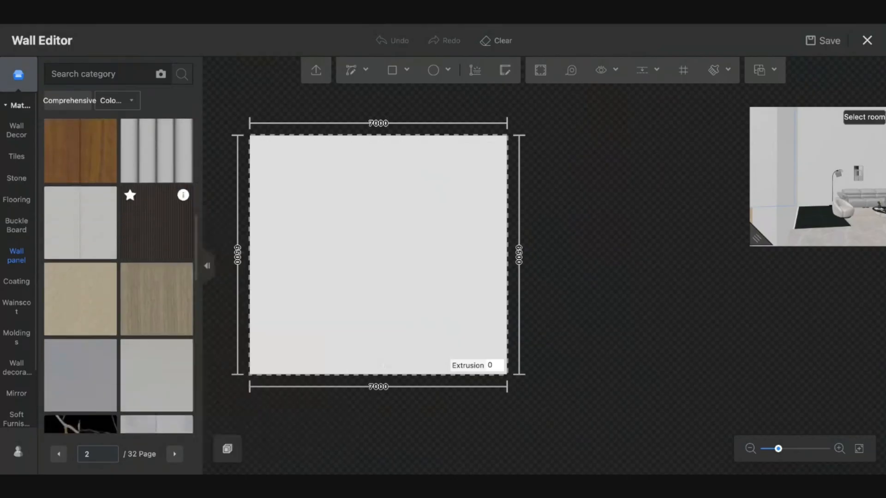
scroll(157, 245, "up", 15)
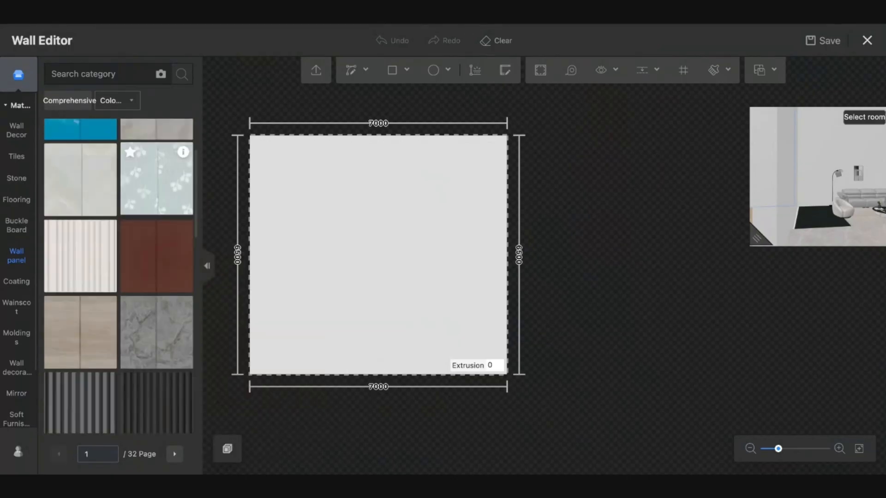
scroll(157, 245, "down", 5)
scroll(157, 245, "up", 2)
scroll(148, 224, "up", 1)
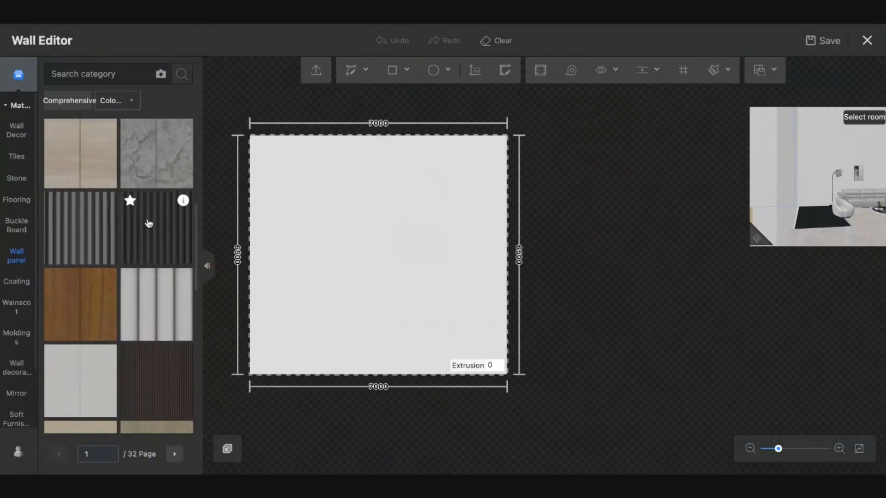
left_click(402, 245)
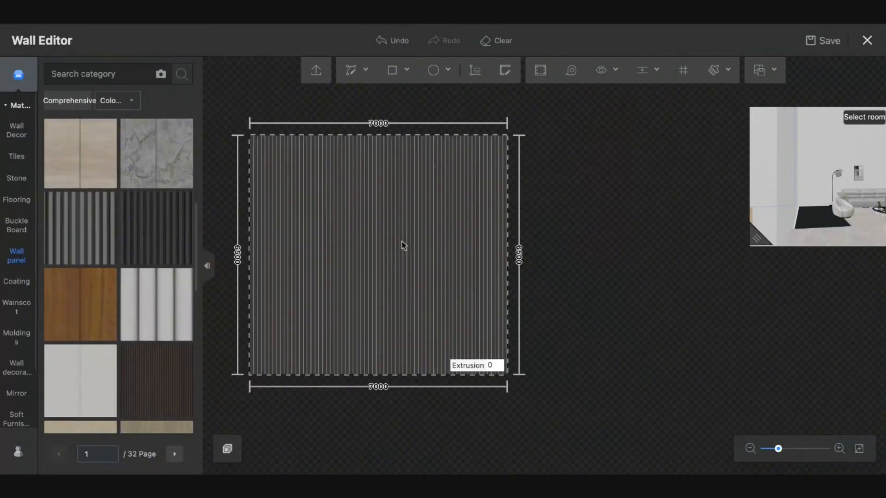
- Preview the living room and undo the dark striped panel
left_click_drag(803, 215, 826, 175)
left_click(856, 129)
left_click(846, 166)
scroll(106, 295, "up", 1)
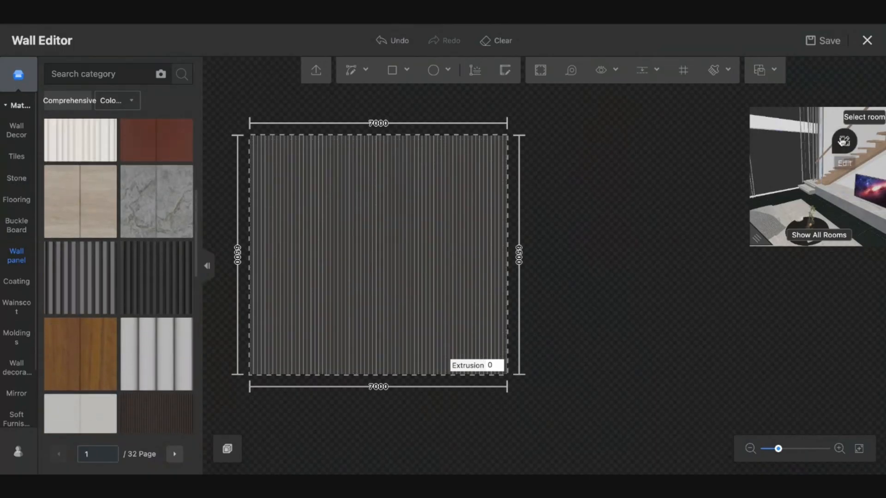
left_click(805, 141)
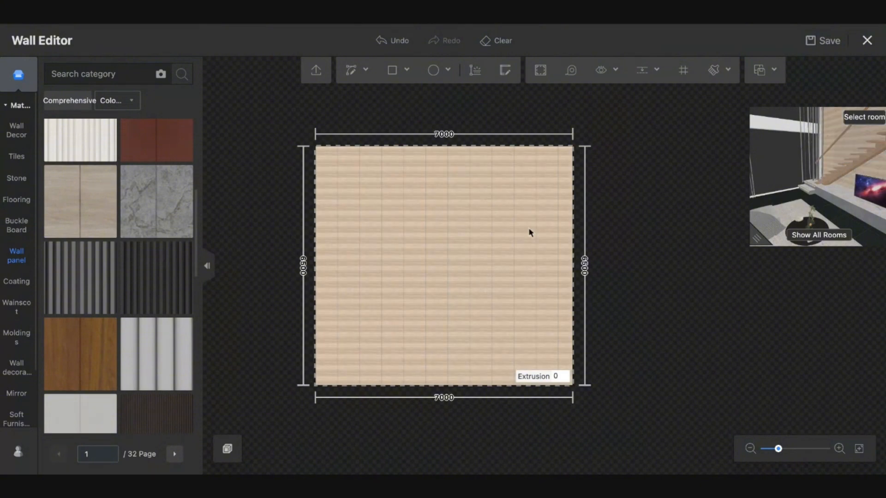
- Exit the Wall Editor with save and inspect the wood-panelled wall in 3D
left_click(872, 42)
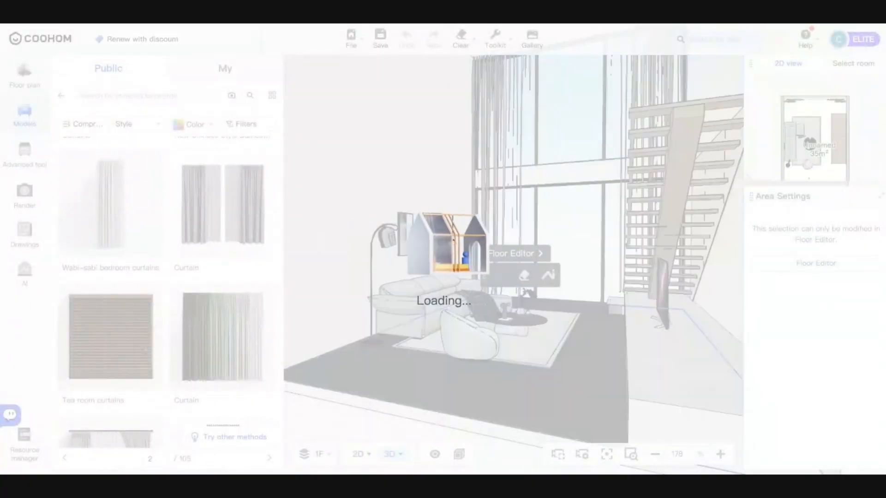
scroll(526, 129, "down", 5)
key("b")
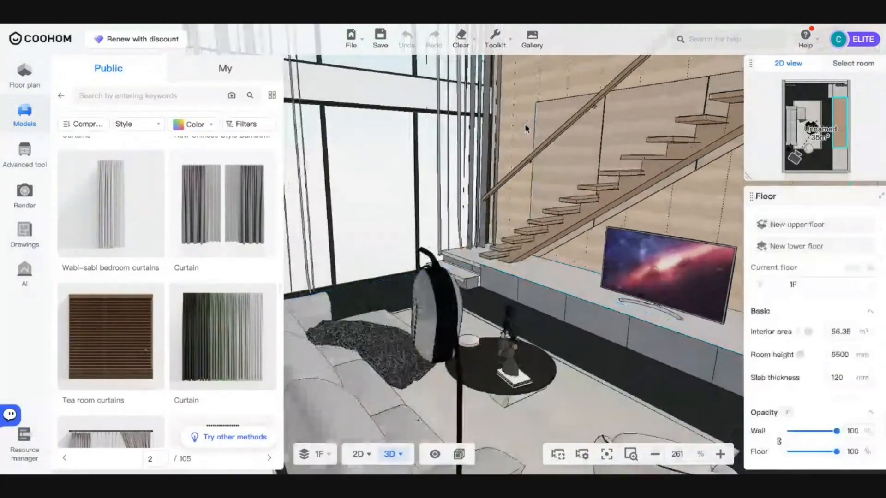
left_click(419, 90)
scroll(420, 108, "down", 8)
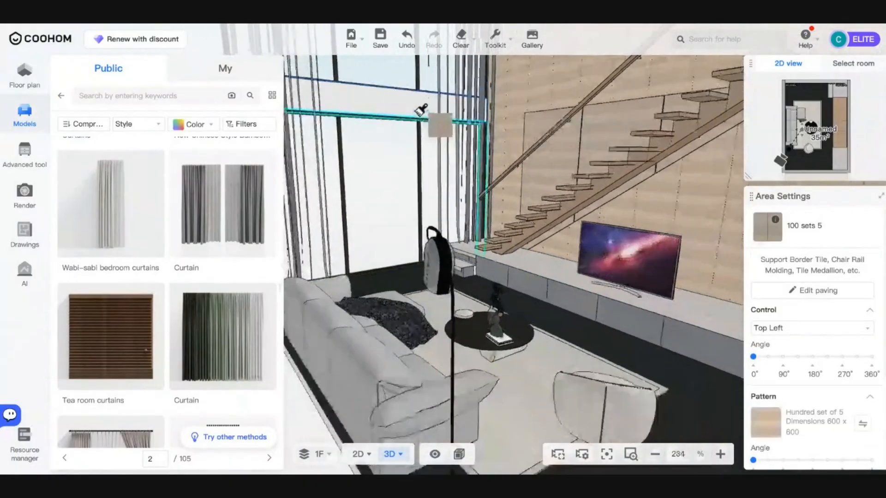
key("Escape")
- Select the room's ceiling and switch to the 2D ceiling plan
left_click_drag(420, 109, 412, 94)
left_click_drag(496, 128, 456, 101)
left_click(456, 101)
left_click(363, 455)
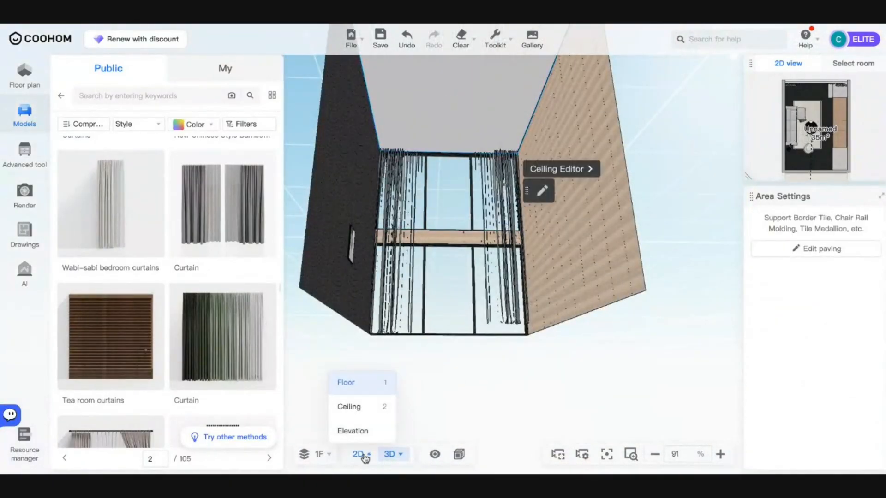
left_click(353, 406)
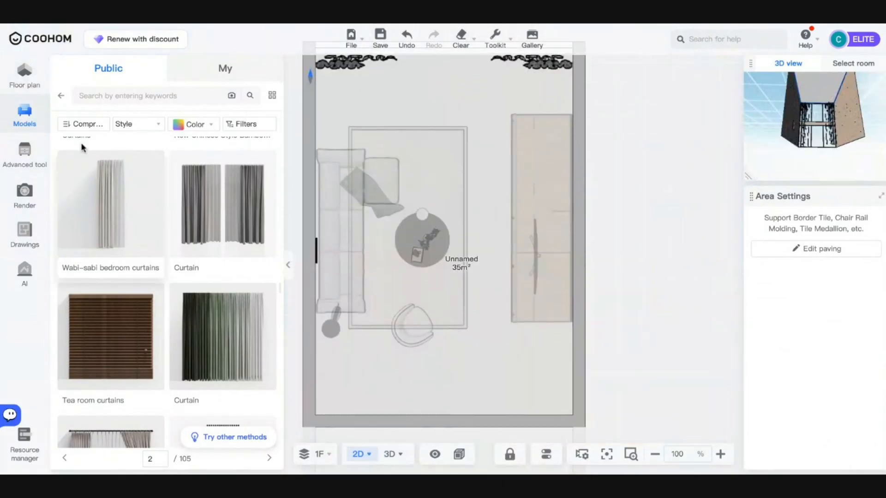
- Go back to the top model categories and open Lighting > Pendants & Chandeliers
left_click(61, 99)
left_click(61, 96)
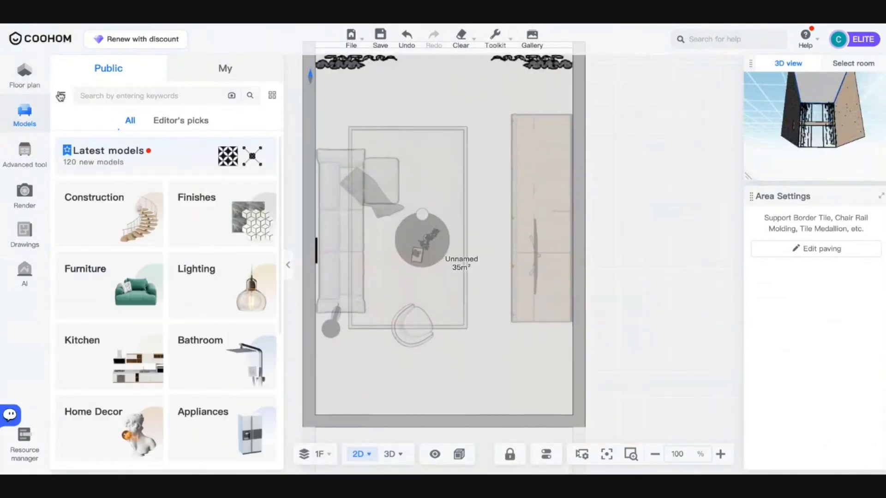
left_click(210, 306)
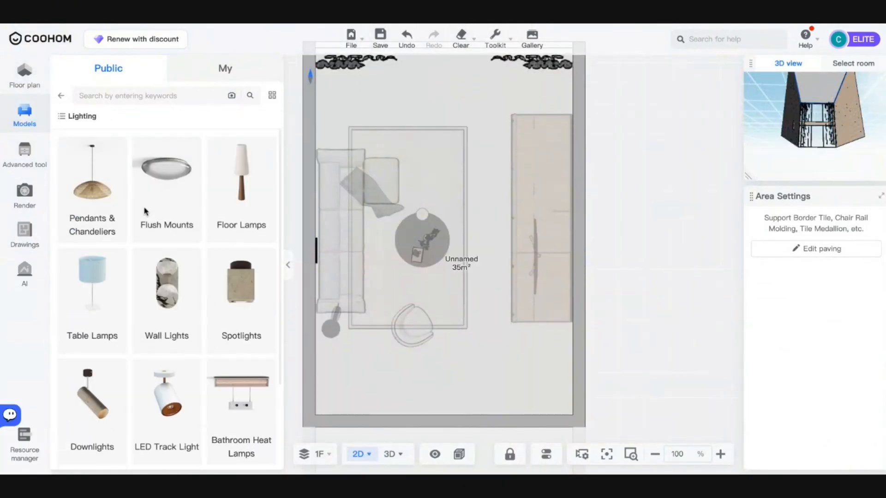
left_click(92, 217)
- Scroll the pendant lights and pick the Modern Glass Ball Chandelier to place
scroll(143, 293, "down", 8)
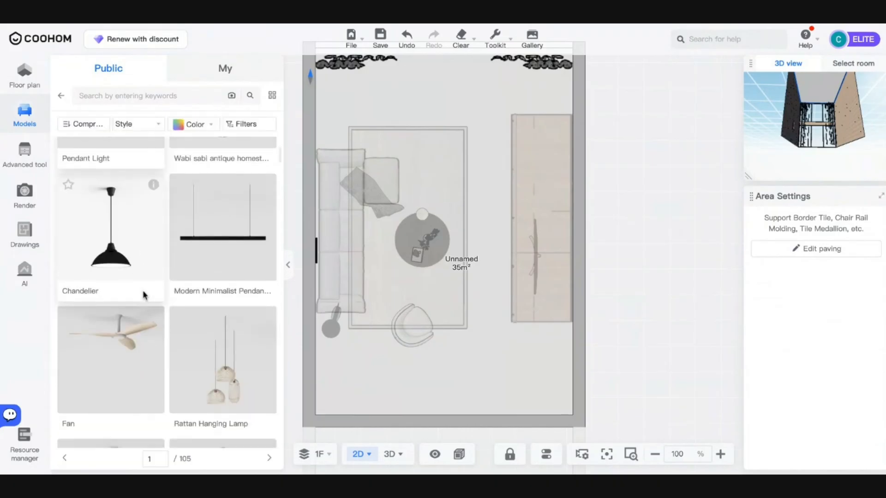
scroll(144, 296, "down", 15)
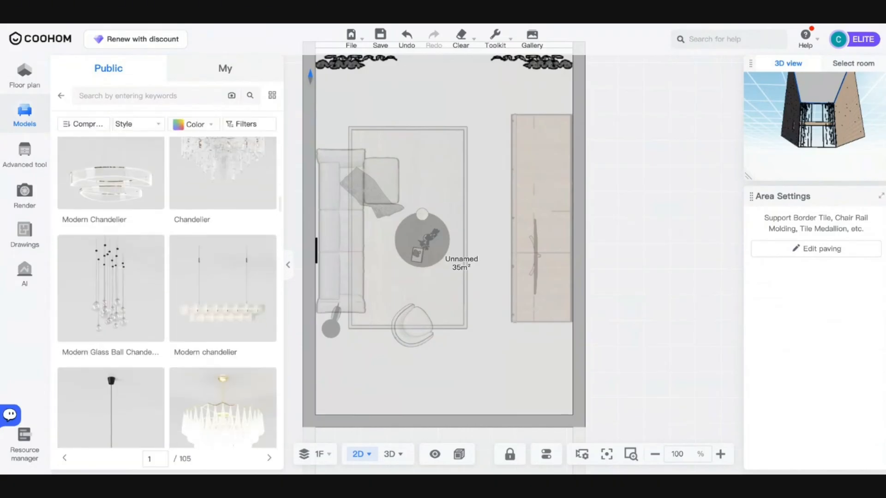
scroll(144, 296, "down", 10)
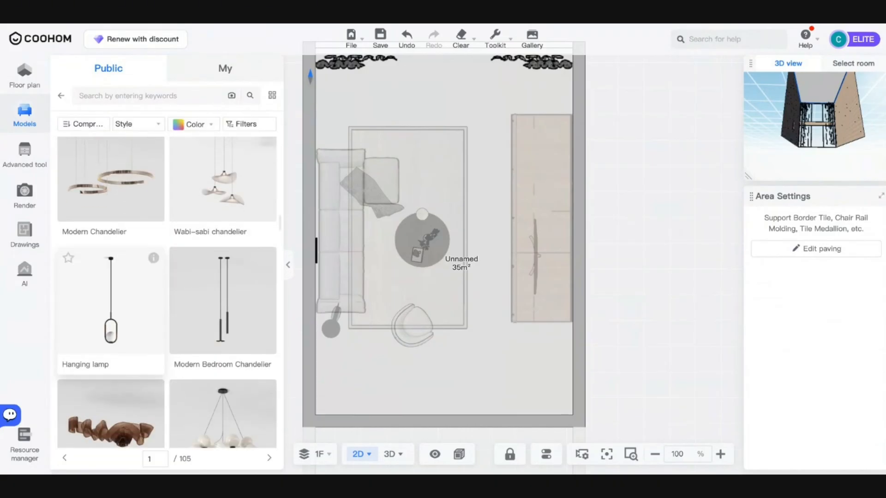
scroll(144, 295, "down", 10)
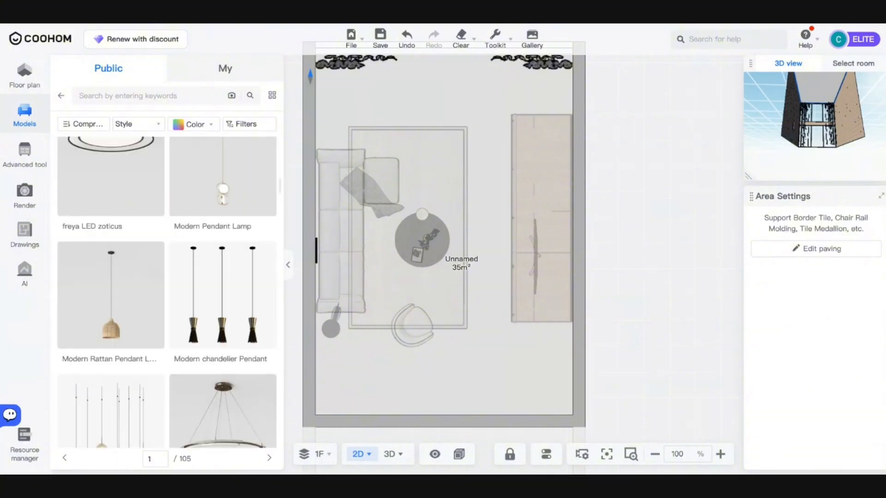
scroll(144, 296, "down", 10)
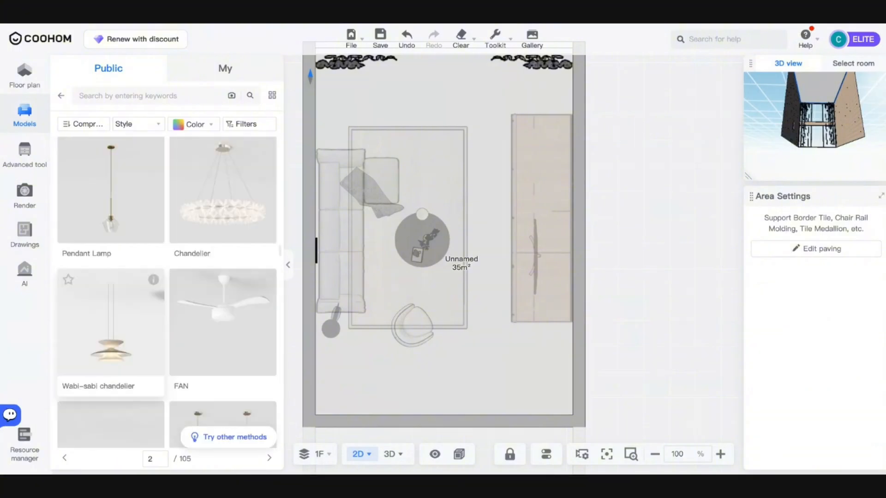
scroll(144, 295, "down", 10)
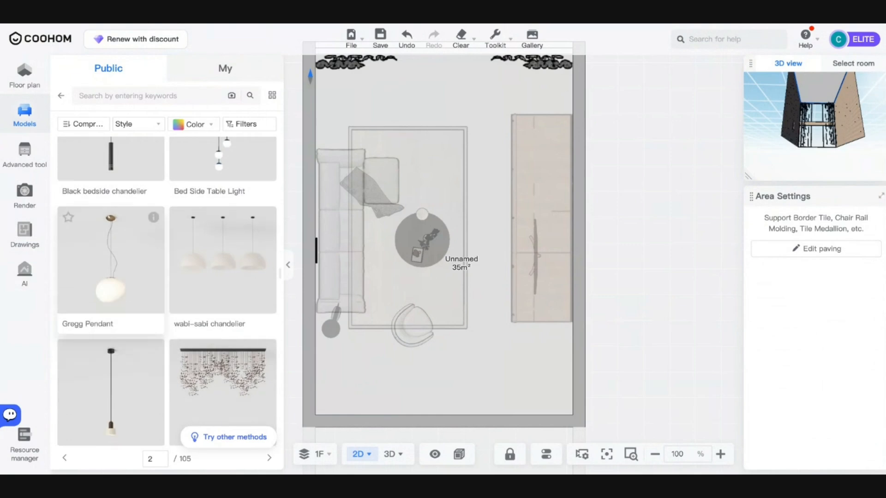
scroll(166, 291, "down", 10)
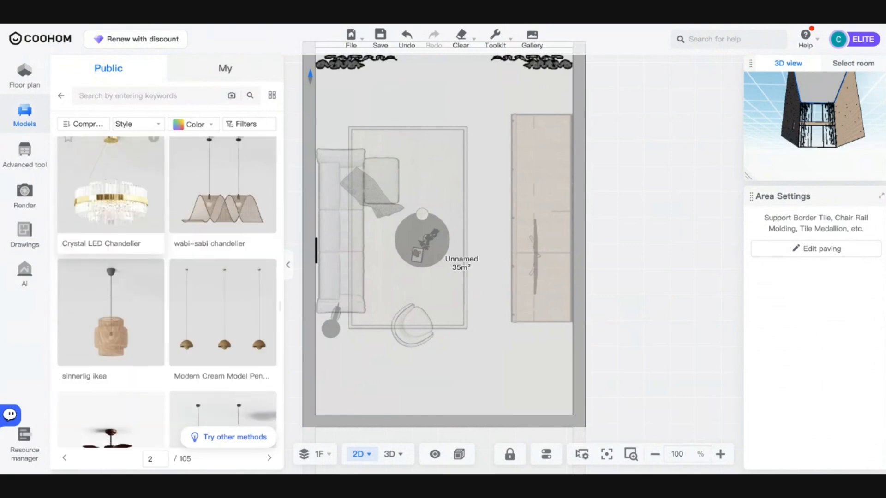
scroll(166, 295, "down", 5)
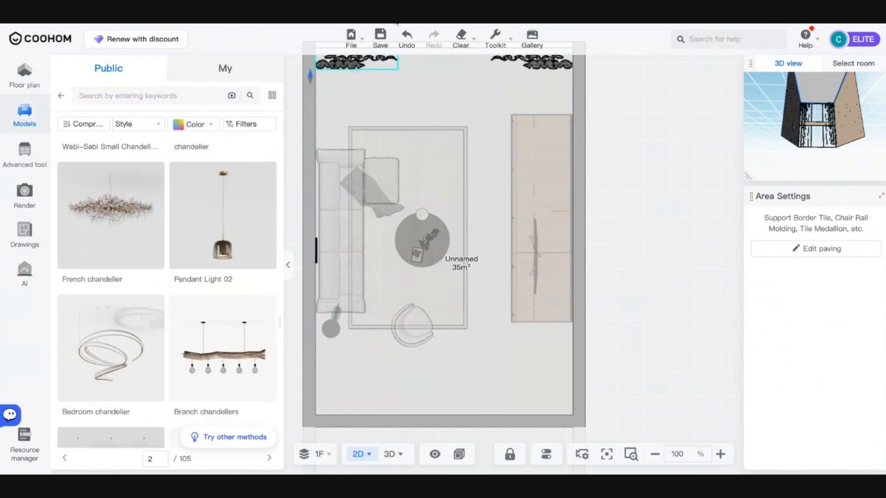
scroll(196, 262, "down", 10)
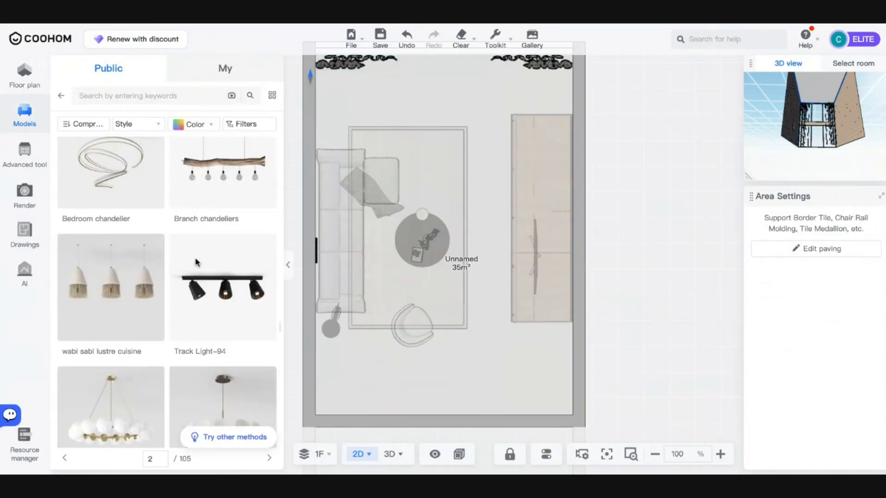
scroll(196, 262, "down", 10)
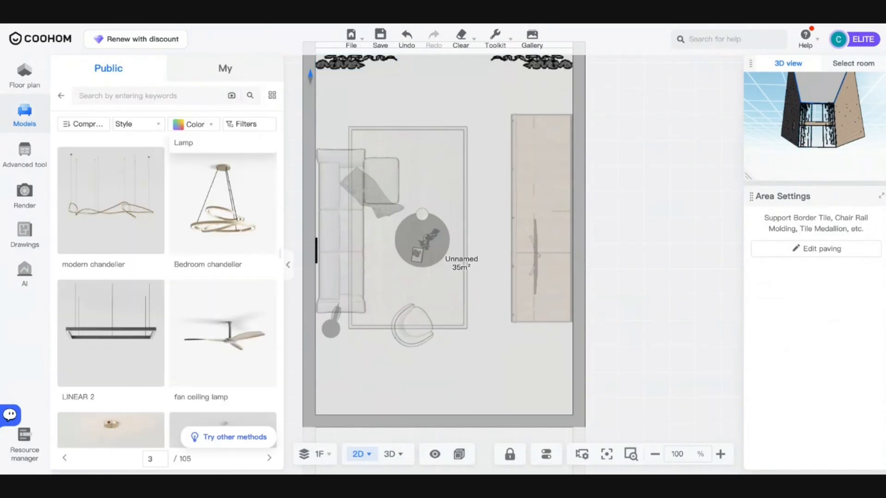
scroll(196, 262, "down", 10)
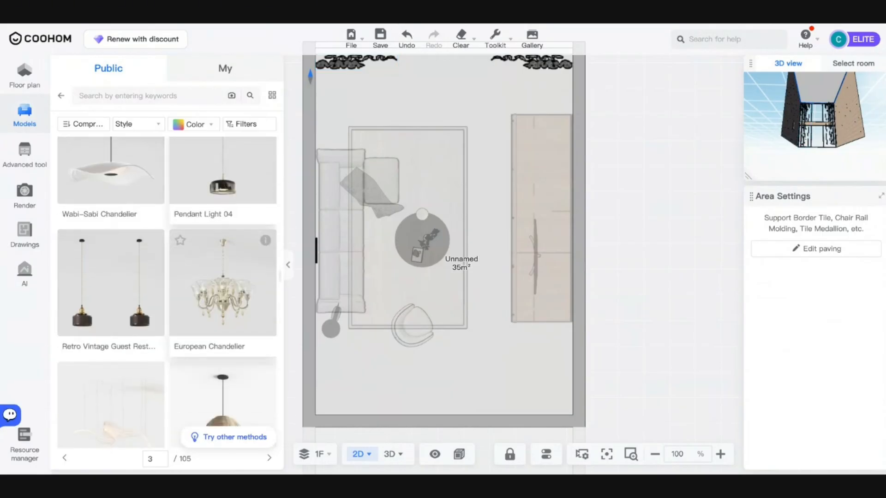
scroll(161, 182, "up", 15)
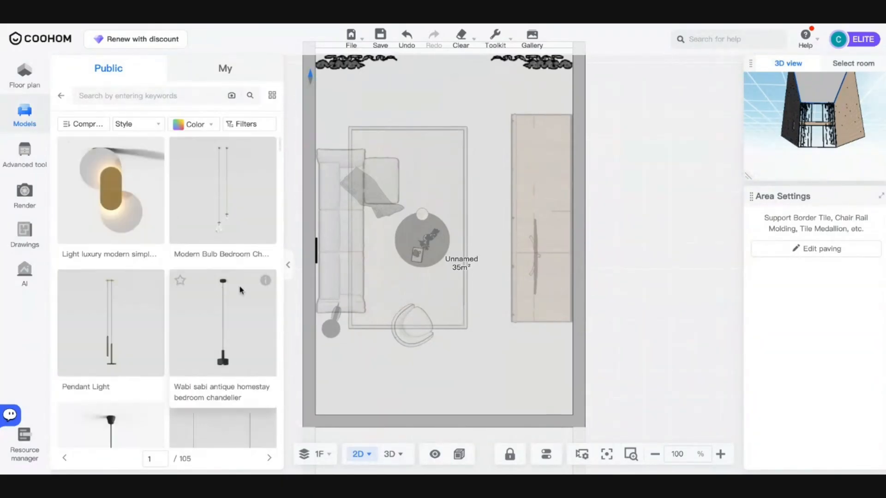
scroll(123, 285, "down", 5)
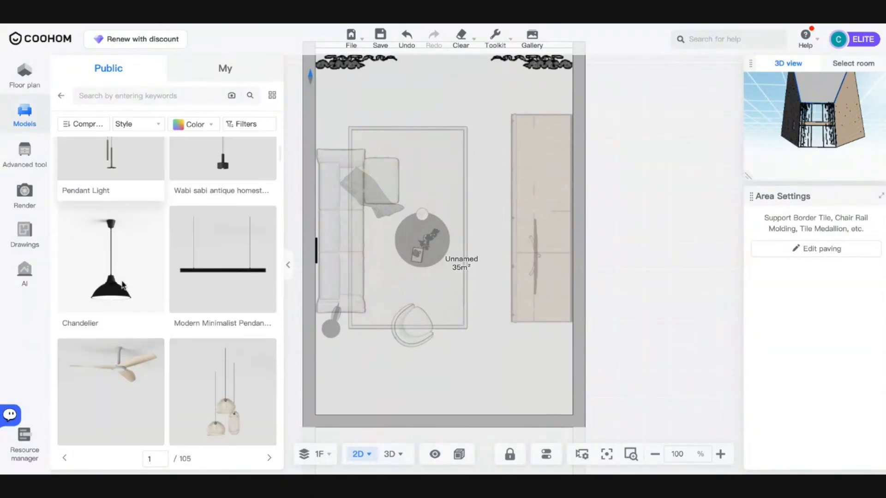
scroll(123, 285, "down", 10)
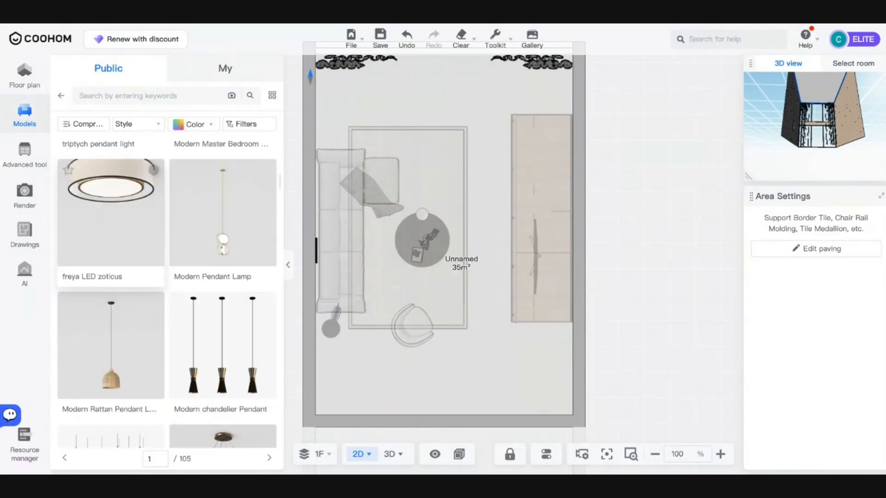
scroll(122, 199, "down", 13)
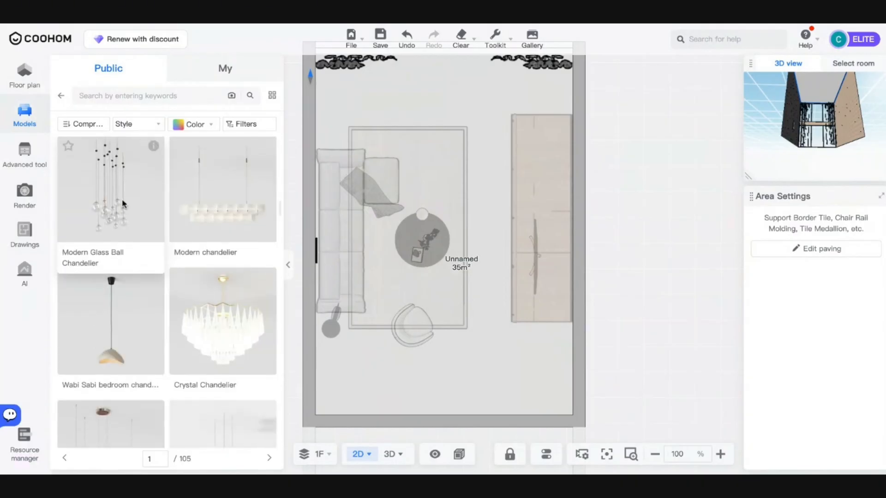
left_click(122, 199)
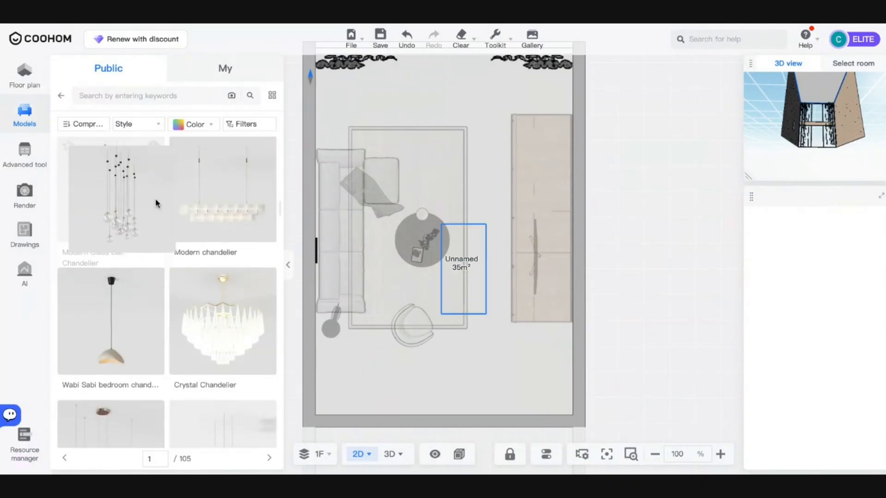
- Drop the chandelier over the coffee table and view it in 3D
left_click(445, 235)
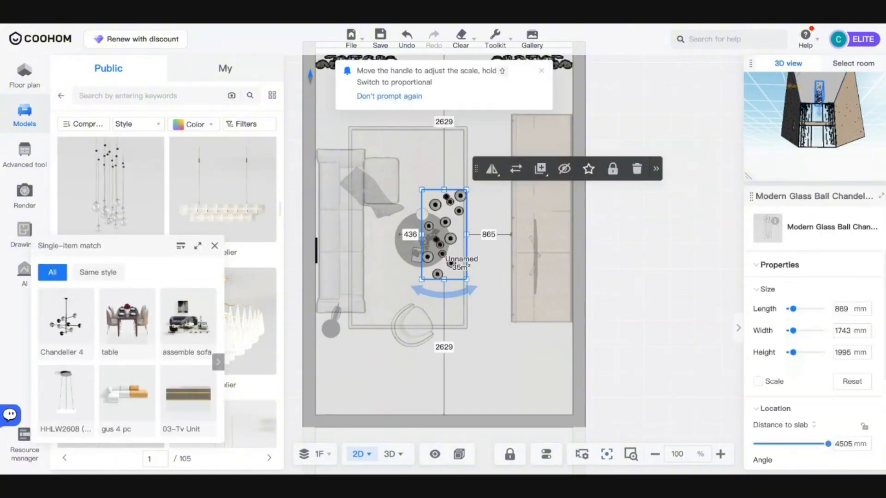
mouse_move(405, 462)
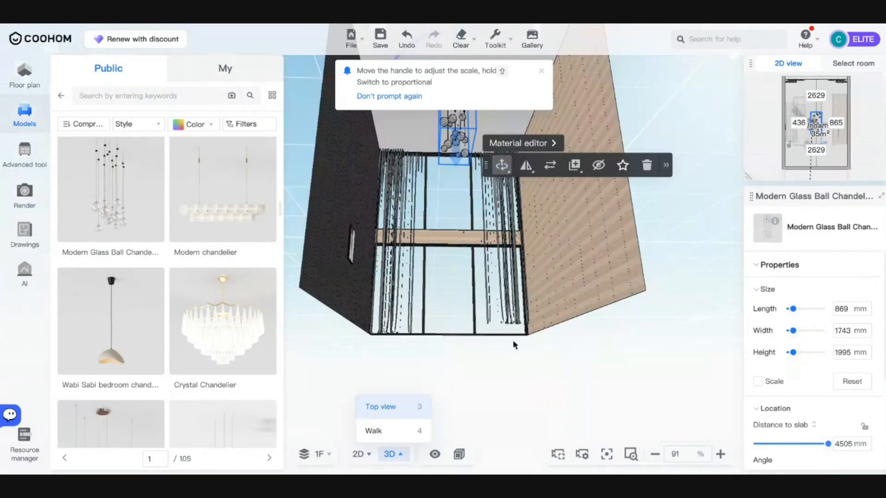
left_click_drag(589, 237, 629, 289)
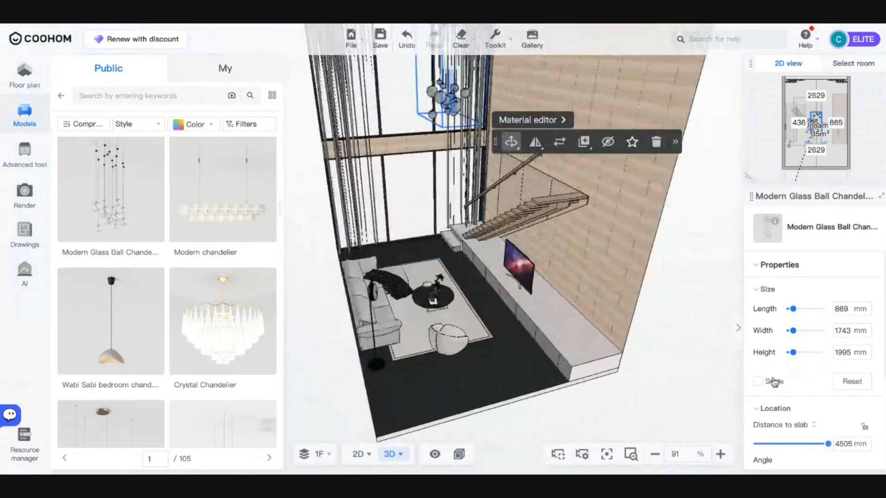
- Lock proportions and scale the chandelier to a height of 3300 mm
left_click(757, 381)
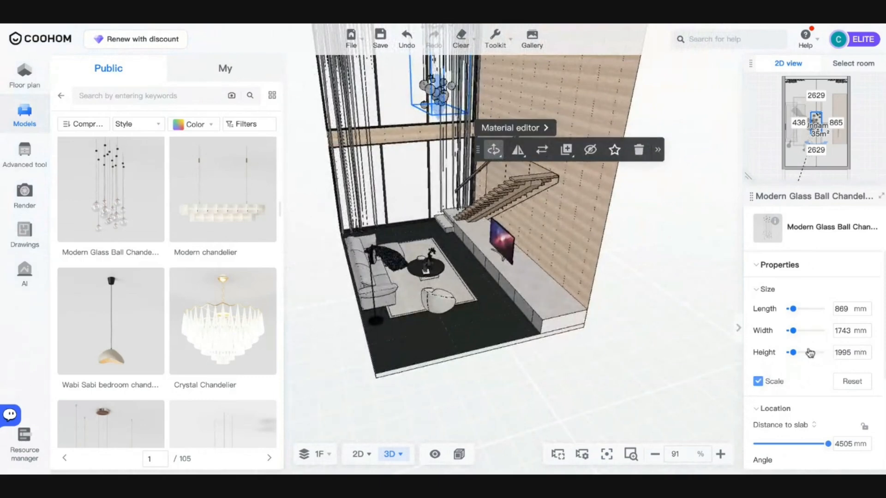
left_click_drag(793, 353, 800, 358)
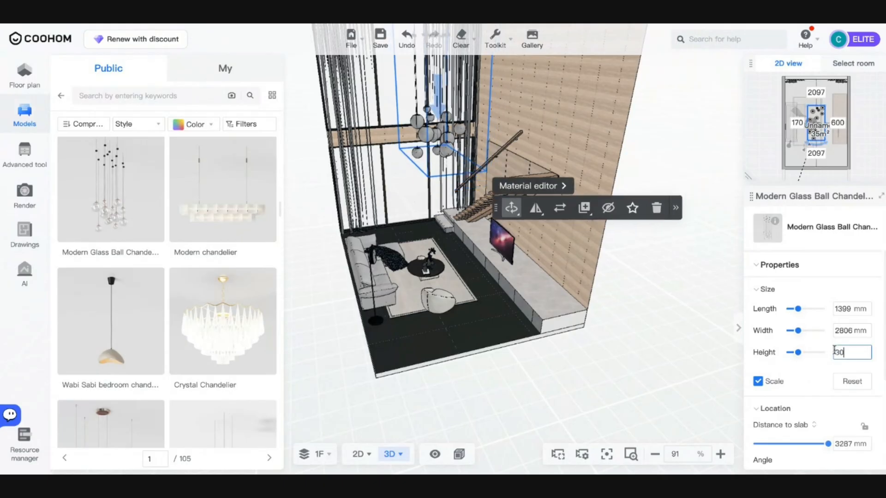
key("Return")
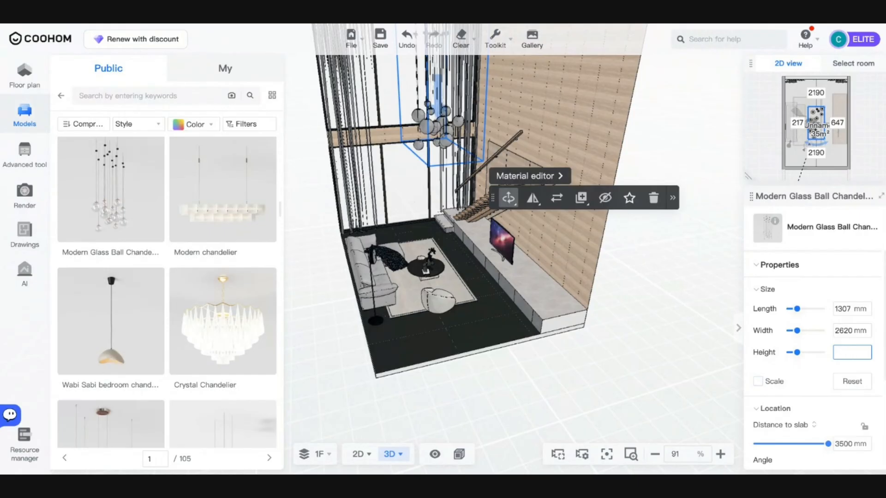
key("Return")
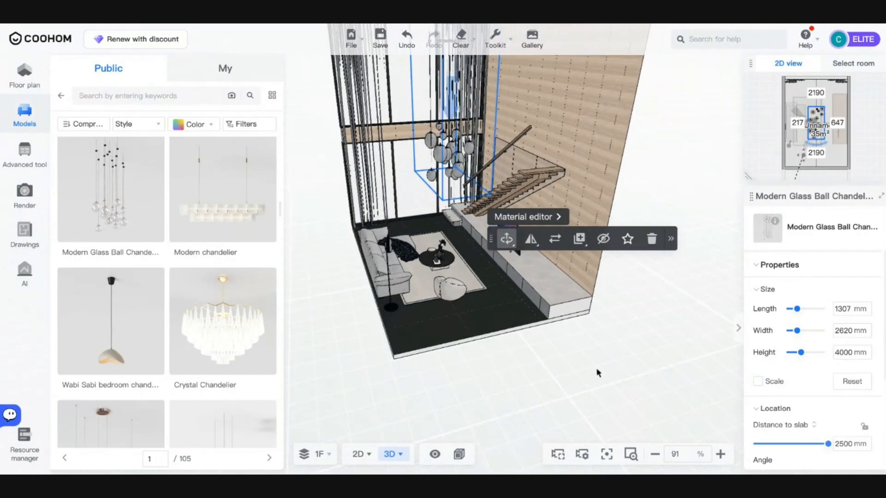
key("ctrl+z")
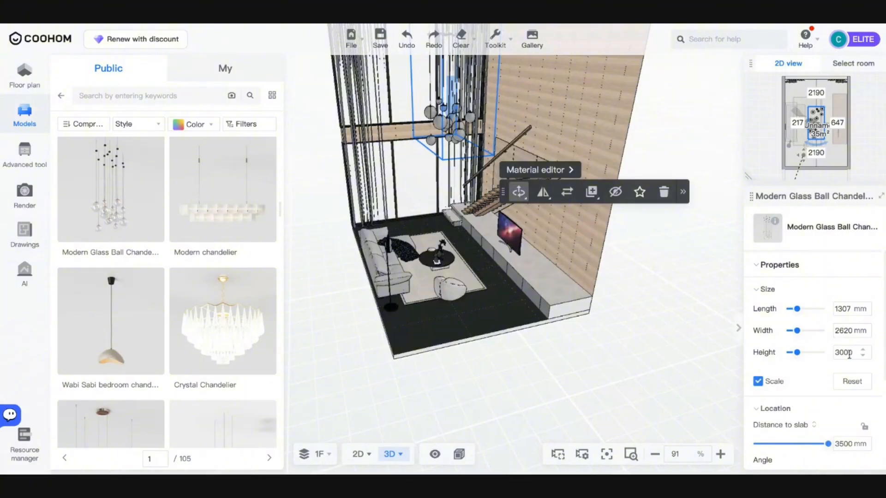
key("Return")
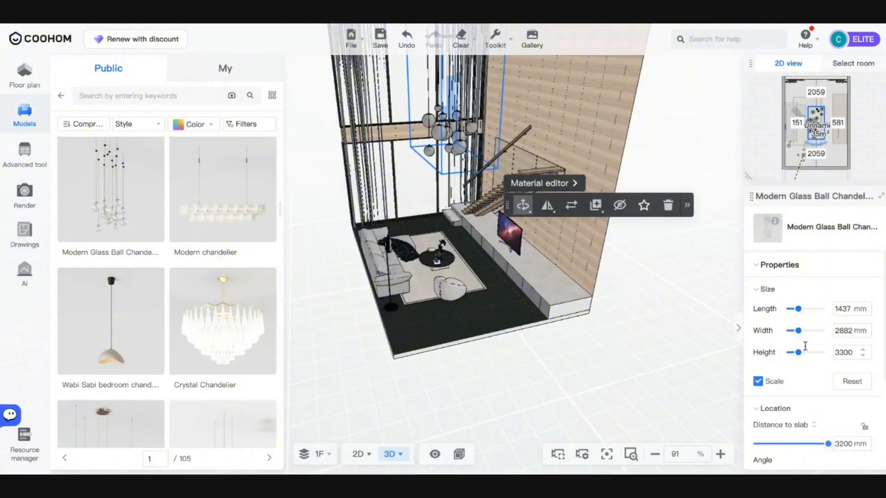
left_click_drag(655, 364, 534, 344)
scroll(534, 345, "up", 6)
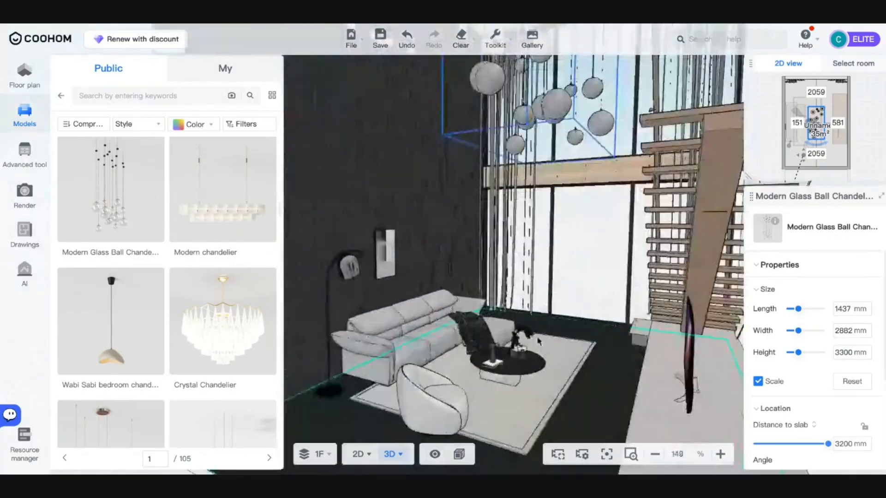
scroll(530, 390, "down", 5)
scroll(419, 442, "up", 2)
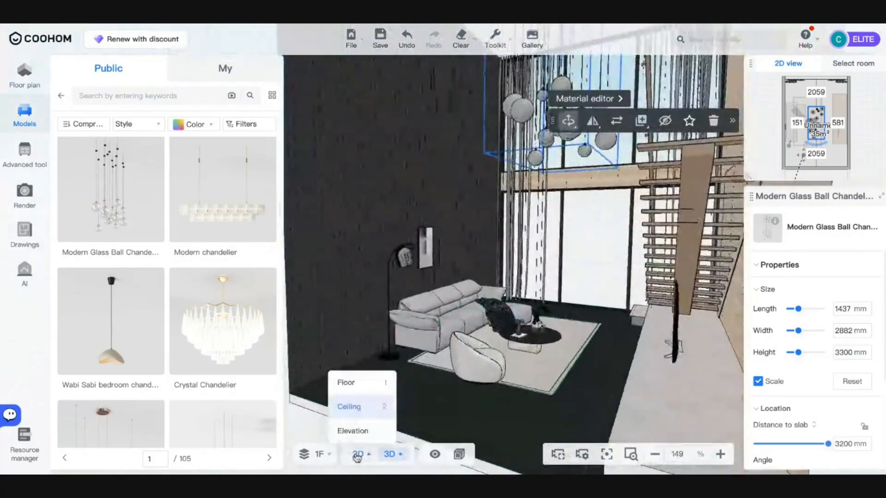
- In 2D, draw a 5000 × 1500 mm rectangular room from the living room's top corner
left_click(357, 455)
scroll(590, 221, "down", 5)
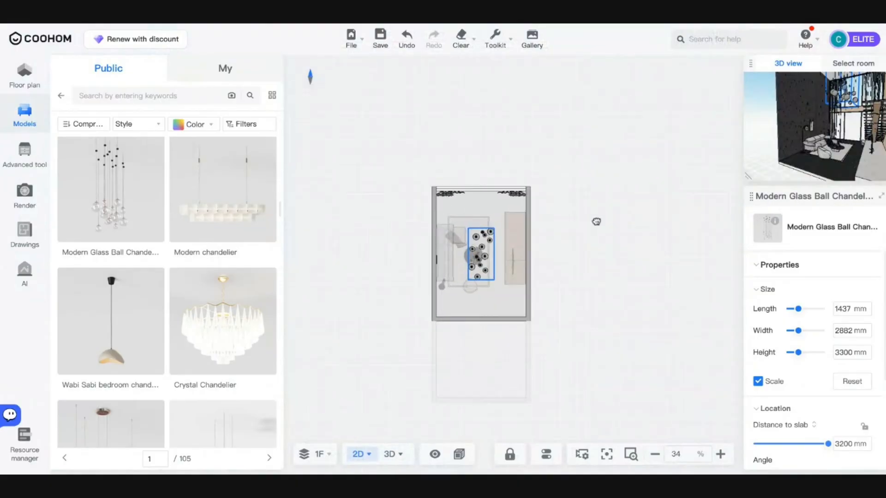
scroll(442, 174, "up", 5)
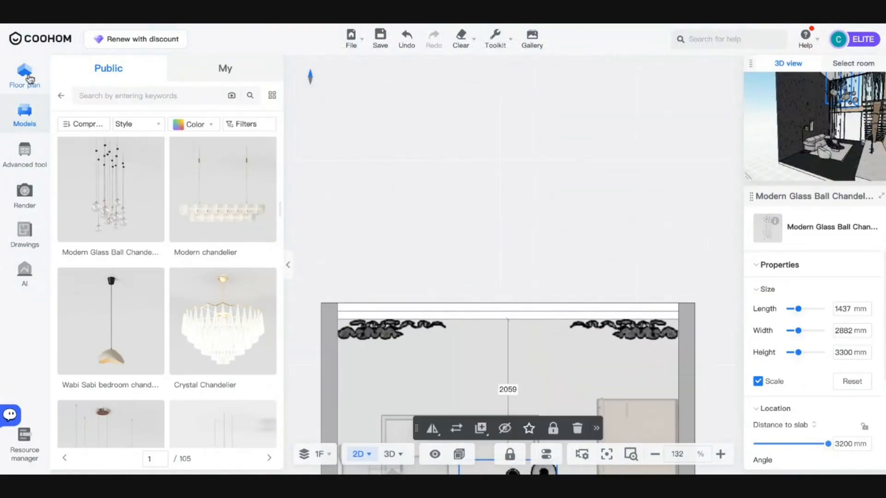
left_click(25, 78)
left_click(135, 229)
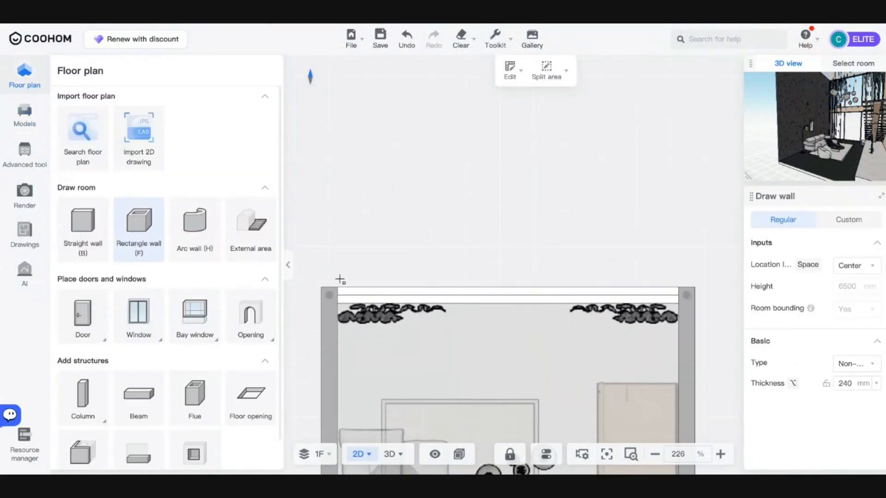
left_click(336, 293)
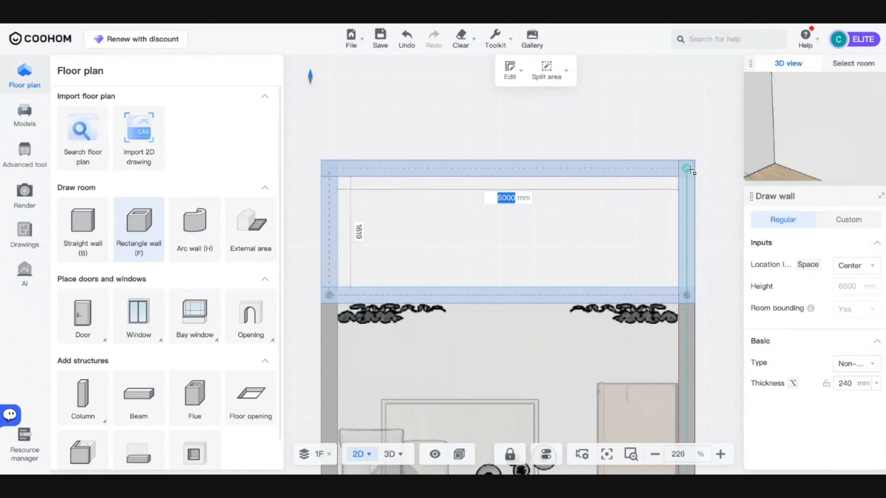
key("Tab")
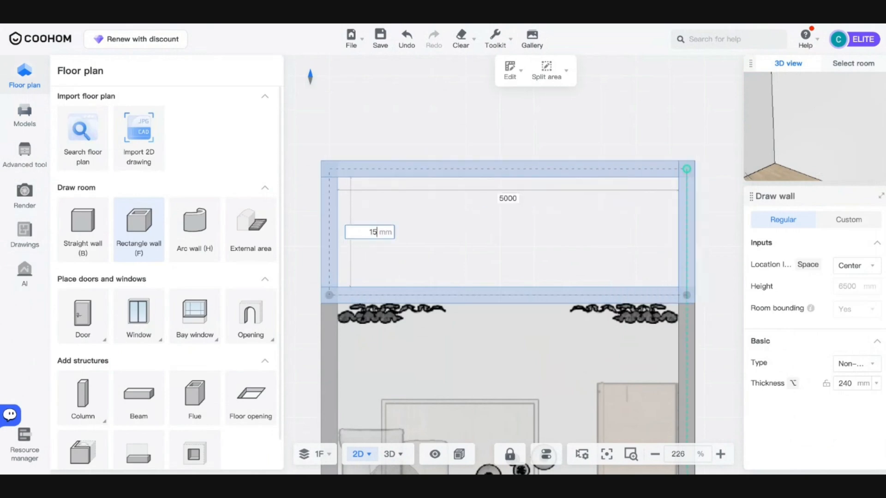
key("Return")
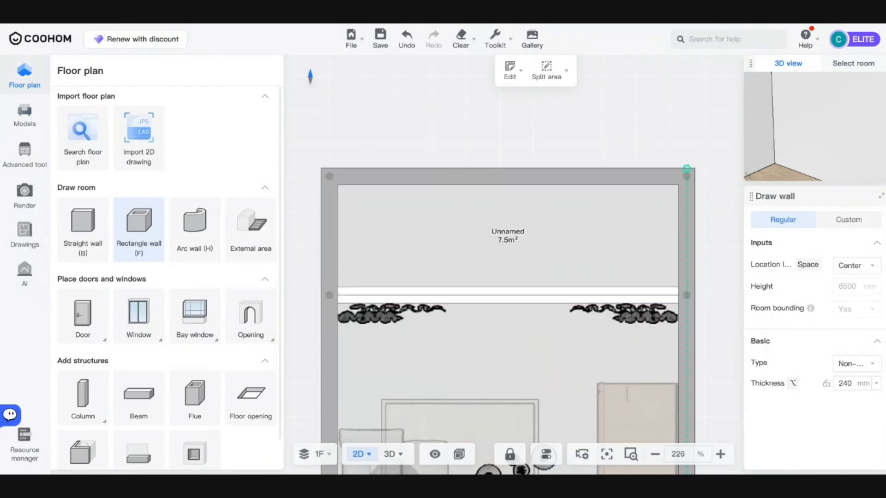
key("Escape")
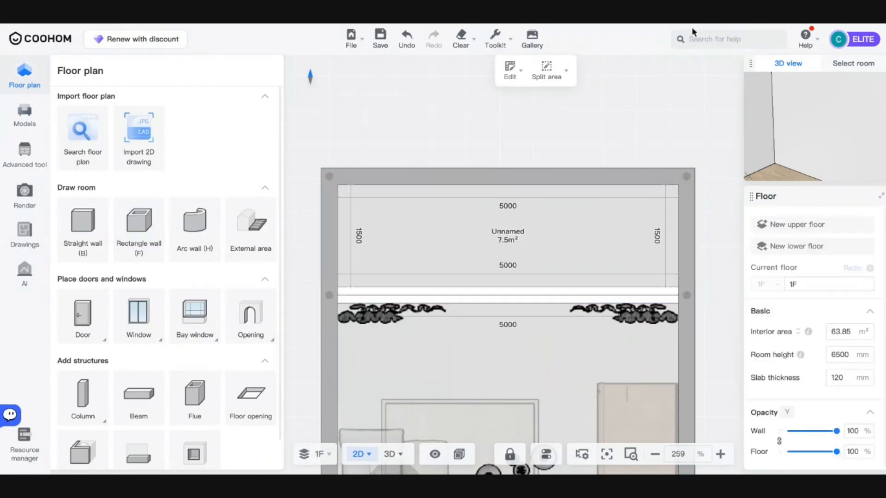
- Set the new 7.5 m² room's type to Balcony
left_click(484, 217)
left_click(505, 233)
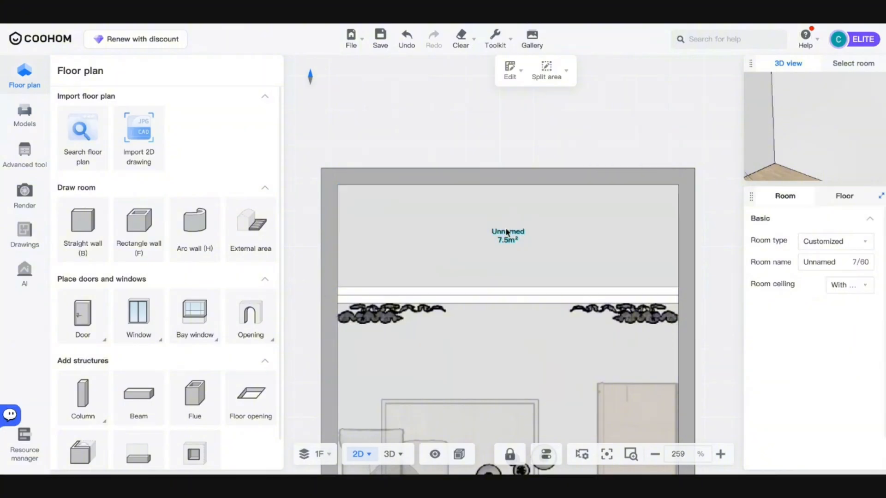
left_click(814, 241)
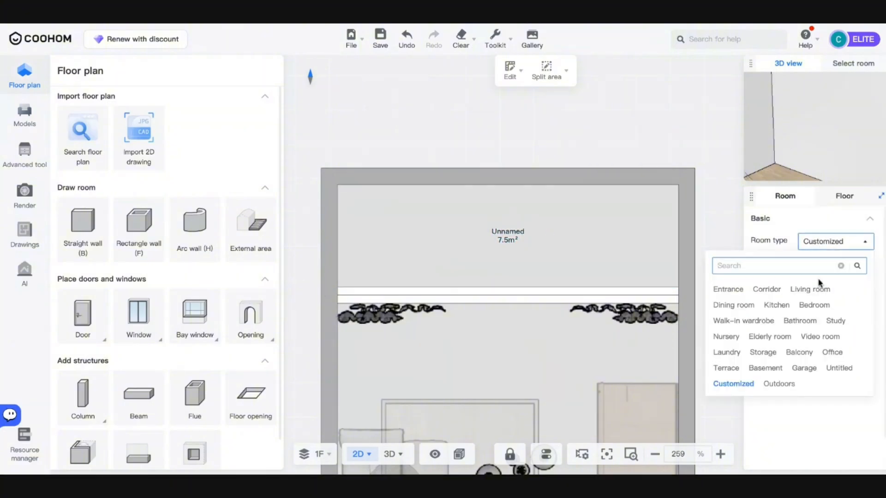
left_click(803, 354)
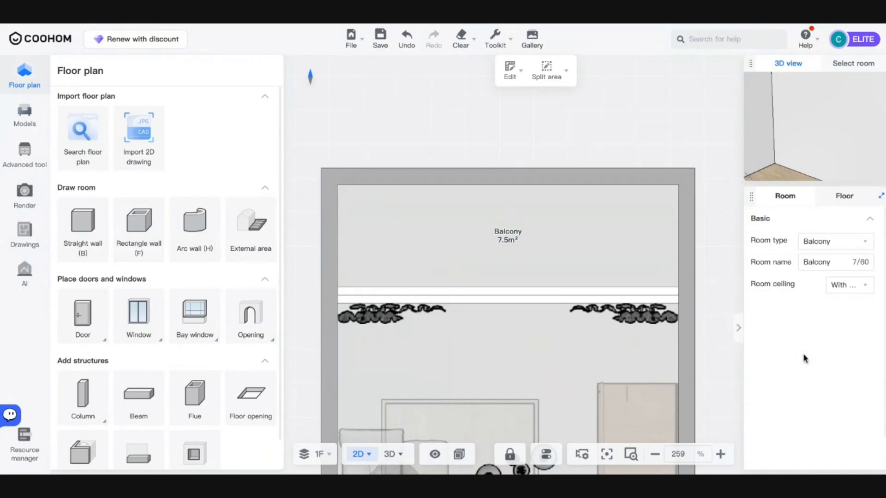
- Check the house in 3D, then remove the balcony's ceiling
left_click(390, 454)
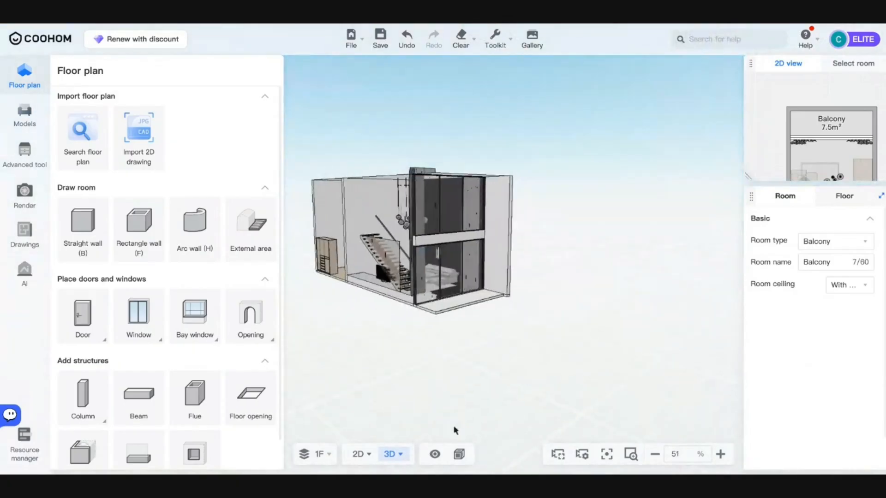
mouse_move(357, 456)
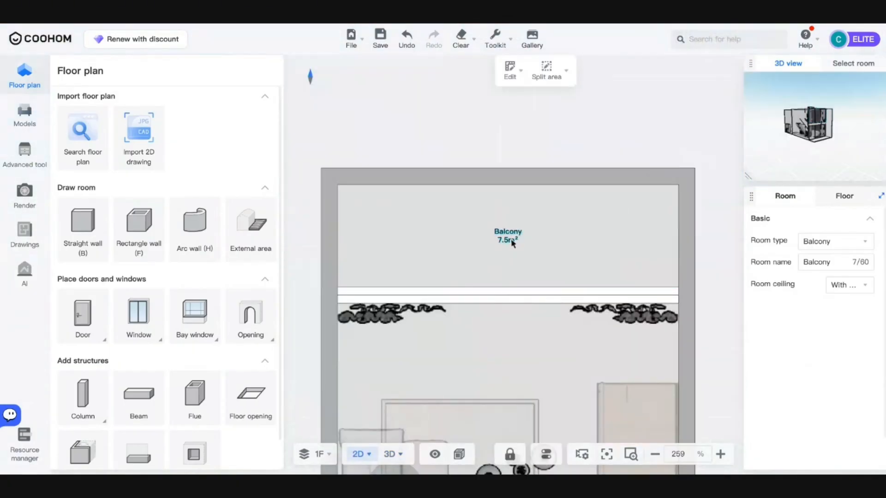
left_click(842, 286)
left_click(845, 321)
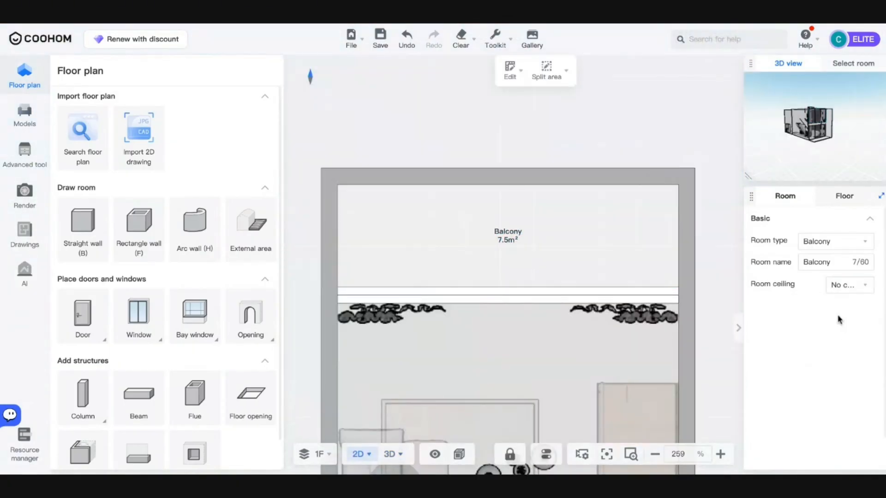
- Lower the balcony's top, right and left walls to 250 mm high
left_click(552, 184)
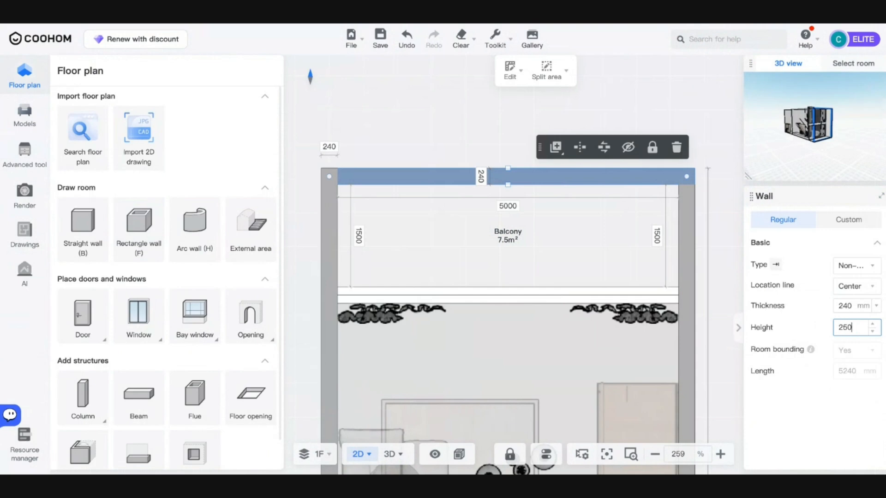
key("Return")
left_click(688, 233)
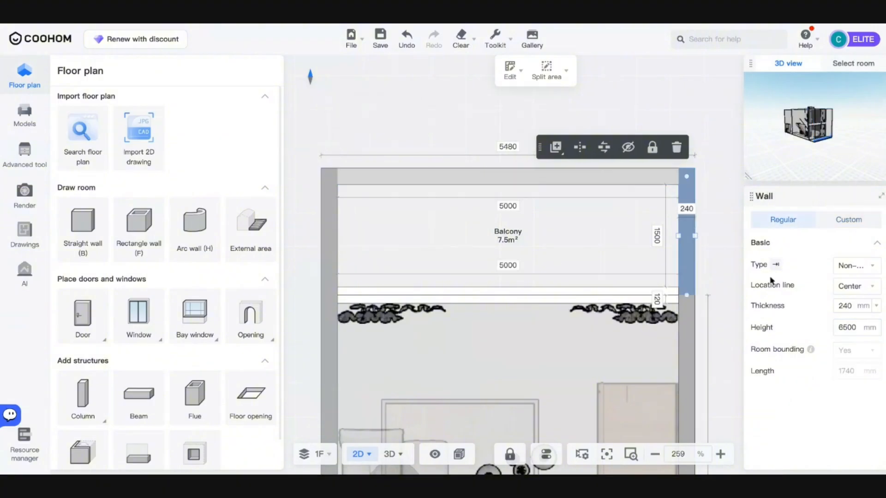
key("Return")
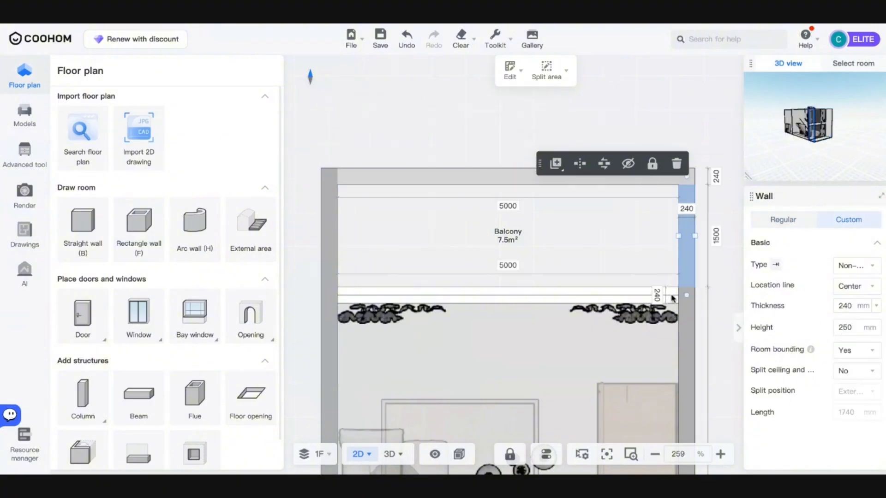
left_click(329, 231)
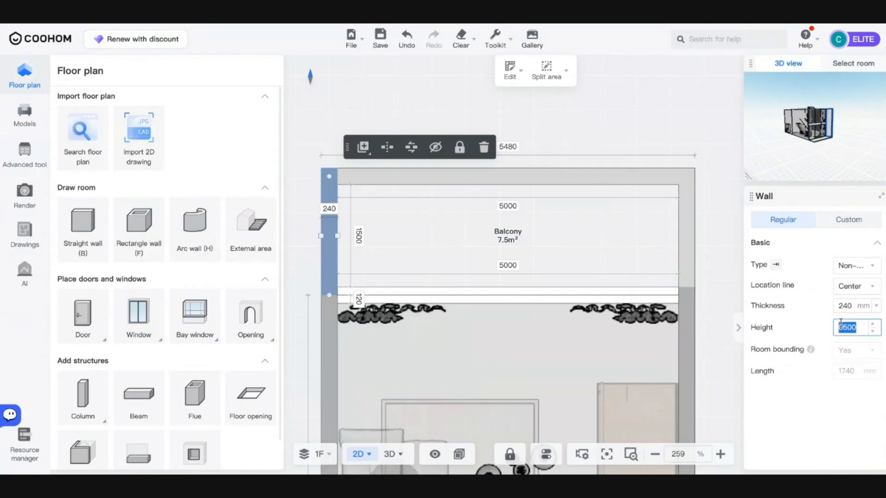
key("Return")
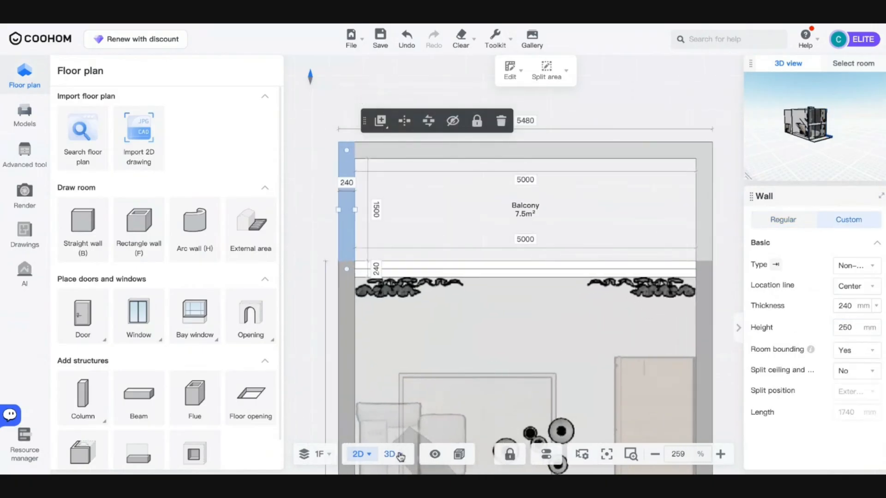
- Switch to the 3D view and orbit to inspect the lowered balcony walls
mouse_move(385, 463)
key("3")
left_click_drag(447, 346, 611, 351)
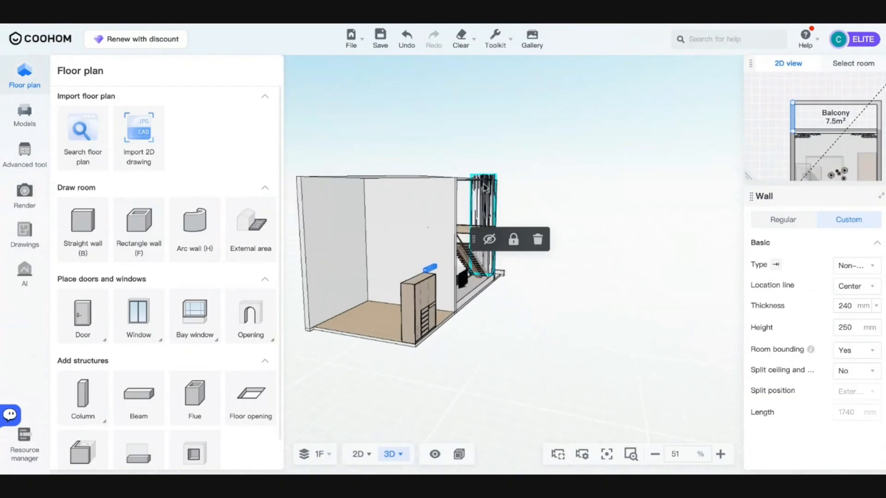
- Orbit and zoom the 3D model round to an angled view of the balcony side
left_click(484, 208)
scroll(842, 415, "down", 2)
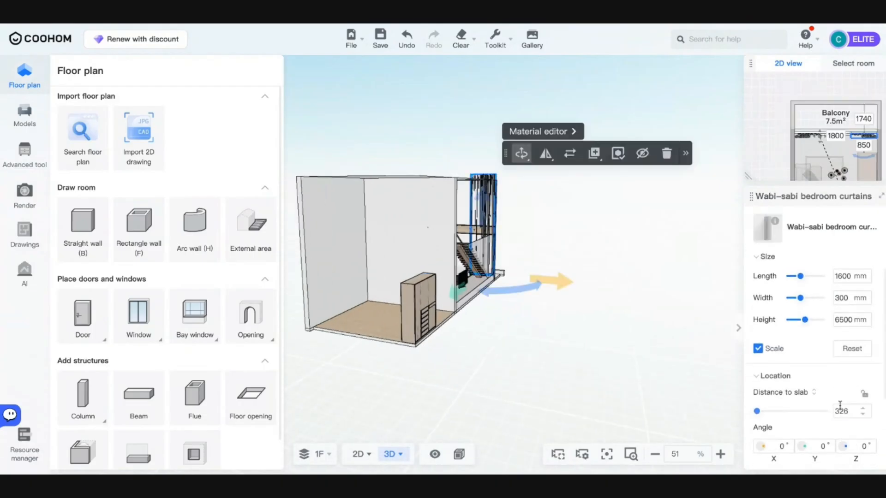
left_click_drag(644, 366, 474, 352)
scroll(407, 294, "up", 5)
left_click_drag(407, 293, 531, 367)
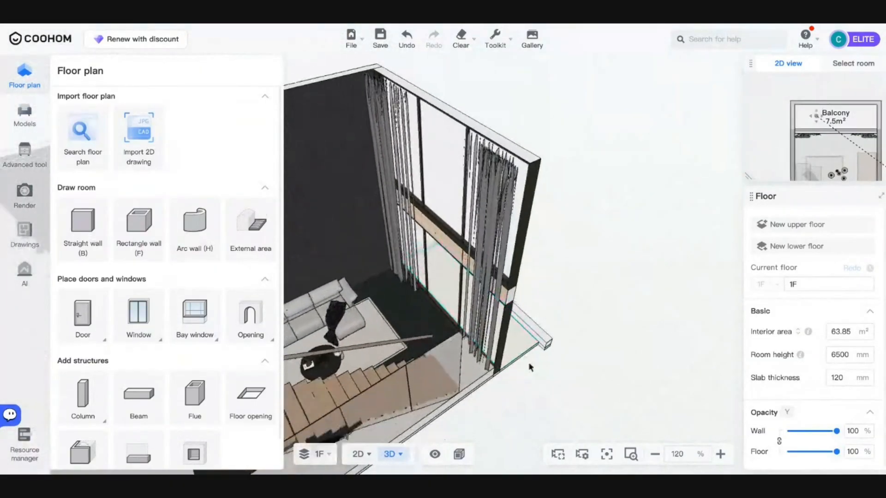
left_click_drag(425, 331, 385, 329)
scroll(386, 329, "up", 3)
scroll(378, 341, "up", 2)
left_click_drag(362, 370, 442, 409)
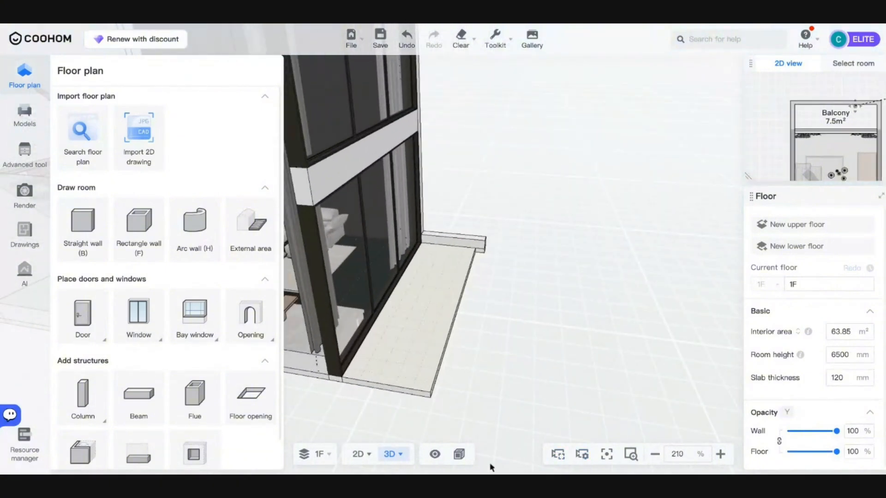
- Show the exterior walls in 3D and frame the balcony facade head-on
mouse_move(438, 455)
left_click(395, 360)
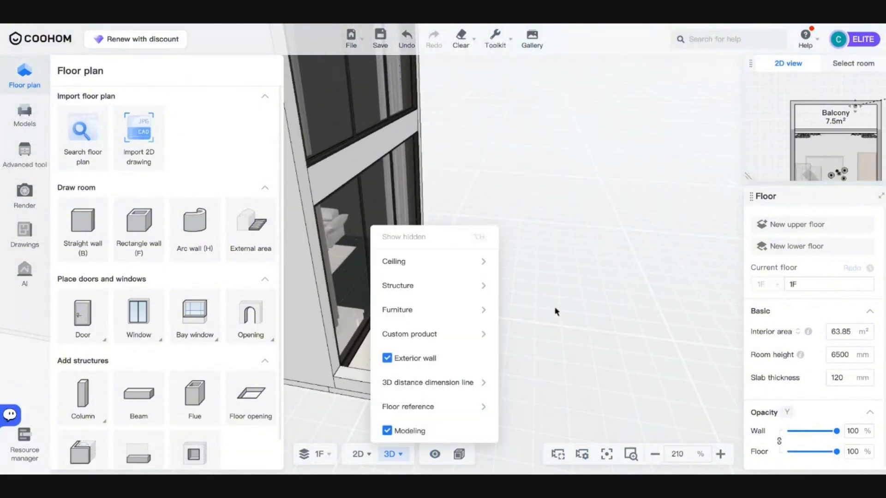
left_click_drag(559, 313, 438, 375)
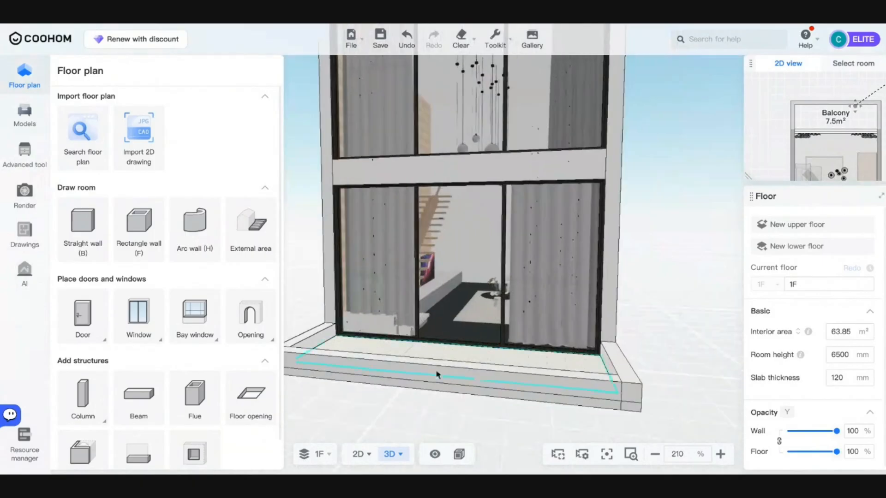
mouse_move(457, 454)
scroll(575, 422, "down", 4)
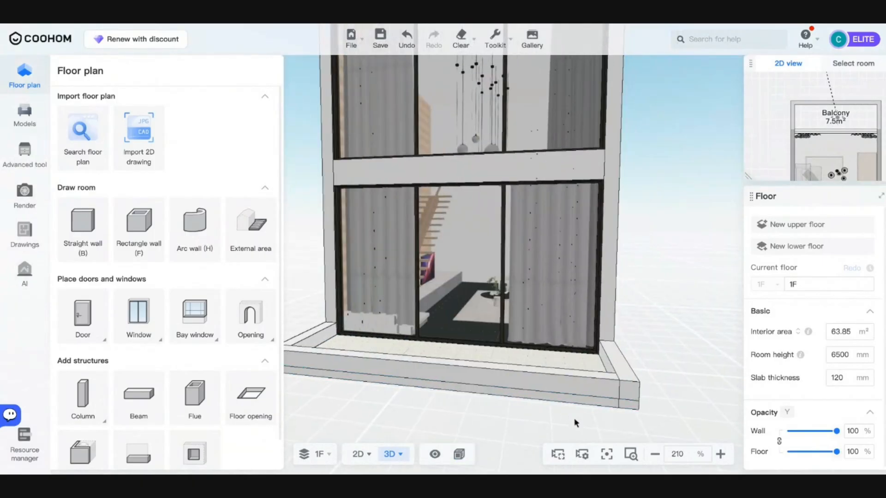
left_click_drag(574, 422, 500, 414)
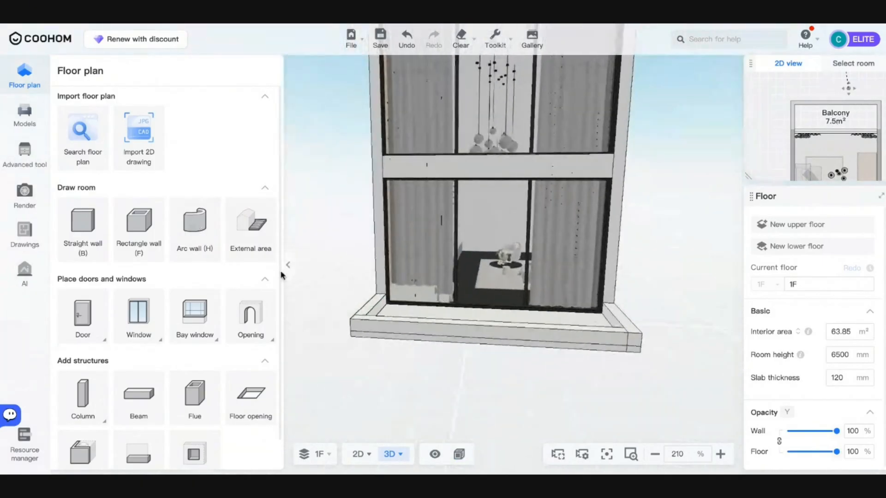
scroll(386, 337, "up", 5)
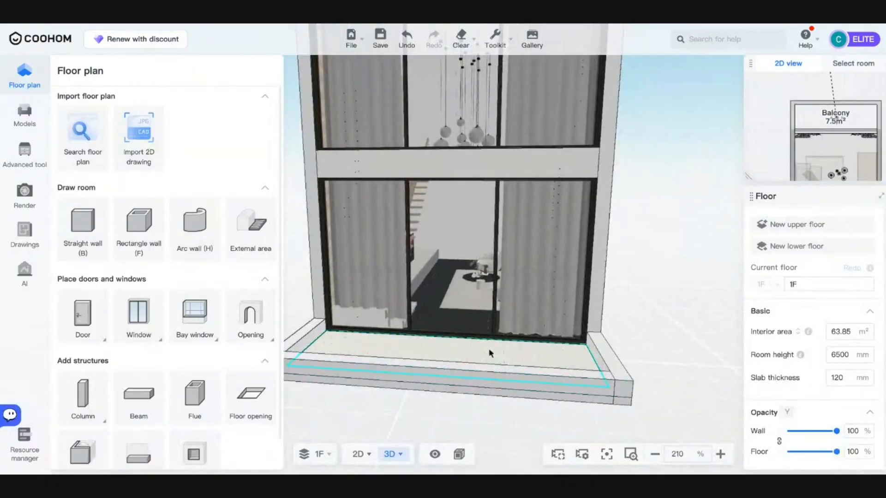
left_click(582, 339)
left_click(482, 403)
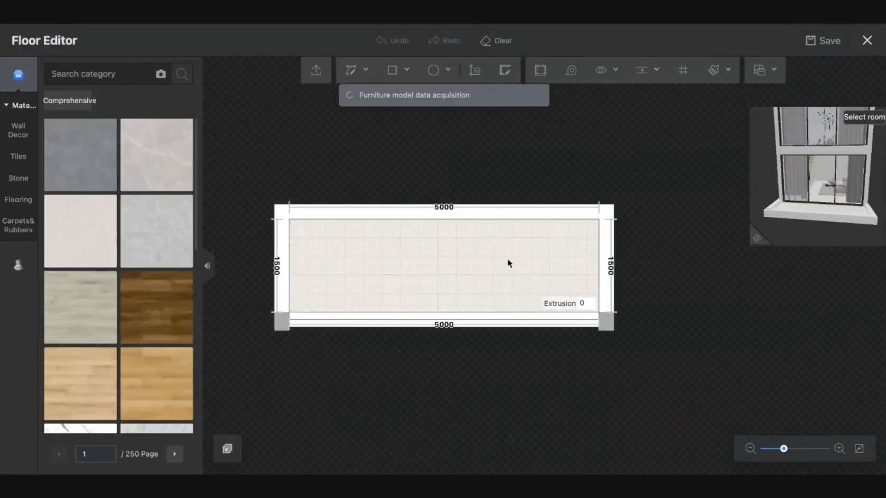
left_click(867, 40)
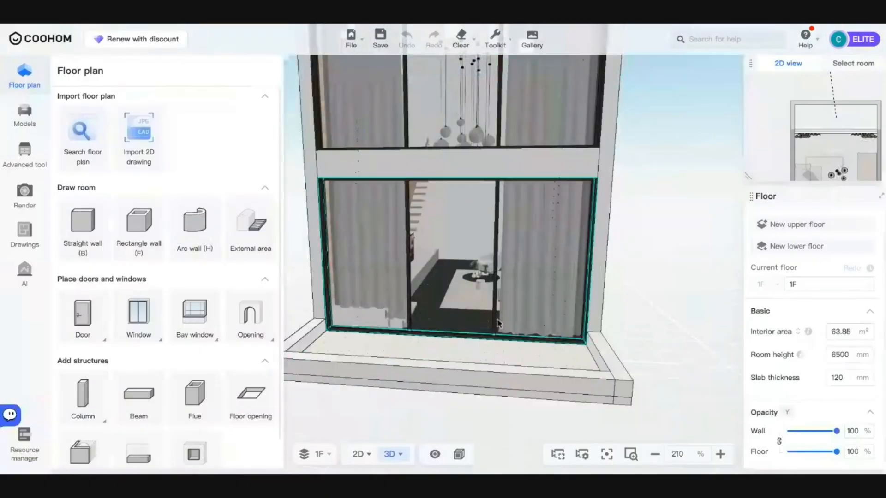
left_click(574, 312)
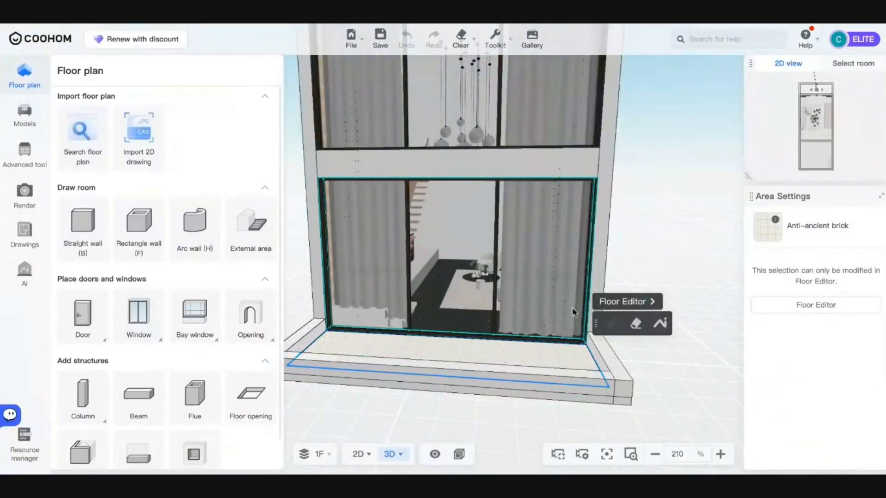
left_click(612, 305)
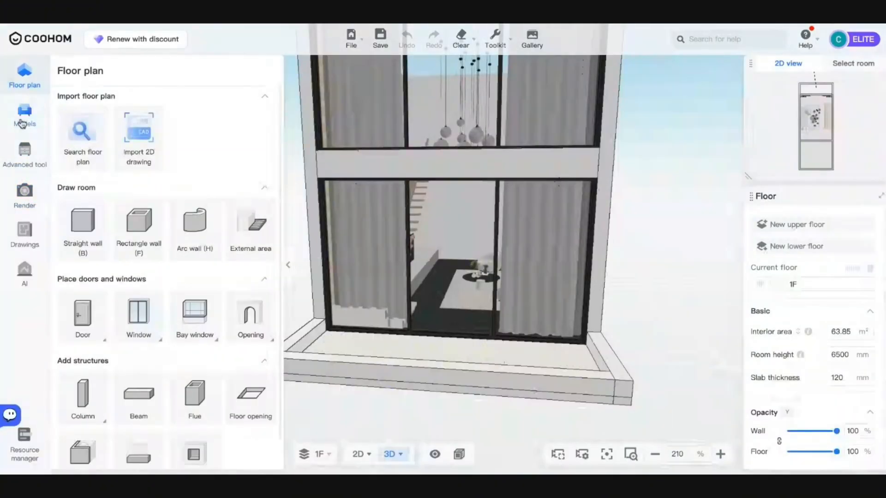
- Browse the material catalogue by brand to the PLASWOOD floor vinyl products
left_click(20, 122)
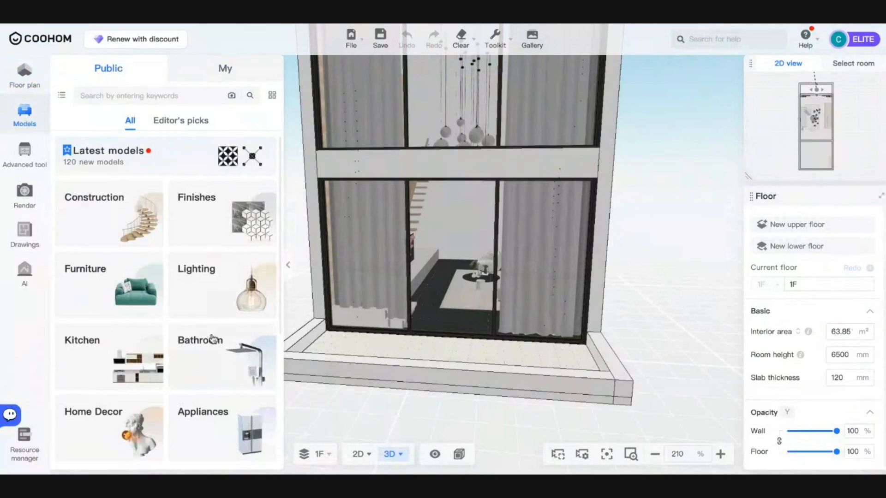
scroll(176, 323, "down", 5)
left_click(176, 331)
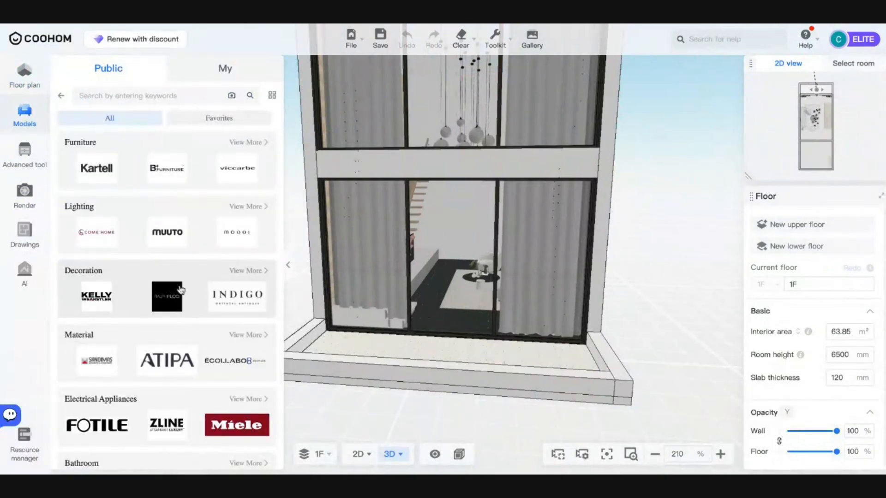
scroll(212, 288, "down", 1)
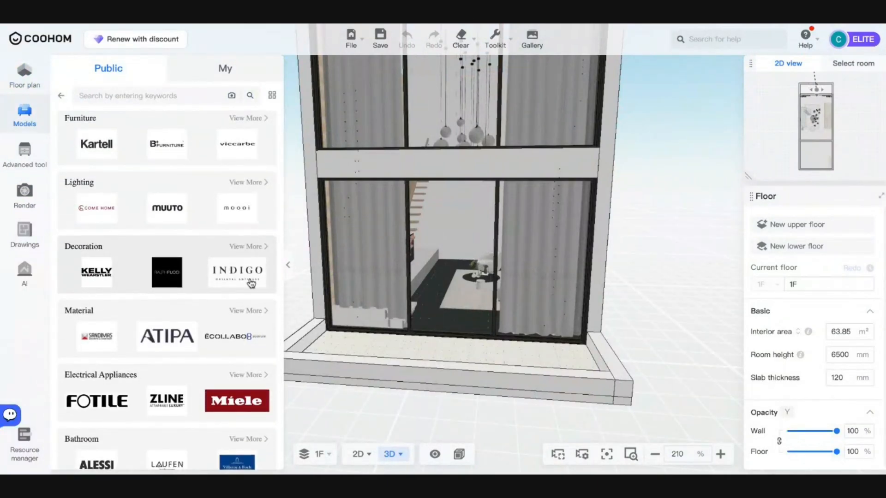
left_click(248, 311)
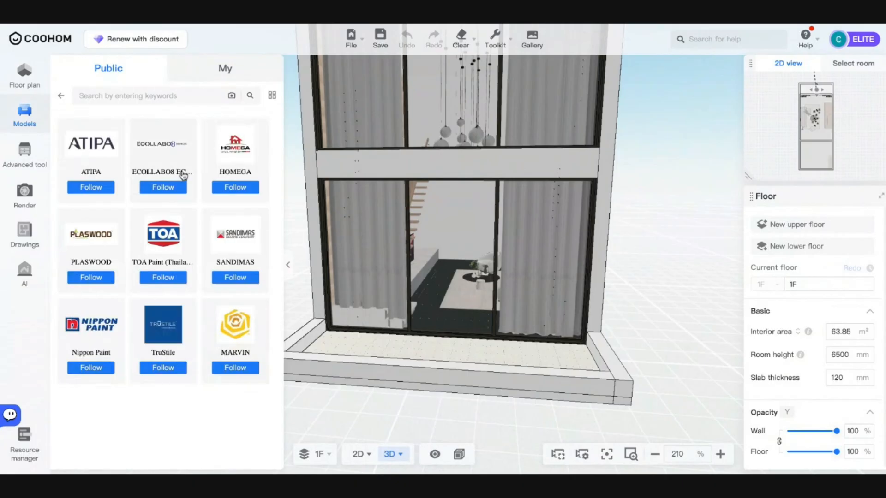
left_click(96, 244)
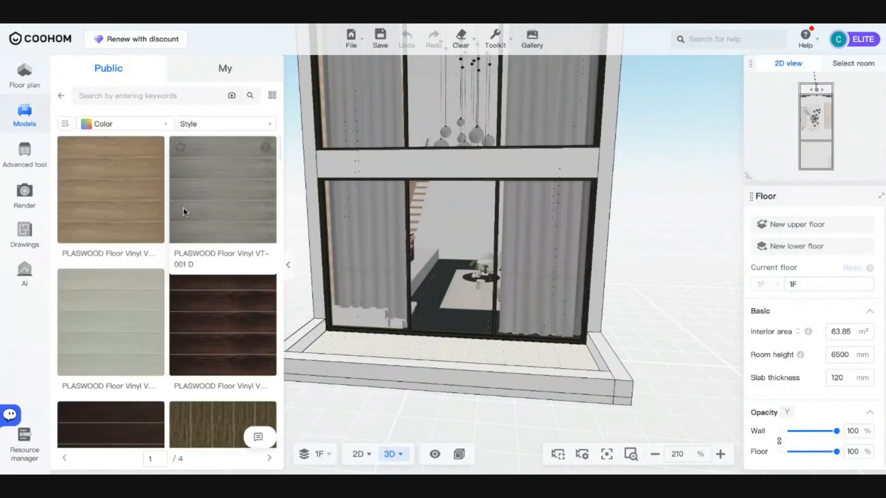
- Apply the grey PLASWOOD vinyl plank to the balcony floor and open it in Floor Editor
scroll(200, 262, "down", 1)
left_click_drag(404, 414, 383, 407)
left_click(240, 187)
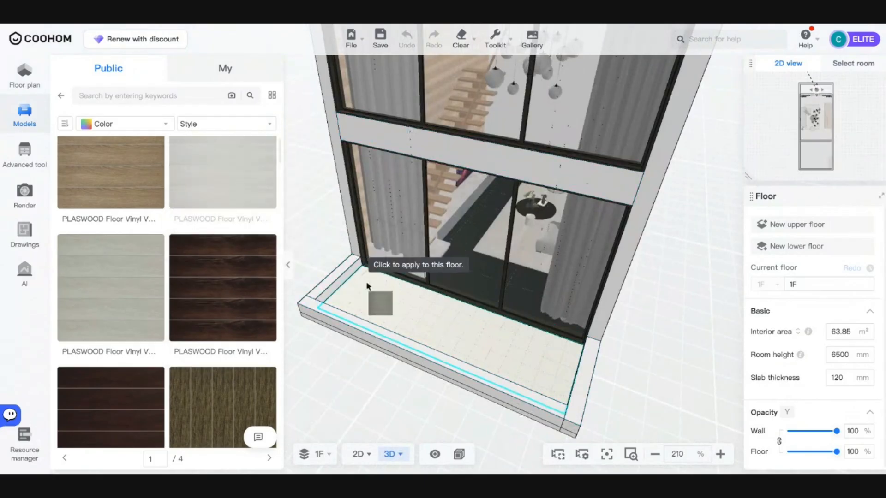
left_click(374, 291)
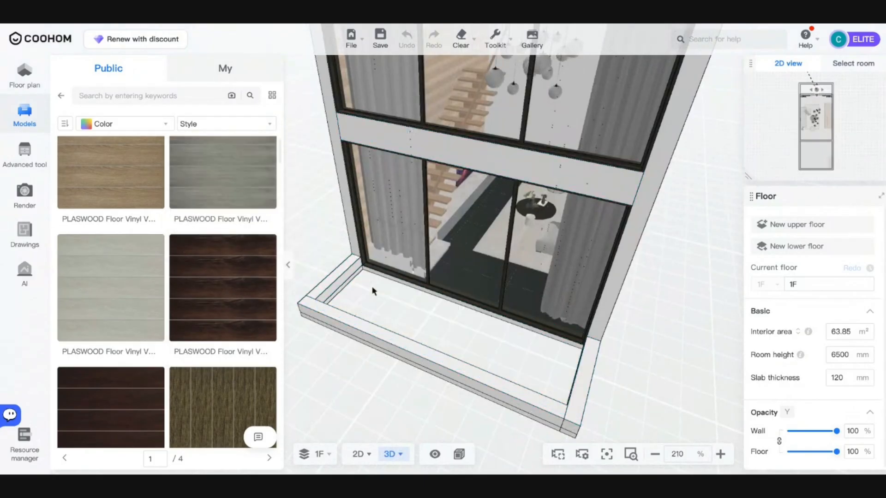
left_click(404, 310)
left_click(626, 364)
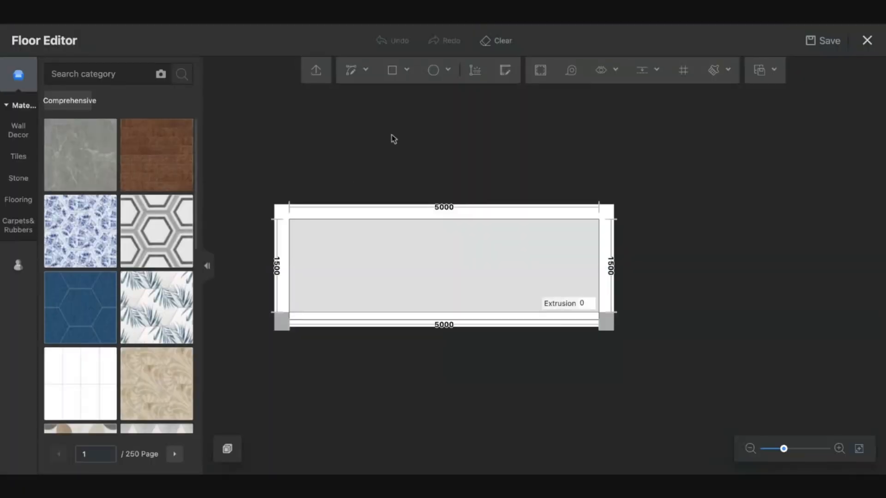
- Lay the balcony floor area in a staggered plank pattern and close Floor Editor
left_click(376, 292)
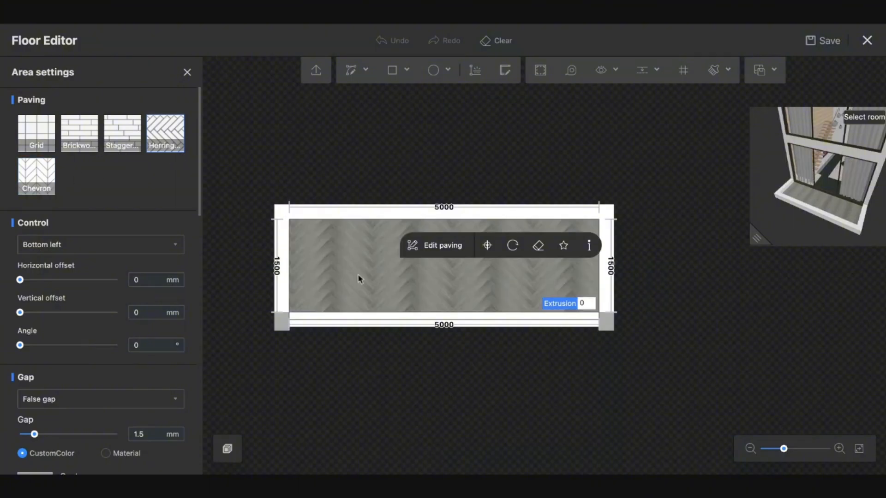
scroll(440, 301, "up", 2)
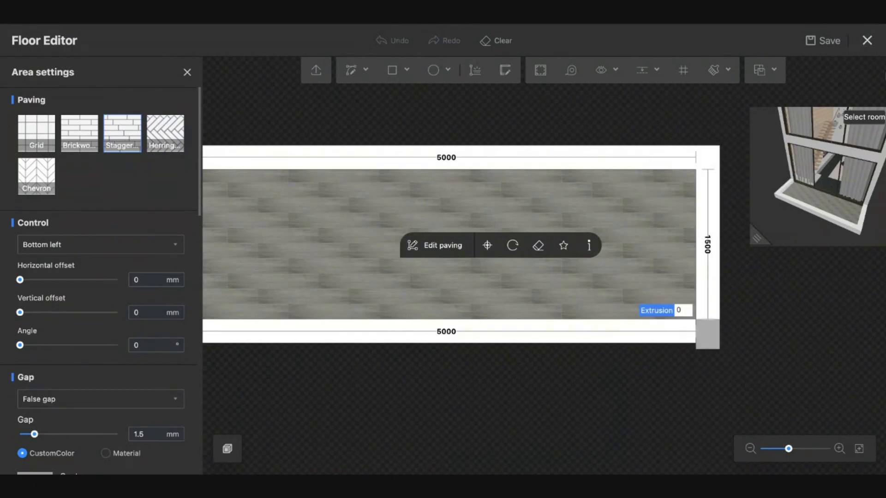
left_click(867, 43)
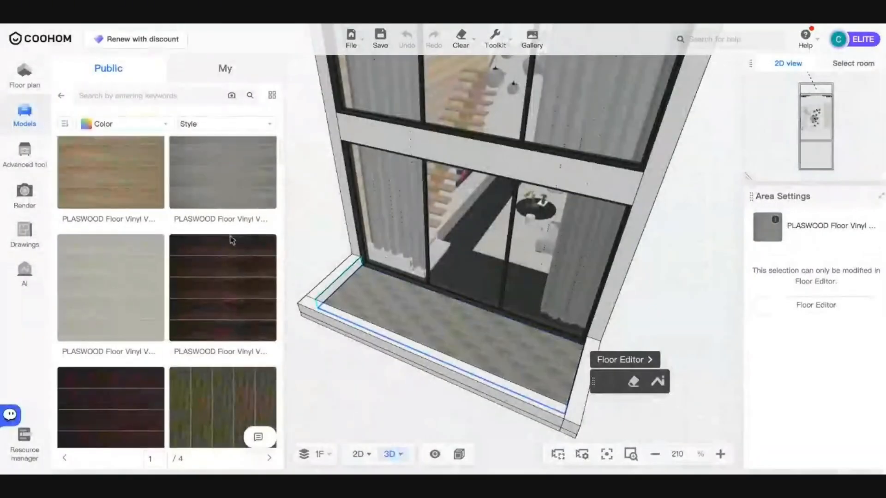
- Search the finishes catalogue for 'black granite'
left_click(62, 97)
left_click(62, 97)
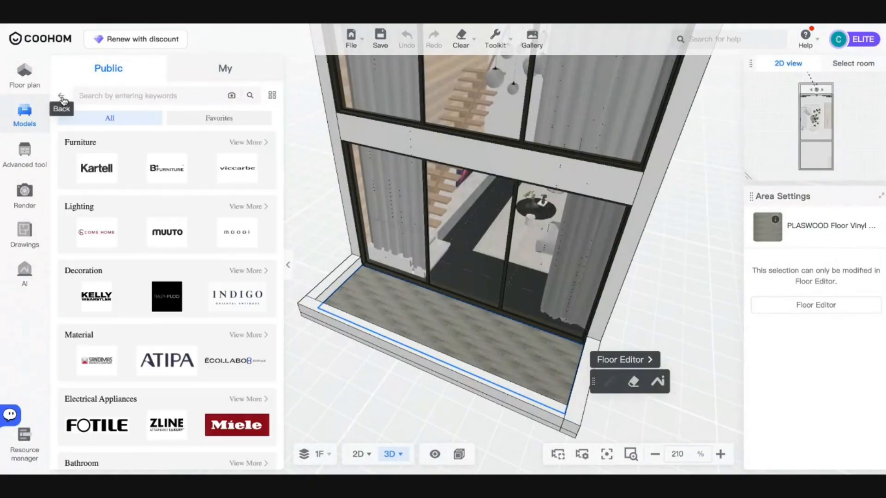
left_click(61, 96)
scroll(246, 243, "up", 5)
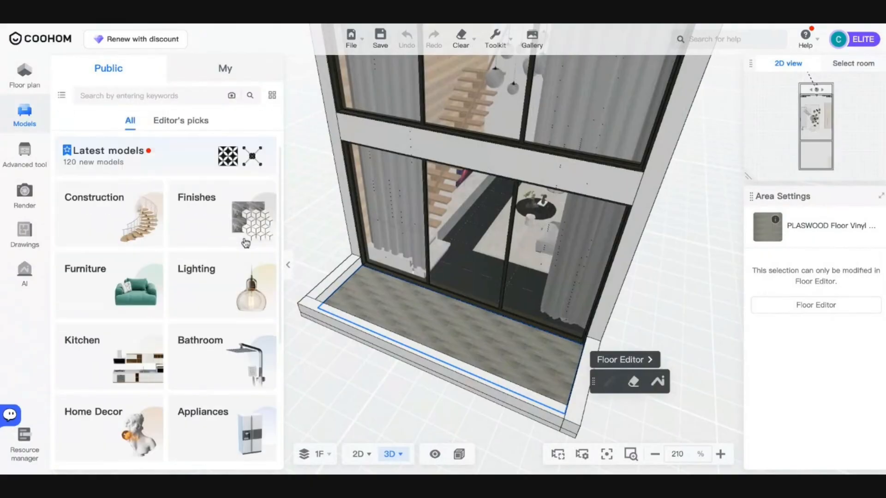
left_click(220, 222)
scroll(342, 356, "up", 5)
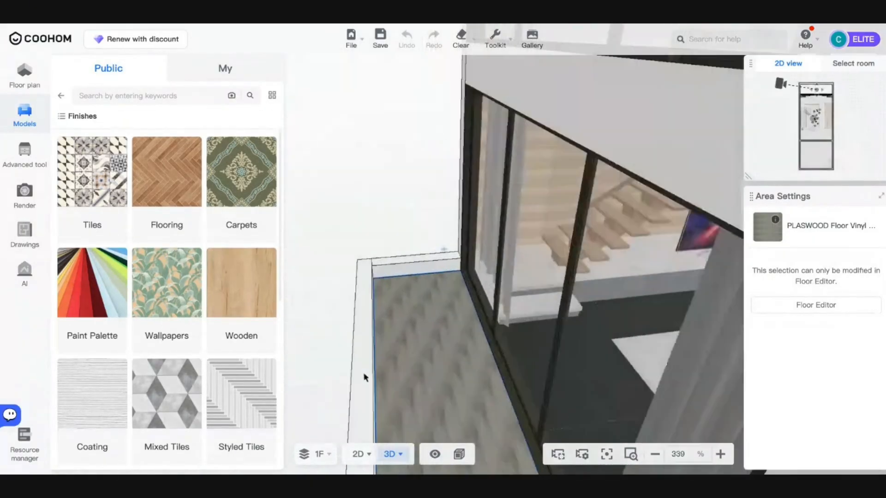
scroll(151, 364, "down", 6)
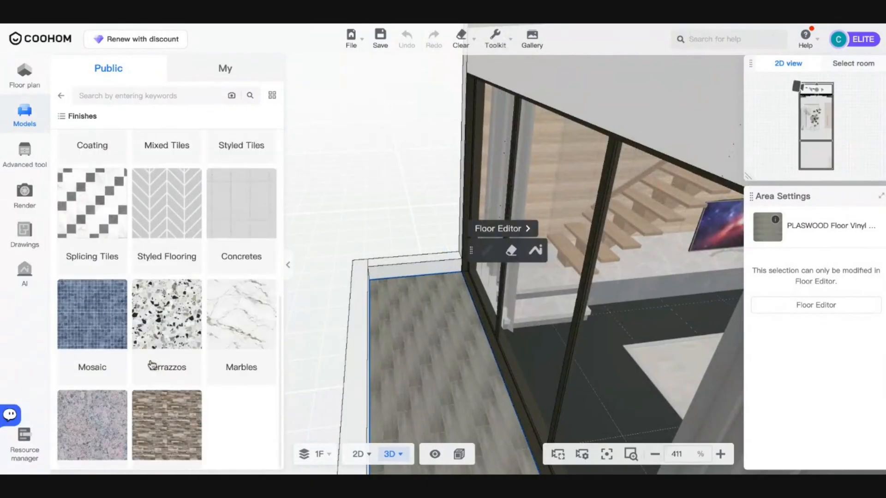
scroll(150, 154, "up", 5)
left_click(123, 96)
type("black")
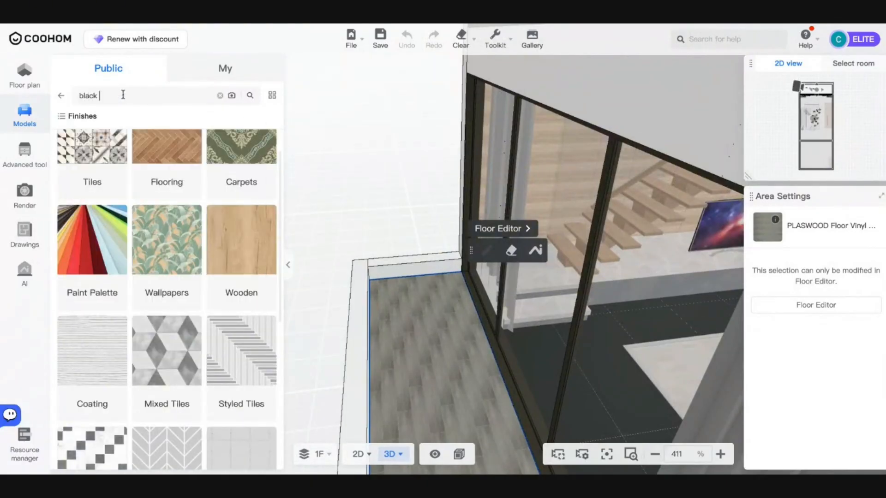
type(" granite")
key("Return")
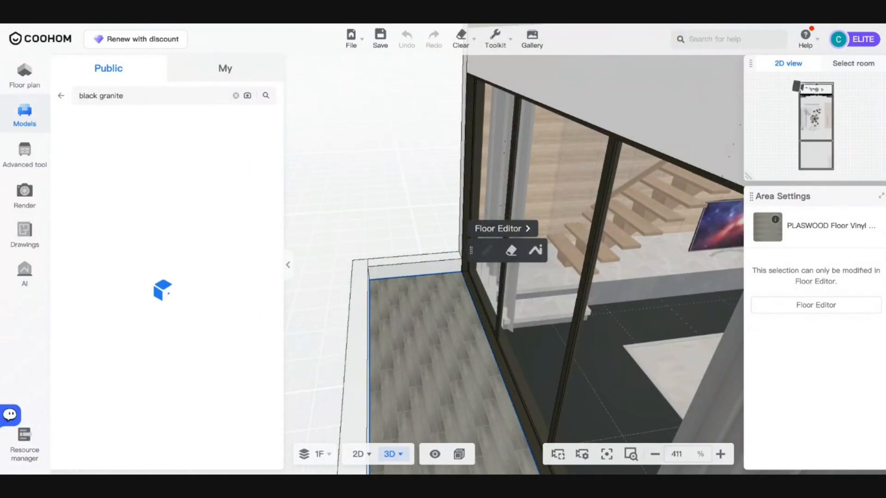
- Paint the parapet top, inner faces and outer faces with the black granite
scroll(387, 327, "up", 5)
scroll(192, 348, "down", 3)
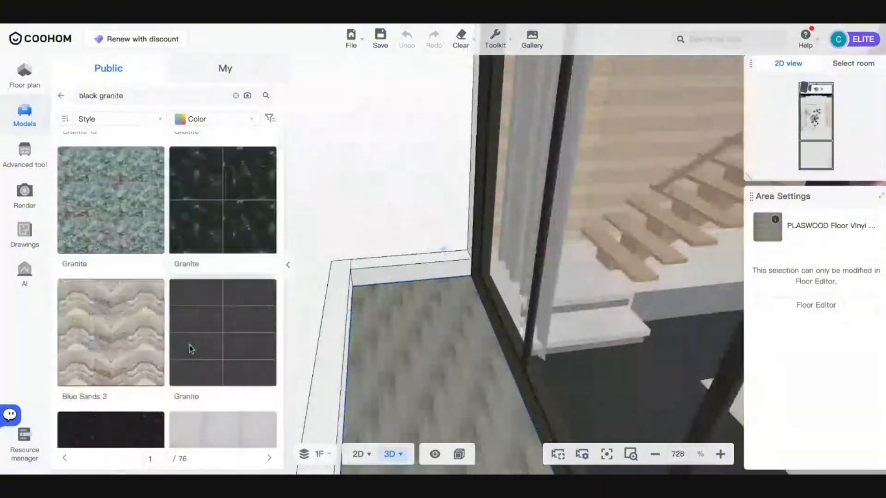
left_click_drag(192, 348, 406, 275)
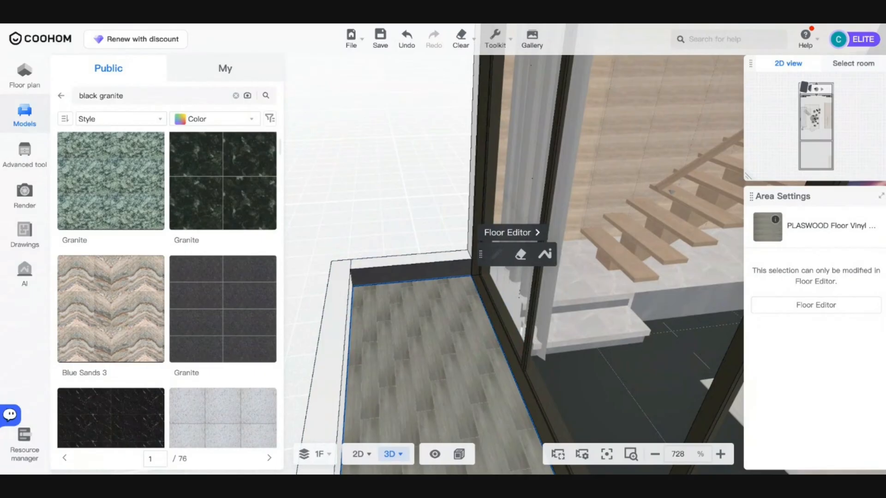
key("Escape")
left_click(397, 261)
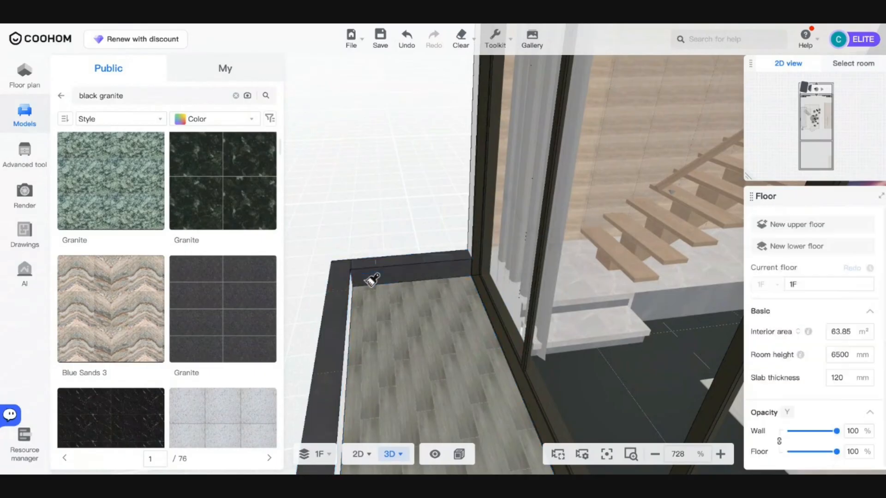
left_click(352, 298)
left_click_drag(362, 300, 631, 344)
left_click(591, 139)
left_click_drag(591, 139, 426, 207)
mouse_move(562, 289)
left_mouse_down()
mouse_move(581, 334)
mouse_move(615, 366)
mouse_move(601, 374)
left_mouse_up()
left_click(564, 362)
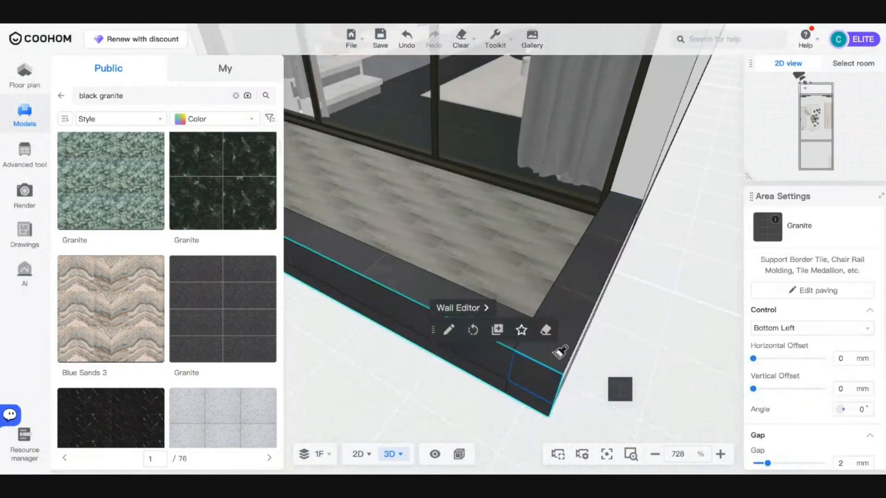
left_click_drag(559, 350, 472, 320)
left_click(472, 319)
- Apply granite to the corner section and the left and right balcony walls
mouse_move(360, 320)
left_mouse_down()
mouse_move(469, 319)
mouse_move(388, 261)
mouse_move(451, 227)
mouse_move(571, 220)
mouse_move(431, 300)
mouse_move(445, 293)
left_mouse_up()
scroll(405, 241, "down", 5)
left_click(407, 305)
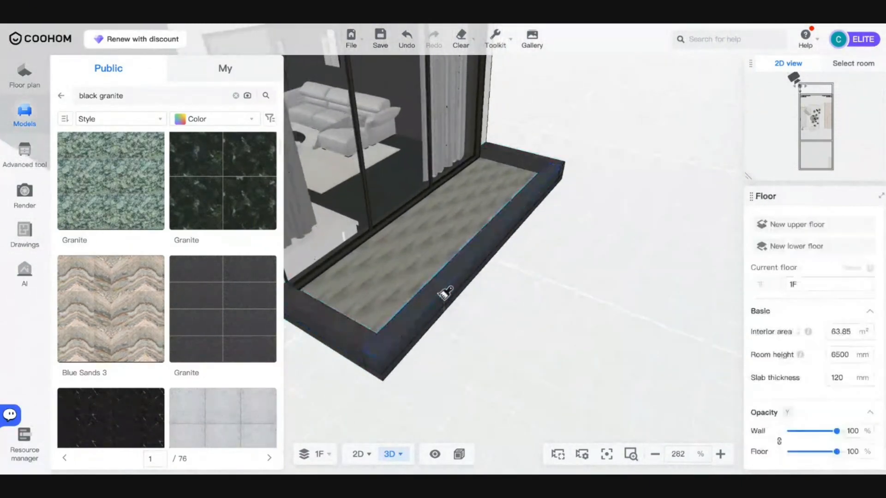
left_click_drag(446, 323, 387, 234)
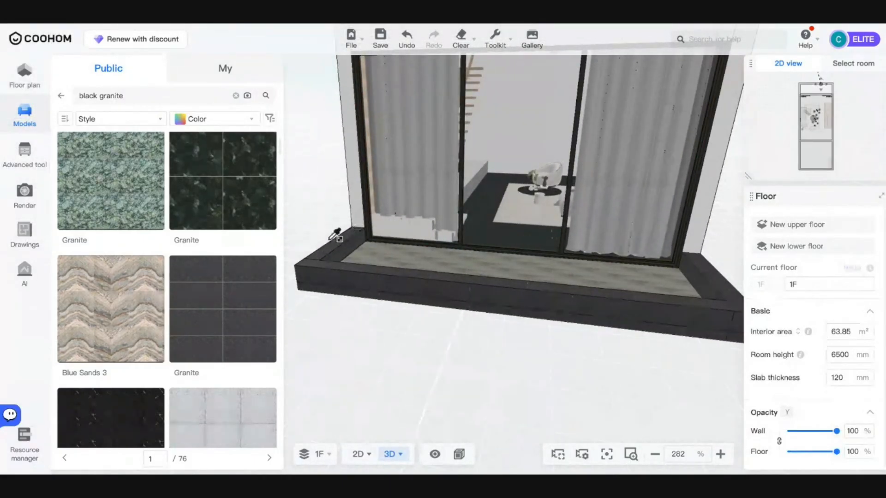
left_click(360, 199)
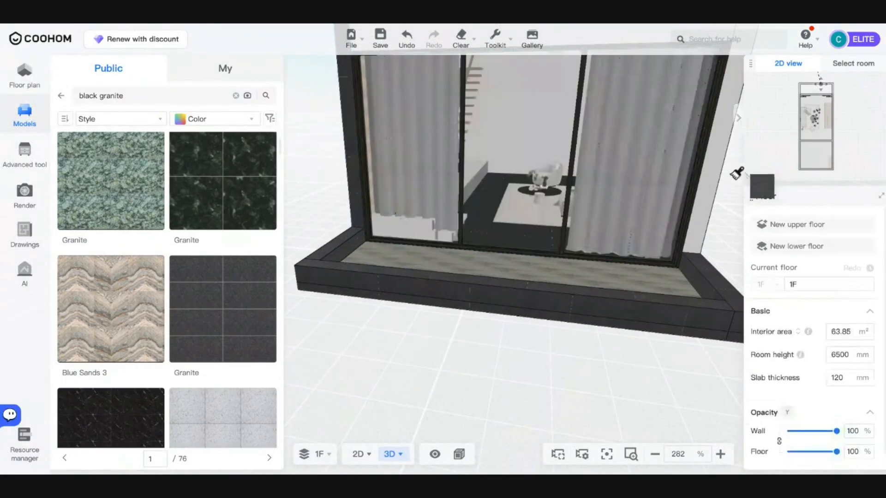
left_click(714, 177)
scroll(476, 269, "down", 6)
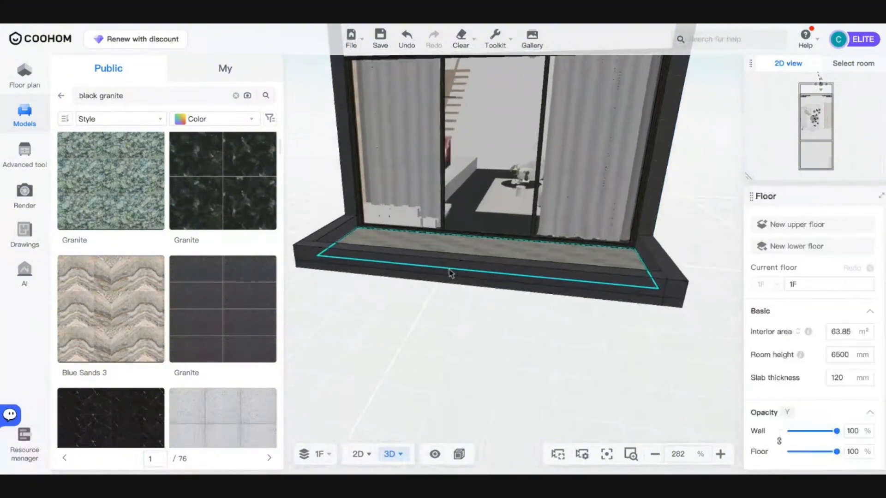
scroll(430, 273, "down", 5)
left_click_drag(431, 271, 461, 296)
scroll(433, 274, "up", 6)
scroll(433, 274, "up", 5)
left_click_drag(505, 334, 396, 367)
- Go back to Construction models and search the catalogue for 'fence'
left_click(63, 96)
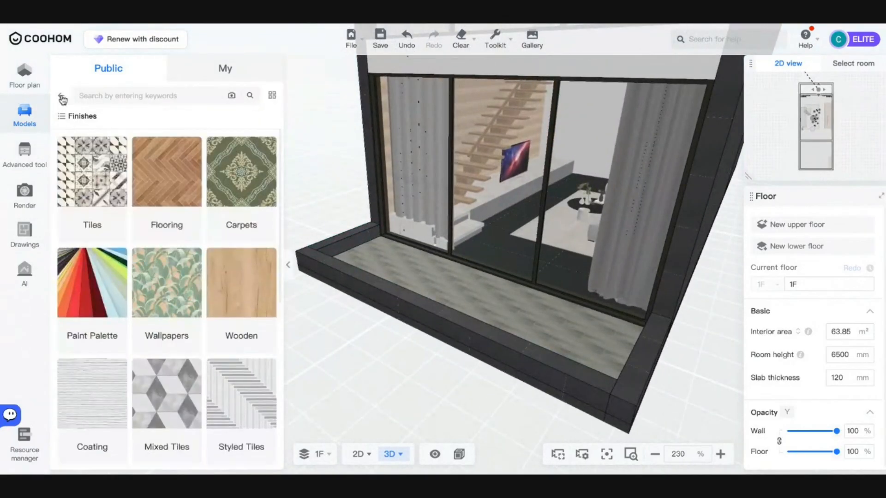
left_click(63, 97)
left_click(129, 223)
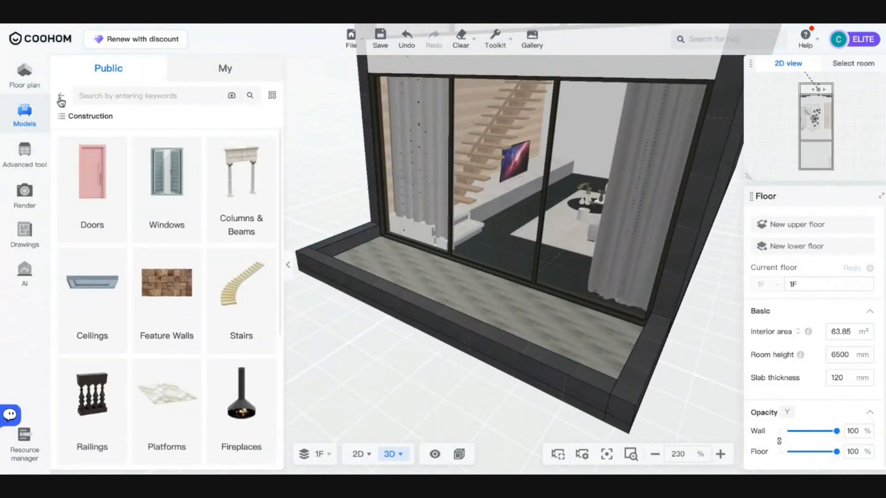
left_click(137, 94)
type("t")
type("ence")
key("Return")
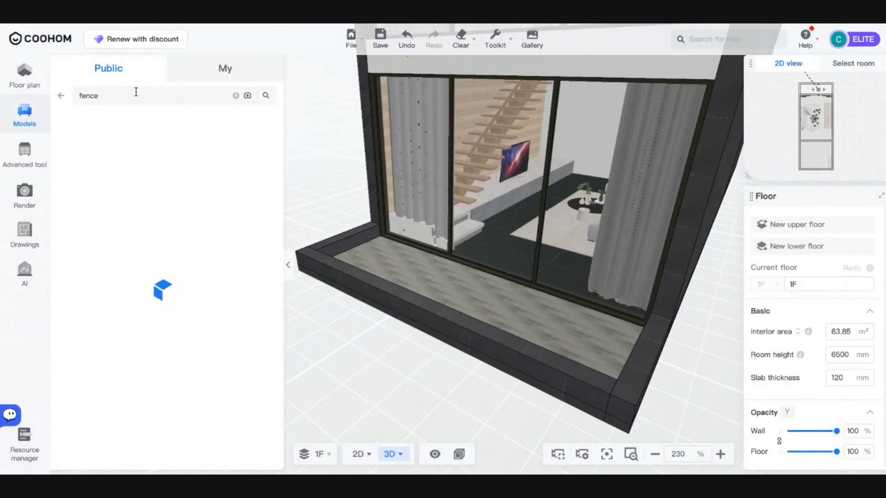
scroll(189, 291, "down", 3)
scroll(187, 306, "down", 5)
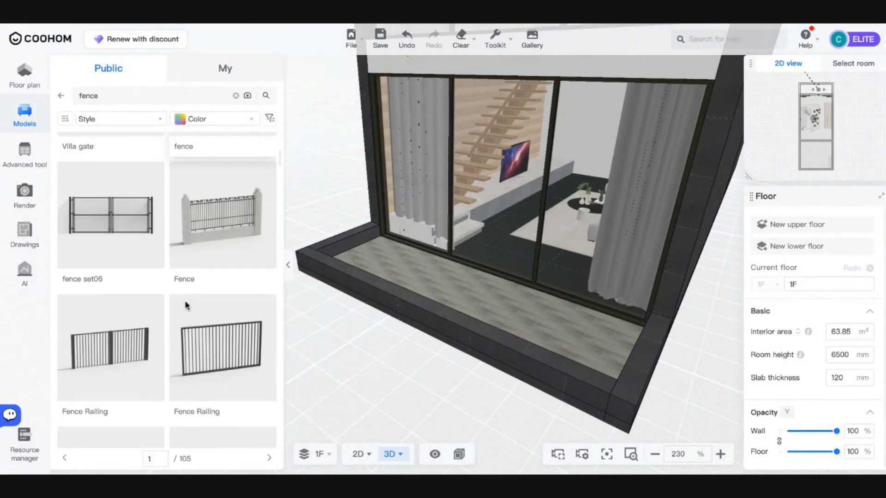
scroll(162, 342, "down", 10)
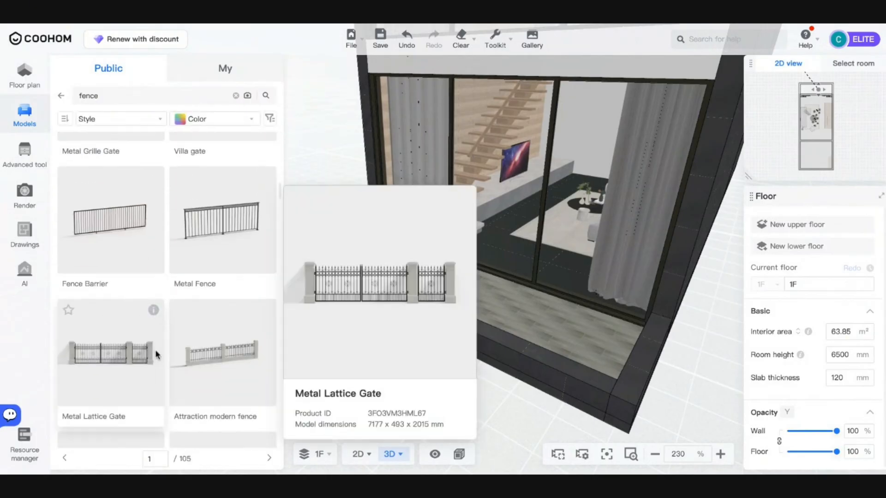
scroll(166, 292, "down", 8)
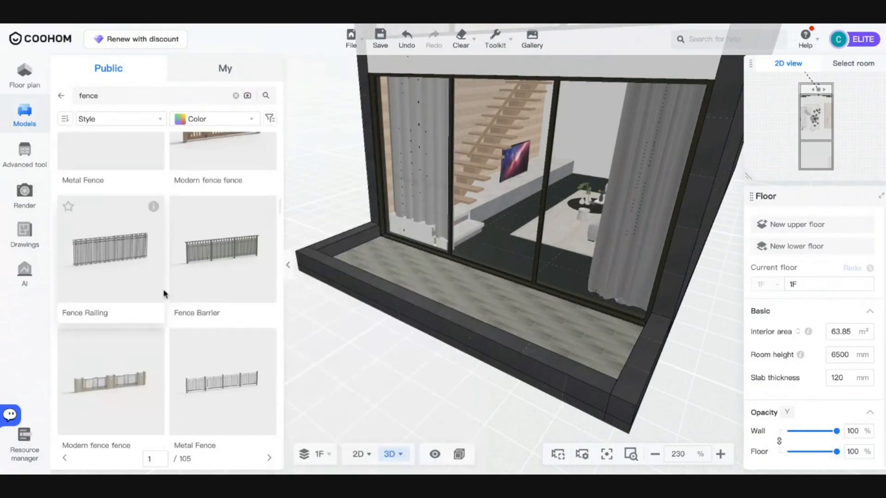
- Change the model search to railings and pick the glass-panel railing
left_click(138, 100)
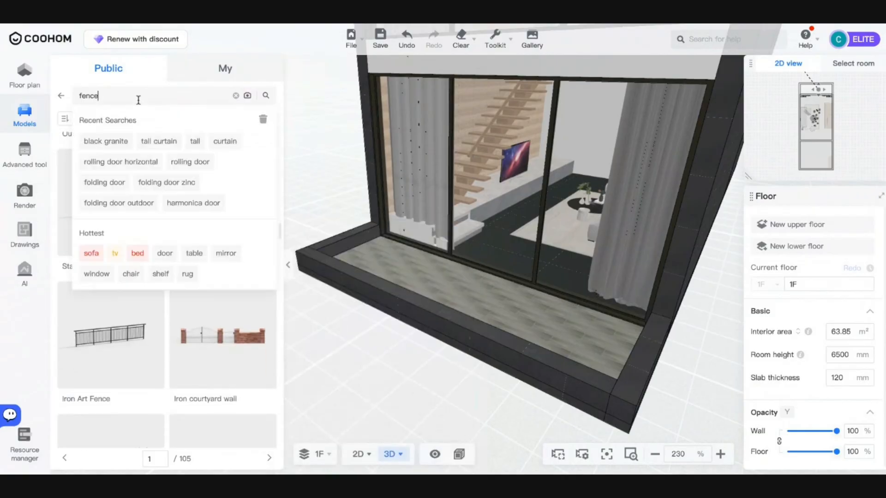
type("k")
key("Return")
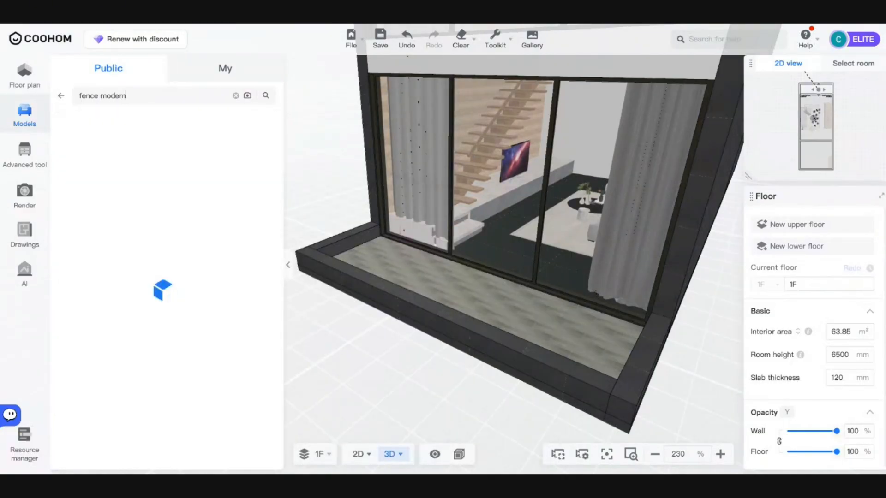
triple_click(138, 100)
type("railing")
key("Return")
scroll(124, 197, "down", 9)
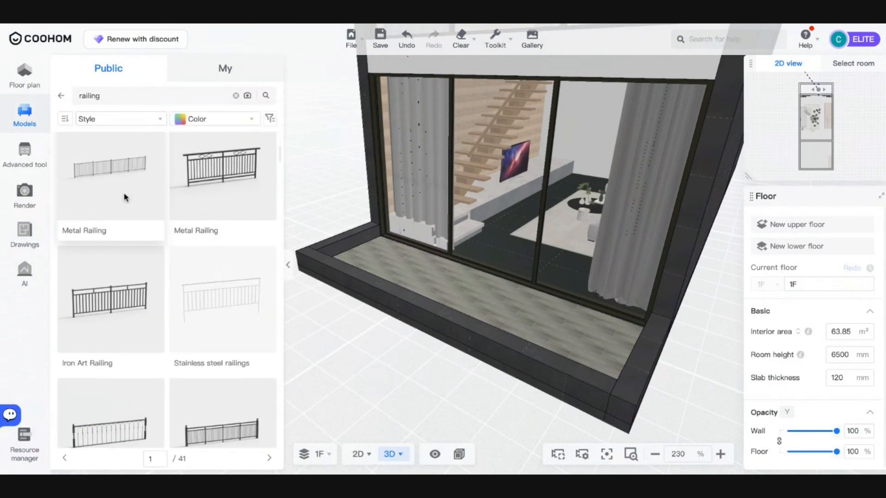
scroll(167, 300, "down", 10)
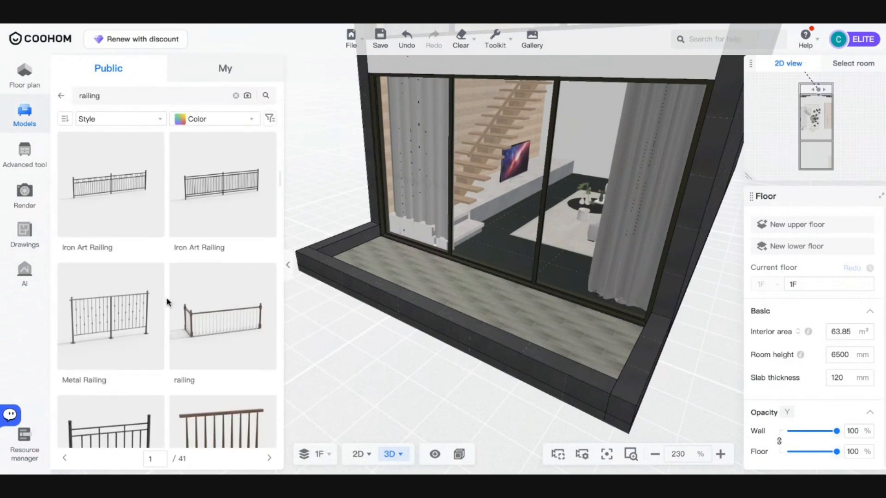
scroll(167, 301, "down", 2)
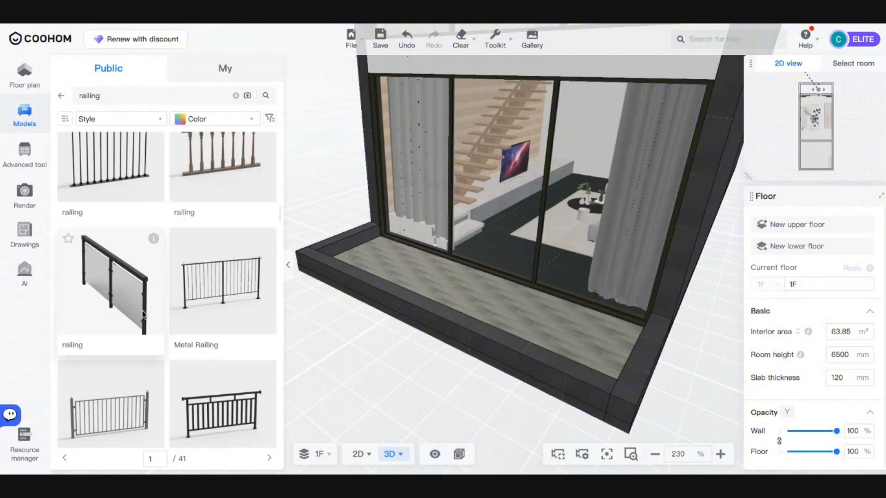
left_click_drag(143, 315, 361, 457)
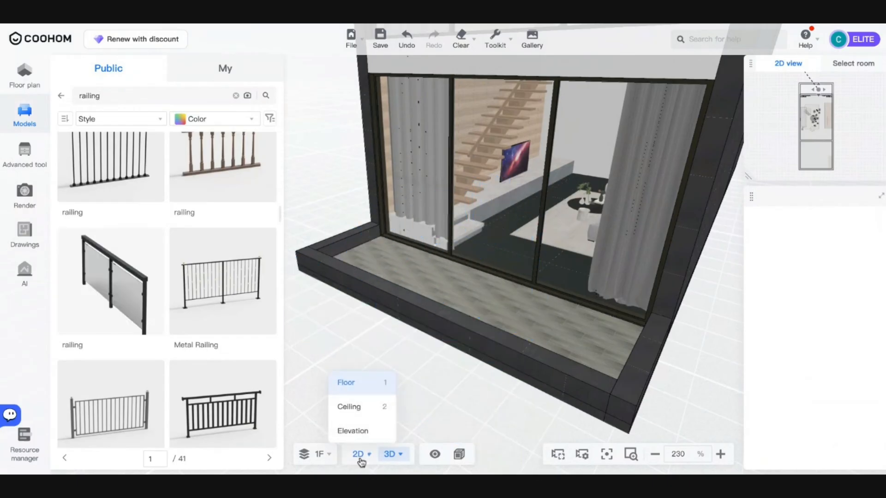
- Place the 80 × 3204 × 1028 mm glass railing along the balcony edge in the 2D plan
left_click(358, 454)
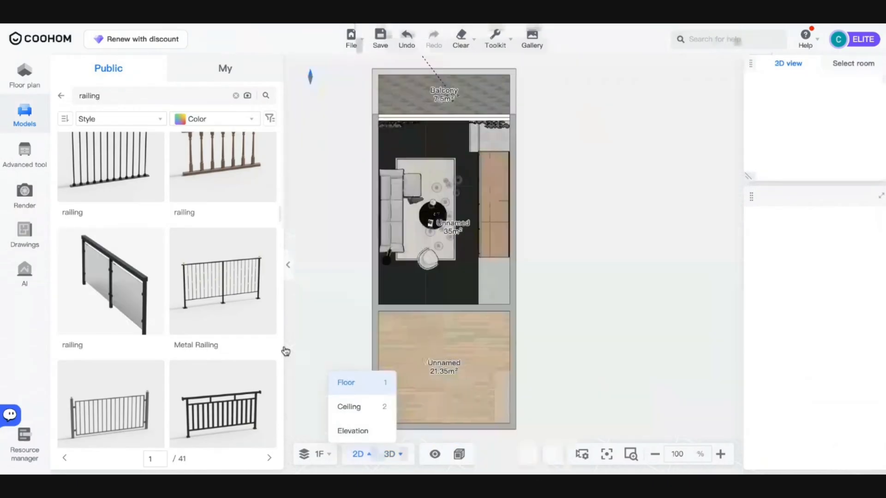
left_click_drag(129, 256, 452, 95)
left_click_drag(549, 123, 515, 204)
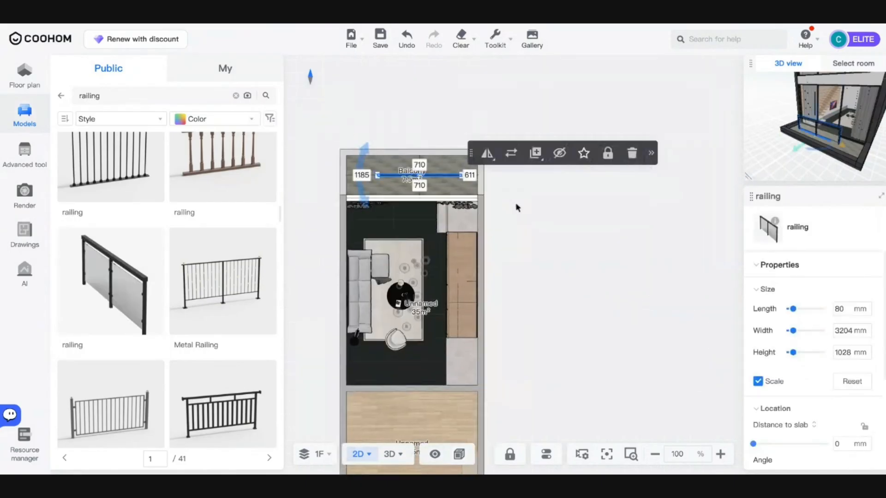
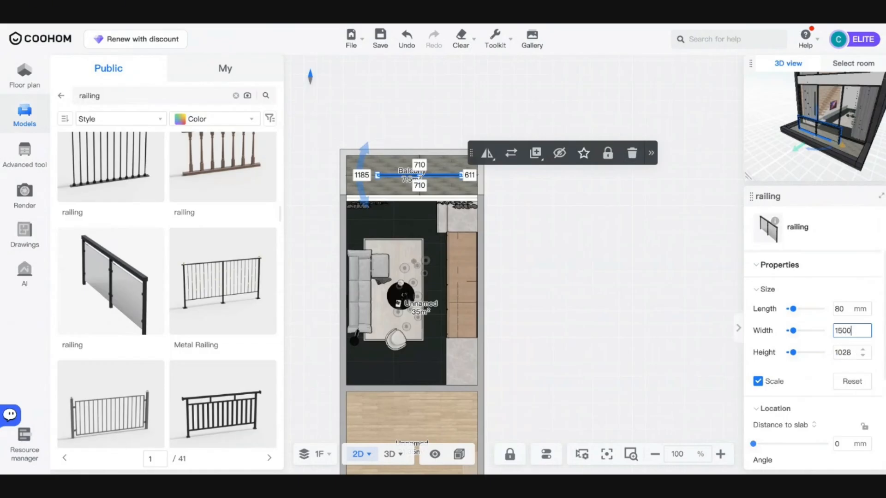
- Set the glass railing's width to 1500 mm
key("Return")
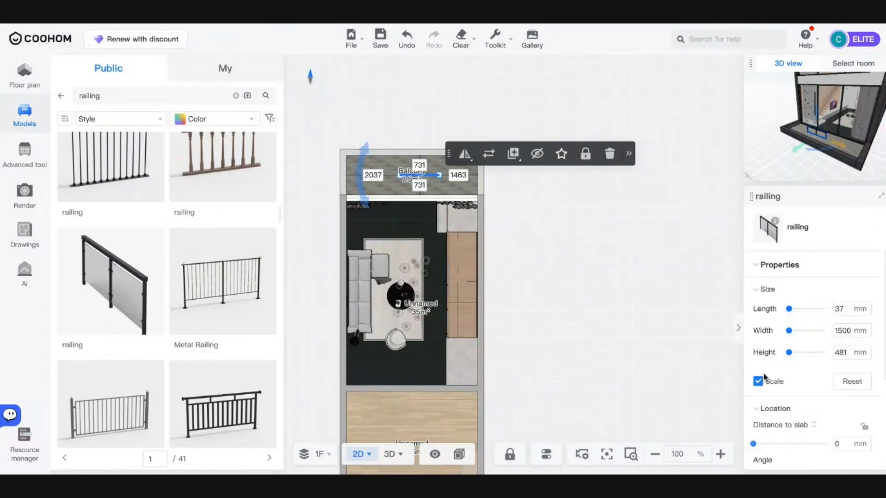
key("ctrl+z")
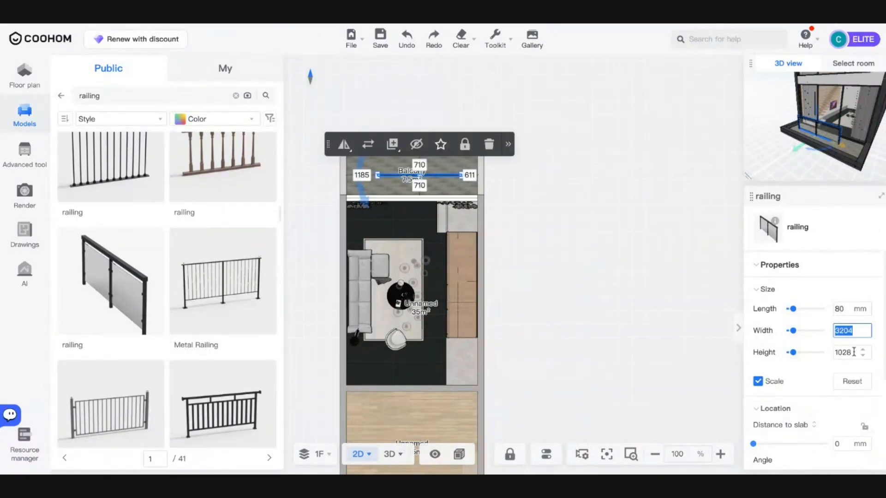
key("Return")
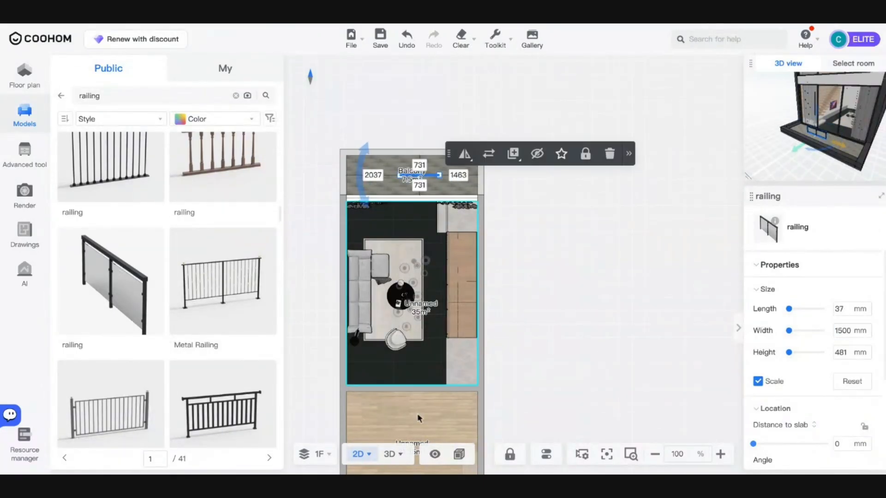
key("ctrl+z")
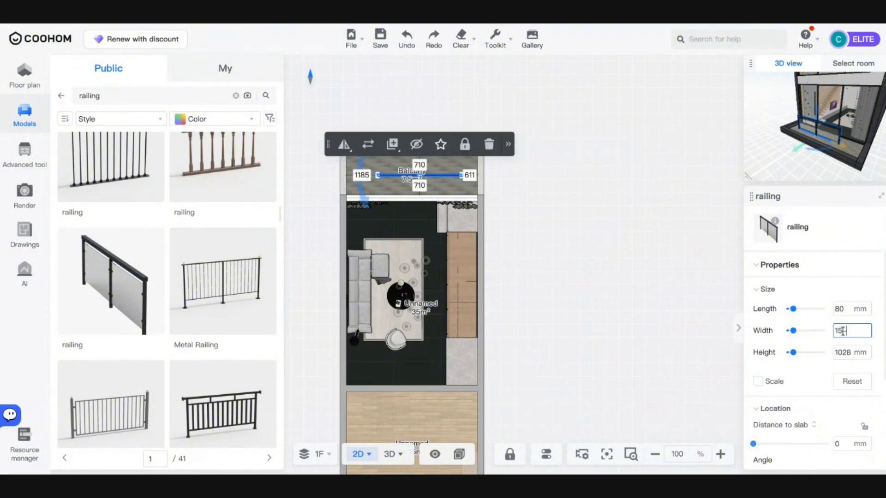
key("Return")
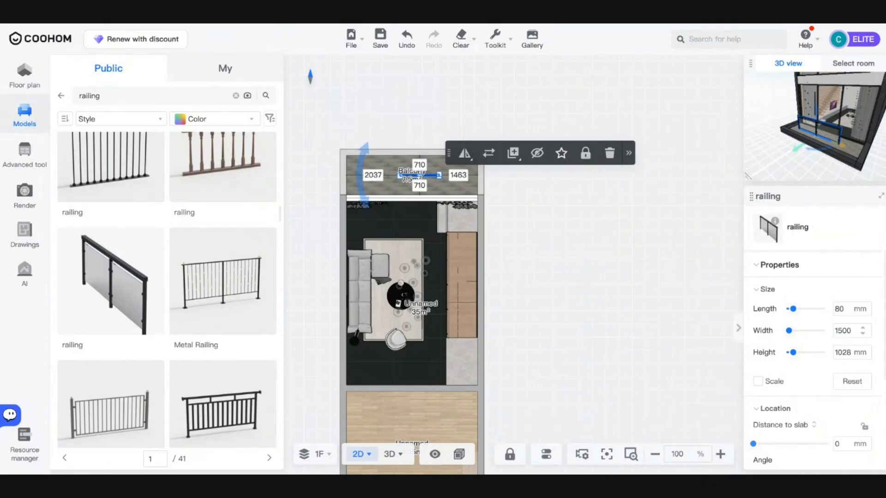
- Move the railing onto the balcony, turn it vertical along the right edge, and view it in 3D
scroll(420, 211, "up", 3)
scroll(421, 211, "up", 4)
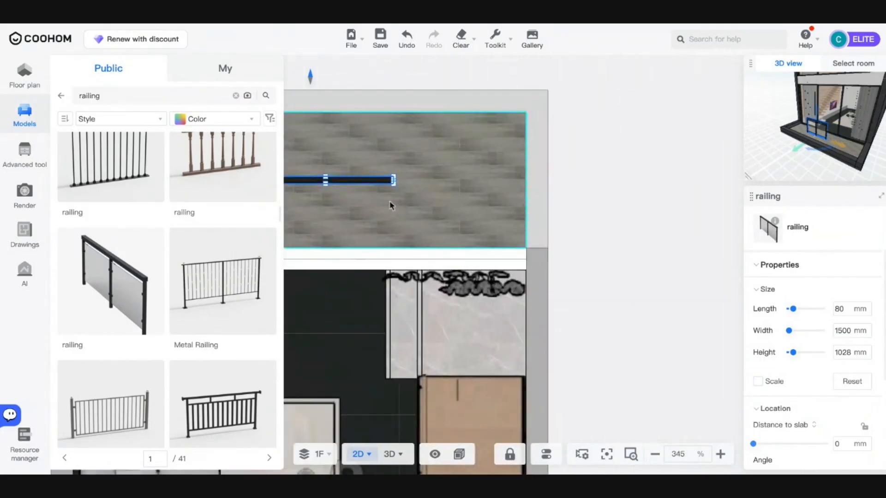
left_click_drag(344, 182, 465, 164)
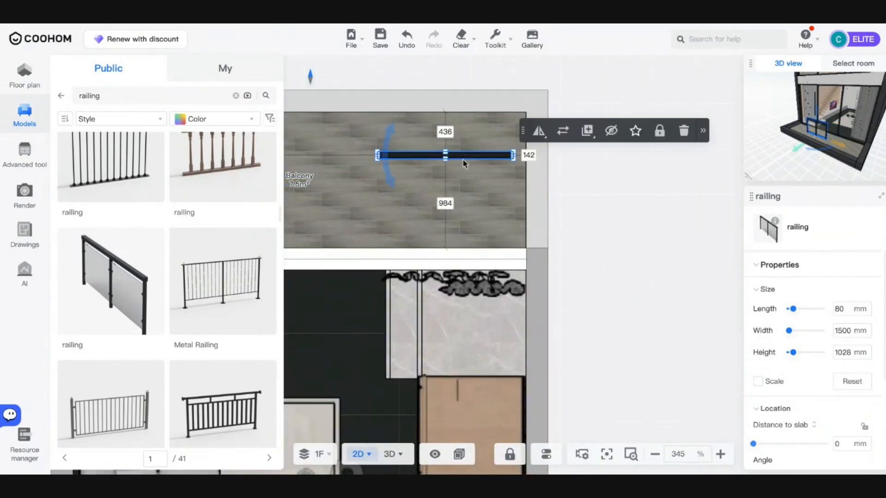
left_click_drag(389, 145, 535, 142)
key("Right")
key("Right")
key("Right")
key("Right")
key("Right")
key("Right")
key("Right")
key("Right")
key("Right")
key("Right")
key("Right")
key("Right")
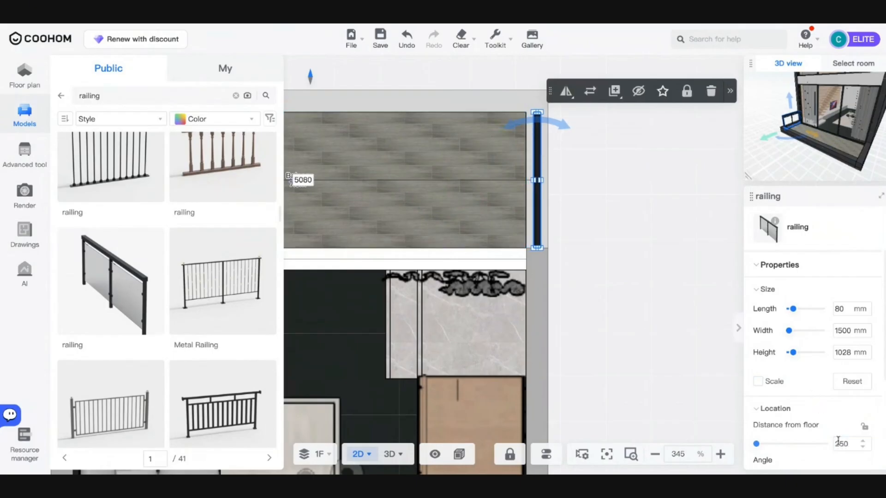
left_click(383, 457)
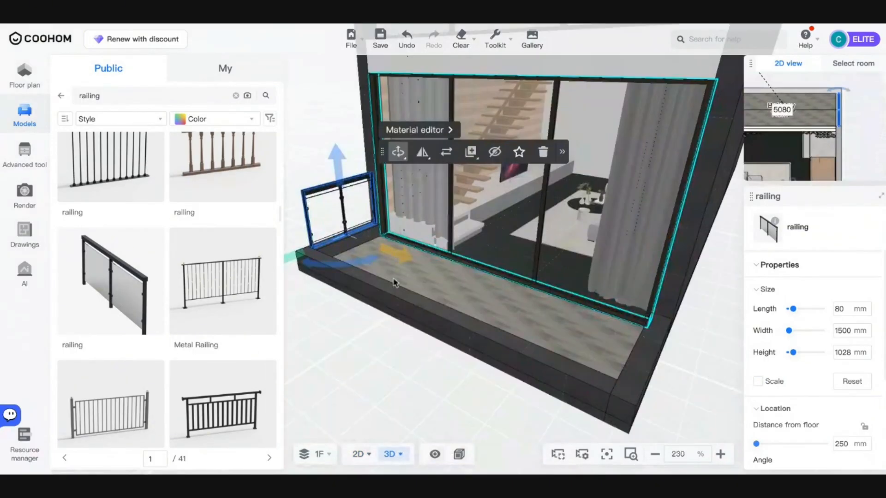
left_click_drag(452, 272, 366, 254)
- Return to the 2D plan and set the railing width to 1600 mm
scroll(365, 254, "up", 10)
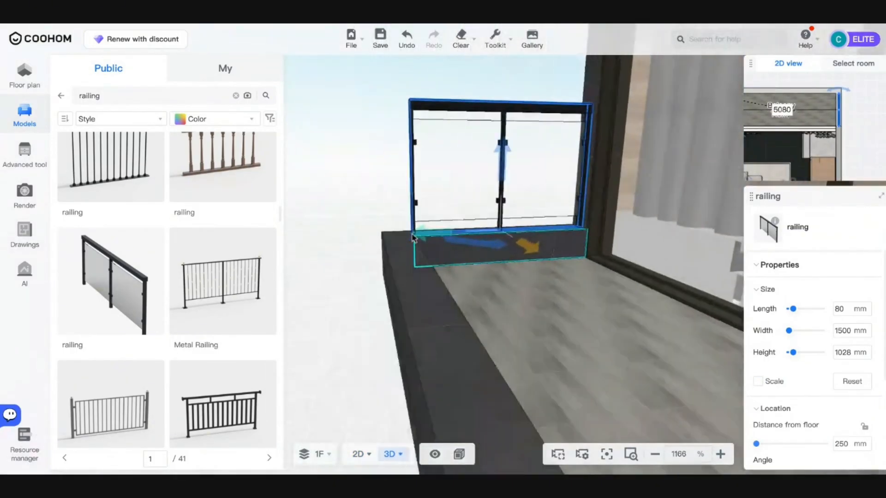
key("s")
key("d")
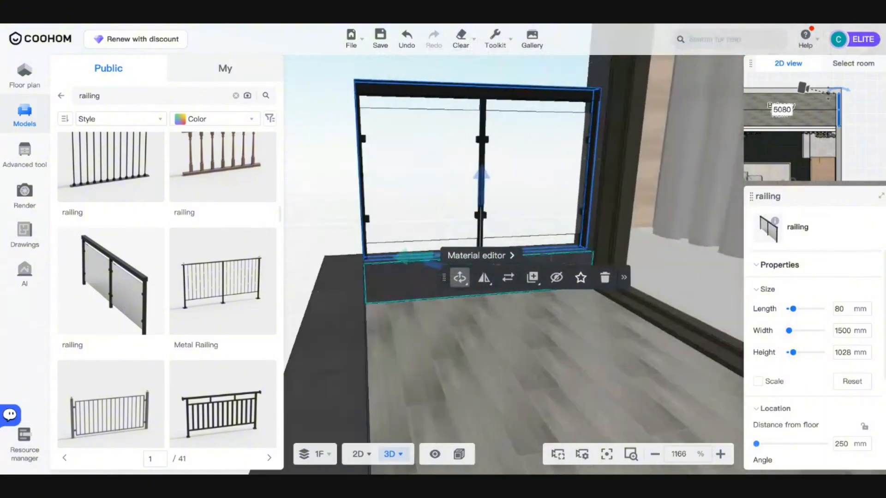
mouse_move(363, 458)
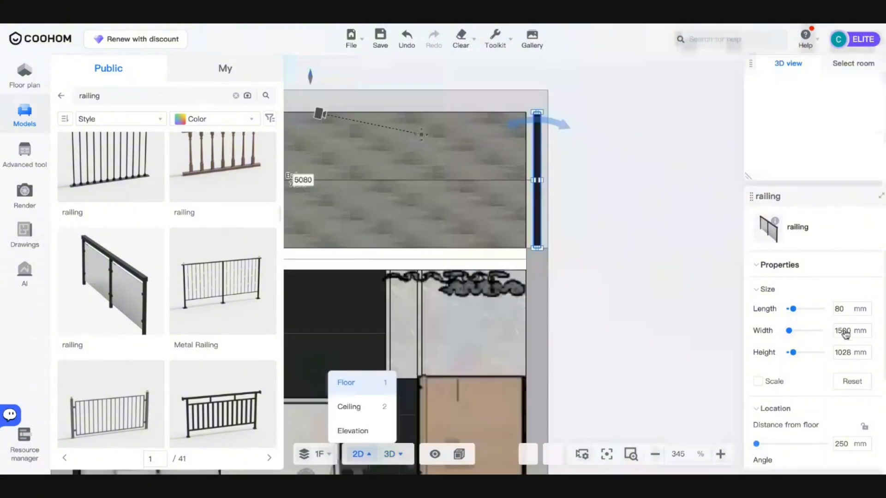
left_click(845, 331)
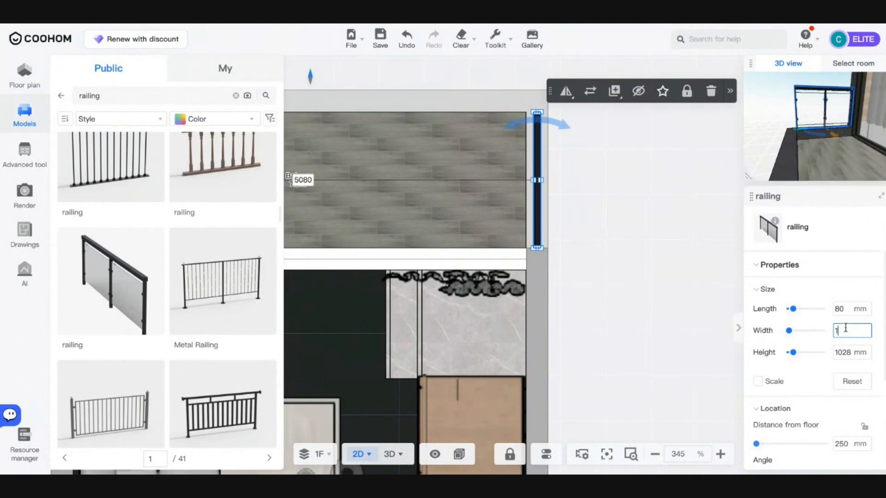
key("Return")
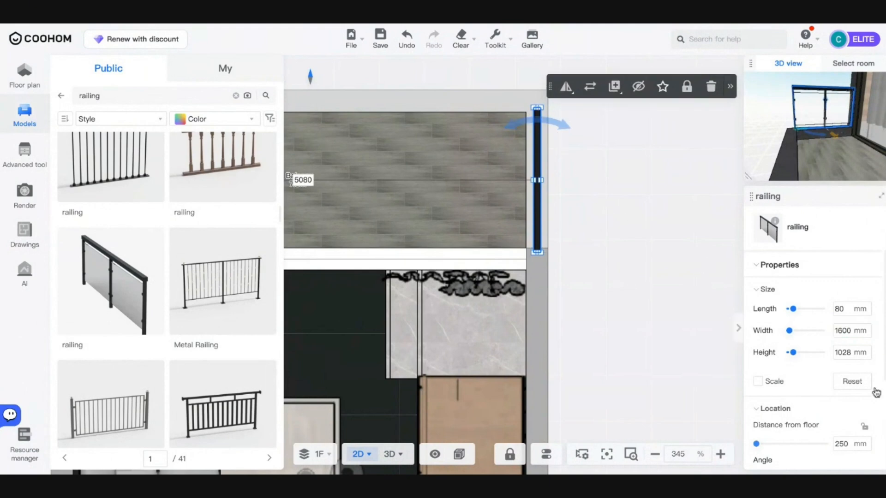
- Reposition the railing along the balcony edge and set its width to 1650 mm
left_click_drag(538, 227, 537, 203)
key("Up")
key("Up")
key("Up")
key("Up")
key("Up")
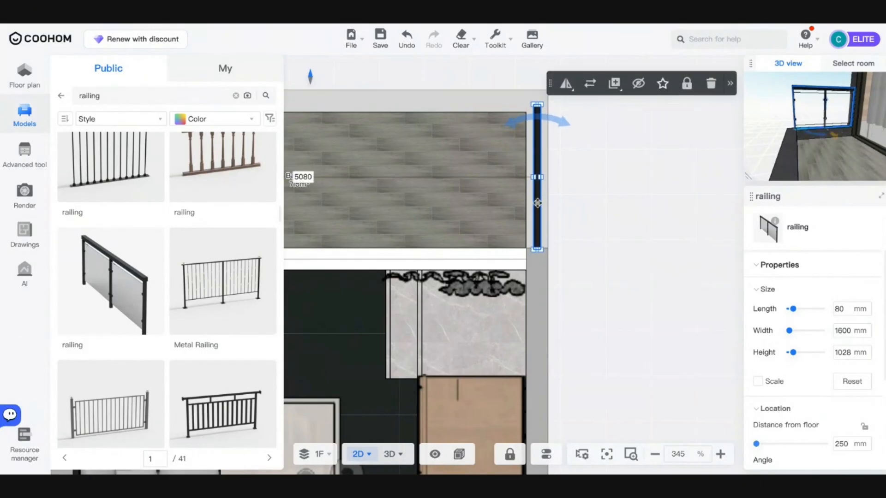
key("Down")
key("Down")
left_click_drag(537, 204, 517, 203)
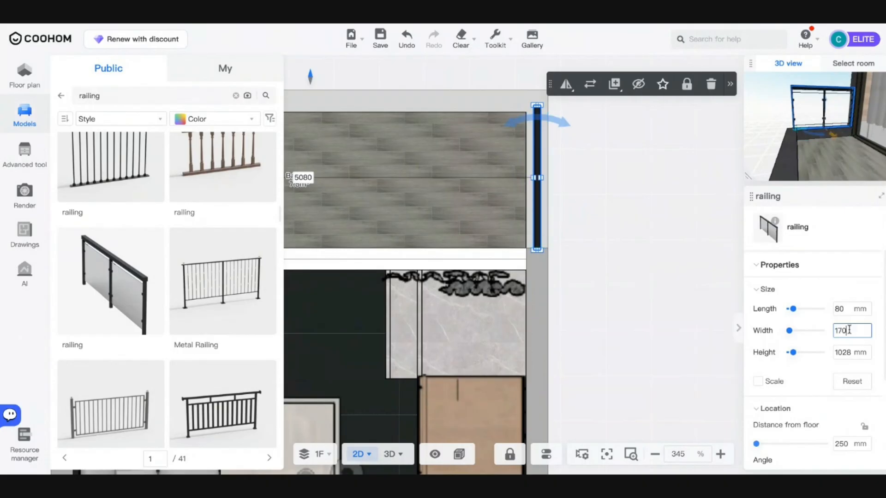
type("0")
key("Return")
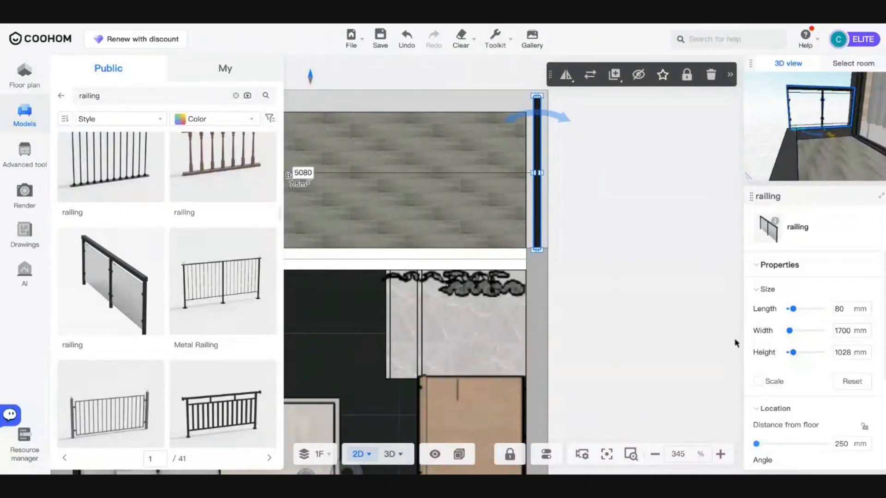
type("16")
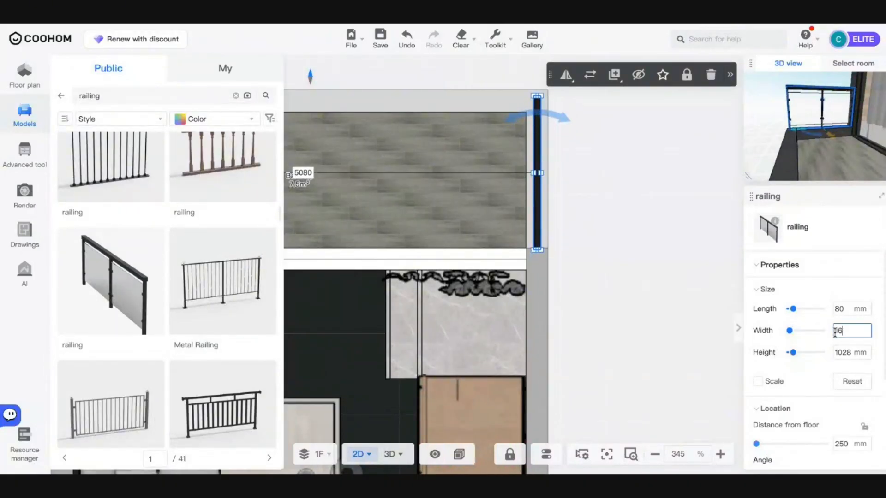
type("50")
key("Return")
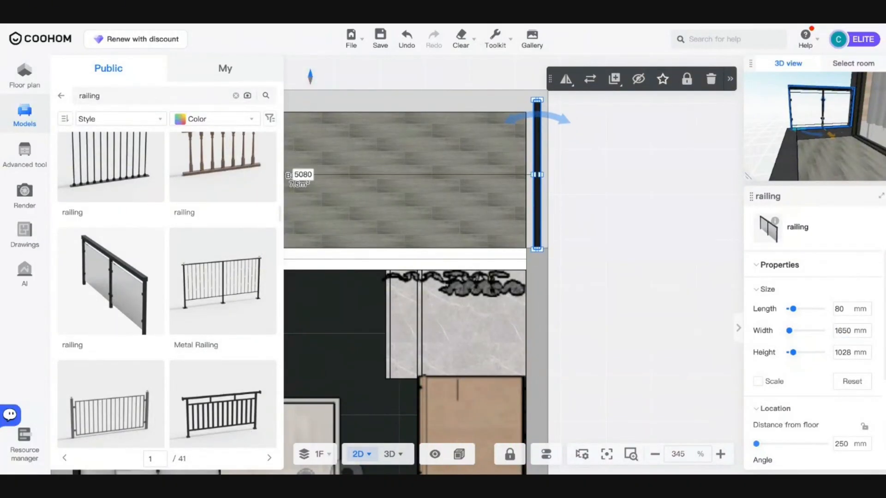
- Set the railing's gap to the wall to 0 mm and deselect it
key("Up")
key("Up")
key("Up")
left_click(539, 257)
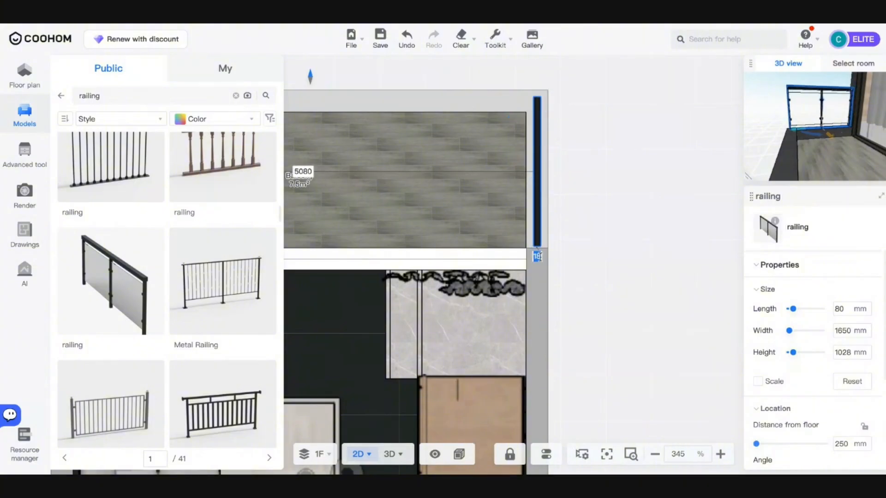
type("0")
key("Return")
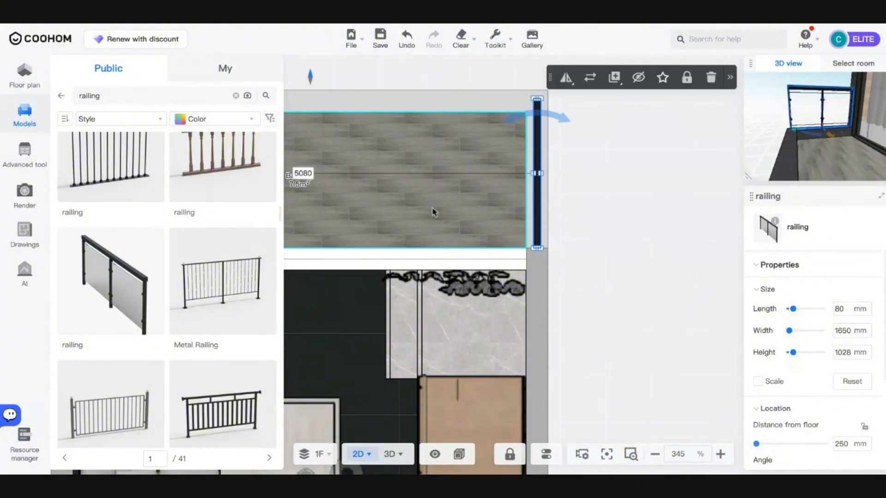
scroll(433, 188, "down", 10)
left_click(422, 186)
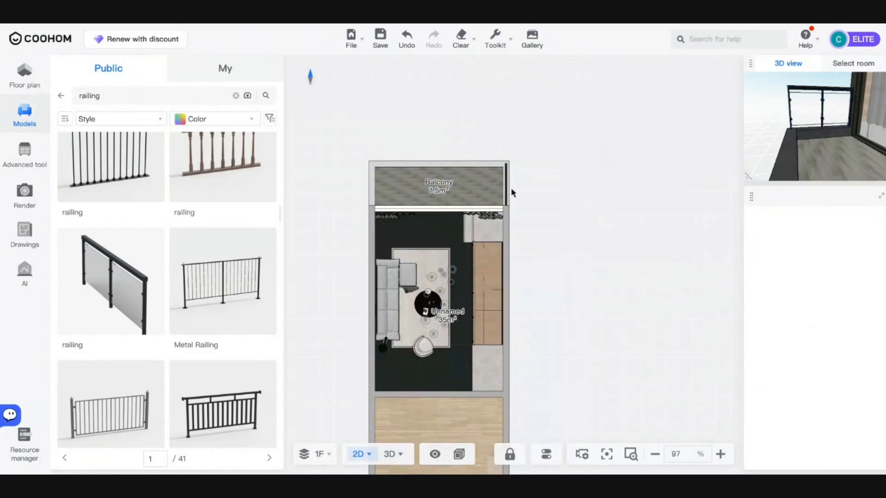
- Copy the 1650 mm railing and place the duplicate on the balcony
left_click(507, 189)
scroll(506, 189, "up", 10)
left_click(505, 189)
key("ctrl+c")
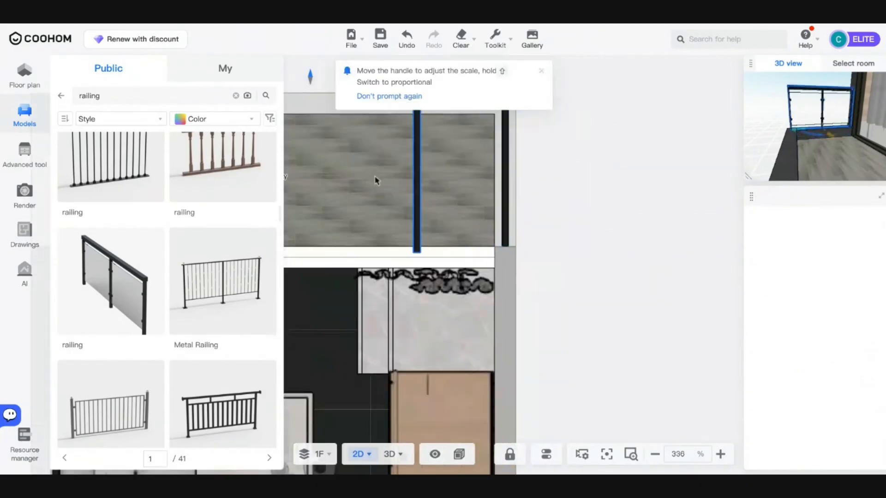
scroll(337, 169, "down", 8)
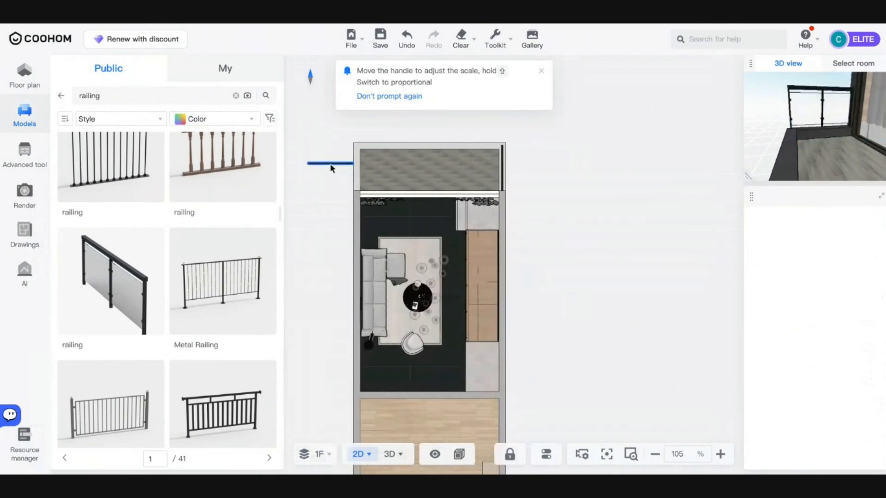
scroll(336, 164, "up", 6)
left_click(455, 173)
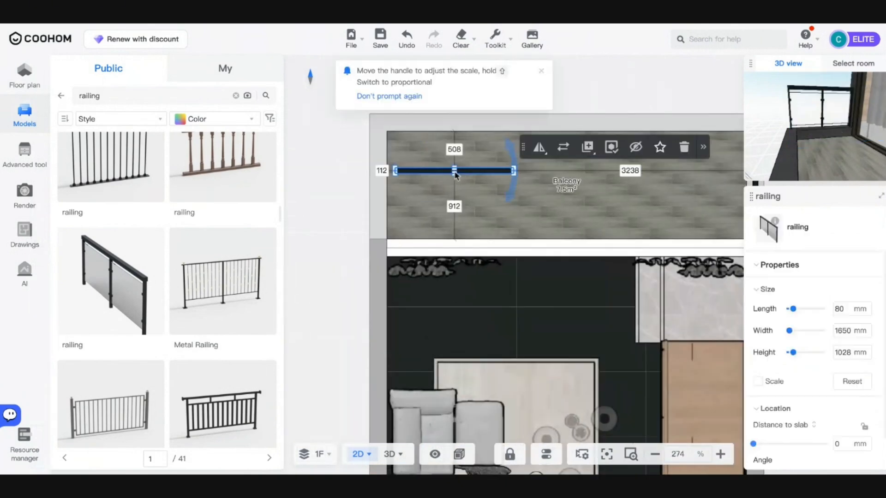
- Turn the copy vertical against the left wall with a 0 mm gap, then copy it
left_click_drag(513, 184, 389, 155)
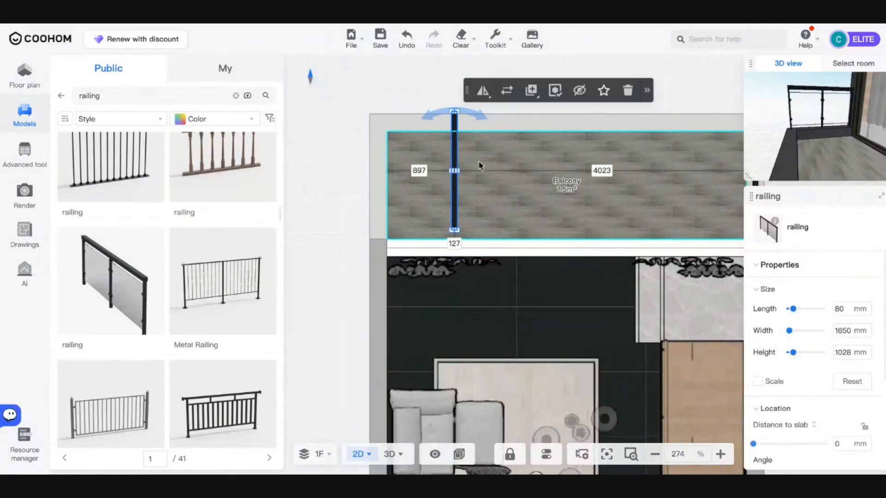
left_click_drag(452, 204, 416, 173)
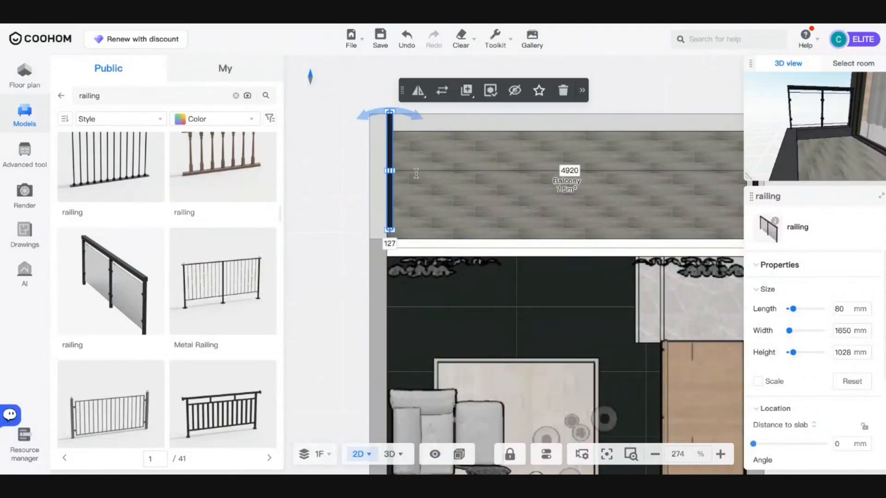
key("Left")
key("Left")
key("Left")
key("Left")
key("Left")
key("Left")
key("Left")
key("Left")
key("Left")
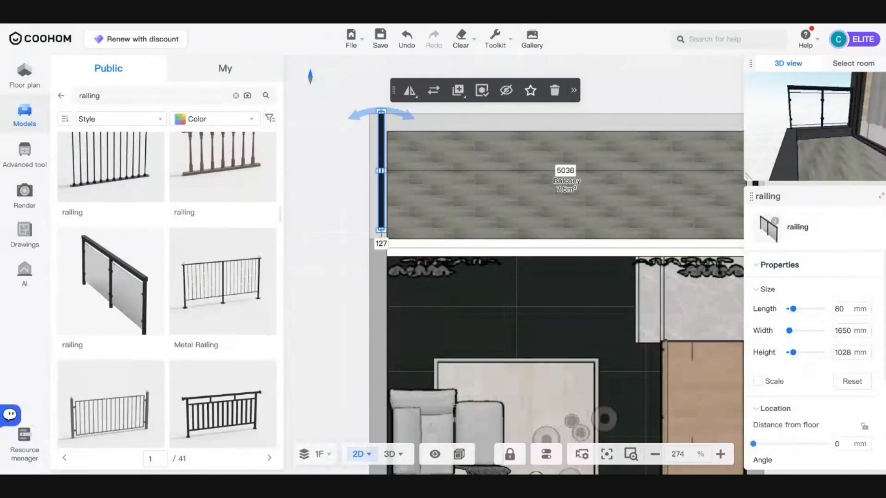
key("Left")
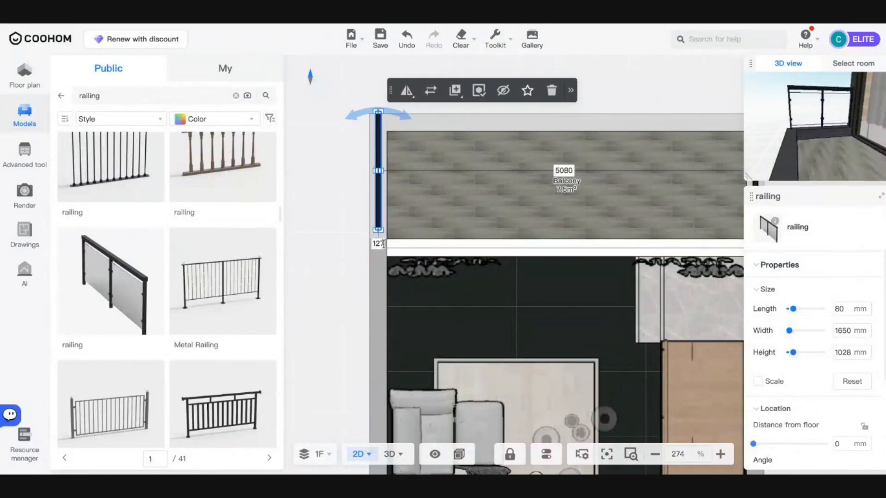
left_click(383, 244)
type("0")
key("Return")
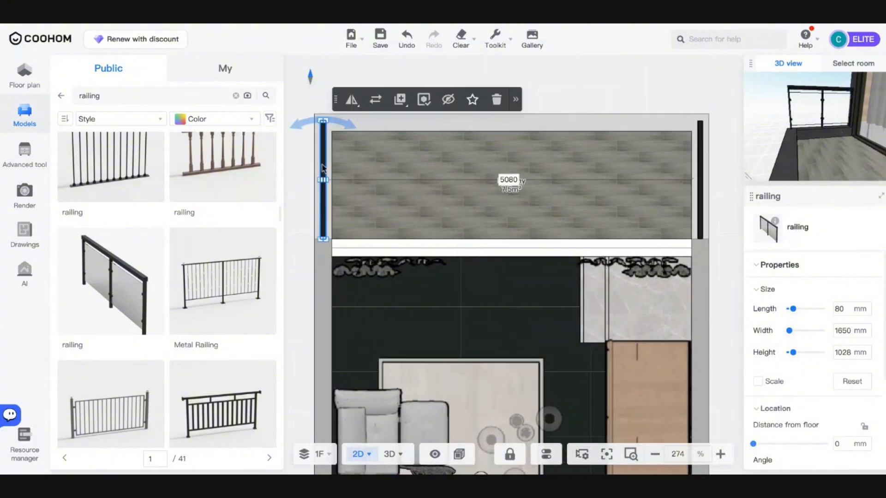
mouse_move(400, 101)
left_click(392, 124)
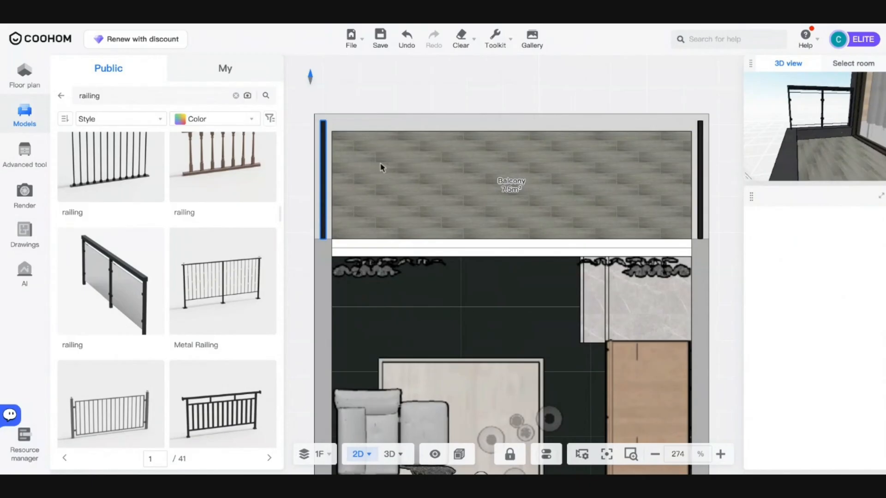
scroll(543, 228, "down", 5)
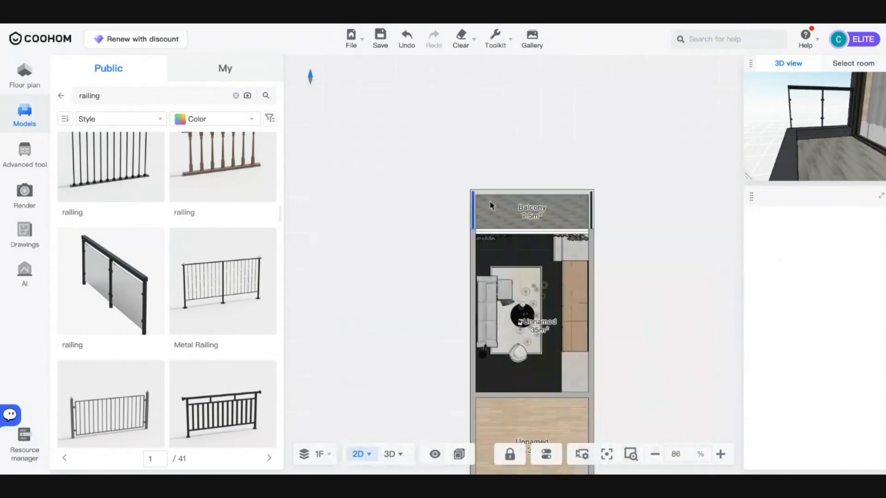
- Paste a railing copy, turn it horizontal, and nudge it up onto the top wall
left_click(492, 217)
scroll(489, 217, "up", 5)
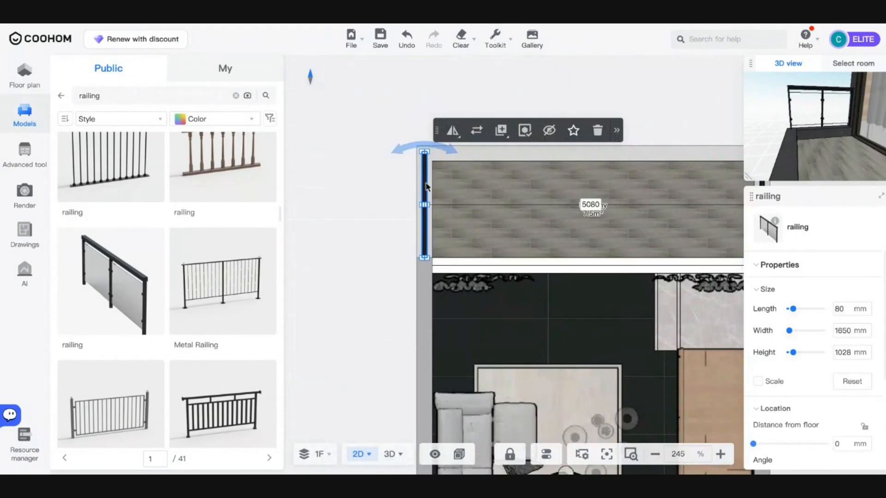
key("ctrl+v")
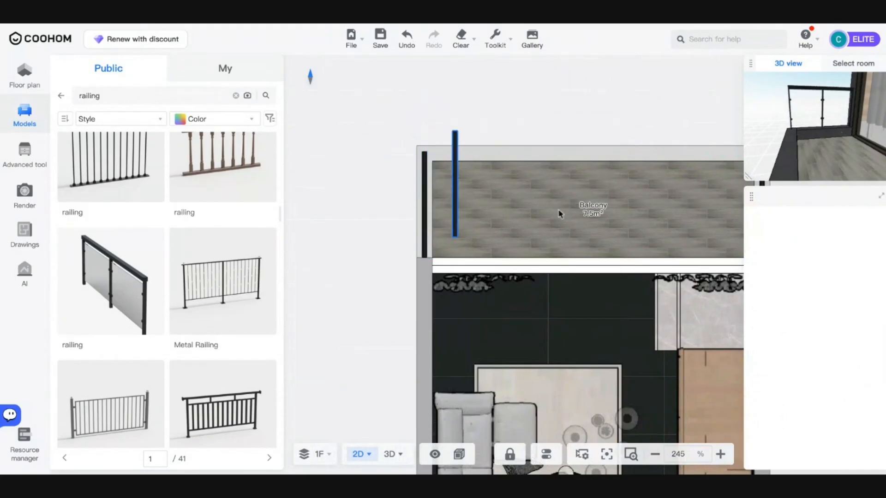
left_click(502, 204)
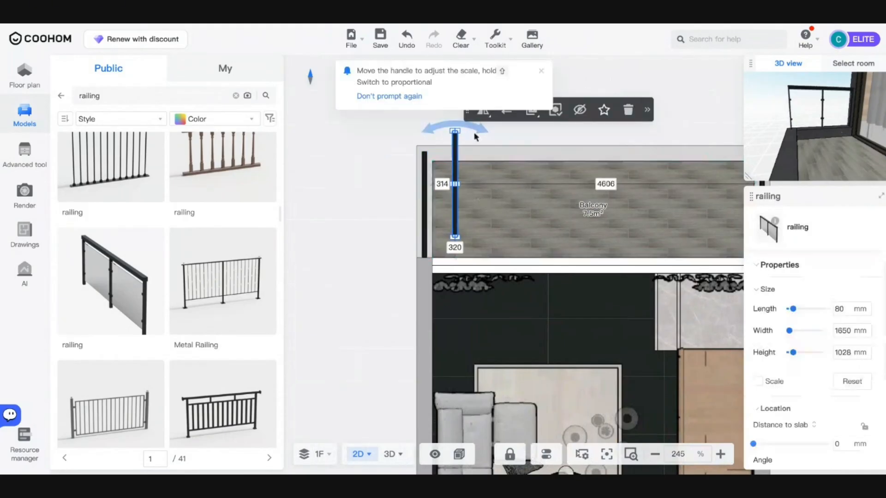
left_click_drag(488, 133, 522, 167)
key("Up")
key("Up")
key("Up")
key("Up")
key("Up")
key("Up")
key("Up")
key("Up")
key("Up")
key("Up")
key("Up")
key("Up")
key("Up")
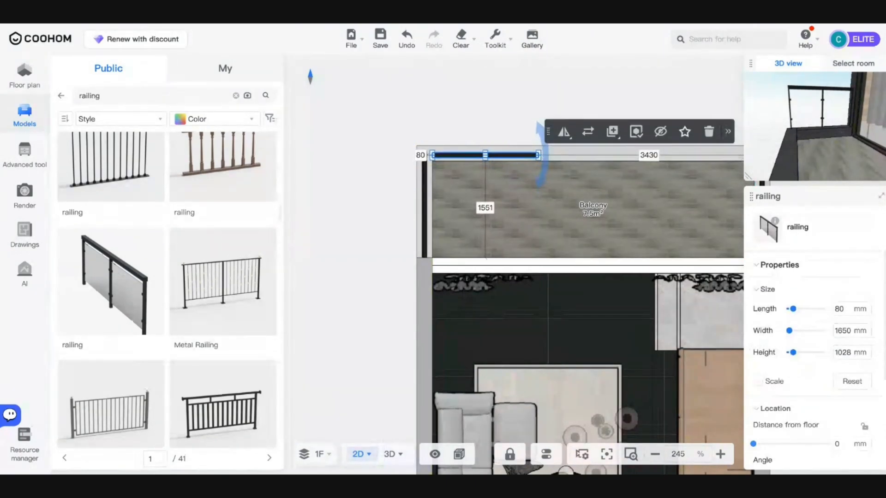
key("Left")
key("Left")
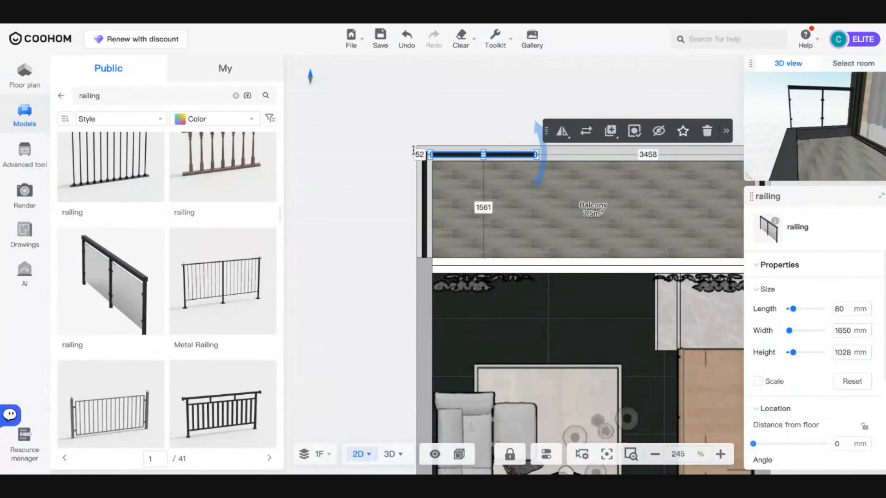
left_click(412, 139)
- Make further railing copies, including a linked instance, and place them on the balcony
left_click(430, 158)
left_click(432, 155)
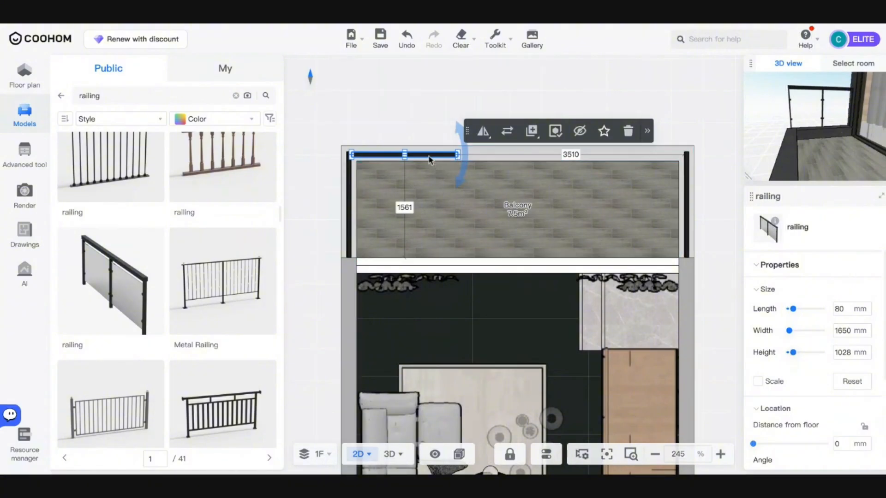
key("ctrl+c")
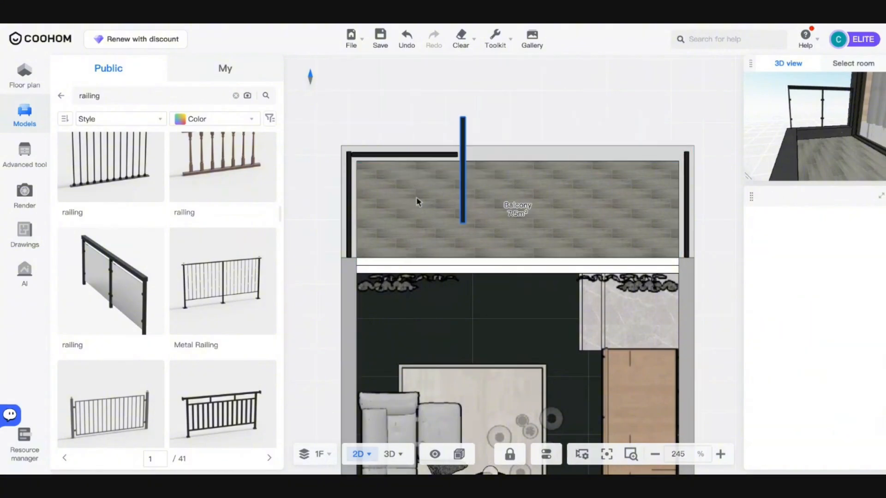
left_click(452, 149)
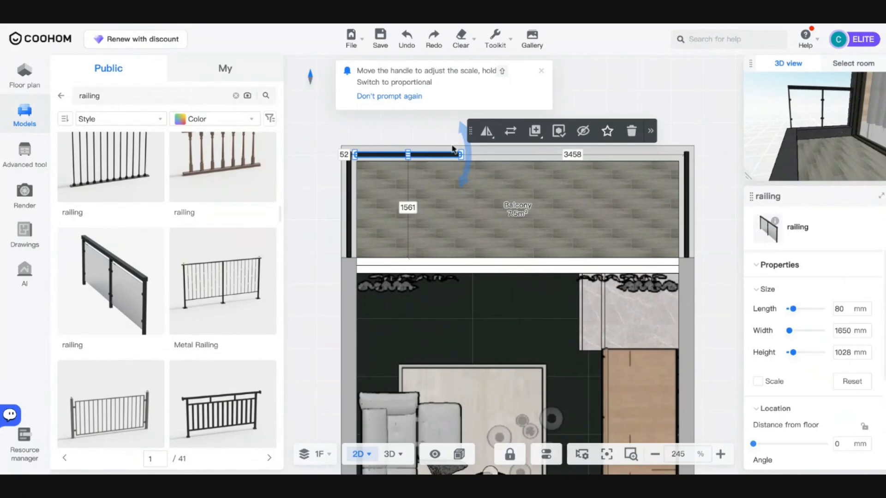
mouse_move(534, 131)
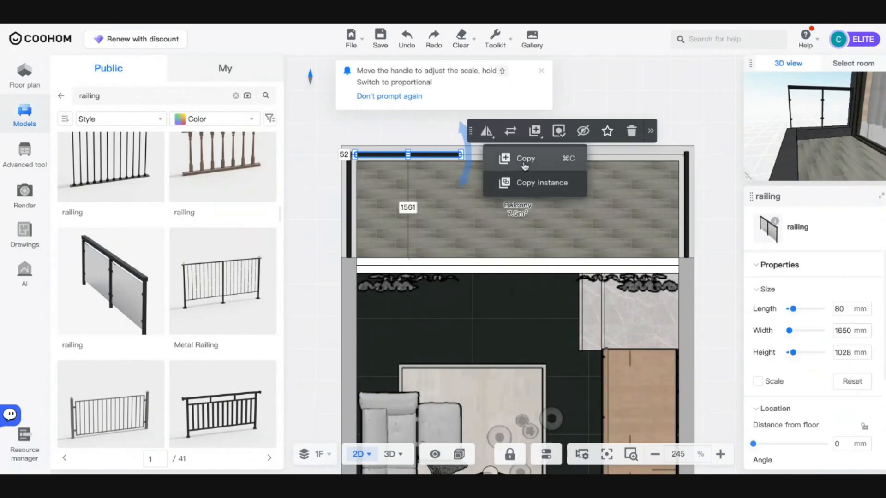
left_click(525, 165)
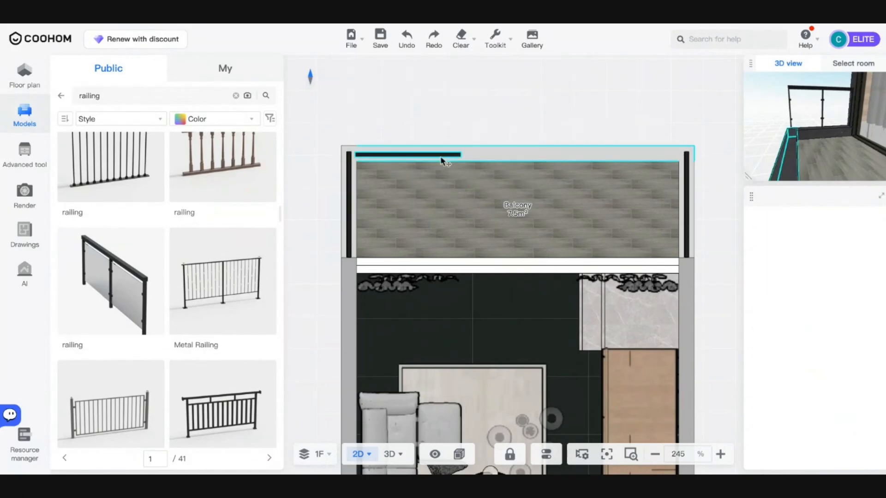
left_click(440, 160)
mouse_move(534, 131)
left_click(526, 182)
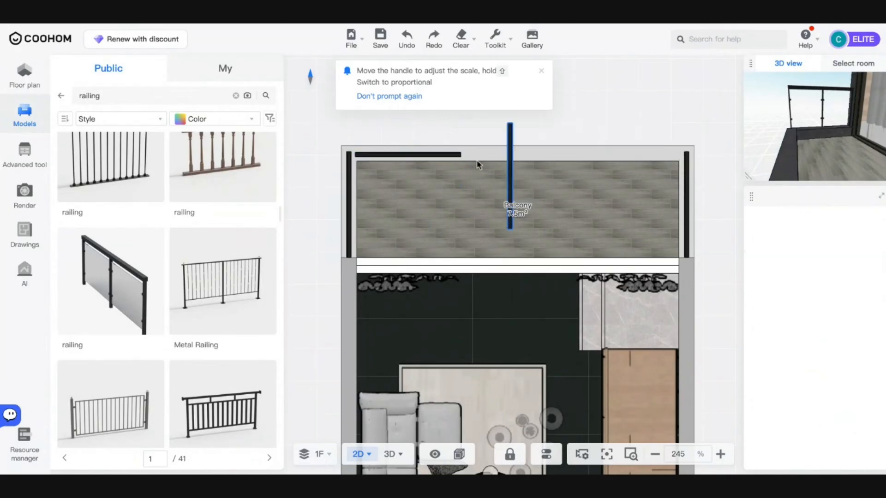
left_click(559, 225)
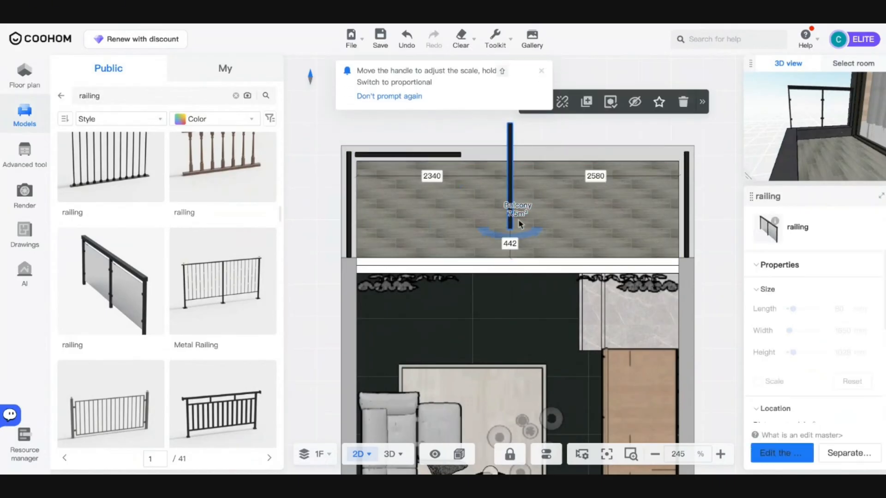
left_click(531, 233)
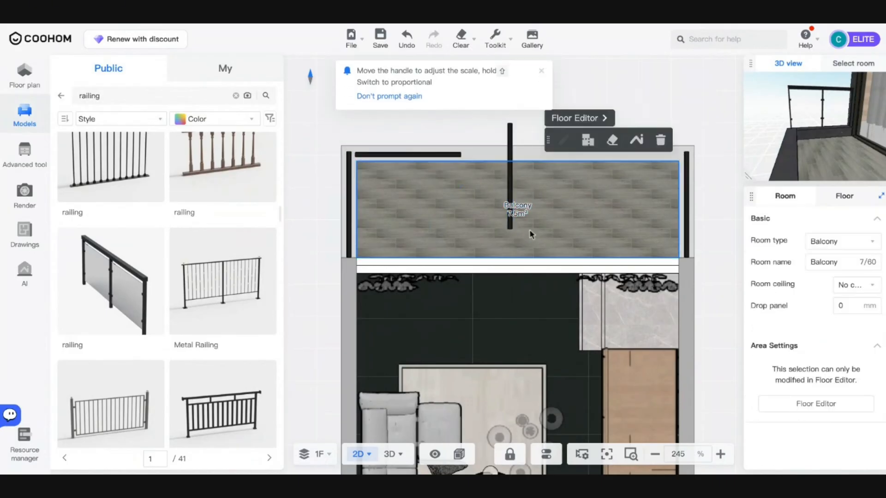
left_click(510, 185)
- Rotate a railing copy horizontal and nudge it up to the top wall edge
left_click_drag(532, 236, 445, 196)
scroll(512, 195, "up", 3)
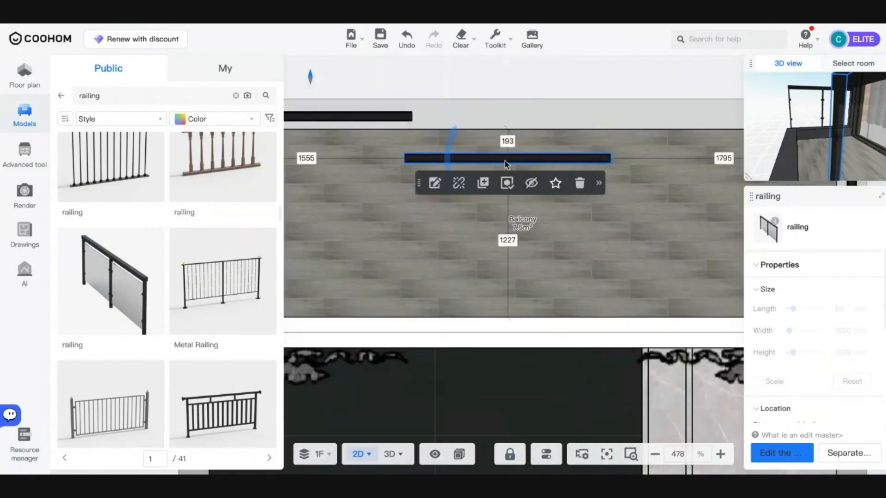
left_click_drag(506, 162, 522, 116)
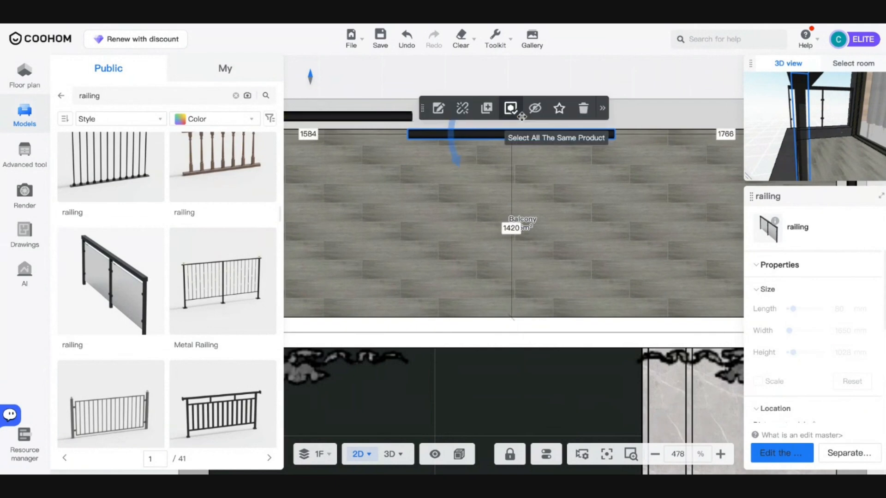
key("Right")
key("Right")
key("Right")
key("Right")
key("Up")
key("Up")
key("Up")
key("Up")
key("Up")
key("Up")
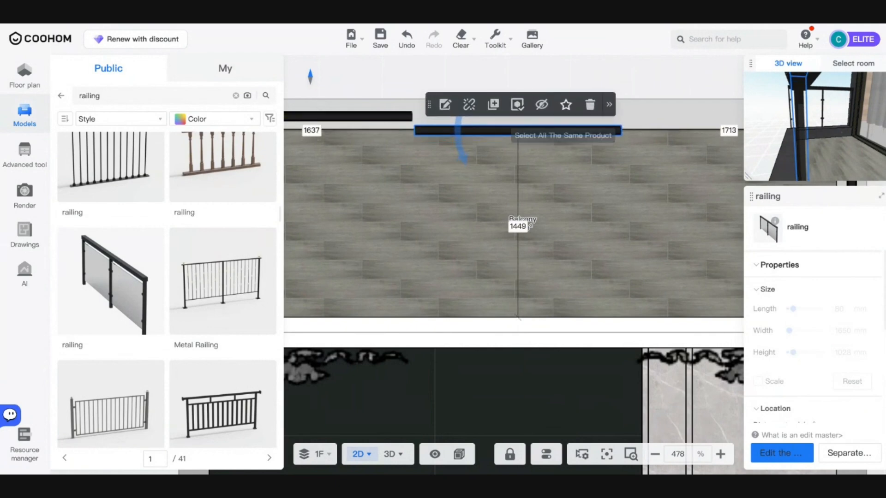
key("Up")
key("Up")
key("Up")
key("Up")
key("Up")
key("Up")
key("Up")
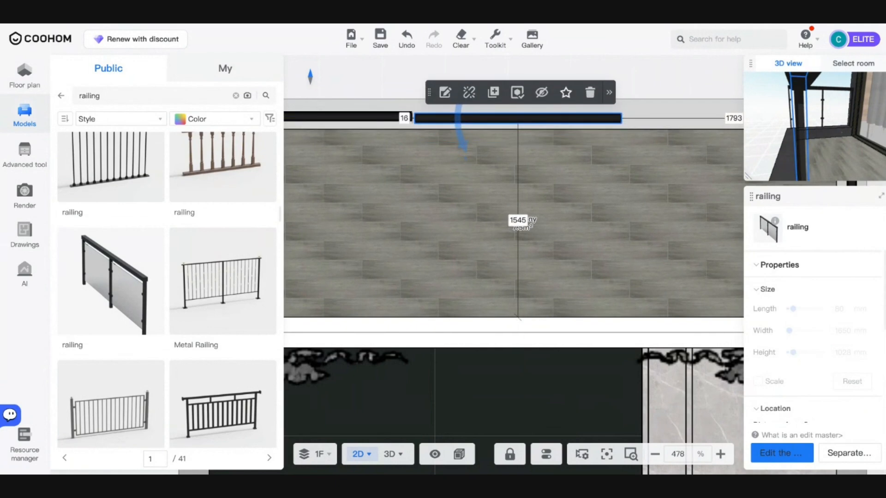
key("Up")
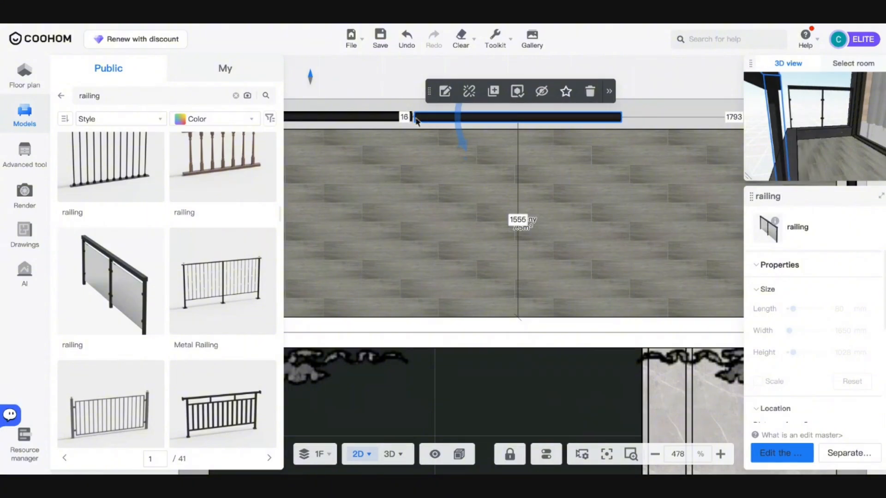
left_click(405, 117)
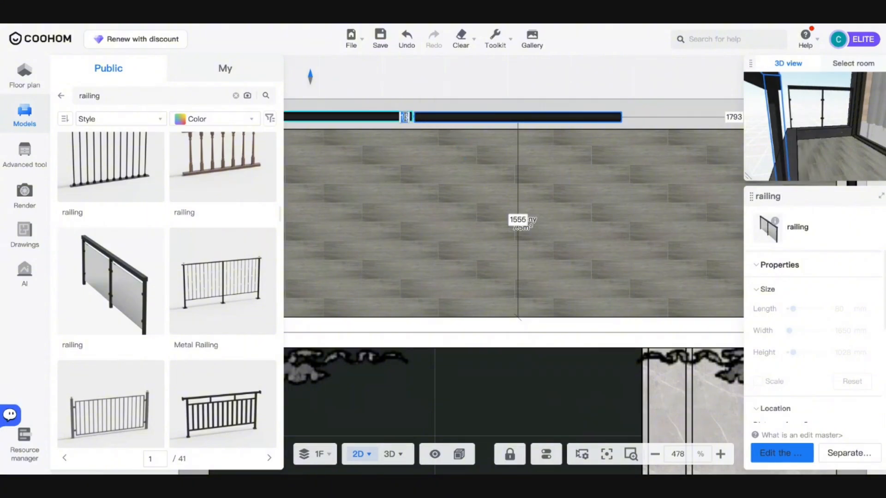
scroll(528, 171, "down", 5)
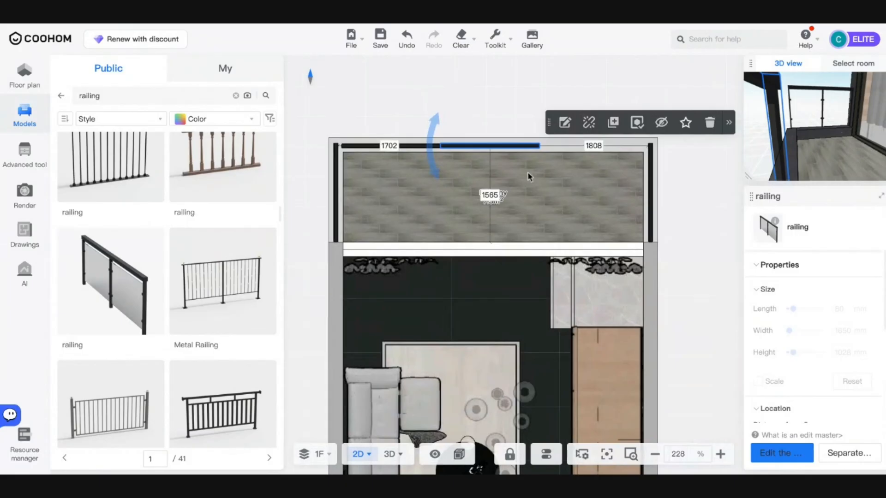
- Fine-tune the top railing segment's position and its gap to the neighbouring railing
left_click(527, 171)
scroll(475, 157, "up", 5)
left_click(452, 137)
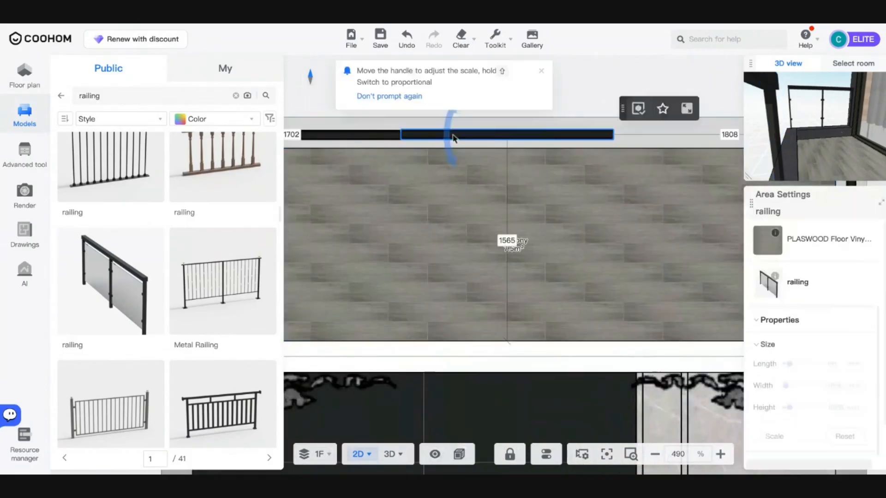
left_click(568, 243)
scroll(521, 219, "down", 5)
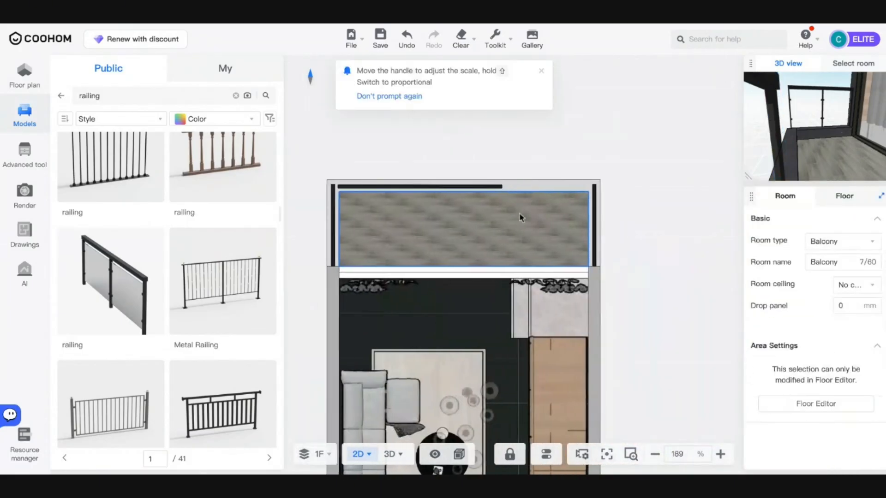
scroll(508, 203, "up", 3)
left_click(517, 180)
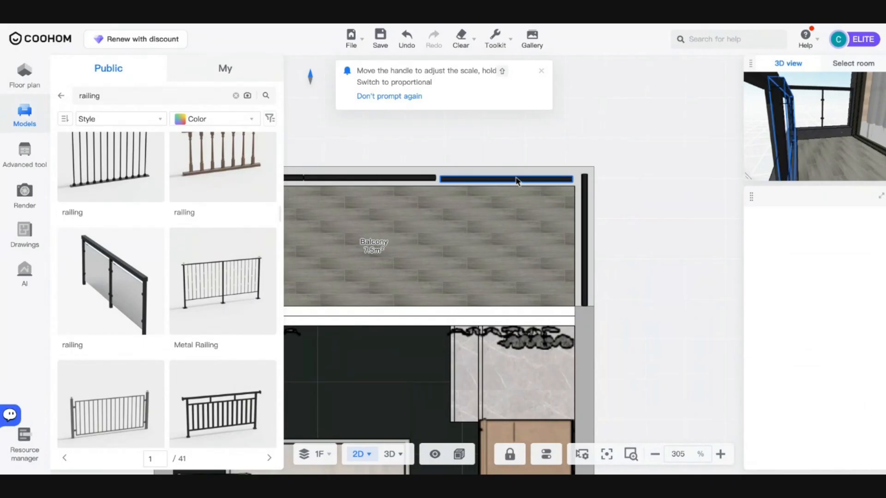
left_click_drag(516, 179, 516, 180)
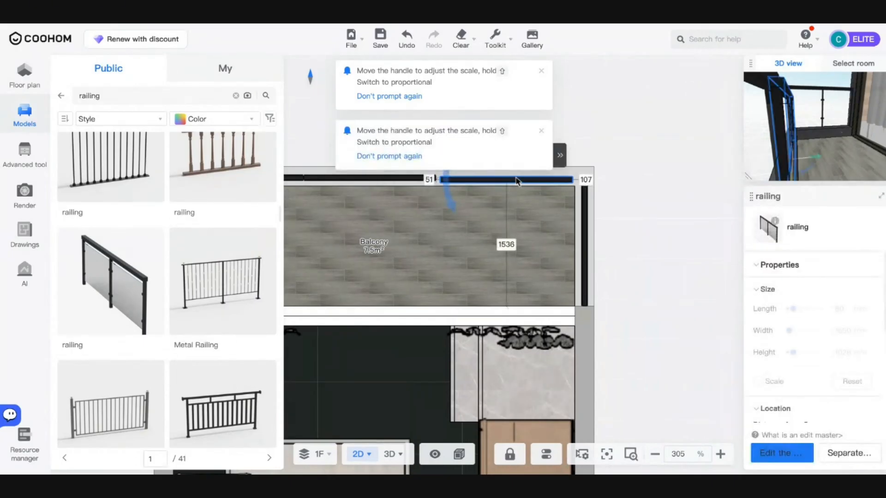
left_click(429, 179)
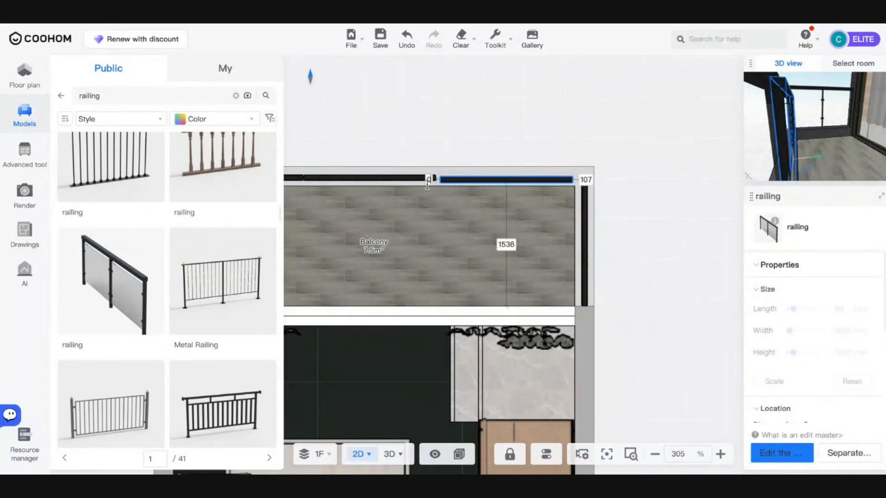
left_click(456, 180)
scroll(456, 180, "up", 4)
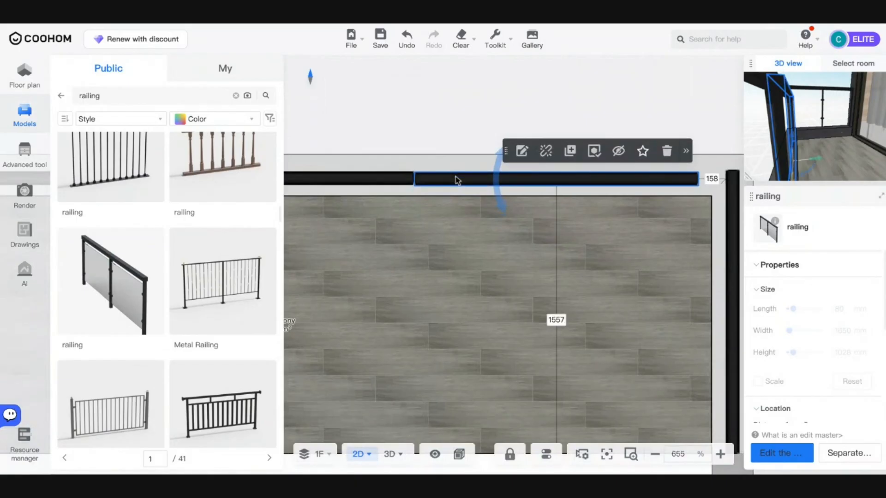
key("Up")
key("Up")
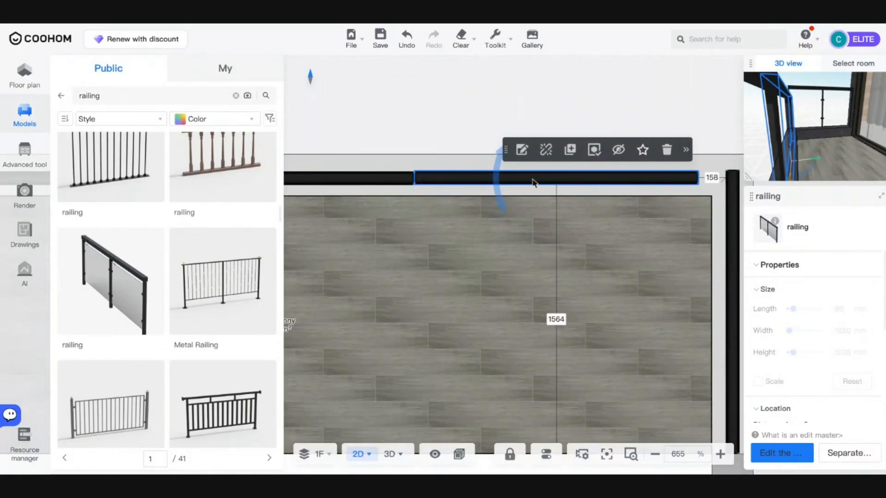
left_click(619, 277)
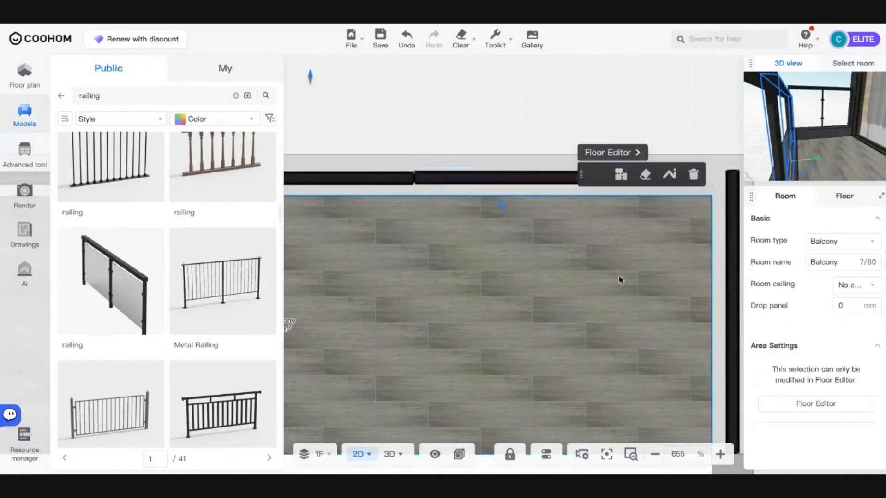
left_click(530, 182)
scroll(623, 351, "down", 5)
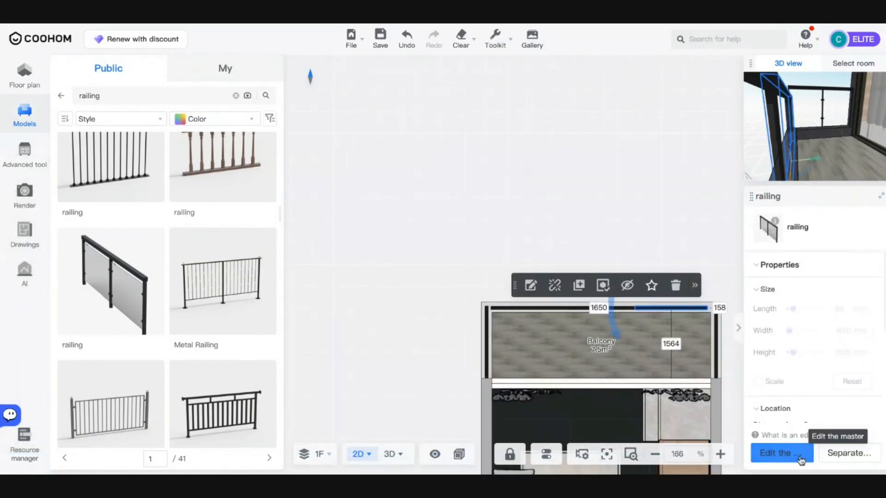
- Unlock the railing's own size and drag its end until it is 1808 mm wide
left_click(840, 457)
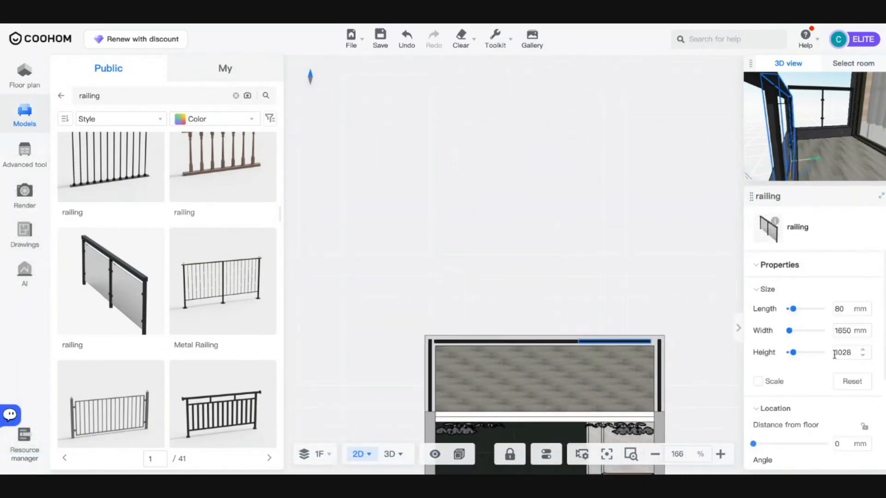
scroll(733, 380, "up", 6)
left_click(451, 255)
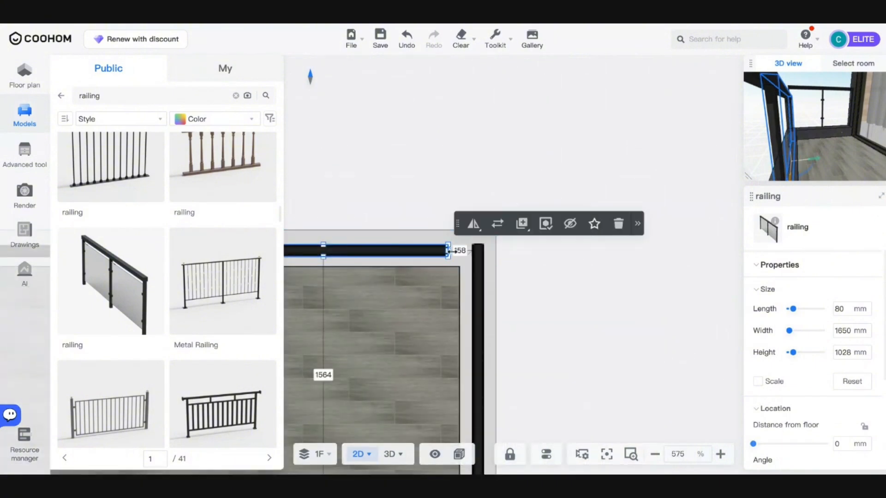
left_click_drag(449, 251, 474, 252)
mouse_move(388, 453)
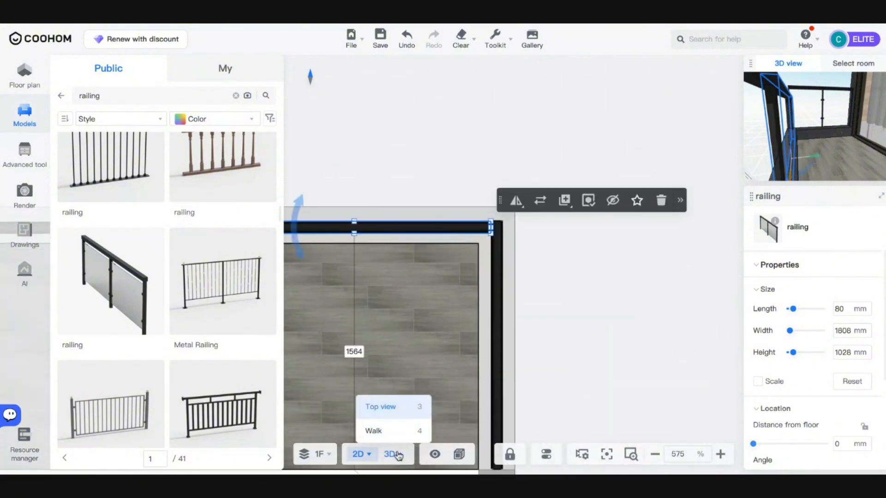
- In 3D, raise the first two railing segments to 250 mm above the floor
scroll(540, 309, "down", 10)
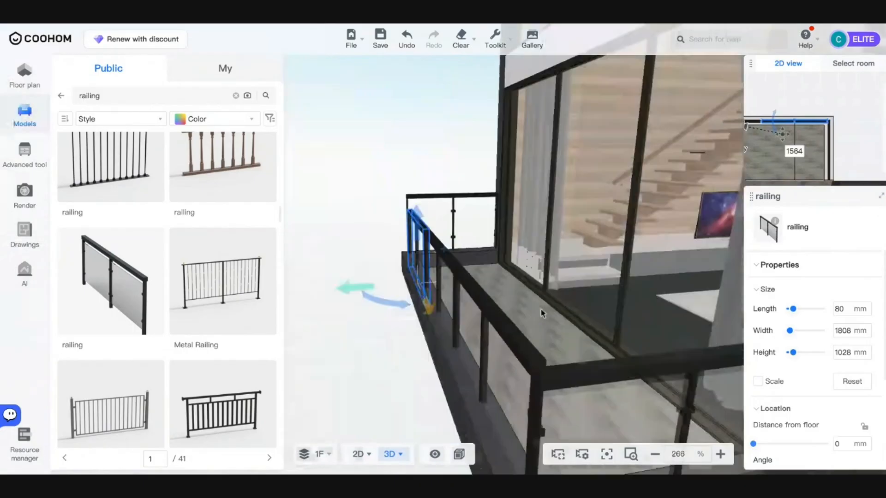
left_click_drag(551, 323, 525, 310)
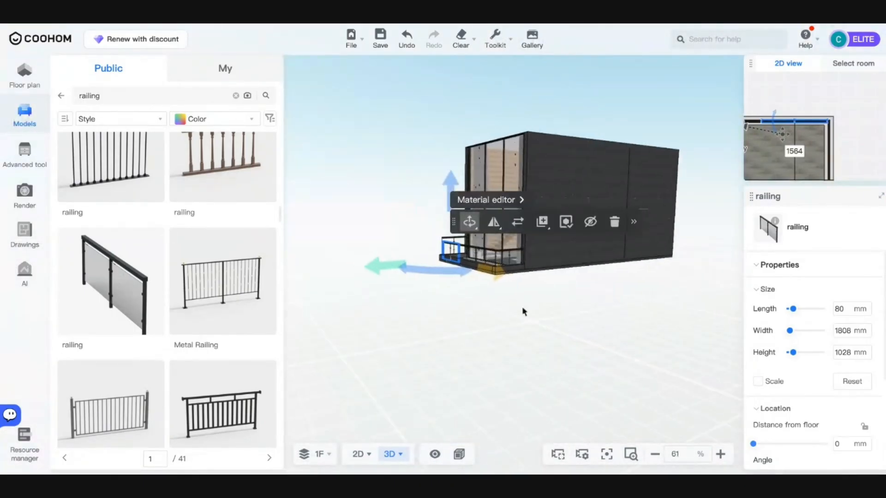
scroll(472, 269, "up", 4)
left_click(836, 443)
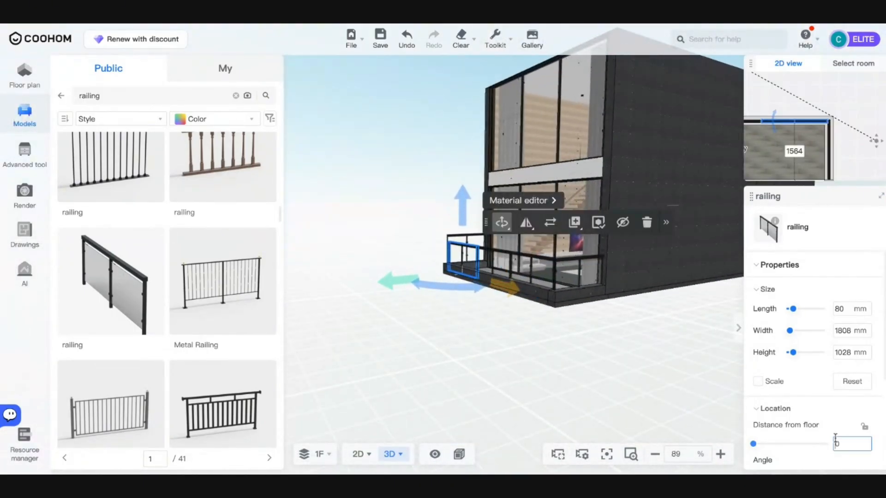
key("Return")
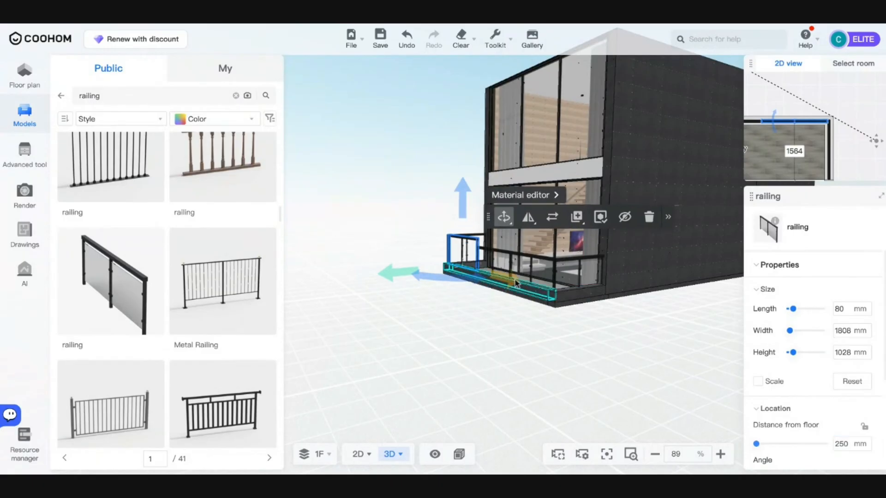
left_click(495, 264)
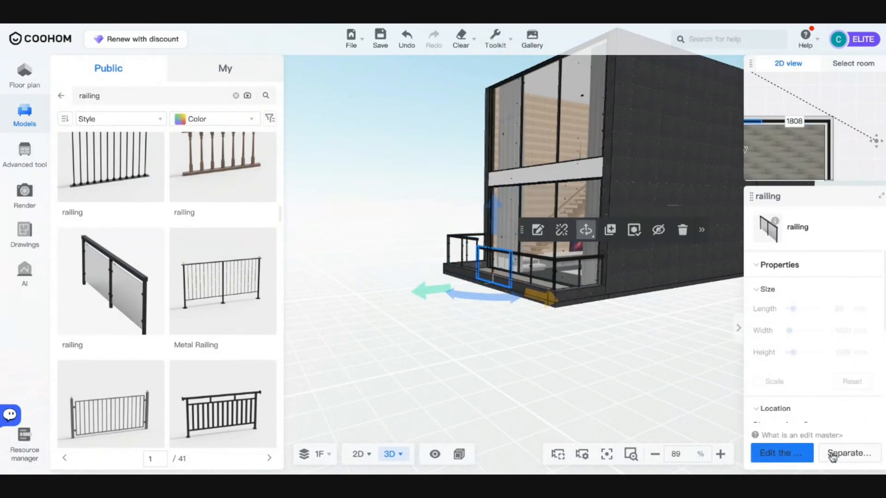
left_click(832, 454)
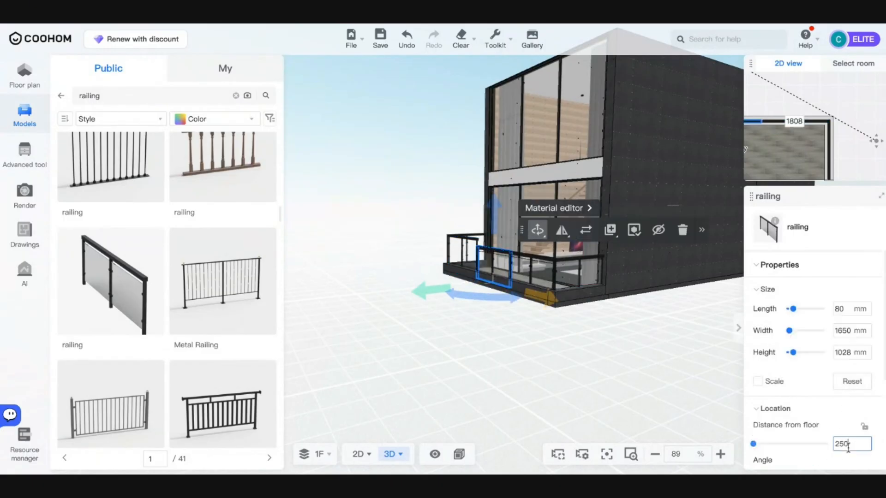
key("Return")
- Raise the two right-hand railing segments to 250 mm too and orbit to check them
left_click(534, 273)
left_click(848, 444)
type("2")
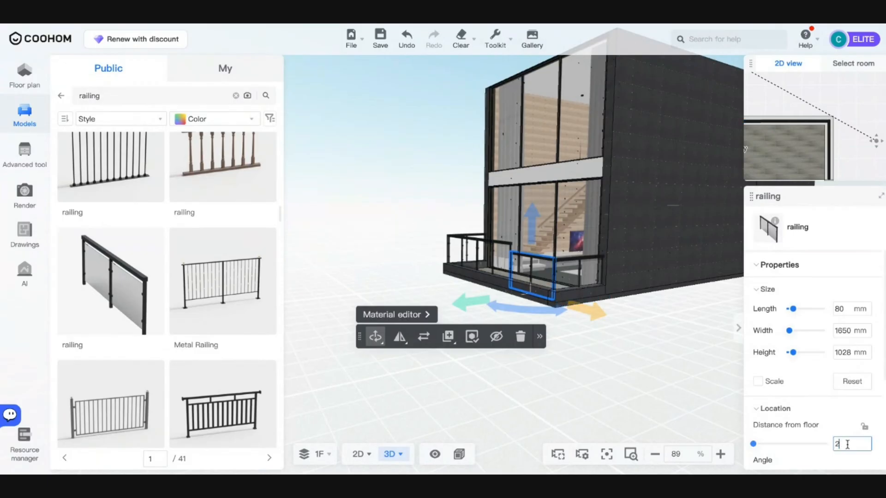
type("50")
key("Return")
left_click(572, 277)
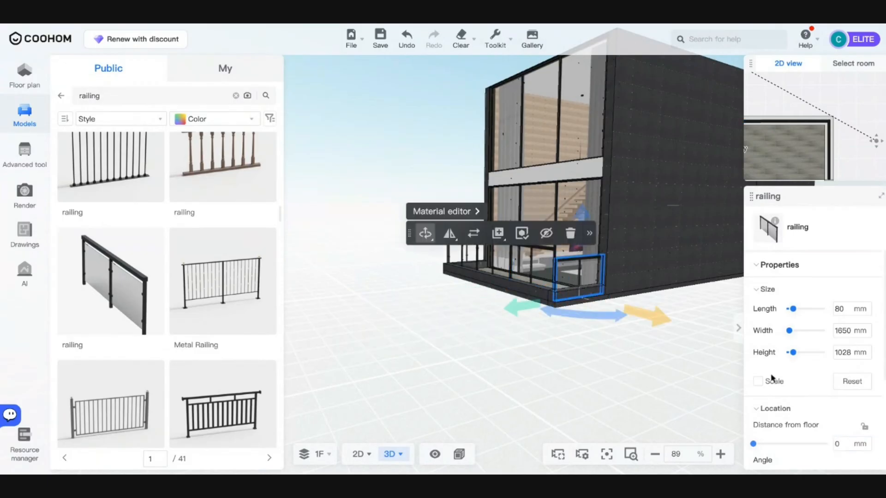
left_click(837, 444)
type("250")
key("Return")
left_click_drag(728, 376, 702, 358)
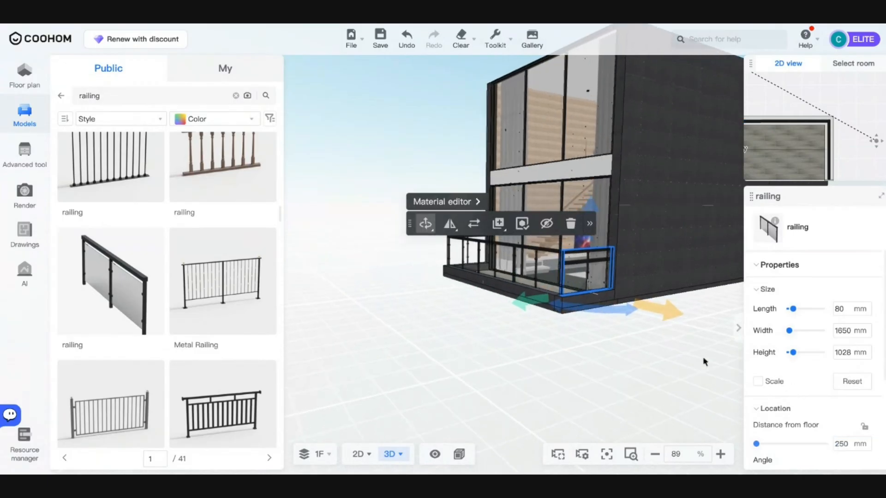
scroll(495, 254, "down", 5)
left_click_drag(609, 297, 480, 310)
scroll(366, 279, "up", 8)
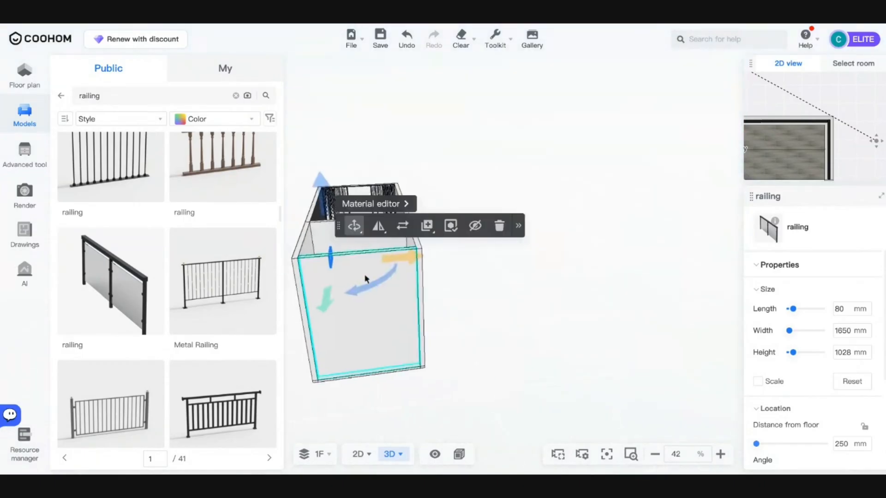
- Orbit and pan into a wide view of the double-height living room
scroll(366, 279, "up", 10)
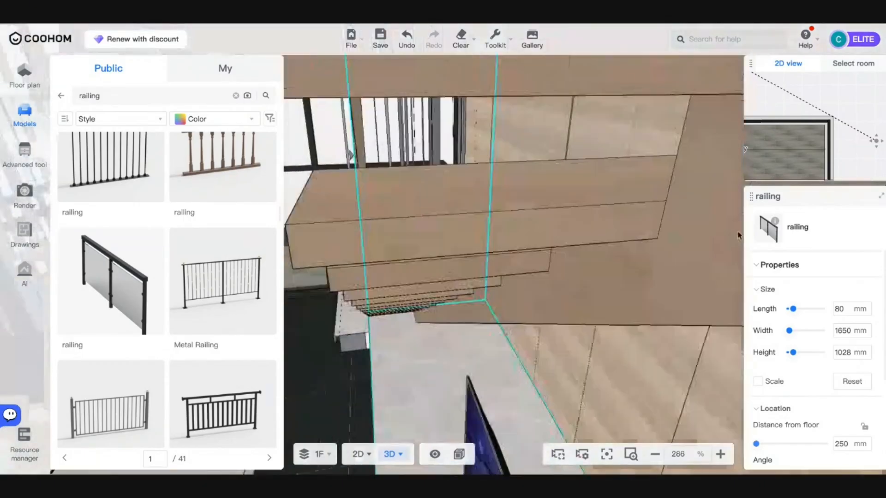
left_click_drag(738, 236, 488, 331)
scroll(483, 340, "up", 4)
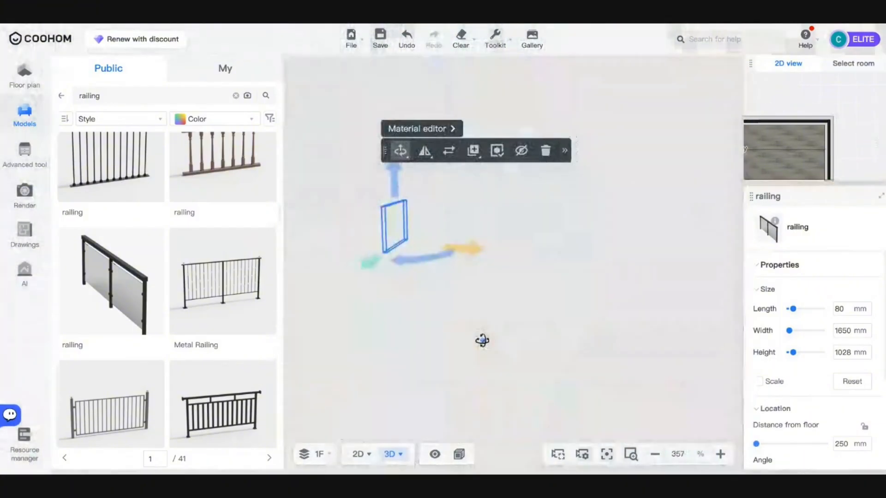
right_click_drag(469, 228, 376, 446)
- Switch graphics performance to Quality first and open the Images/Videos render workspace
mouse_move(460, 457)
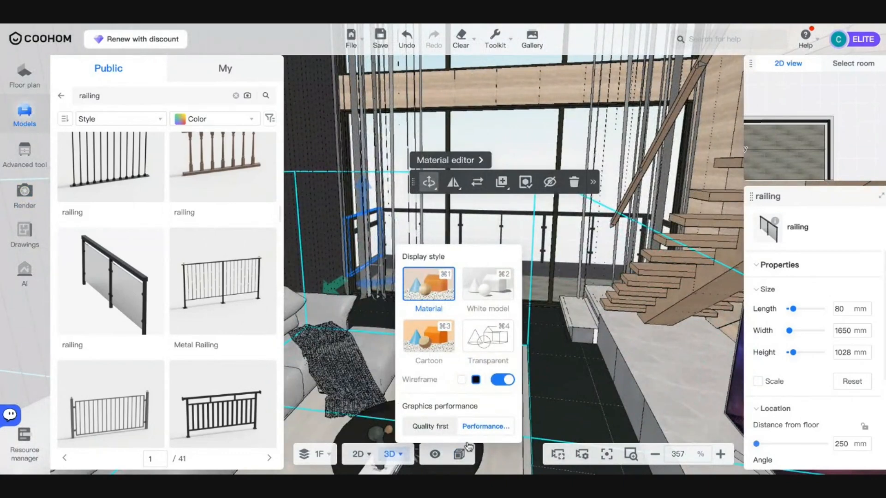
left_click(440, 431)
left_click(600, 389)
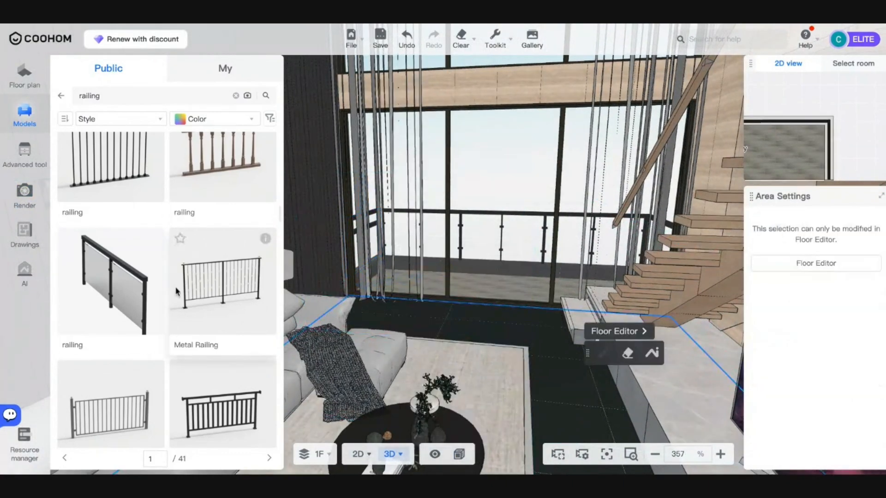
left_click(23, 198)
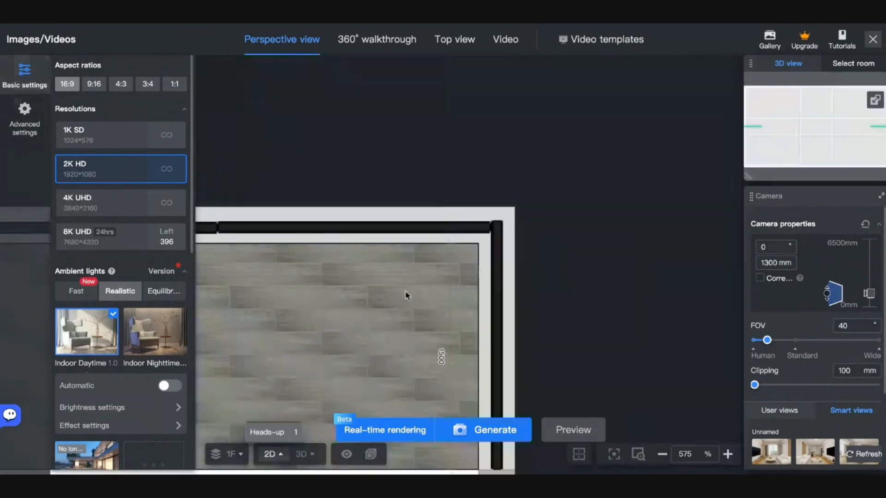
- Try camera positions in the plan, testing 3:4 and 16:9 ratios, clipping and field of view 46
scroll(405, 291, "down", 8)
left_click_drag(520, 319, 550, 171)
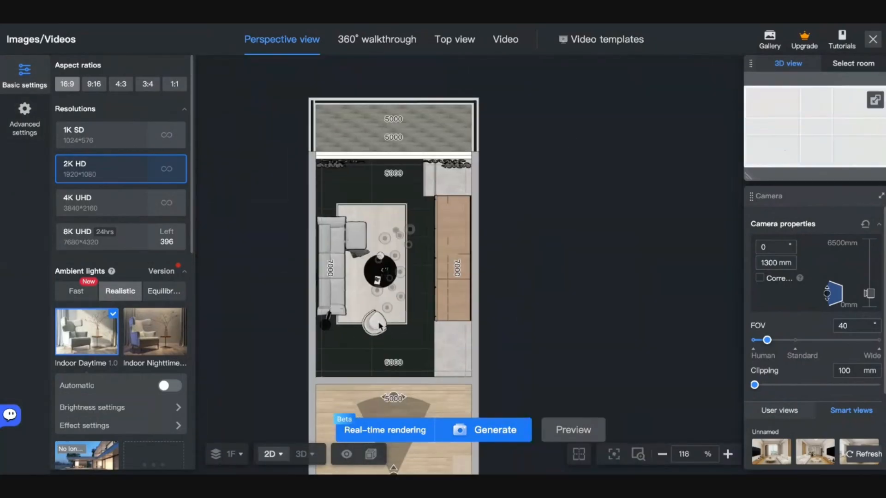
left_click_drag(516, 376, 515, 326)
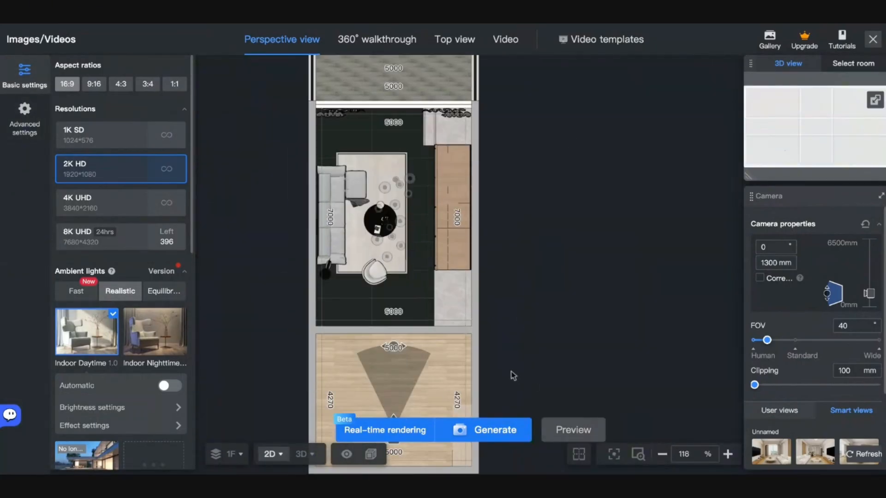
left_click_drag(512, 376, 530, 337)
left_click_drag(410, 332, 405, 288)
left_click_drag(759, 390, 764, 388)
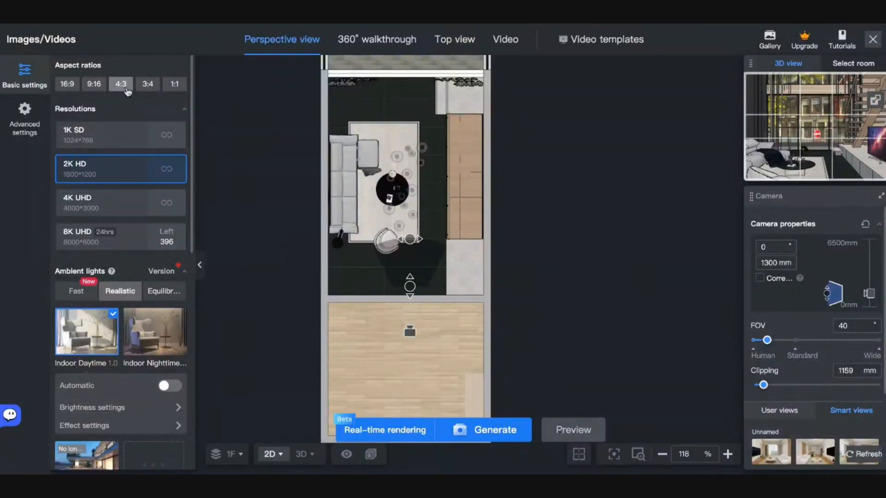
left_click(148, 84)
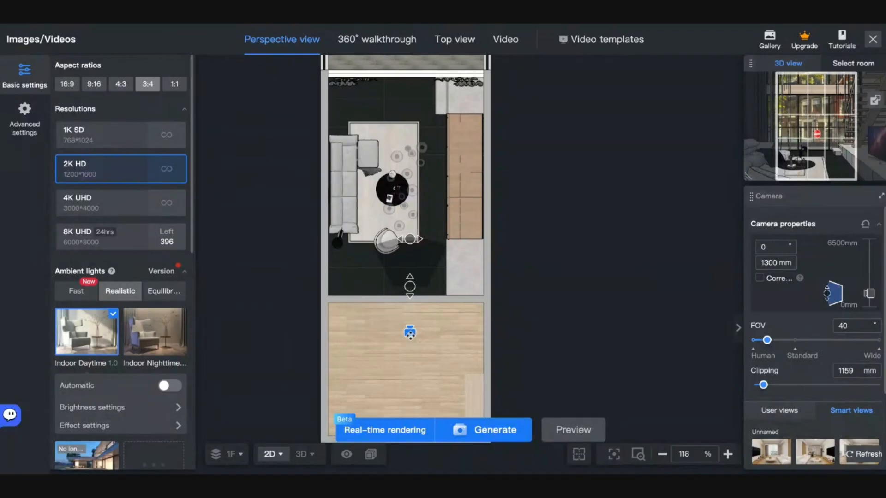
left_click_drag(408, 338, 404, 346)
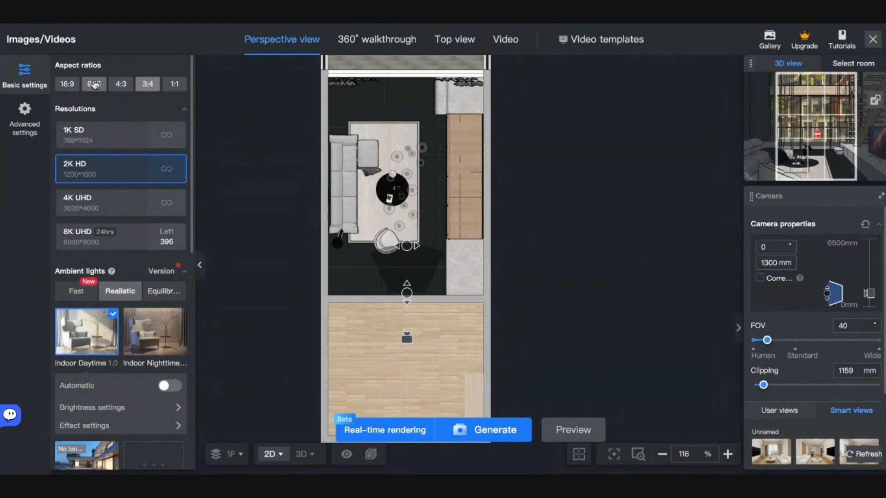
left_click(67, 84)
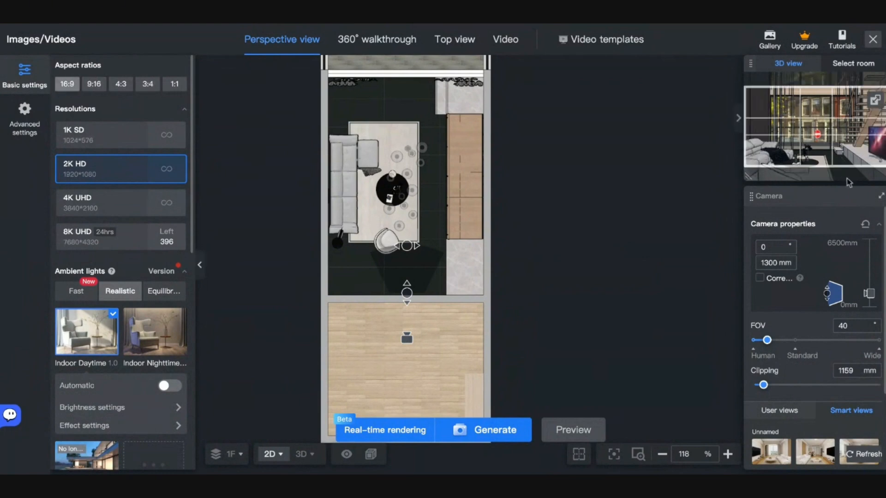
left_click_drag(767, 340, 776, 342)
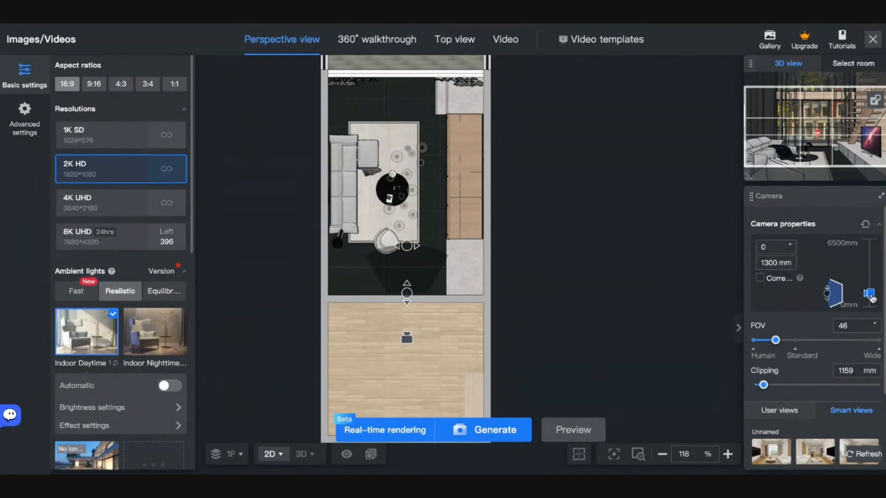
mouse_move(870, 293)
left_mouse_down()
mouse_move(874, 309)
mouse_move(872, 298)
left_mouse_up()
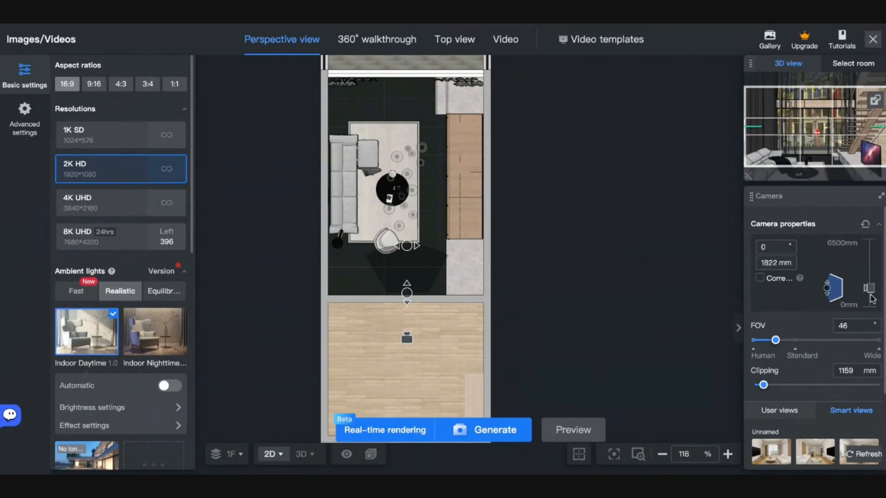
- Switch to 9:16 portrait and place the camera in the wood-floor room with field of view 48
left_click(95, 86)
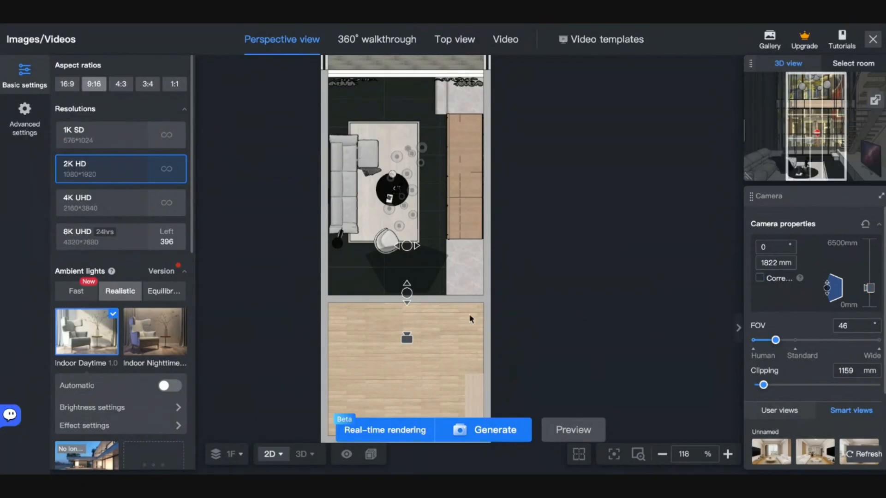
left_click_drag(407, 337, 408, 379)
left_click_drag(763, 385, 776, 389)
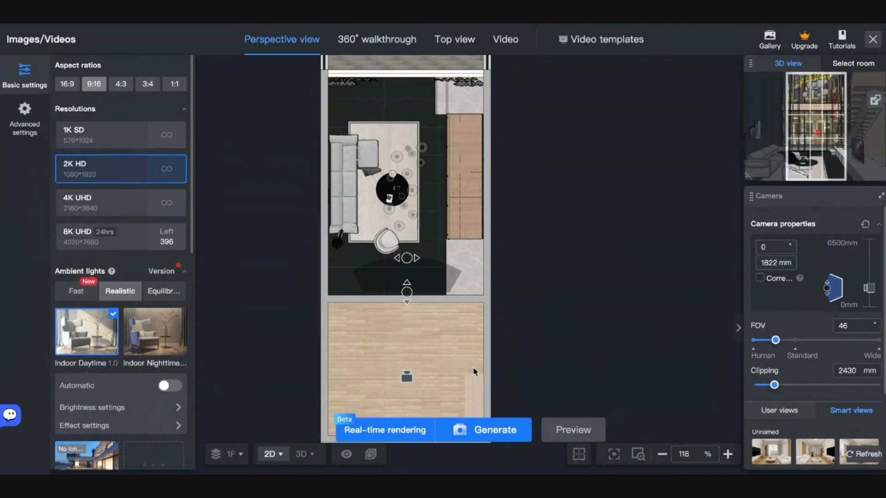
scroll(451, 298, "down", 5)
left_click_drag(441, 365, 443, 390)
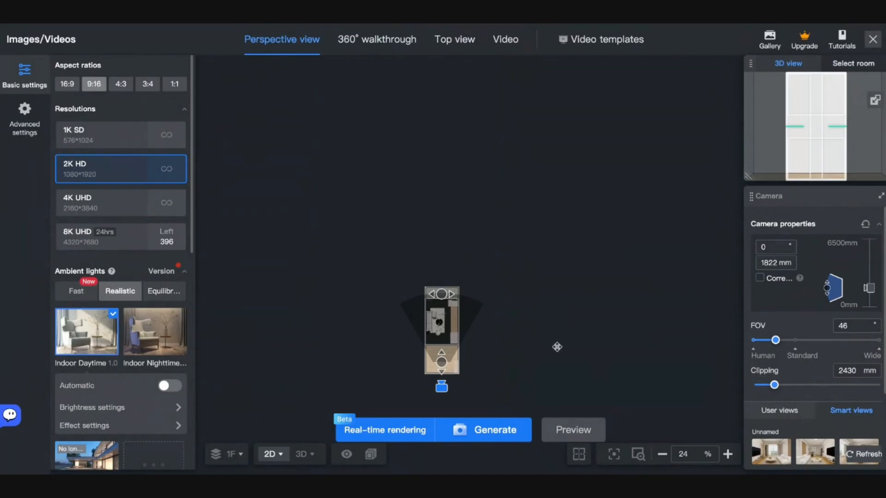
mouse_move(775, 340)
left_mouse_down()
mouse_move(784, 386)
mouse_move(801, 385)
left_mouse_up()
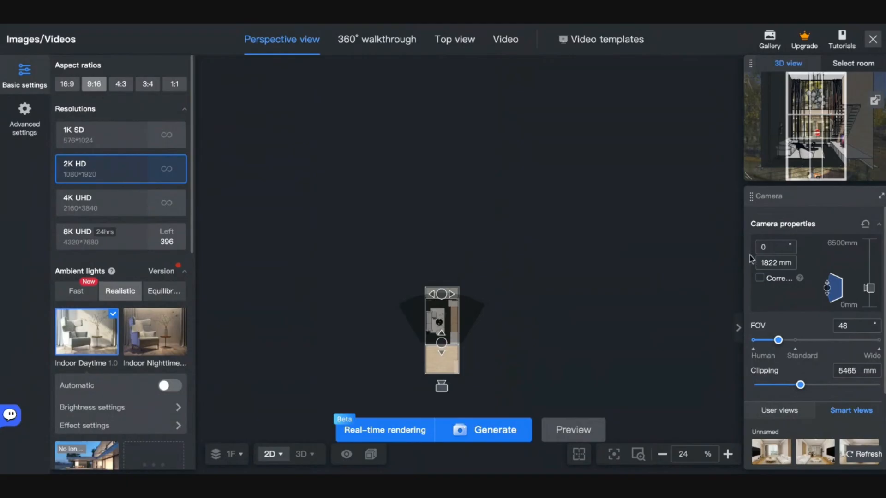
left_click_drag(441, 388, 443, 374)
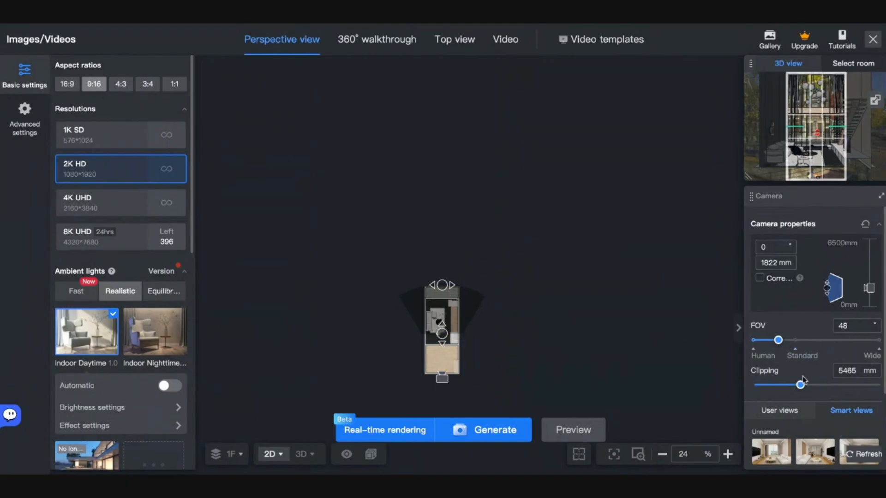
left_click_drag(800, 386, 788, 386)
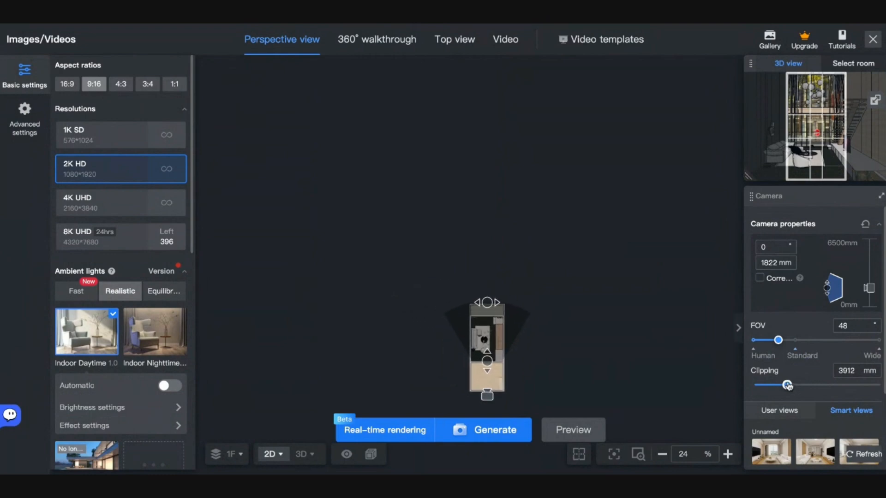
scroll(494, 392, "up", 10)
scroll(494, 388, "up", 3)
left_click_drag(548, 336, 601, 271)
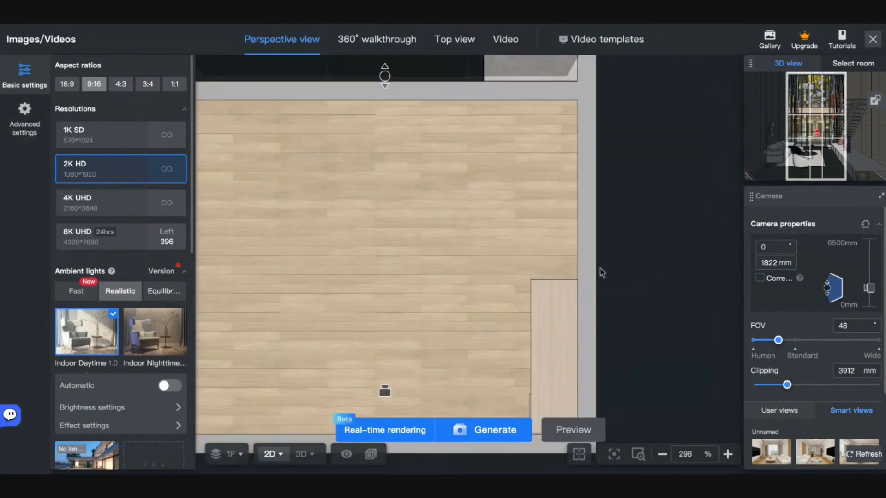
scroll(601, 271, "down", 2)
left_click_drag(659, 288, 630, 241)
- Nudge the camera left, save this angle as a user view, and start a new light scheme
left_click_drag(395, 326, 361, 313)
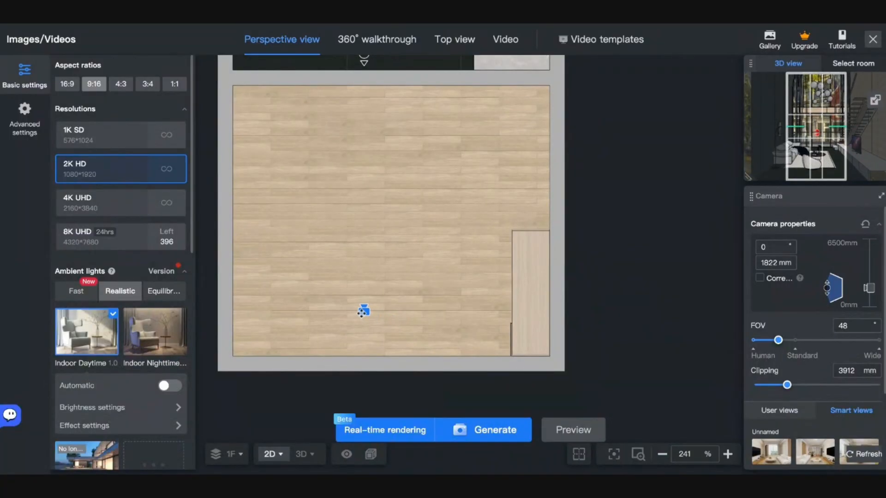
right_click_drag(361, 313, 344, 323)
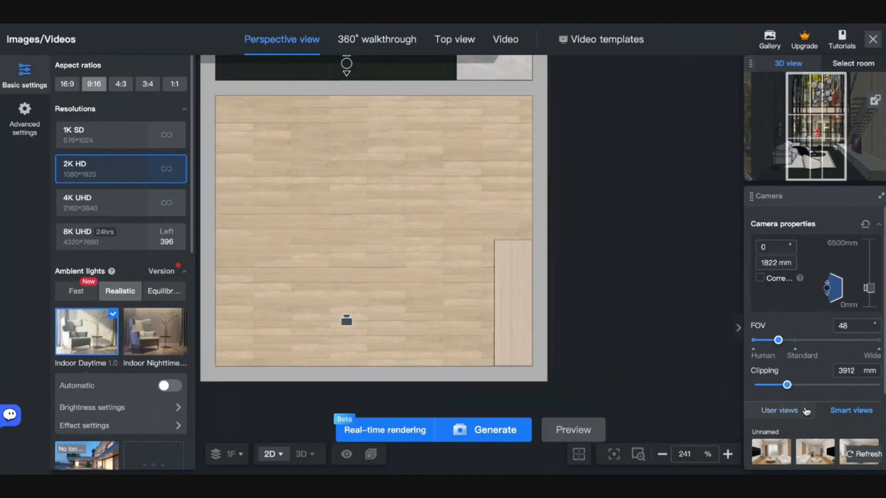
left_click(807, 411)
left_click(781, 451)
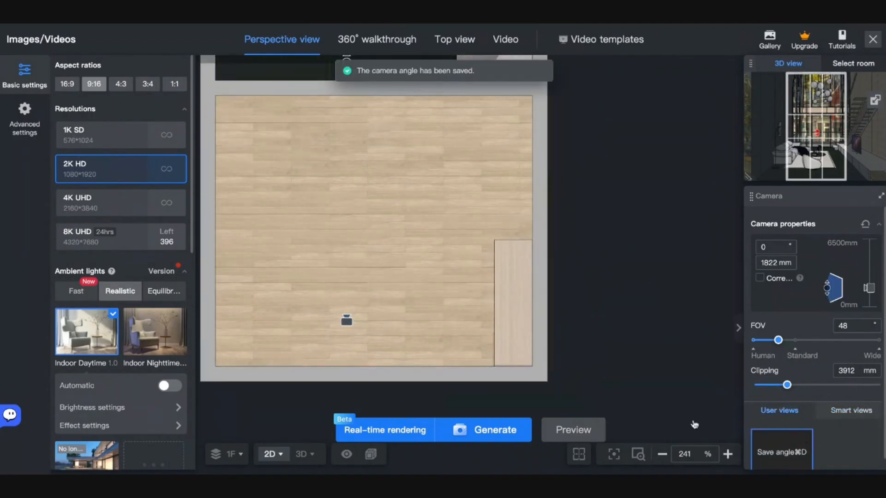
left_click(382, 426)
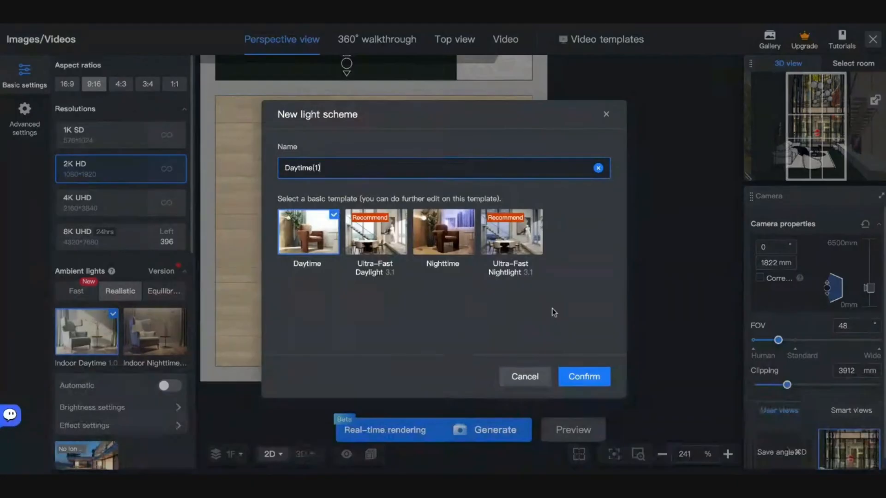
- Confirm the Daytime(1) light scheme and preview the room in 3D
left_click(596, 375)
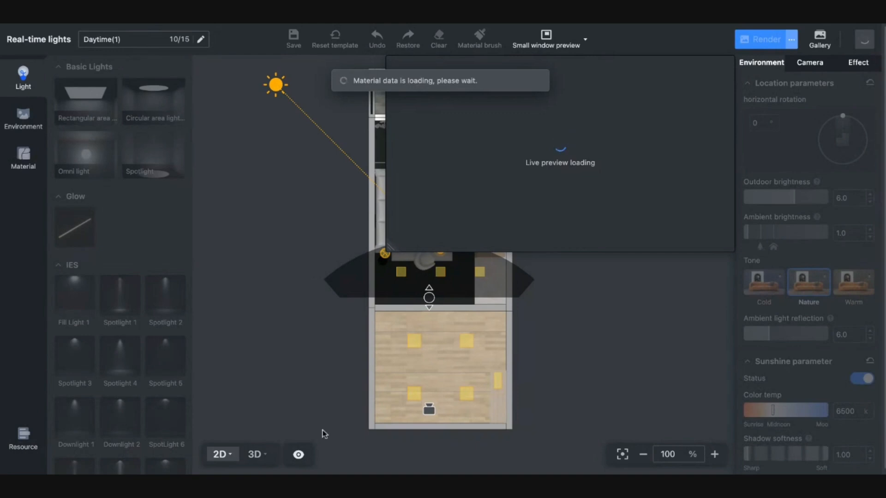
left_click(254, 456)
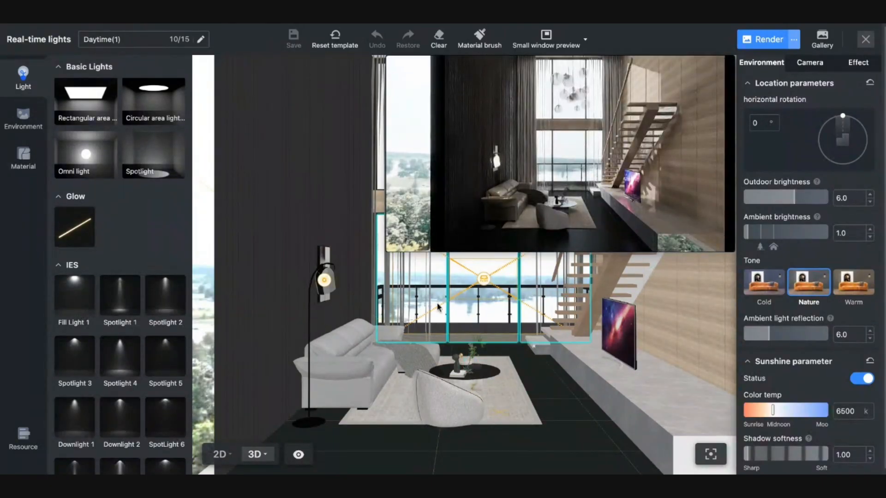
left_click(222, 454)
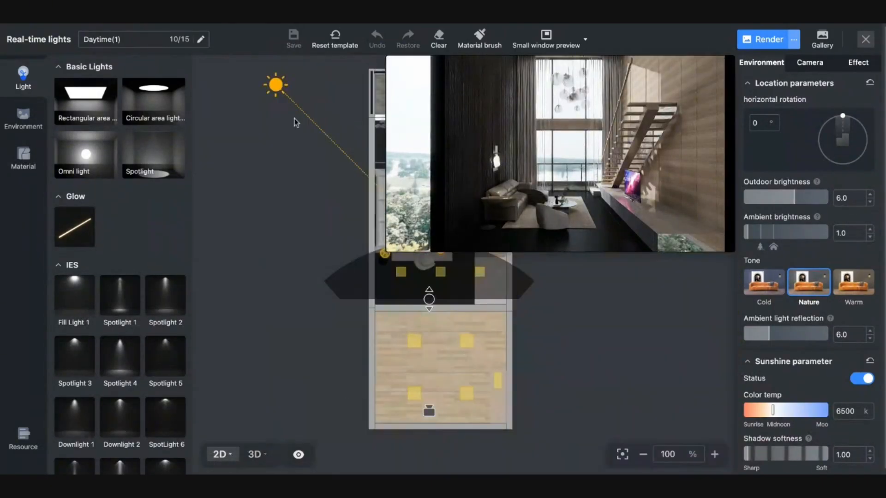
- Move the sun along its orbit to the upper right of the plan
left_click_drag(275, 84, 475, 95)
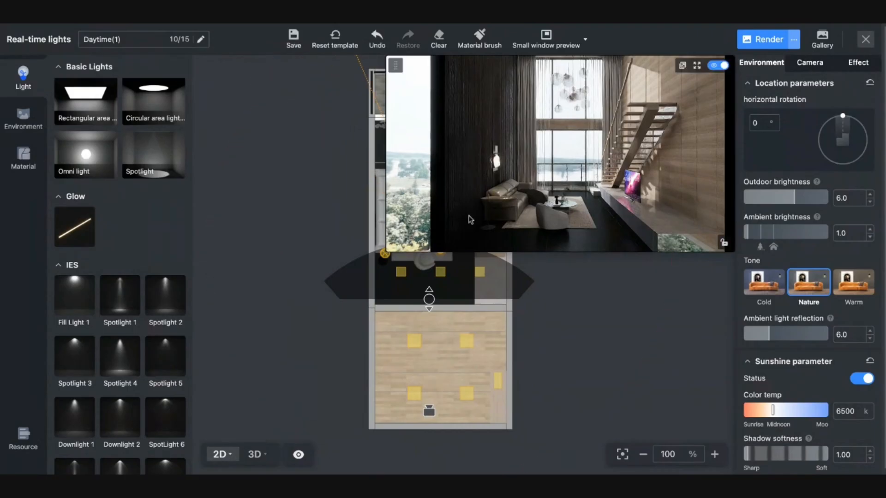
scroll(332, 304, "down", 6)
scroll(335, 300, "up", 1)
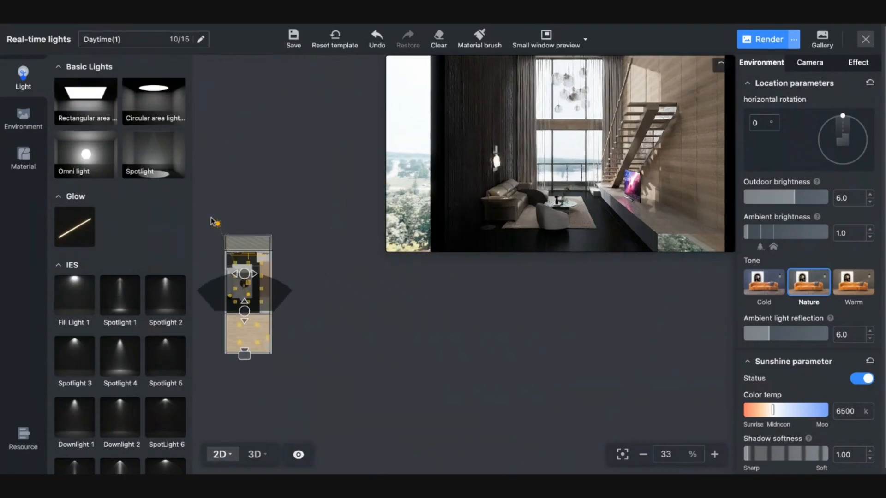
left_click_drag(223, 221, 278, 194)
- Rotate the sun further clockwise and tilt the 3D view up to the pendant lamps
left_click(272, 222)
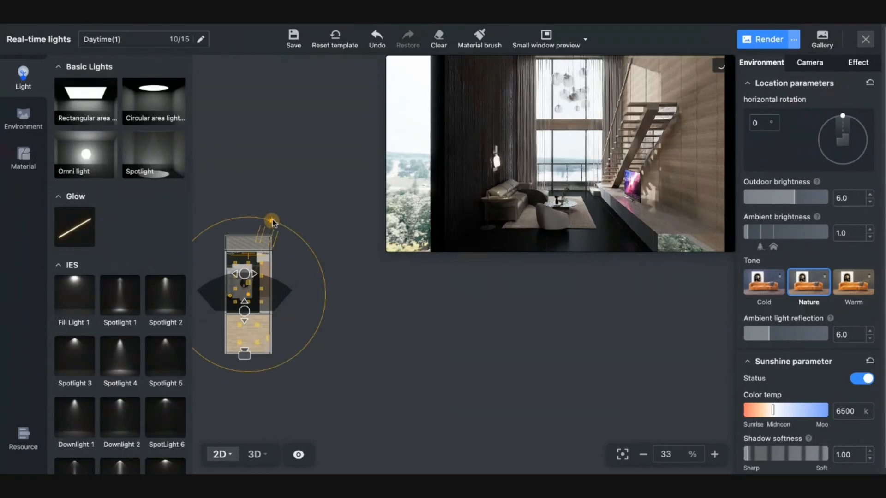
left_click_drag(273, 223, 290, 243)
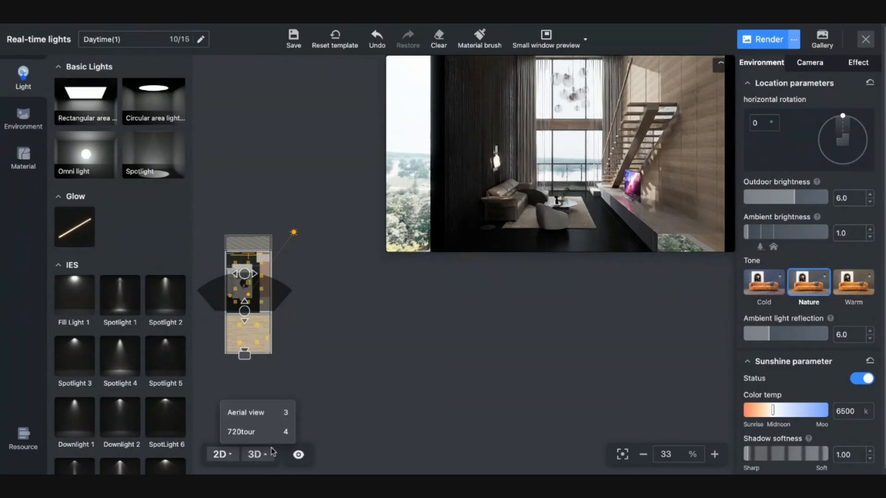
left_click(254, 454)
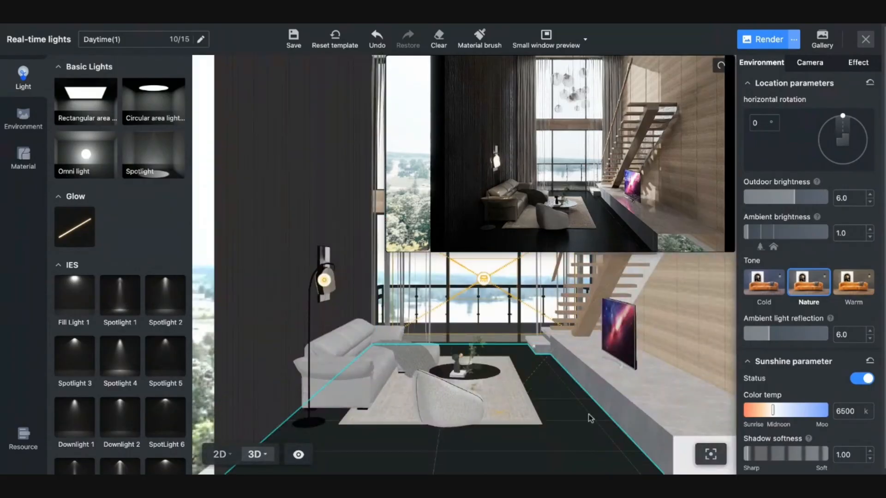
left_click_drag(588, 416, 554, 469)
key("q")
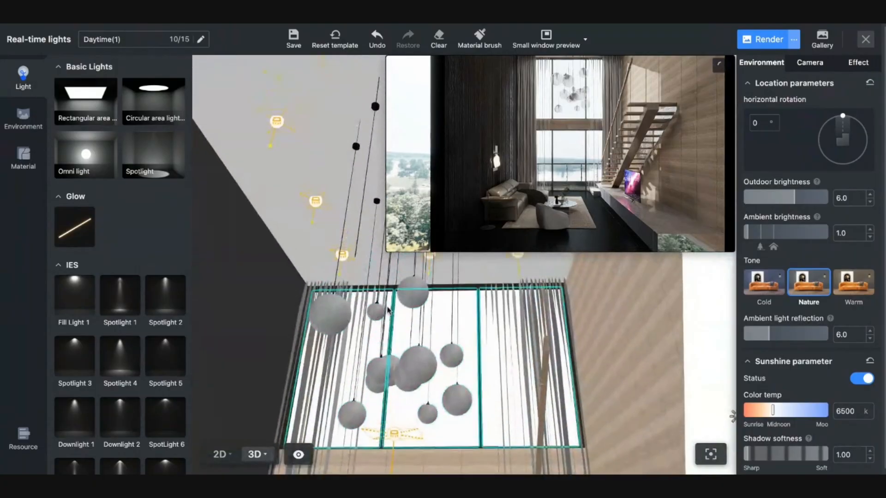
- Select the pendant lamps to check them, then close the lighting editor, saving the lighting
left_click(364, 381)
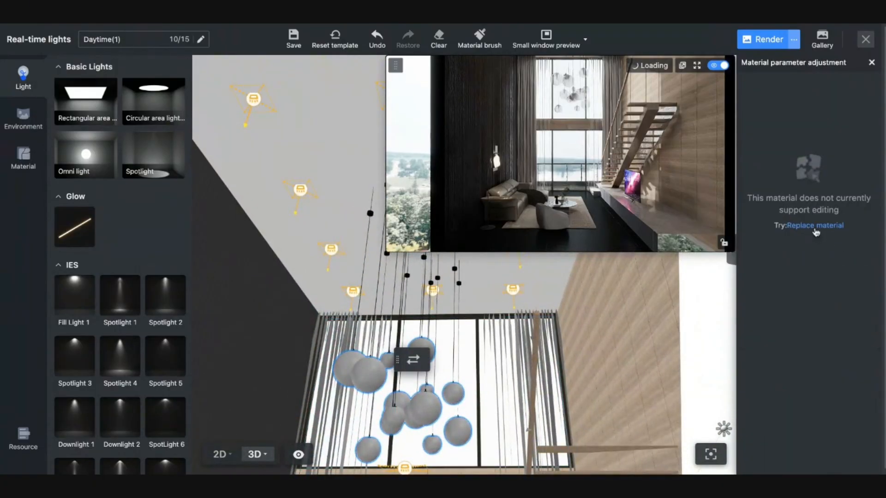
key("q")
key("e")
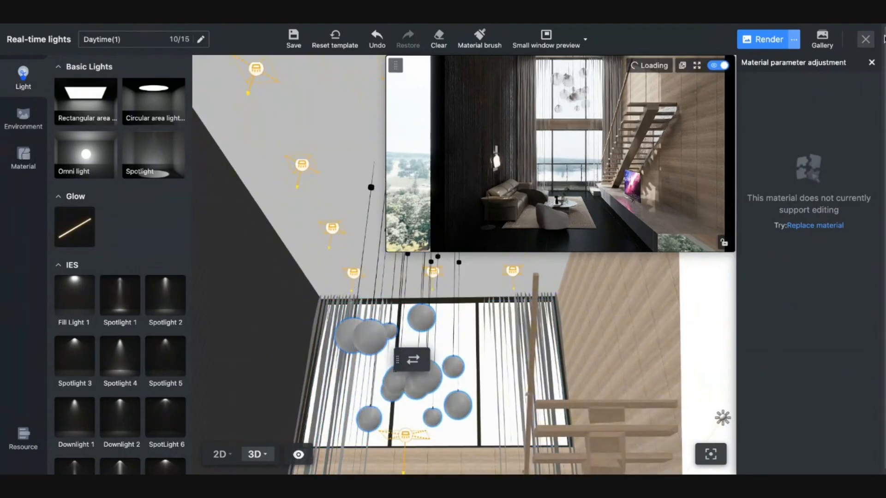
left_click(859, 43)
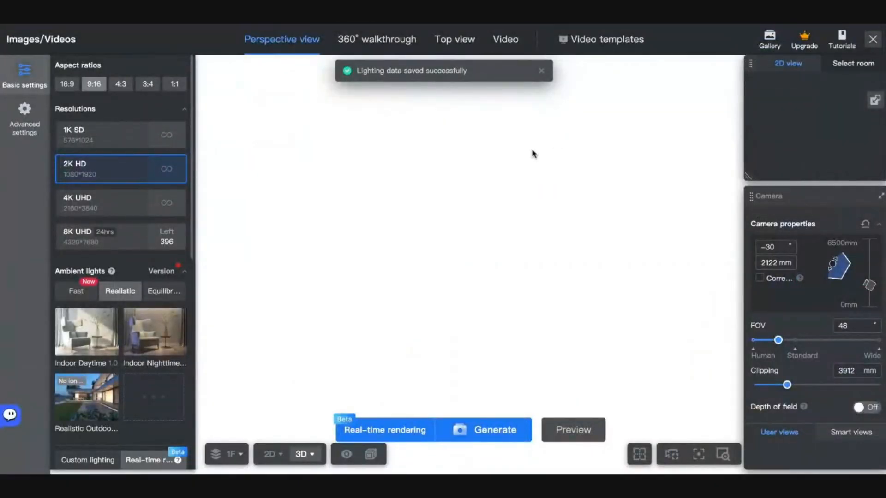
- Return to the saved angle and reframe it with field of view 58 and 2094 mm camera height
scroll(821, 444, "down", 1)
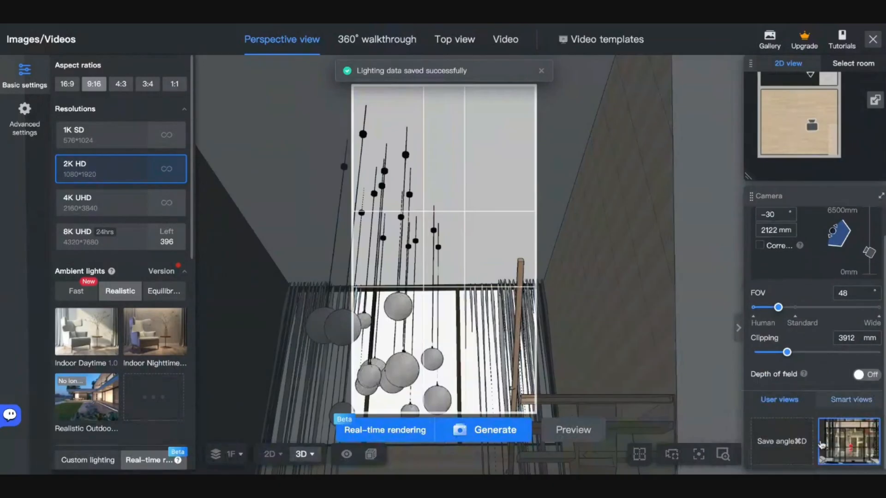
left_click(825, 443)
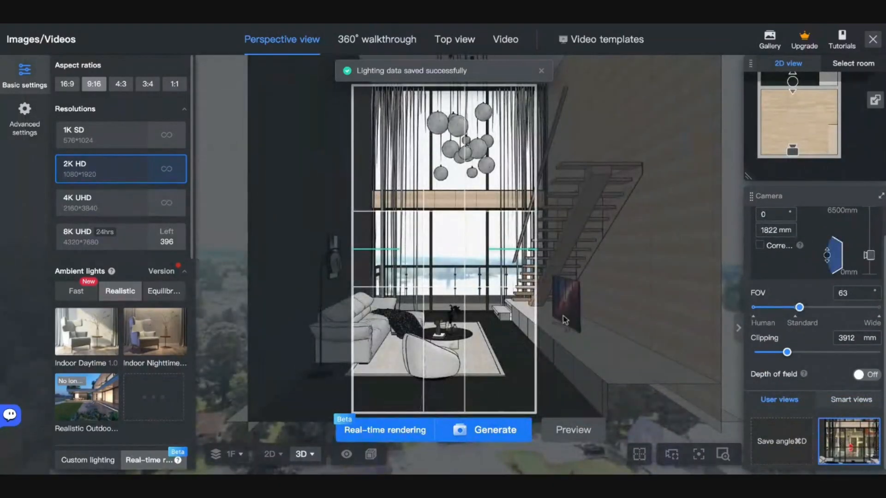
scroll(599, 287, "up", 1)
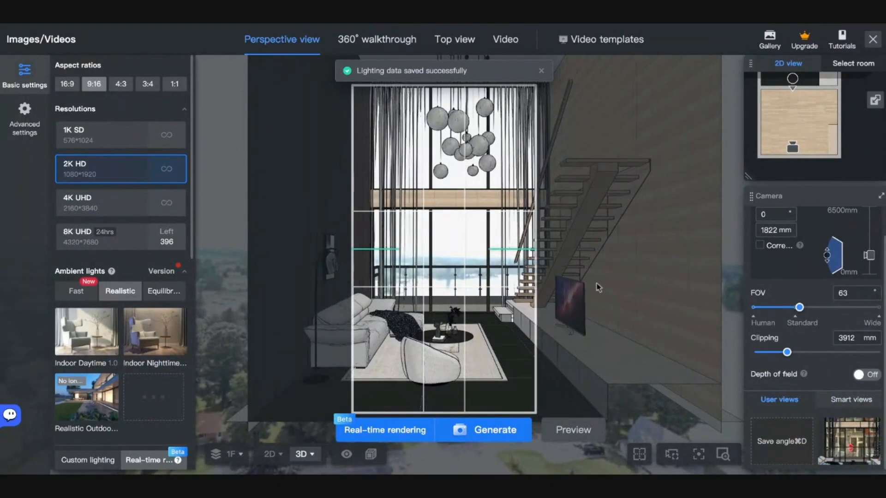
left_click_drag(800, 308, 793, 309)
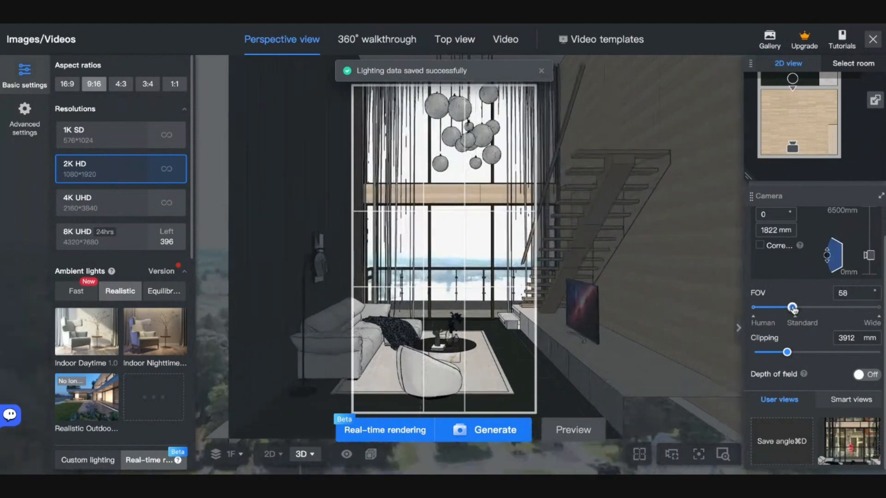
key("a")
left_click_drag(532, 323, 499, 330)
key("d")
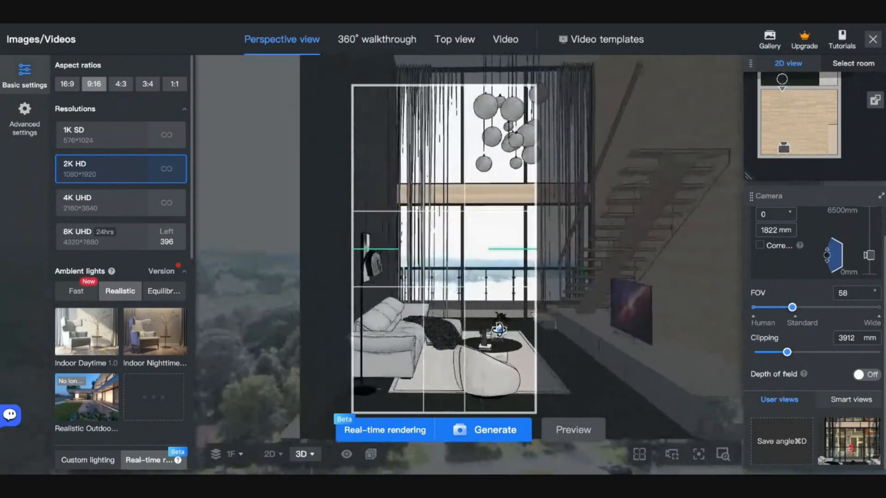
key("d")
key("q")
key("q")
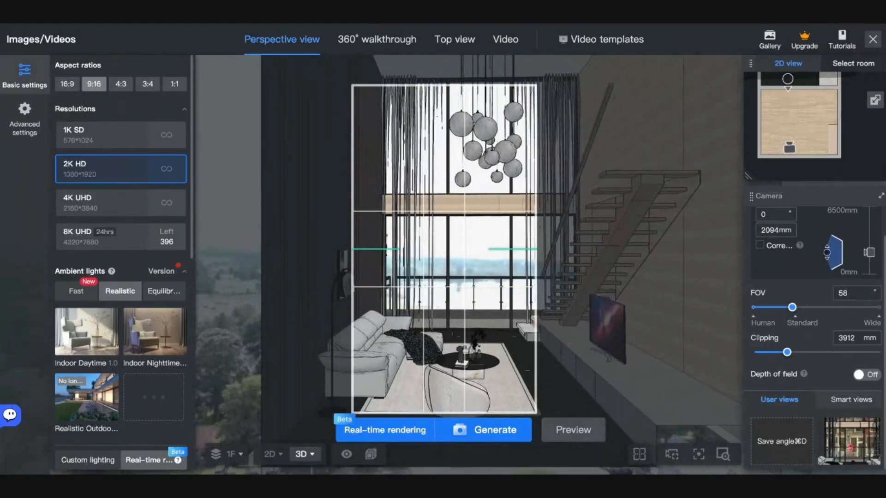
key("d")
key("s")
key("d")
key("s")
key("s")
key("s")
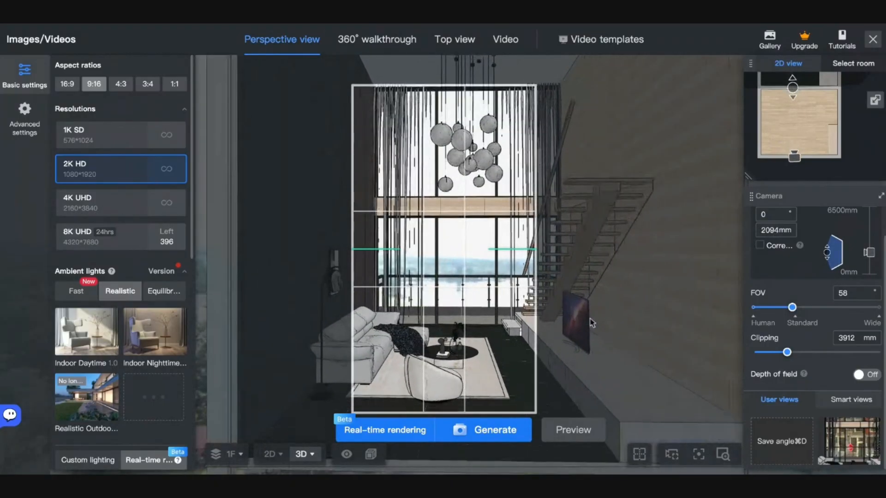
key("w")
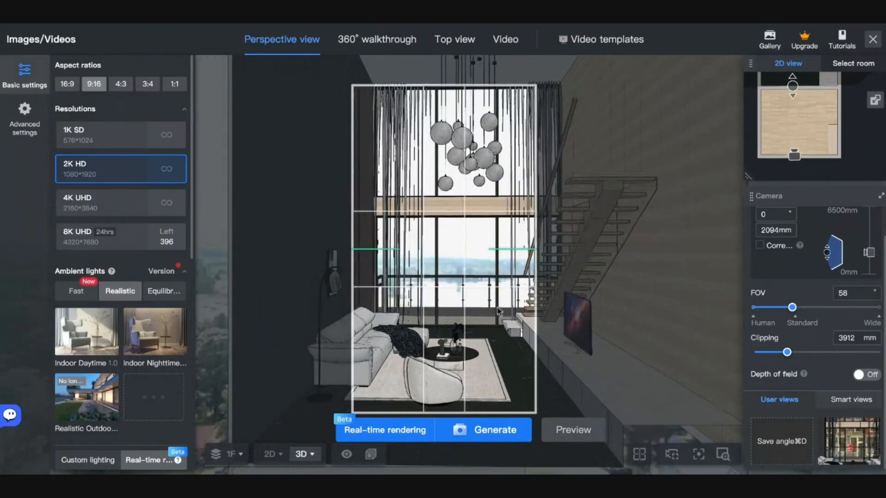
key("d")
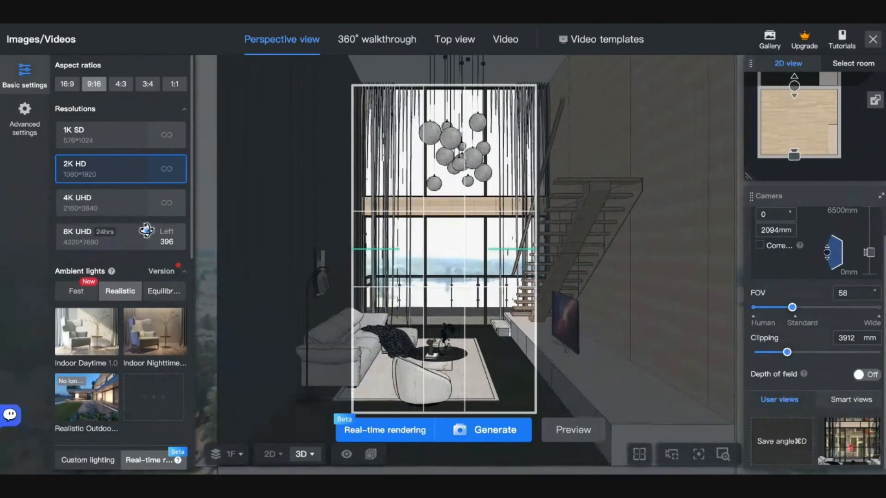
- Set 4K UHD resolution and 4124 mm clipping, then generate the 9:16 render
left_click(115, 202)
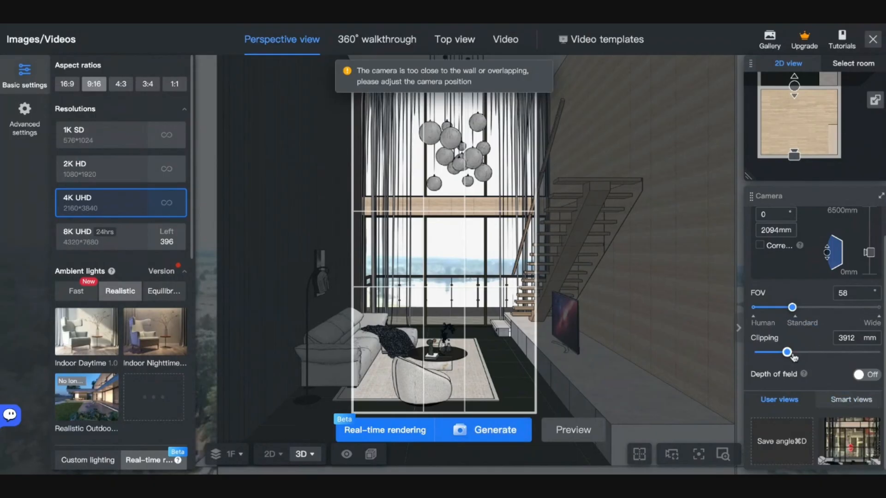
left_click_drag(787, 355, 790, 355)
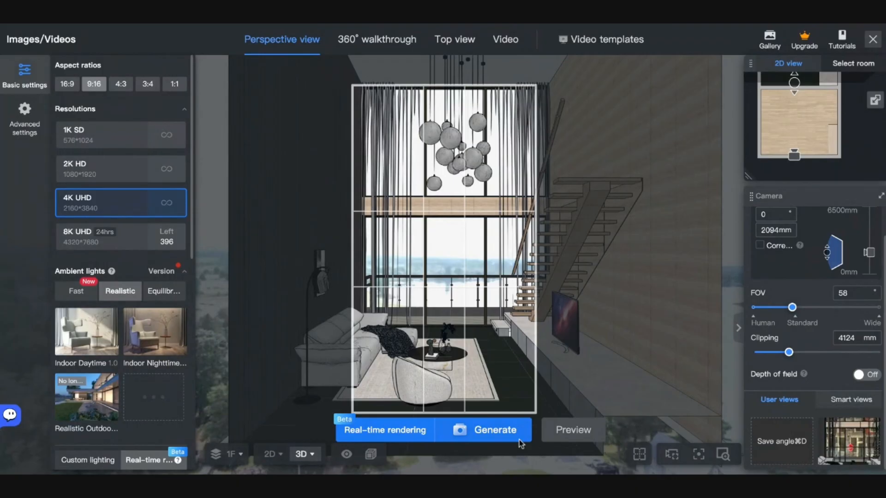
left_click(471, 441)
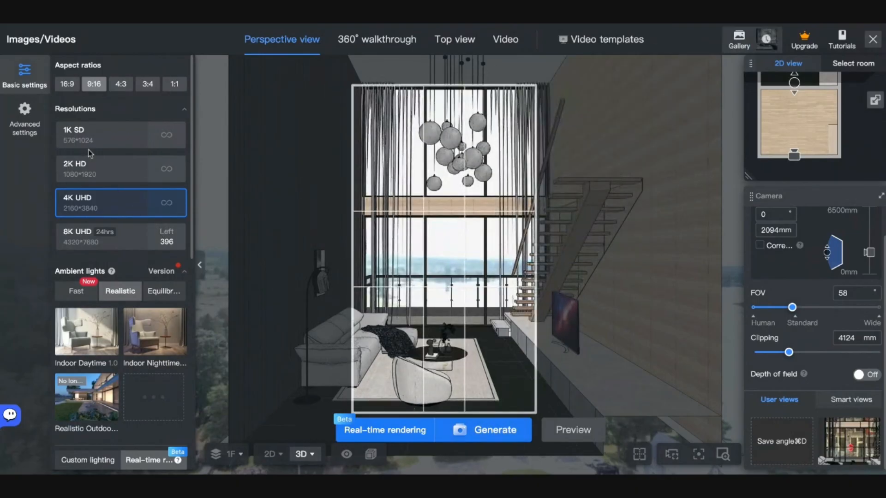
- Generate a 2K HD render of the portrait view, then switch back to 4K UHD
left_click(91, 176)
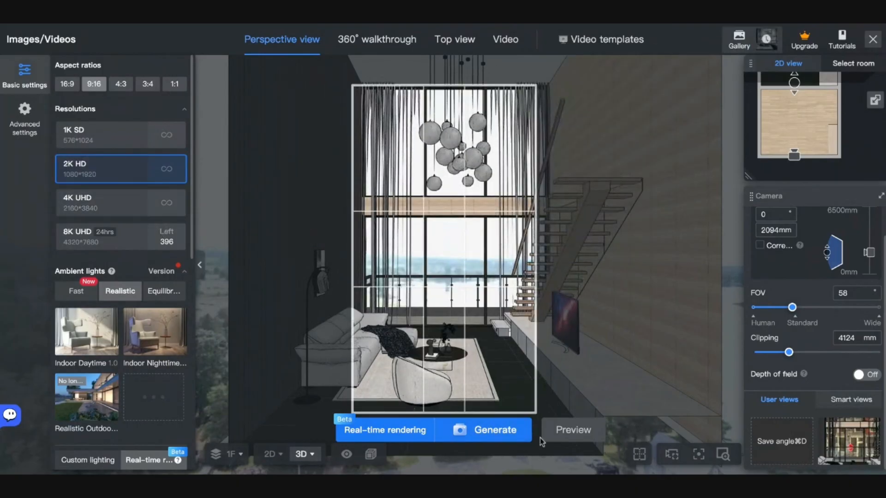
left_click(514, 434)
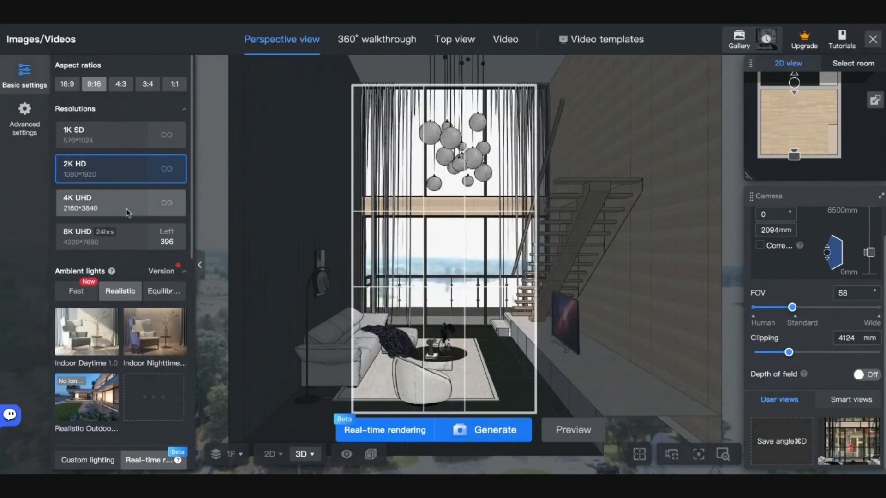
left_click(128, 212)
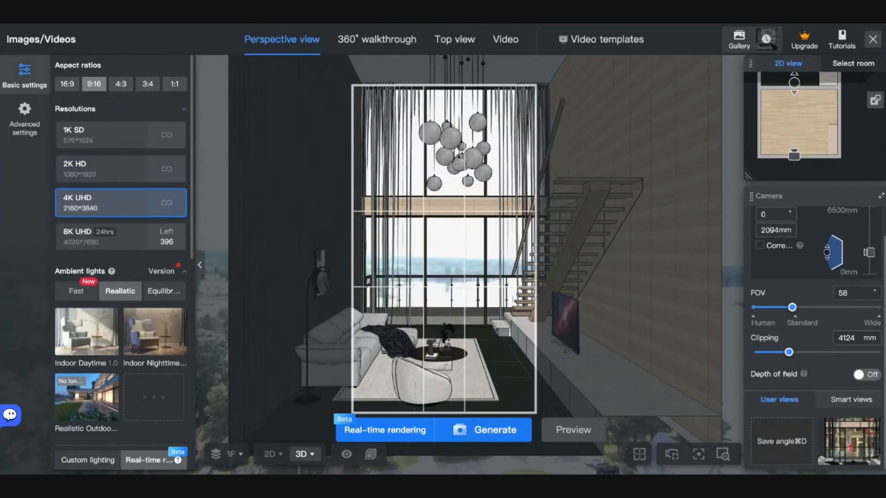
- Frame a 16:9 landscape with 2994 mm clipping and 1465 mm camera height, and generate it
left_click(67, 84)
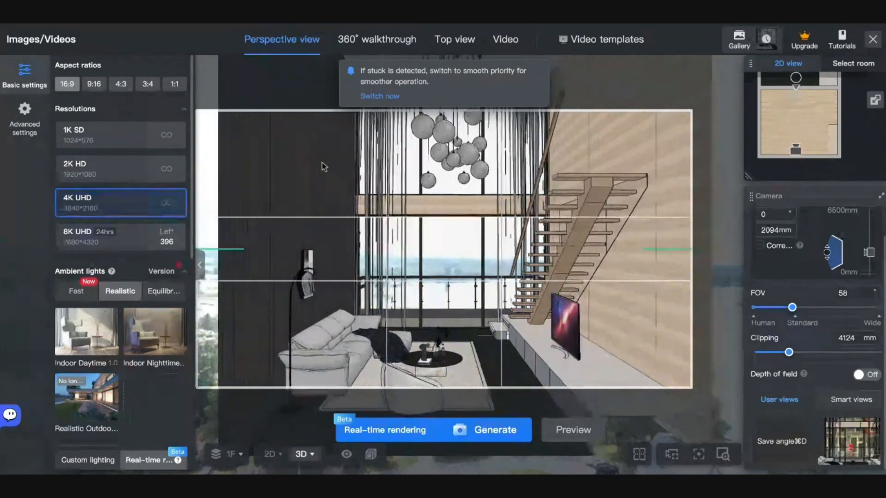
left_click_drag(788, 352, 783, 353)
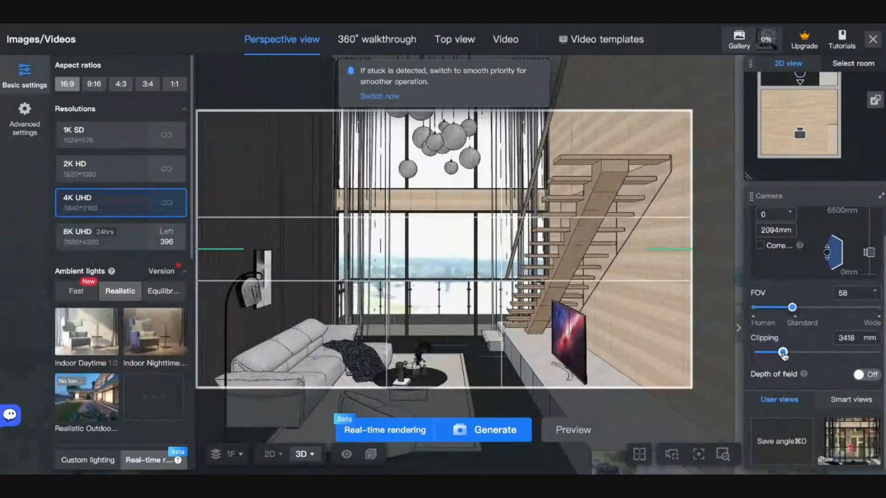
key("a")
key("e")
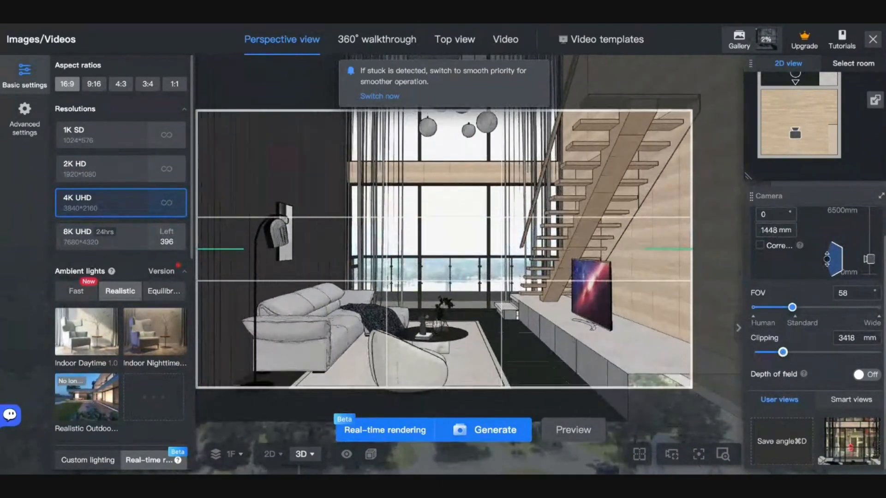
key("s")
key("q")
left_click_drag(783, 354, 779, 354)
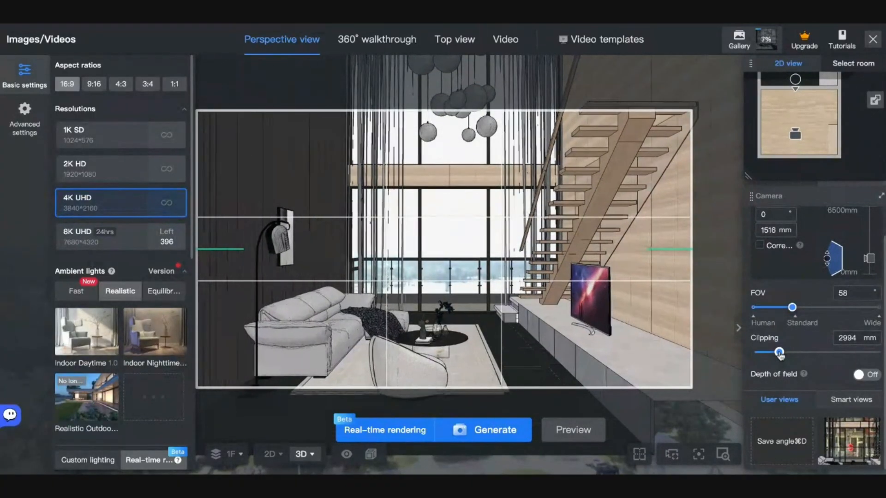
key("e")
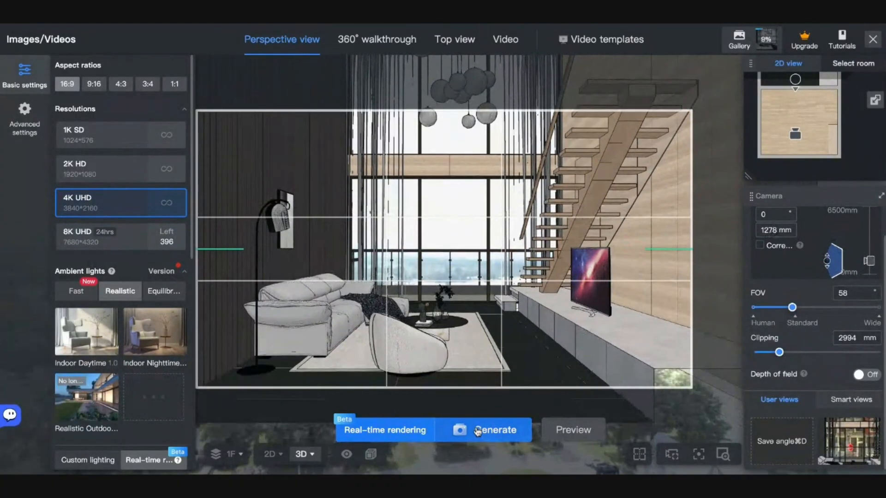
key("q")
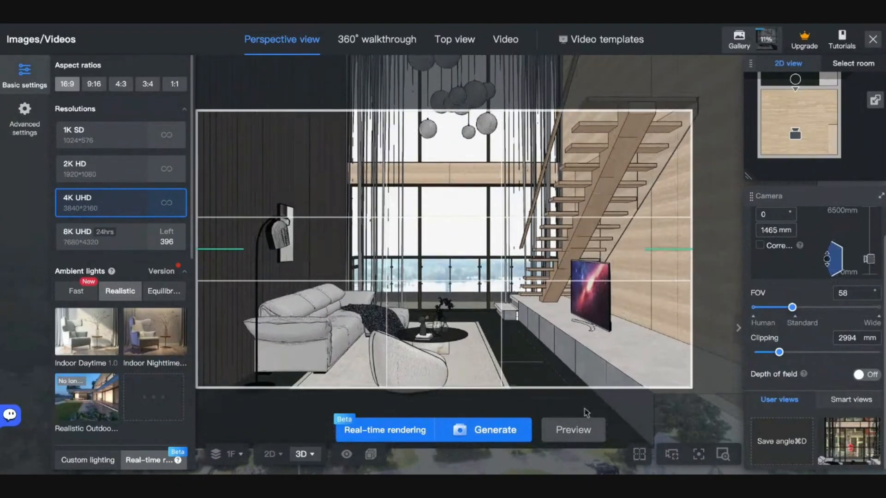
left_click(499, 438)
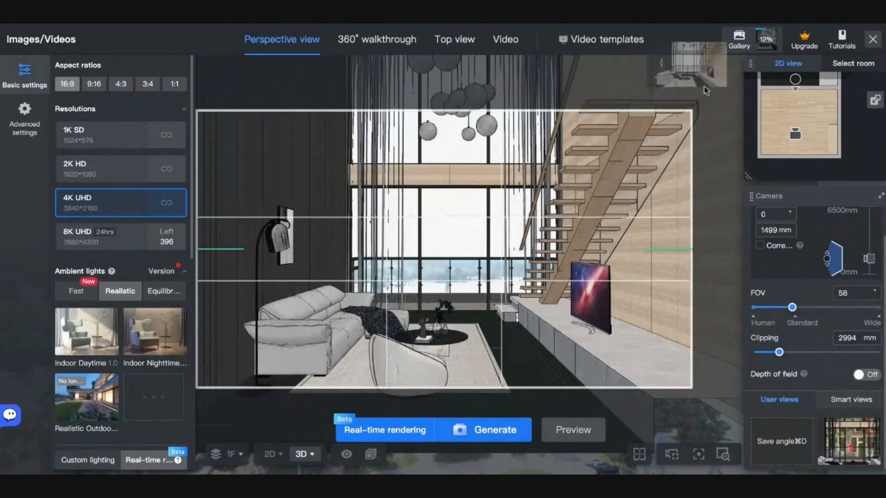
mouse_move(735, 44)
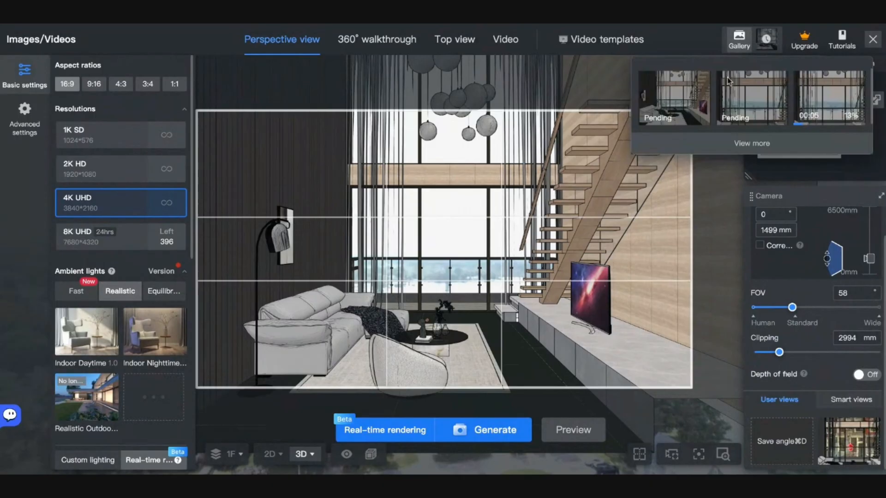
- Open the Gallery, view the 2K HD portrait render large, and preview the in-progress 4K UHD render
left_click(738, 39)
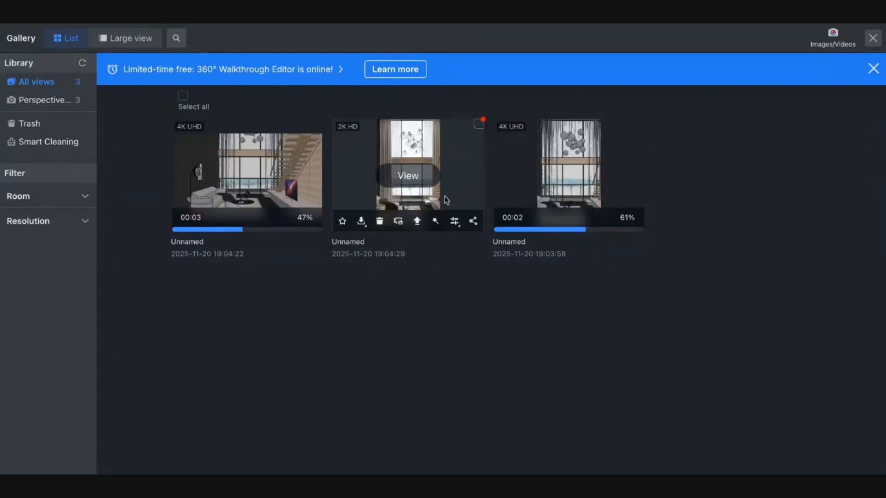
left_click(408, 178)
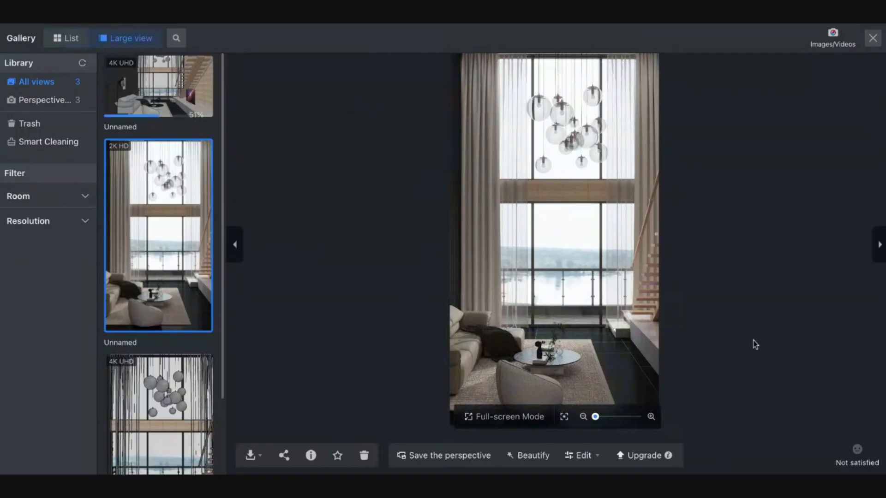
scroll(175, 210, "down", 2)
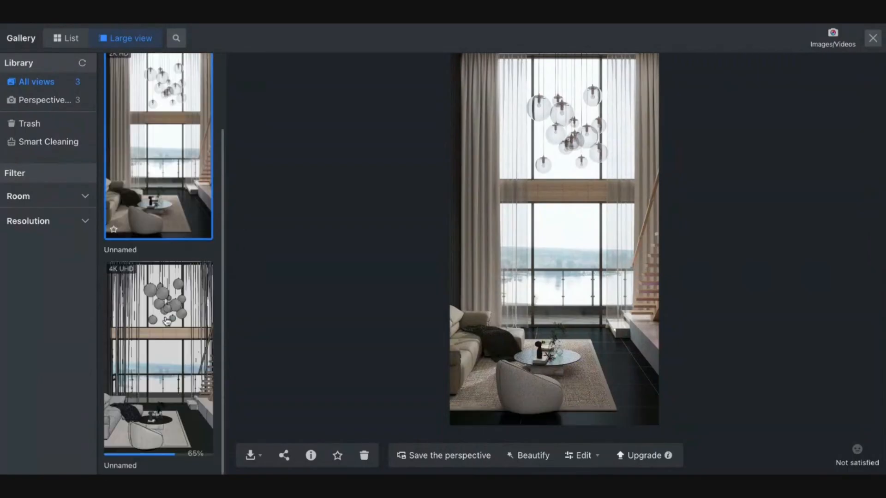
left_click(173, 354)
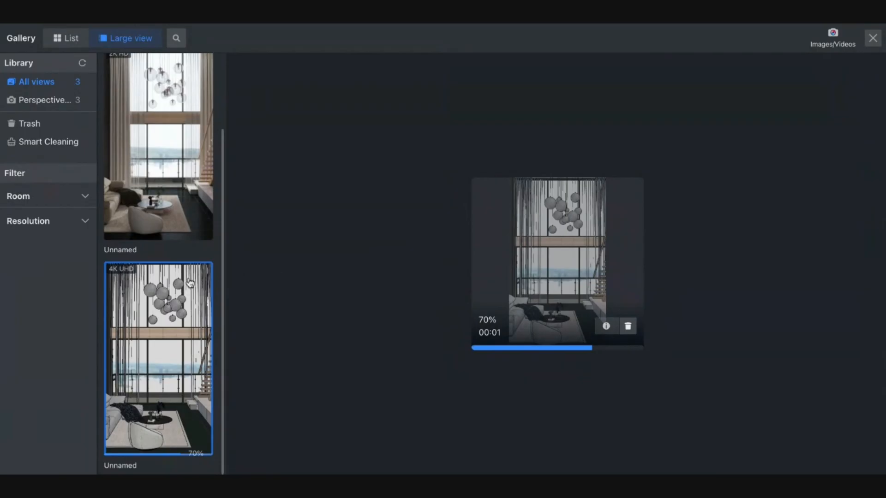
scroll(166, 156, "up", 2)
scroll(165, 156, "down", 2)
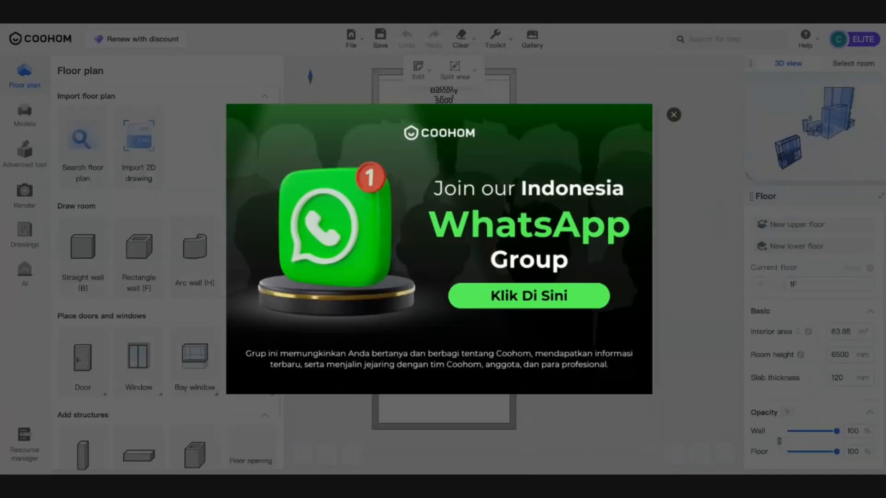
- Dismiss the WhatsApp promo and show the 4K UHD landscape render from the Gallery in full screen
left_click(673, 115)
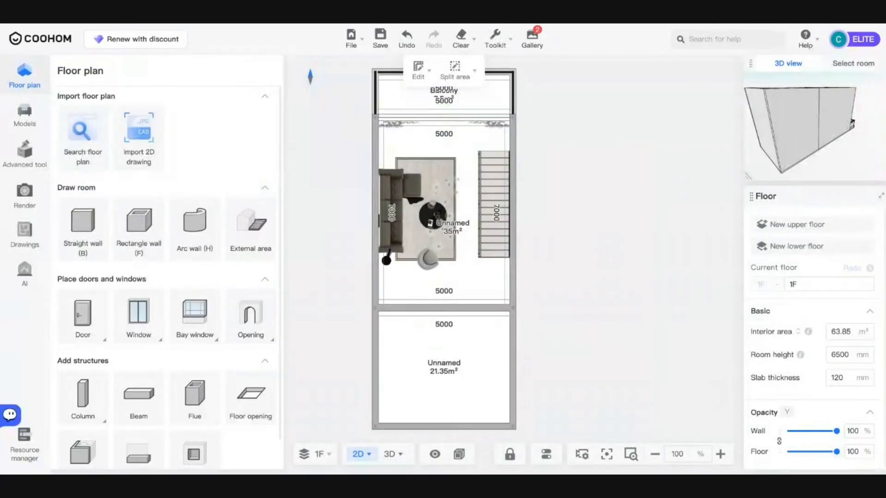
left_click(532, 41)
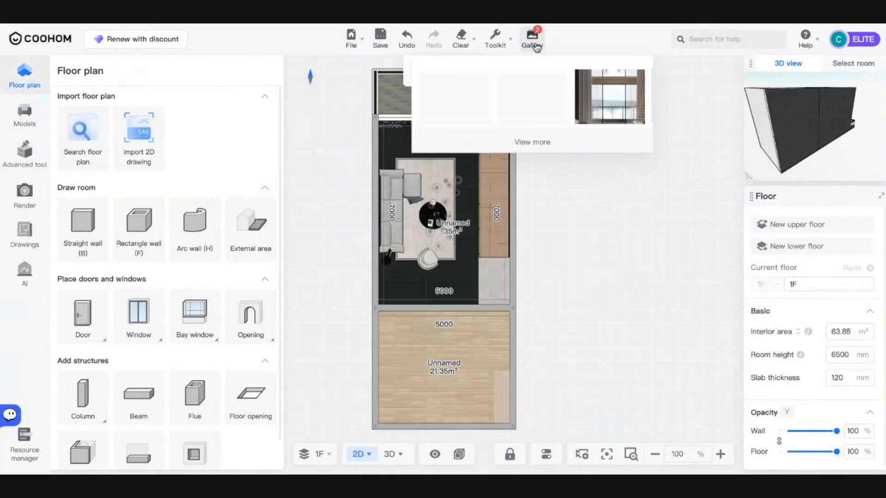
left_click(536, 51)
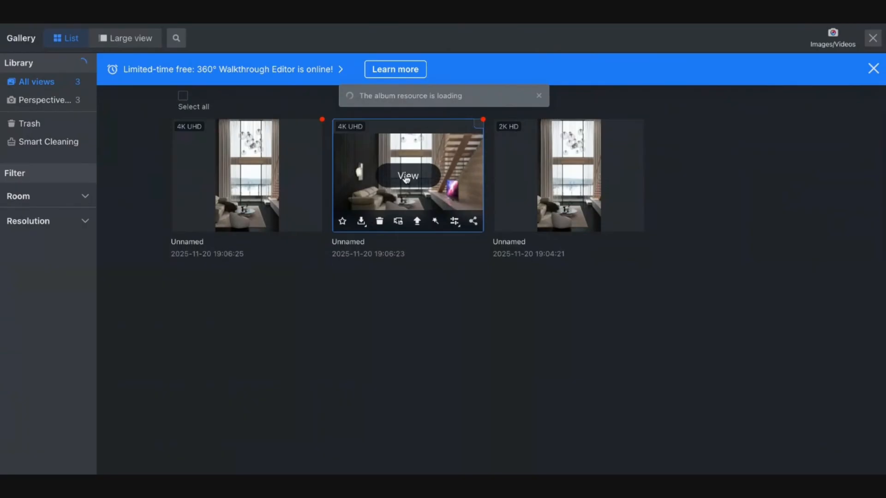
left_click(406, 178)
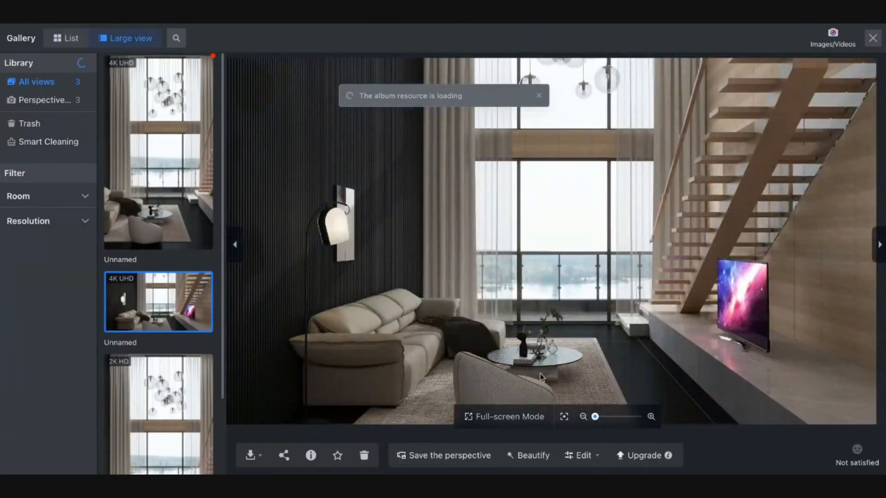
left_click(503, 416)
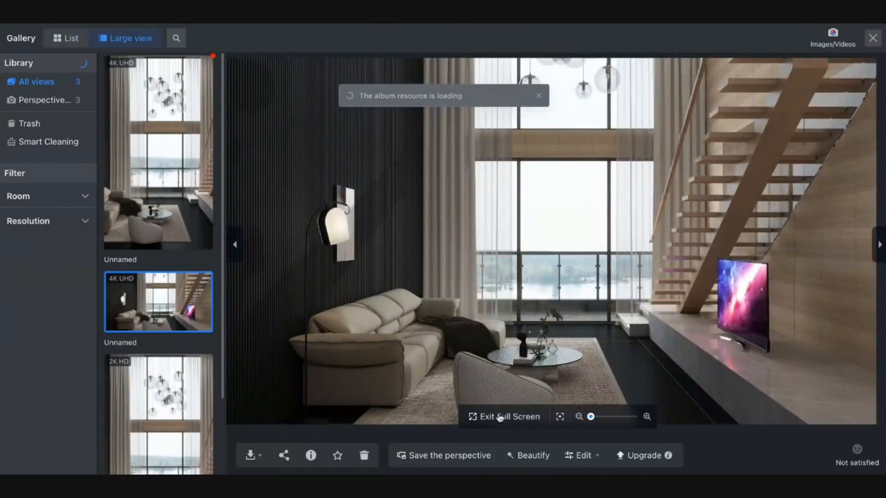
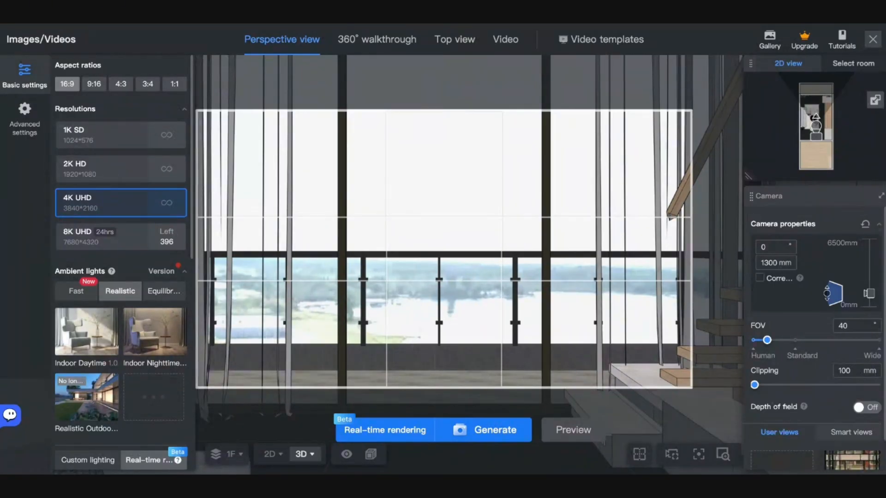
- Download the original images of the staircase render and the other 4K render from the Gallery
left_click(776, 48)
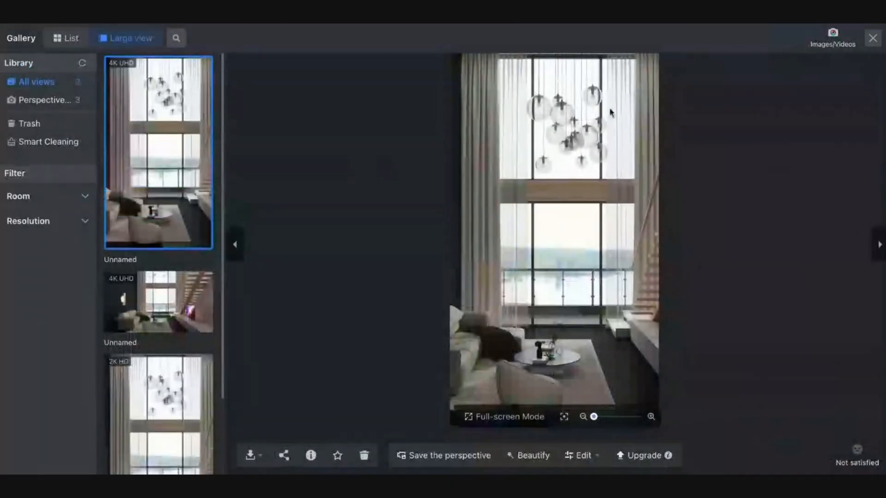
left_click(159, 302)
left_click(252, 457)
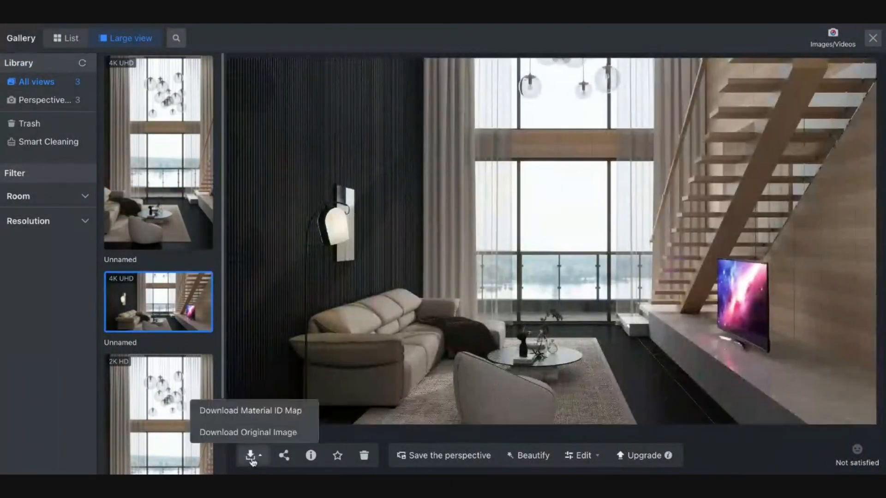
left_click(253, 460)
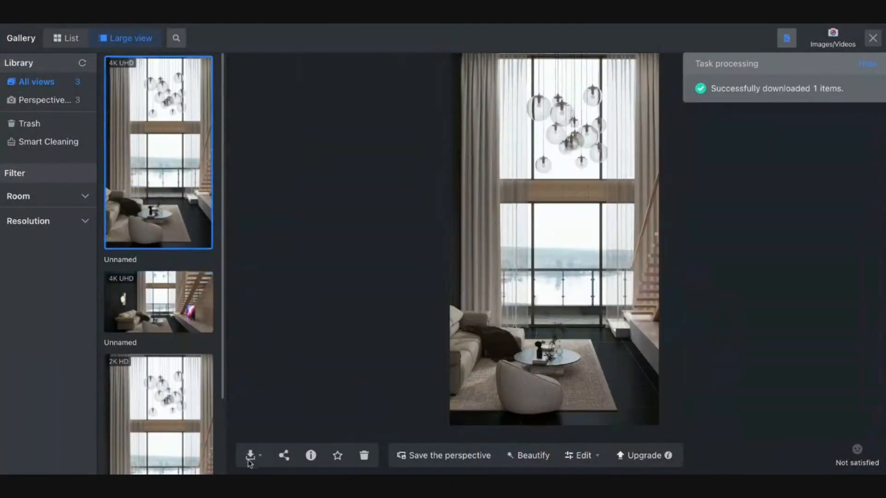
left_click(250, 457)
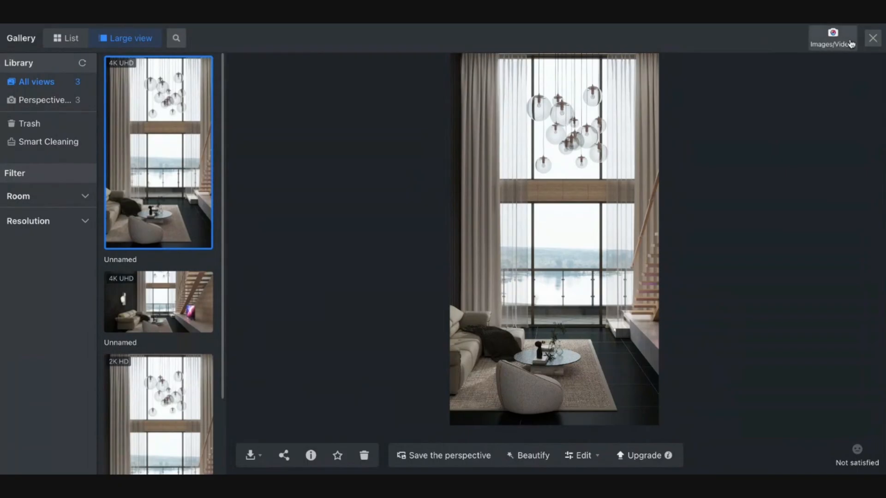
left_click(871, 43)
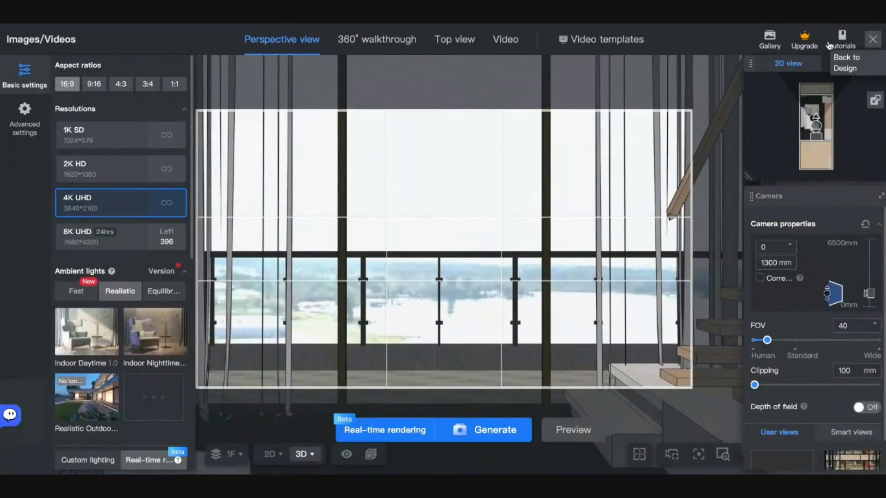
- Move the multi-row bottom cabinet to the living room's upper-left and nudge the sofa group upward
left_click(871, 43)
left_click(502, 400)
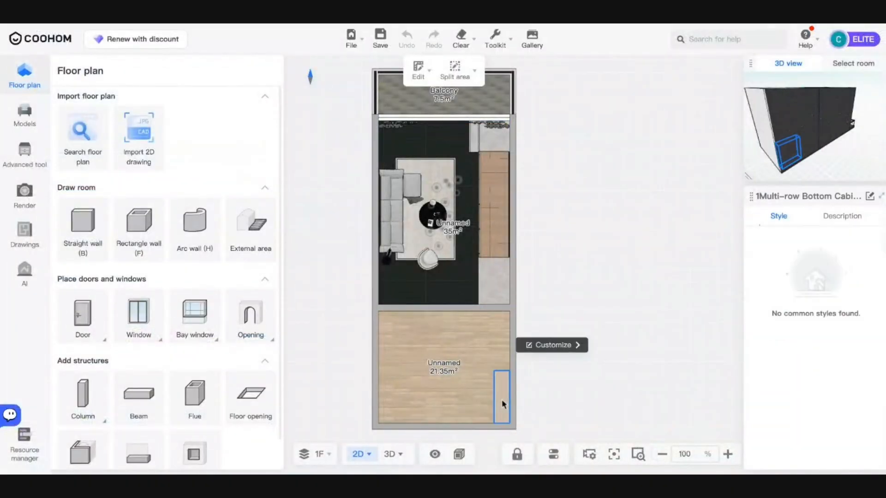
left_click_drag(502, 400, 389, 157)
left_click(400, 238)
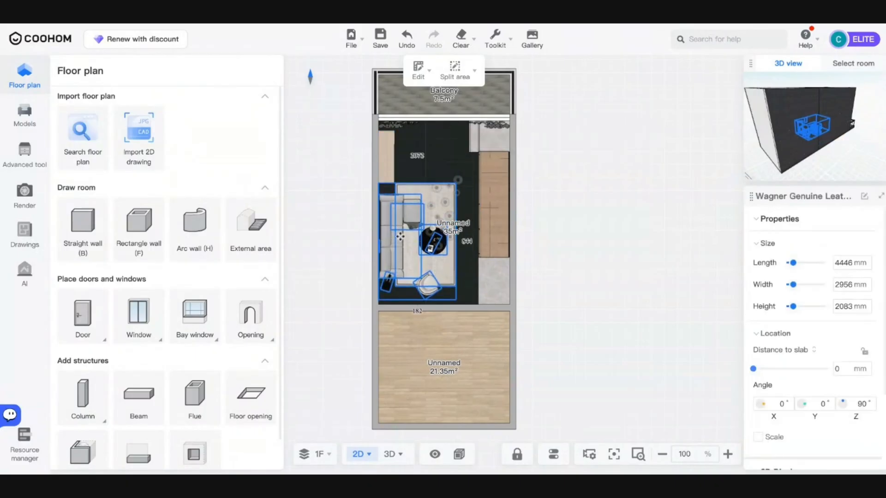
left_click_drag(400, 238, 400, 229)
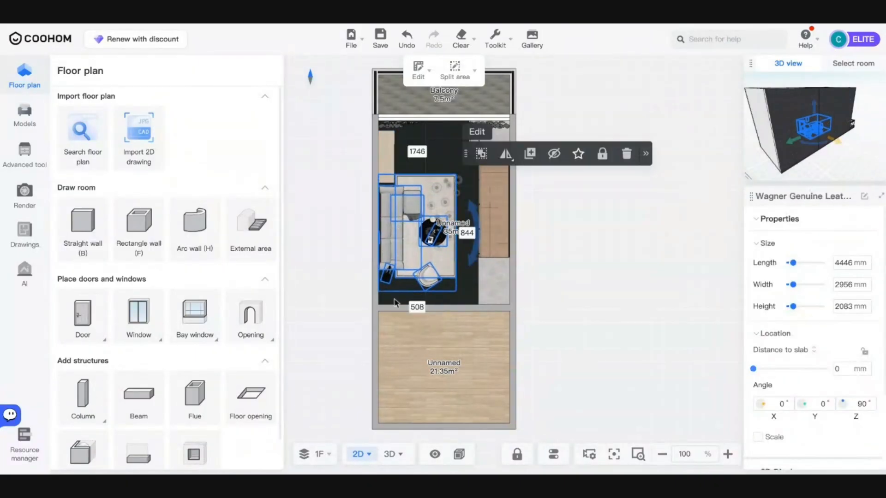
- Switch the main view to 3D, orbit around the room, and reopen the image rendering page
right_click_drag(381, 163, 362, 190)
scroll(348, 168, "up", 3)
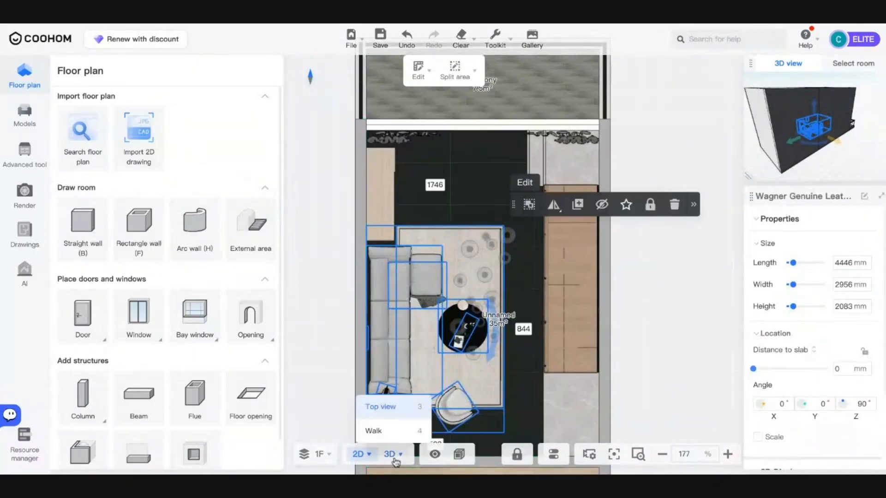
left_click(395, 456)
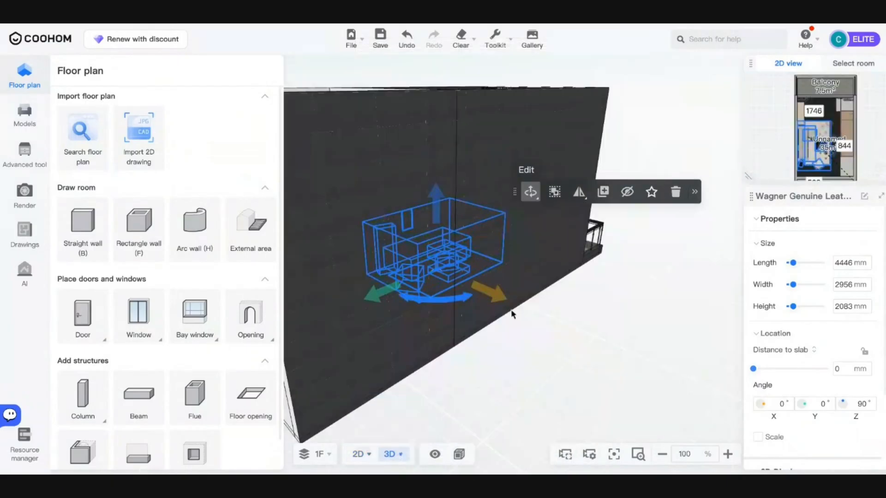
scroll(510, 309, "up", 2)
scroll(512, 302, "up", 8)
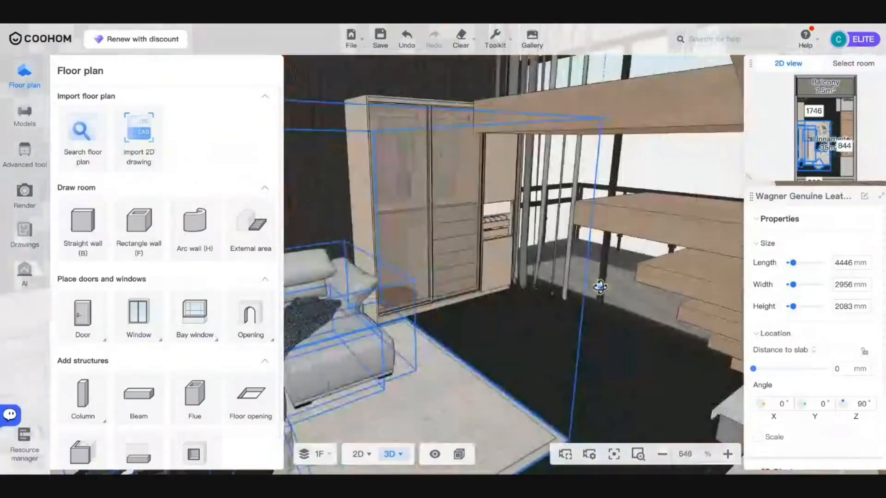
left_click_drag(600, 287, 603, 286)
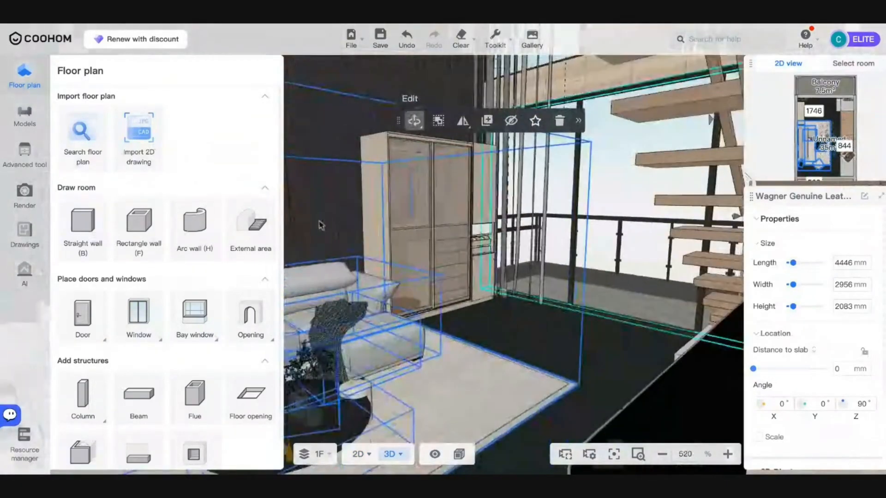
left_click(24, 206)
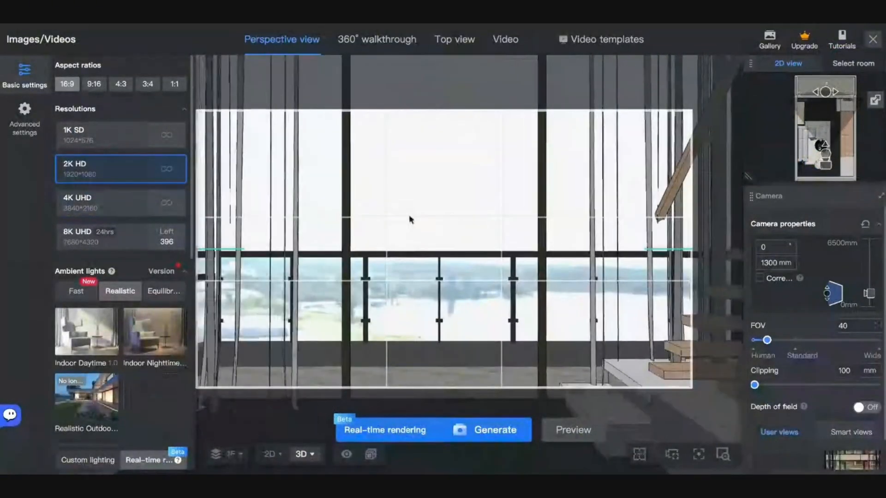
- Aim the camera at the wardrobe and sofa, set clipping to 3347 mm, and generate a 4K UHD render
left_click_drag(411, 220, 607, 230)
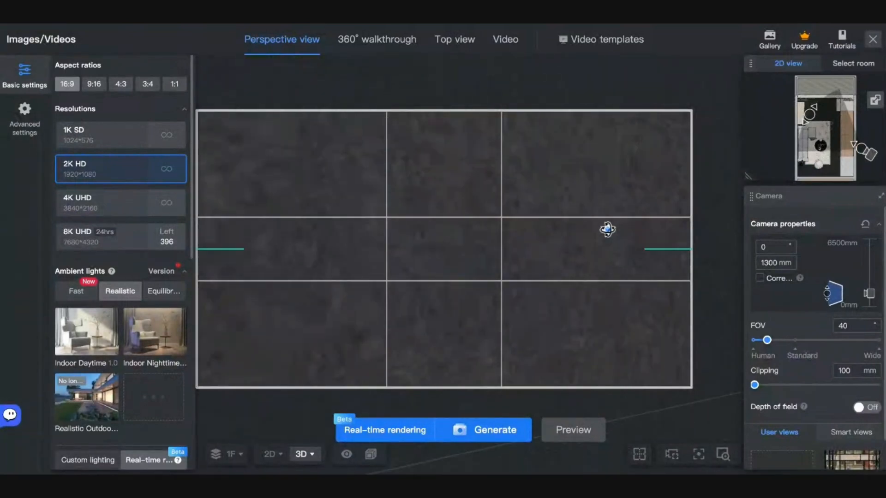
left_click_drag(755, 385, 783, 390)
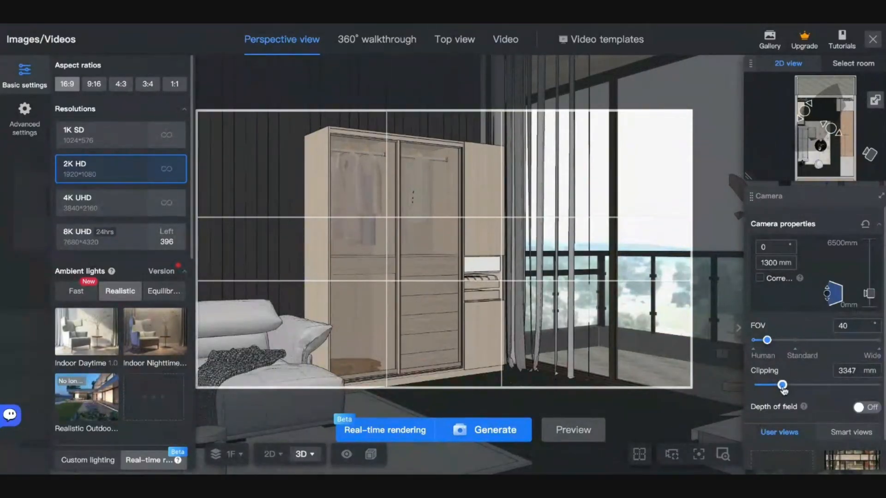
left_click_drag(651, 353, 658, 350)
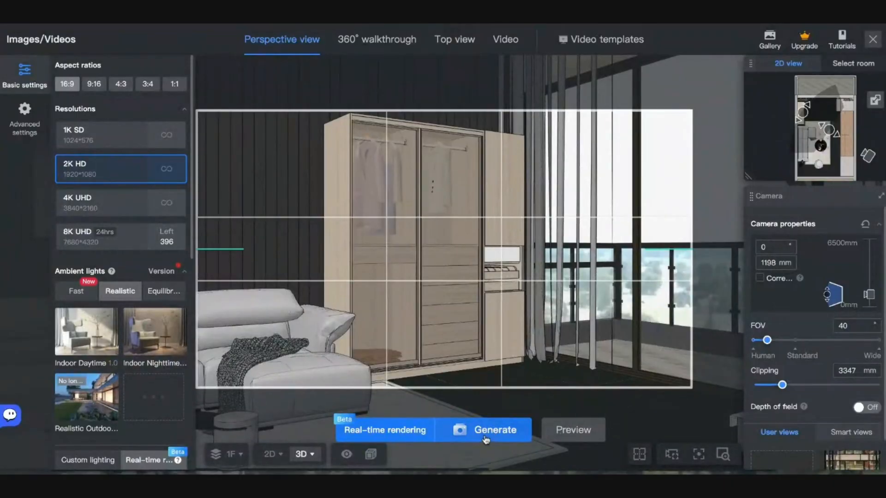
left_click(143, 209)
left_click(488, 429)
left_click(760, 38)
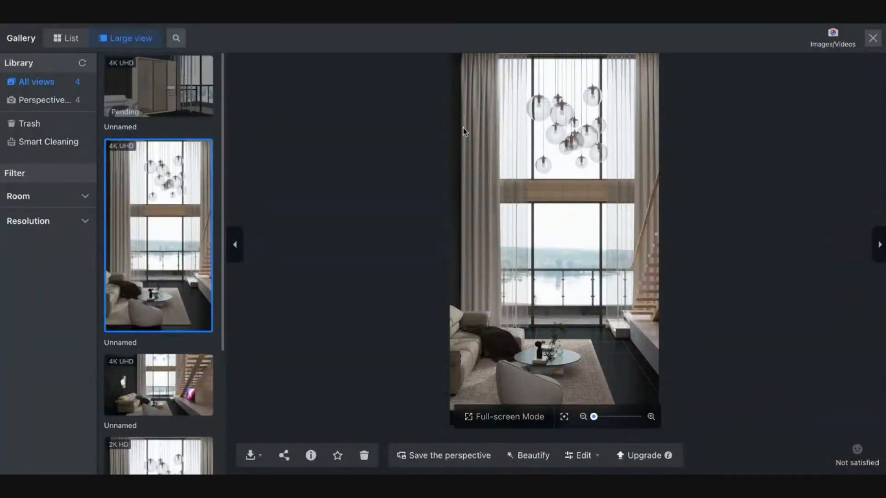
- Check the pending wardrobe render's progress, then close the Gallery and go back to the design view
left_click(169, 95)
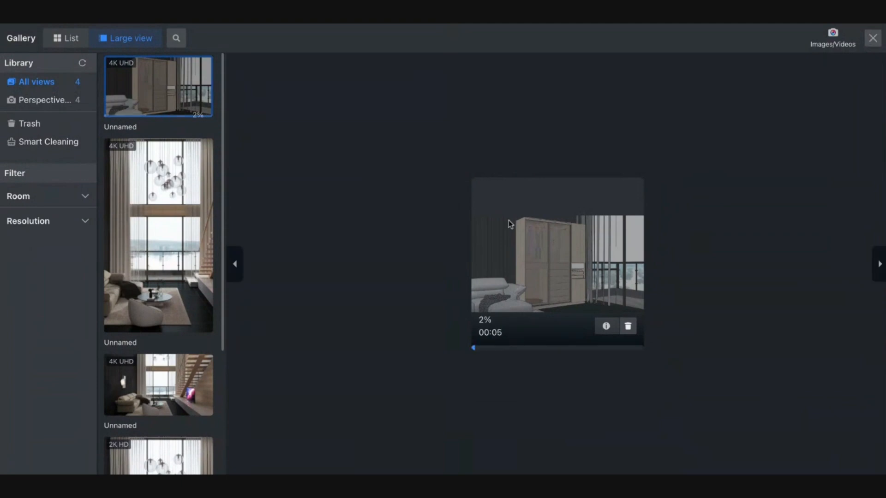
left_click(878, 38)
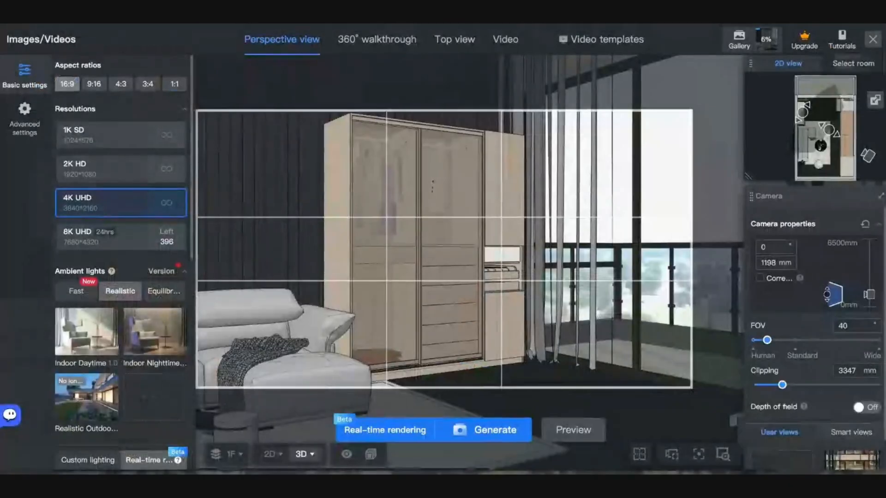
scroll(623, 202, "down", 5)
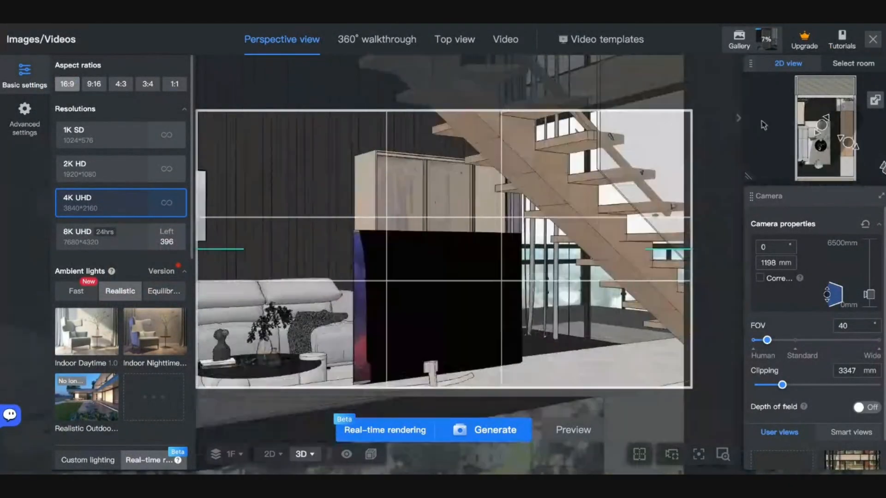
left_click(872, 44)
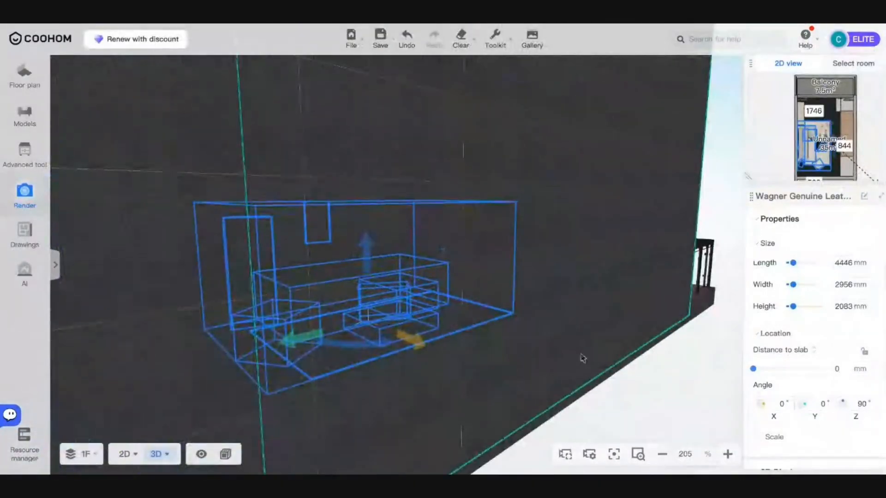
- Show the 1F 2D floor plan with floor properties (63.85 m², 6500 mm room height), panned left
left_click_drag(606, 376, 638, 419)
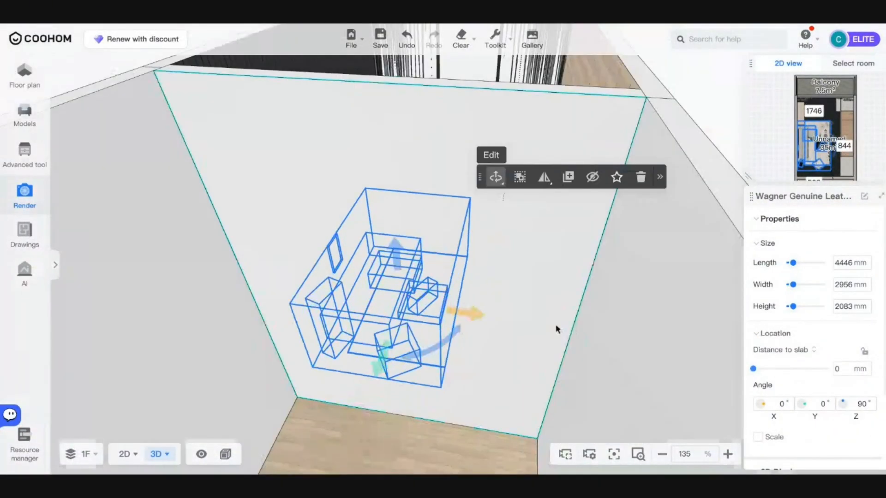
scroll(557, 330, "down", 3)
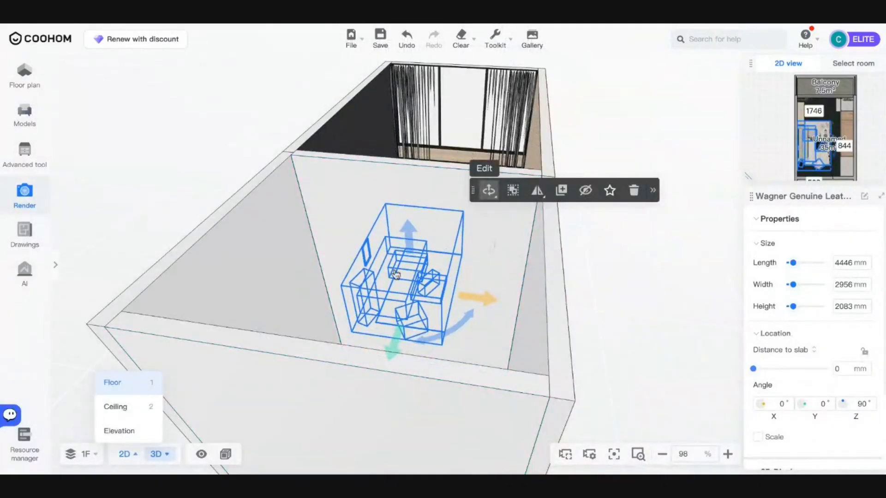
left_click(125, 454)
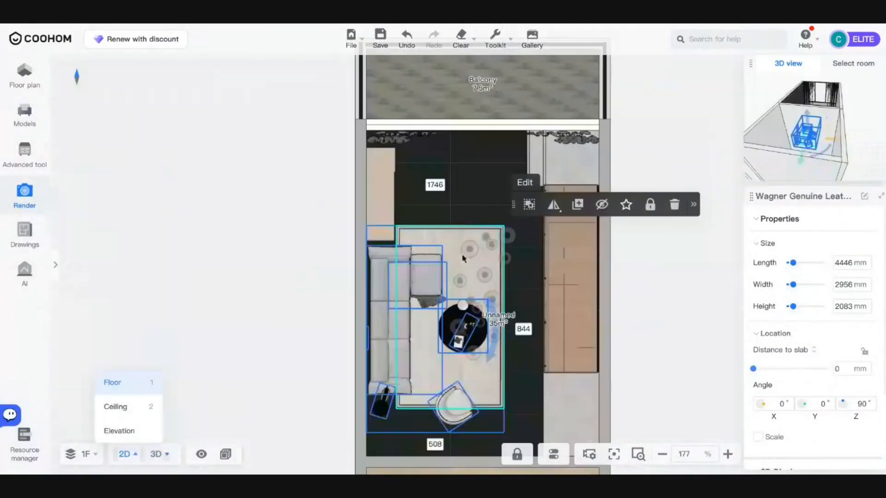
left_click(223, 275)
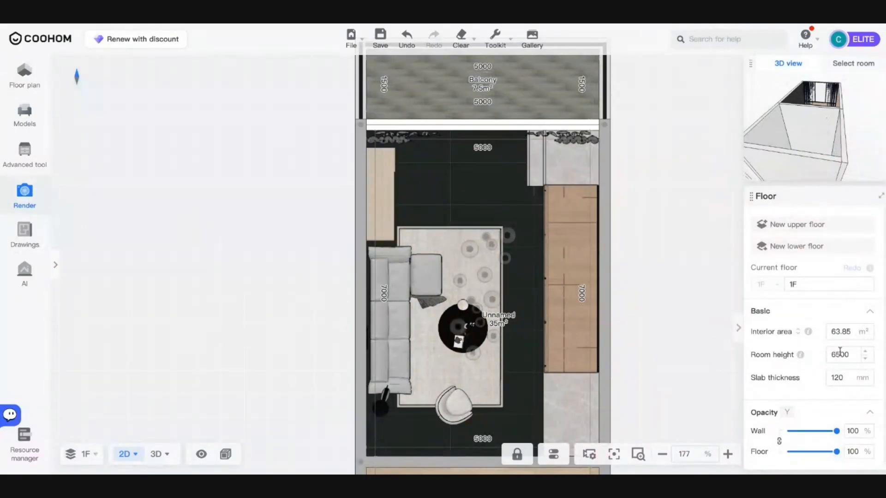
left_click_drag(662, 257, 315, 221)
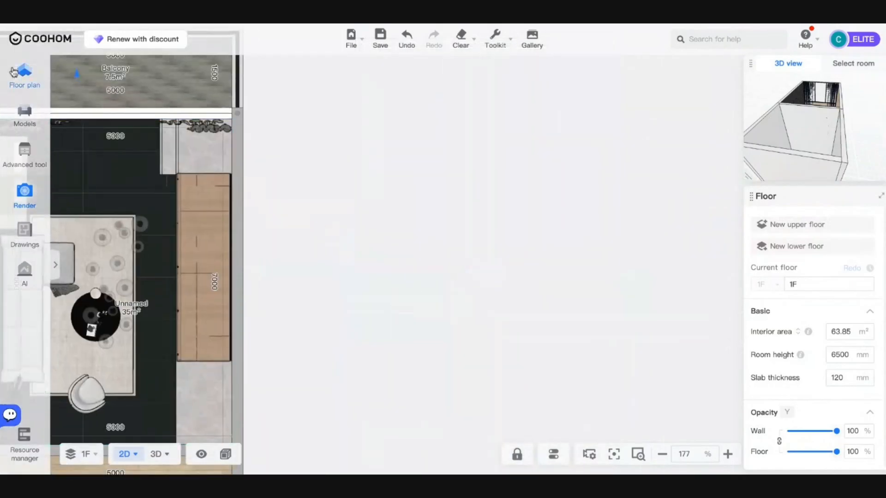
- Draw a 4440 × 4190 mm rectangular room of walls on the plan
left_click(14, 71)
left_click(140, 224)
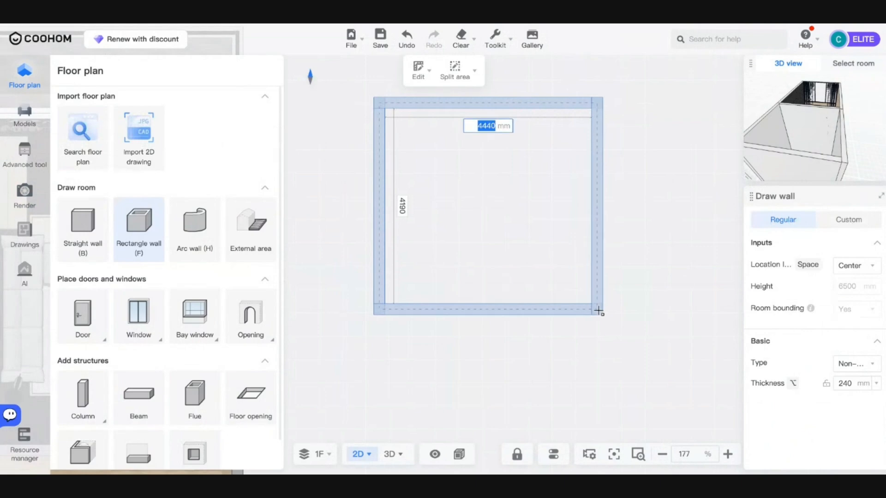
left_click(599, 312)
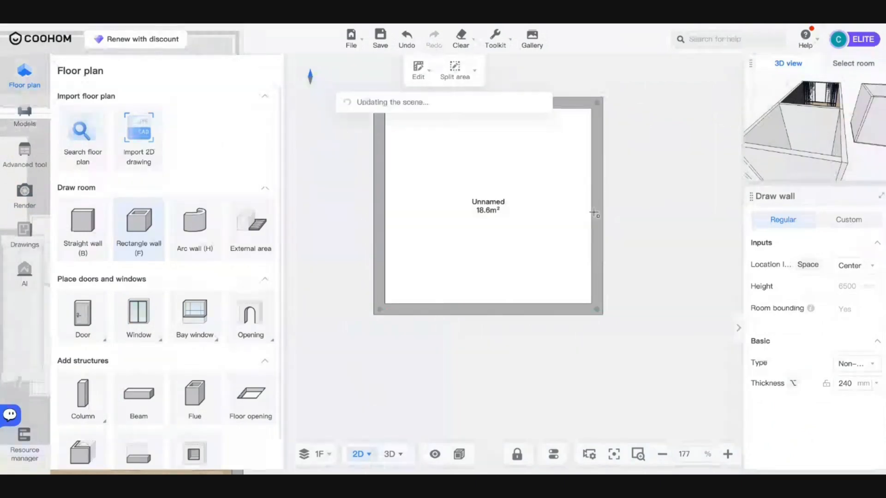
- Delete that room and confirm its removal
left_click(534, 180)
key("Delete")
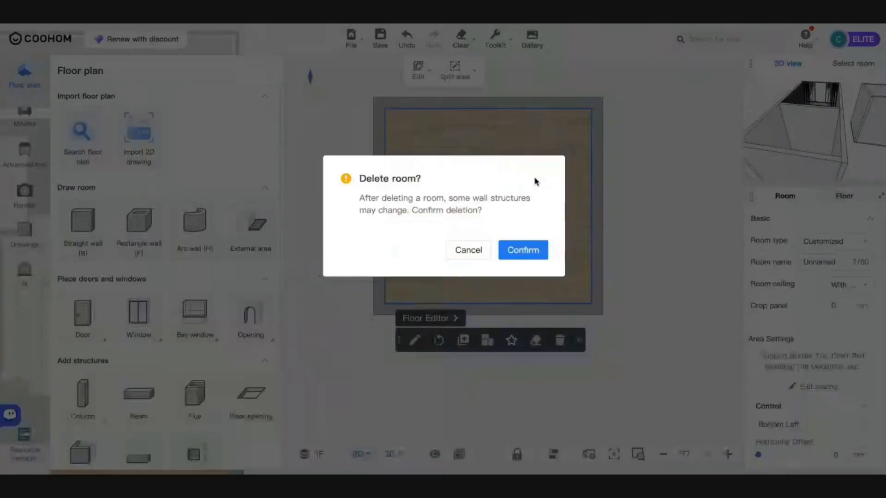
left_click(512, 256)
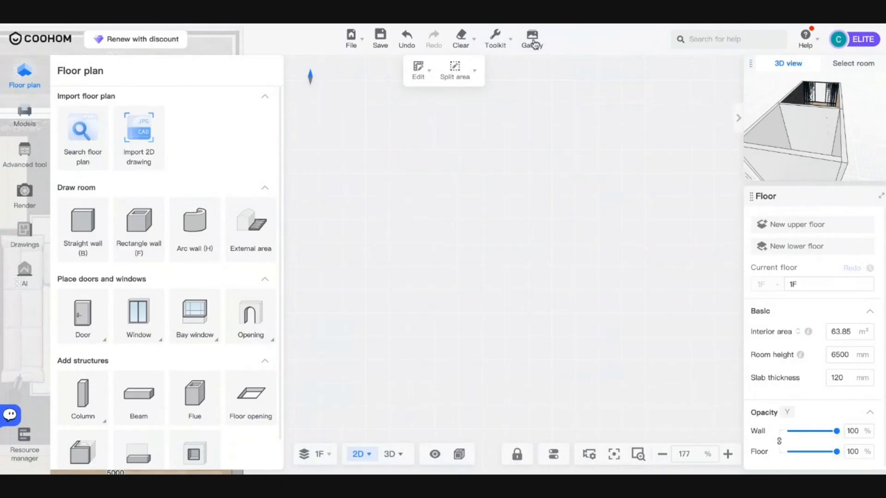
- Draw a 5025 × 6761 mm rectangular room on 1F and set its room height to 3000 mm
mouse_move(534, 43)
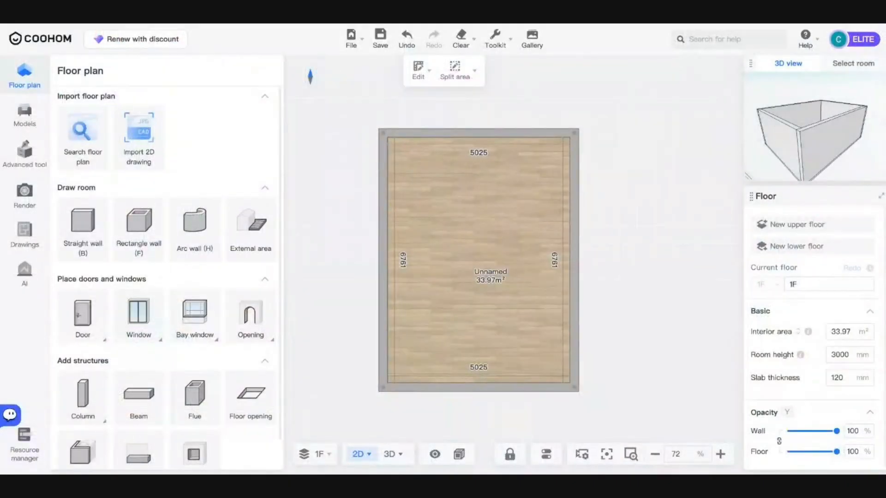
- Add a new upper floor named 2F above 1F with the room structure copied
left_click(840, 355)
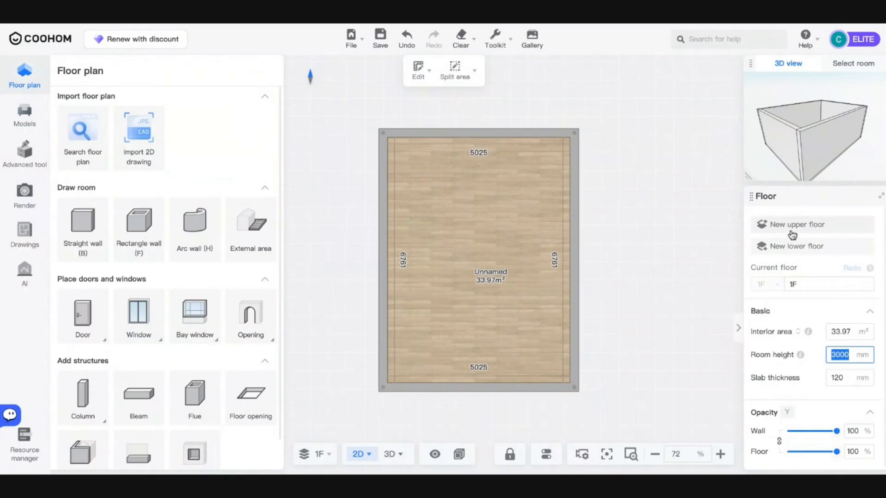
left_click(792, 226)
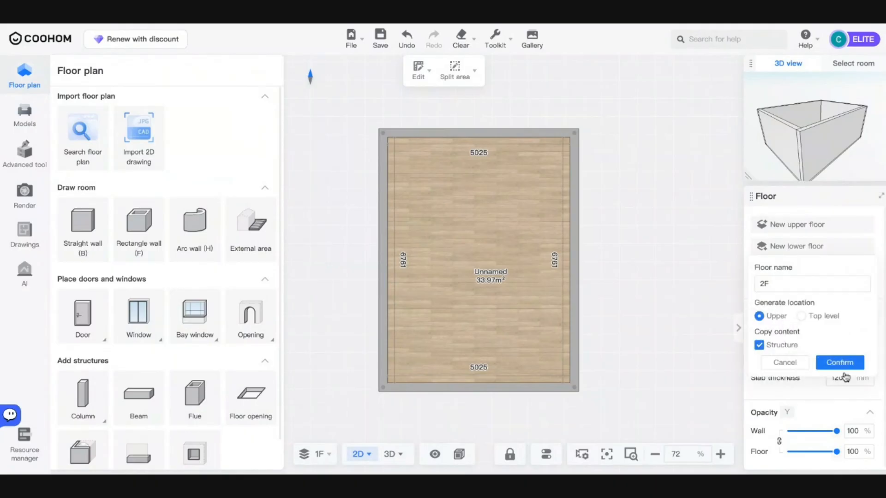
left_click(837, 364)
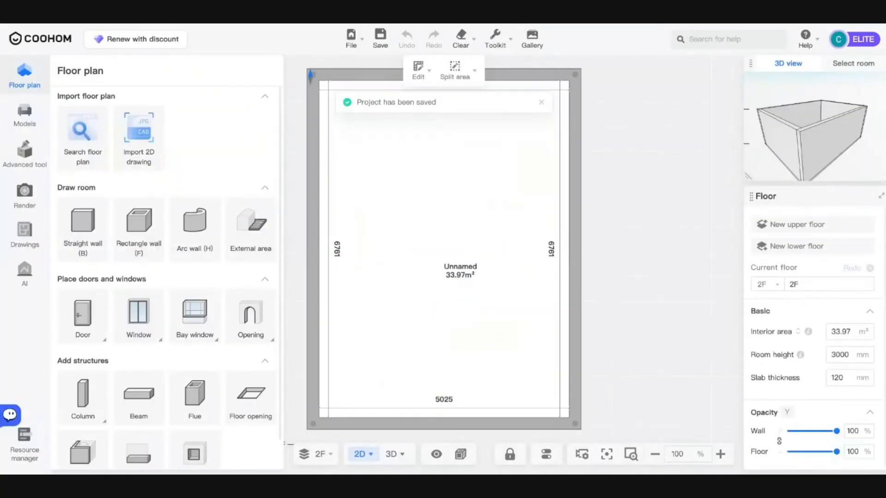
- Cut a 5025 × 4000 mm floor opening starting from the top-left corner of the 2F room
mouse_move(199, 301)
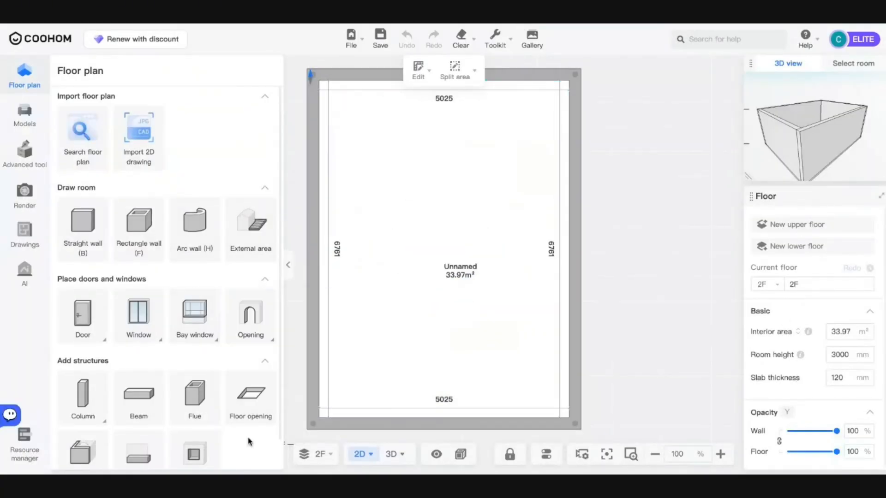
left_click(250, 416)
left_click(318, 85)
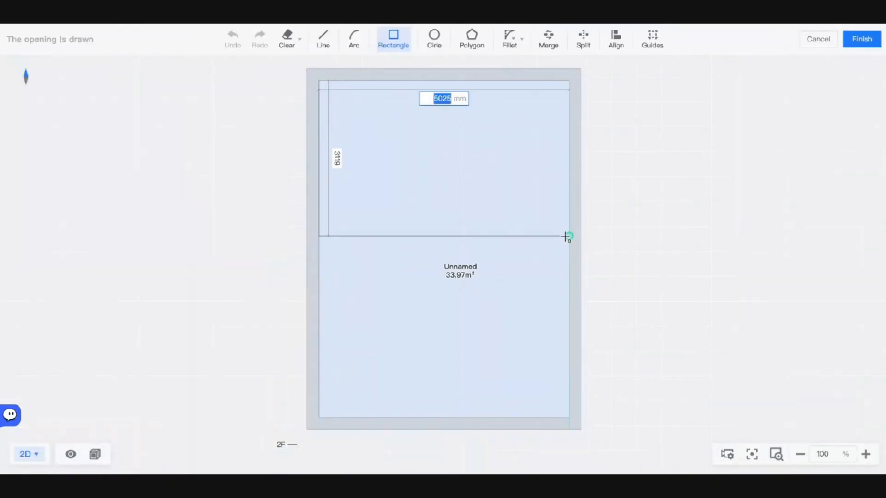
key("Tab")
type("4000")
key("Return")
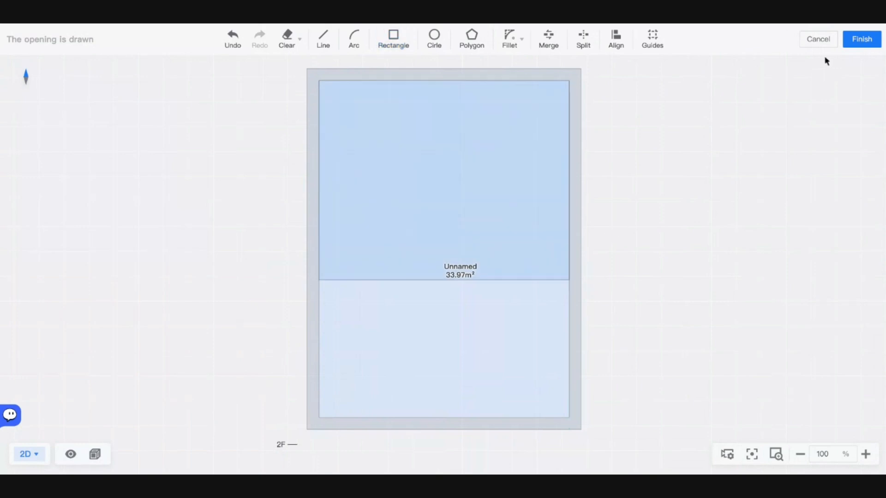
left_click(861, 39)
- Switch to 3D with all floors shown together
mouse_move(369, 456)
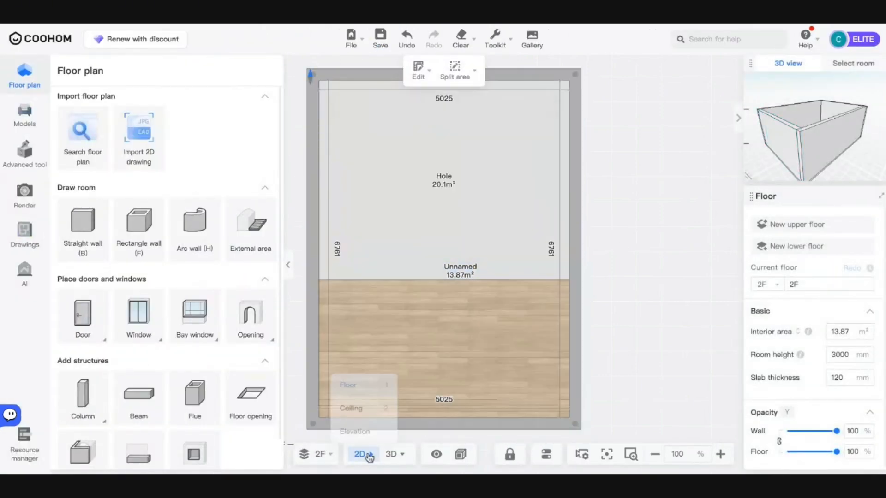
left_click(385, 458)
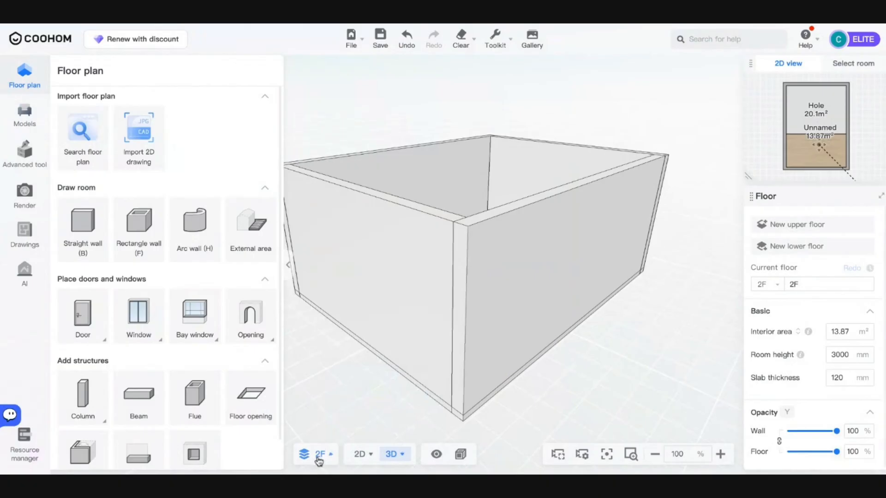
mouse_move(311, 455)
left_click(306, 317)
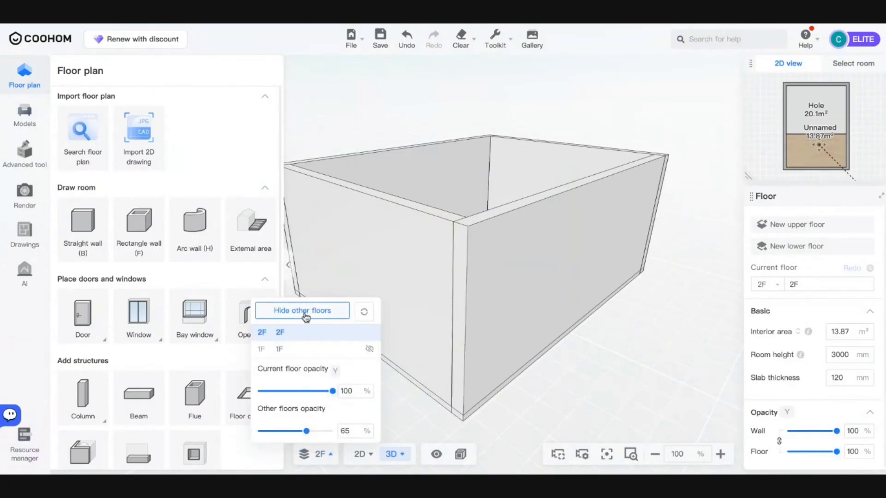
scroll(636, 353, "down", 3)
scroll(637, 353, "down", 2)
- Orbit to look down through the 2F opening into 1F, then browse the newest models in the library
left_click_drag(637, 352, 613, 362)
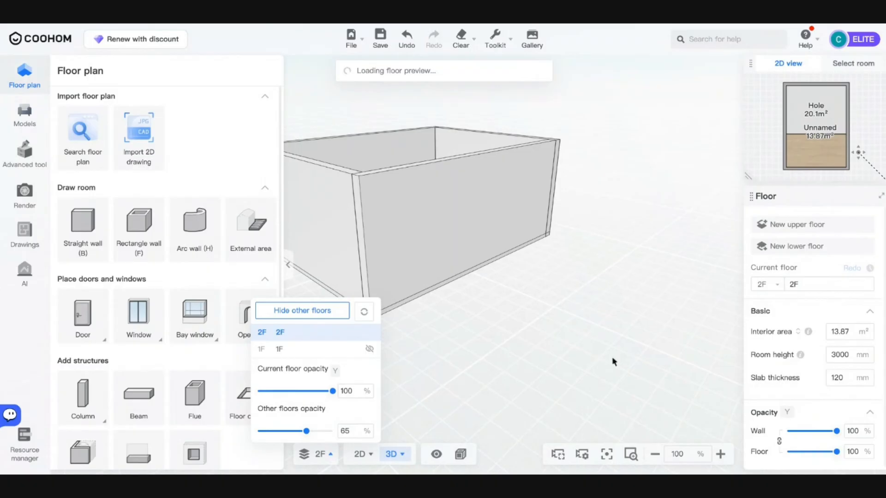
left_click_drag(613, 362, 473, 427)
right_click_drag(609, 362, 607, 192)
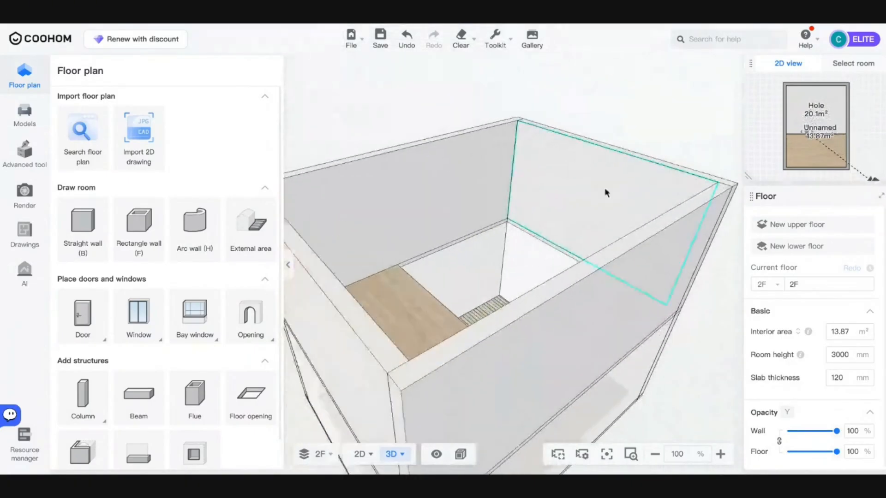
scroll(607, 192, "down", 3)
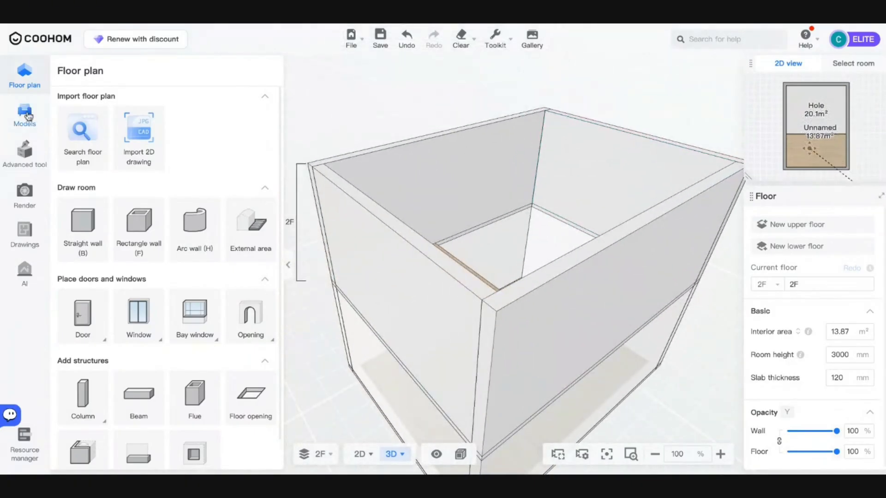
left_click(28, 116)
left_click(93, 164)
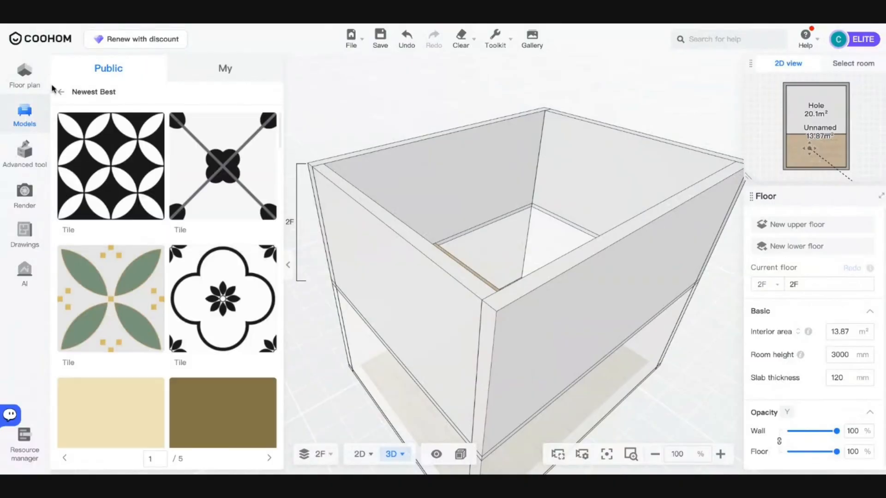
- Drag a floor-to-ceiling window from Construction > Windows onto the 2F room's back wall
left_click(61, 92)
left_click(101, 221)
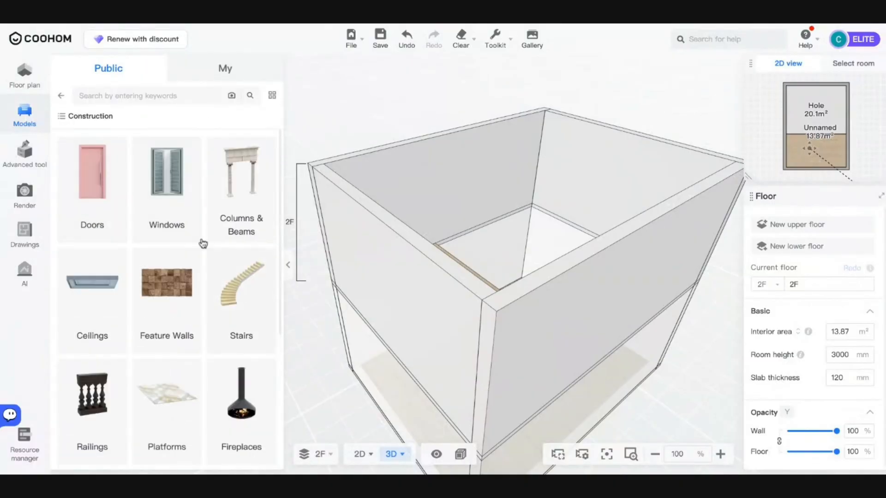
left_click(180, 196)
left_click(146, 136)
left_click_drag(530, 208, 497, 296)
scroll(233, 374, "down", 8)
scroll(233, 374, "up", 3)
left_click_drag(234, 373, 430, 129)
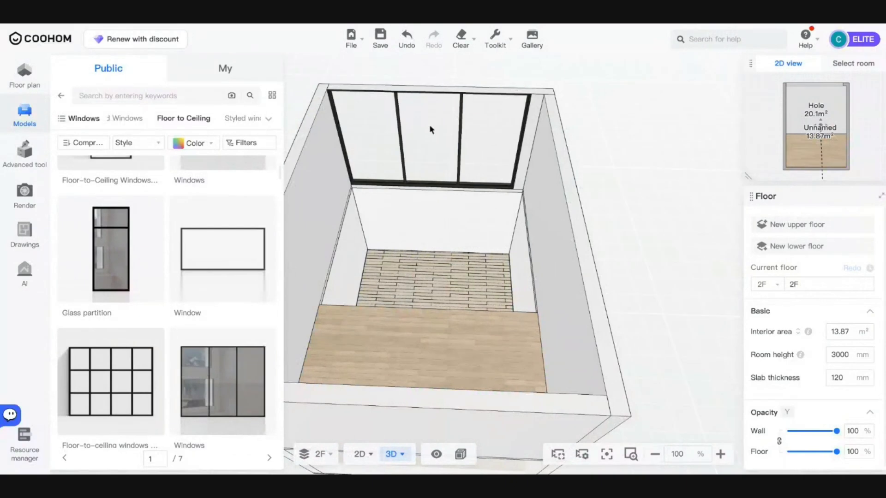
right_click_drag(430, 130, 413, 131)
- Set the floor-to-ceiling window's width to 5000 mm
left_click(382, 135)
left_click(564, 254)
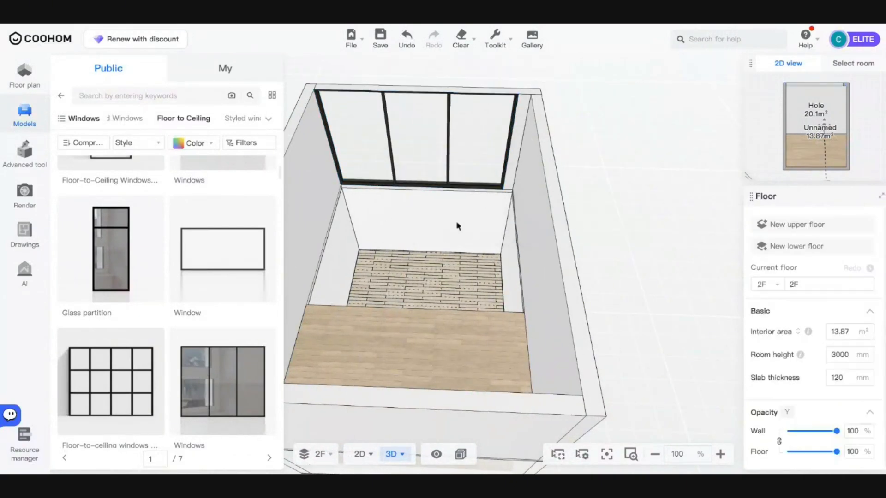
left_click(421, 134)
left_click(849, 254)
type("5000")
key("Return")
left_click(439, 278)
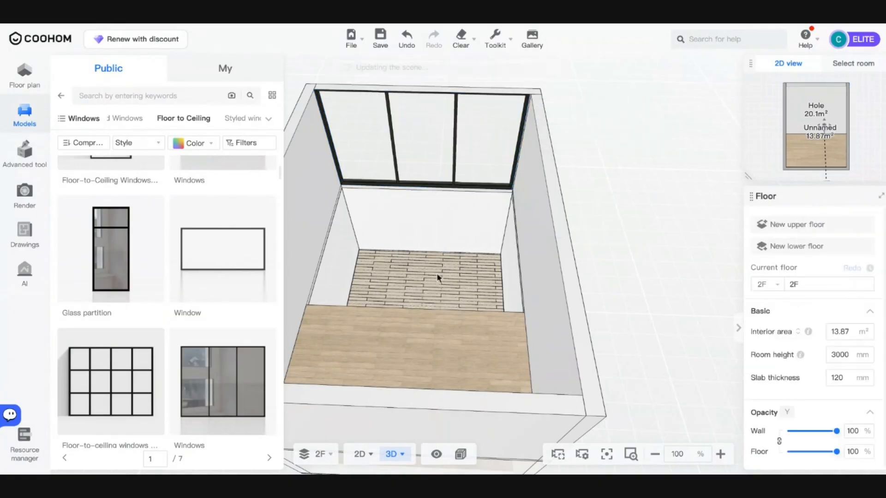
left_click(768, 285)
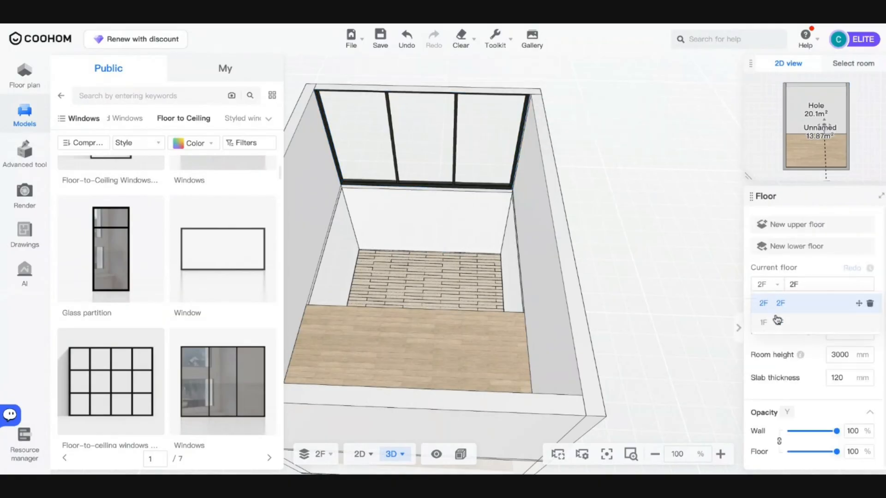
- Switch to the 1F floor and place the floor-to-ceiling window on its back wall
left_click(778, 321)
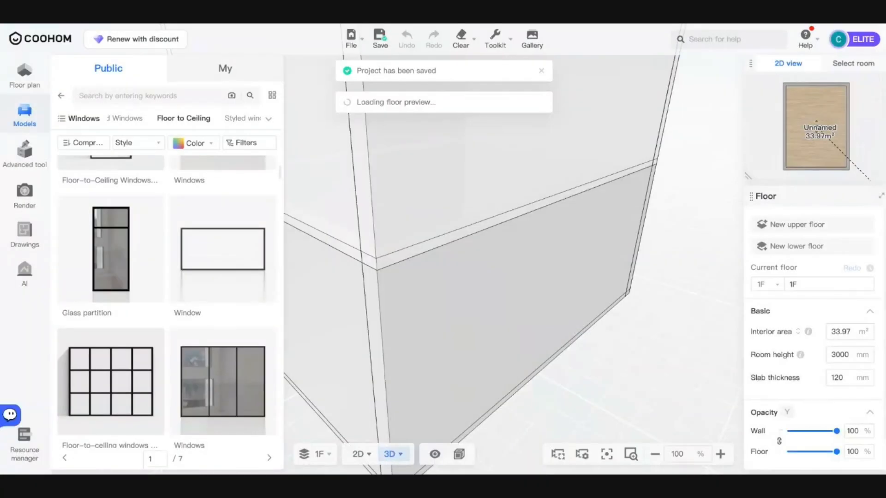
left_click_drag(666, 332, 660, 414)
left_click_drag(480, 251, 466, 235)
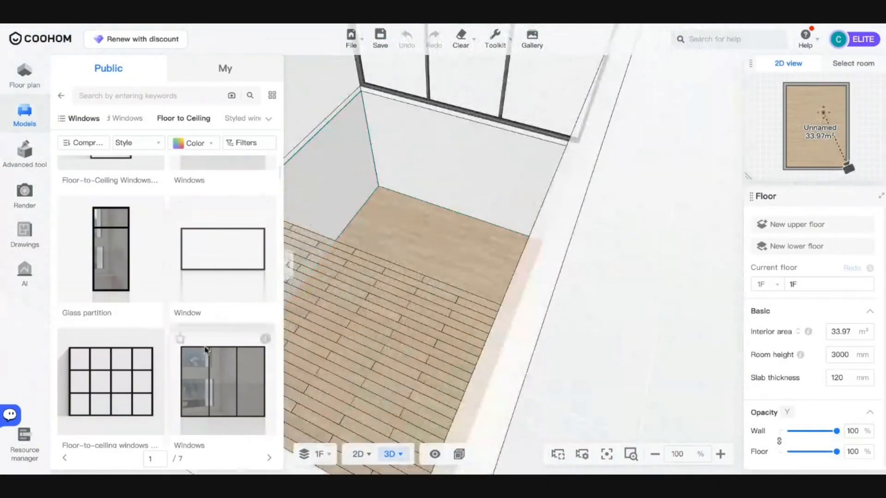
left_click(206, 350)
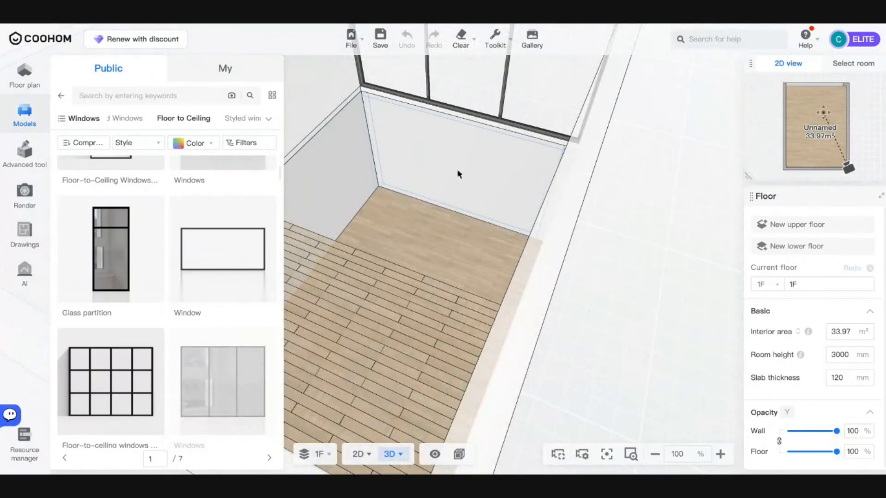
left_click(471, 160)
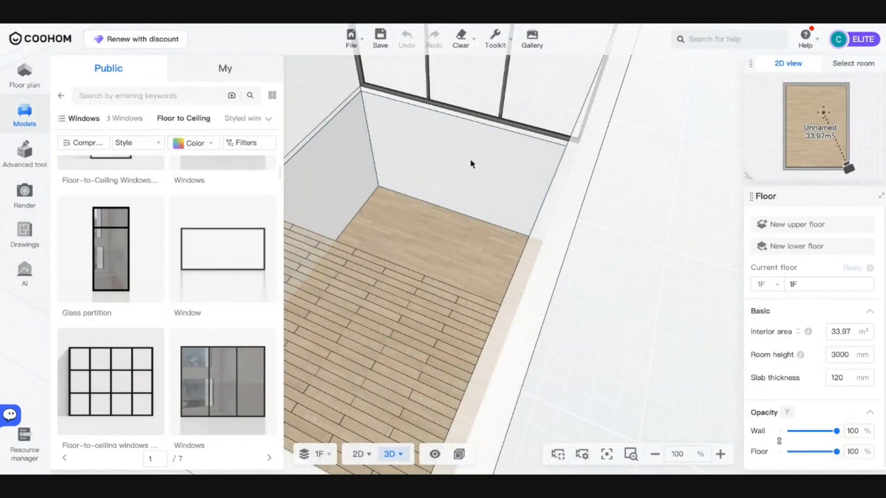
left_click(225, 358)
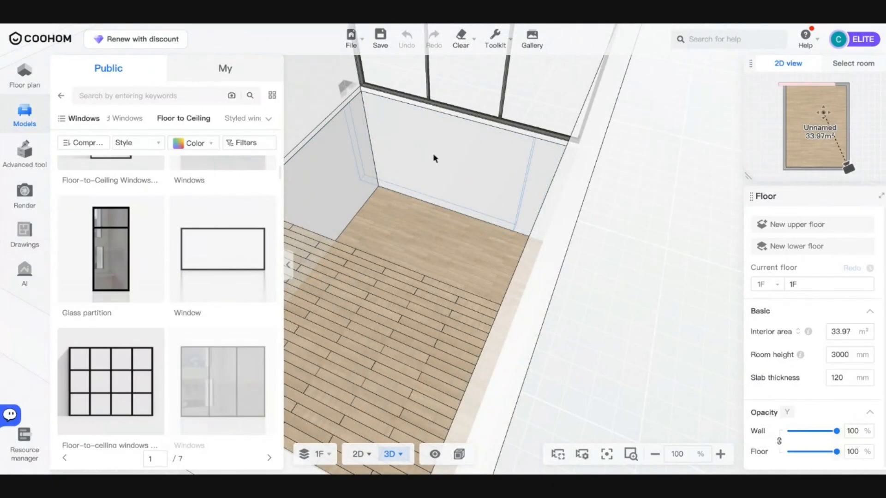
left_click(460, 158)
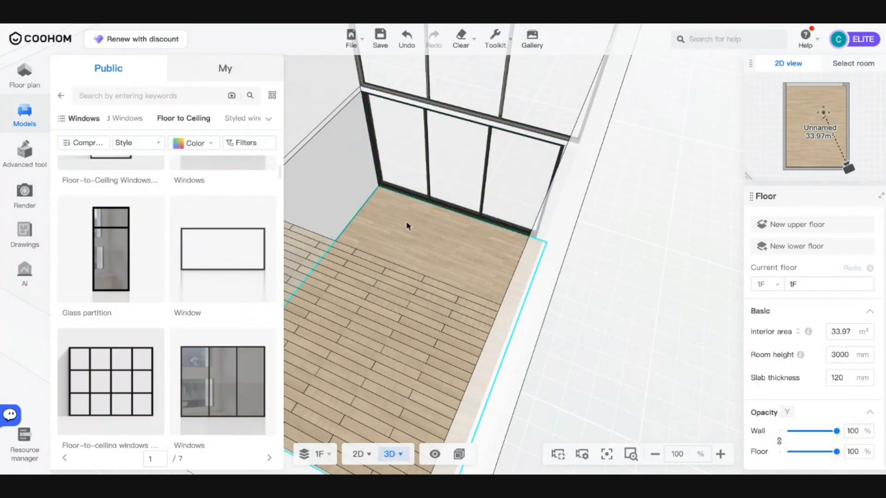
- Set the 1F window's width to 5000 mm so it fills the wall
left_click_drag(408, 225, 452, 232)
left_click(467, 196)
double_click(846, 256)
type("5000")
key("Return")
left_click_drag(492, 175, 490, 213)
scroll(491, 213, "up", 5)
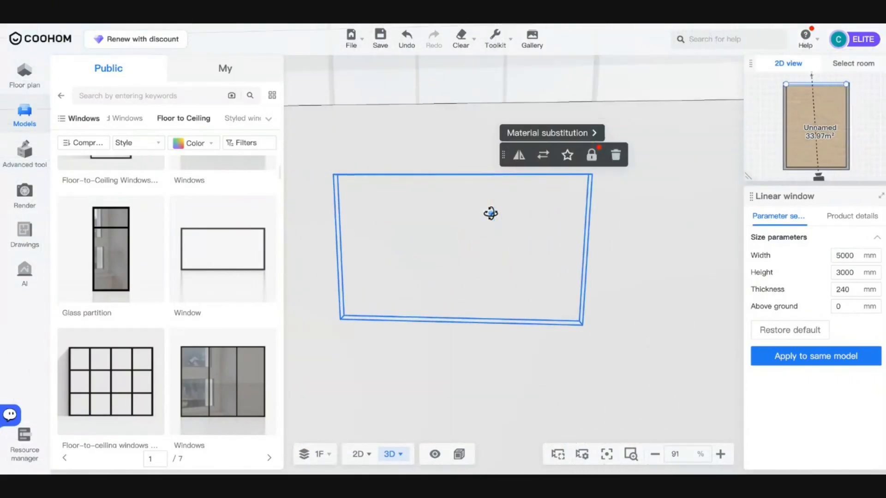
scroll(491, 213, "down", 1)
left_click_drag(533, 323, 530, 308)
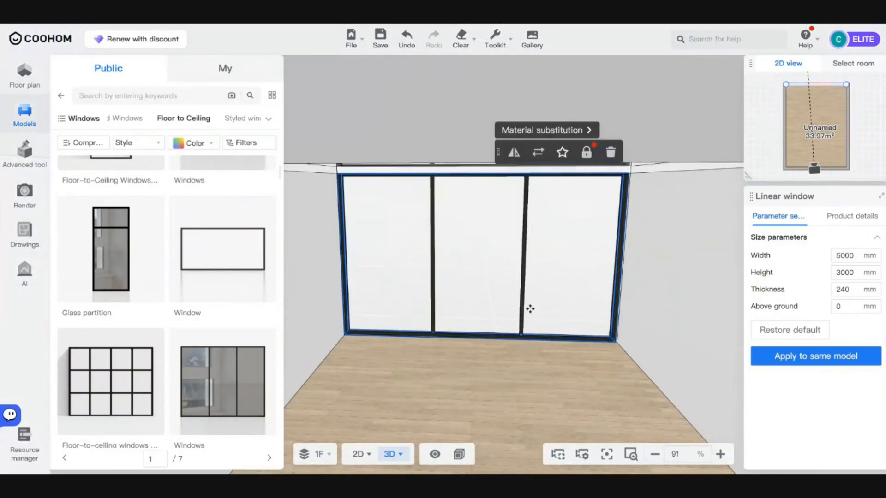
left_click(531, 308)
- Hide the exterior walls and orbit to eye level to view both storeys' windows
mouse_move(437, 463)
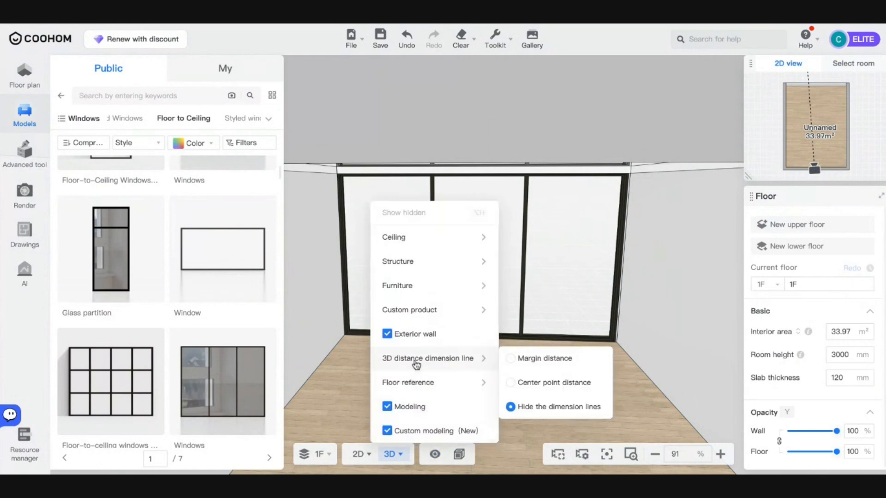
left_click(531, 392)
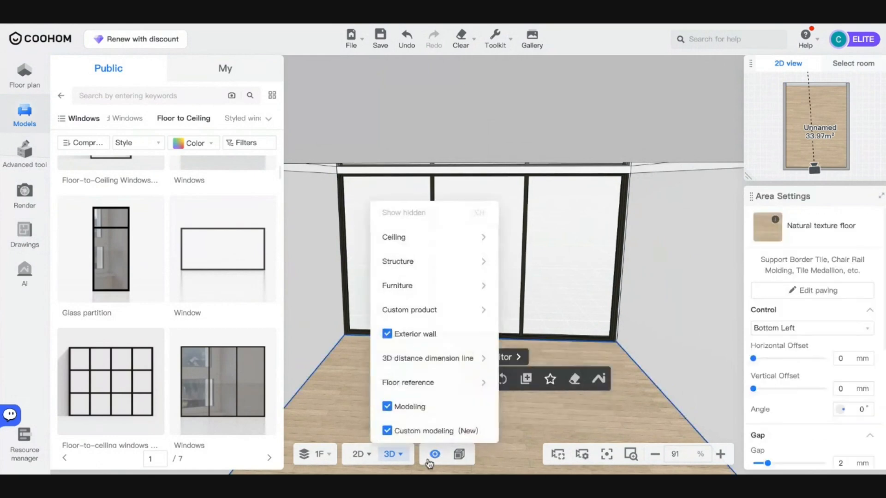
left_click(388, 334)
mouse_move(433, 358)
left_click_drag(627, 372, 549, 402)
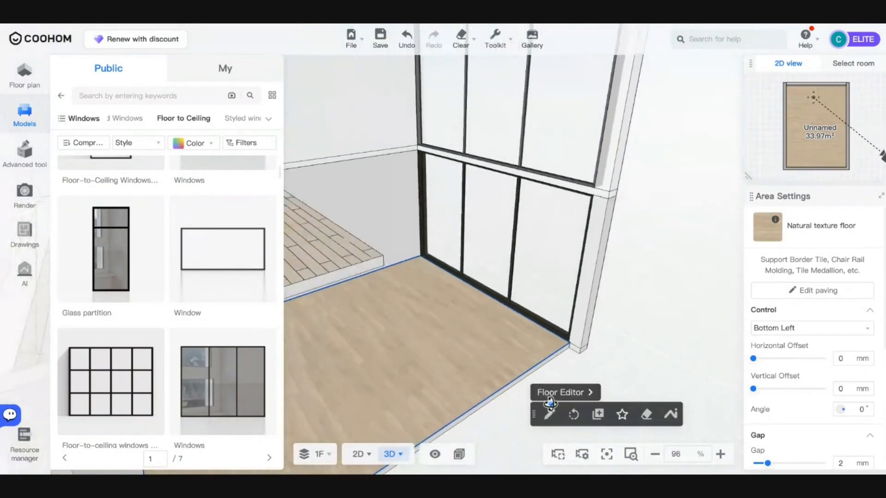
scroll(526, 309, "down", 8)
left_click_drag(516, 314, 461, 312)
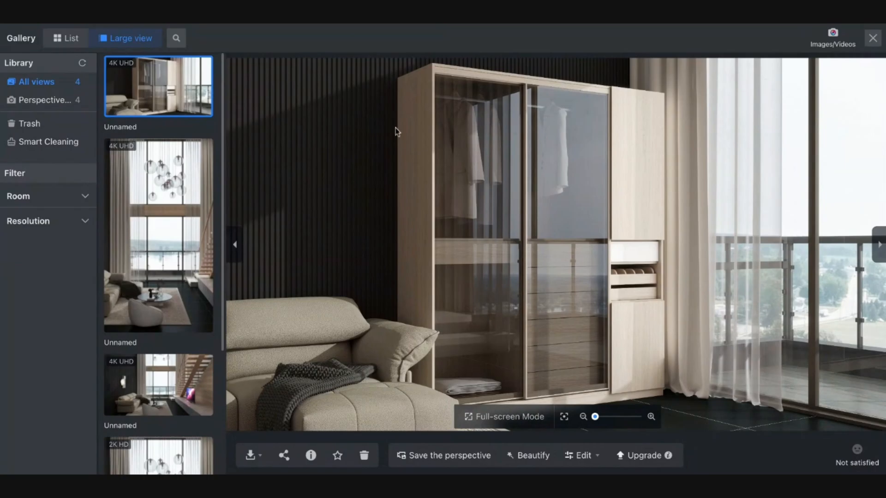
- Show the first render's download options, then preview the third render
left_click(253, 456)
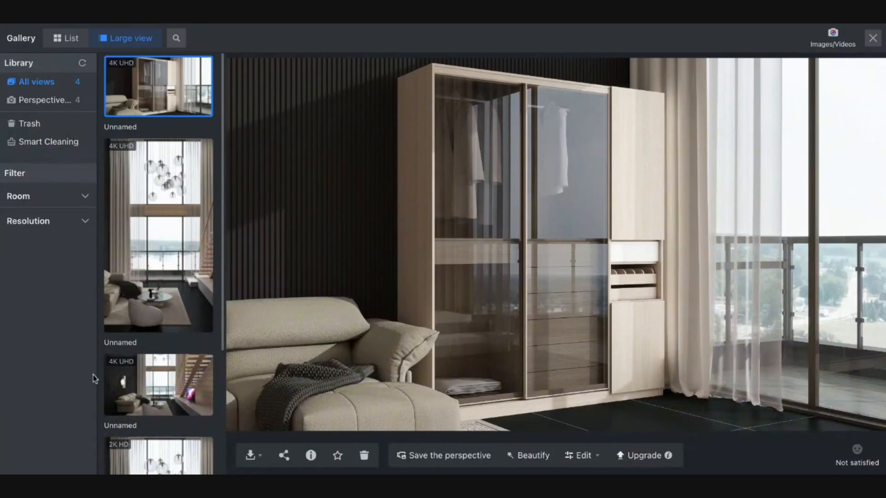
left_click(124, 381)
- Preview the tall double-height living room render in the Gallery's large view
left_click(157, 236)
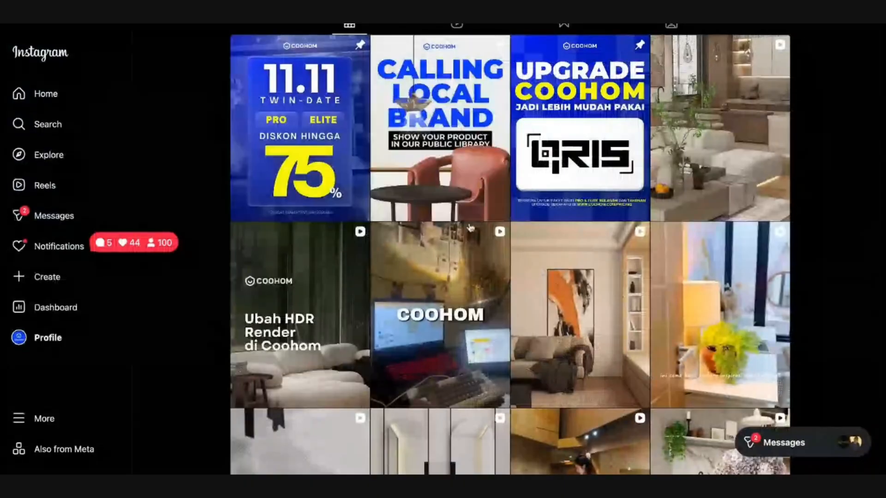
scroll(470, 228, "up", 6)
scroll(471, 228, "down", 7)
scroll(471, 227, "up", 7)
scroll(310, 170, "down", 3)
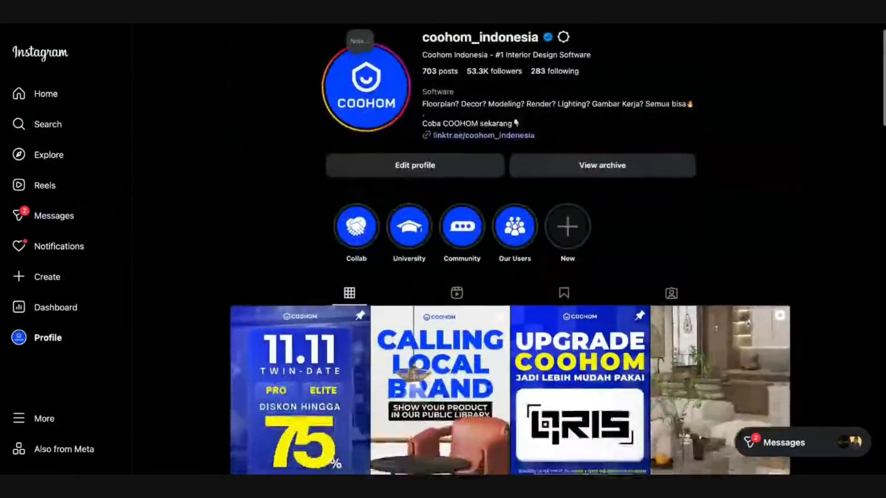
scroll(305, 208, "down", 4)
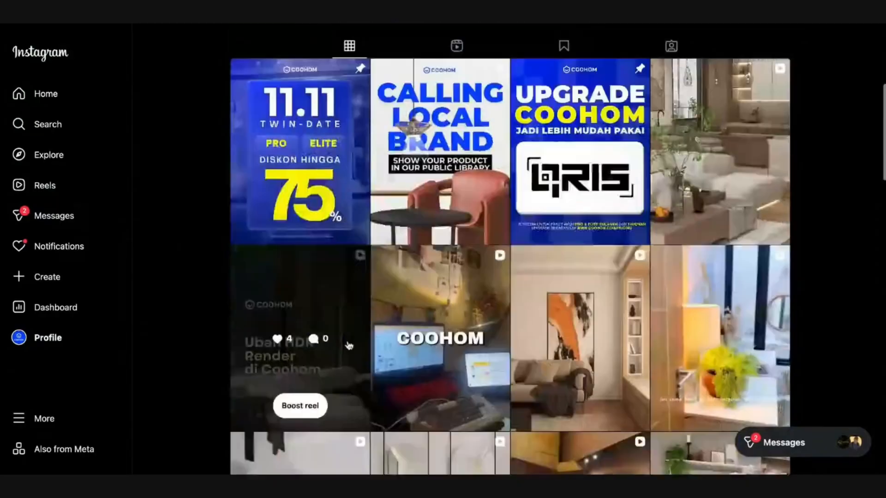
scroll(572, 383, "up", 5)
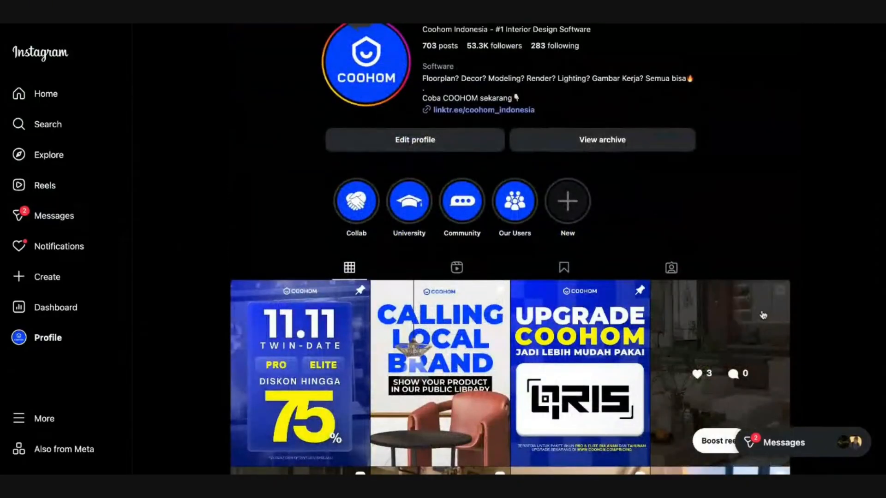
left_click(764, 369)
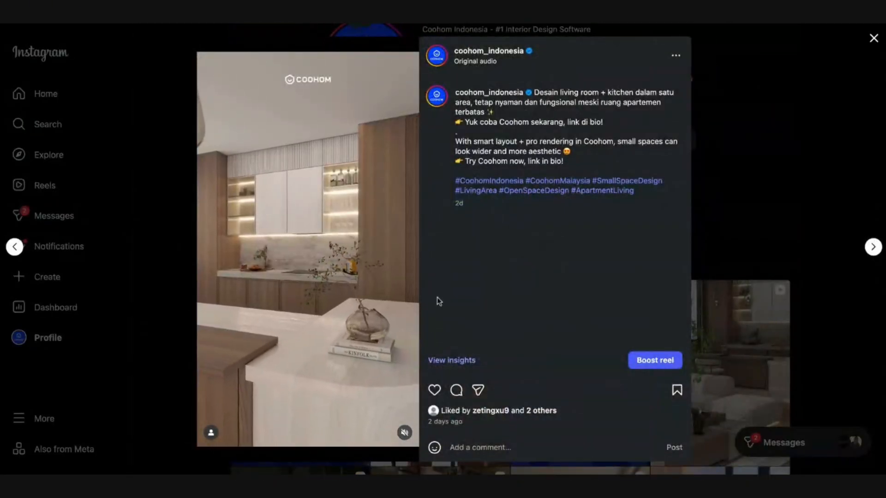
left_click(789, 277)
scroll(789, 277, "down", 2)
scroll(789, 277, "down", 2)
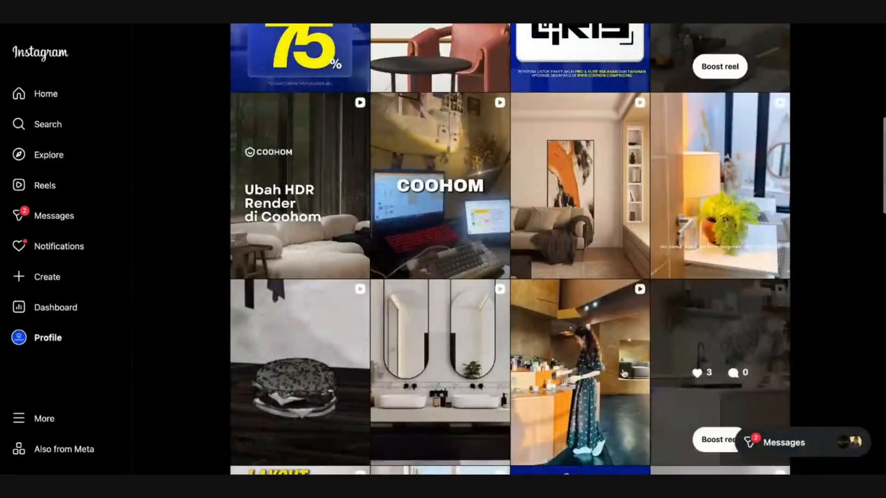
left_click(606, 381)
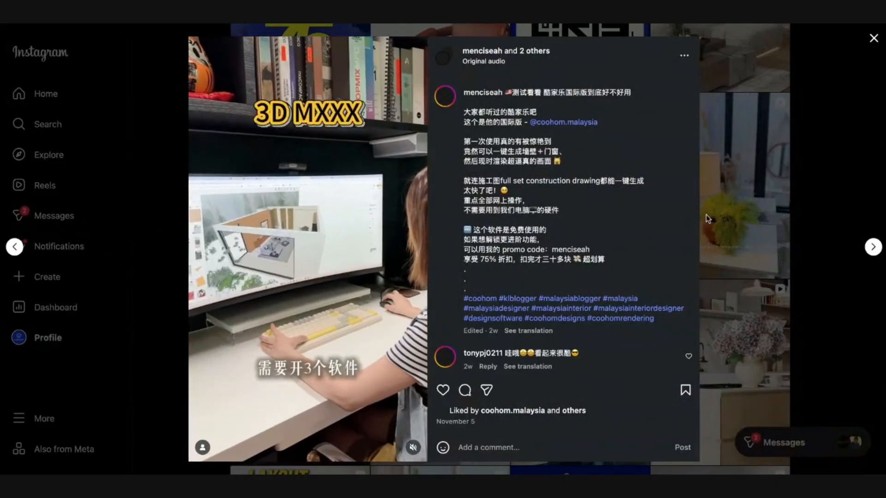
left_click(806, 203)
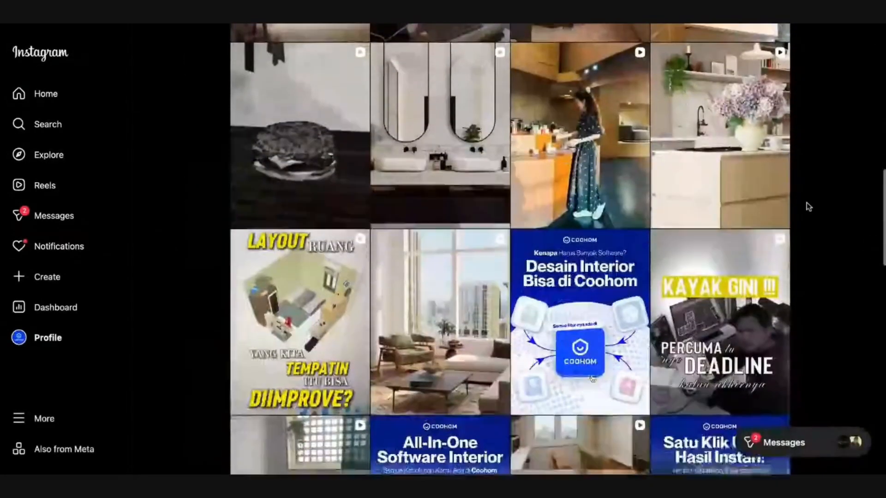
scroll(805, 203, "down", 2)
left_click(381, 258)
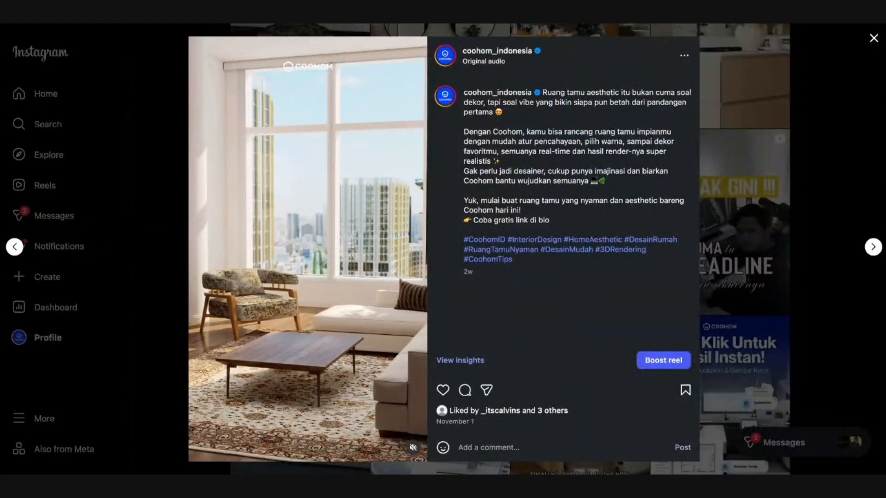
left_click(759, 244)
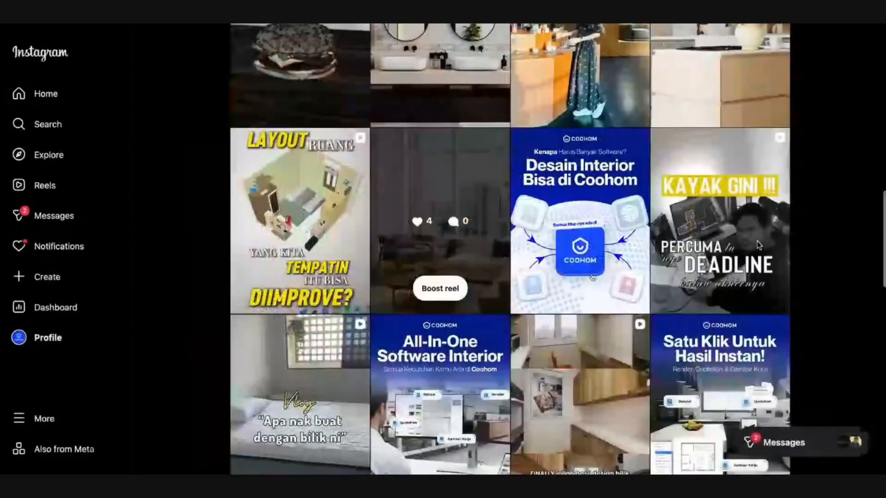
scroll(574, 228, "down", 3)
scroll(454, 253, "down", 5)
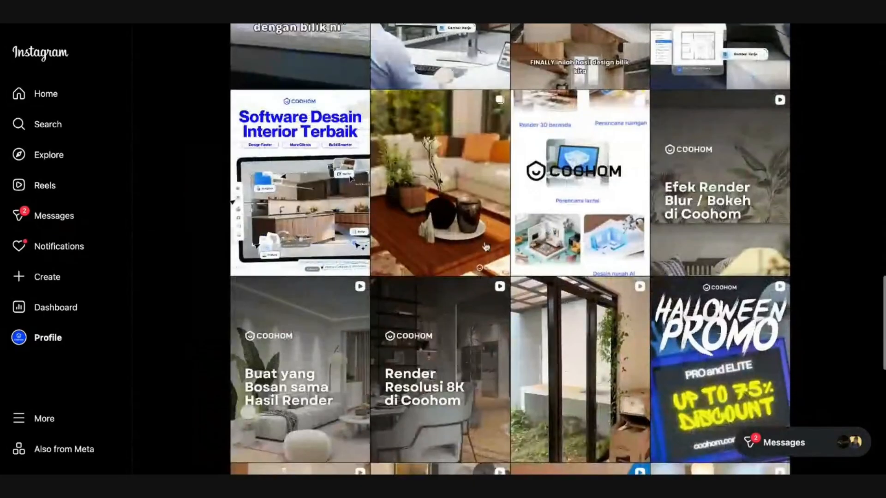
left_click(485, 246)
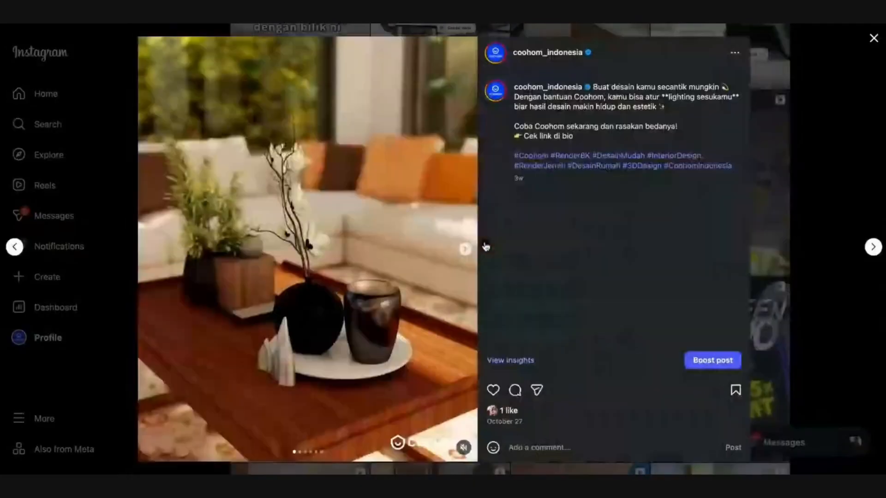
left_click(466, 249)
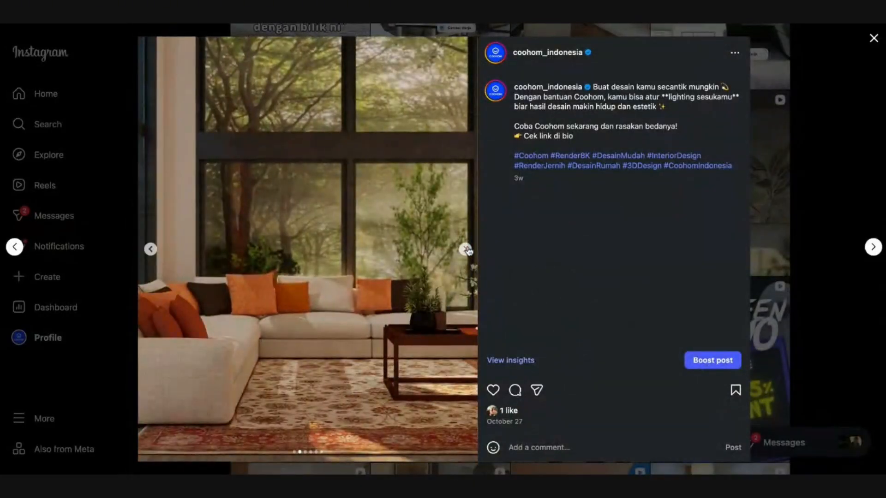
left_click(465, 249)
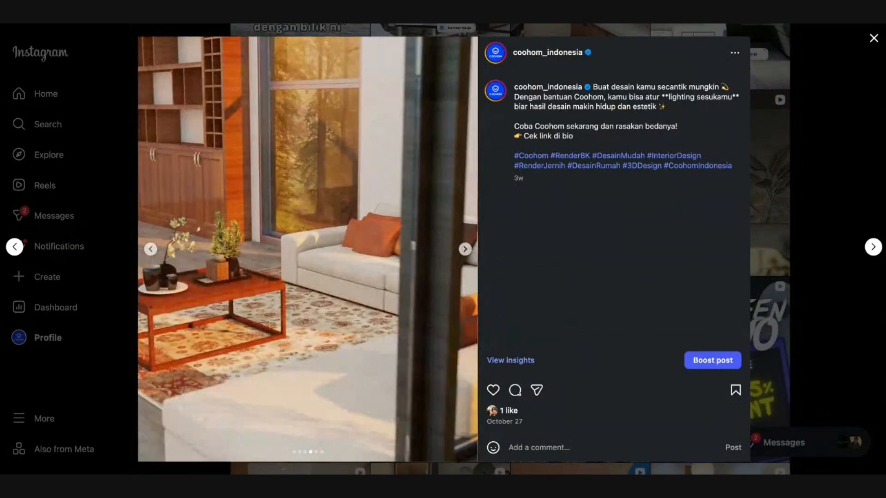
left_click(465, 249)
left_click(466, 249)
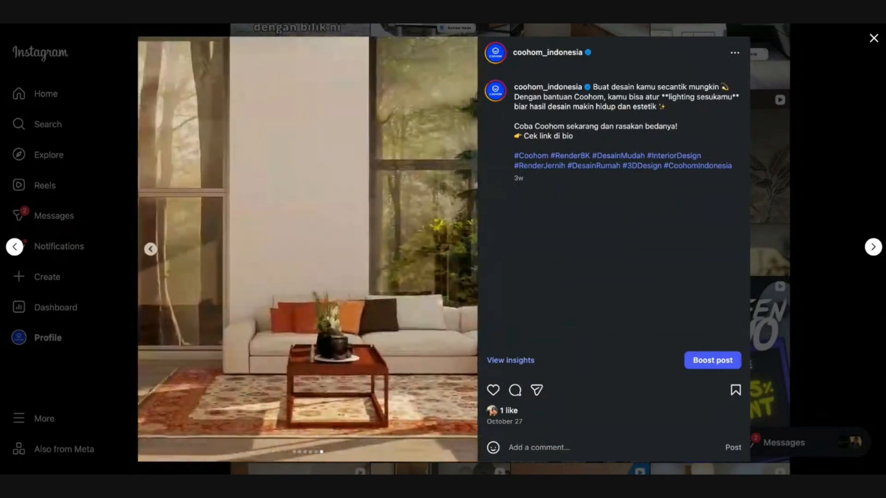
left_click(858, 228)
scroll(561, 182, "down", 5)
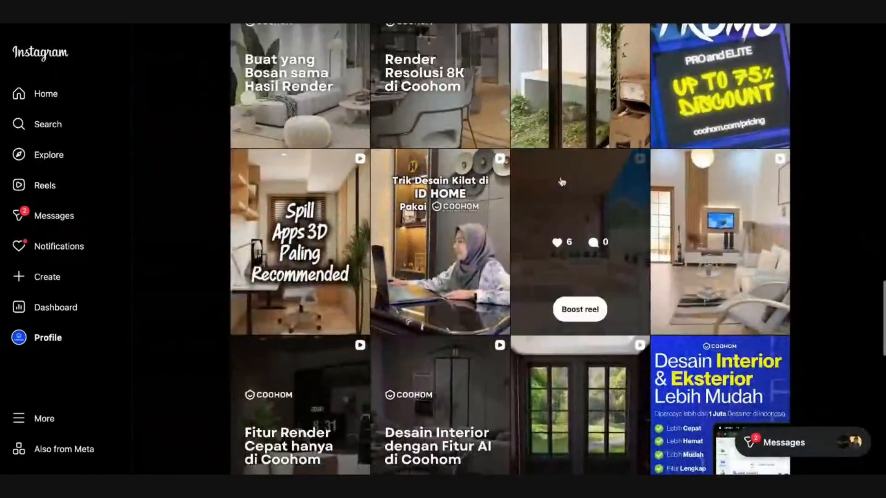
scroll(561, 182, "up", 10)
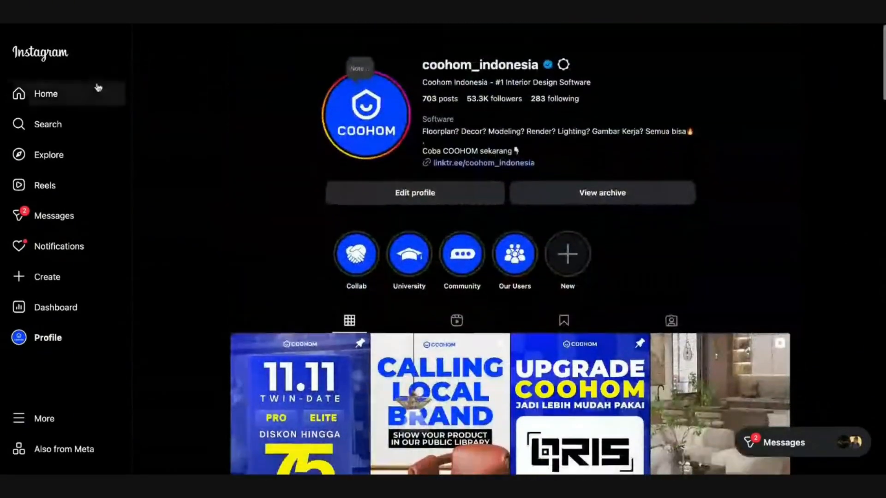
left_click(57, 122)
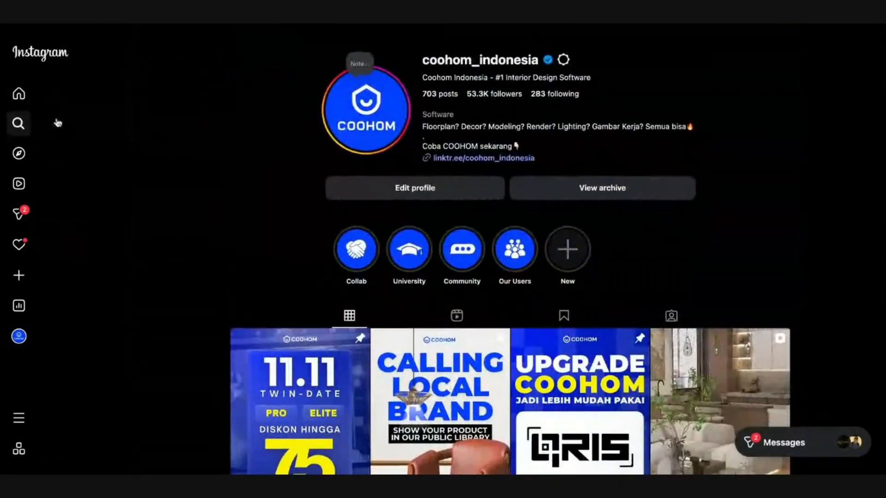
- Search 'coo', open the main coohom profile and scroll through its posts
type("coohom")
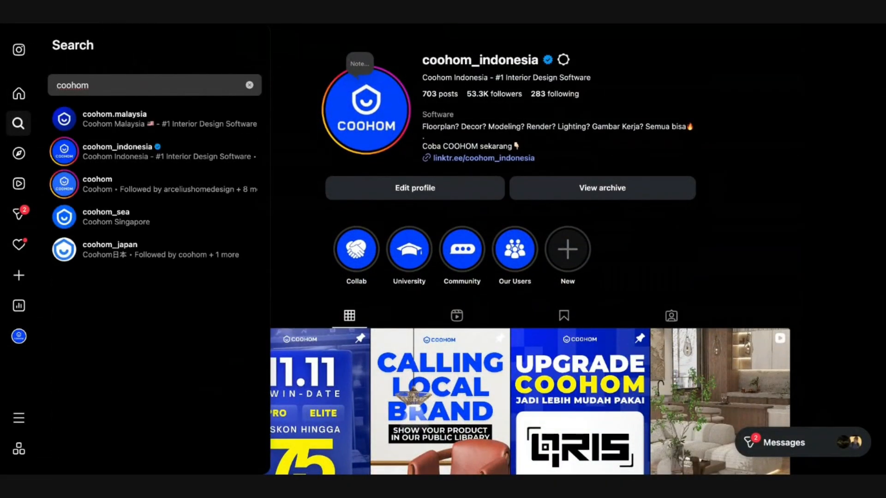
left_click(99, 180)
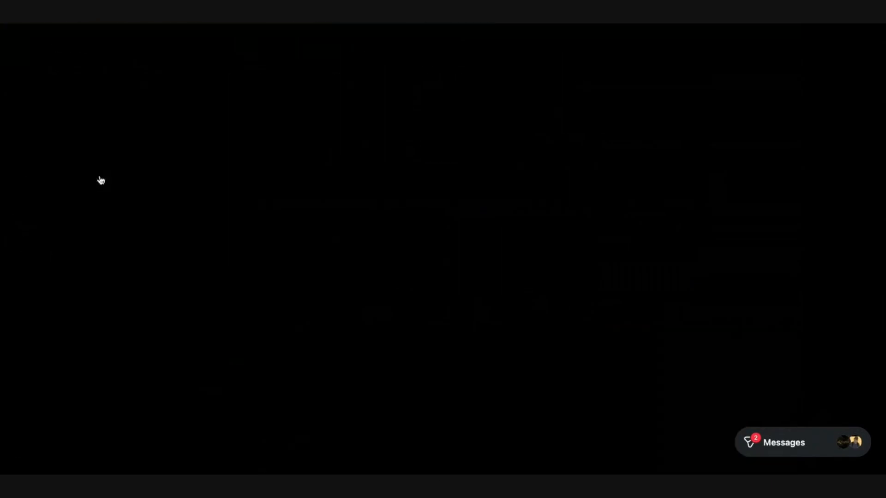
scroll(577, 243, "down", 4)
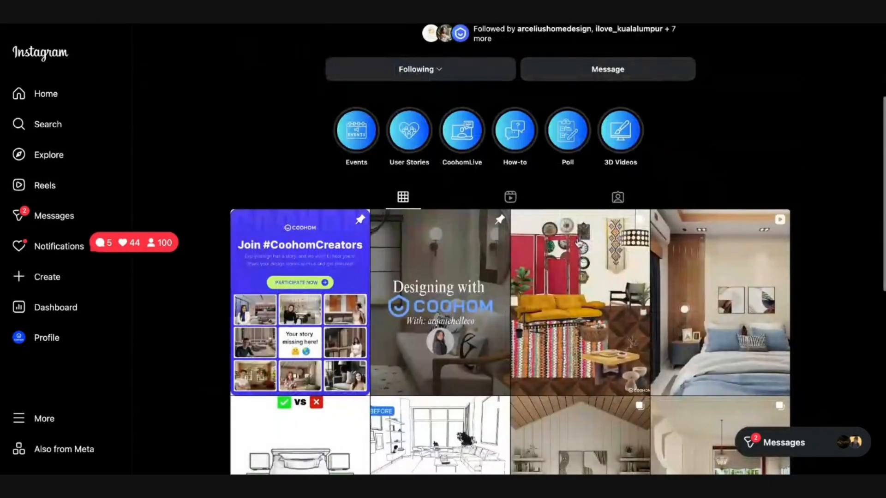
scroll(525, 325, "down", 3)
scroll(484, 25, "up", 6)
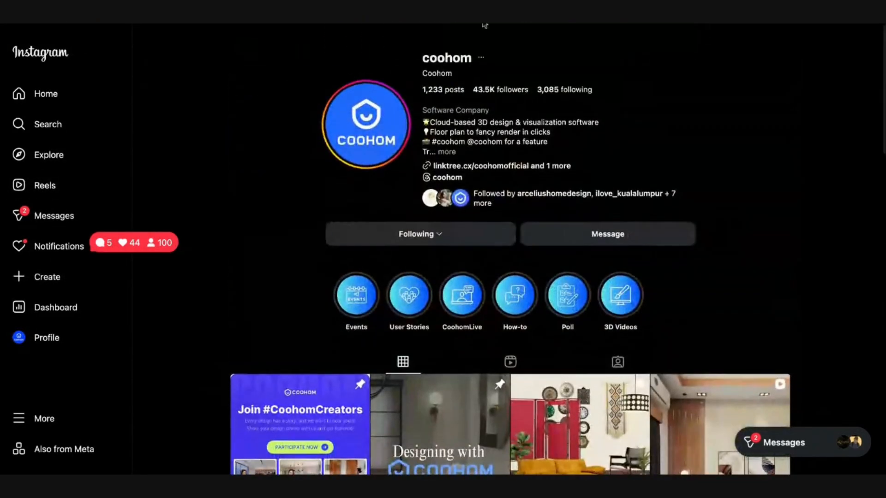